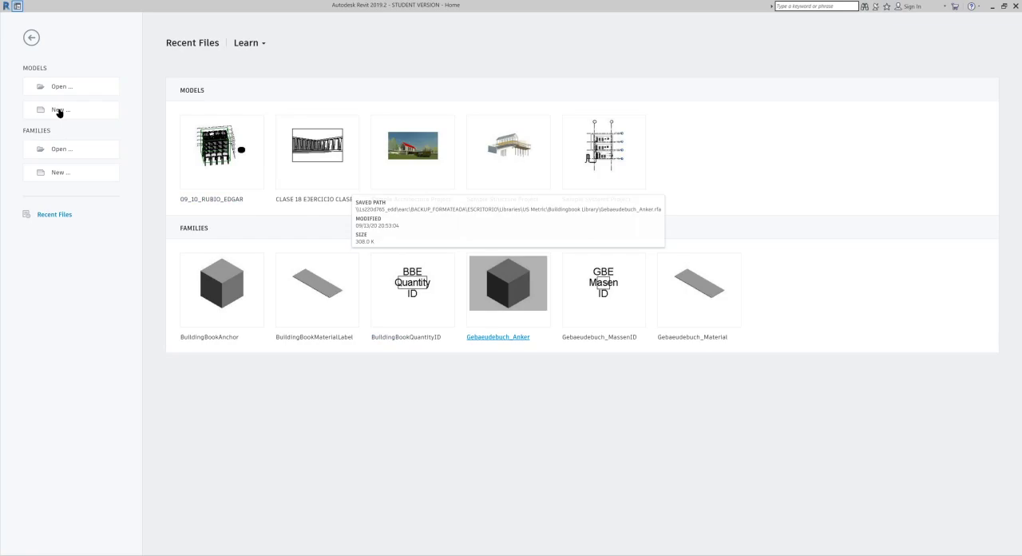
Step: Start a new project and browse to the US Metric folder for its template file
left_click(58, 111)
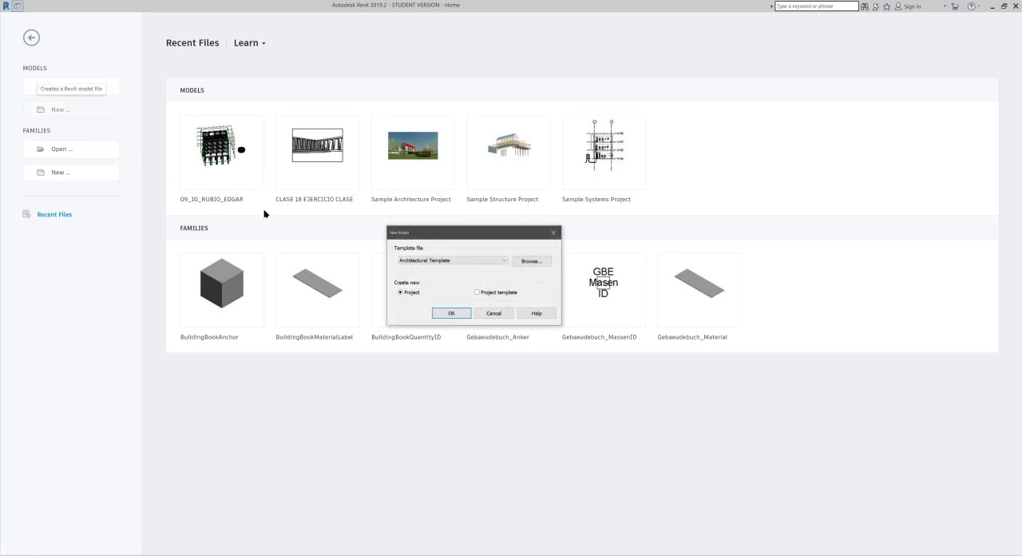
left_click(482, 260)
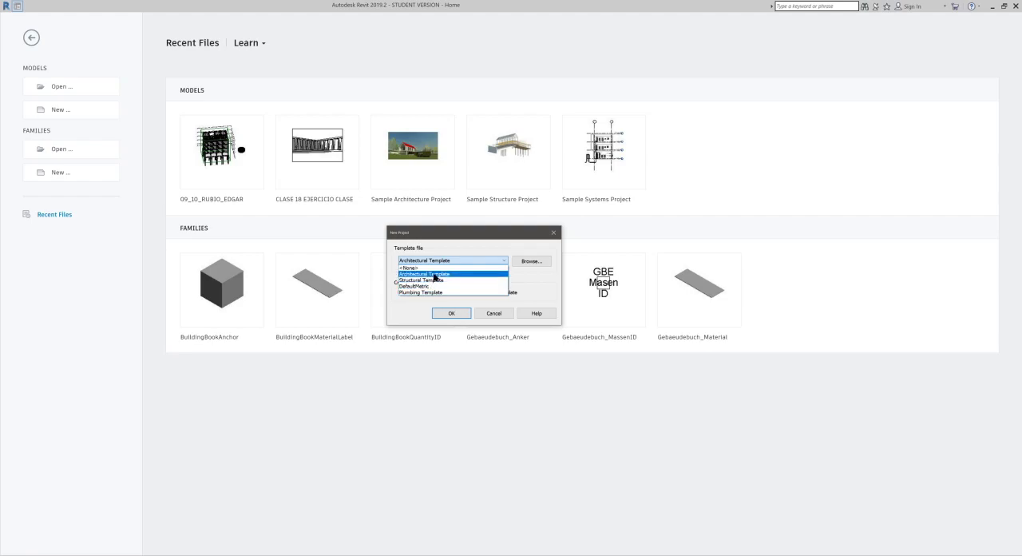
left_click(520, 264)
left_click(520, 264)
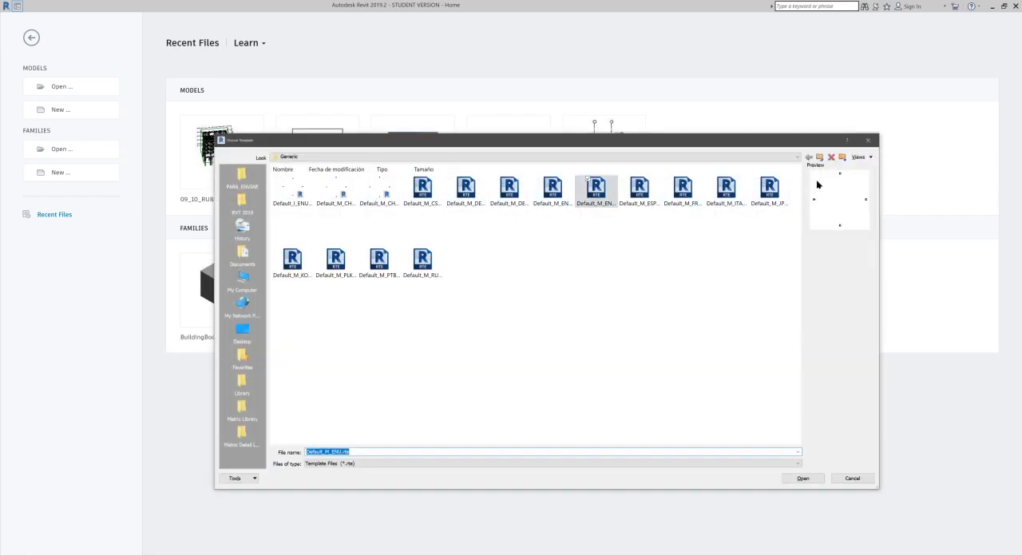
left_click(821, 158)
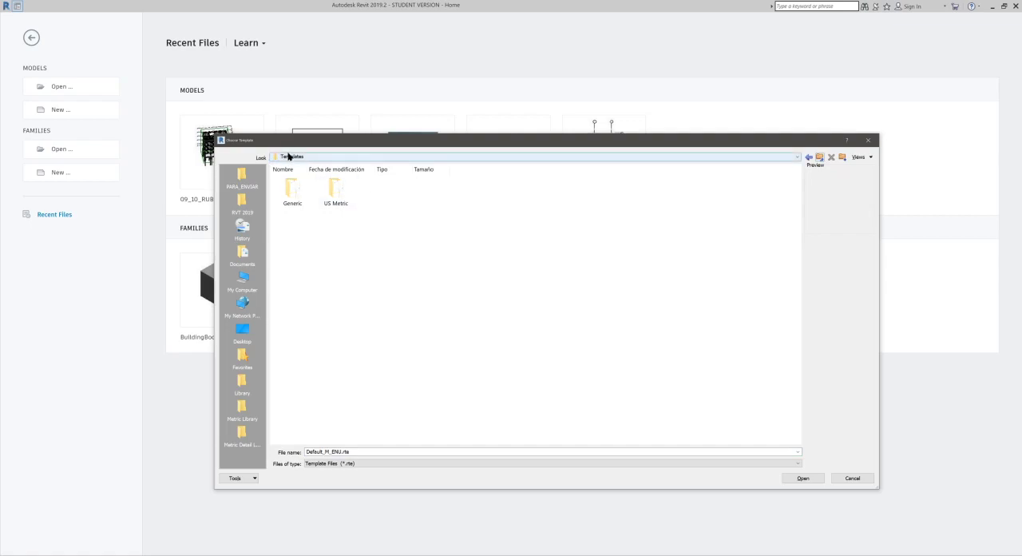
double_click(340, 198)
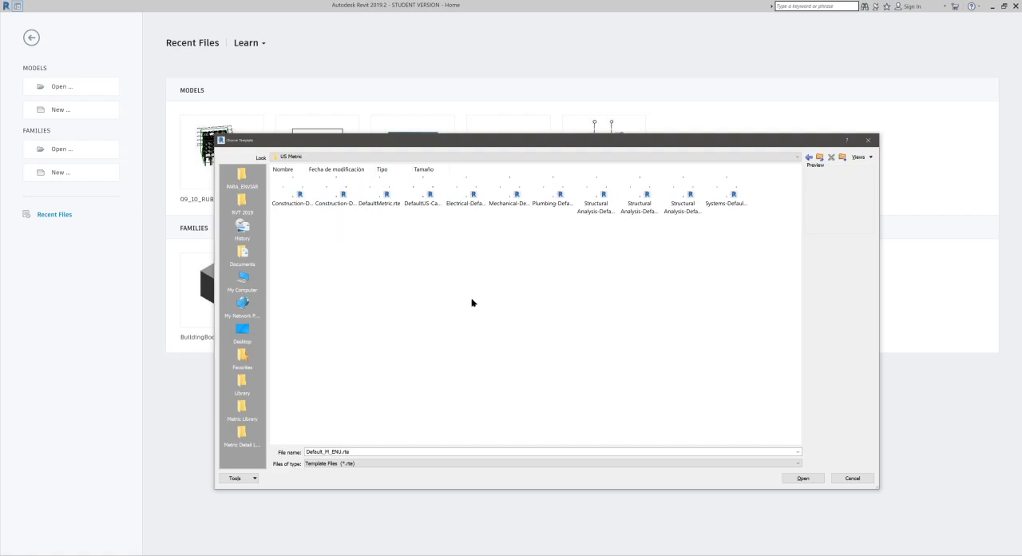
Step: Choose DefaultMetric.rte as the template and create the new project
left_click(379, 198)
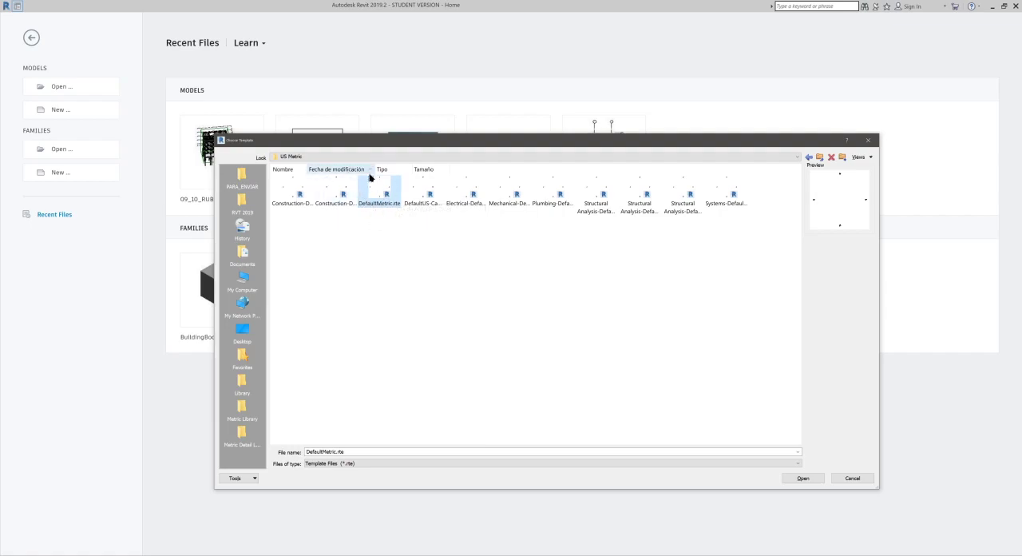
left_click(814, 479)
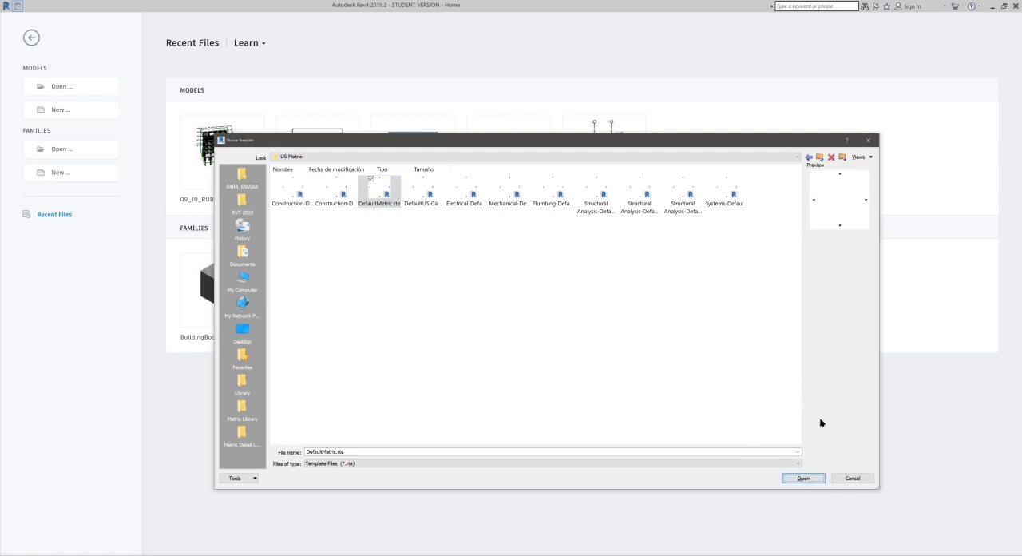
left_click(803, 479)
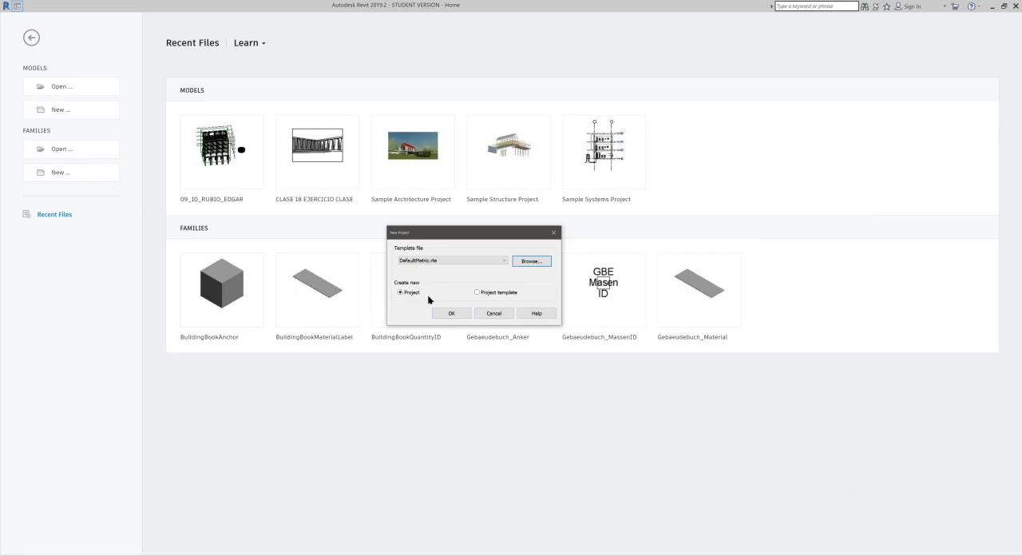
left_click(444, 315)
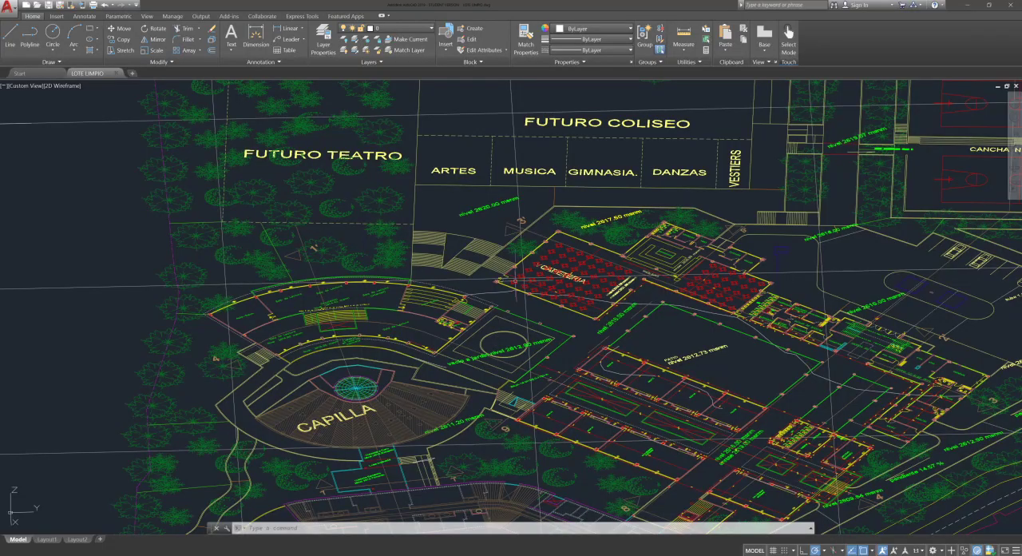
Step: Switch to AutoCAD and examine the LOTE LIMPIO site plan, including its overall extent and the coordinate grid labels at the boundary corner
scroll(435, 218, "down", 5)
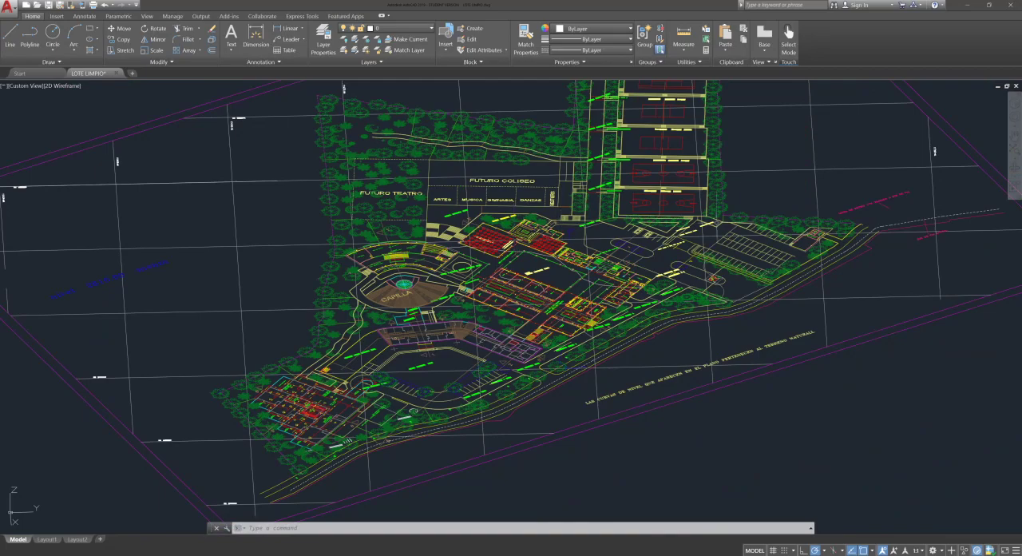
scroll(649, 207, "down", 6)
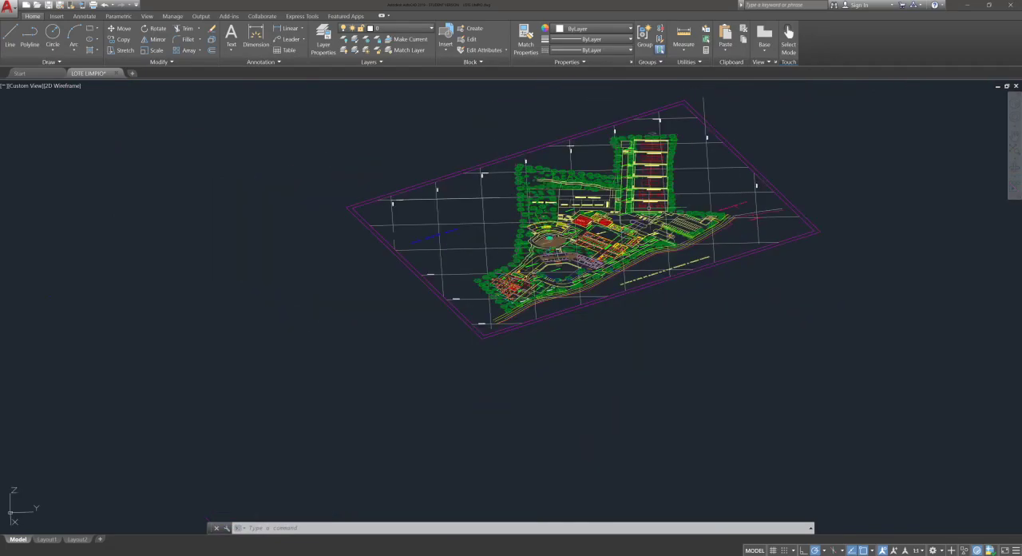
middle_click_drag(679, 154, 663, 334)
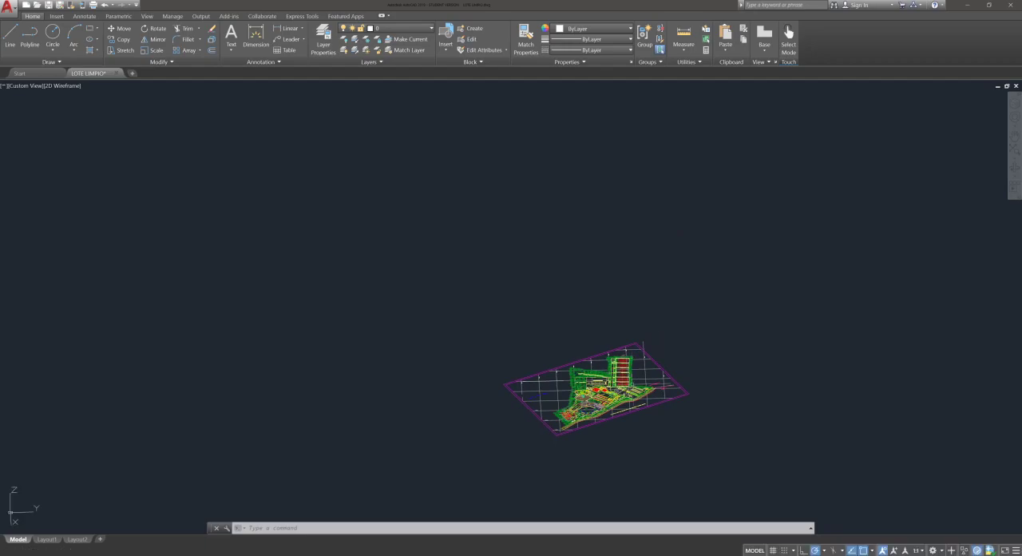
scroll(593, 366, "up", 8)
middle_click_drag(818, 251, 546, 294)
scroll(602, 266, "up", 8)
scroll(618, 342, "down", 2)
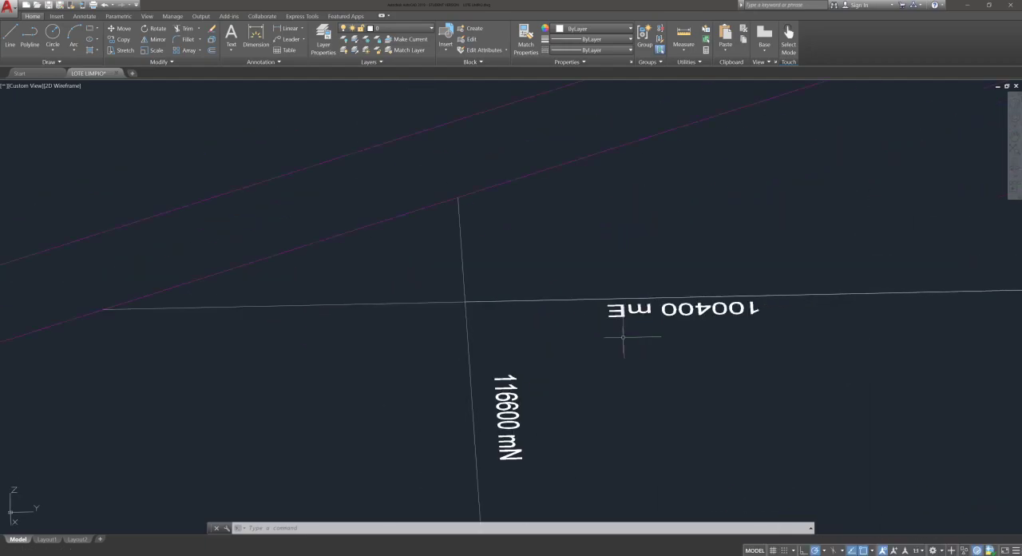
middle_click_drag(581, 313, 530, 277)
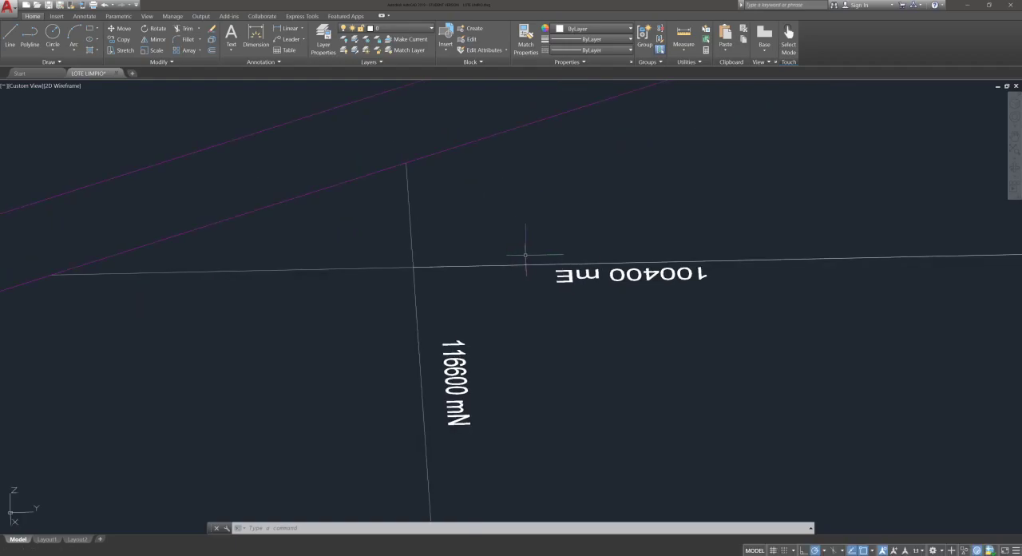
scroll(453, 258, "down", 10)
scroll(453, 258, "down", 7)
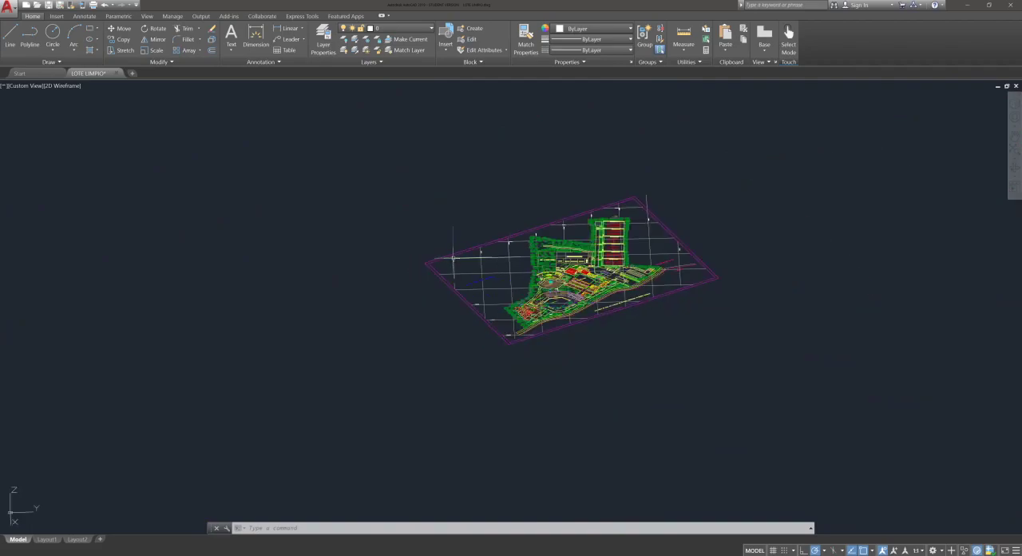
Step: Examine the separate drawing of the lot's contour lines in the same file
mouse_move(584, 197)
middle_mouse_down()
mouse_move(586, 272)
mouse_move(598, 248)
mouse_move(578, 329)
middle_mouse_up()
scroll(591, 209, "down", 5)
scroll(577, 327, "down", 6)
scroll(569, 237, "up", 4)
scroll(591, 203, "up", 10)
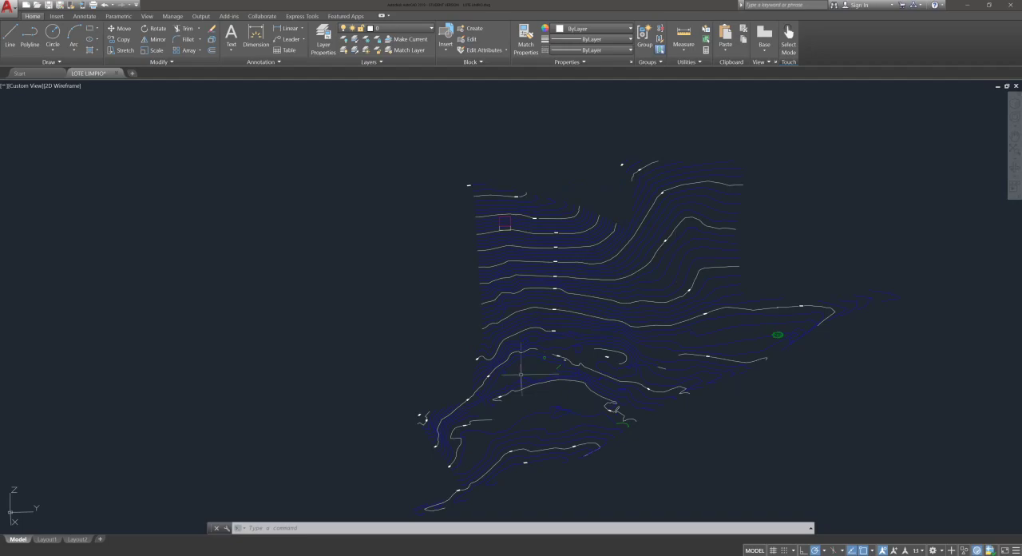
middle_click_drag(616, 290, 536, 282)
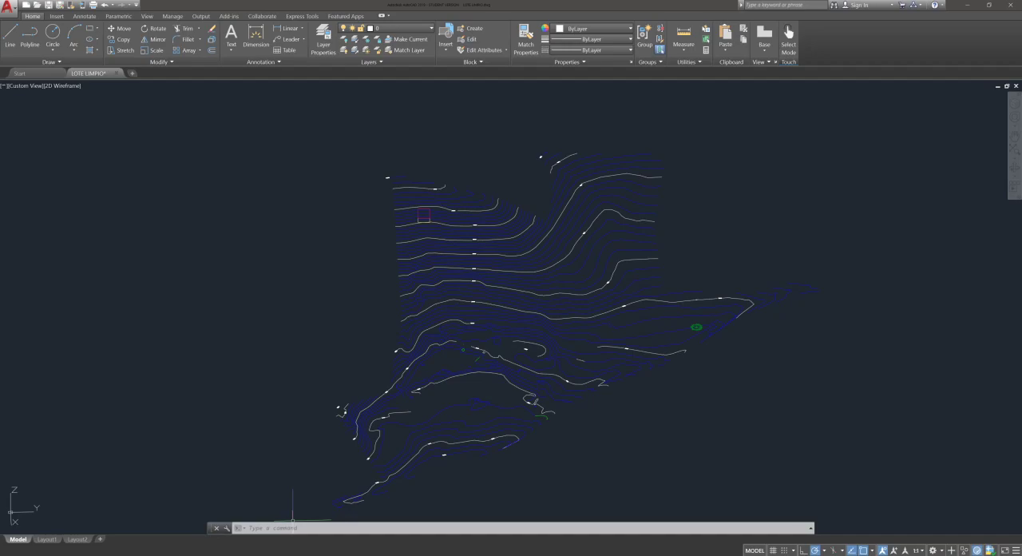
Step: Switch to the Chrome browser and save the enlarged topographic plan image to the desktop as unnamed.gif
left_click(174, 530)
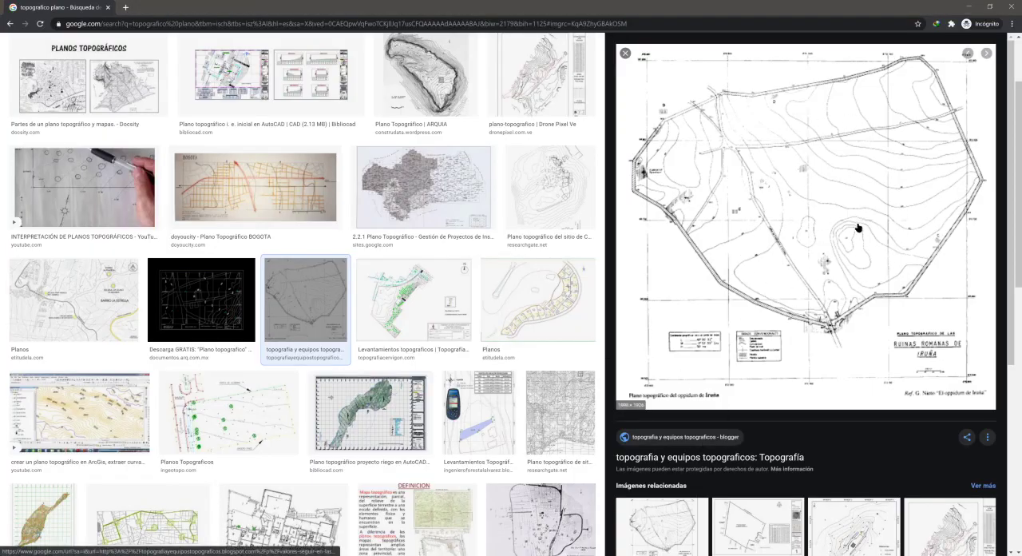
right_click(838, 206)
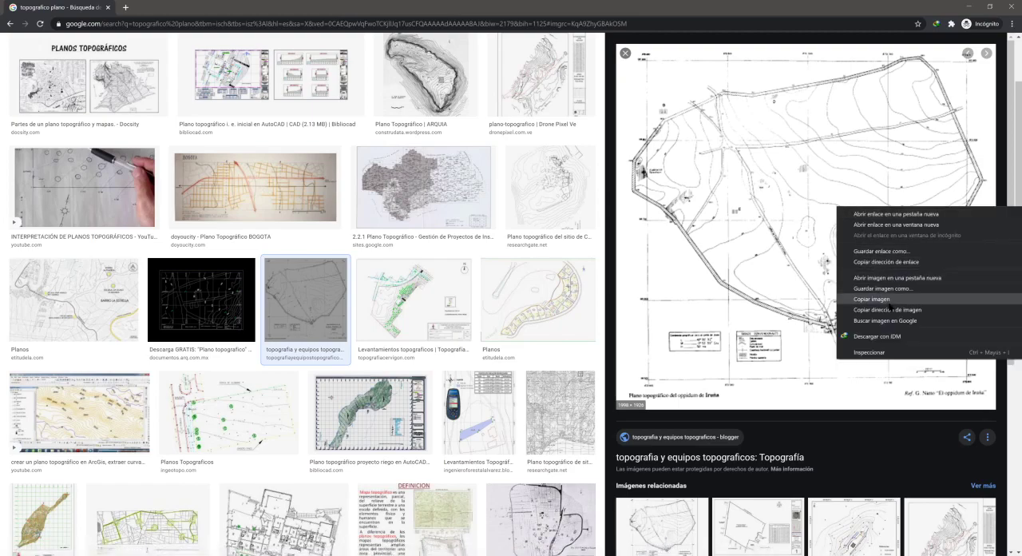
left_click(893, 289)
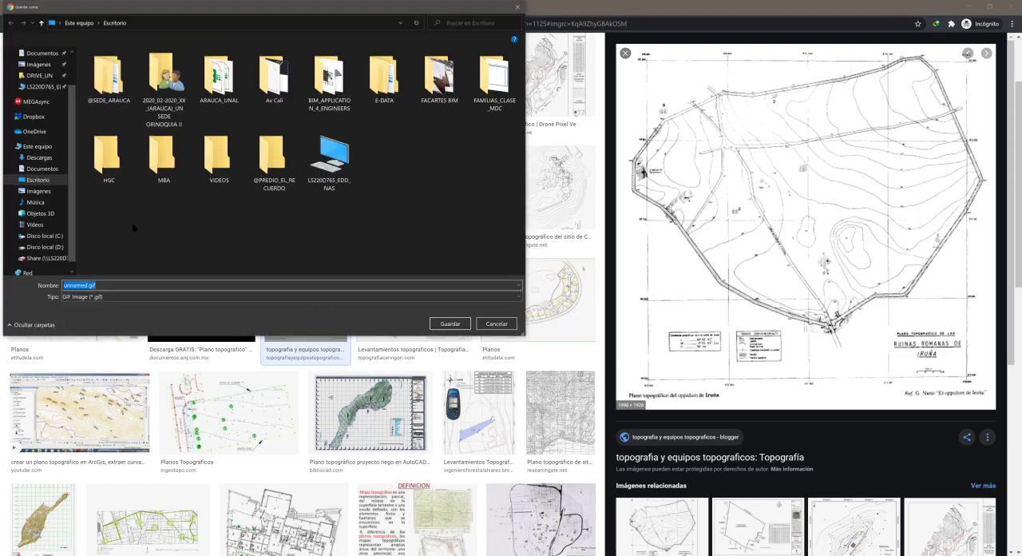
left_click(467, 327)
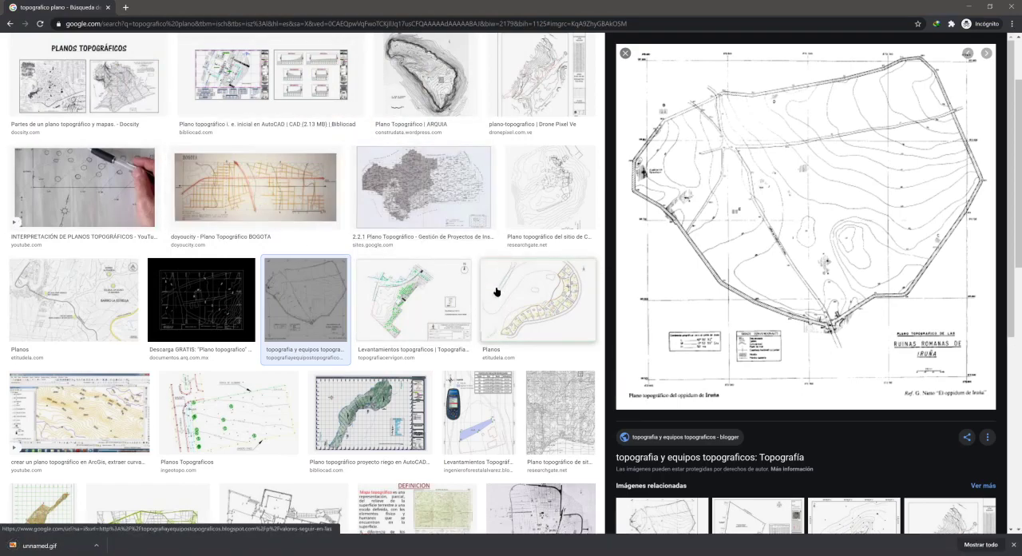
Step: Preview the ArcGIS contour map result and look through the image results for other topographic plans
scroll(520, 327, "down", 1)
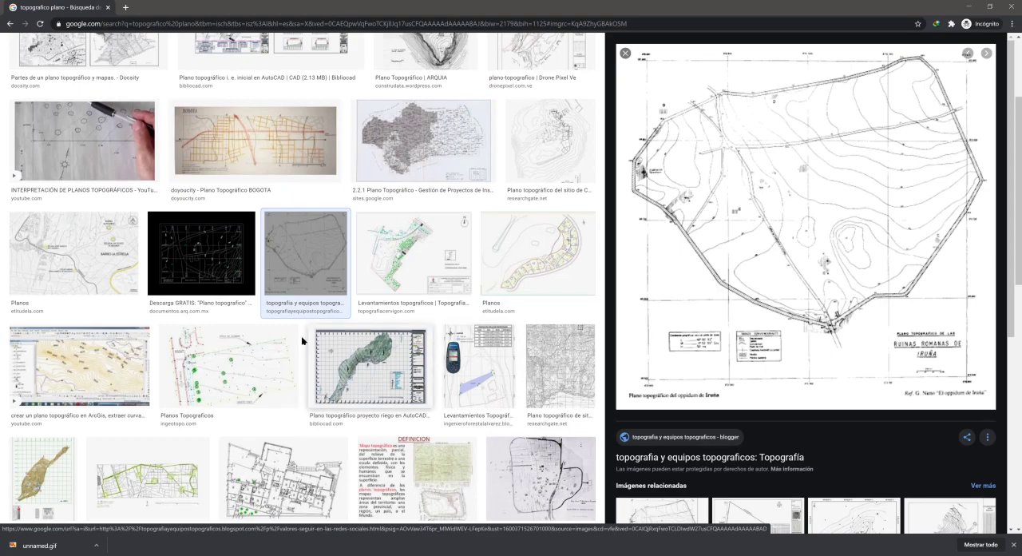
left_click(96, 356)
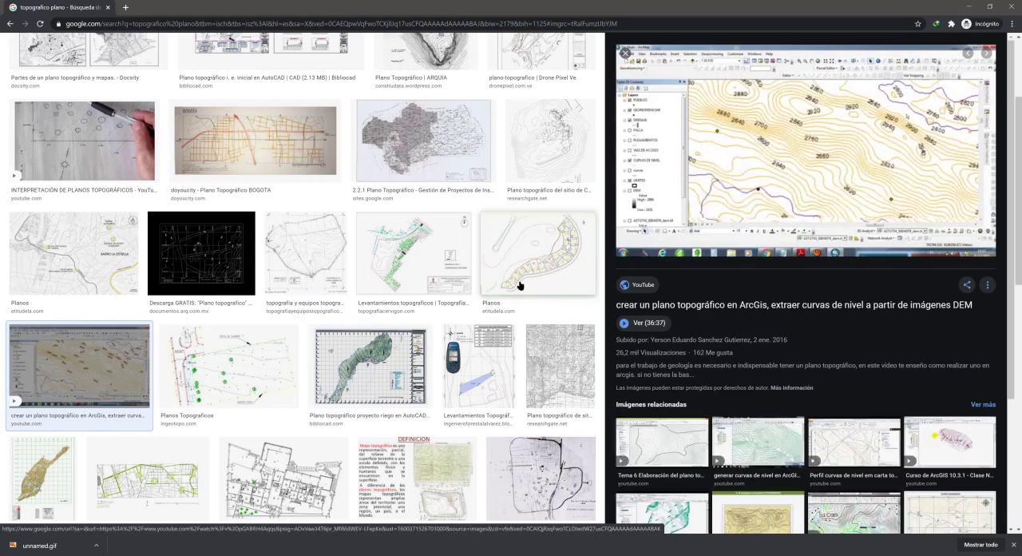
scroll(519, 289, "down", 1)
scroll(349, 368, "down", 2)
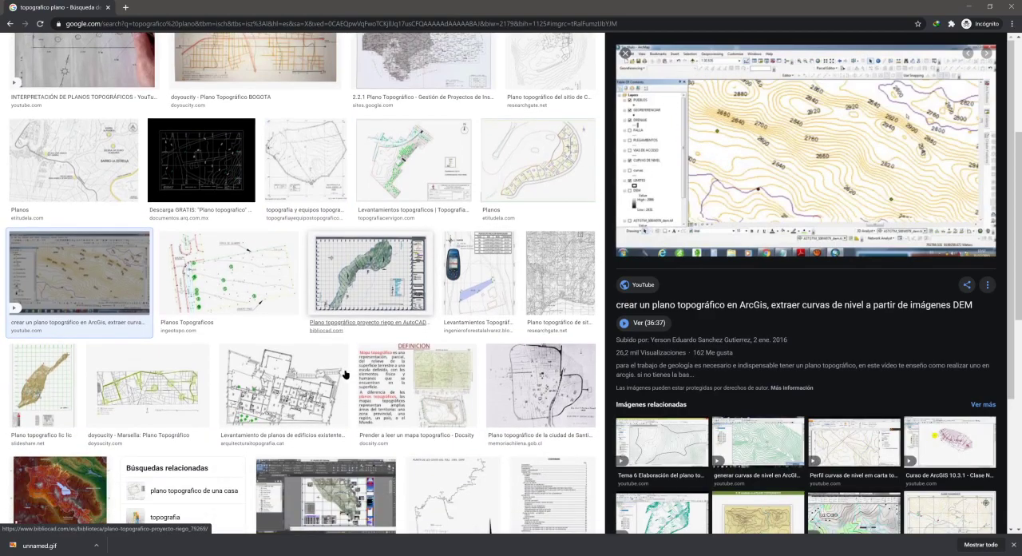
scroll(332, 387, "down", 1)
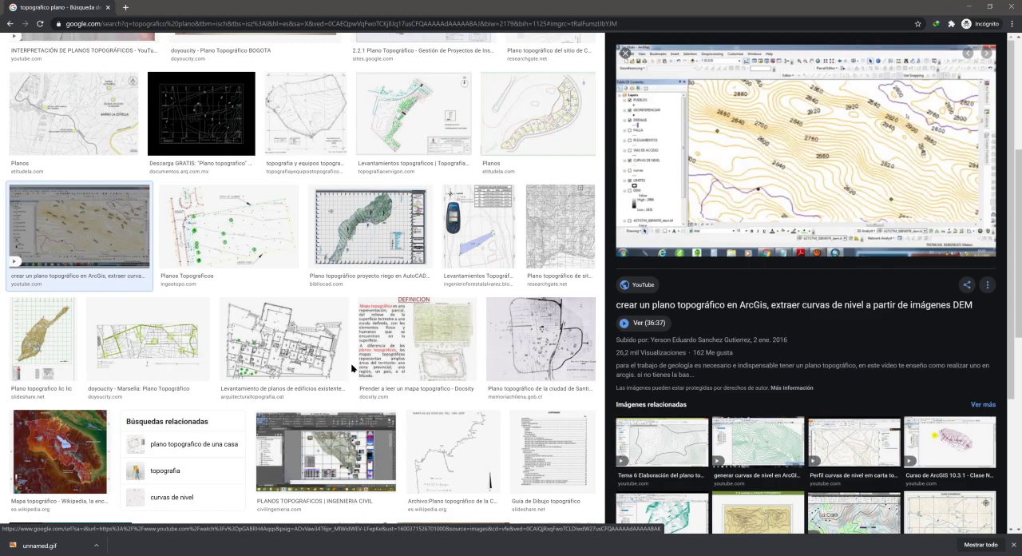
scroll(400, 390, "down", 2)
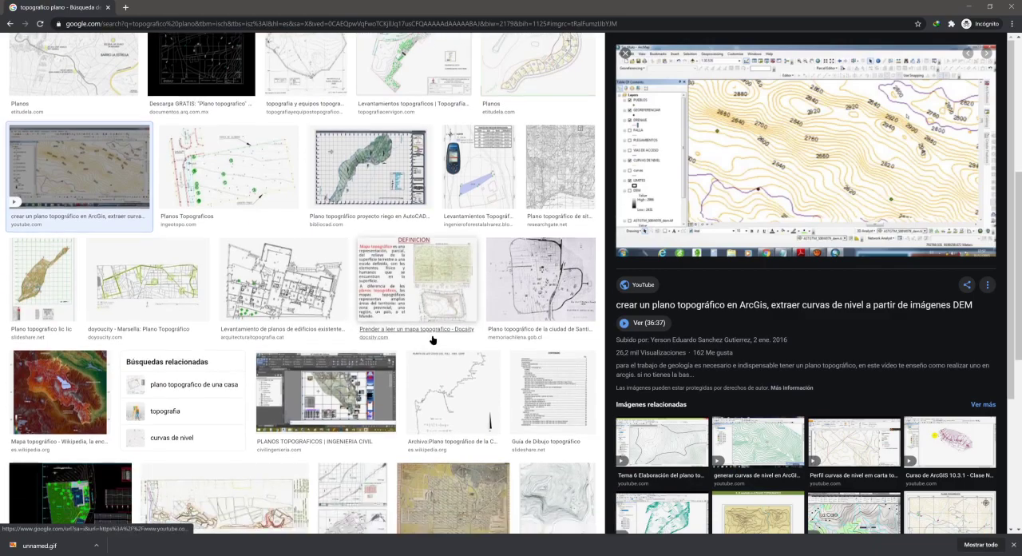
scroll(376, 392, "down", 1)
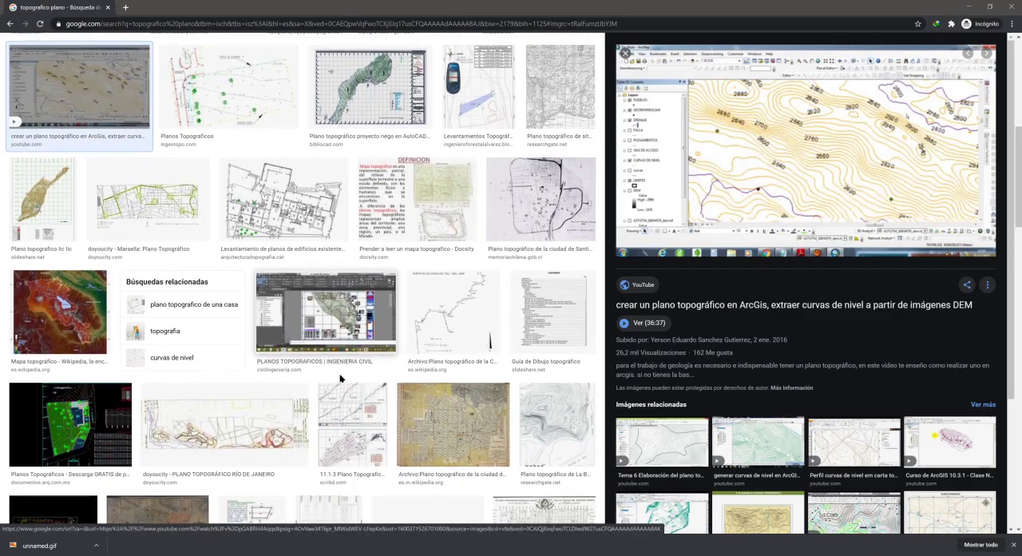
scroll(347, 379, "down", 1)
scroll(397, 339, "down", 2)
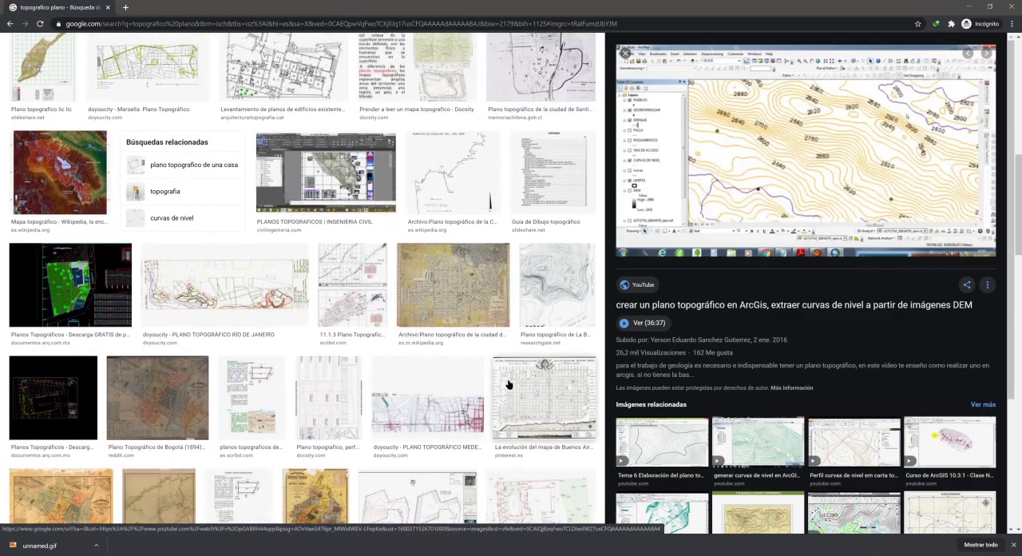
scroll(391, 386, "down", 1)
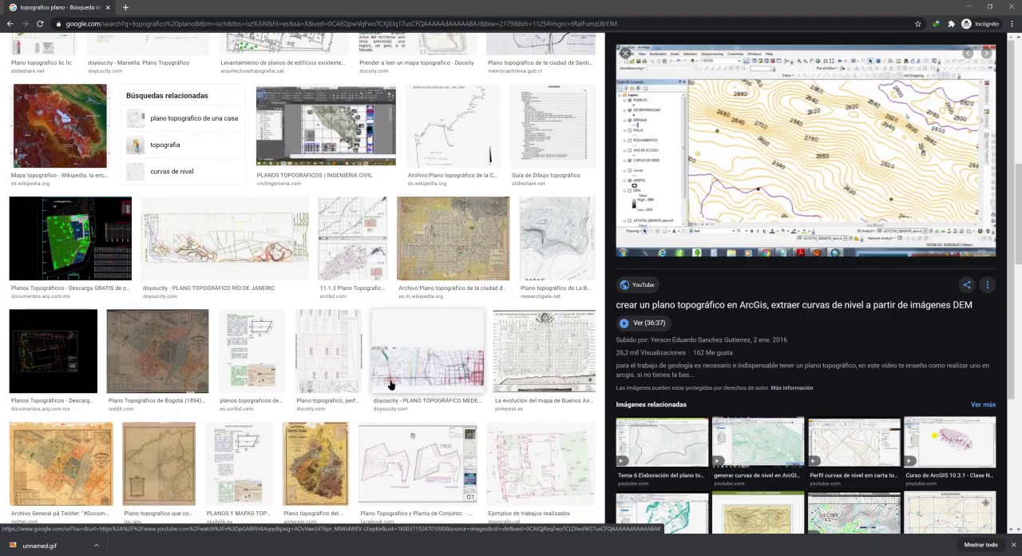
Step: Preview the Planta de Conjunto, Ejemplos de trabajos realizados and ArchDaily Lima hillside plans, and look through further results for examples
left_click(422, 459)
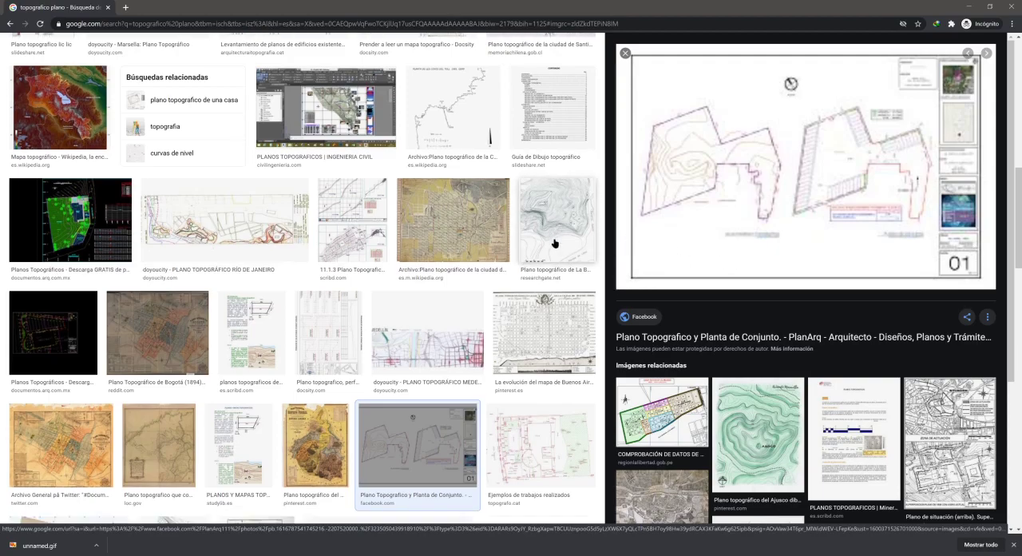
scroll(555, 237, "down", 2)
left_click(534, 356)
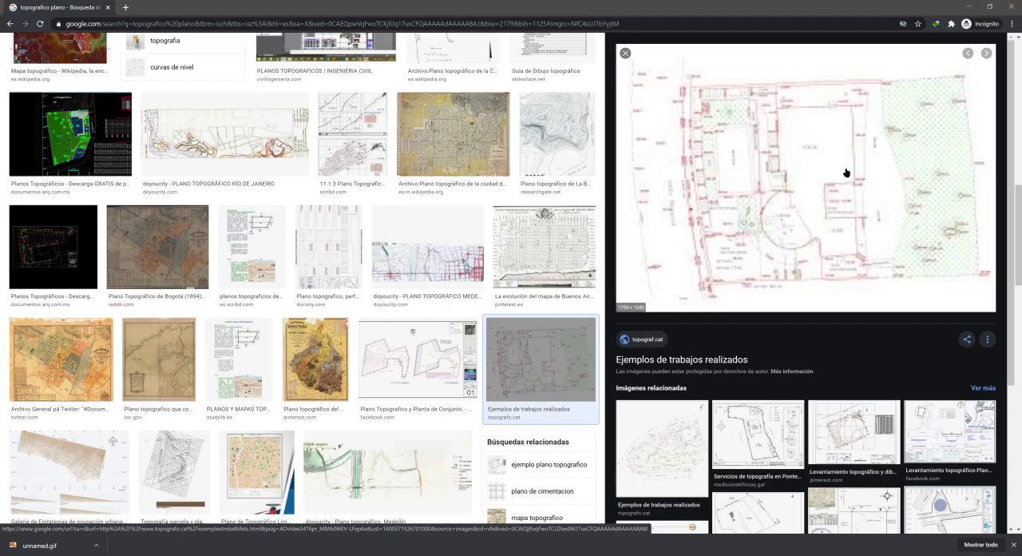
scroll(461, 360, "down", 2)
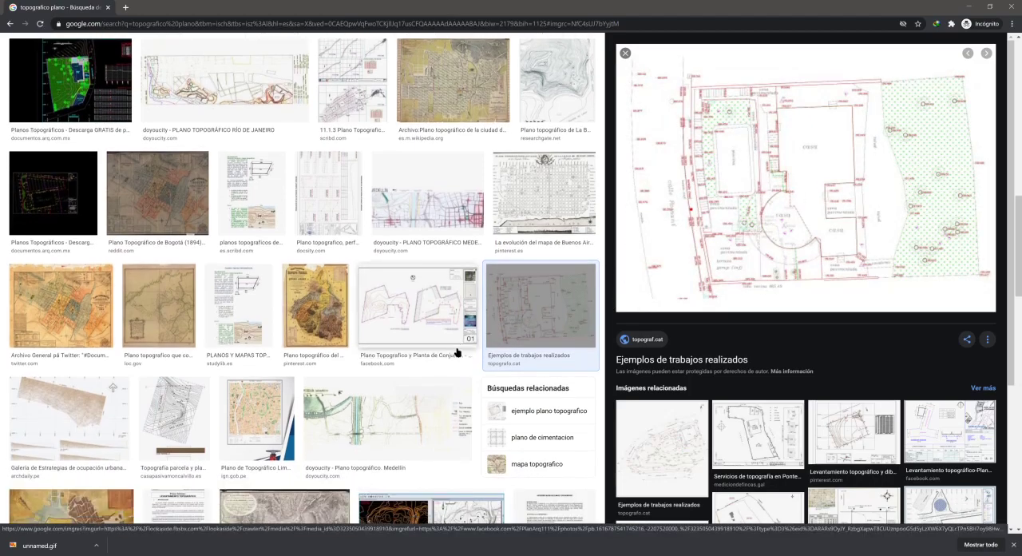
scroll(456, 354, "down", 1)
left_click(96, 370)
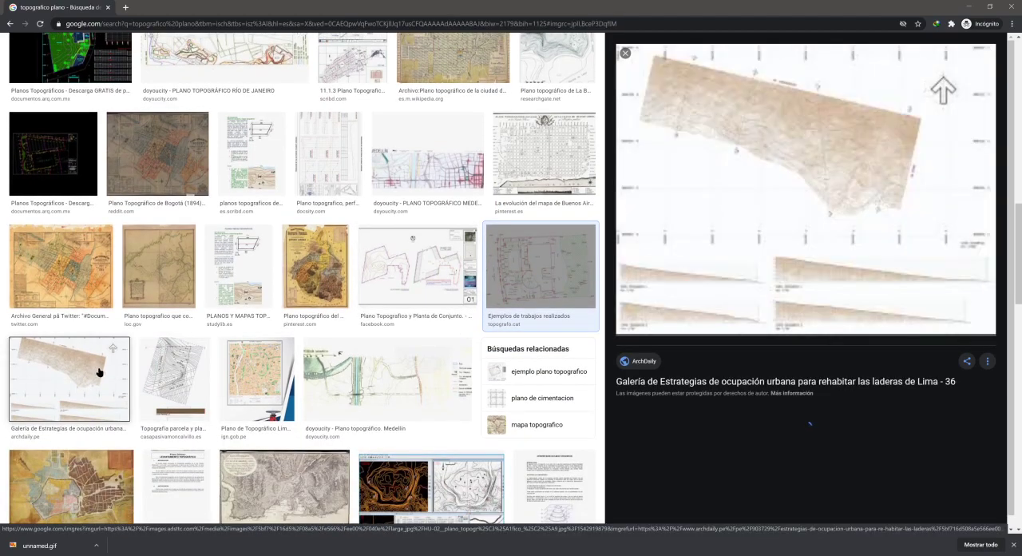
scroll(342, 394, "down", 3)
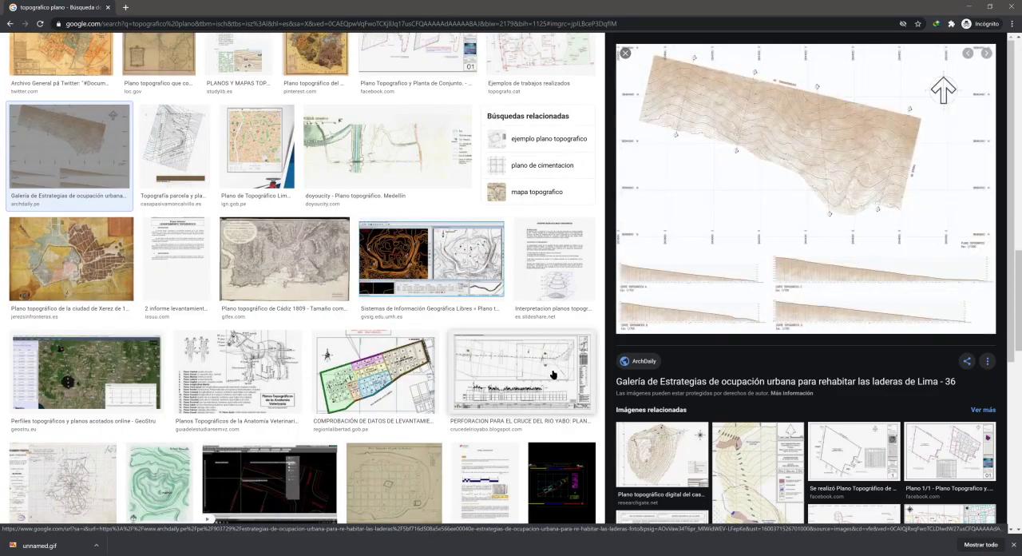
scroll(553, 374, "down", 2)
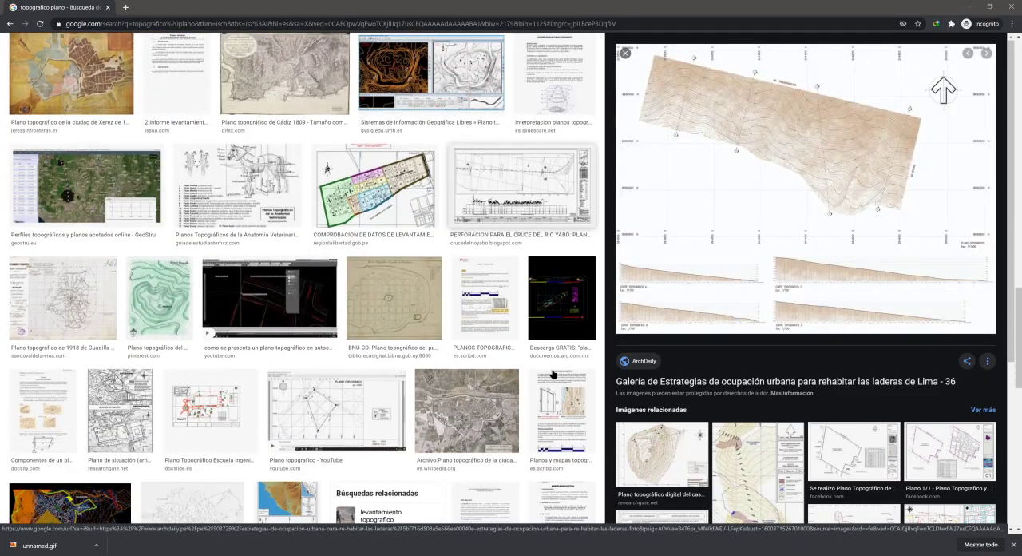
Step: Preview the YouTube Plano topografico result and save its image to the desktop as maxresdefault.jpg
left_click(322, 409)
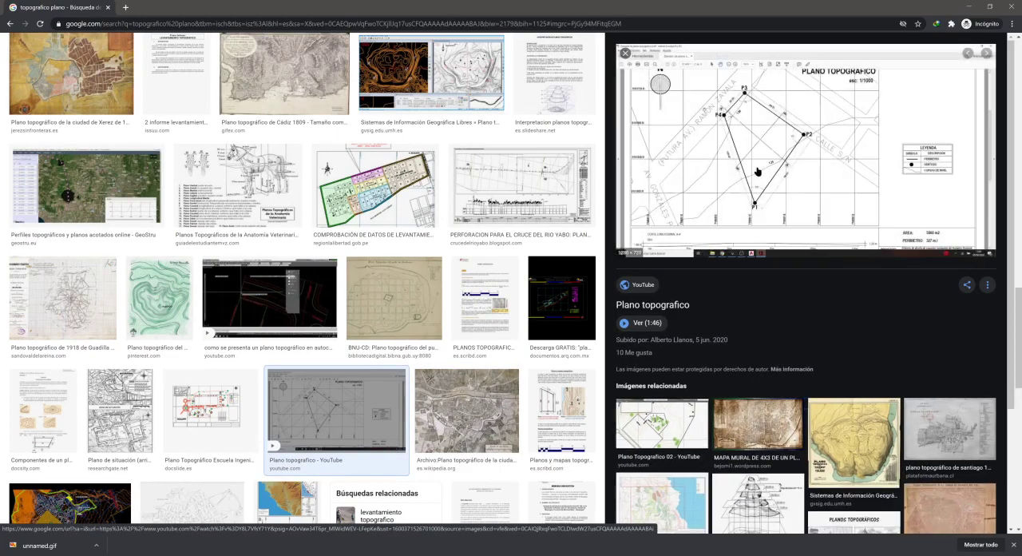
right_click(801, 153)
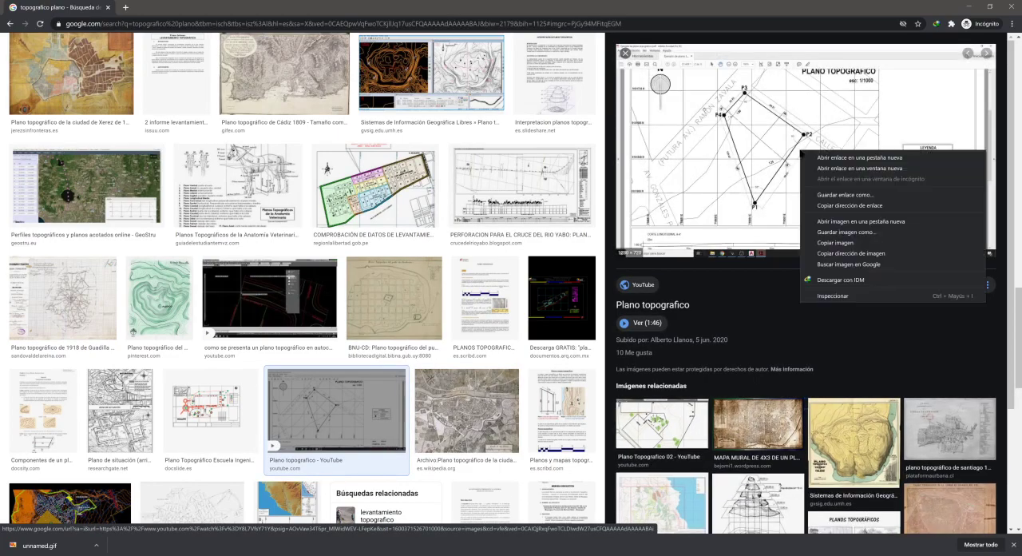
left_click(856, 233)
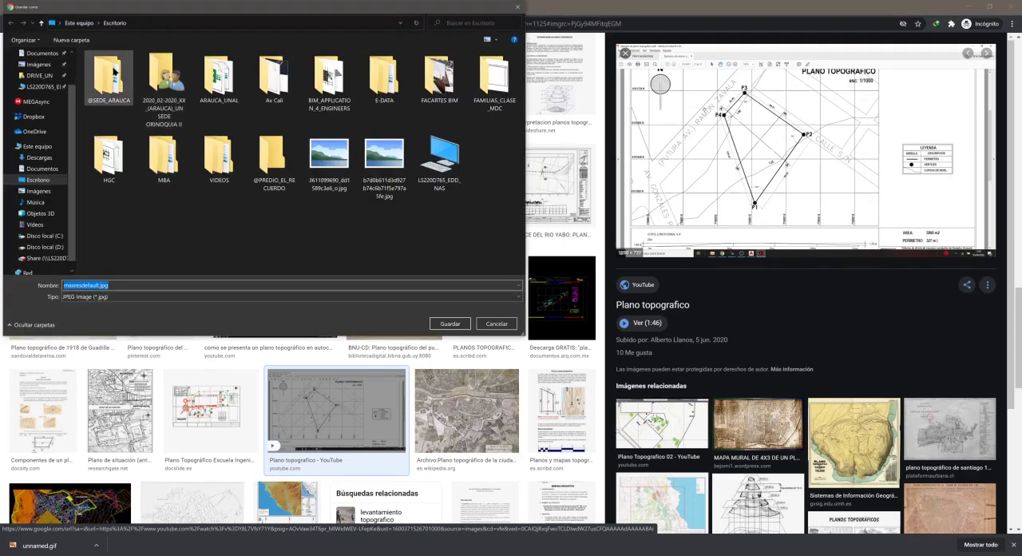
left_click(451, 326)
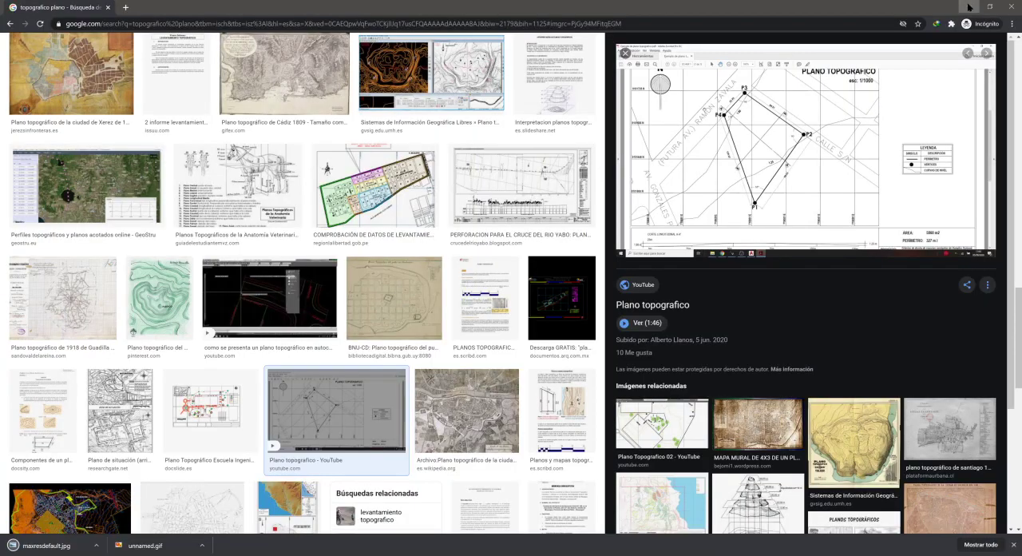
Step: Switch to AutoCAD and examine the lot's contour lines and their position relative to the site plan
left_click(967, 6)
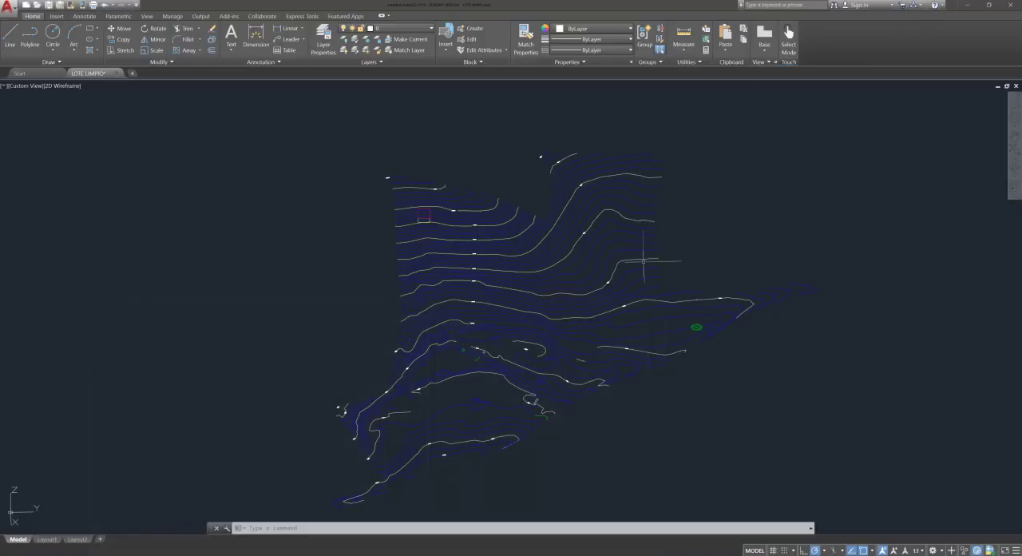
scroll(695, 295, "down", 2)
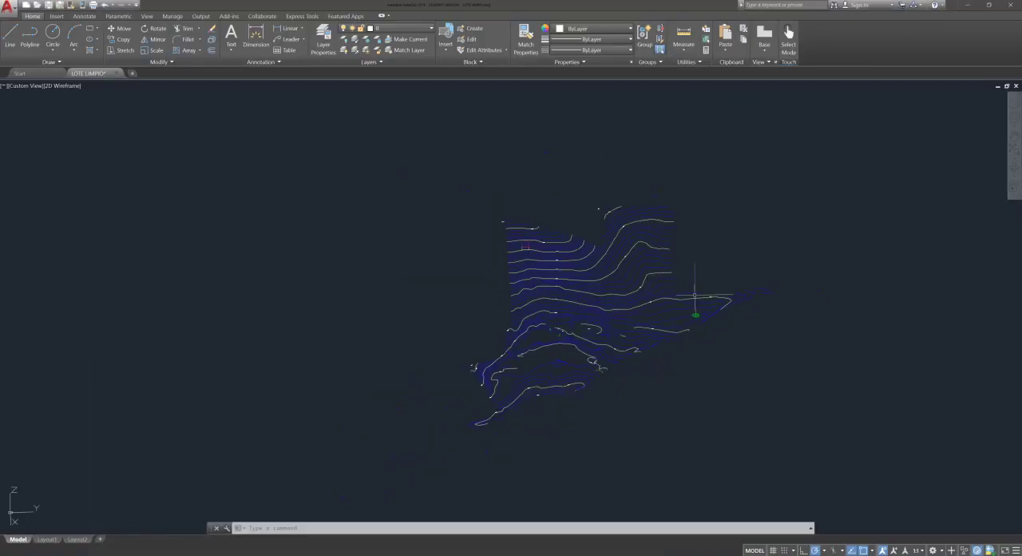
scroll(646, 221, "down", 4)
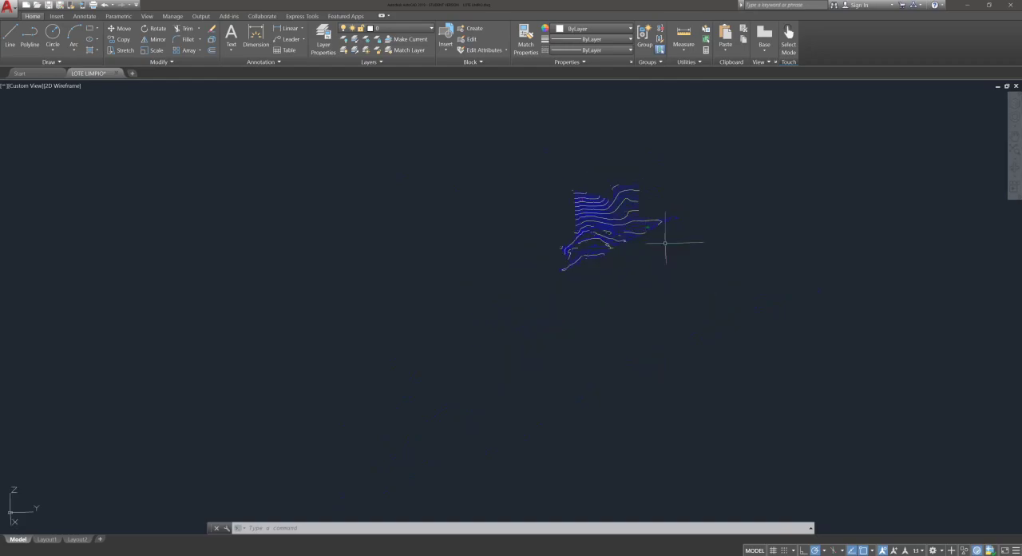
middle_click_drag(653, 275, 623, 254)
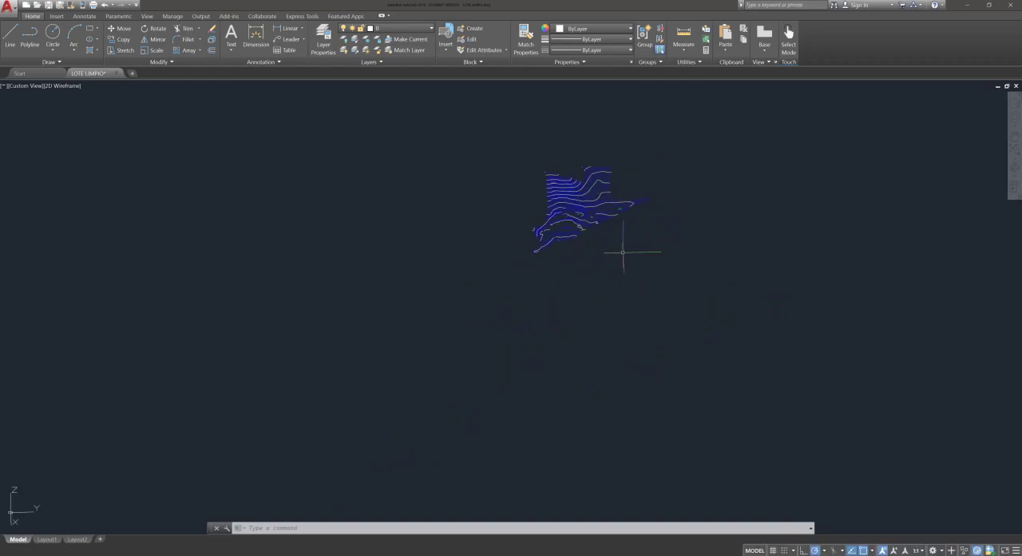
scroll(623, 252, "down", 2)
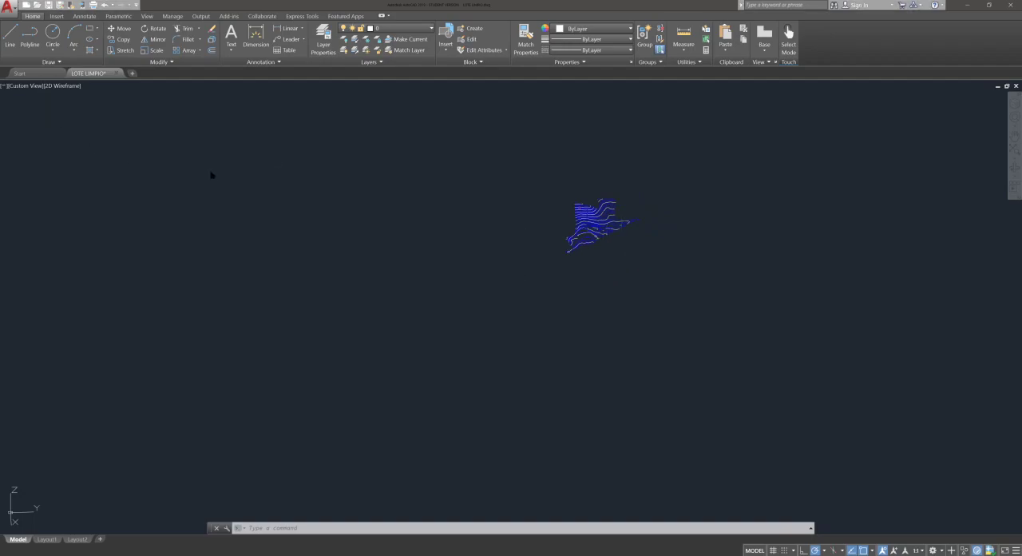
scroll(679, 324, "down", 5)
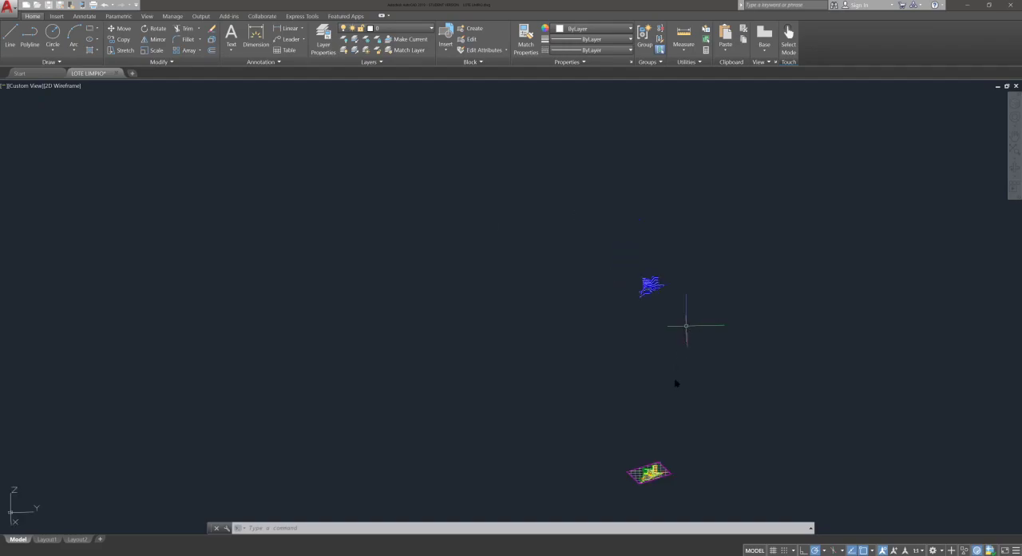
mouse_move(648, 373)
middle_mouse_down()
mouse_move(637, 279)
mouse_move(642, 410)
middle_mouse_up()
scroll(631, 372, "up", 4)
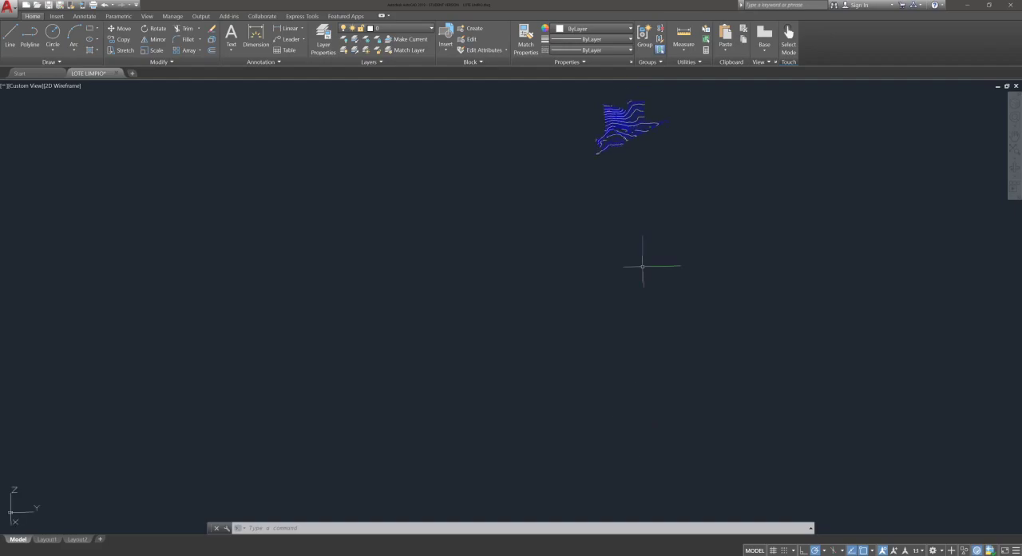
middle_click_drag(623, 143, 615, 236)
scroll(615, 216, "up", 9)
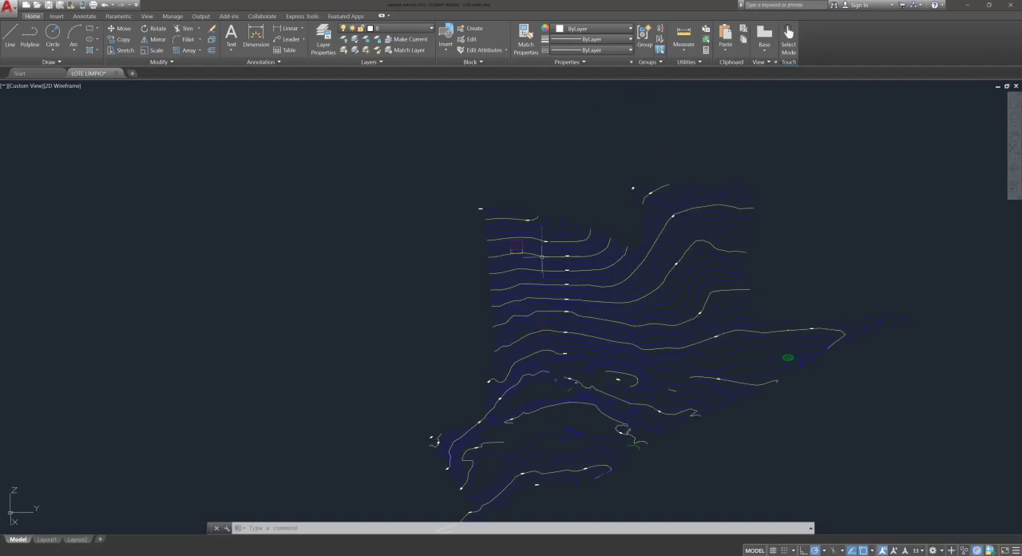
scroll(779, 352, "down", 2)
scroll(604, 231, "down", 2)
scroll(403, 207, "down", 2)
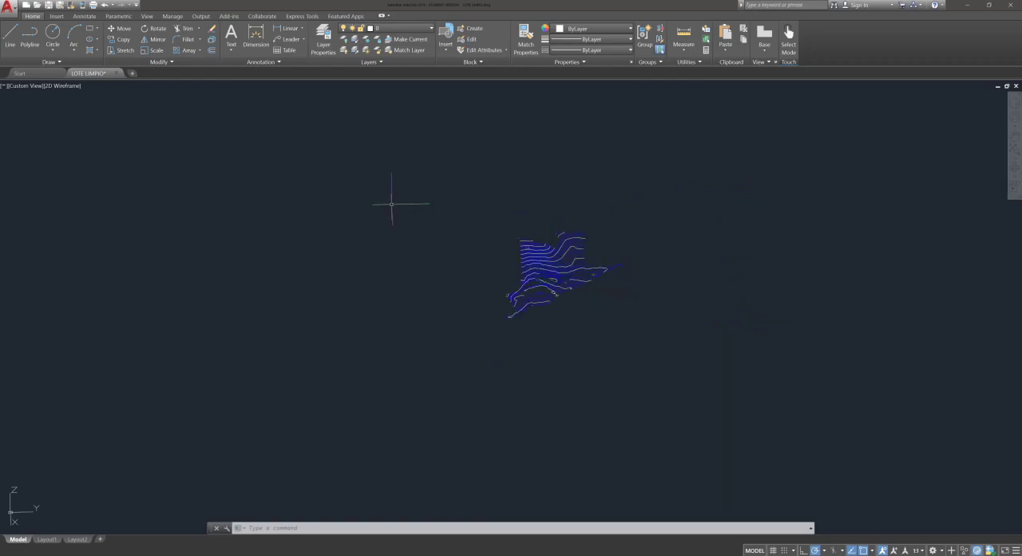
Step: Open the Layer Properties Manager, enlarge it and look through the drawing's layers
left_click(324, 44)
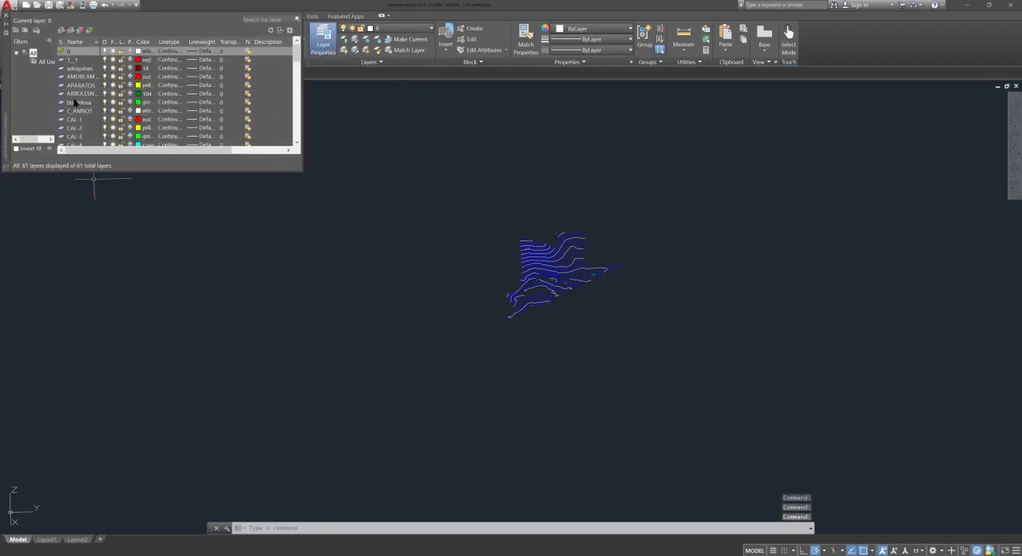
left_click_drag(7, 78, 33, 244)
scroll(121, 271, "down", 4)
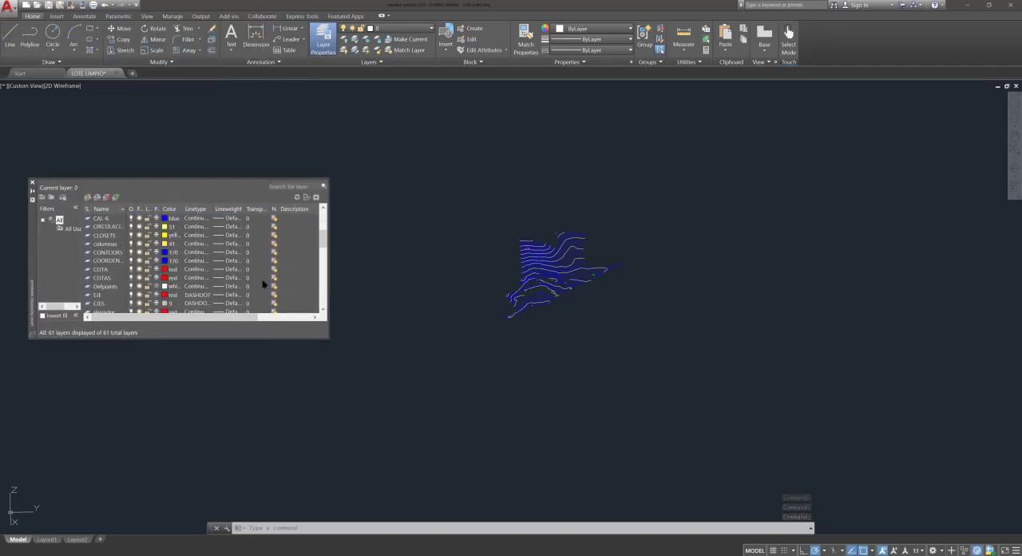
scroll(318, 289, "down", 1)
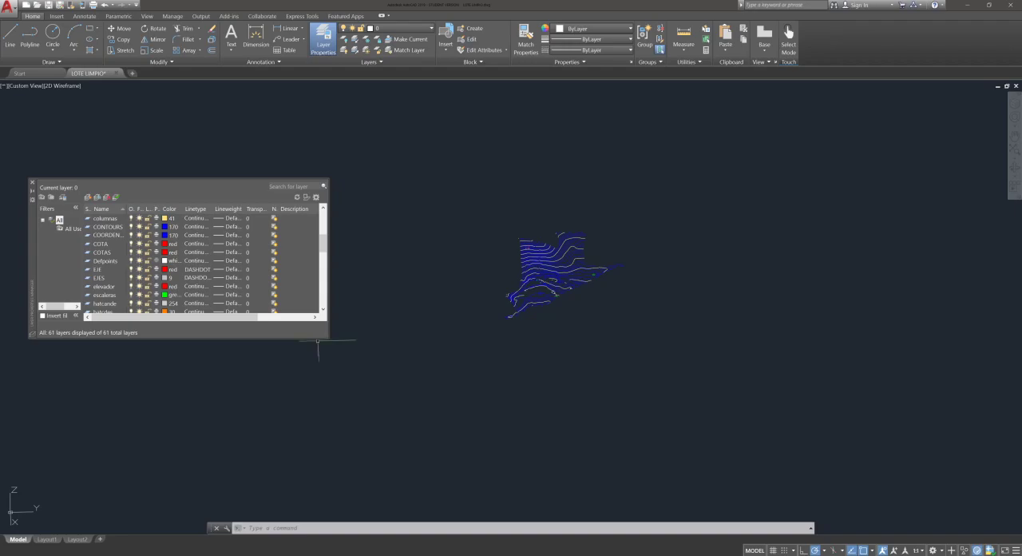
left_click_drag(305, 357, 299, 465)
scroll(148, 310, "down", 2)
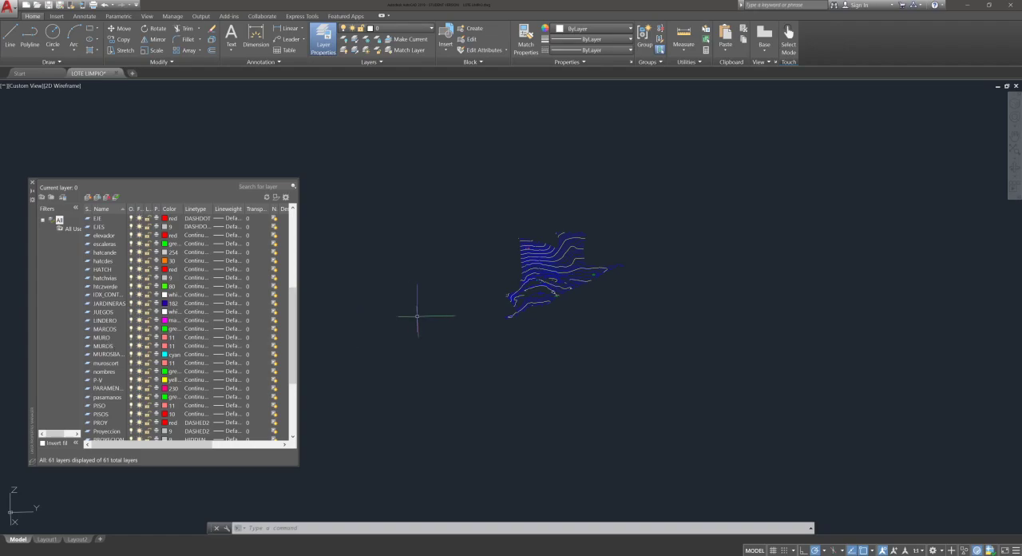
Step: Display the ViewCube, set the drawing to the Top view and zoom to its extents
scroll(552, 287, "up", 2)
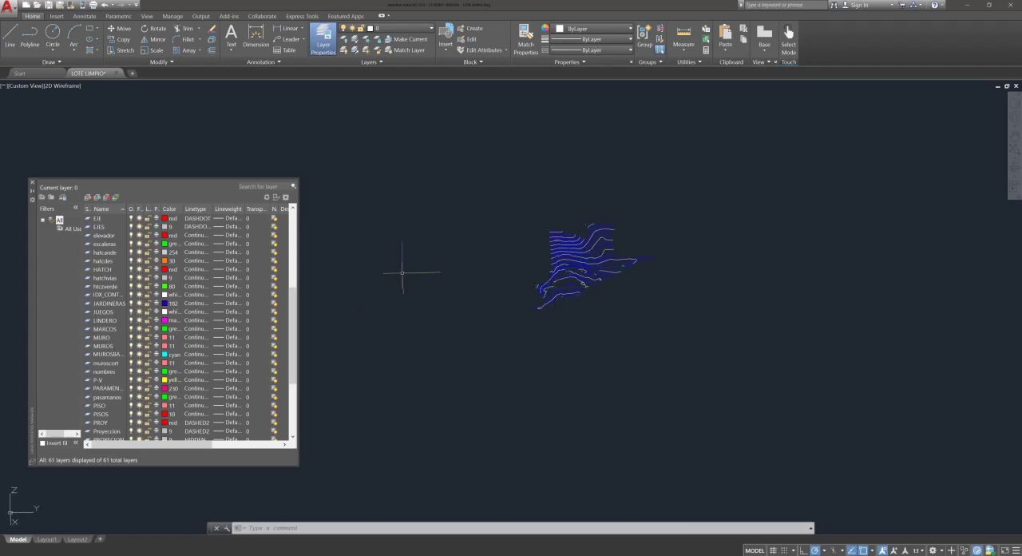
scroll(588, 227, "down", 2)
middle_click_drag(360, 147, 394, 159)
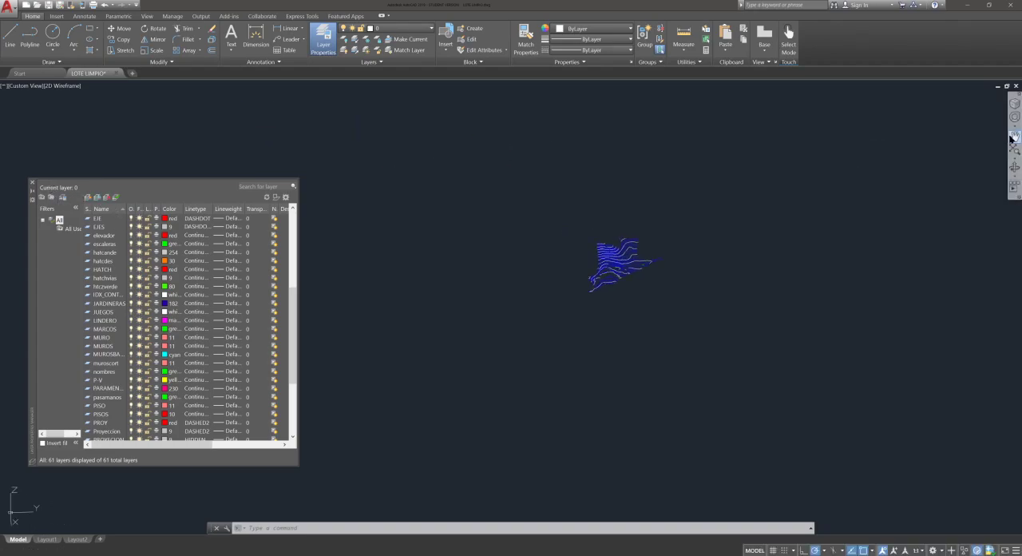
left_click(1015, 107)
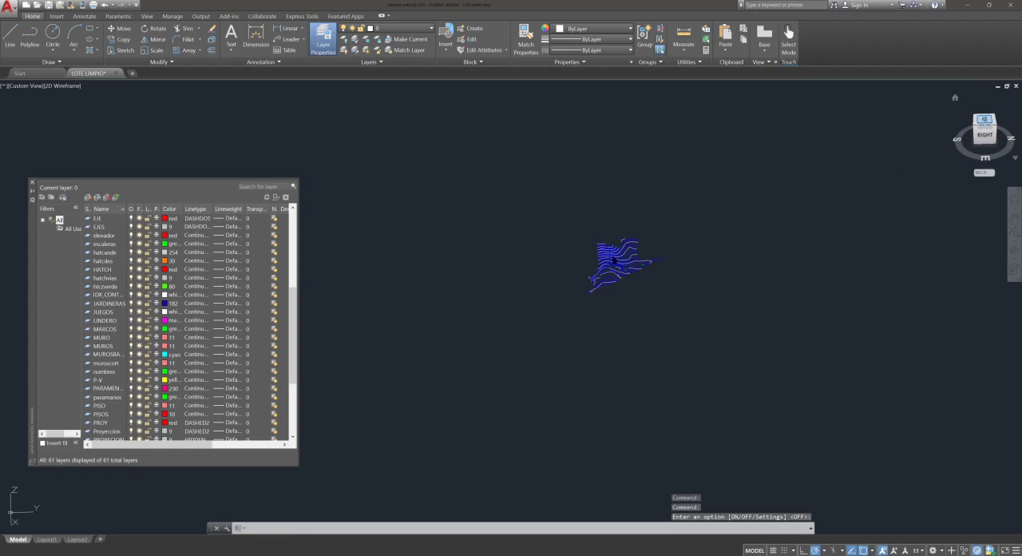
left_click(985, 120)
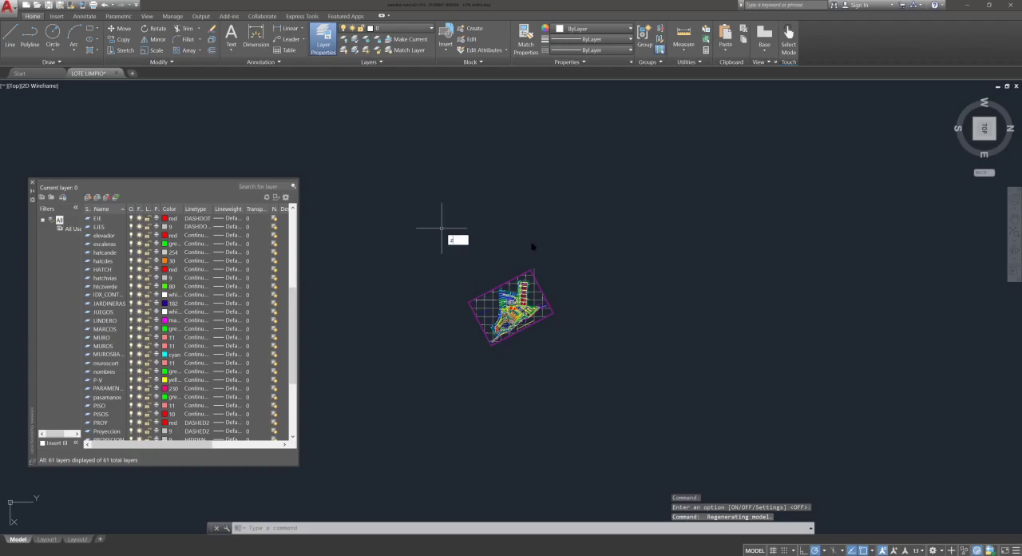
key("Return")
type("e")
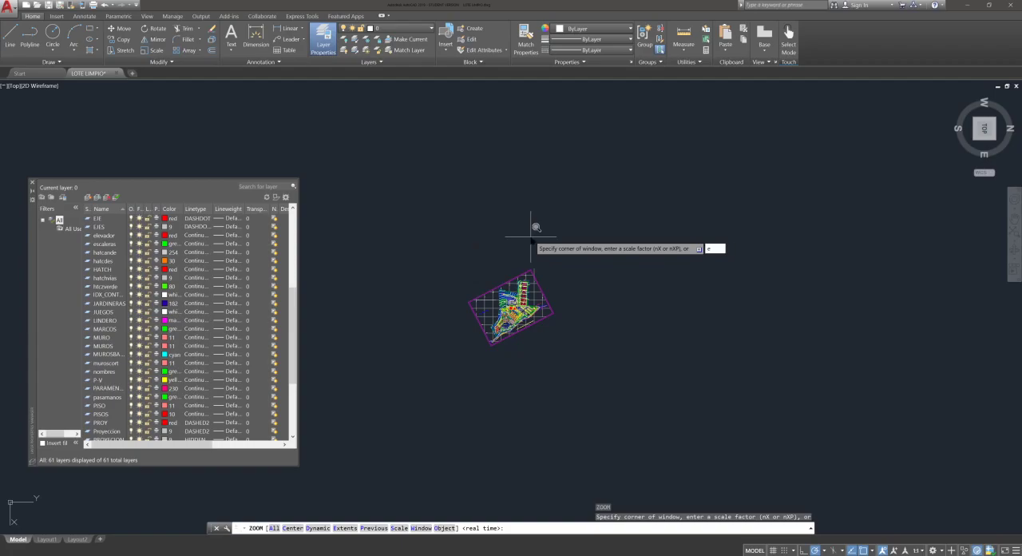
key("Return")
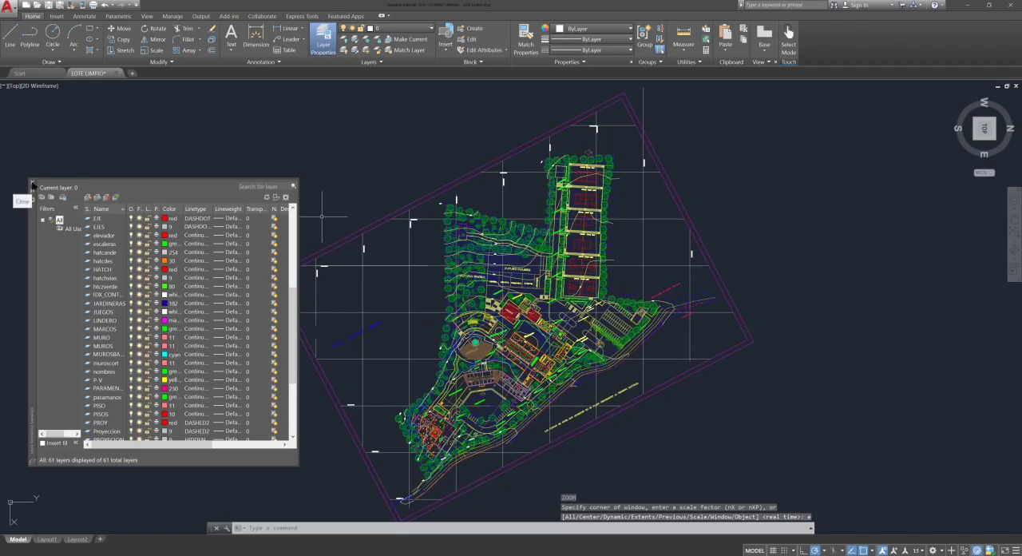
Step: Examine the site plan and the area around it from above, and fit the whole drawing in view again
middle_click_drag(517, 374, 536, 353)
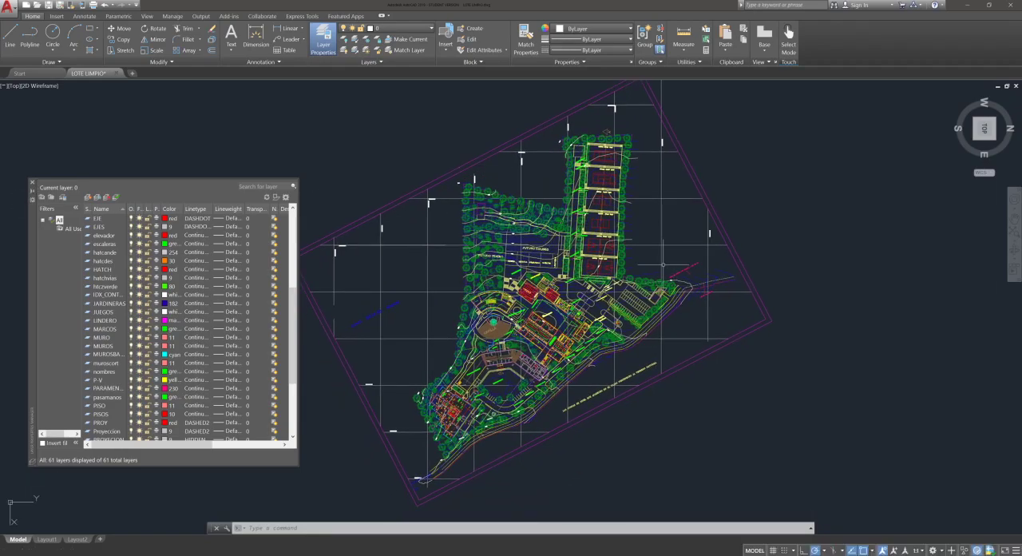
scroll(679, 255, "down", 2)
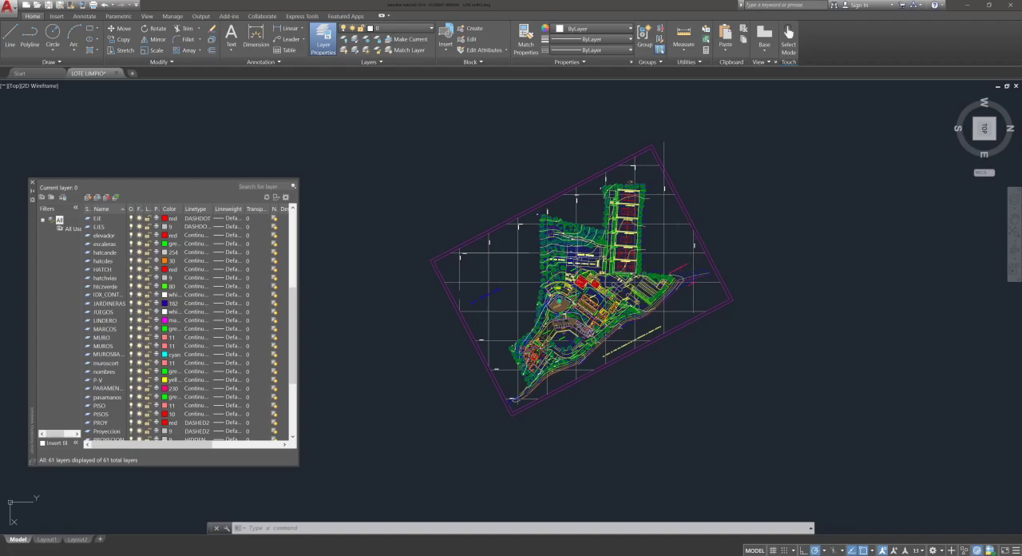
scroll(685, 214, "down", 2)
scroll(520, 304, "down", 3)
scroll(728, 200, "down", 1)
middle_click_drag(704, 219, 497, 320)
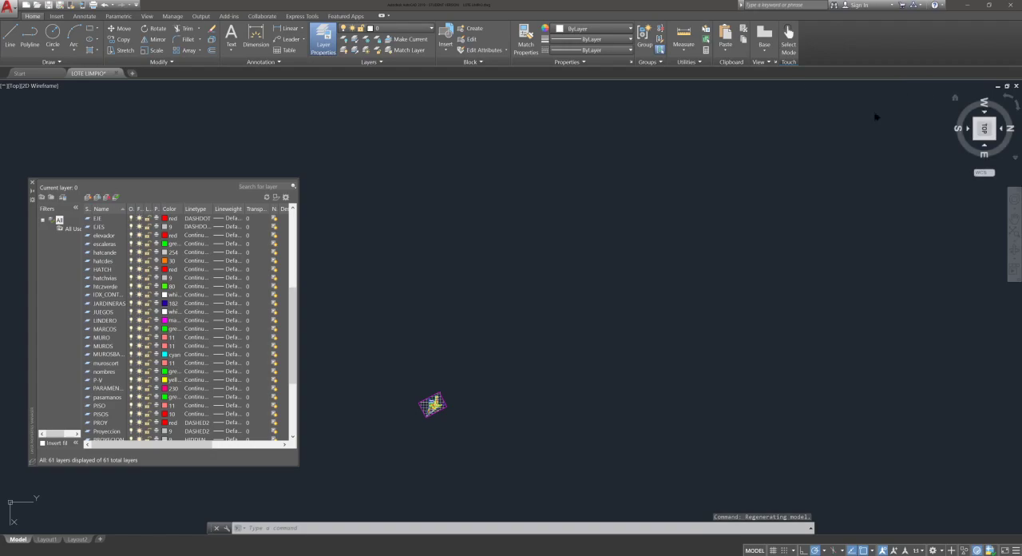
middle_click_drag(454, 372, 356, 431)
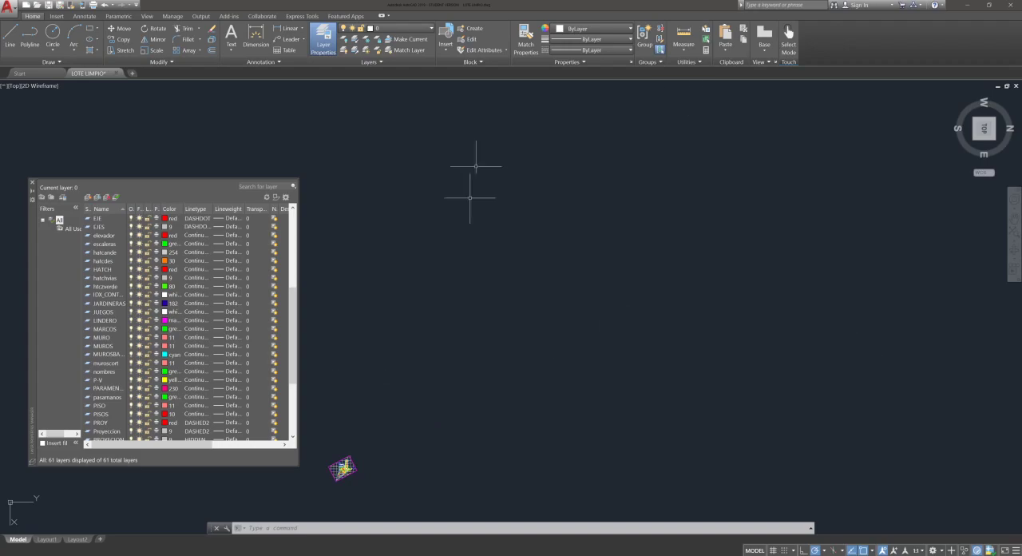
mouse_move(545, 333)
middle_mouse_down()
mouse_move(655, 277)
mouse_move(723, 221)
mouse_move(781, 193)
middle_mouse_up()
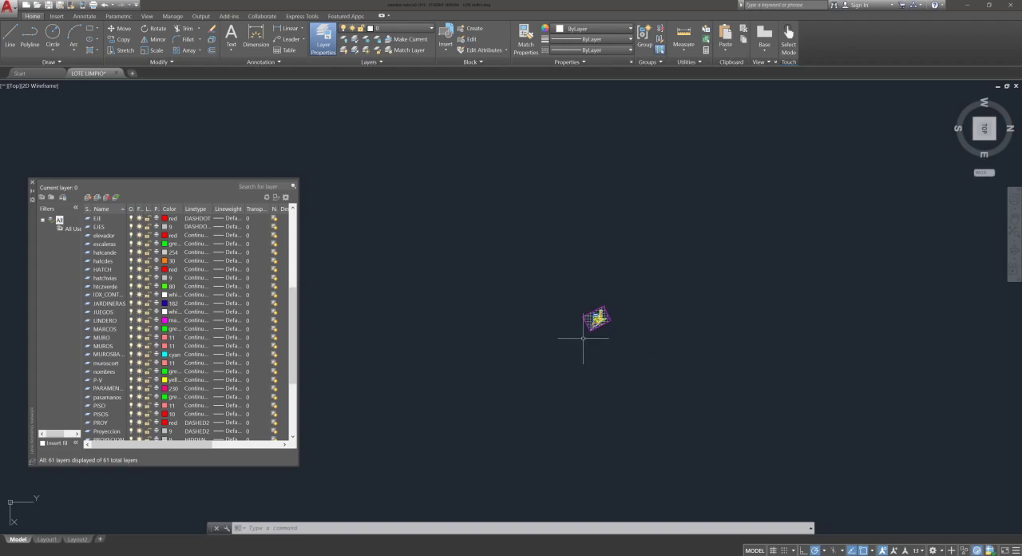
scroll(584, 342, "up", 5)
middle_click_drag(732, 291, 707, 390)
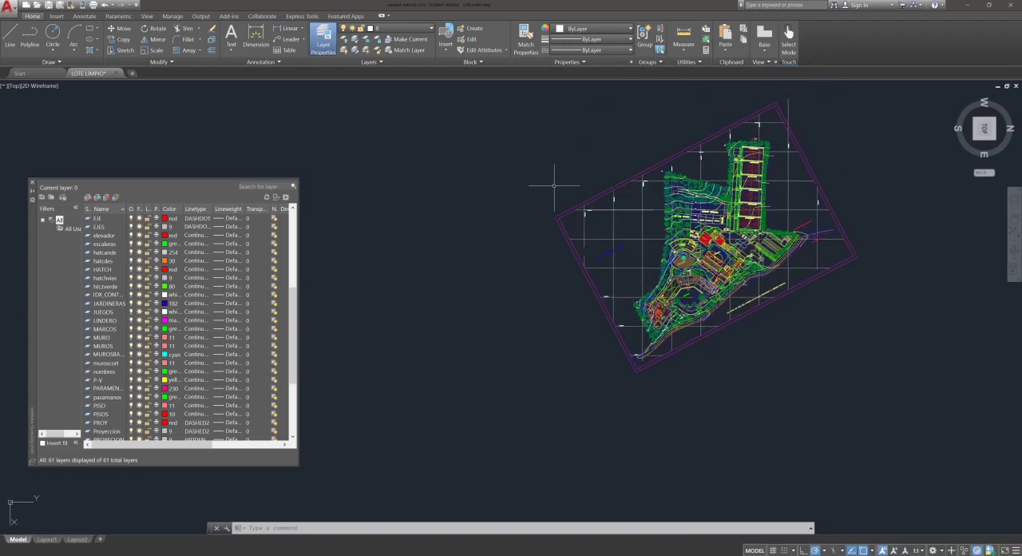
left_click(533, 124)
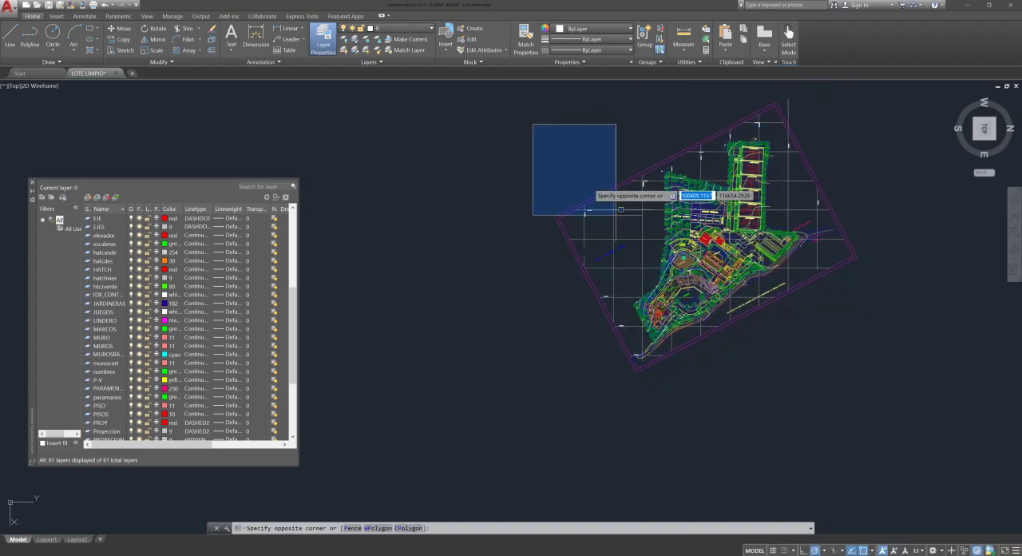
left_click(599, 175)
scroll(729, 232, "up", 2)
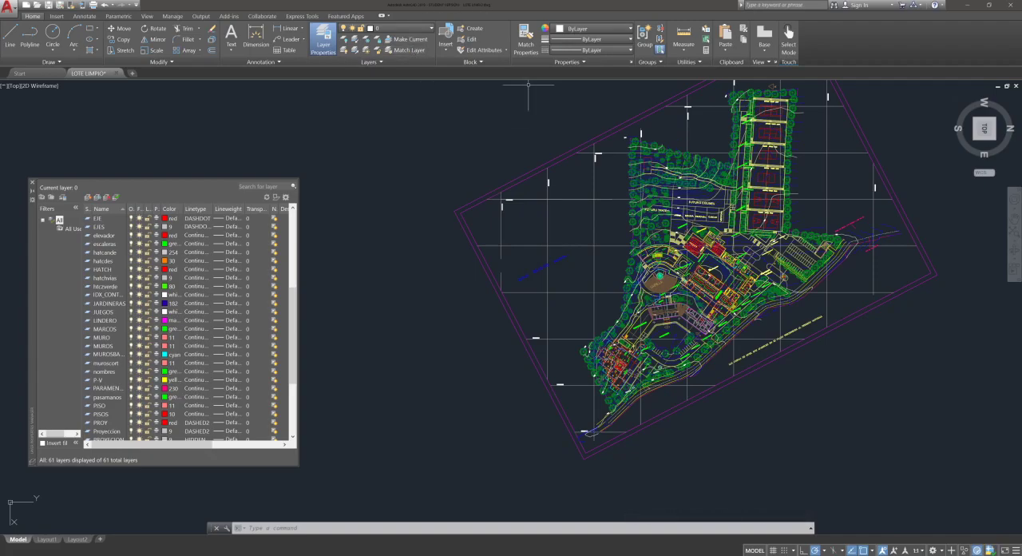
middle_click_drag(479, 170, 473, 167)
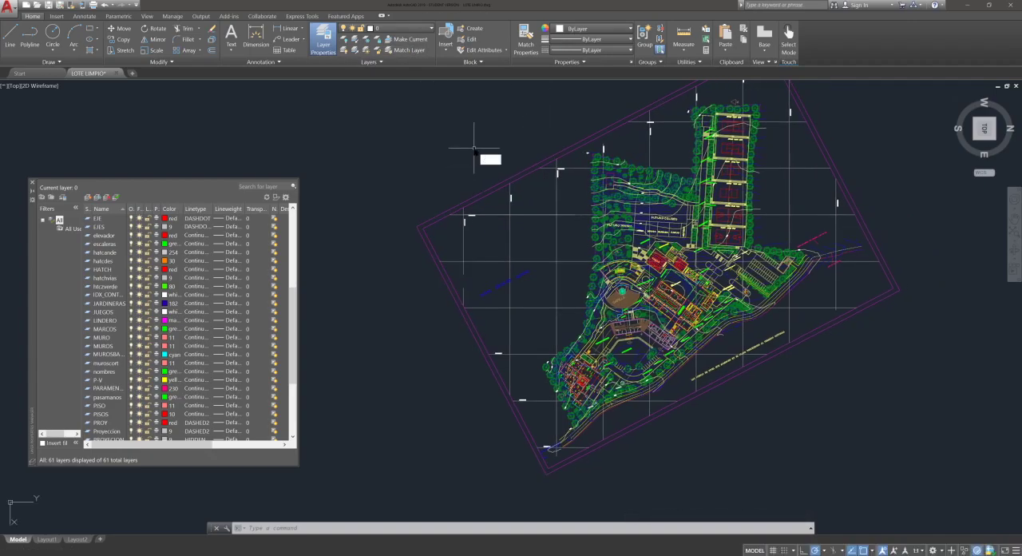
key("Return")
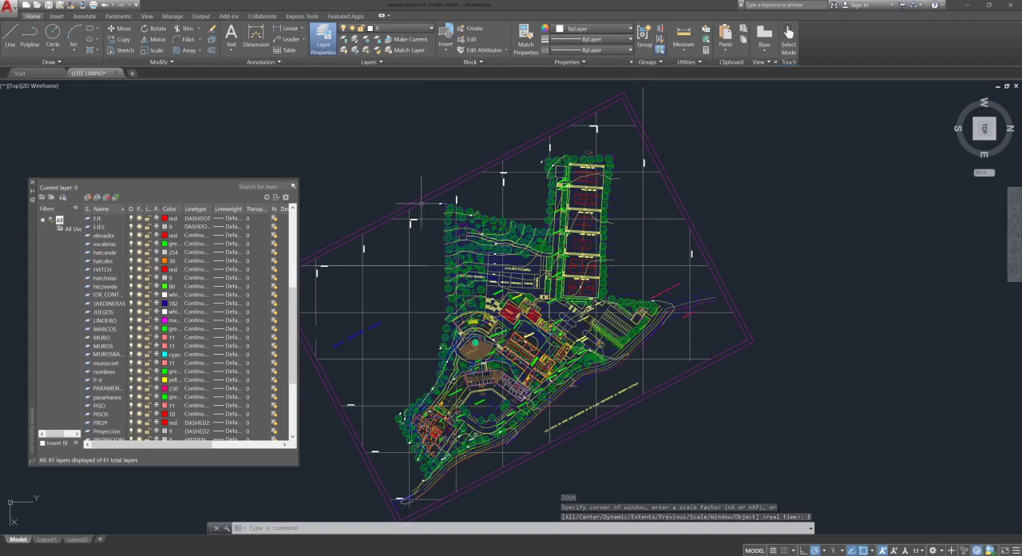
Step: Close the Layer Properties Manager and examine the buildings in the middle of the site plan
left_click(31, 183)
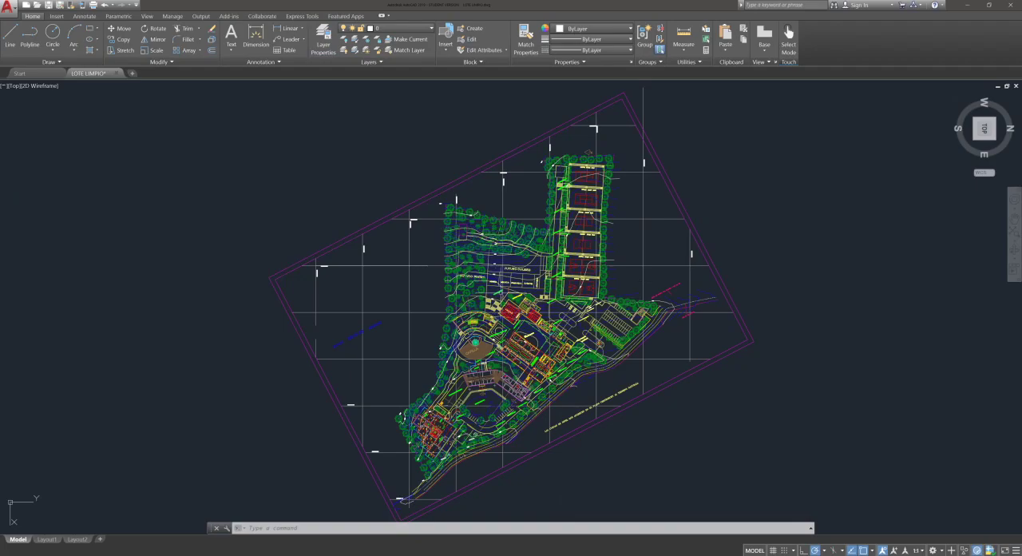
scroll(524, 338, "up", 2)
scroll(547, 347, "up", 2)
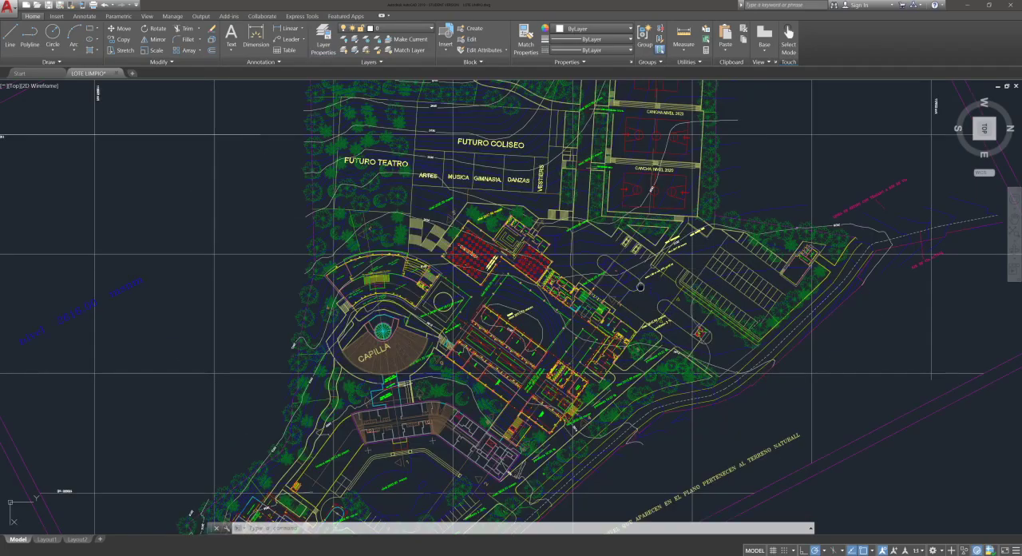
Step: Examine the parking area beside the buildings, including its stalls, level notes and ramp annotation
middle_click_drag(642, 287, 465, 293)
scroll(523, 297, "up", 7)
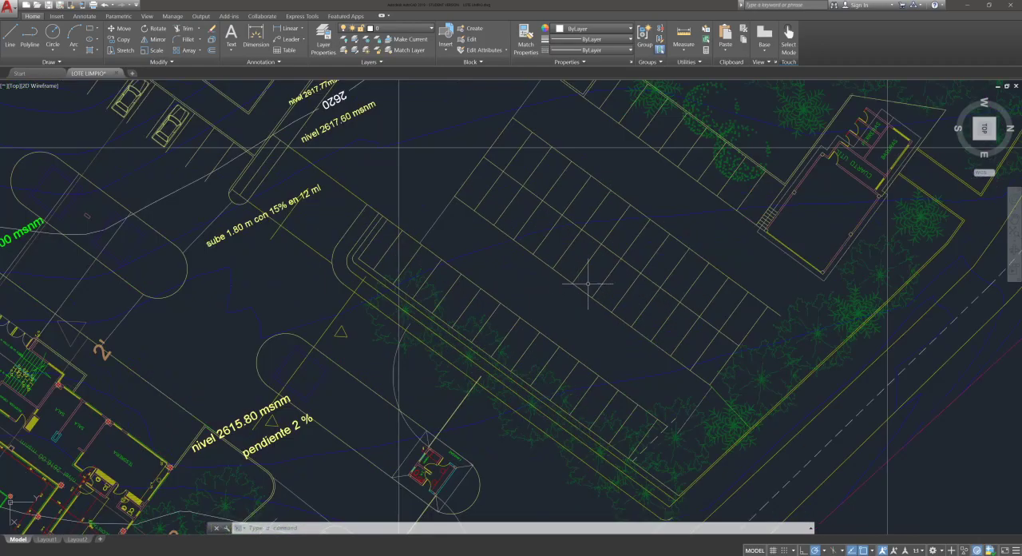
scroll(596, 285, "down", 6)
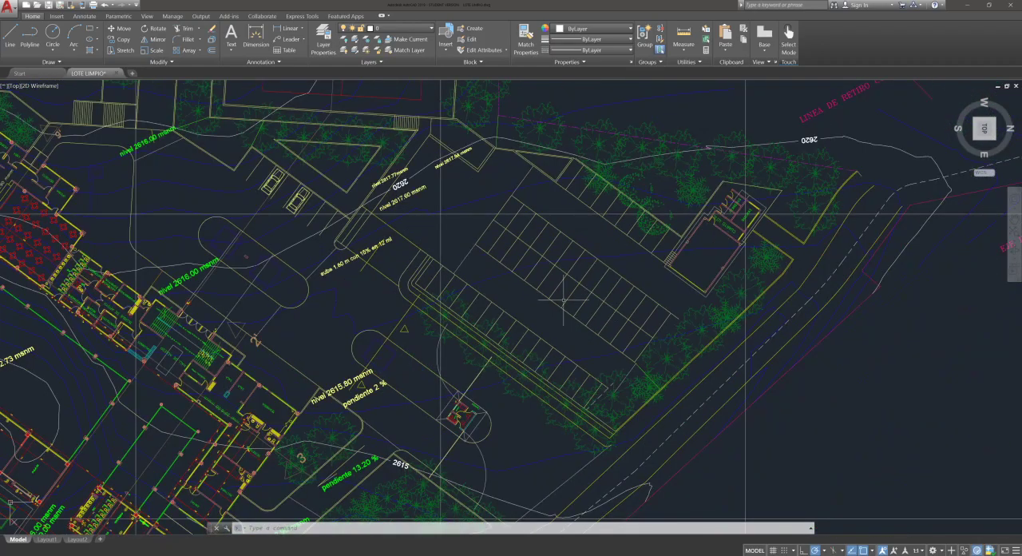
scroll(495, 292, "up", 3)
scroll(277, 263, "up", 2)
scroll(256, 170, "up", 2)
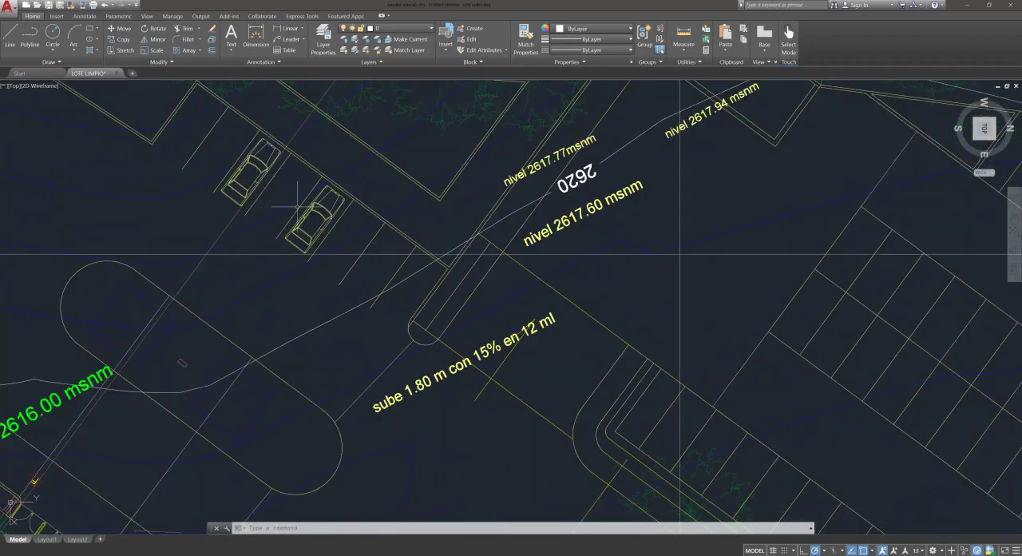
middle_click_drag(524, 308, 287, 209)
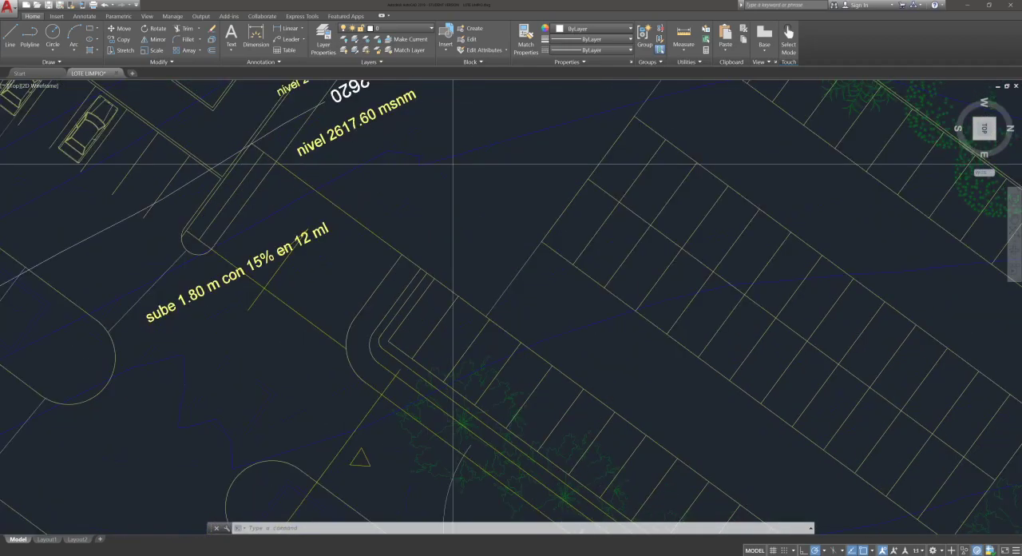
middle_click_drag(559, 292, 479, 316)
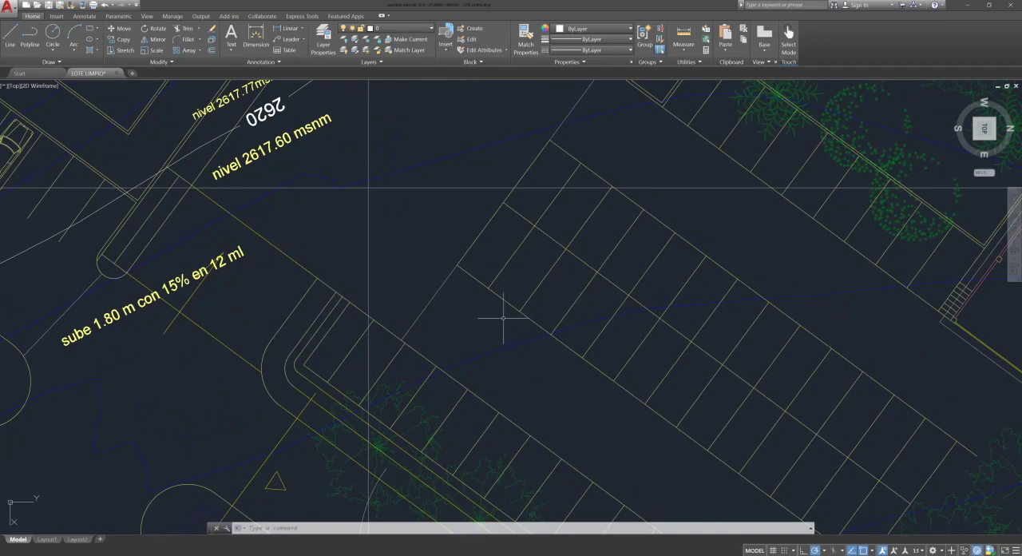
Step: Measure the length of a parking stall along its dividing line with the DIST command
key("Return")
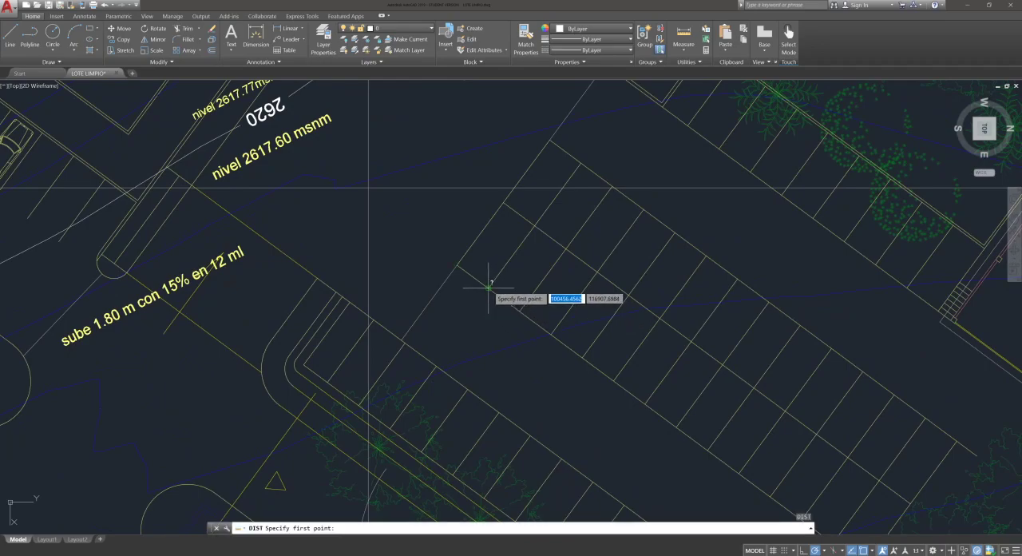
left_click(488, 286)
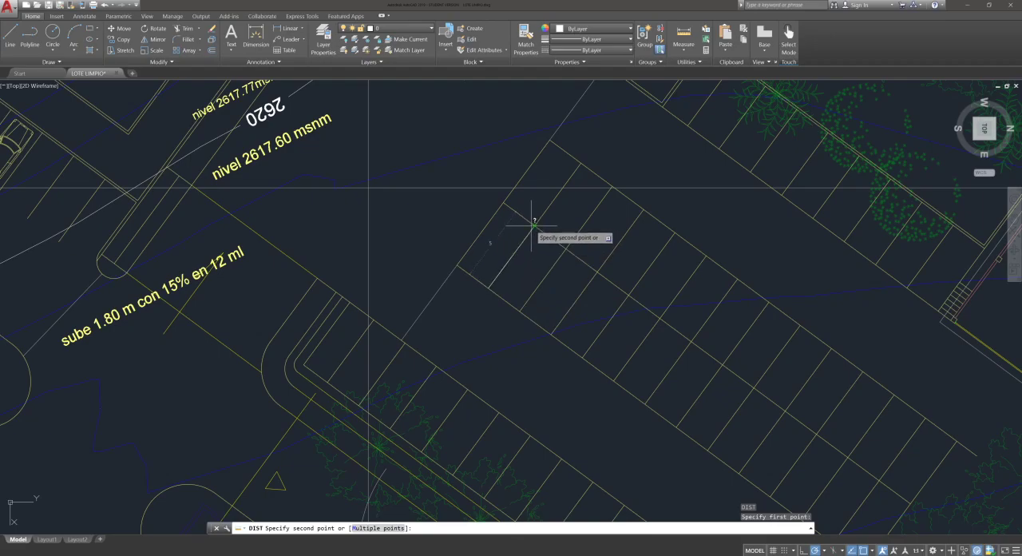
left_click(535, 227)
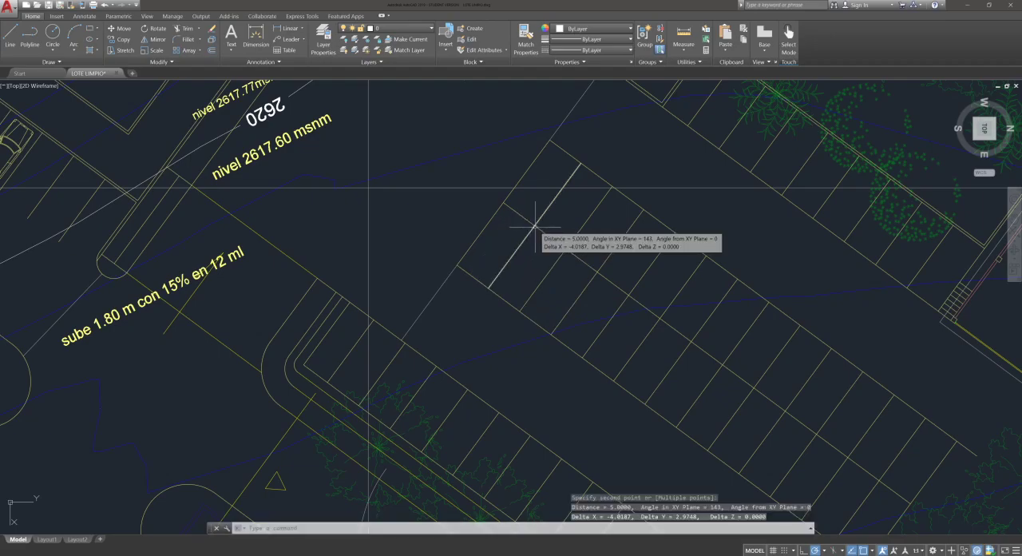
key("Return")
left_click(534, 227)
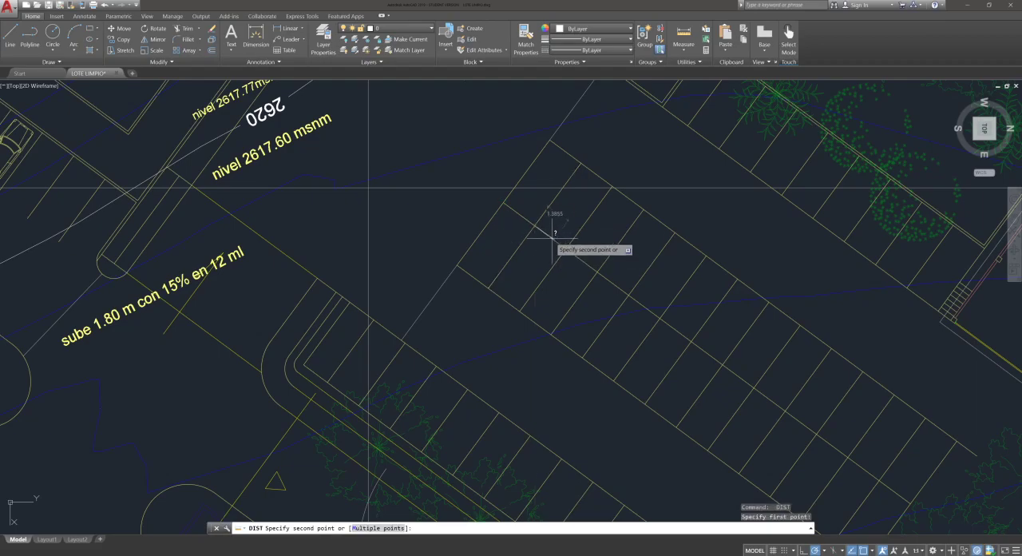
key("Escape")
key("Escape")
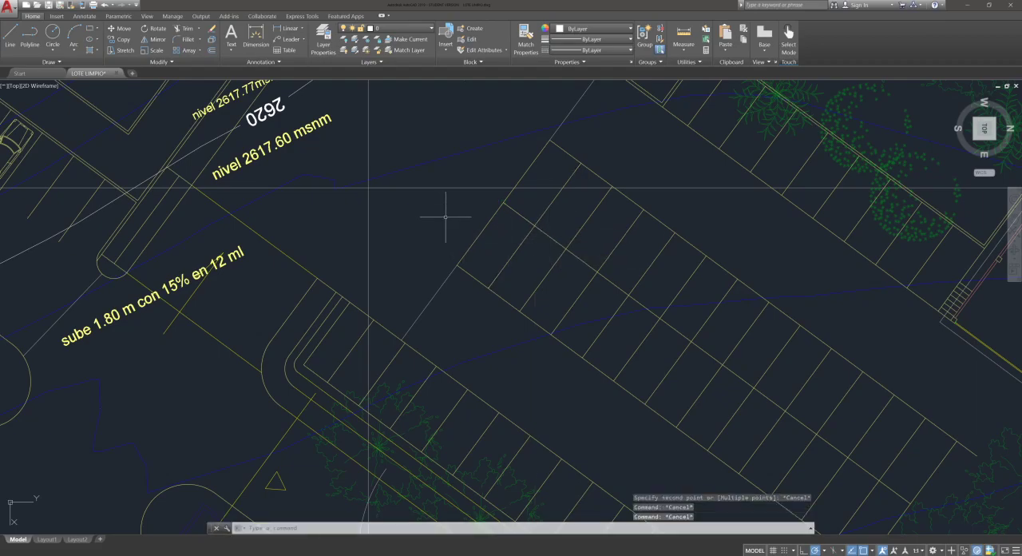
Step: Check the drawing's length type, precision and insertion scale in the Drawing Units settings and close them without changes
middle_click_drag(445, 217, 471, 232)
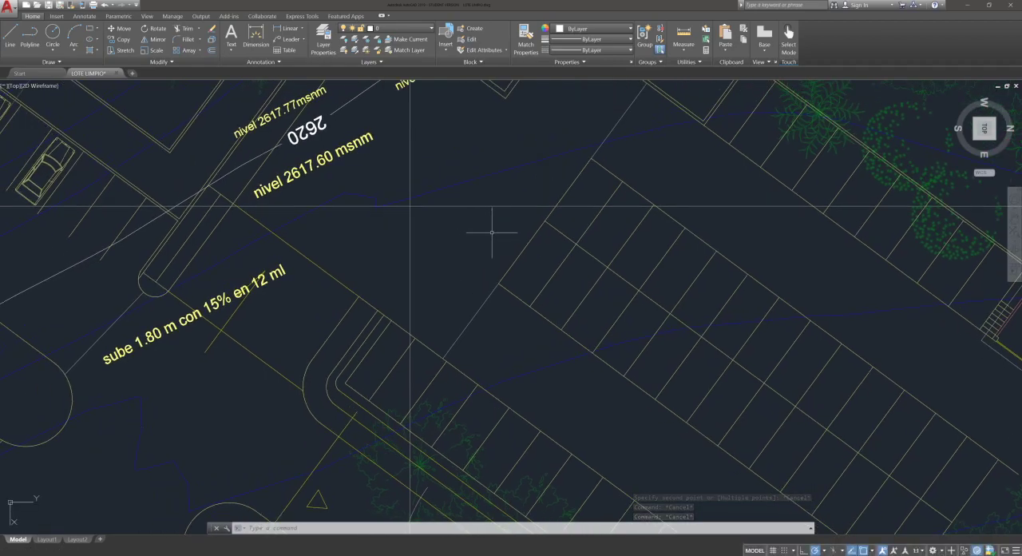
type("un")
type("un")
key("Return")
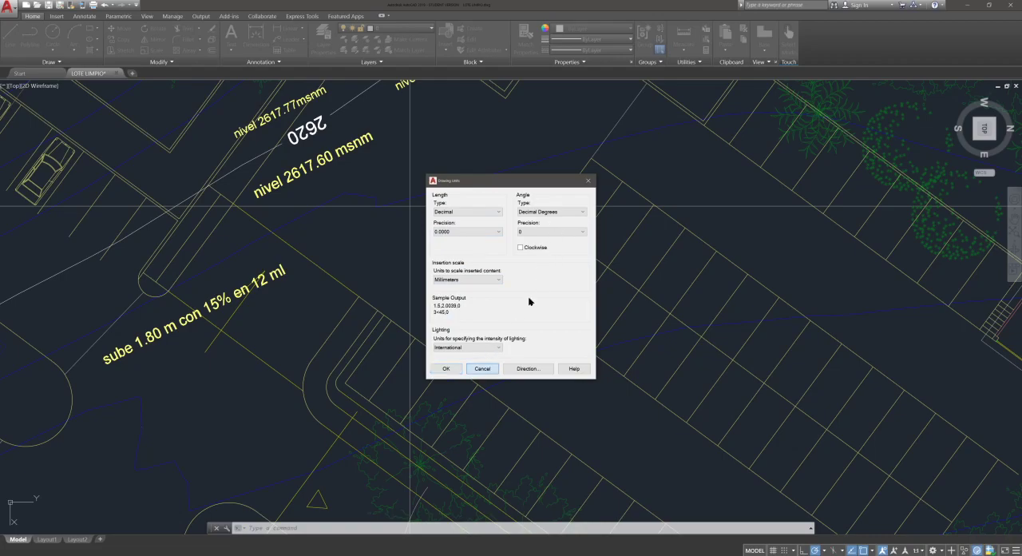
left_click(485, 366)
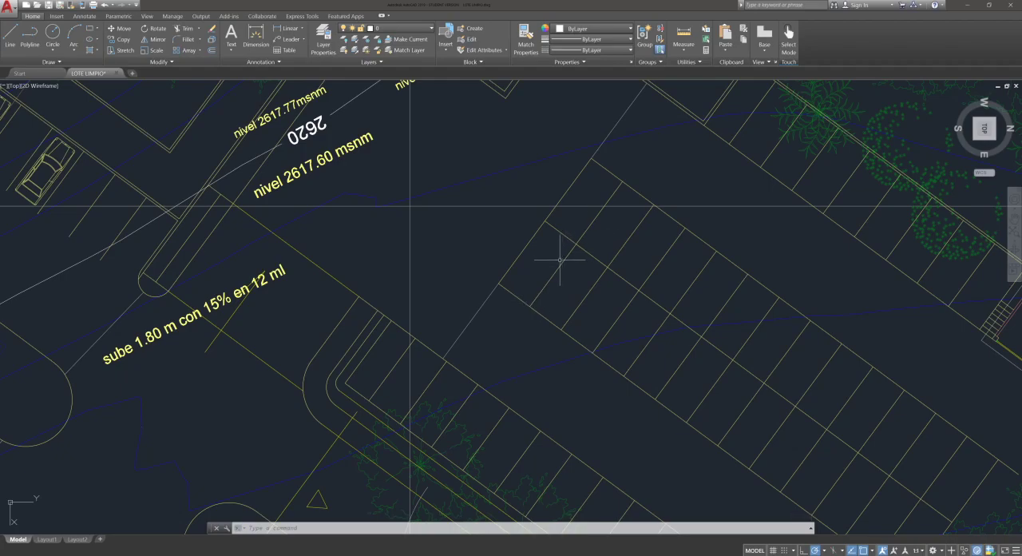
middle_click_drag(583, 287, 599, 299)
type("un")
key("Return")
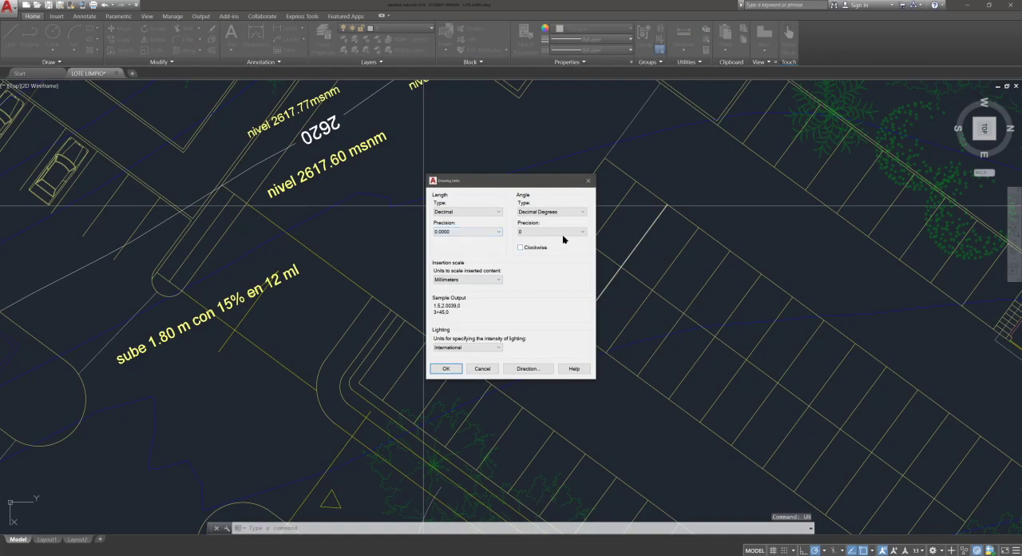
key("Escape")
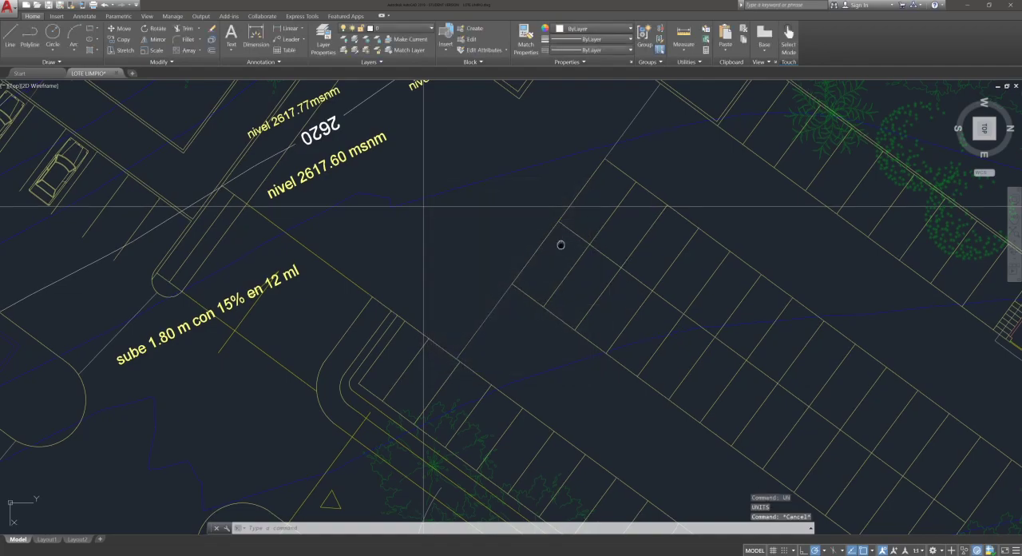
Step: Save the drawing to the desktop as LOTE LIMPIO.dwg in the AutoCAD 2010/LT2010 Drawing format
scroll(559, 244, "down", 3)
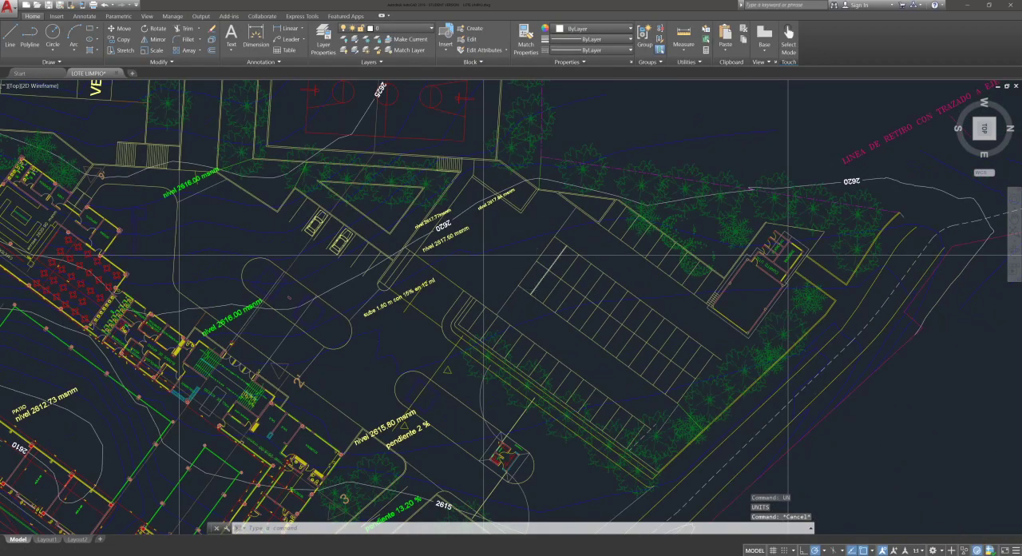
scroll(533, 294, "down", 2)
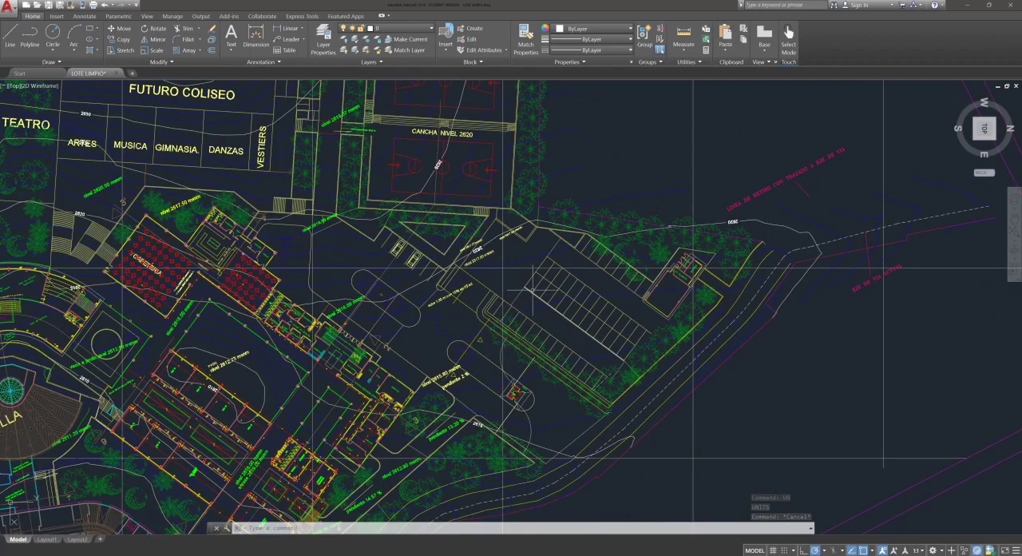
scroll(557, 294, "up", 5)
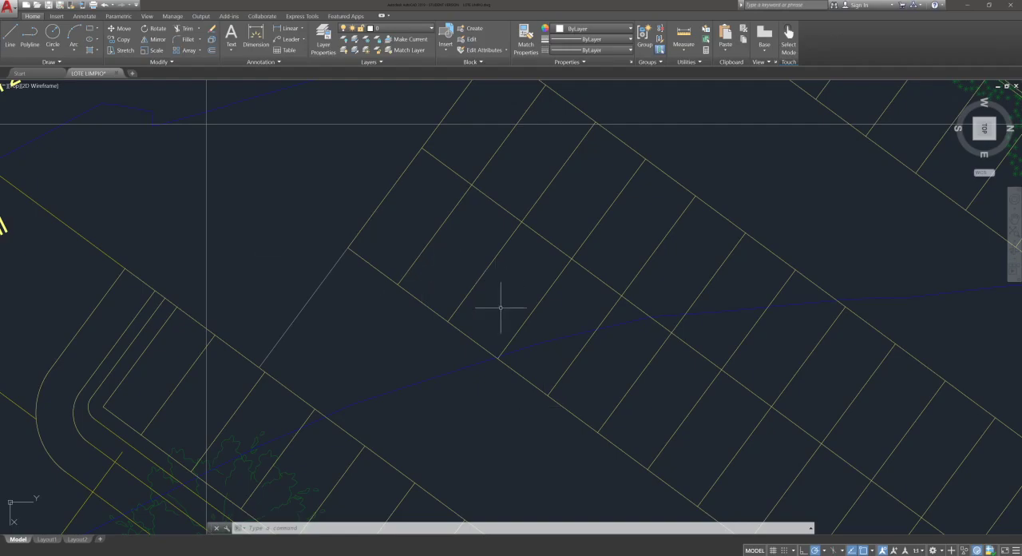
scroll(514, 255, "down", 2)
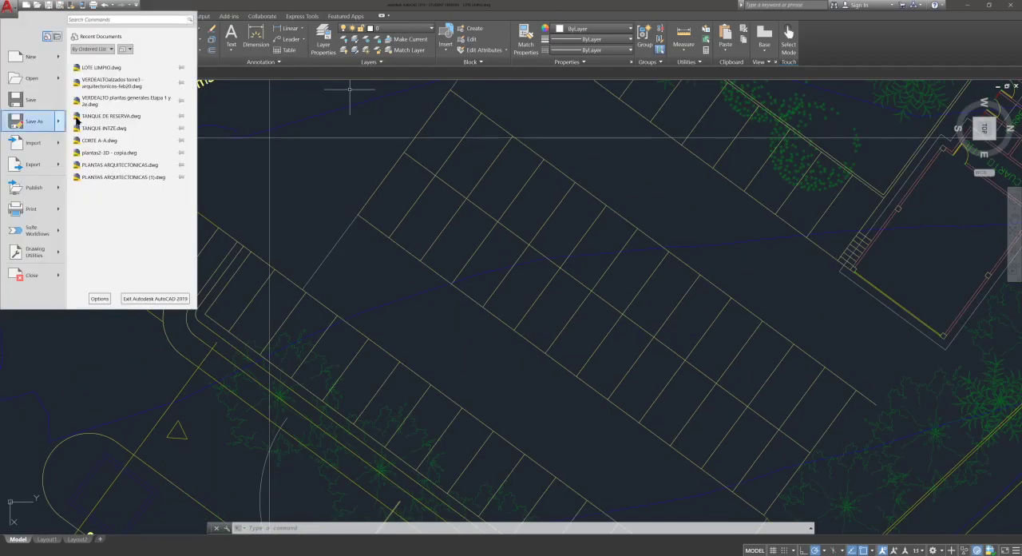
left_click(46, 128)
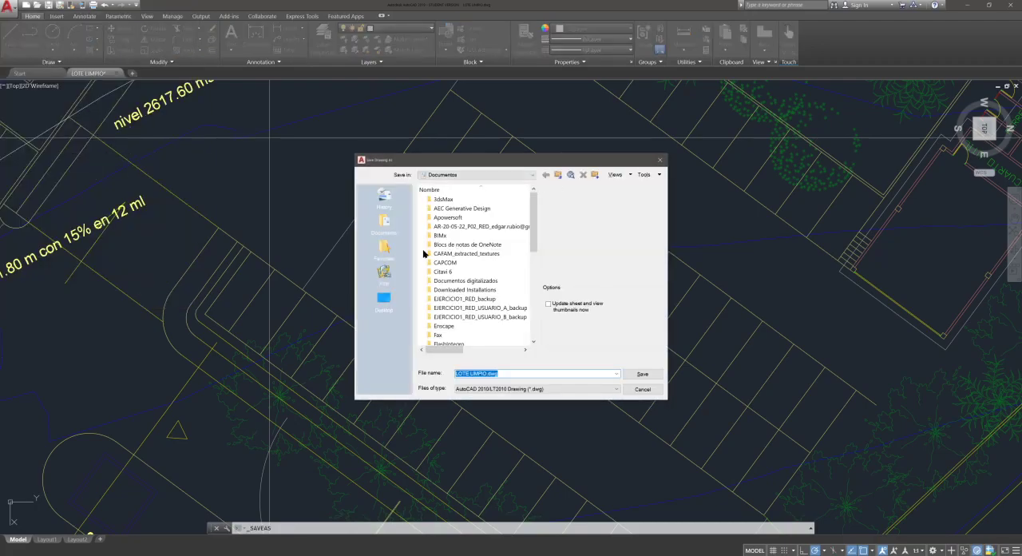
left_click(386, 302)
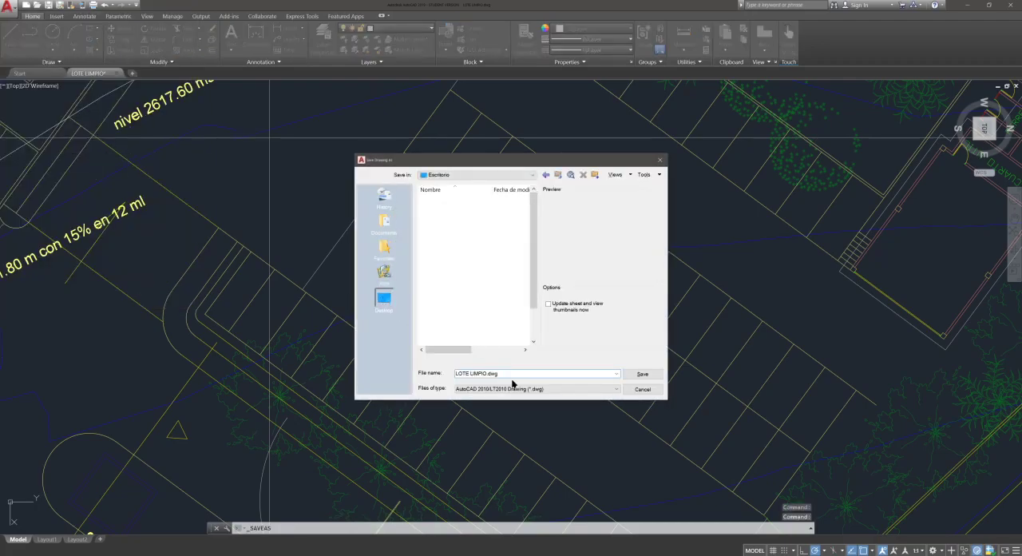
left_click(643, 374)
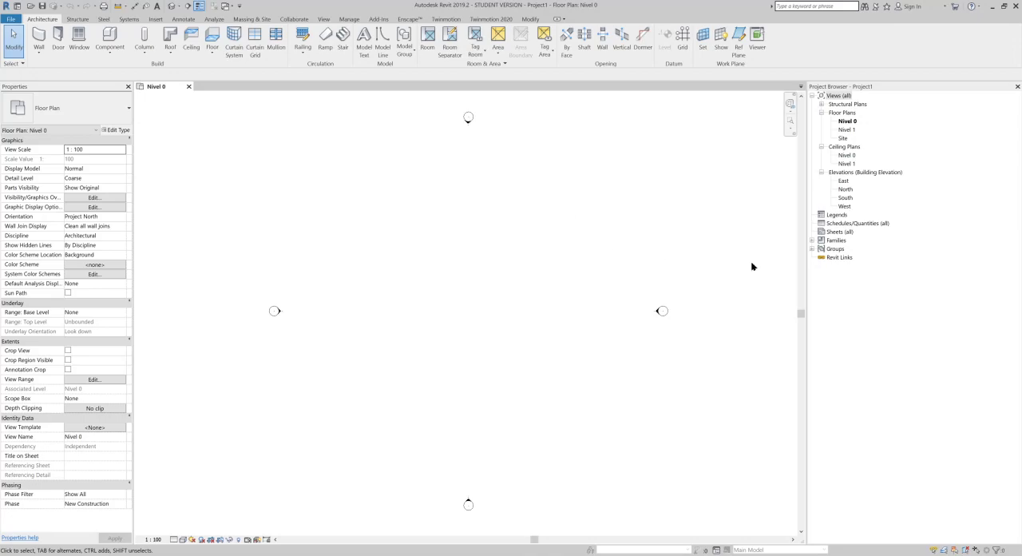
Step: Switch to the Revit project, narrow the Project Browser, and open and close the Project Units settings
left_click_drag(807, 276, 836, 277)
middle_click_drag(542, 291, 513, 301)
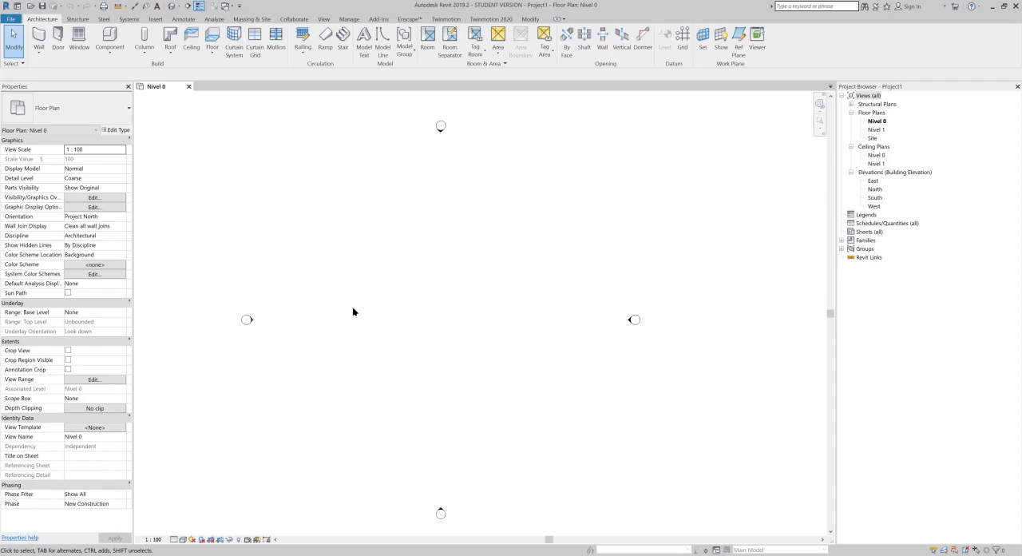
key("u")
key("n")
left_click(758, 176)
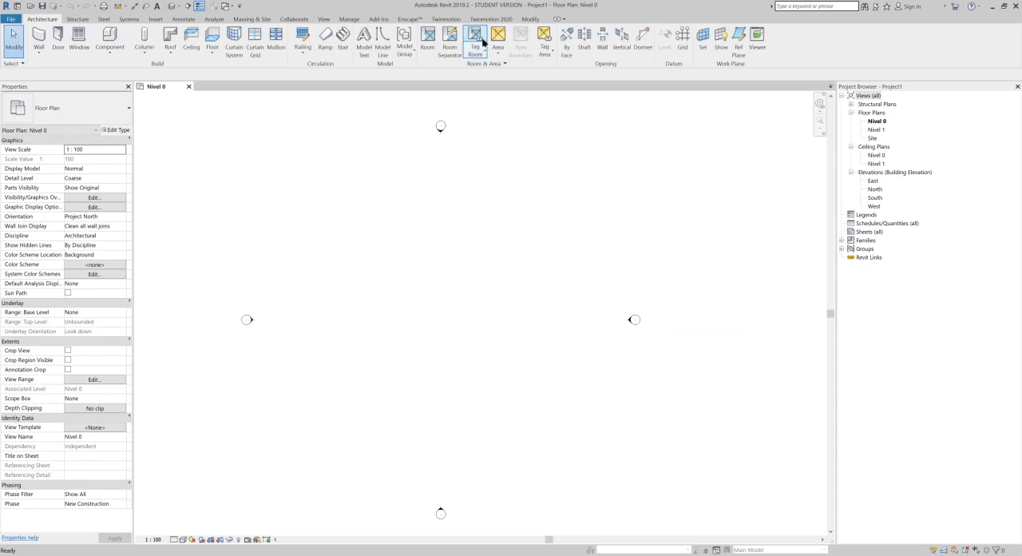
Step: Set the project's length units to Meters with 2 decimal places
left_click(353, 21)
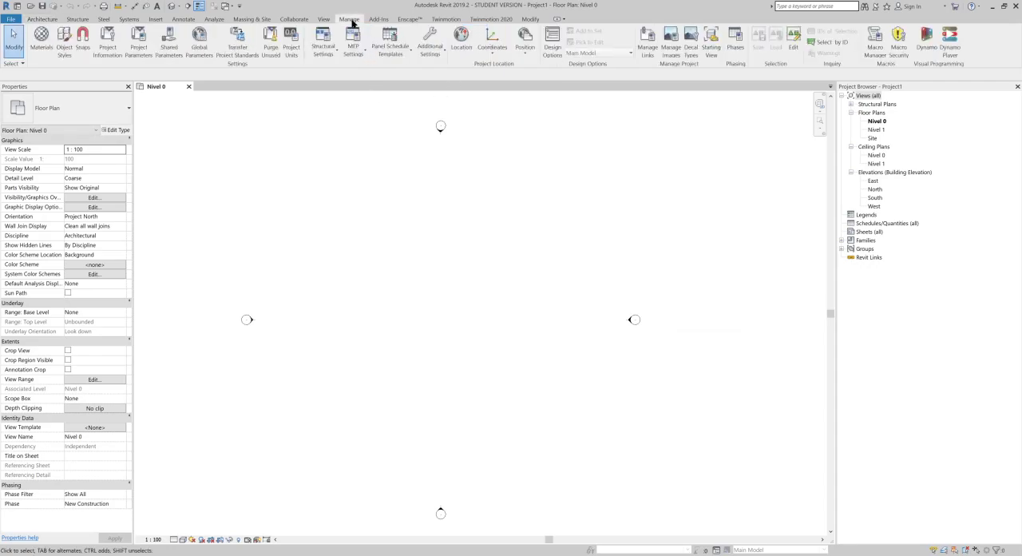
left_click(290, 48)
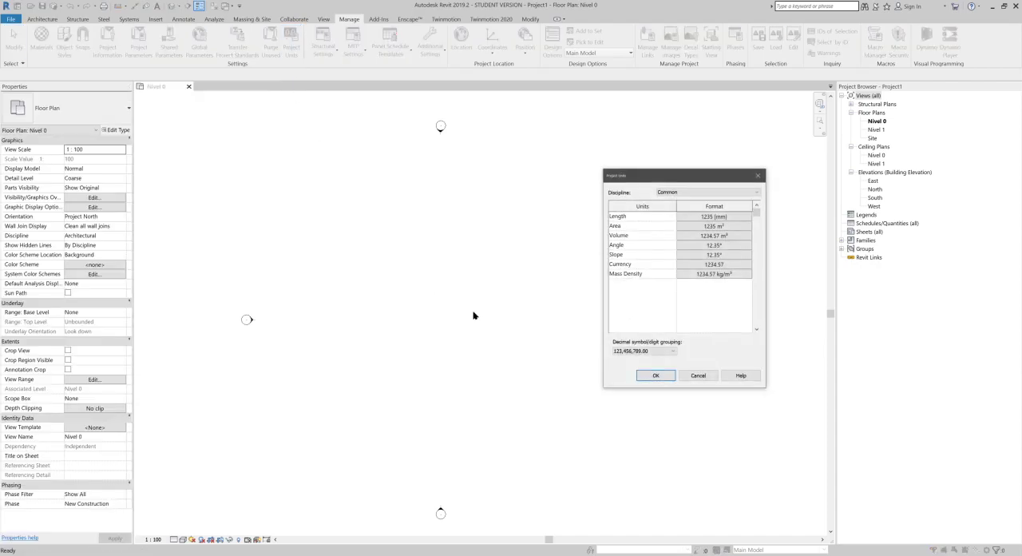
left_click(723, 216)
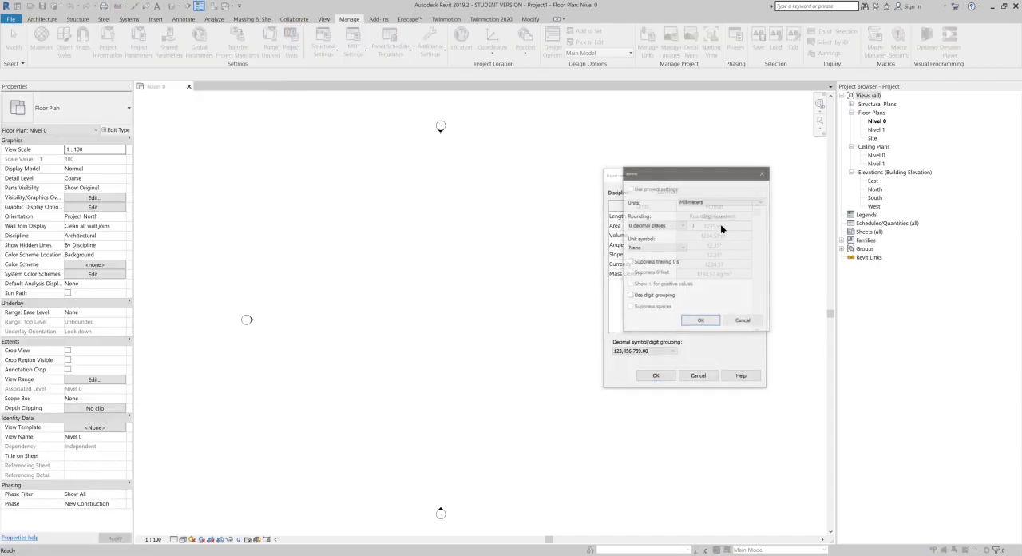
left_click(711, 202)
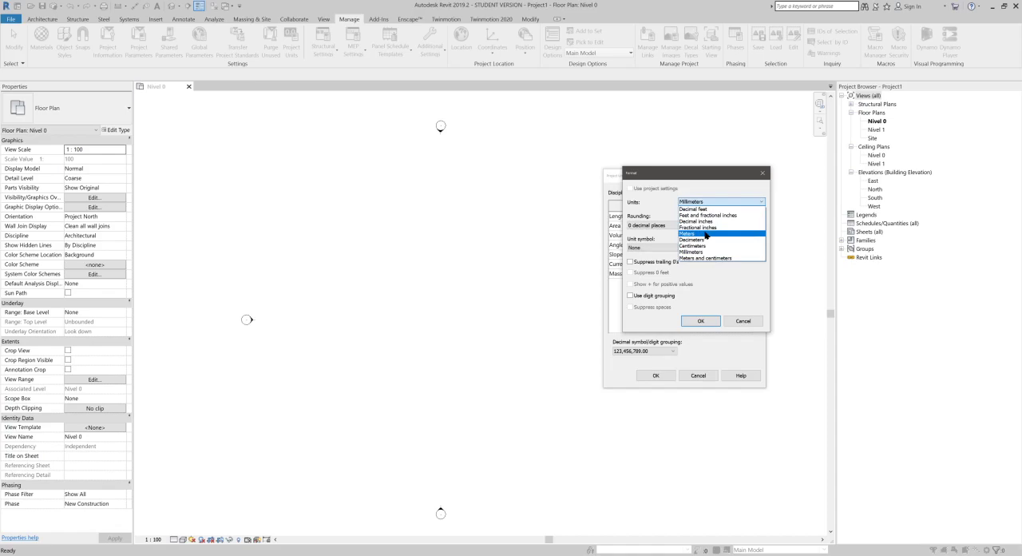
left_click(683, 233)
left_click(657, 225)
left_click(654, 263)
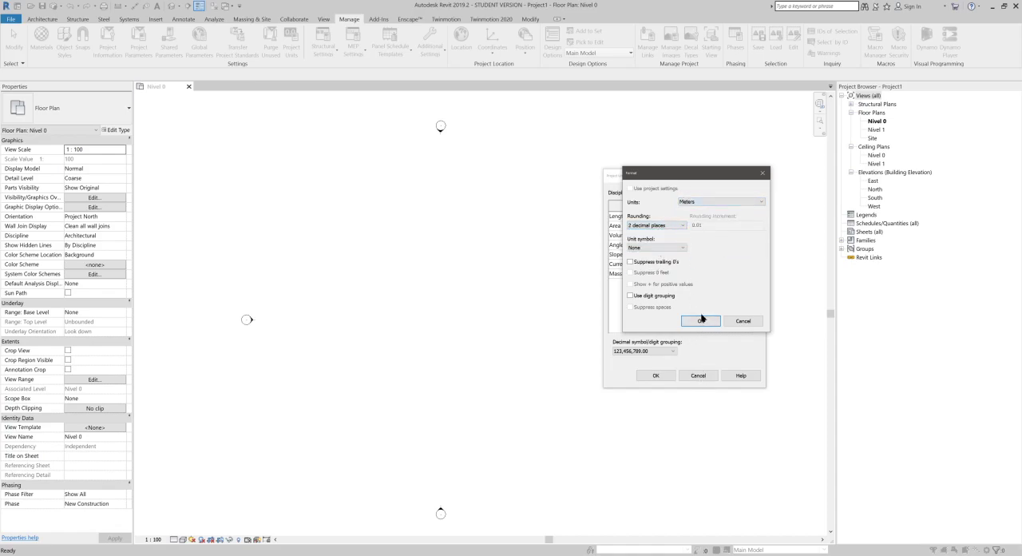
left_click(701, 321)
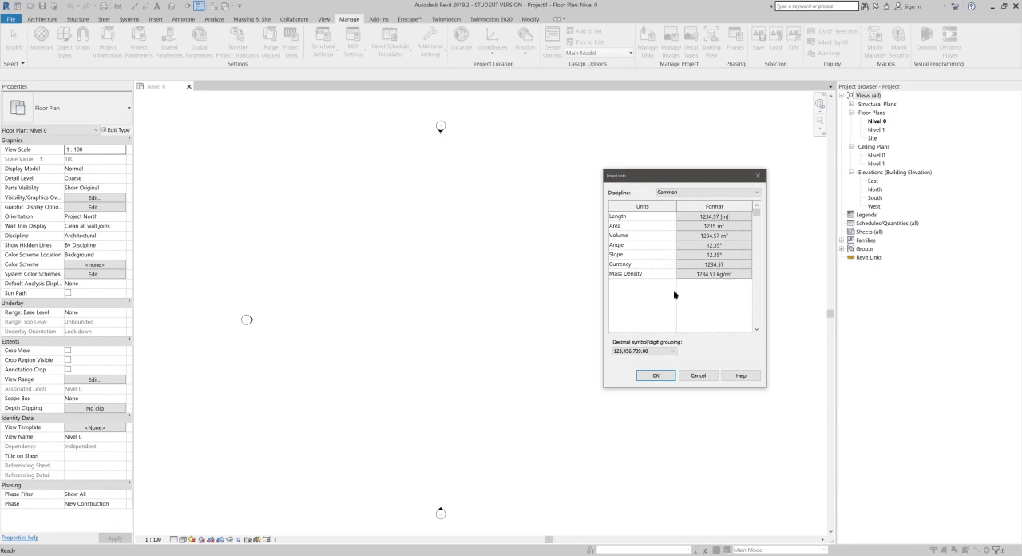
left_click(655, 376)
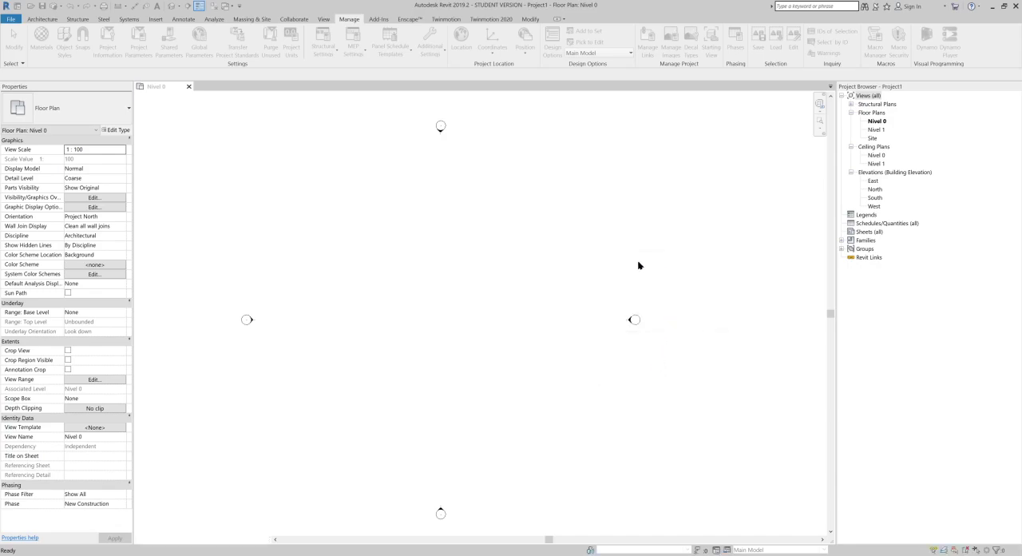
Step: View the options for linking a Revit model and close the dialog without linking anything
middle_click_drag(474, 286, 516, 284)
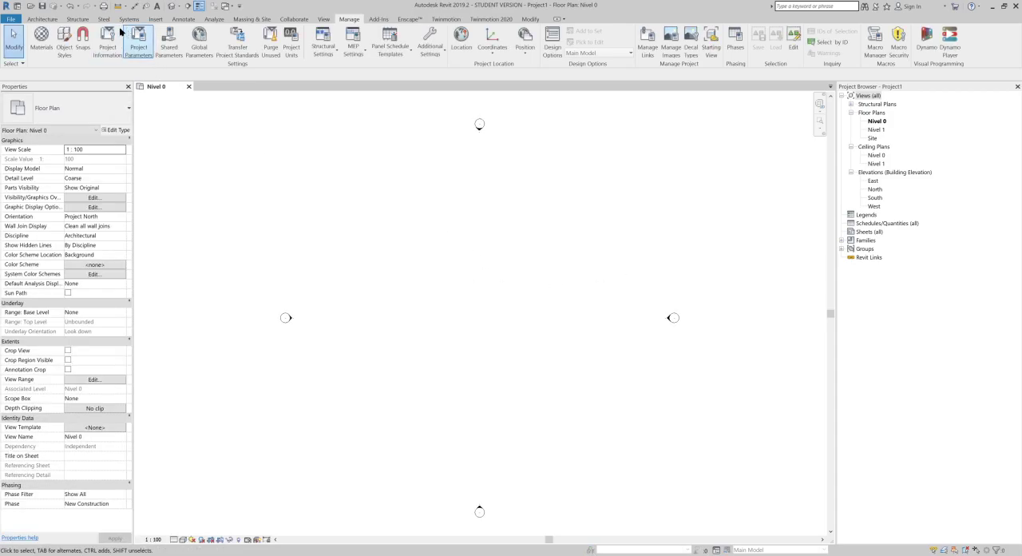
left_click(154, 20)
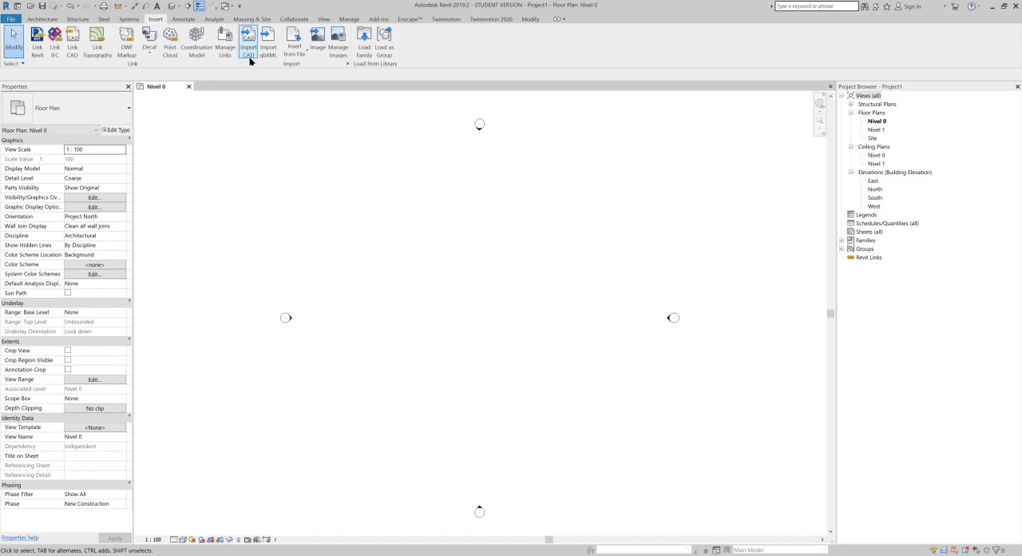
left_click(41, 56)
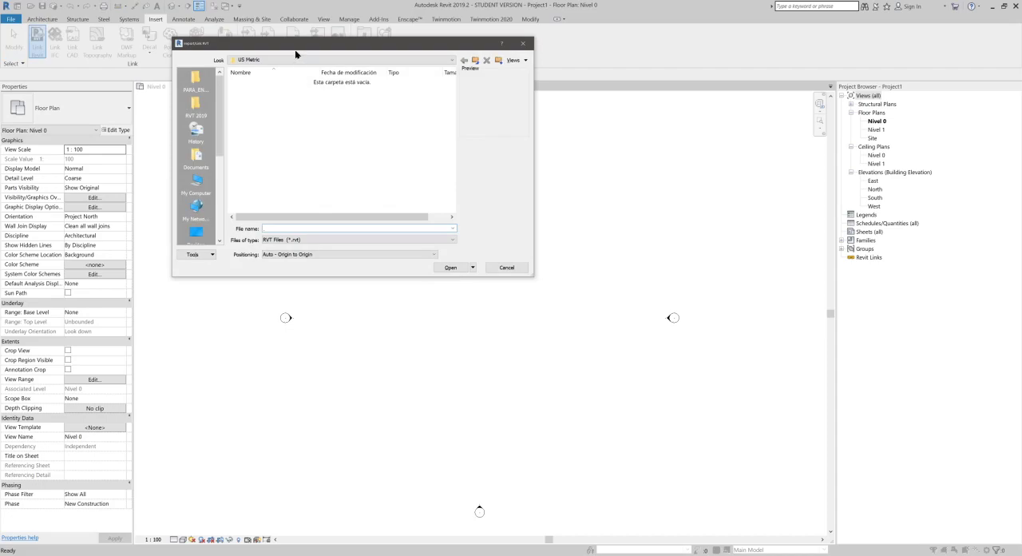
left_click_drag(297, 54, 232, 119)
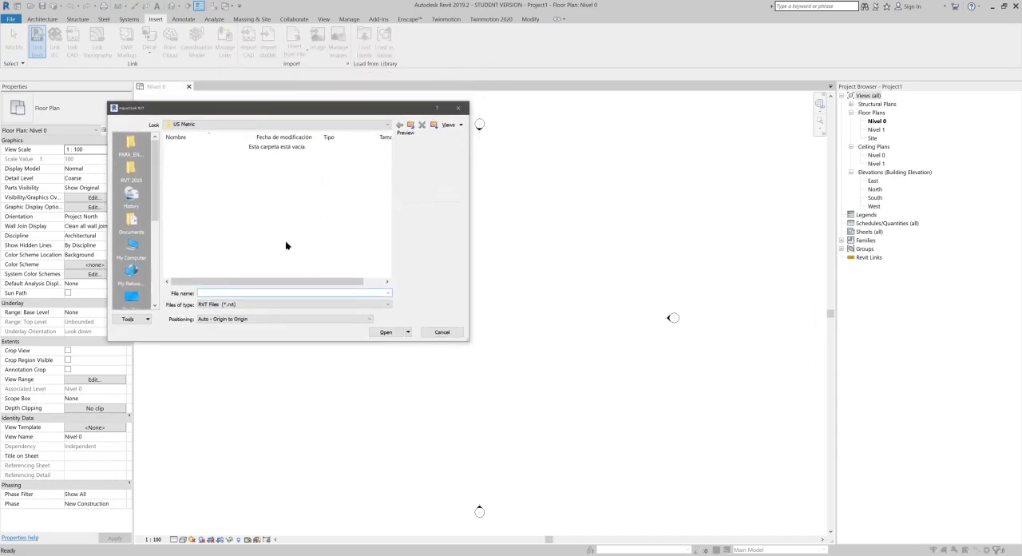
left_click(444, 332)
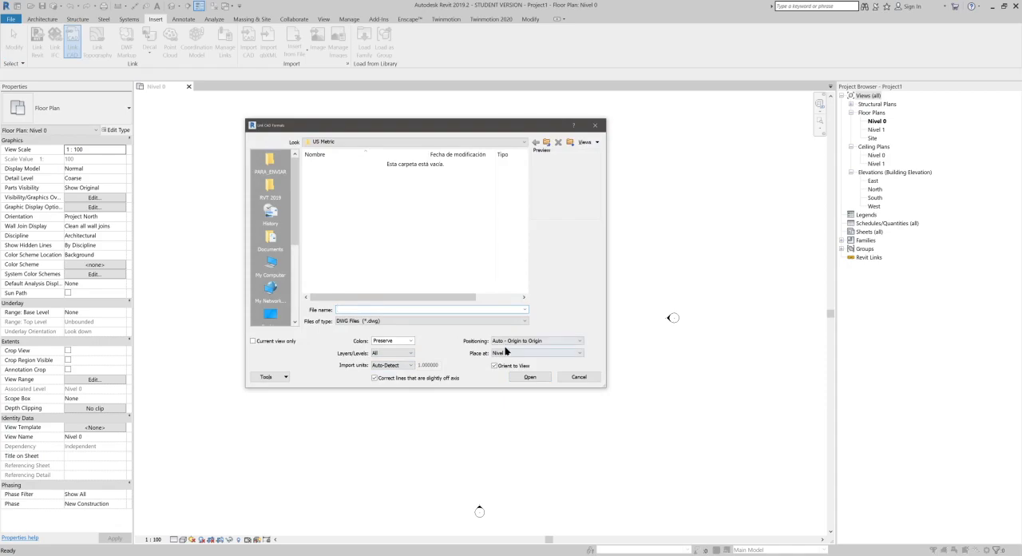
Step: Close the Link CAD dialog, view the options for importing a CAD file, and cancel without bringing anything in
left_click(577, 378)
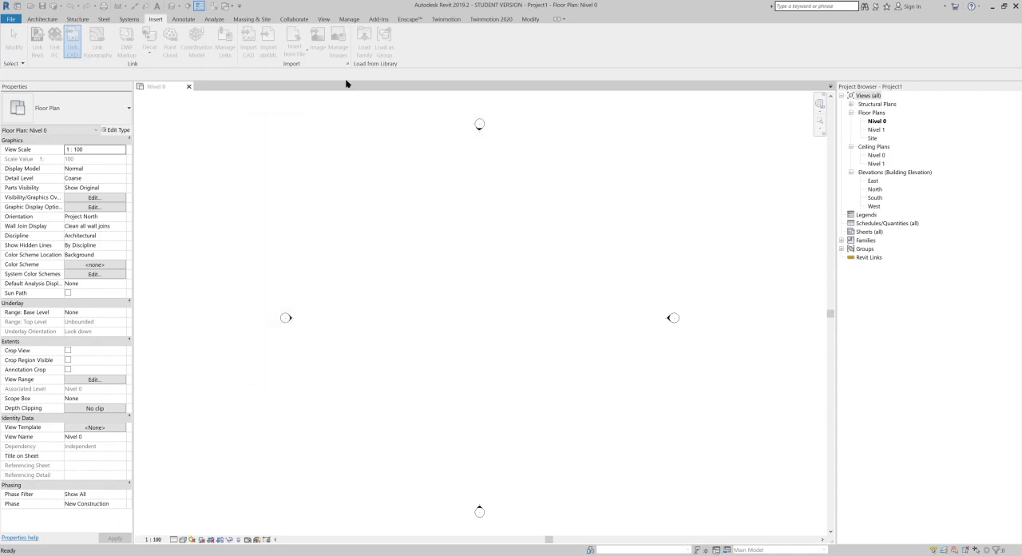
left_click(248, 40)
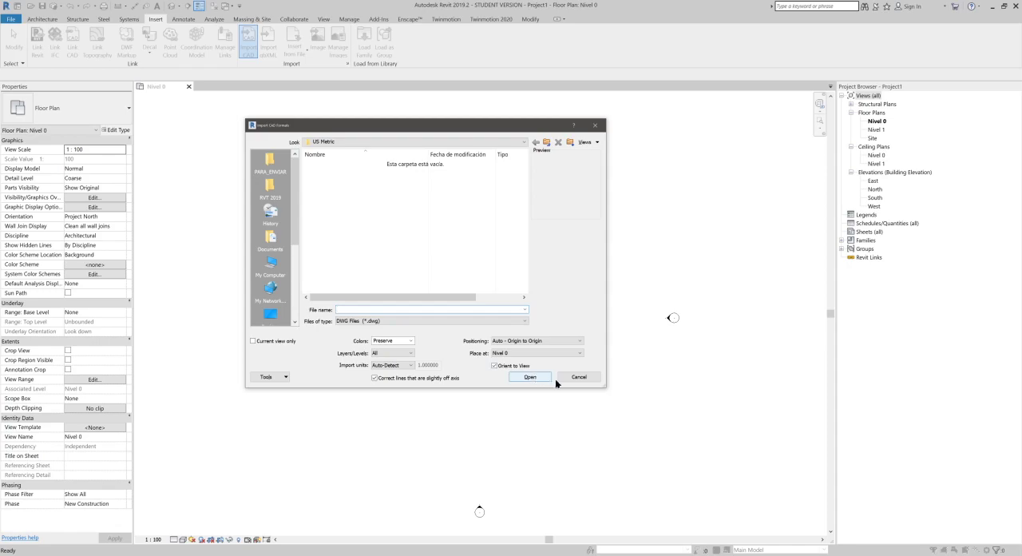
left_click(575, 378)
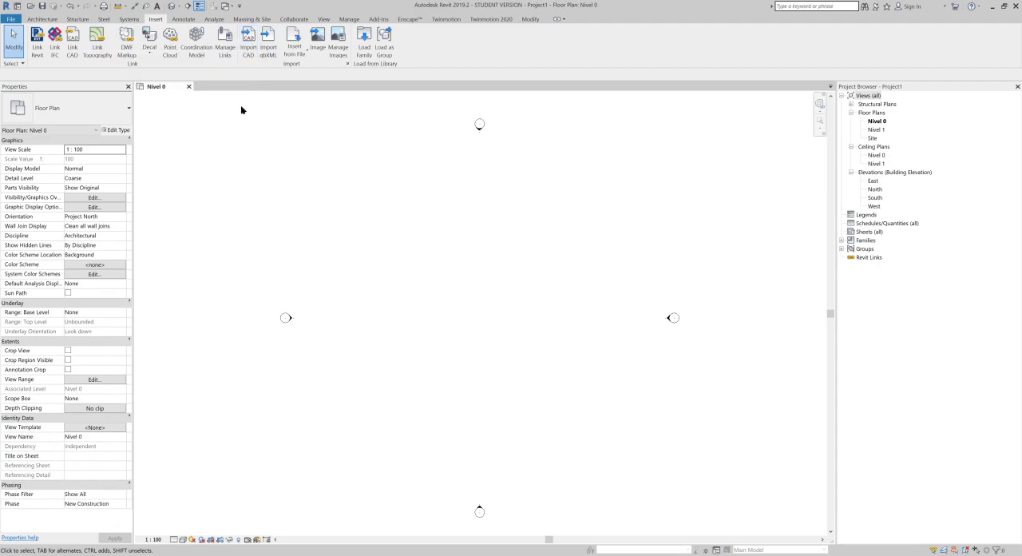
Step: Start linking a CAD file and select LOTE LIMPIO.dwg from the desktop
left_click(72, 49)
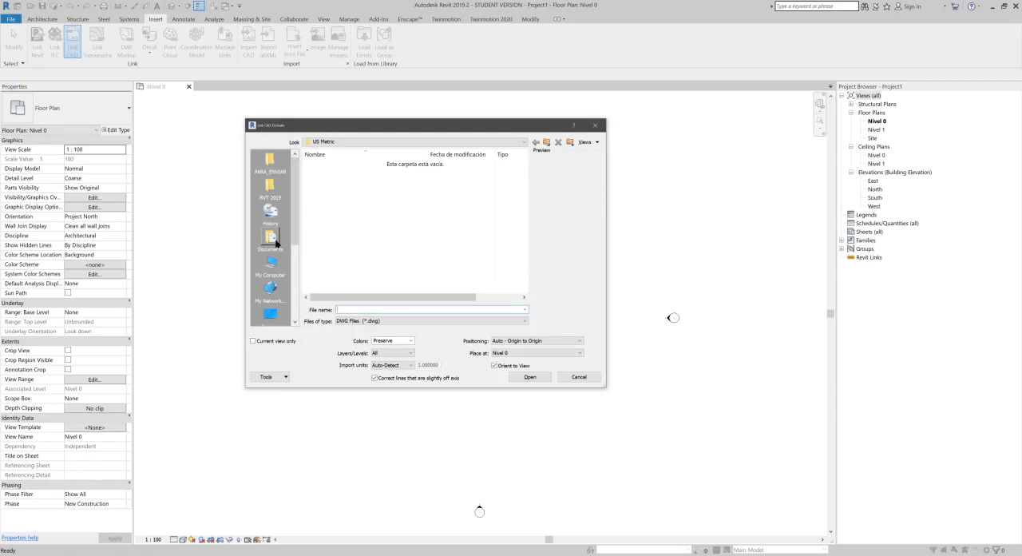
left_click(270, 313)
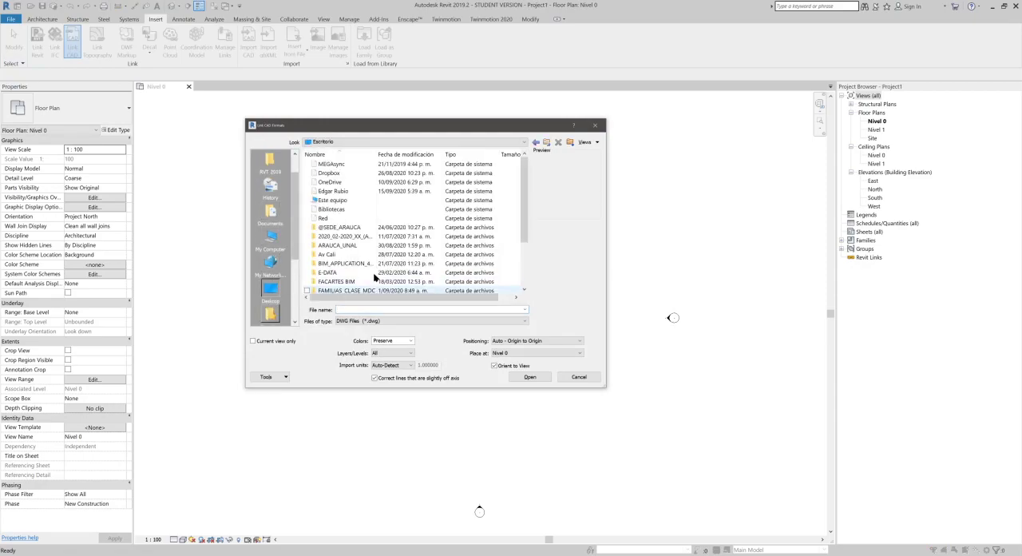
scroll(373, 278, "down", 3)
left_click(357, 276)
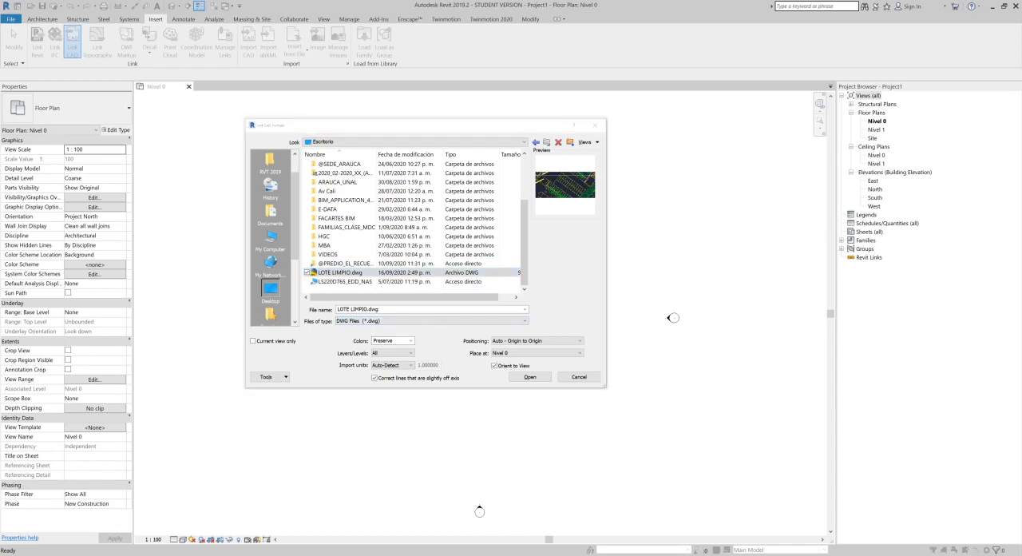
Step: Review the color options for the CAD link and set its colors to Invert
left_click(389, 340)
left_click(410, 341)
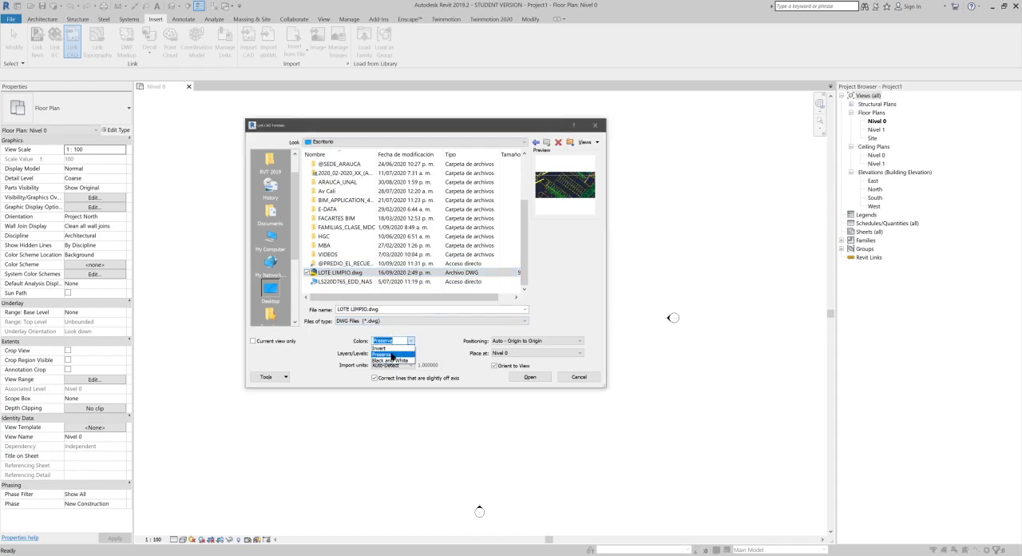
left_click(548, 293)
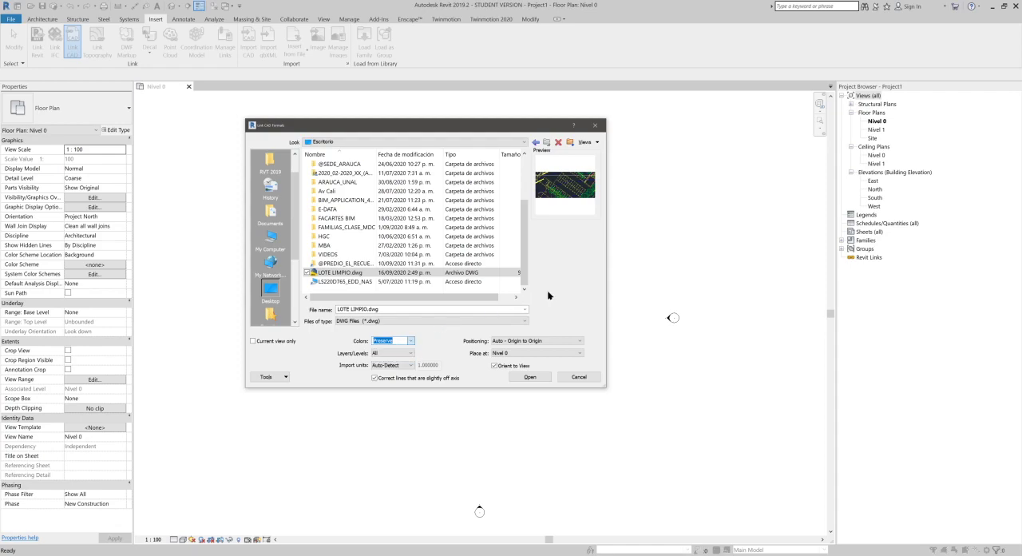
left_click_drag(449, 129, 396, 166)
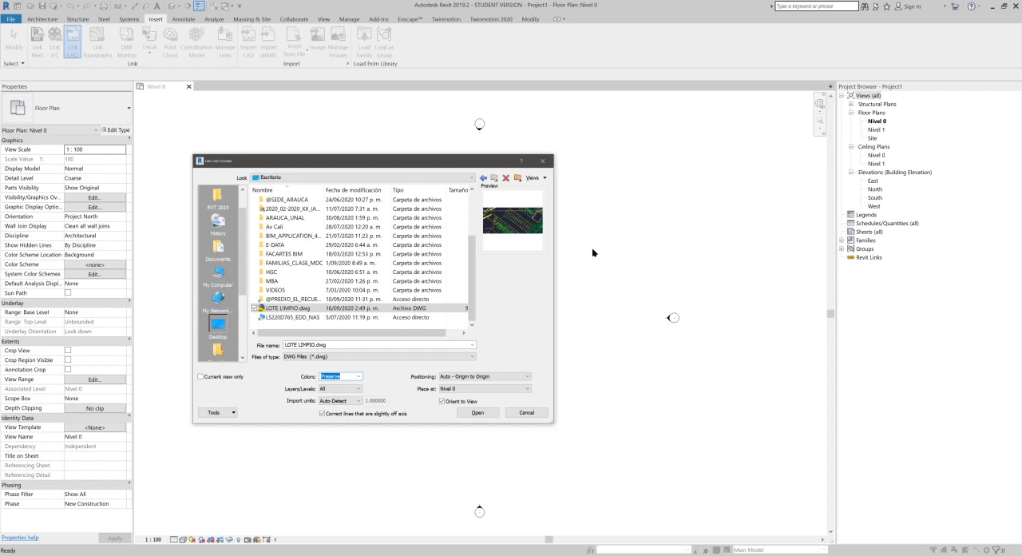
left_click(358, 376)
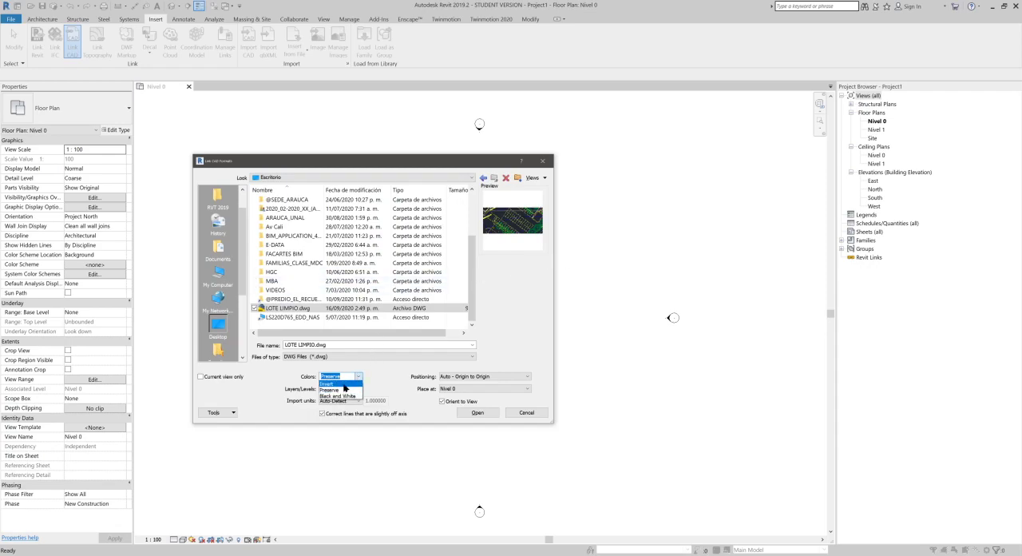
left_click(344, 384)
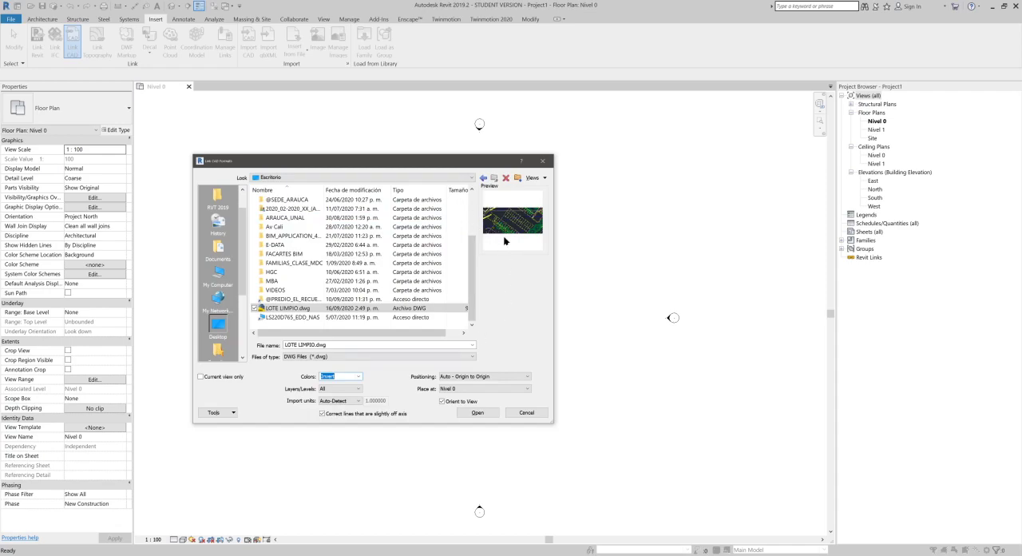
Step: Set the CAD link's colors to Black and White and keep its layers/levels at All
left_click(359, 376)
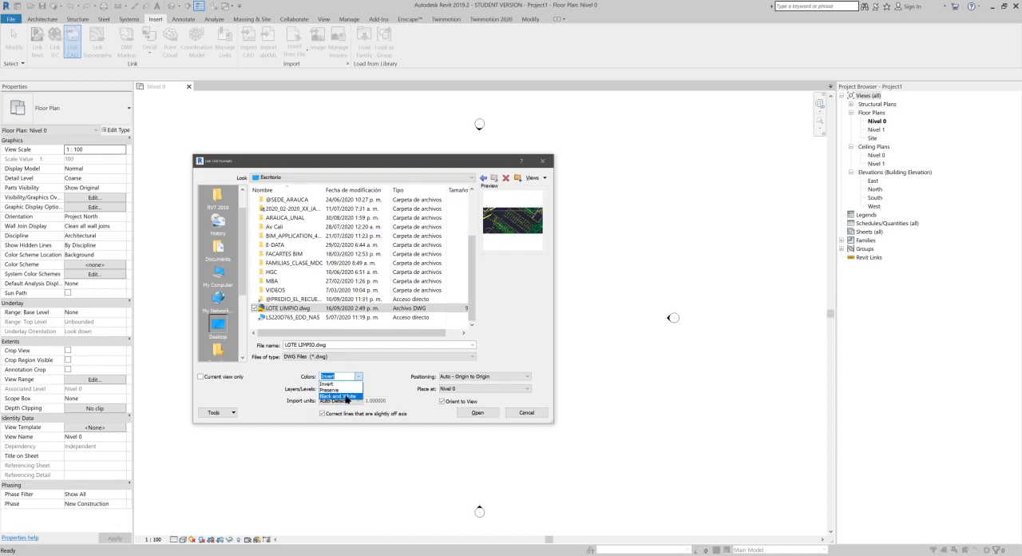
left_click(346, 396)
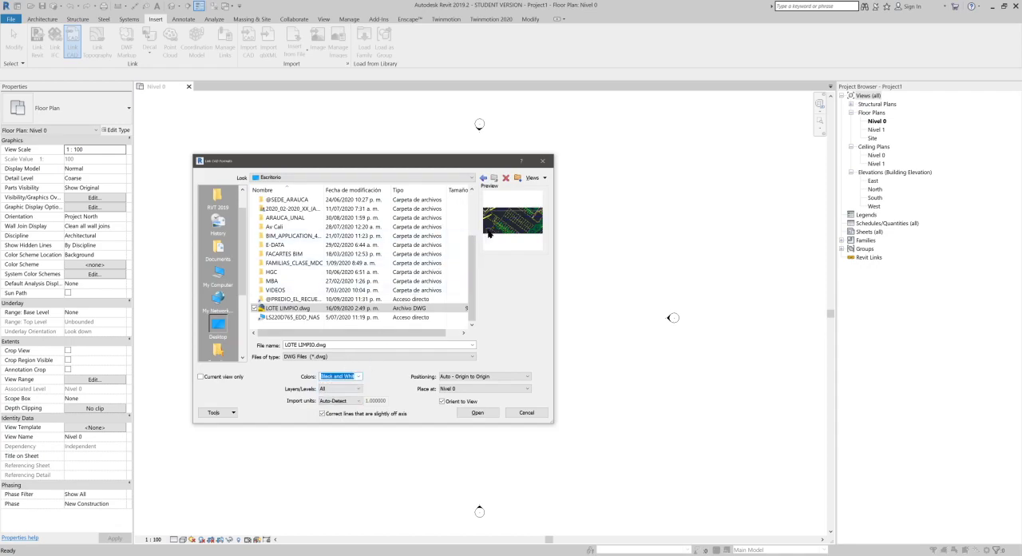
left_click(341, 388)
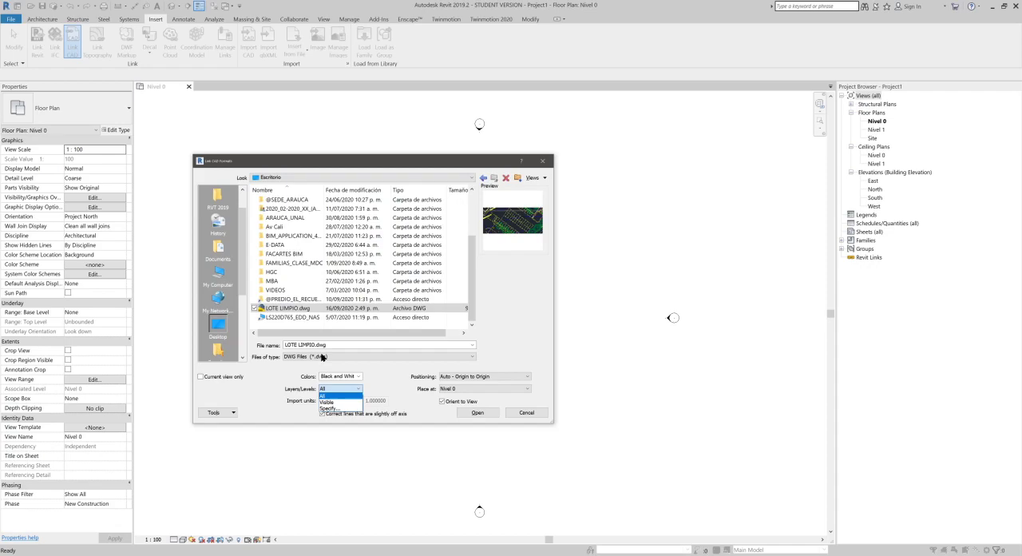
left_click(334, 396)
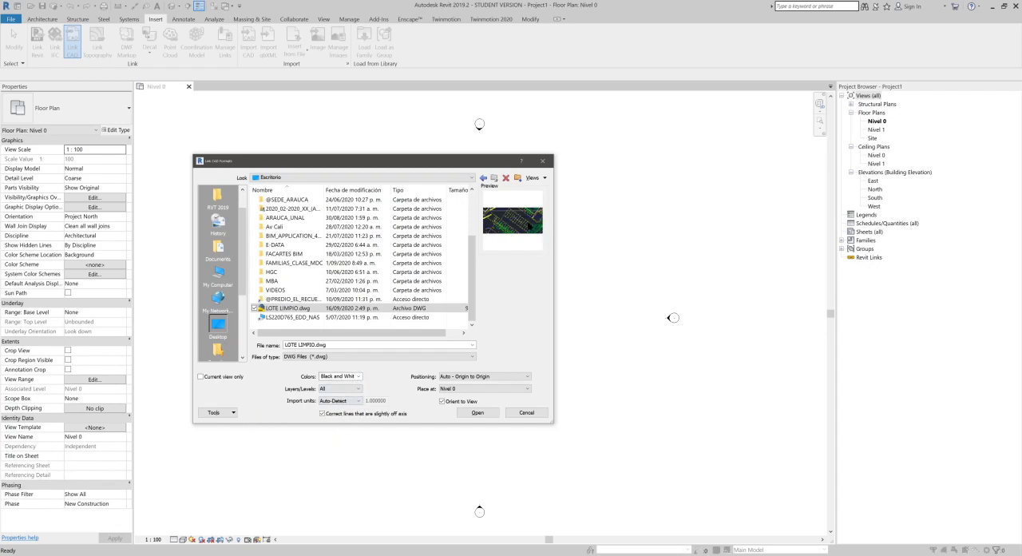
Step: Set the CAD link's import units to meter and its positioning to Manual - Center
left_click(335, 402)
left_click_drag(475, 169, 818, 168)
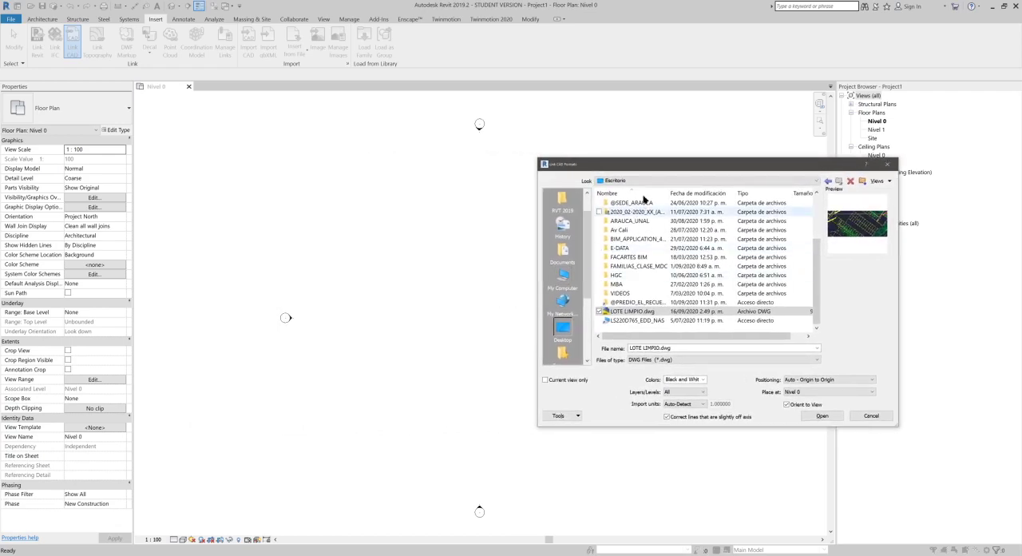
left_click_drag(650, 165, 252, 175)
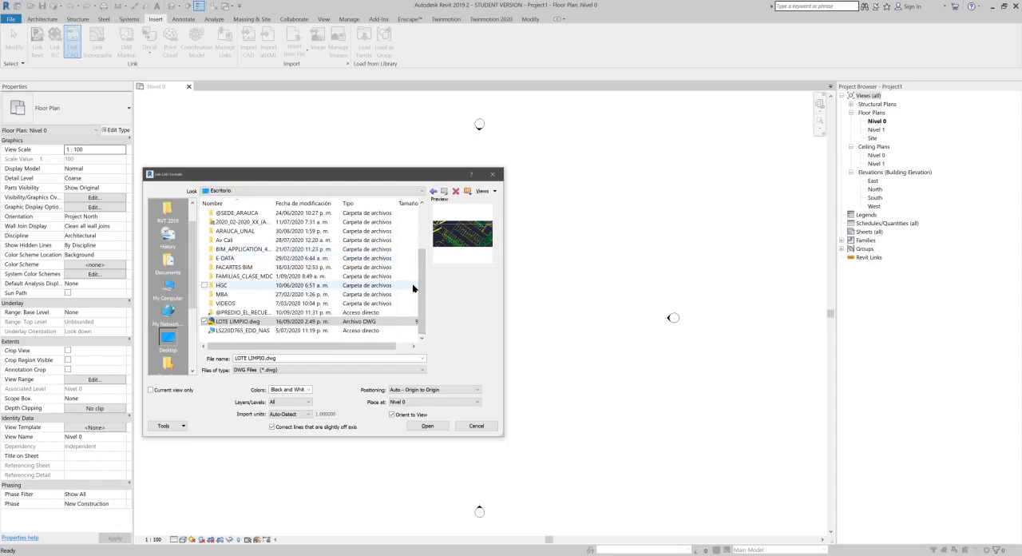
left_click(291, 417)
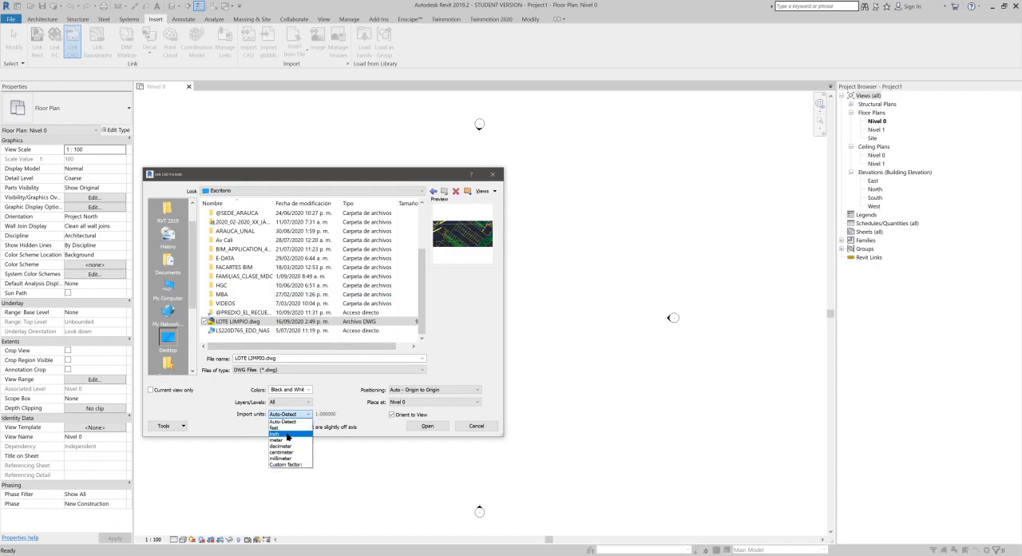
left_click(288, 440)
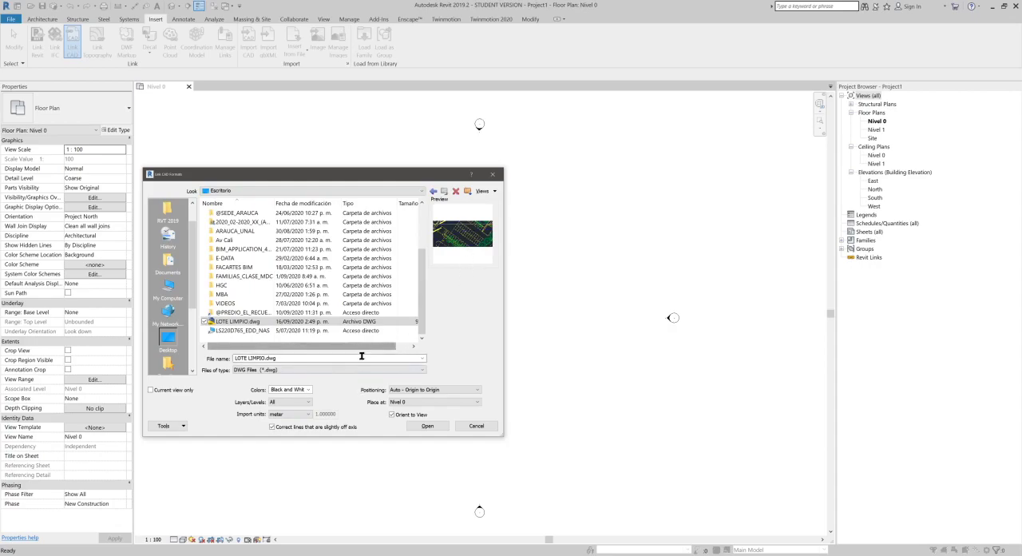
left_click(285, 419)
left_click(285, 417)
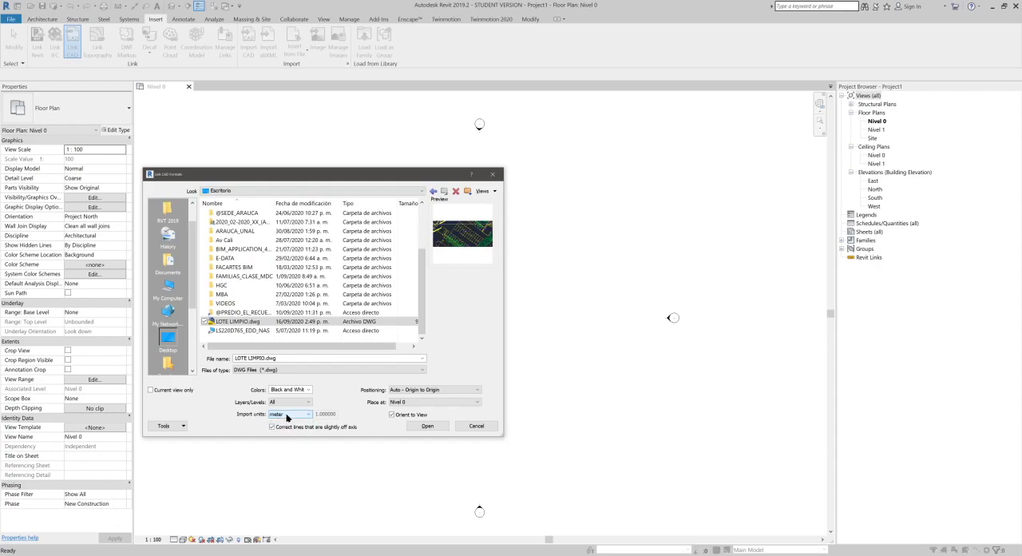
left_click(420, 390)
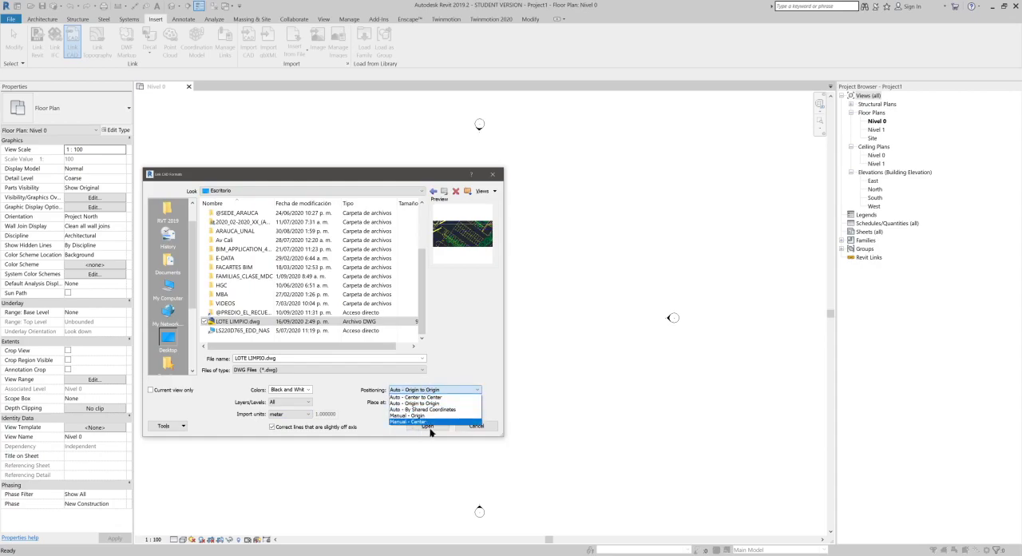
left_click(429, 422)
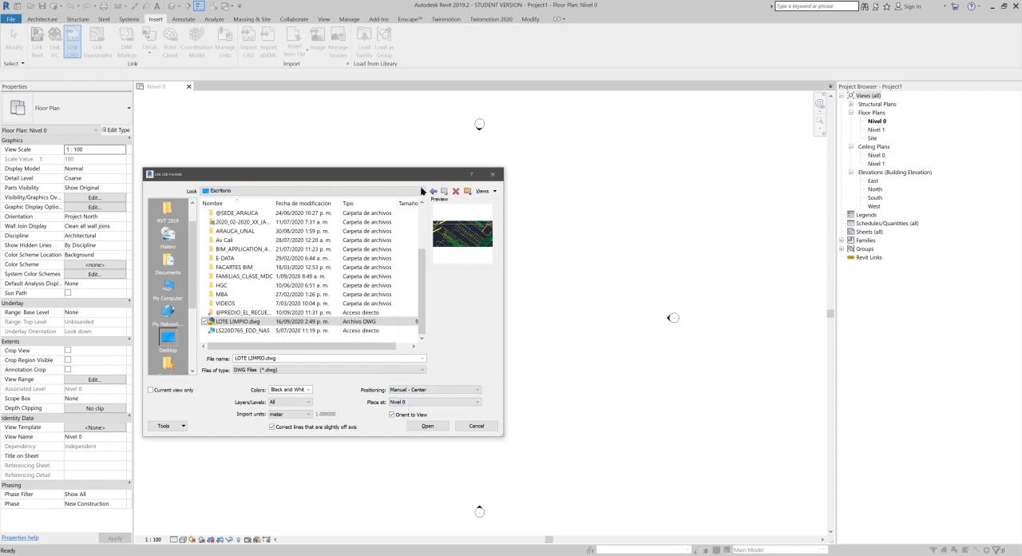
left_click_drag(419, 180, 369, 127)
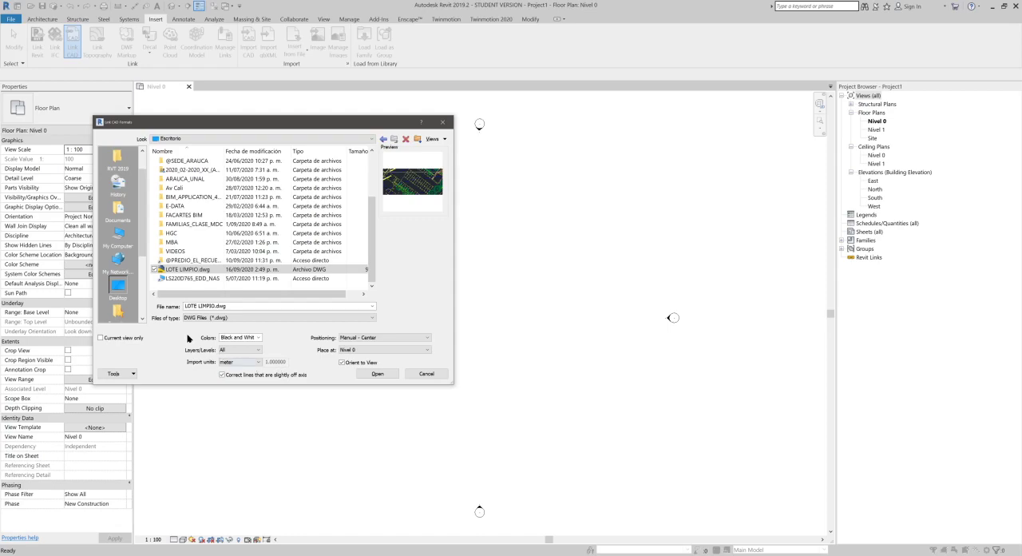
left_click_drag(226, 122, 353, 118)
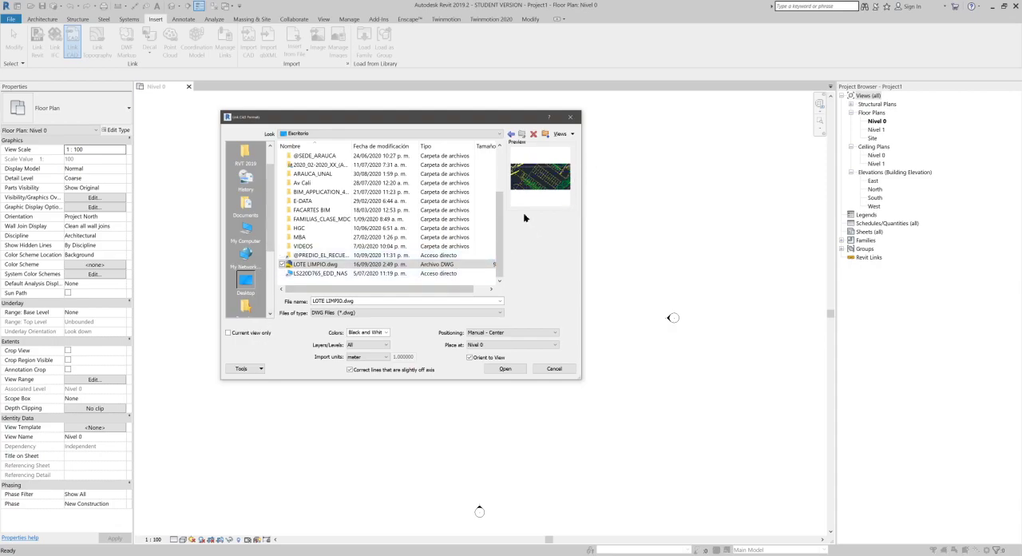
left_click_drag(463, 121, 755, 179)
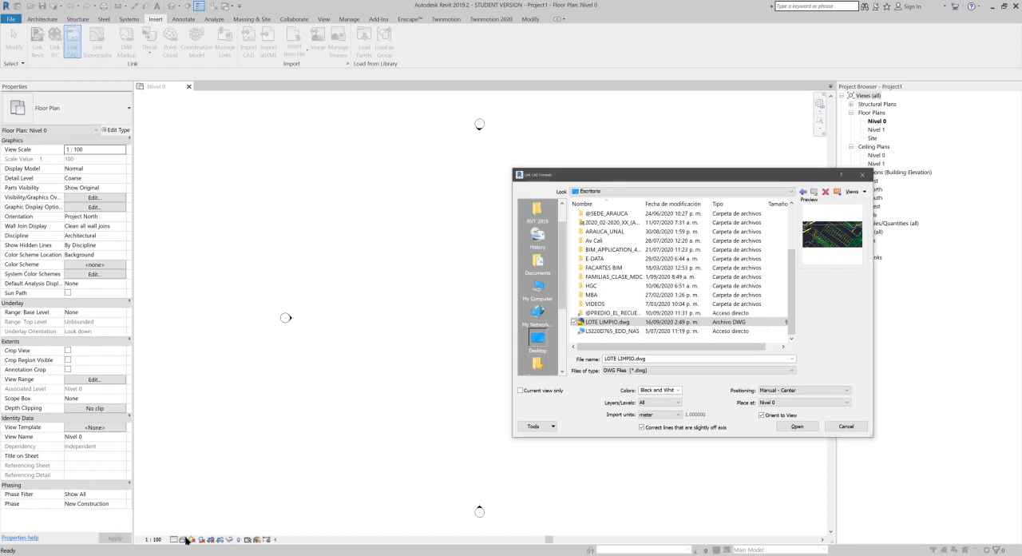
left_click_drag(648, 182, 741, 201)
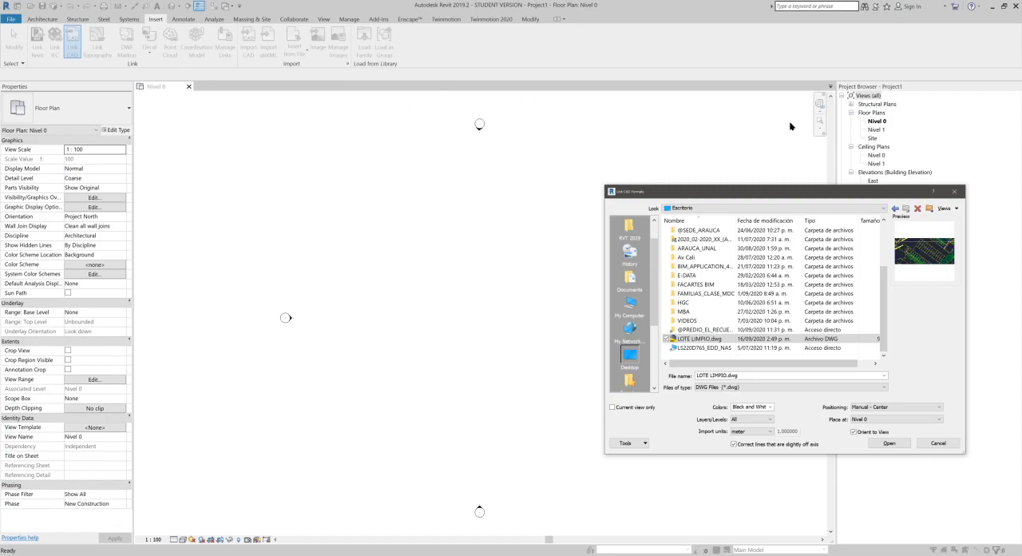
left_click_drag(852, 195, 619, 159)
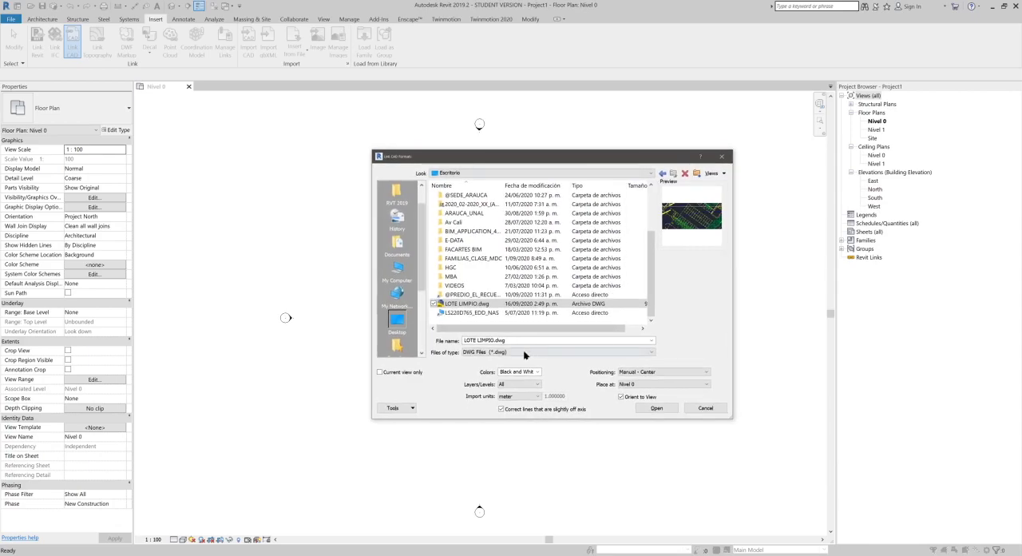
left_click_drag(499, 163, 670, 259)
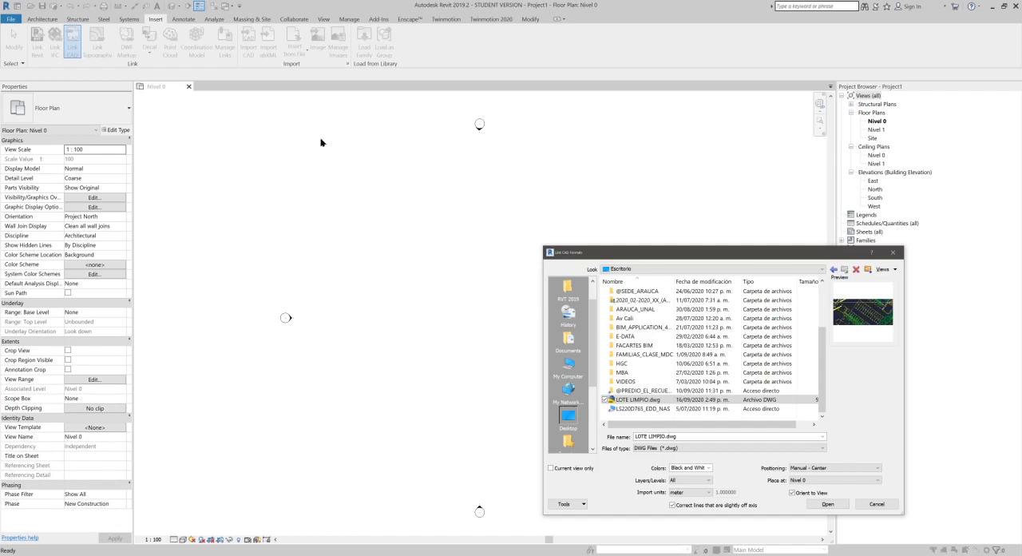
left_click_drag(681, 254, 454, 171)
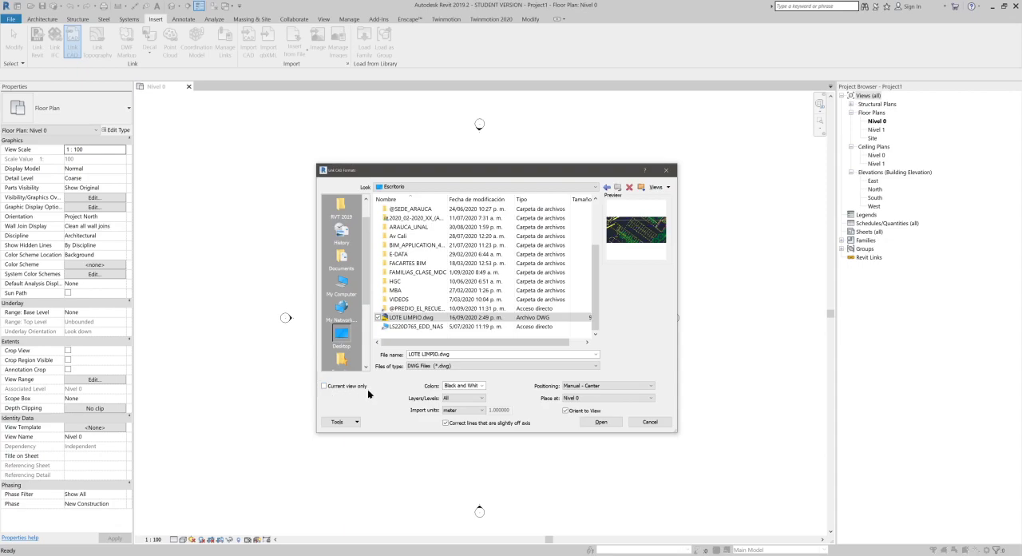
Step: Link LOTE LIMPIO.dwg with the chosen settings and place it over the elevation markers in the Nivel 0 floor plan
left_click(607, 421)
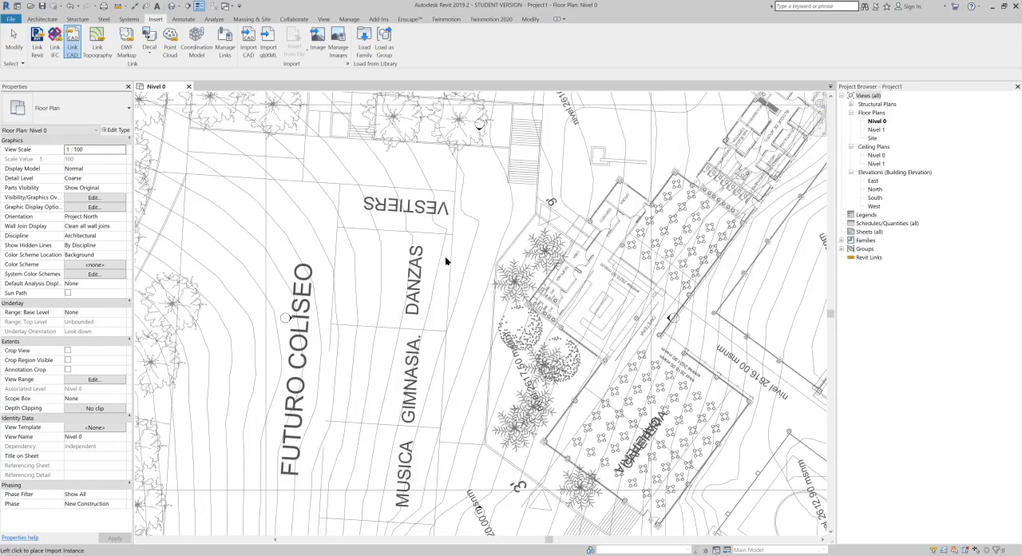
left_click(445, 262)
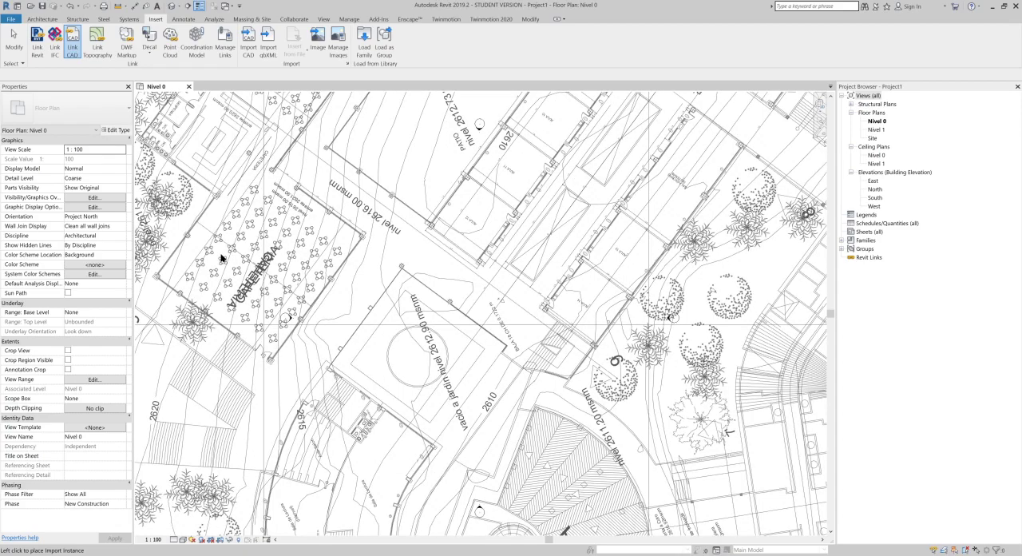
left_click(223, 258)
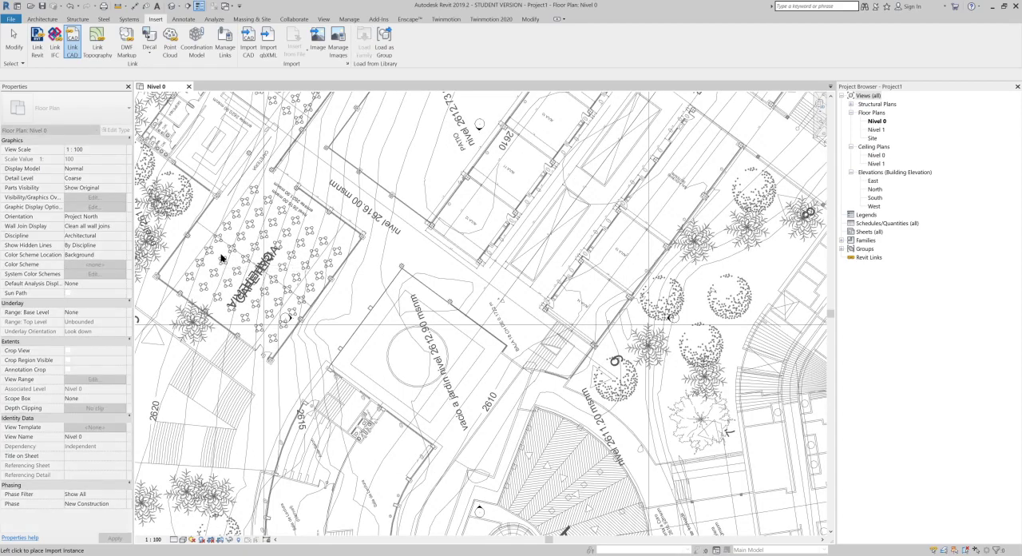
scroll(223, 258, "down", 3)
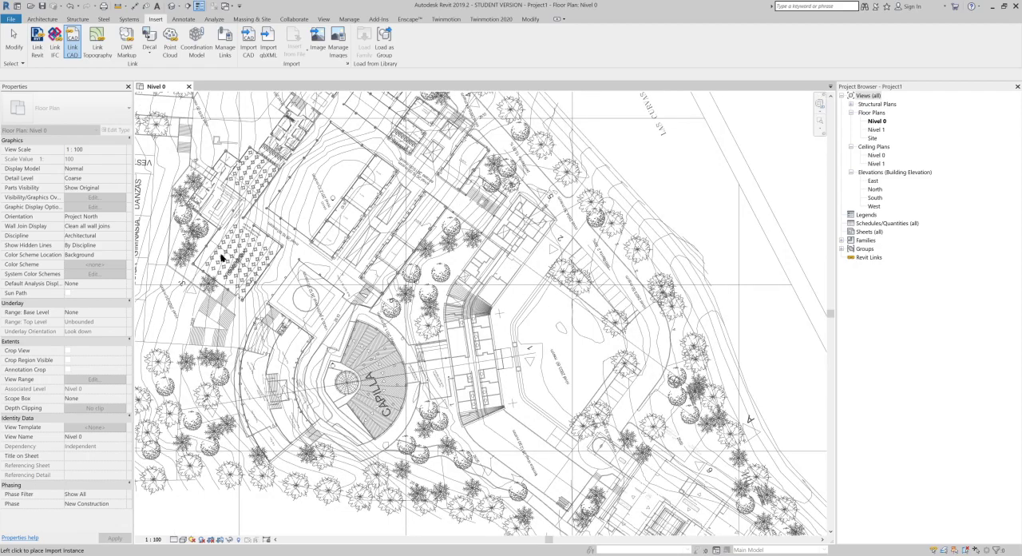
scroll(223, 258, "down", 2)
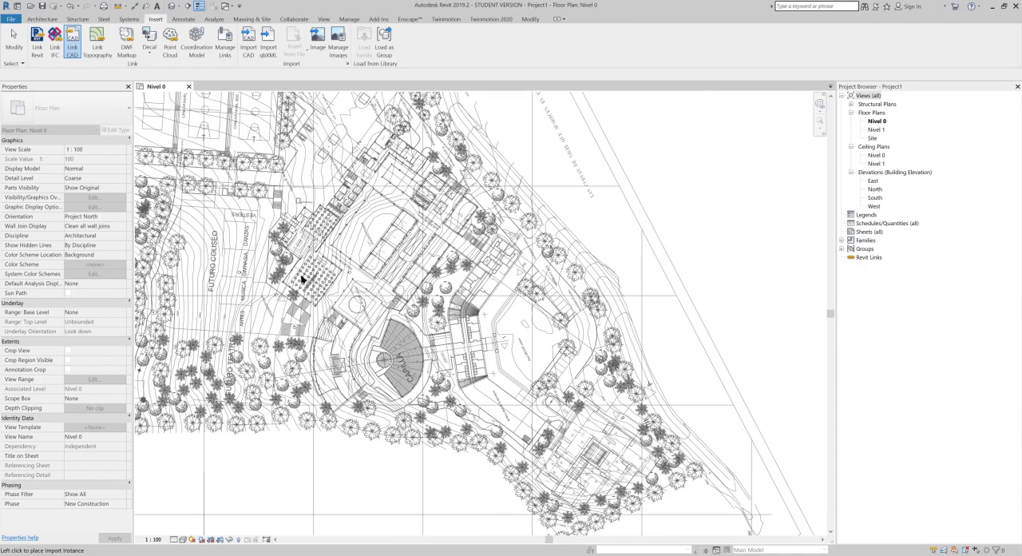
left_click(302, 279)
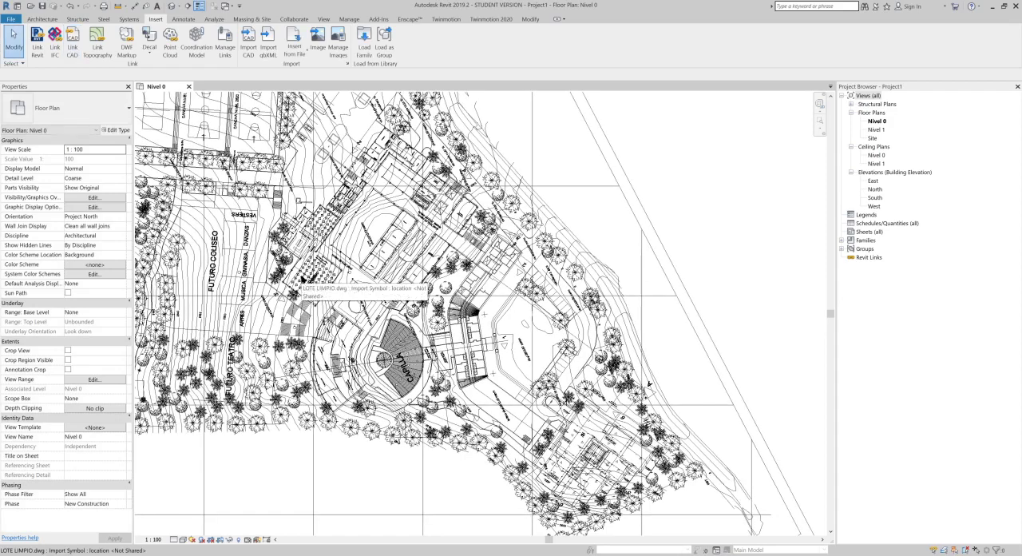
middle_click_drag(394, 281, 553, 304)
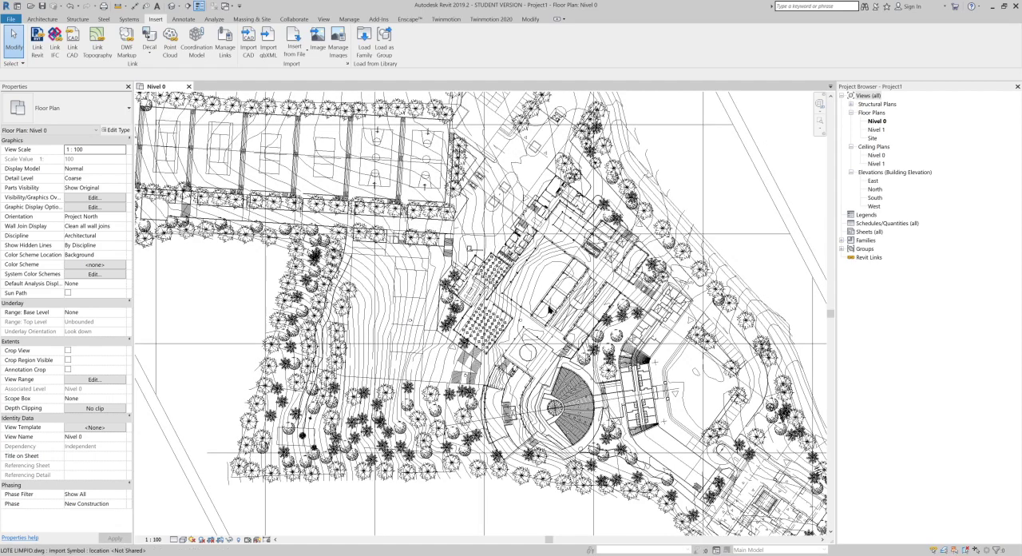
Step: Examine the linked site drawing around the patio, the nivel 2616.00 corridor and the cafeteria
scroll(548, 312, "up", 10)
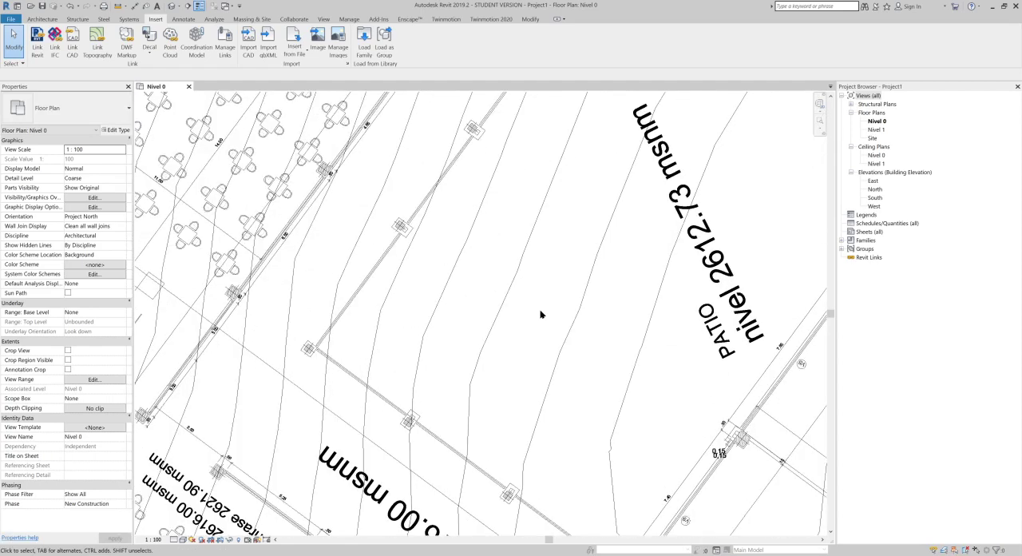
scroll(540, 314, "down", 5)
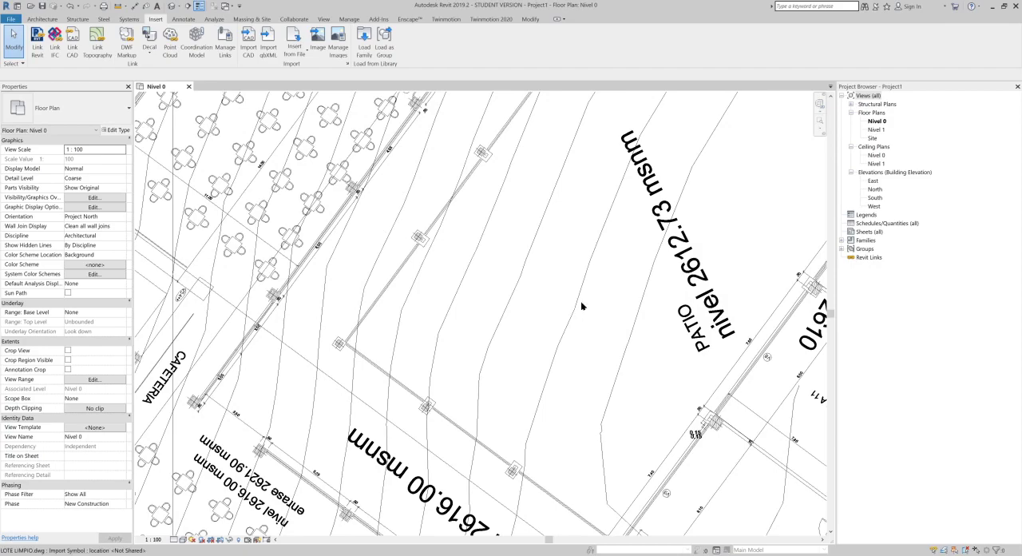
scroll(580, 302, "down", 4)
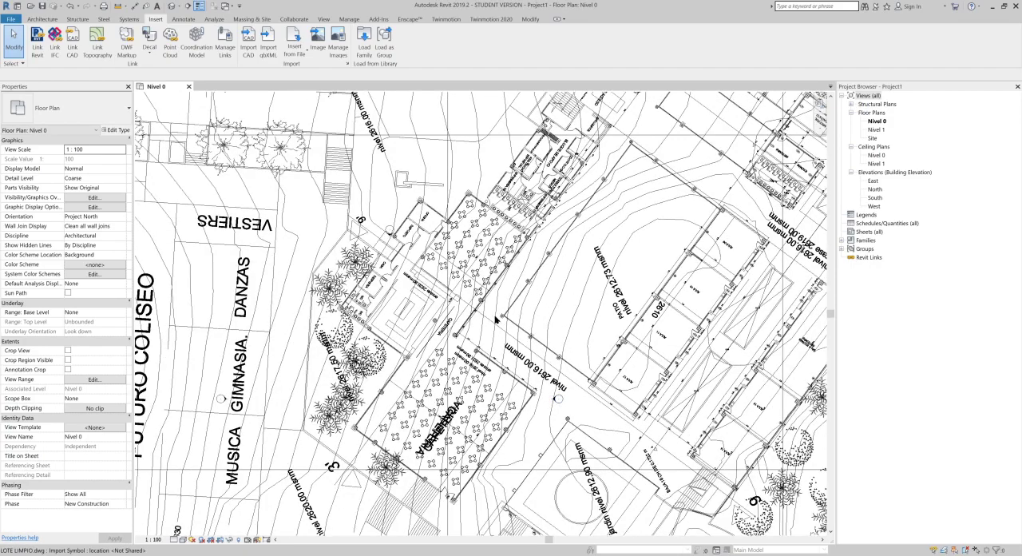
scroll(468, 327, "up", 2)
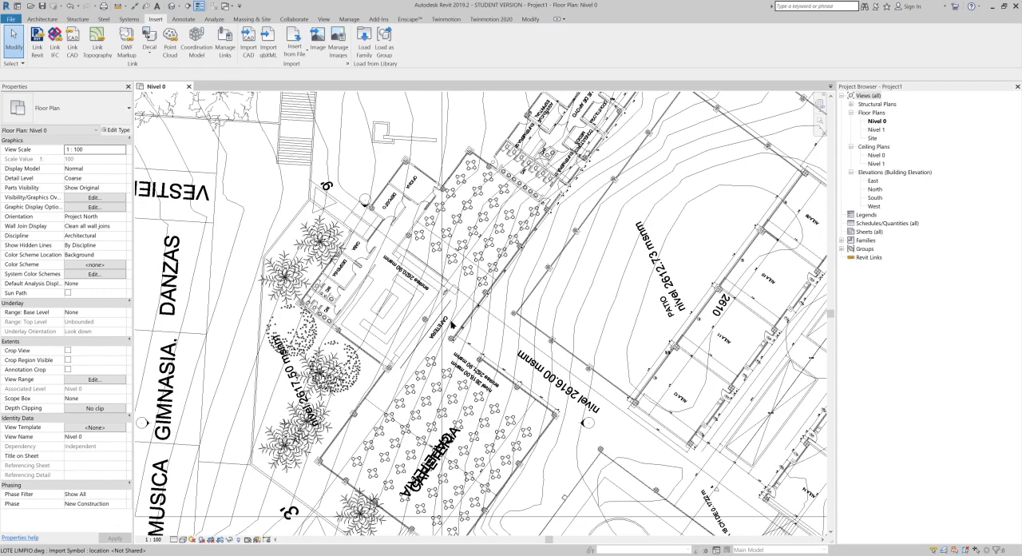
scroll(459, 300, "up", 1)
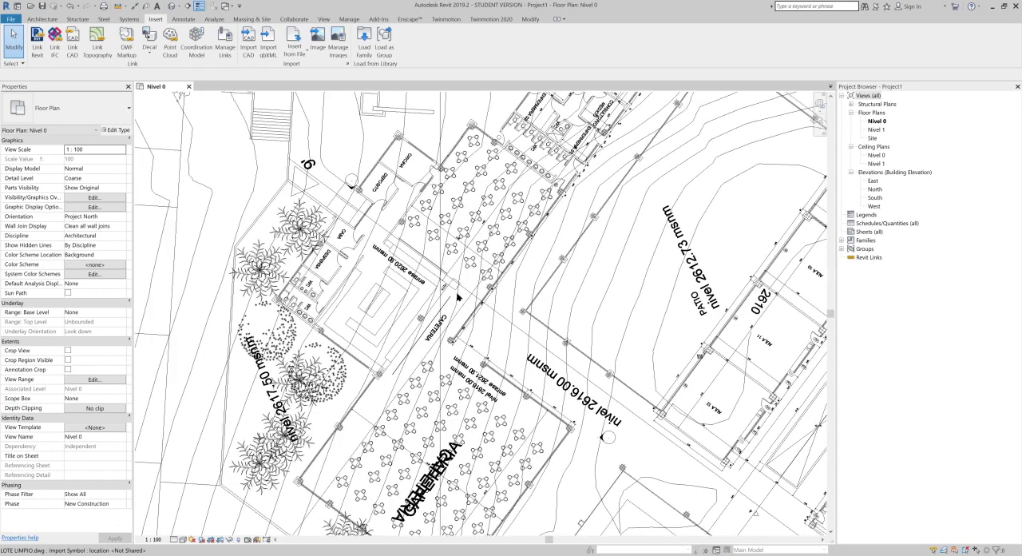
scroll(458, 297, "up", 1)
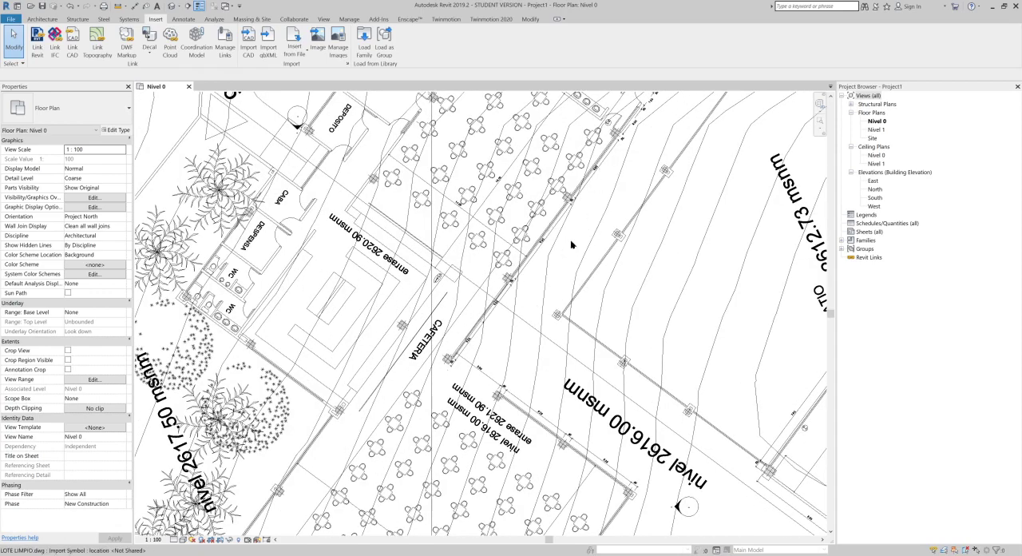
scroll(413, 297, "down", 2)
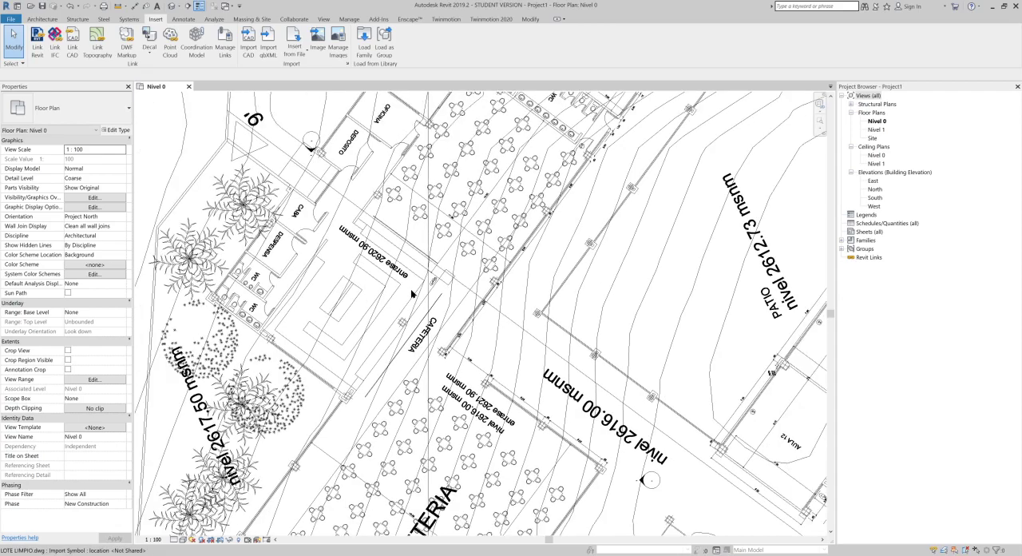
scroll(460, 288, "down", 1)
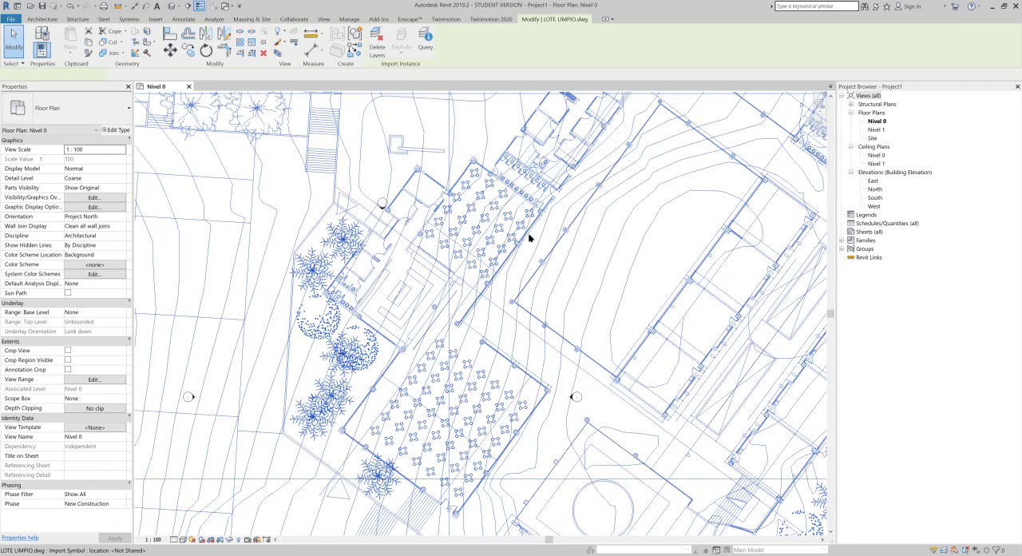
scroll(468, 365, "up", 1)
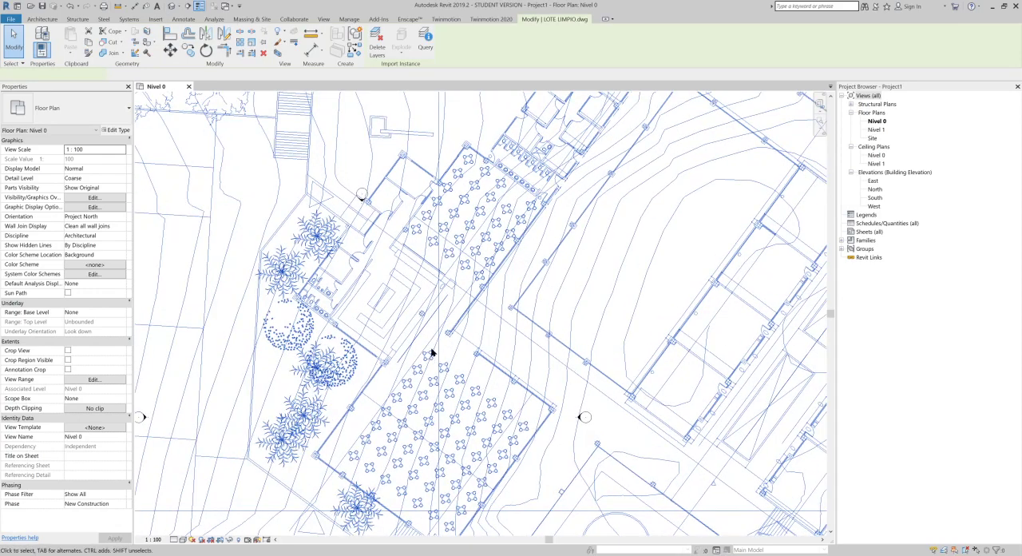
scroll(502, 291, "up", 2)
middle_click_drag(452, 341, 506, 290)
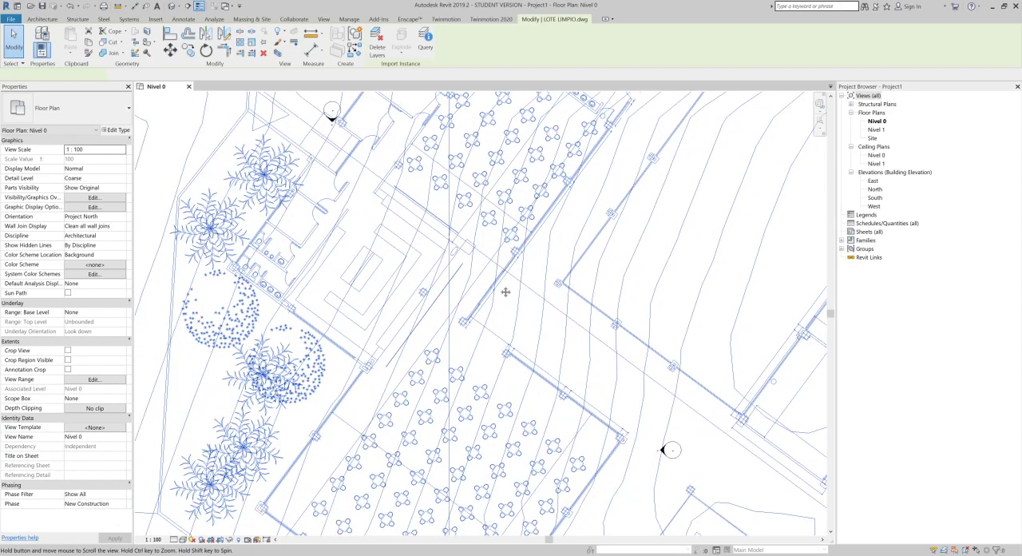
Step: Start rotating the LOTE LIMPIO.dwg link and place its center of rotation on the diagonal axis line through the nivel 2616.00 corridor
left_click(431, 340)
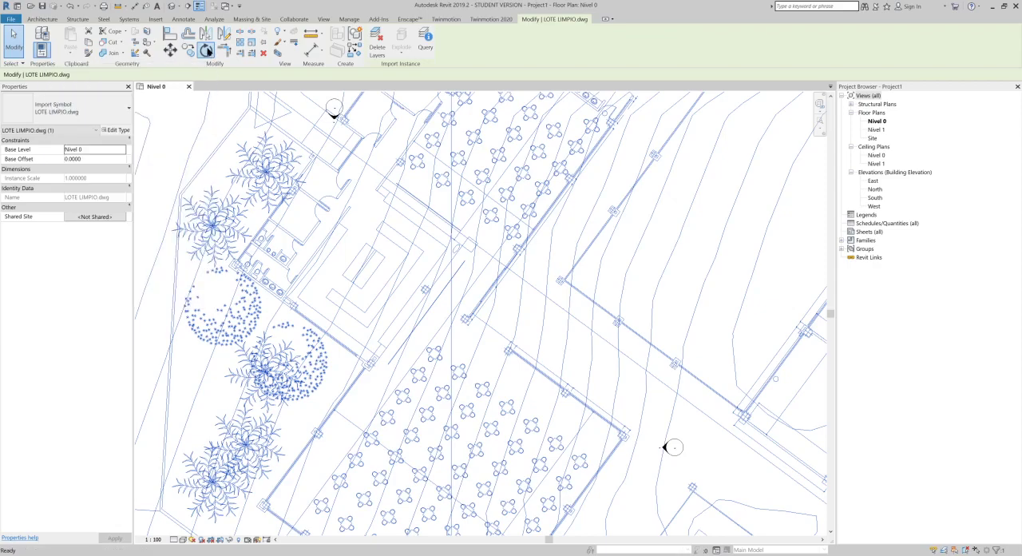
left_click(206, 50)
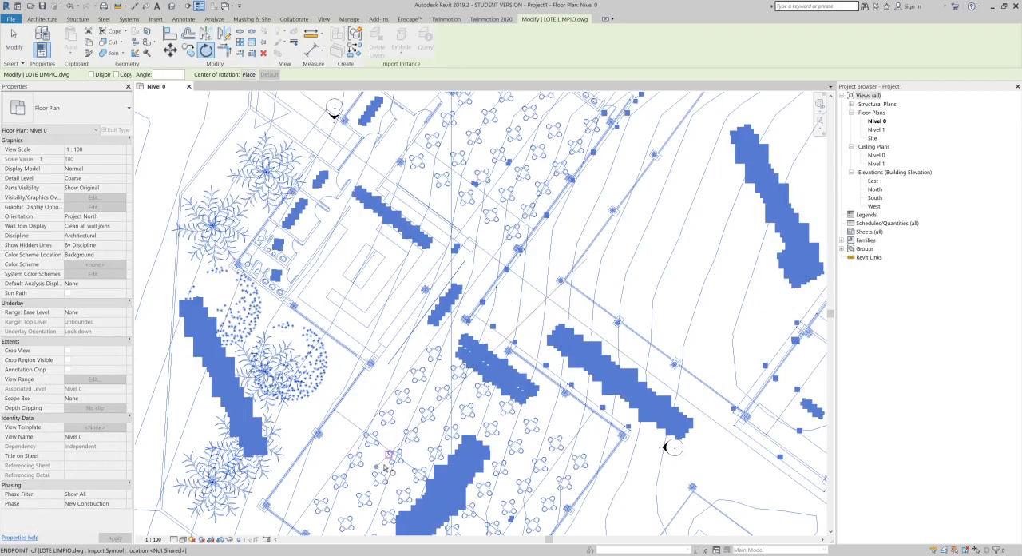
left_click(372, 387)
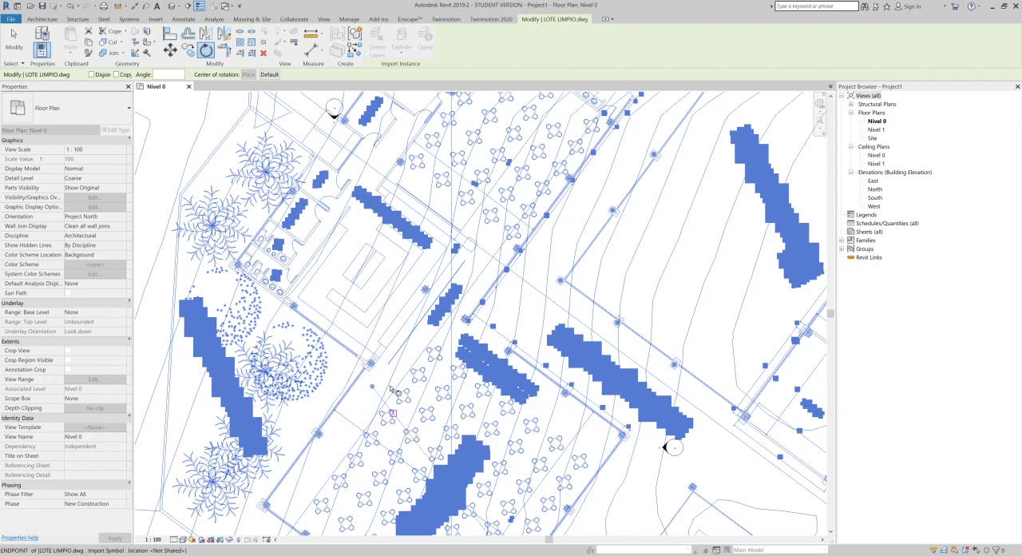
left_click(373, 386)
left_click(643, 286)
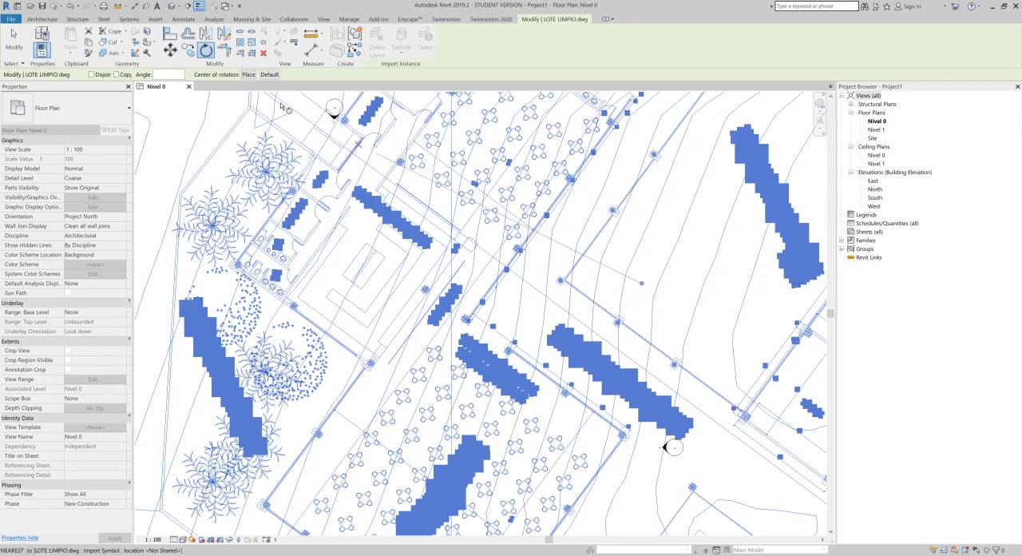
left_click(248, 75)
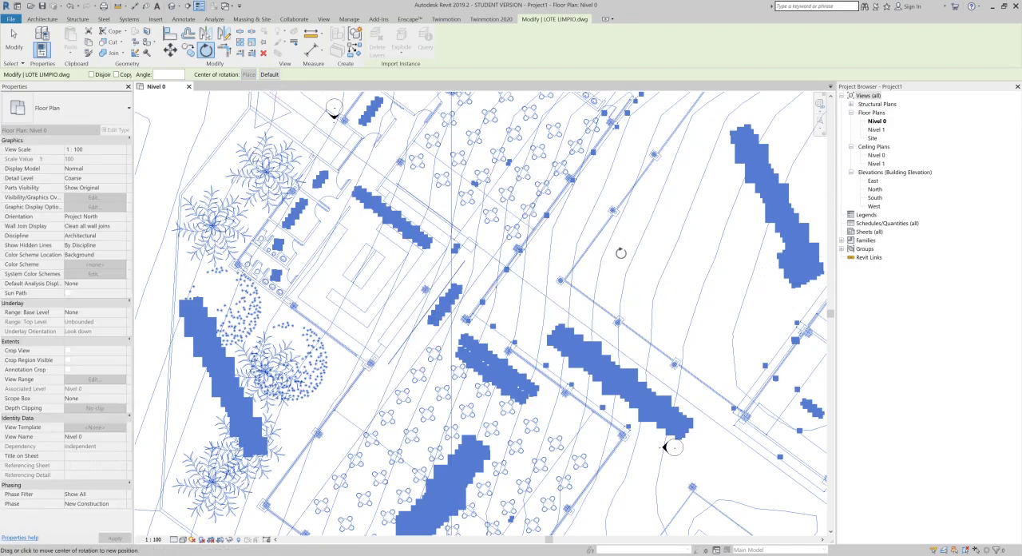
left_click(556, 306)
Step: Rotate the link from the diagonal axis line to horizontal so the cafeteria and patio walls align orthogonally, and deselect it
left_click(712, 415)
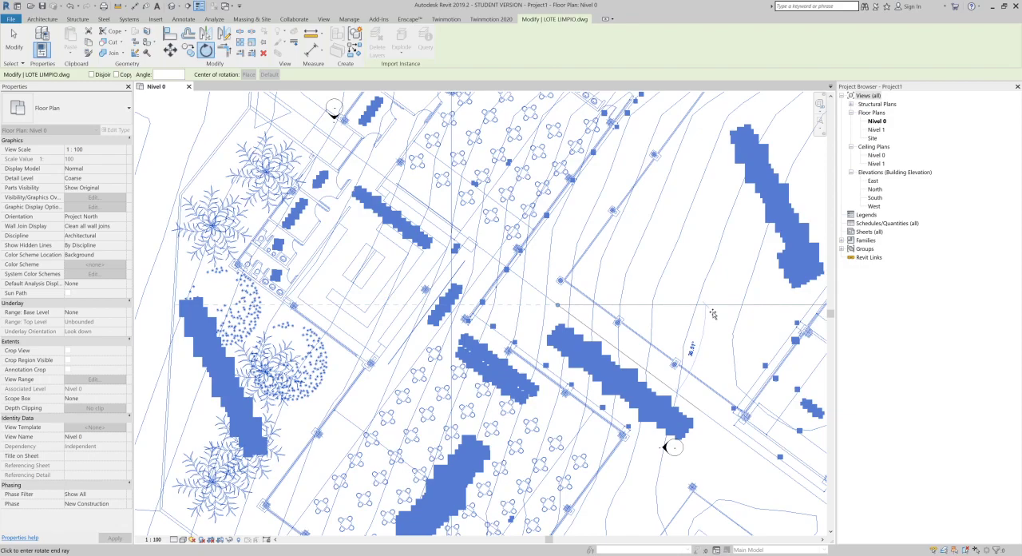
key("Escape")
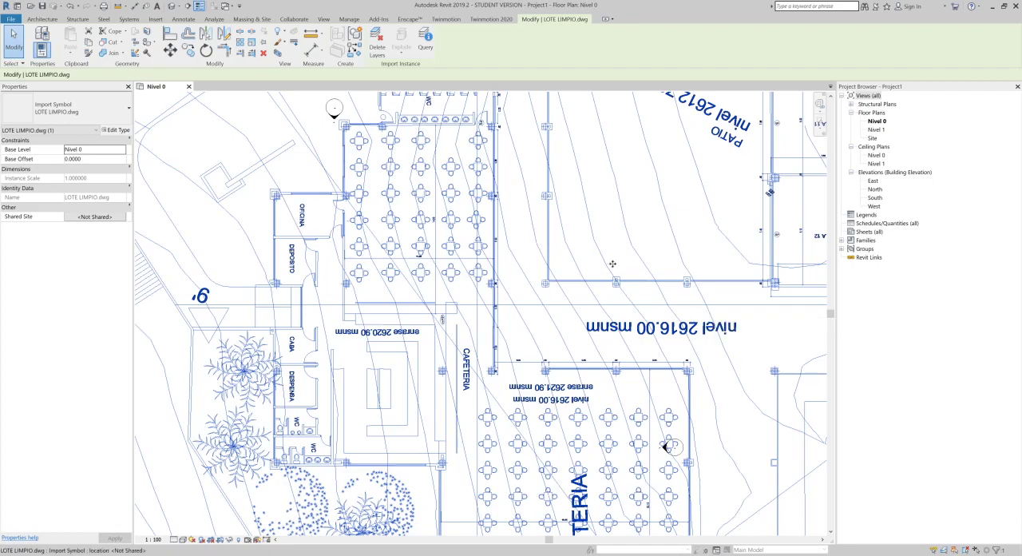
scroll(527, 286, "down", 3)
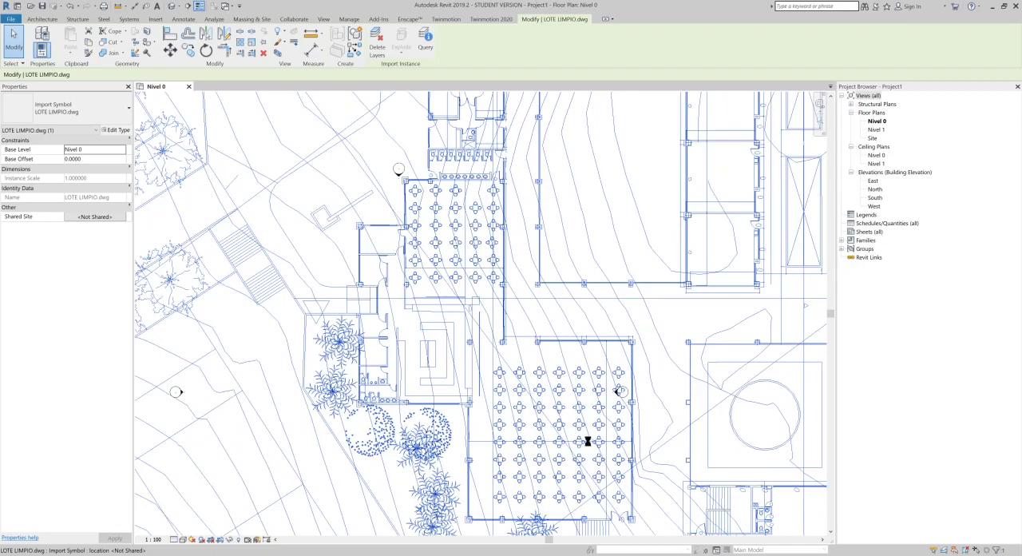
left_click(659, 227)
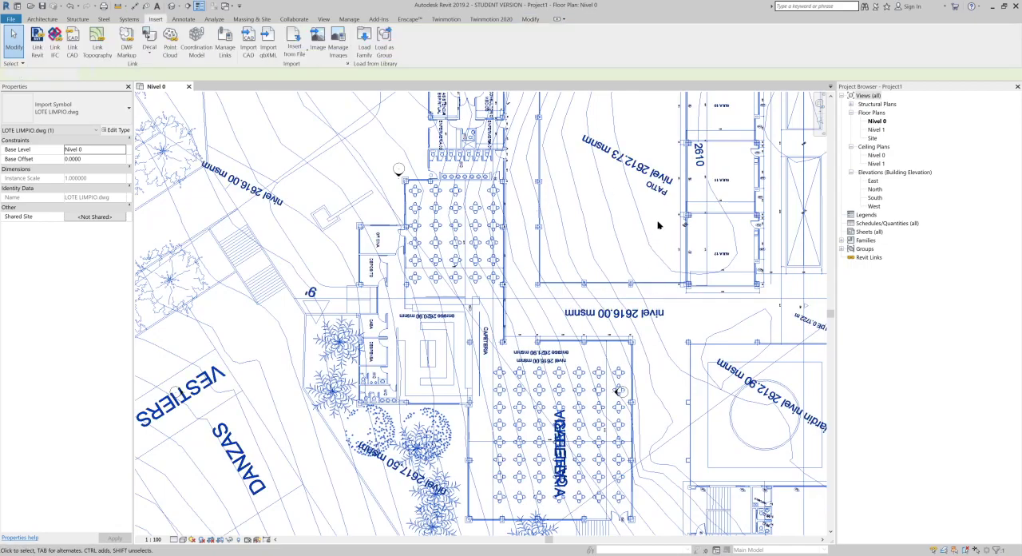
Step: Examine the rotated drawing around the cafeteria's columns, walls and dimensions beside the nivel 2616.00 corridor
scroll(602, 223, "down", 1)
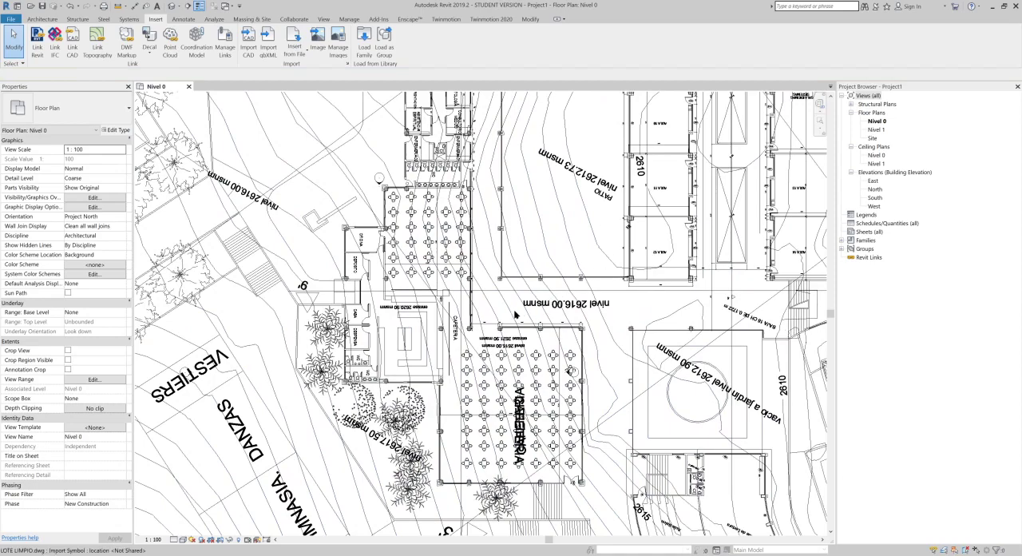
scroll(488, 287, "up", 1)
scroll(487, 287, "up", 1)
scroll(449, 283, "up", 1)
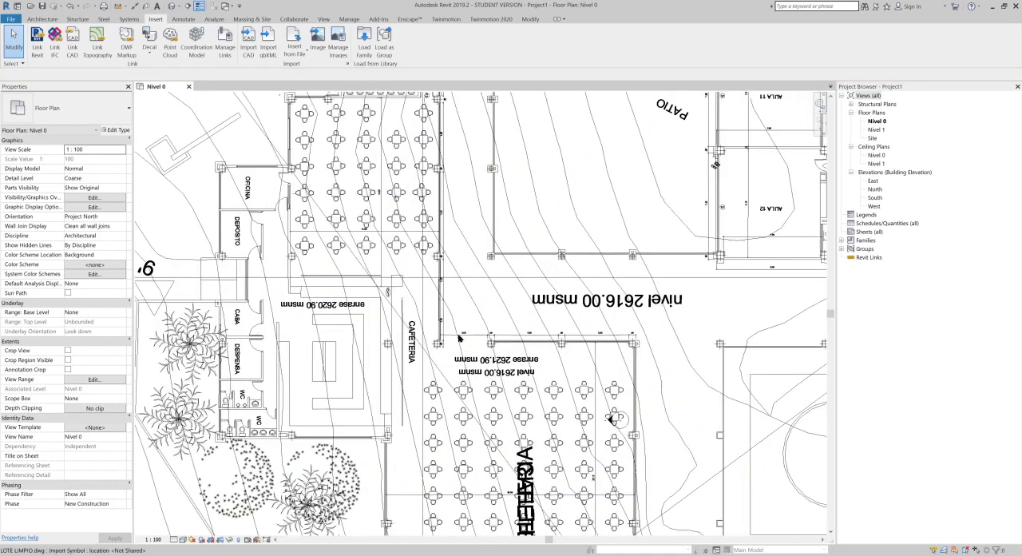
scroll(436, 276, "up", 6)
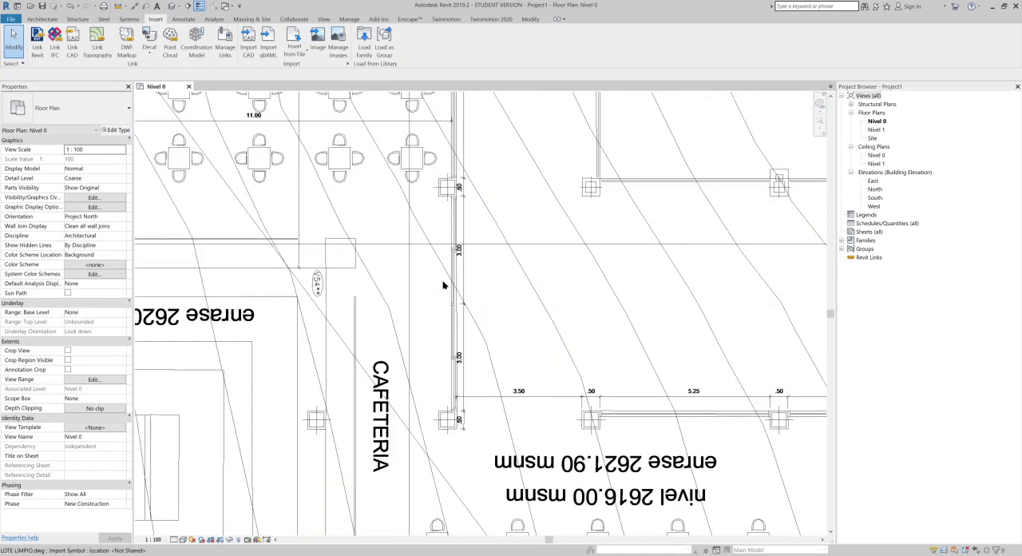
scroll(439, 260, "up", 2)
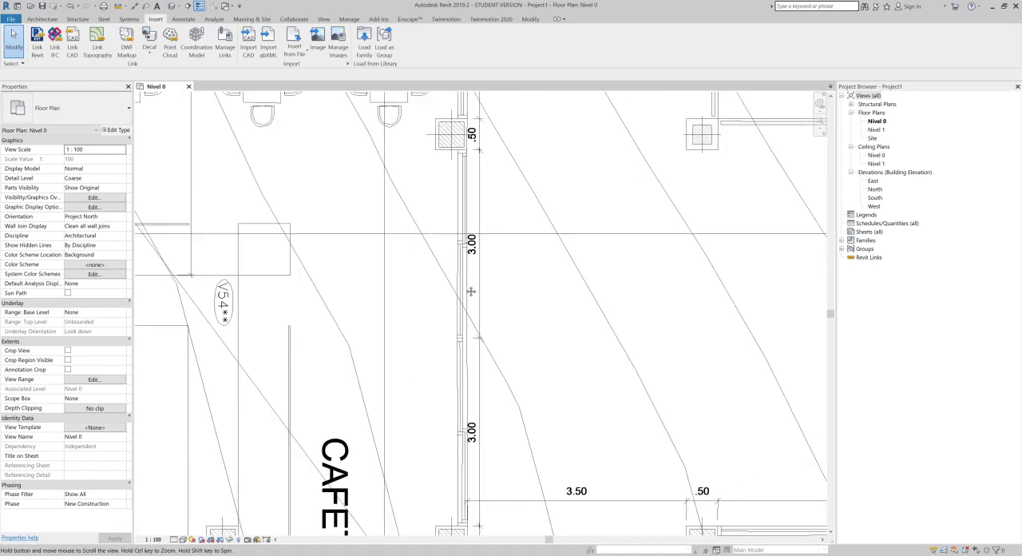
middle_click_drag(363, 261, 446, 289)
scroll(443, 288, "down", 4)
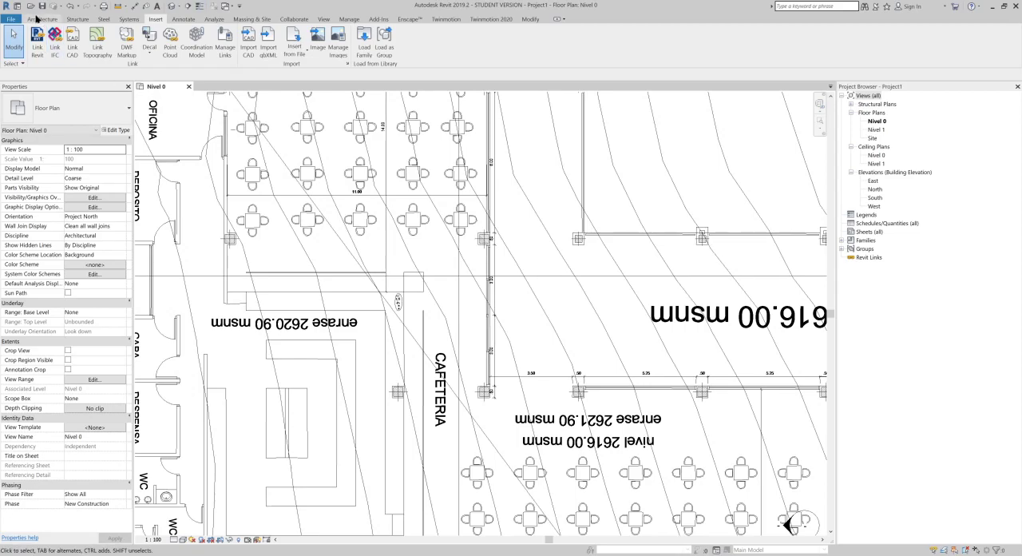
Step: Draw a vertical Generic - 200mm wall about 6 m long downward from the horizontal axis line beside the CAFETERIA label
left_click(41, 20)
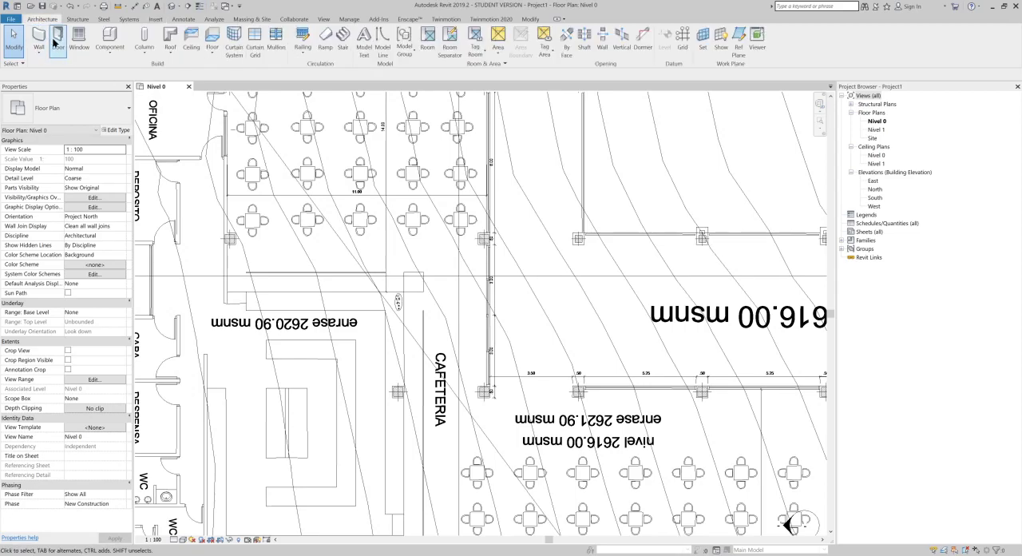
key("w")
key("a")
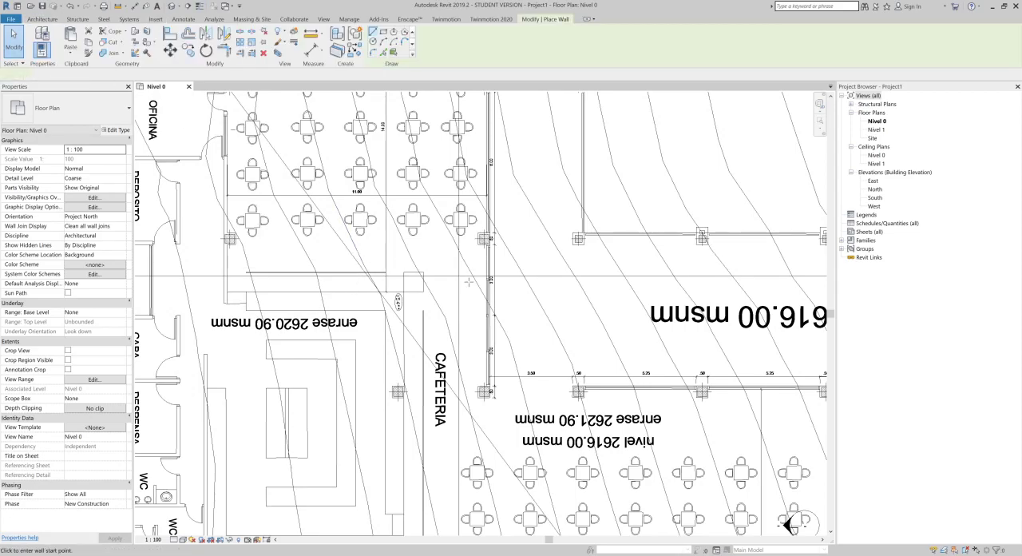
left_click(461, 277)
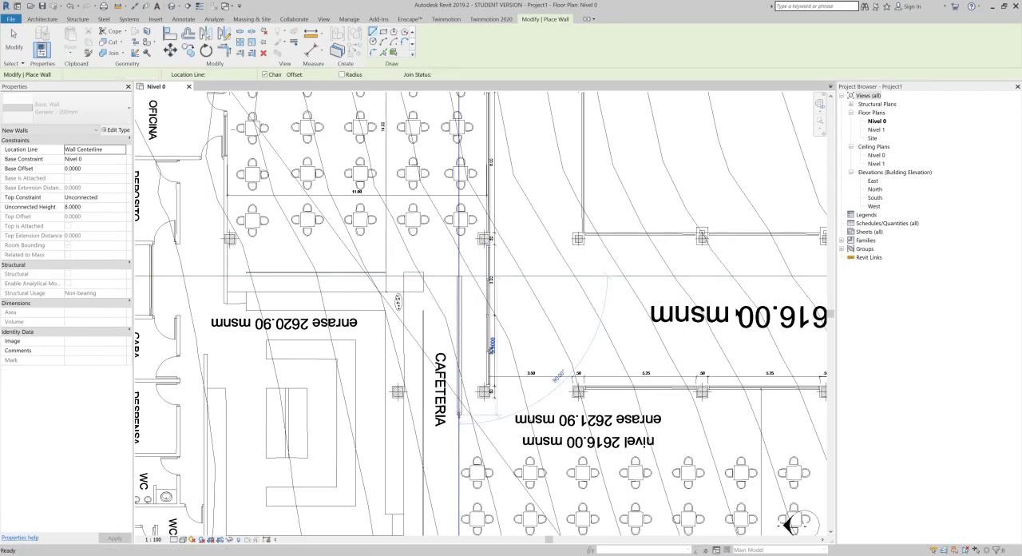
scroll(739, 319, "down", 4)
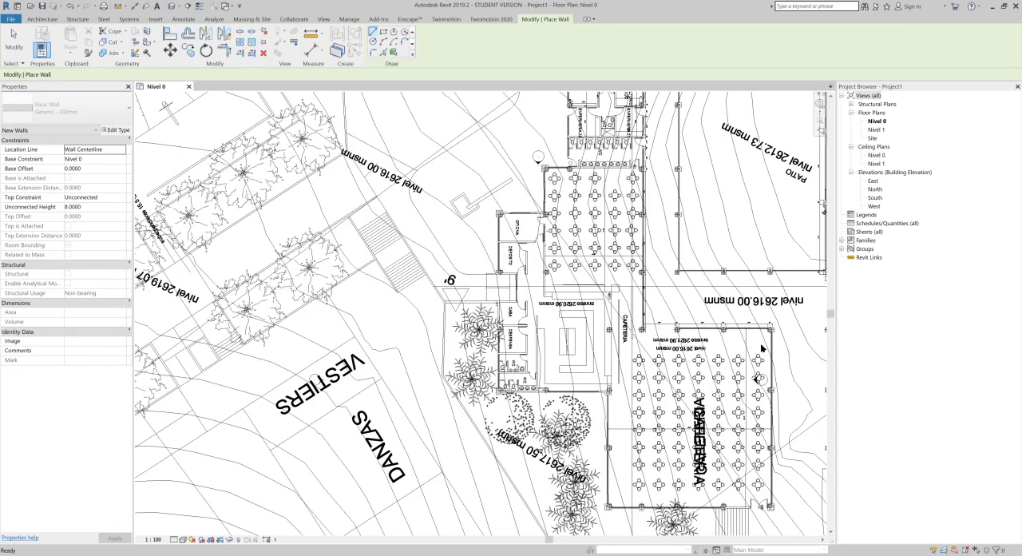
key("Escape")
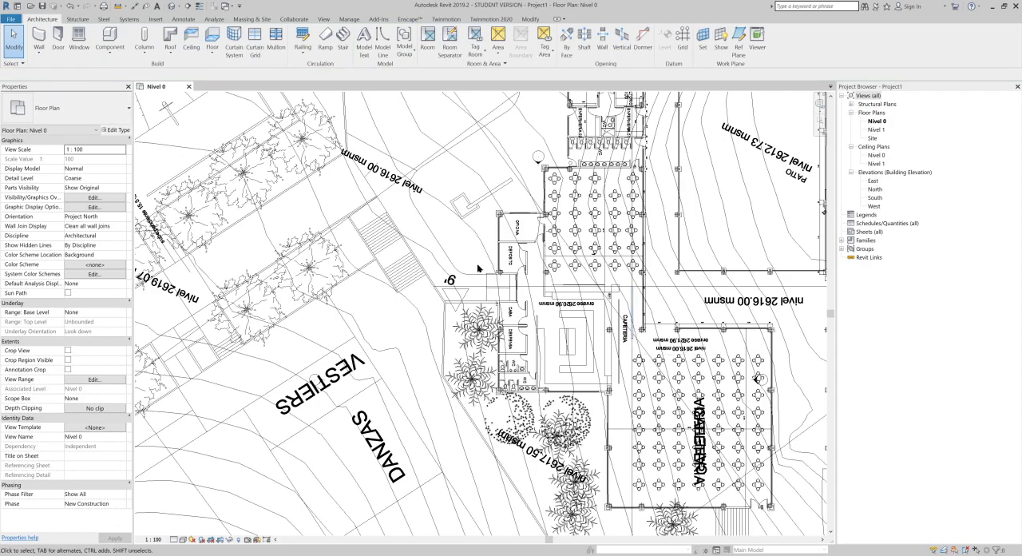
Step: Delete the vertical test wall beside the CAFETERIA label
middle_click_drag(662, 344, 540, 356)
scroll(537, 354, "up", 1)
scroll(531, 351, "up", 6)
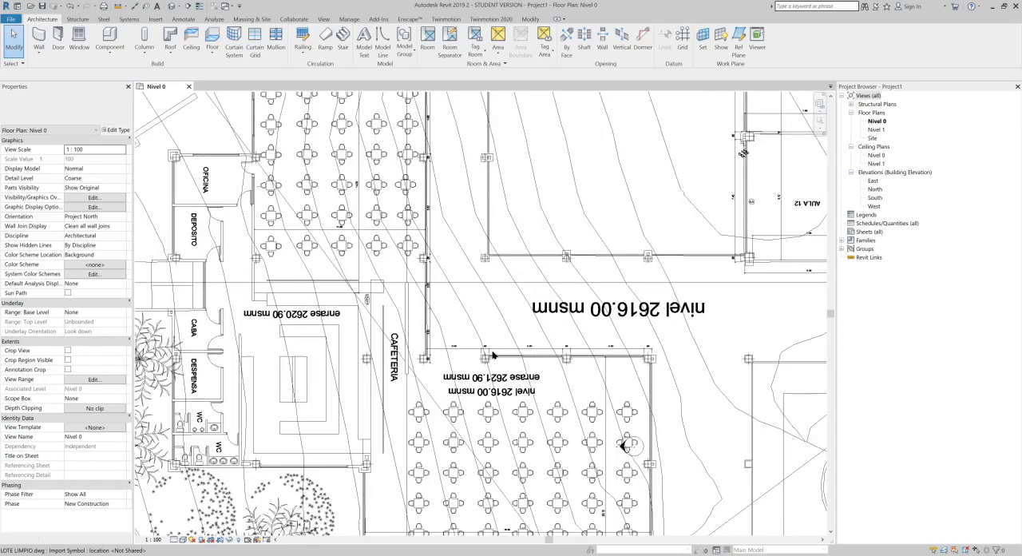
scroll(436, 322, "up", 4)
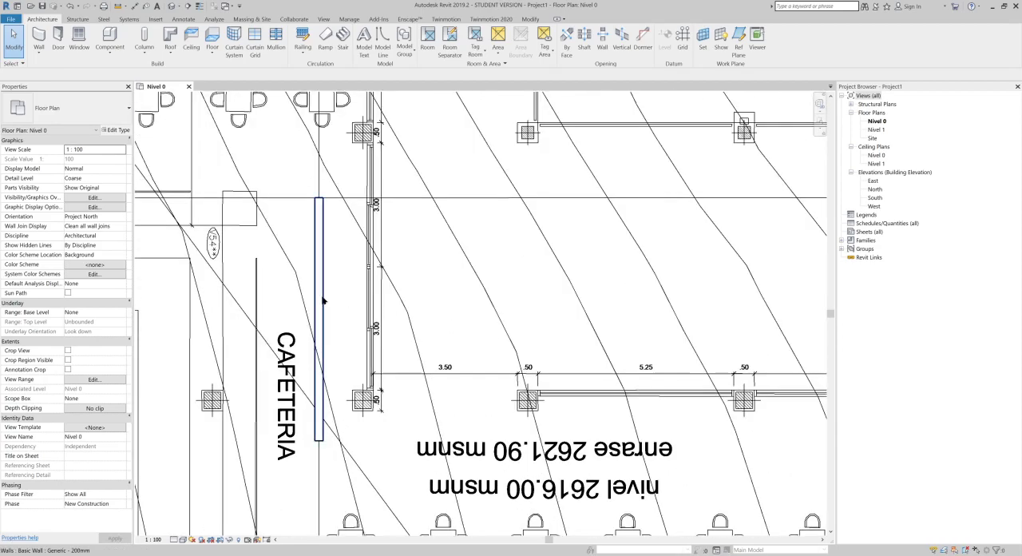
left_click(319, 300)
key("Escape")
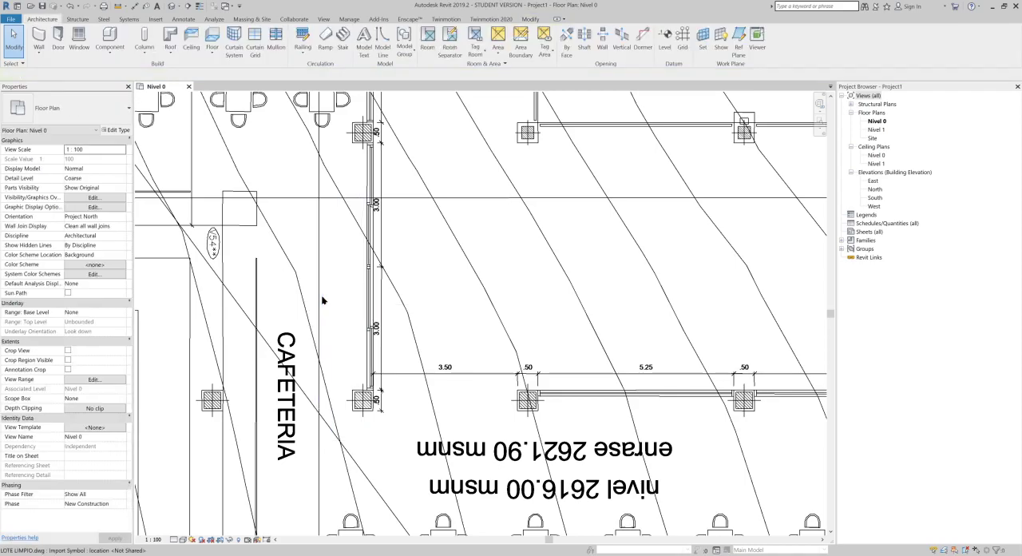
scroll(322, 292, "down", 6)
middle_click_drag(322, 288, 463, 280)
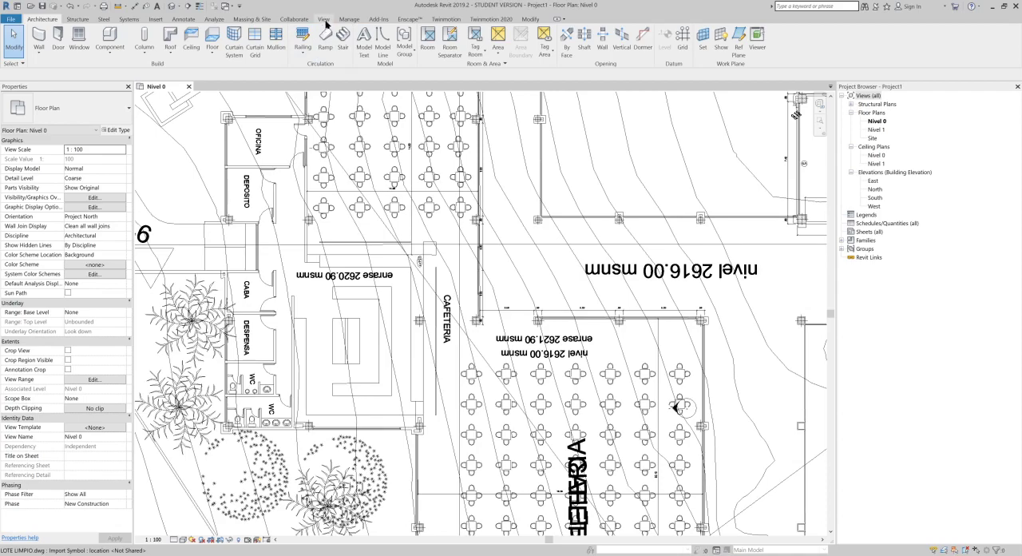
left_click(323, 19)
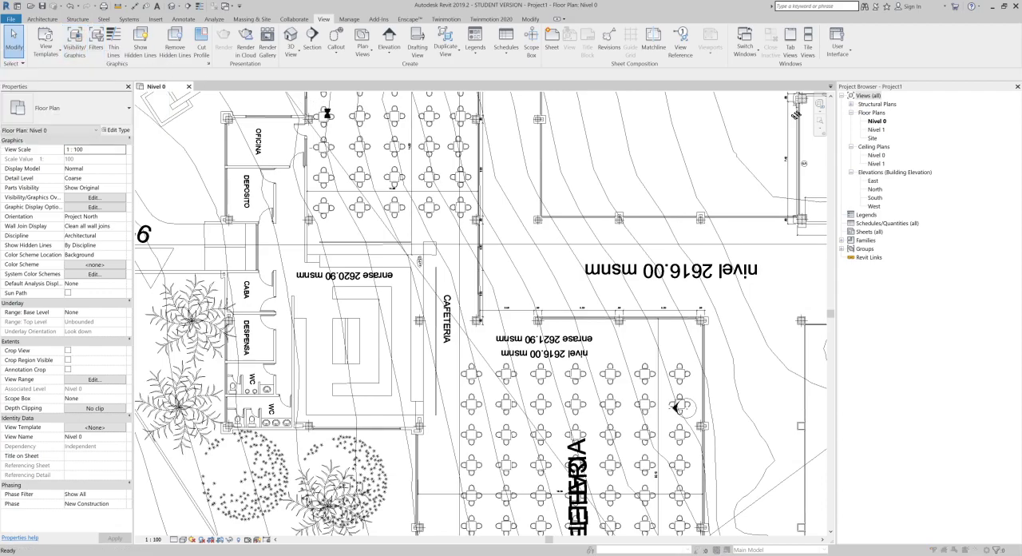
key("v")
key("v")
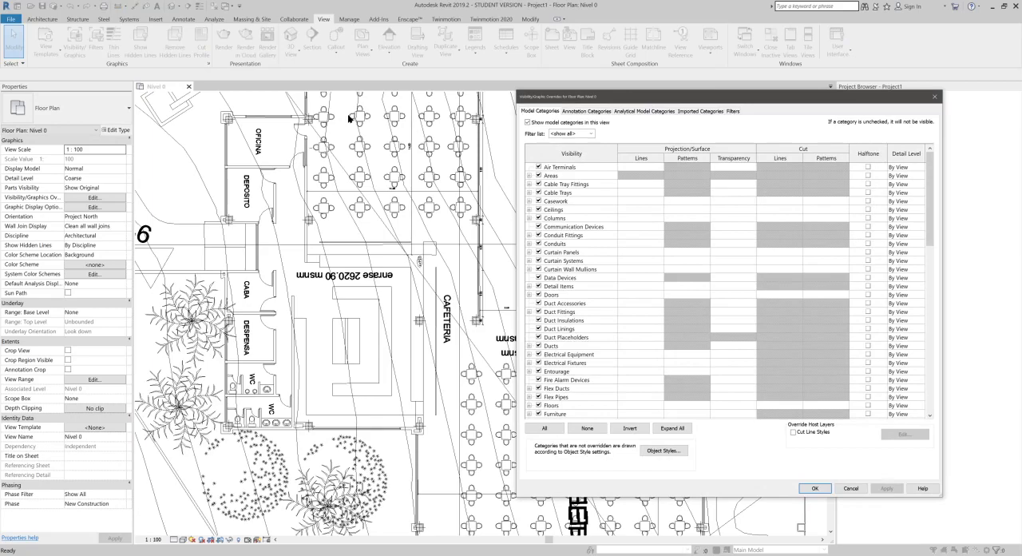
key("Escape")
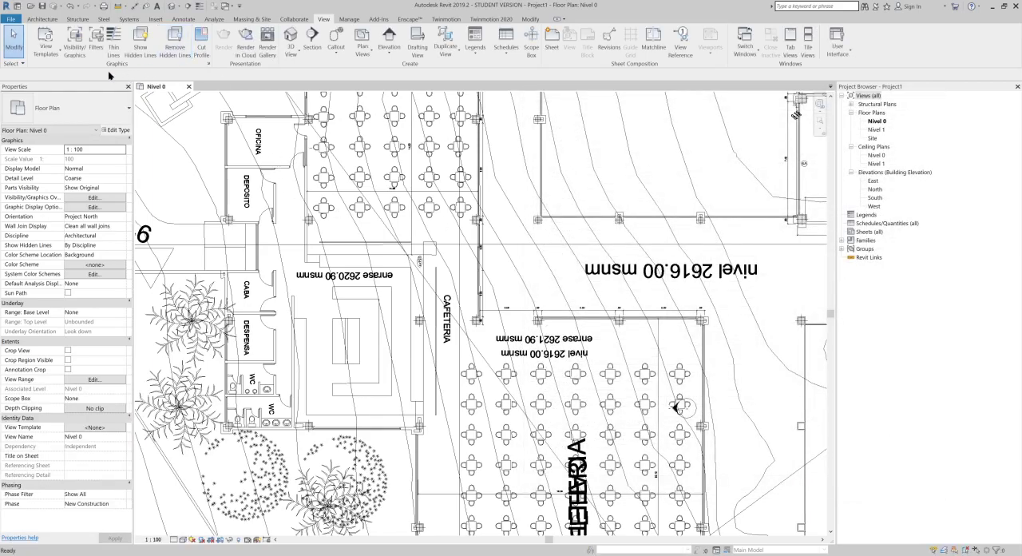
left_click(83, 53)
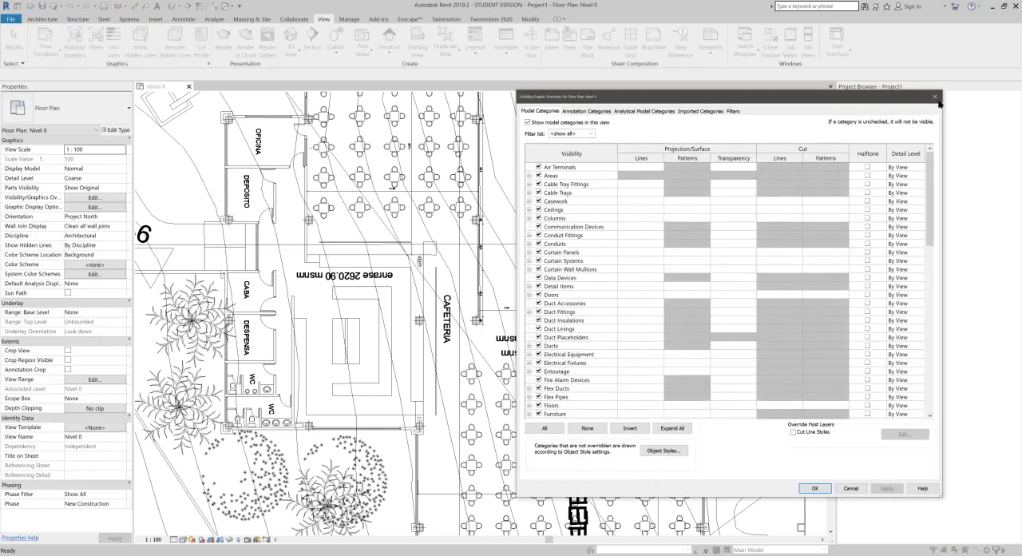
left_click(936, 97)
Step: Look through the model, annotation and imported categories in the Visibility/Graphic Overrides of Nivel 0
left_click(79, 200)
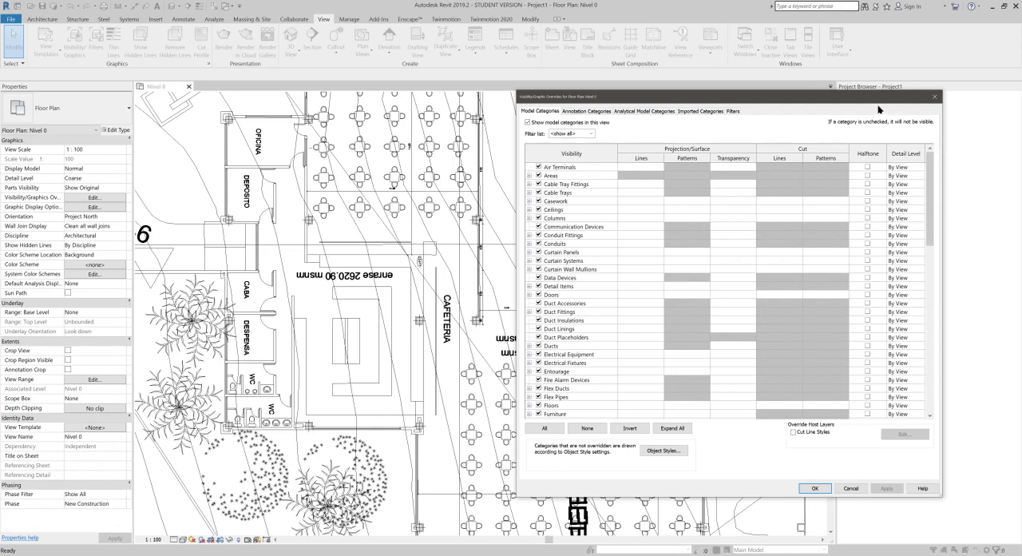
left_click_drag(847, 98, 705, 118)
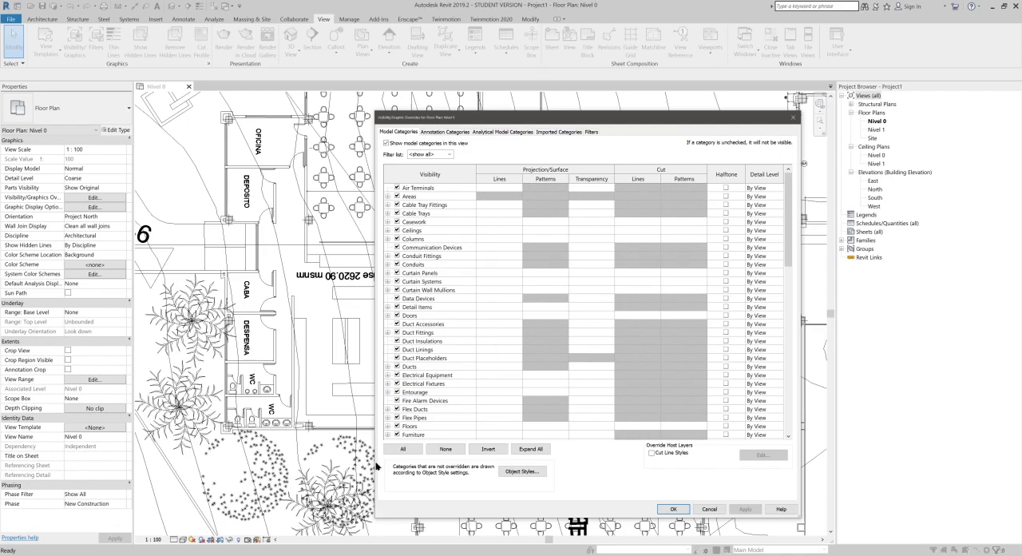
scroll(430, 361, "down", 10)
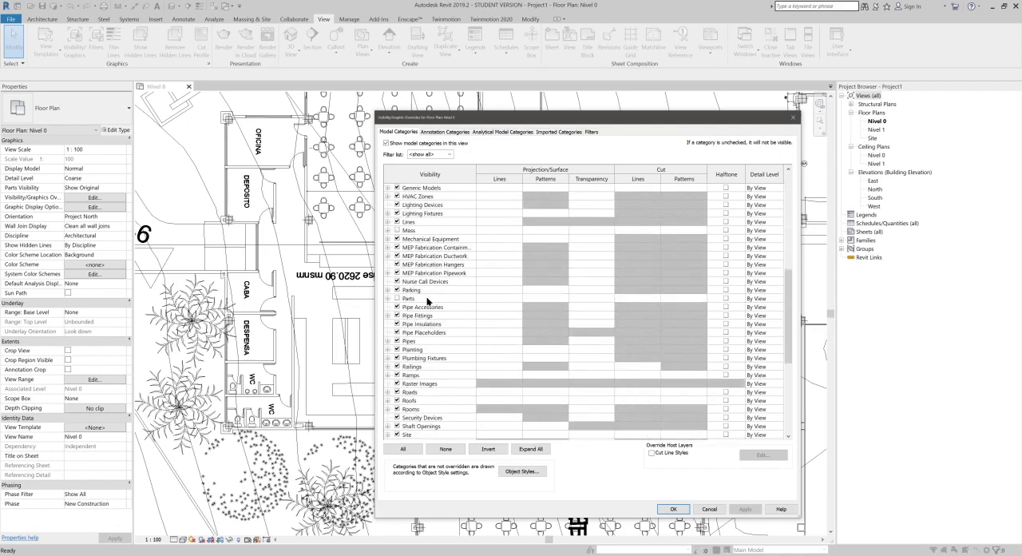
scroll(429, 302, "down", 2)
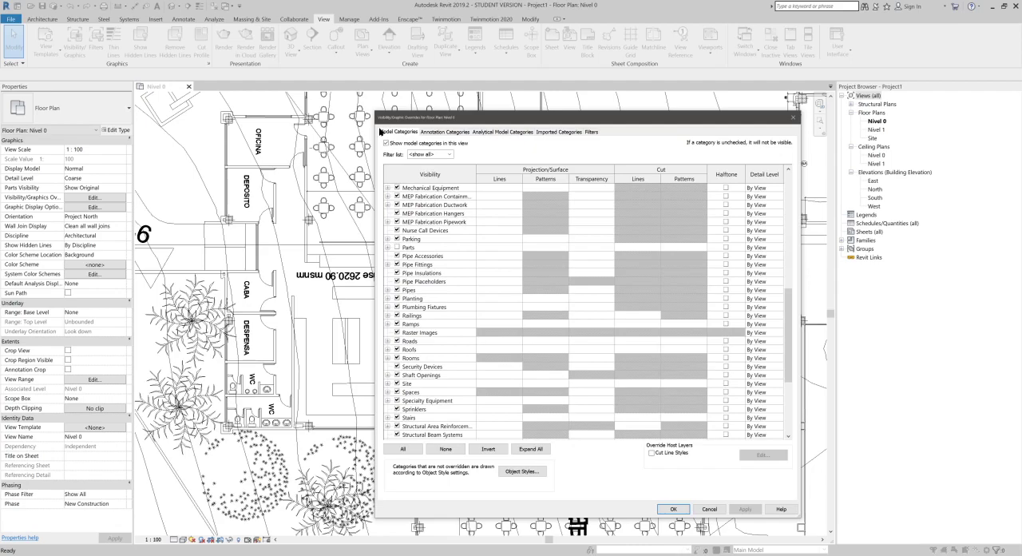
left_click(427, 133)
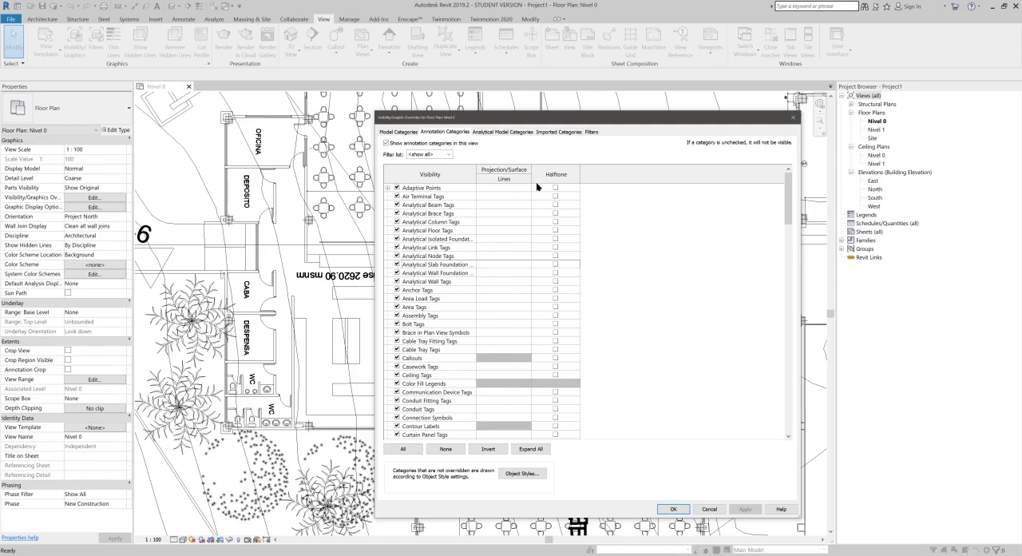
left_click(543, 132)
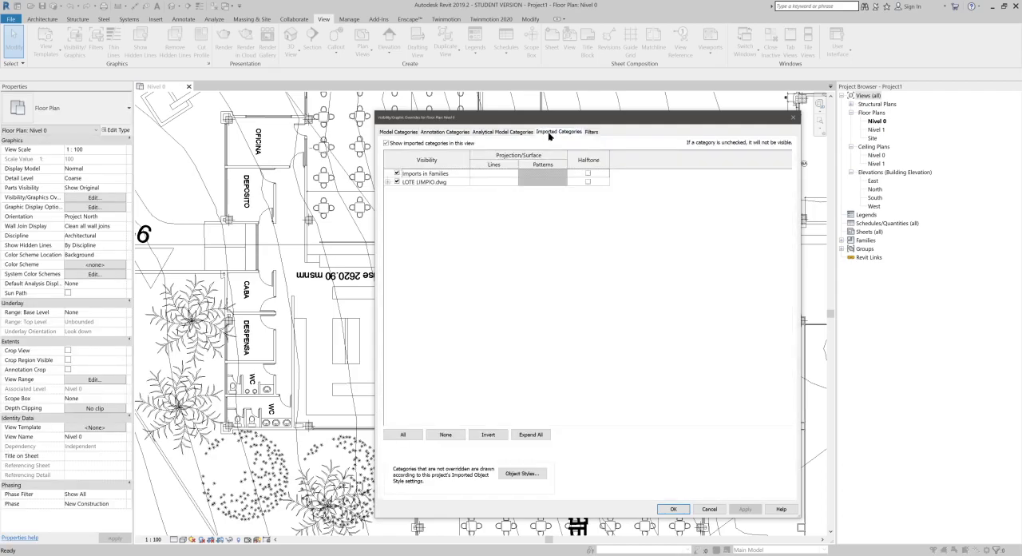
Step: Hide LOTE LIMPIO.dwg in the Nivel 0 view, restore its visibility, and expand its layer list before closing the overrides
left_click(396, 182)
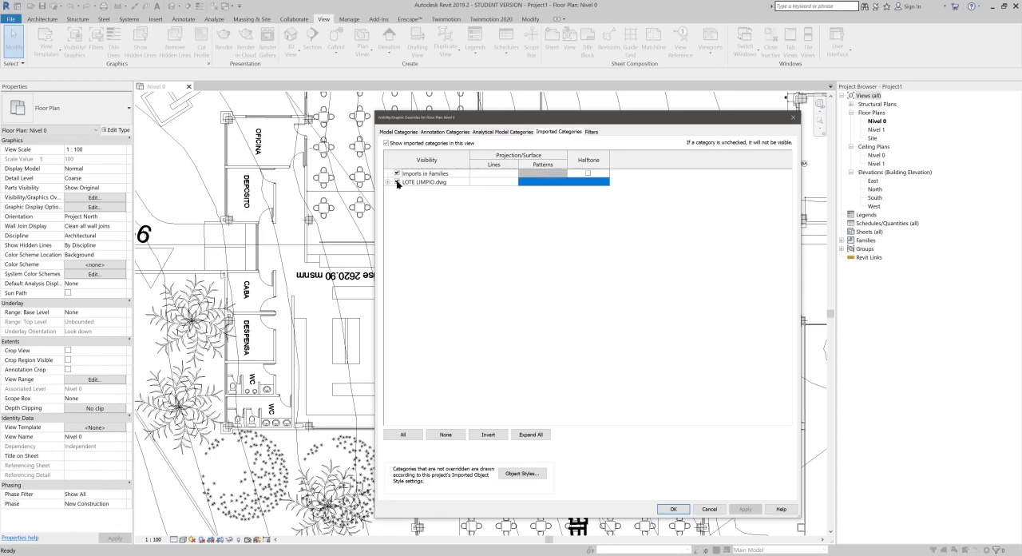
left_click(745, 508)
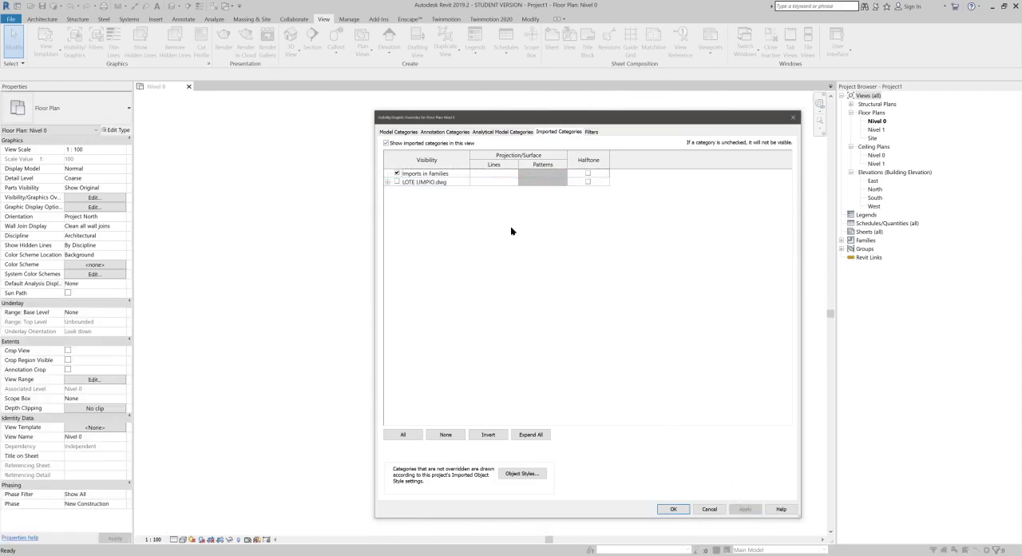
left_click(397, 182)
left_click(744, 508)
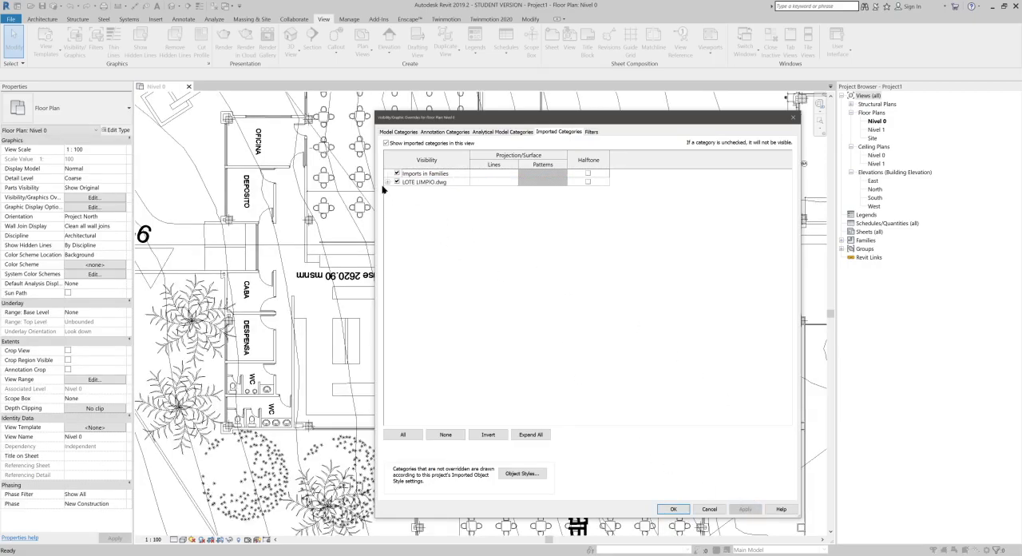
left_click(388, 182)
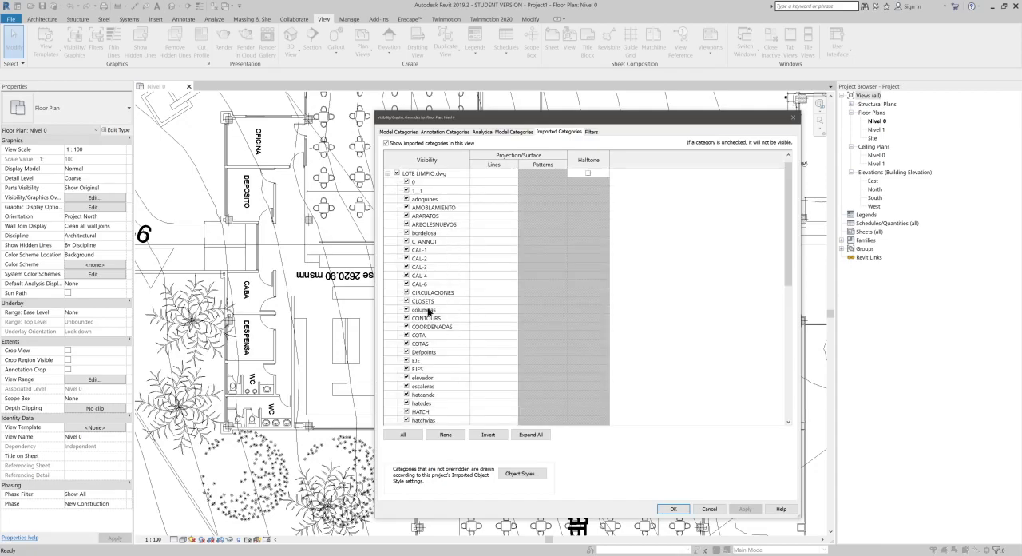
left_click(671, 510)
Step: Query the linked drawing for the layer of the wall line on the door side of the CABA room
middle_click_drag(585, 392, 687, 334)
middle_click_drag(566, 276, 568, 271)
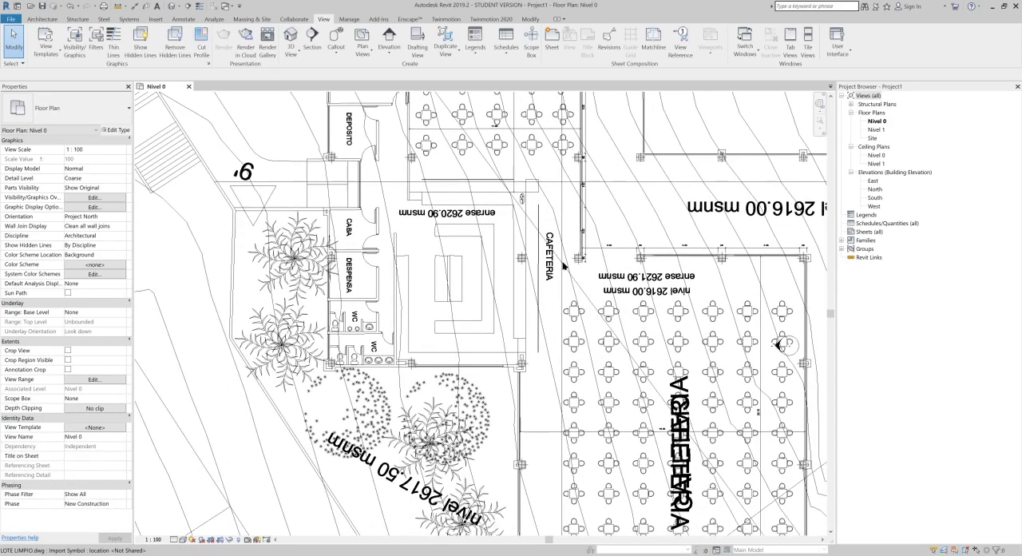
scroll(440, 217, "up", 2)
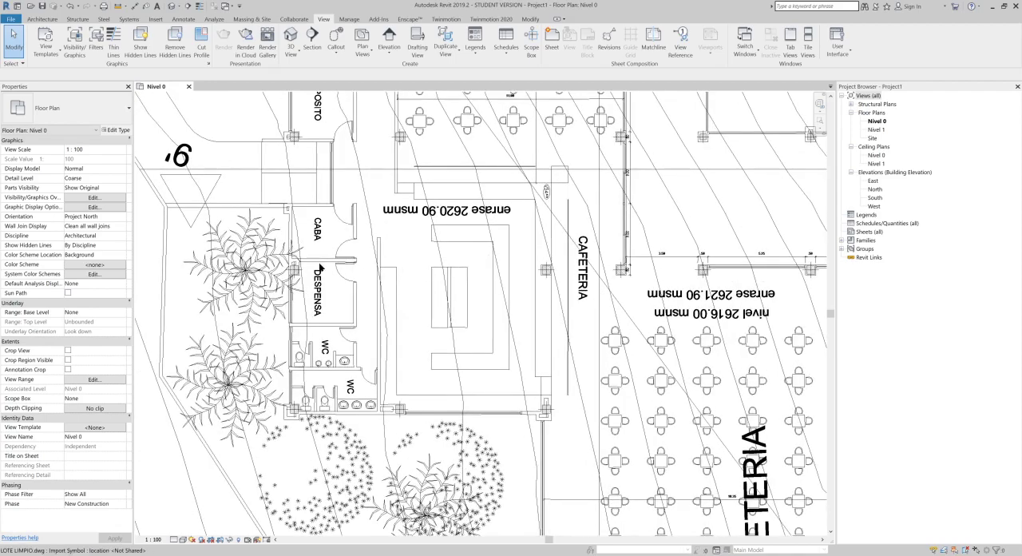
scroll(323, 266, "up", 2)
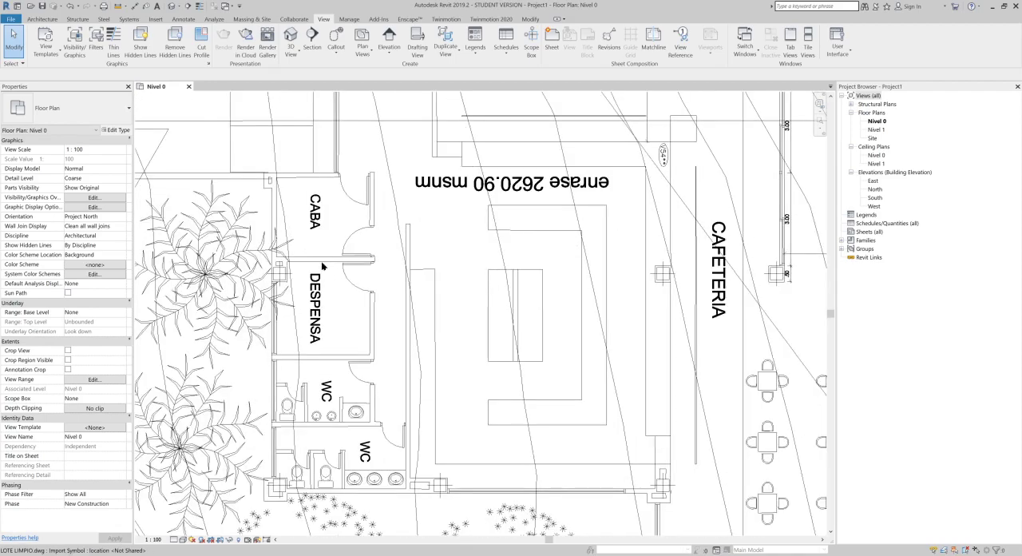
scroll(323, 267, "up", 1)
middle_click_drag(328, 264, 355, 266)
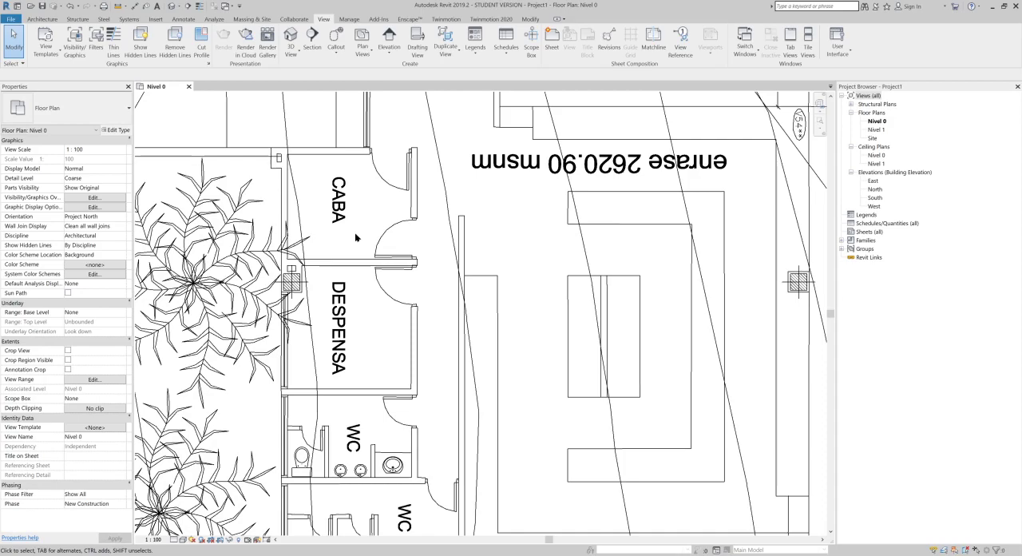
left_click(381, 244)
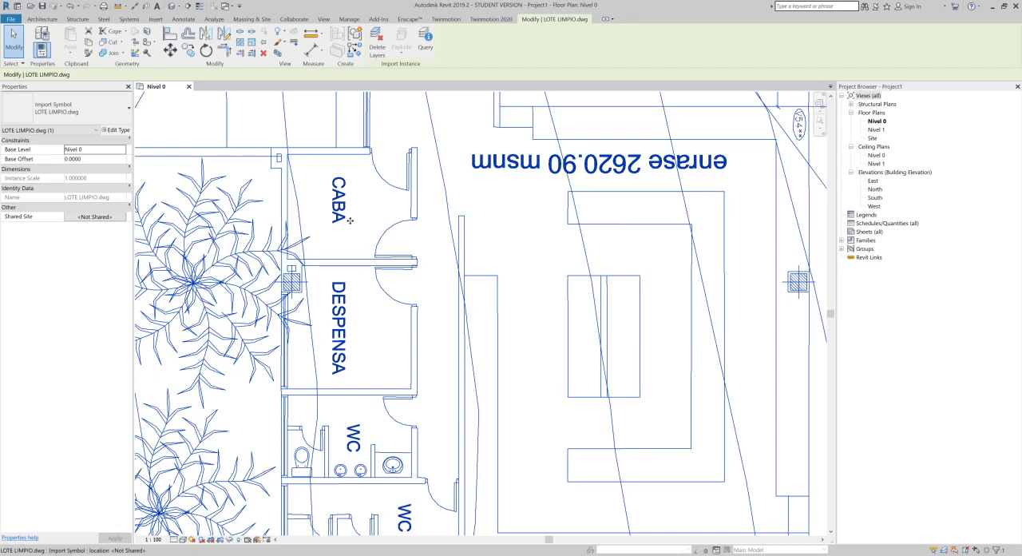
key("Escape")
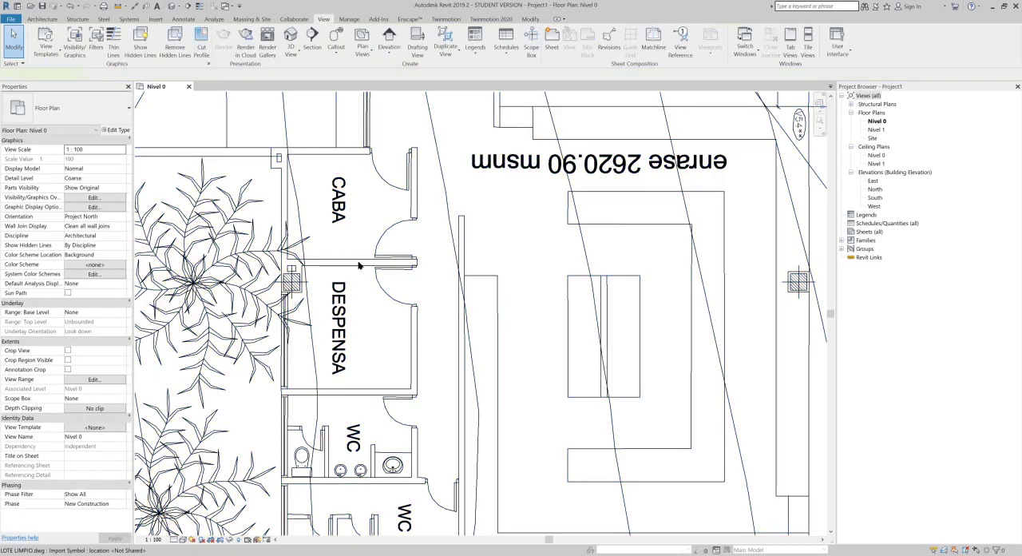
left_click(356, 265)
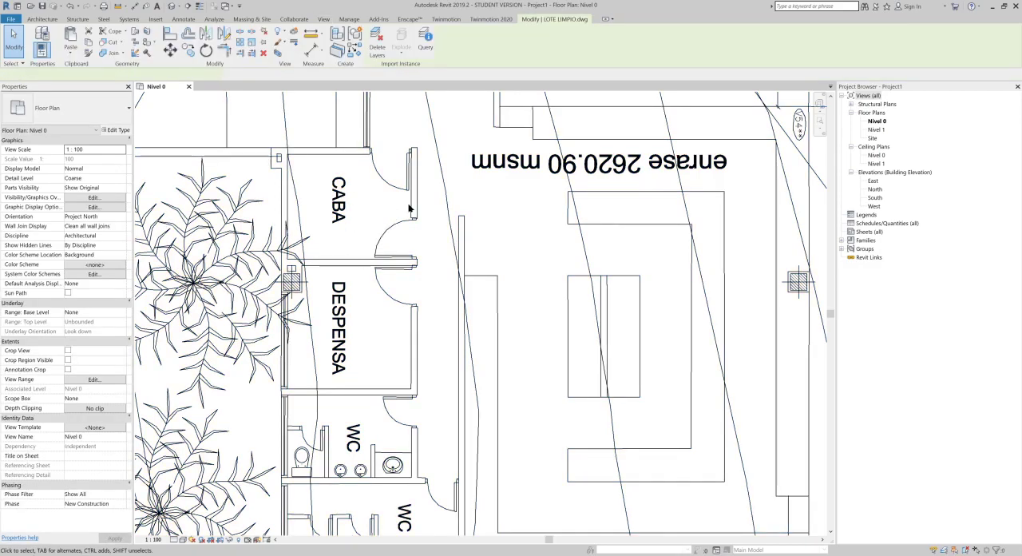
left_click(423, 51)
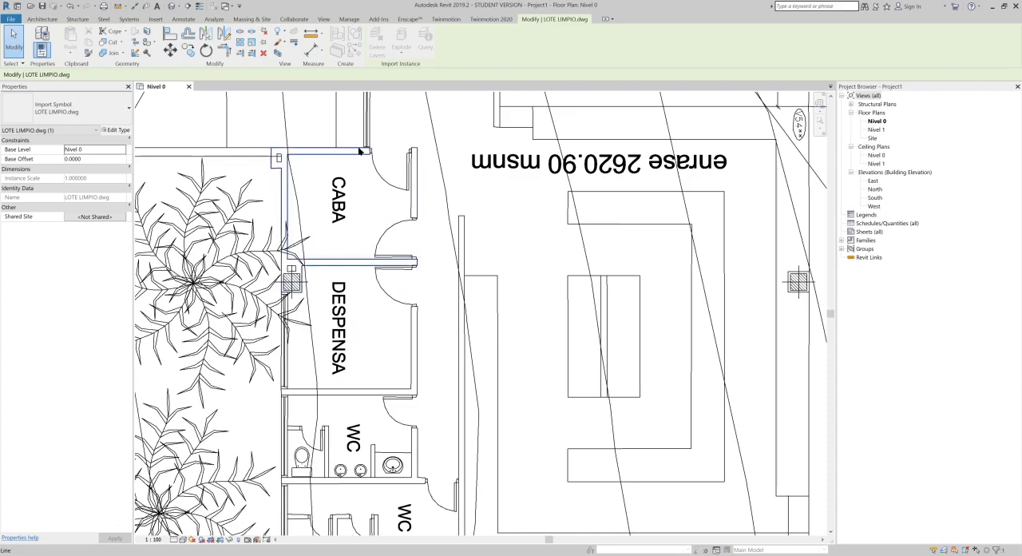
left_click(409, 198)
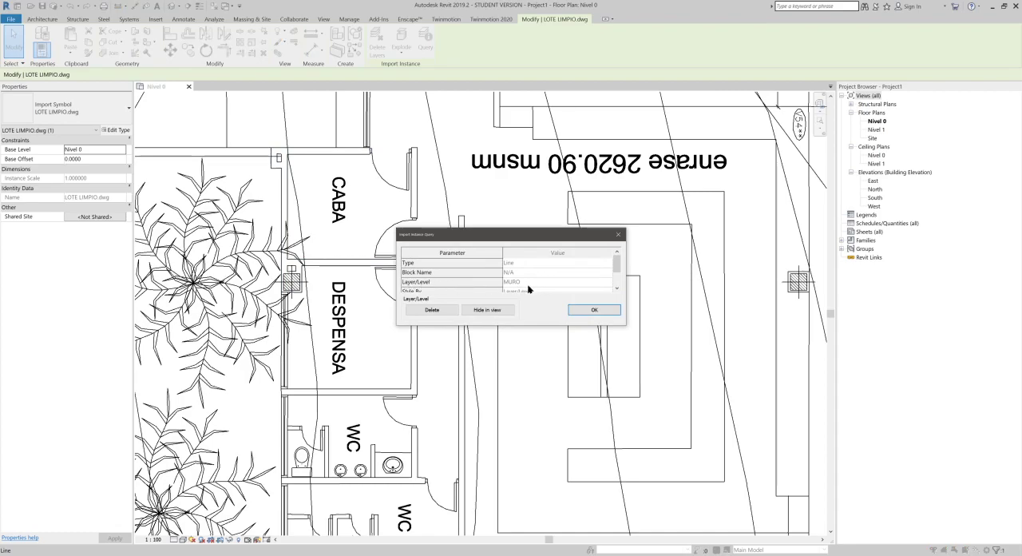
scroll(519, 283, "down", 1)
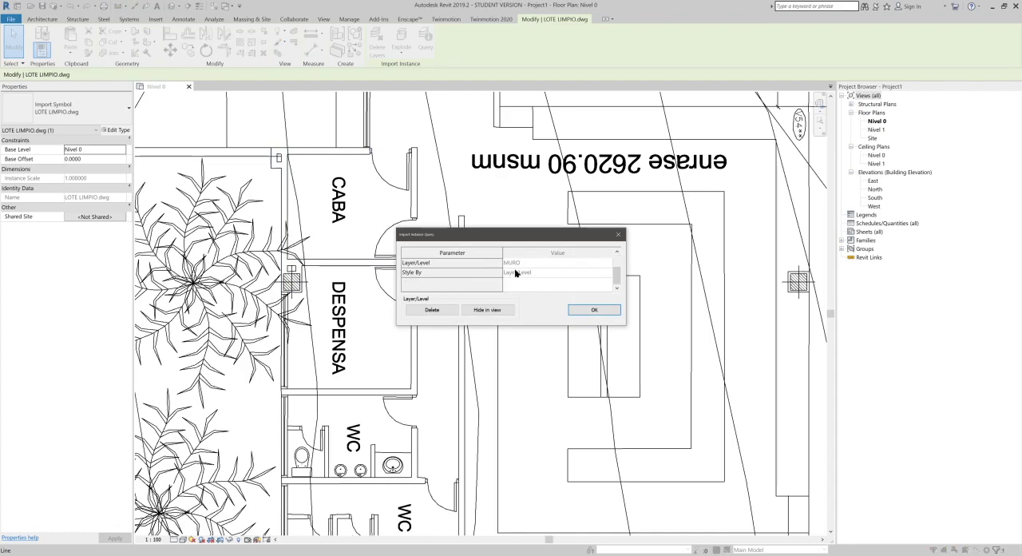
left_click(595, 310)
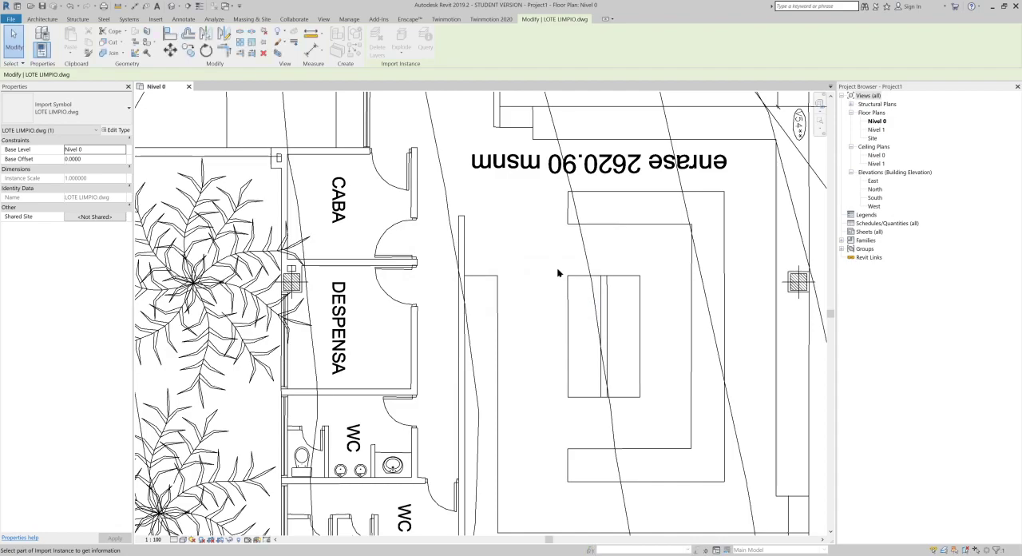
key("Escape")
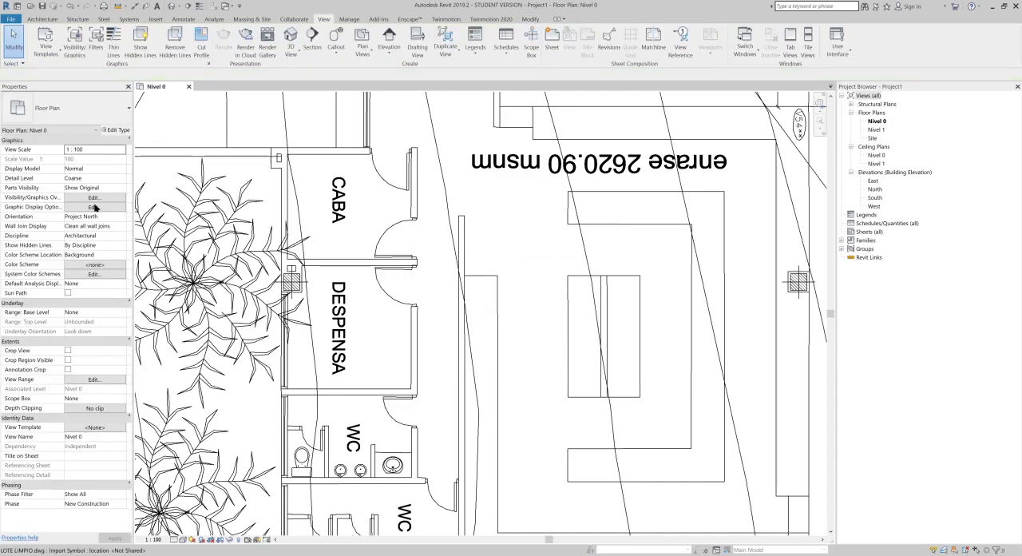
Step: Hide the MURO layer of LOTE LIMPIO.dwg in the Nivel 0 view and apply the override
left_click(94, 198)
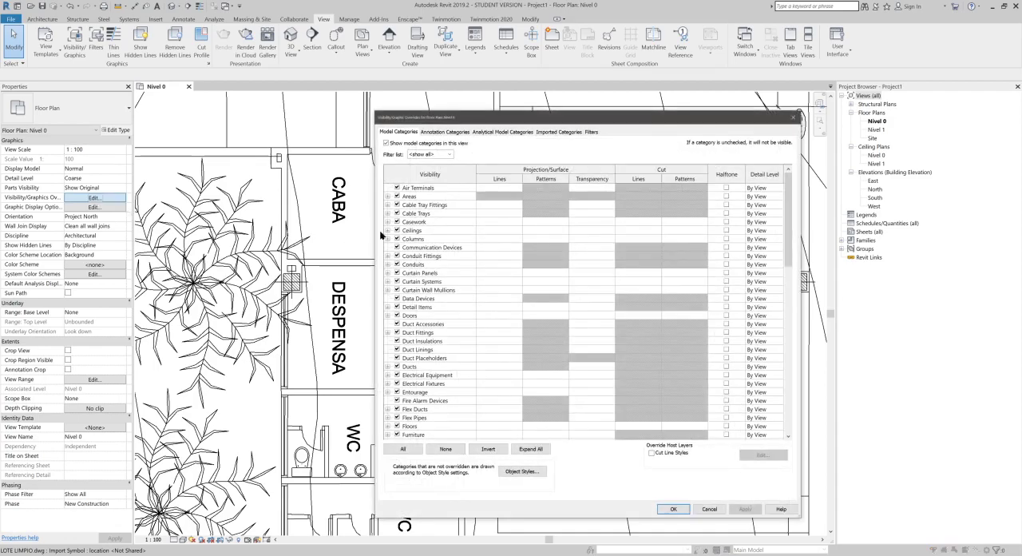
scroll(467, 288, "down", 8)
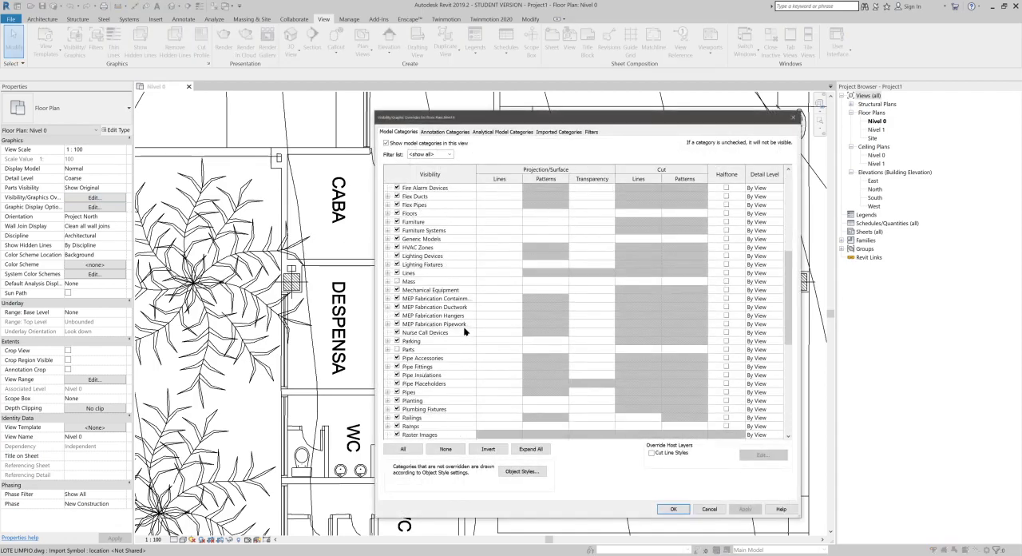
left_click(557, 131)
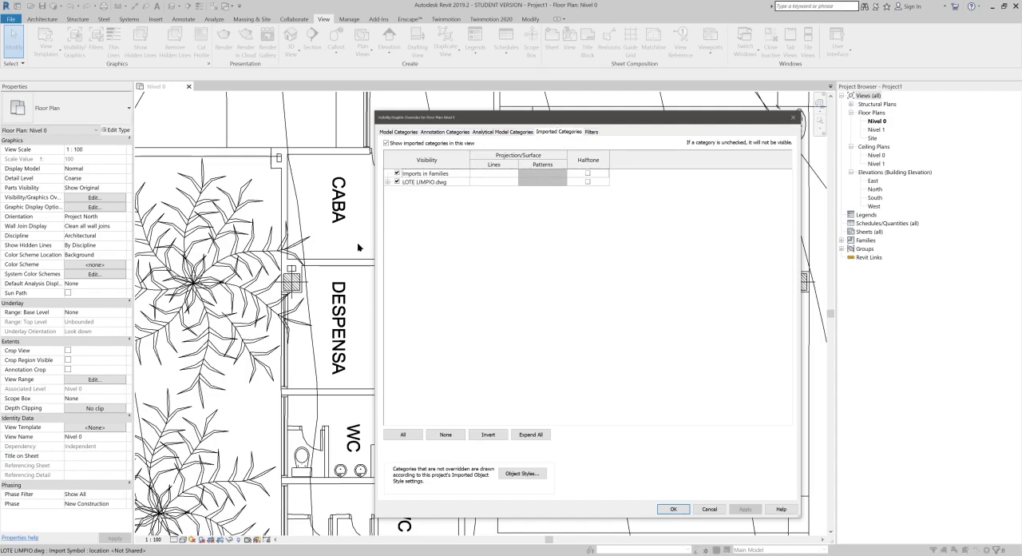
left_click(387, 182)
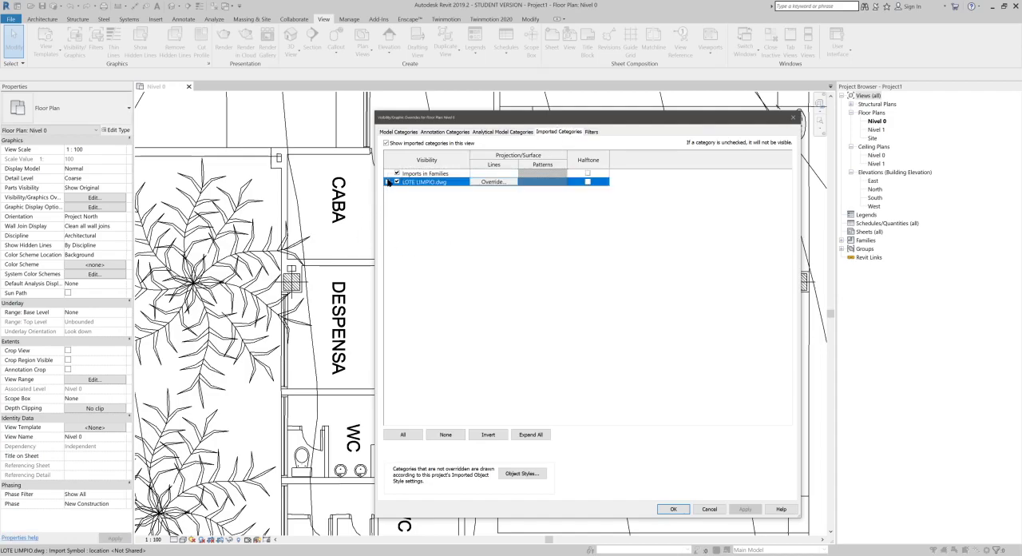
left_click(388, 182)
scroll(441, 279, "down", 8)
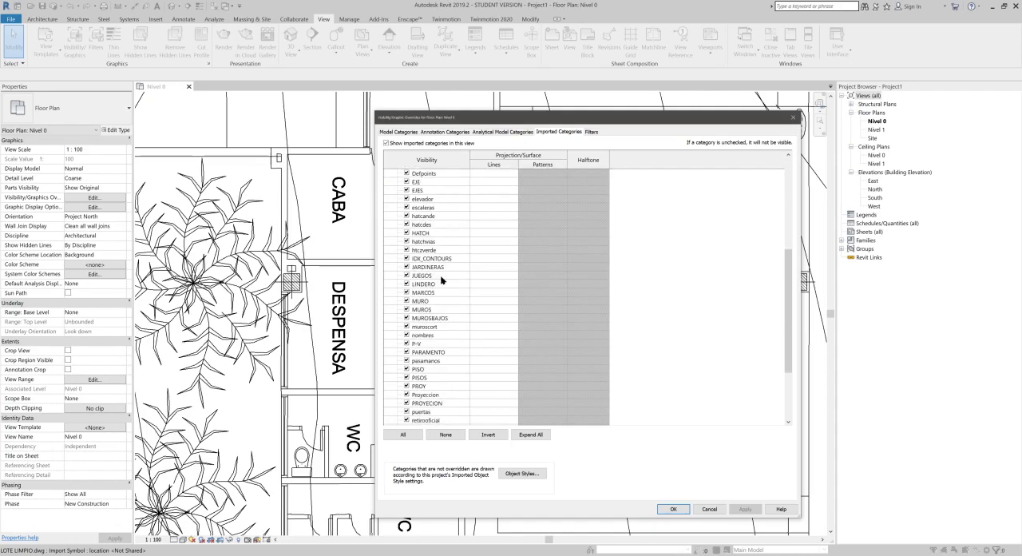
left_click(406, 301)
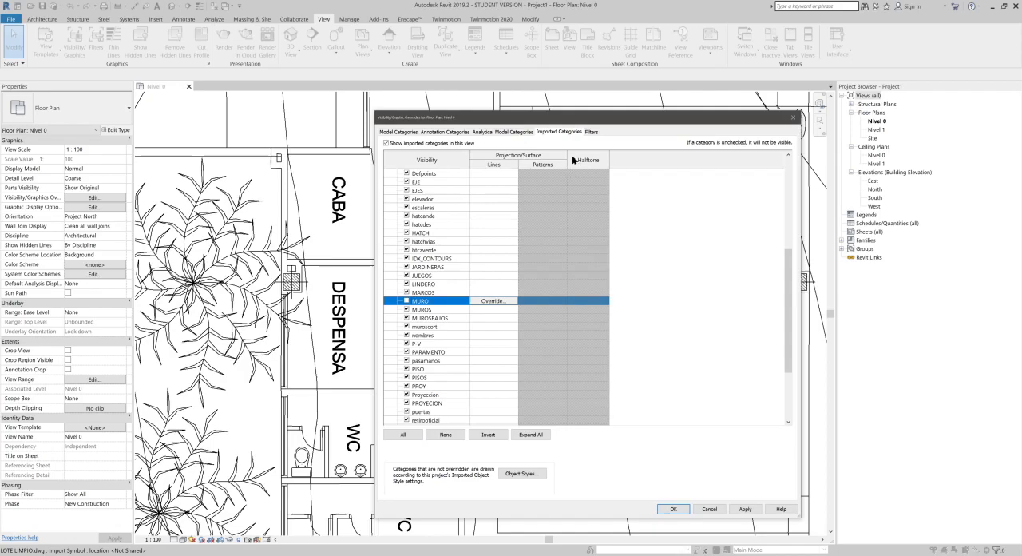
left_click_drag(587, 119, 730, 108)
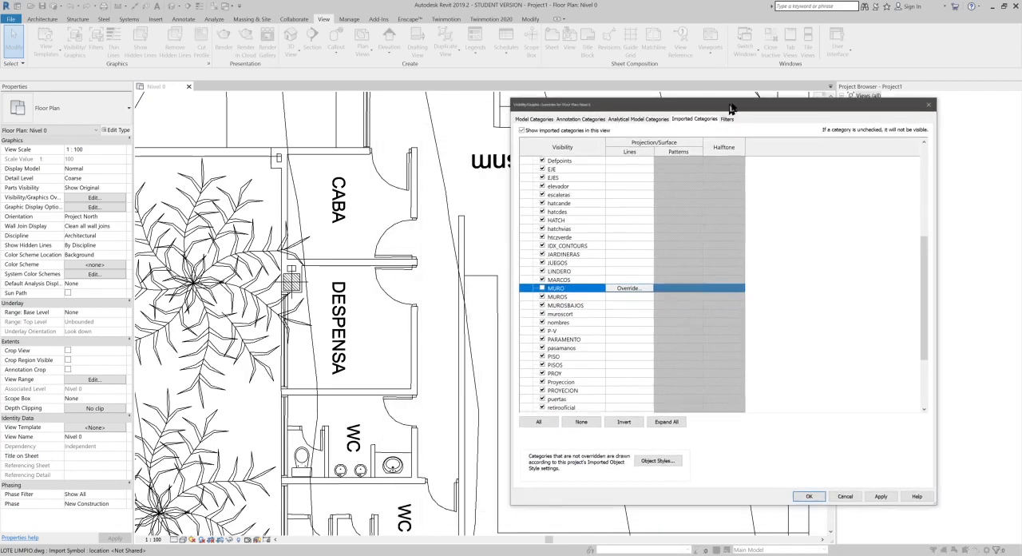
left_click(888, 497)
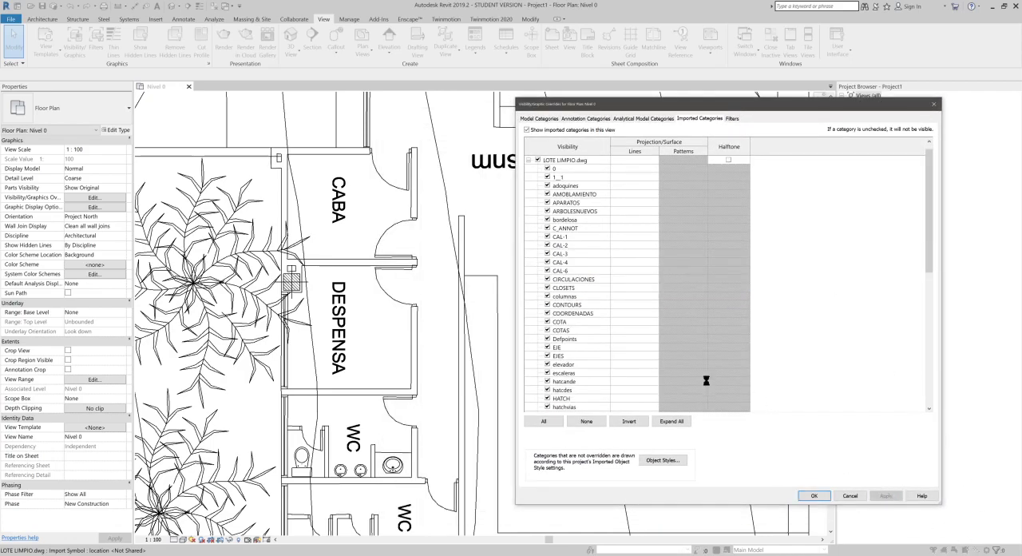
Step: Restore the visibility of the MURO layer of LOTE LIMPIO.dwg in the Nivel 0 view and apply the override
scroll(608, 305, "down", 2)
scroll(607, 304, "down", 2)
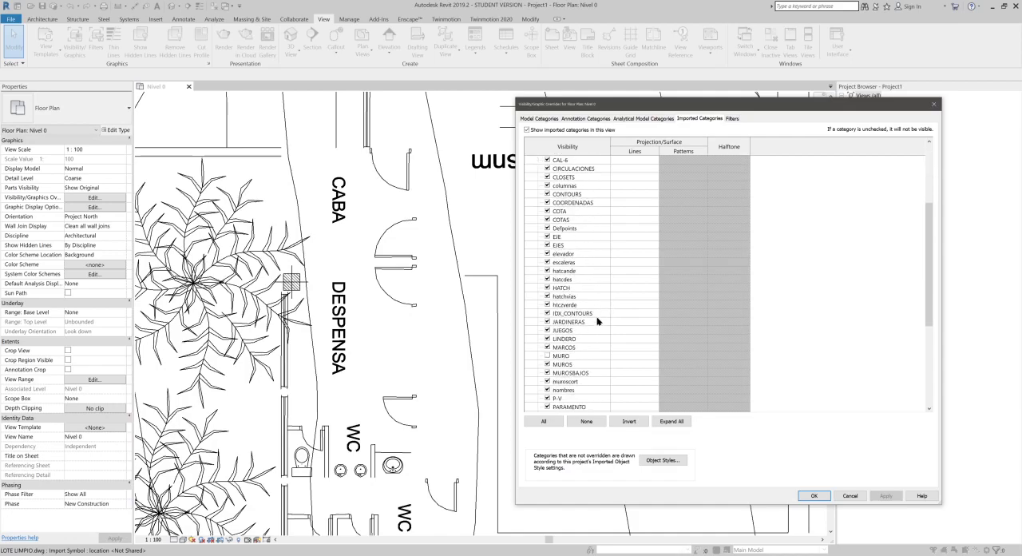
left_click(548, 357)
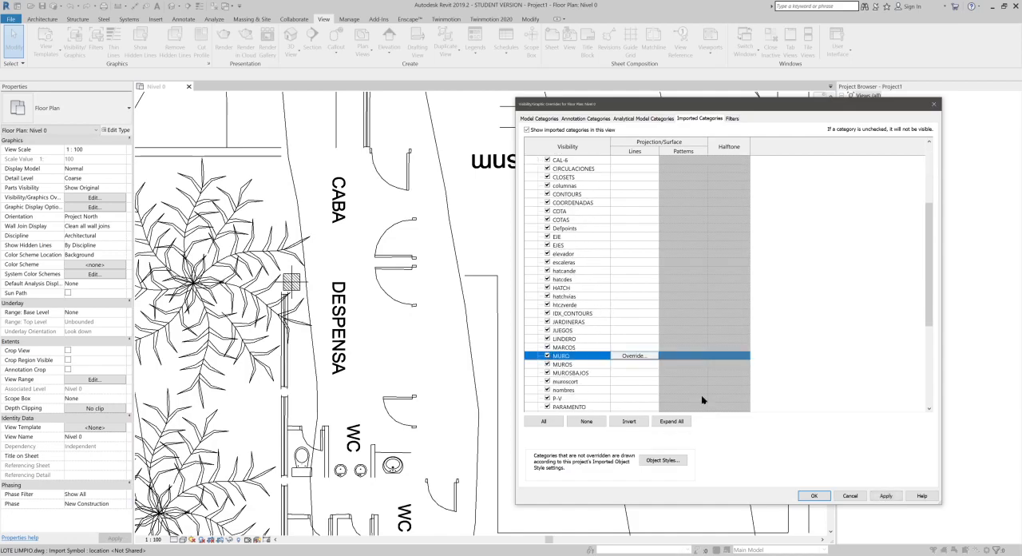
left_click(887, 497)
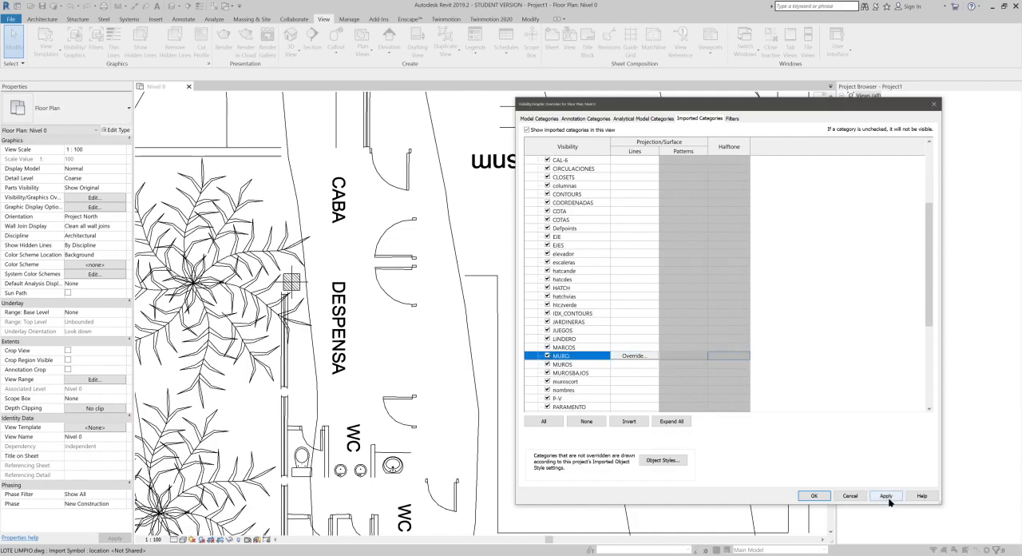
Step: Override the MURO layer's projection lines with the Overhead pattern and the dark red colour RGB 128-000-000
scroll(583, 351, "down", 3)
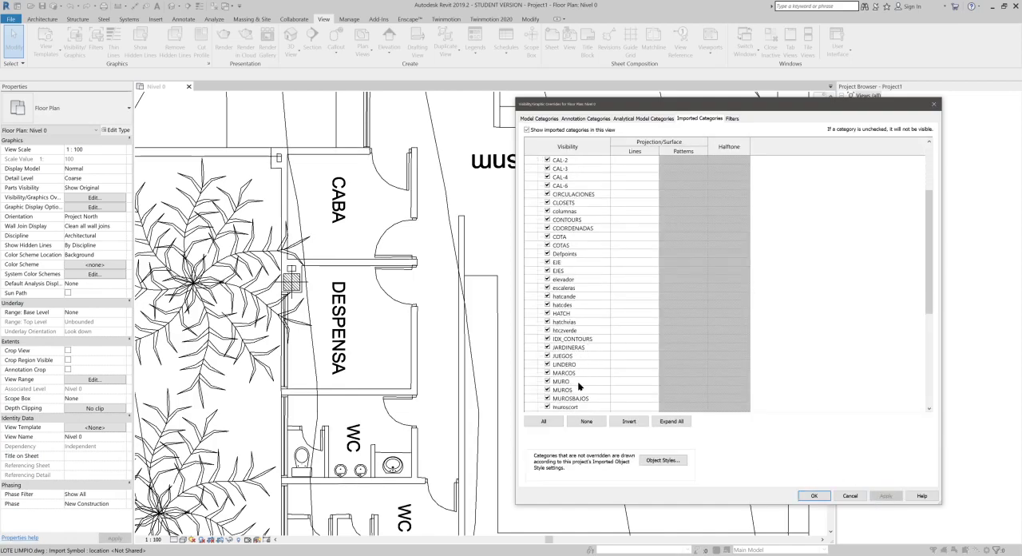
left_click(579, 383)
left_click(634, 382)
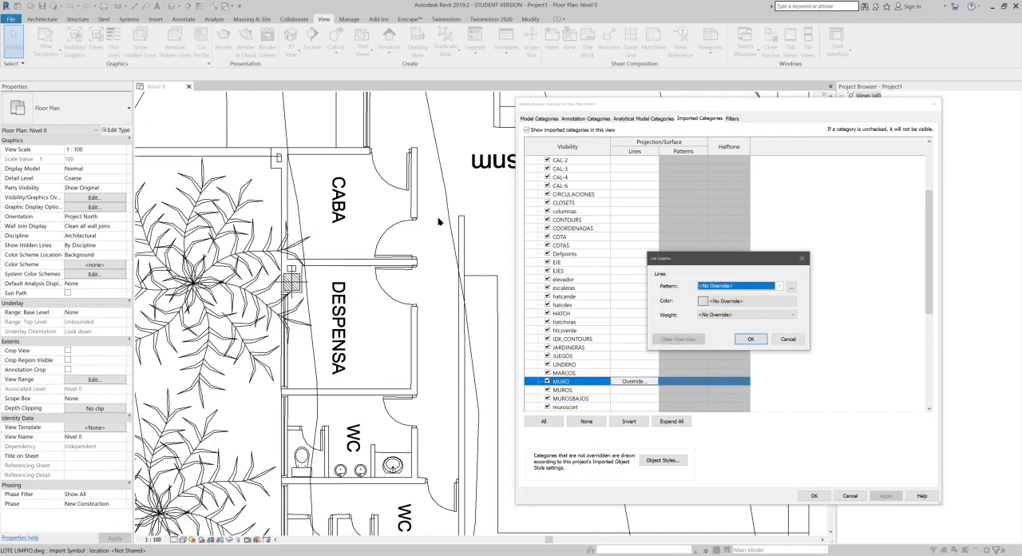
left_click(778, 286)
scroll(769, 458, "down", 2)
left_click(747, 495)
left_click(732, 303)
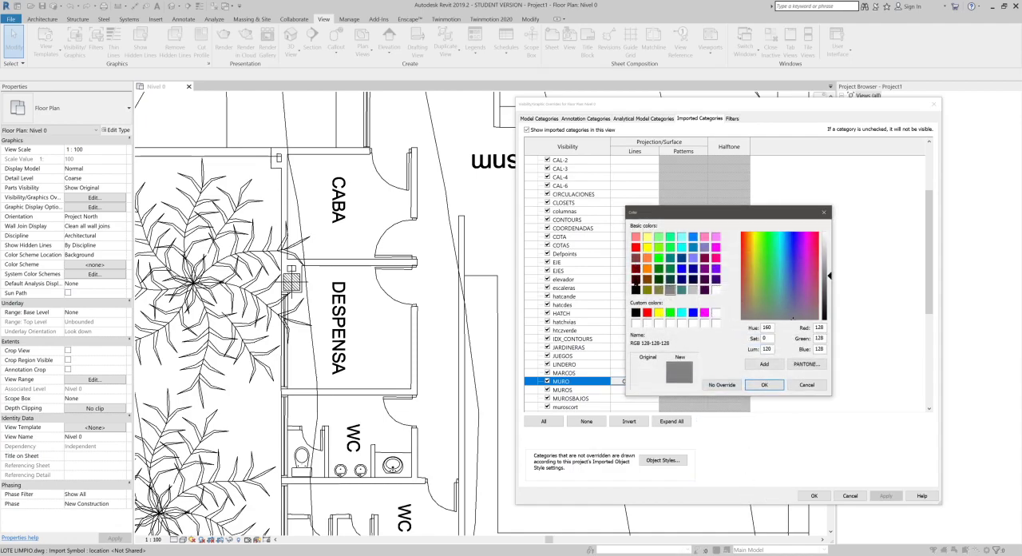
left_click(637, 270)
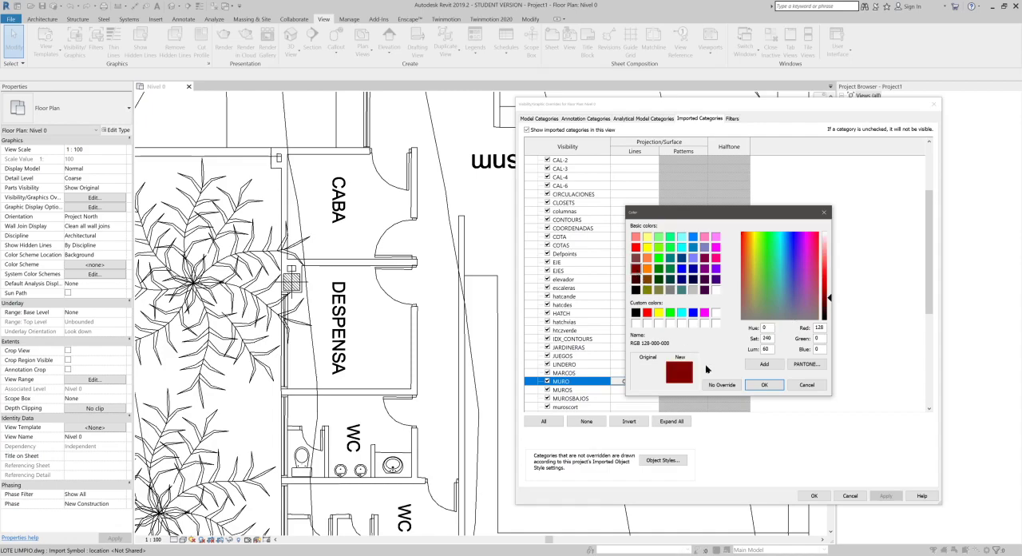
left_click(764, 384)
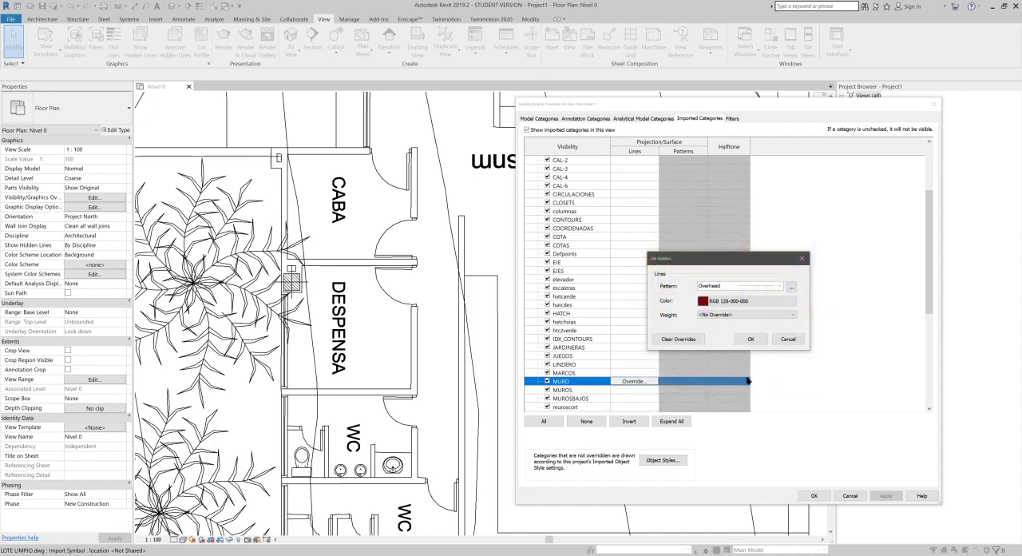
Step: Set the MURO layer's line weight override to 5, apply it and close the visibility overrides
left_click(742, 316)
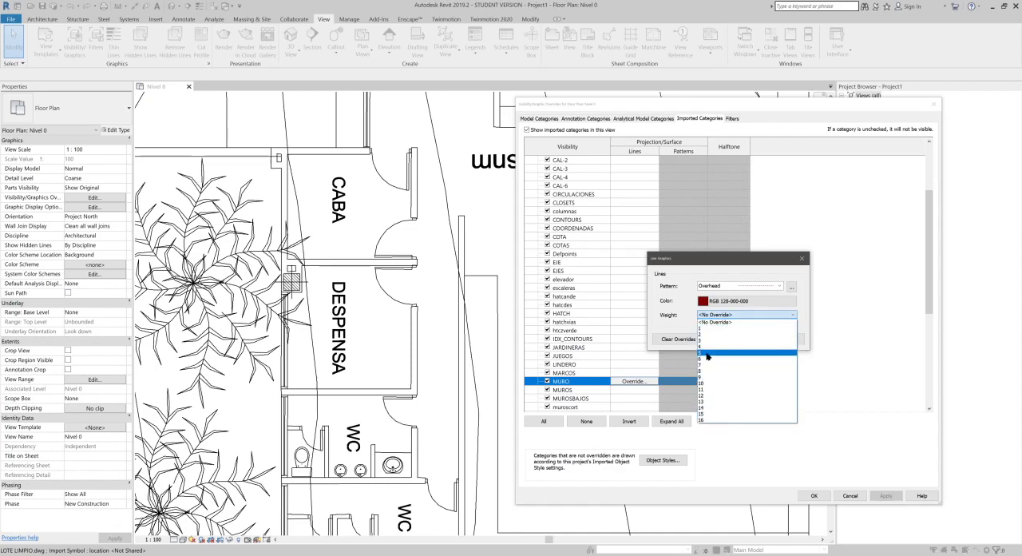
left_click(708, 353)
left_click(751, 339)
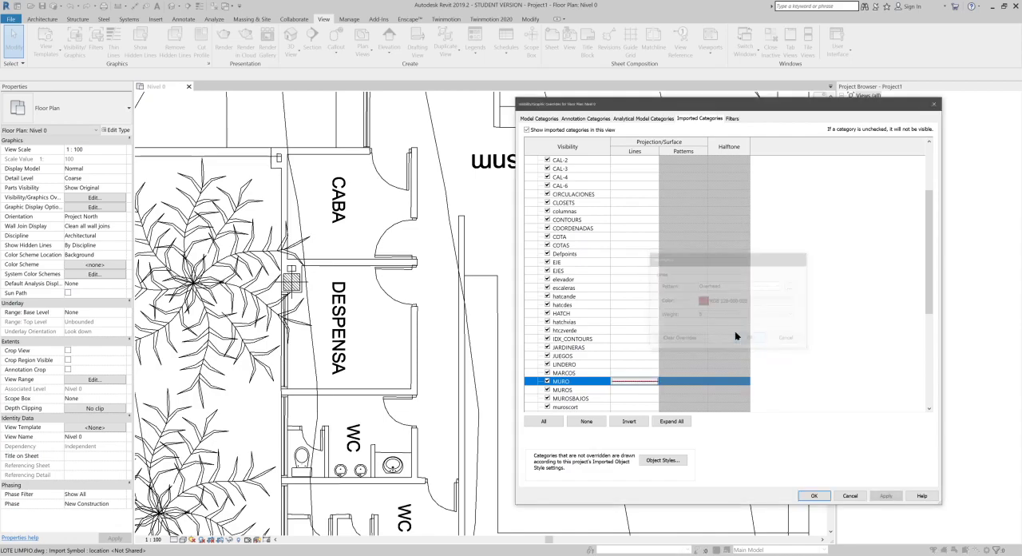
left_click(882, 495)
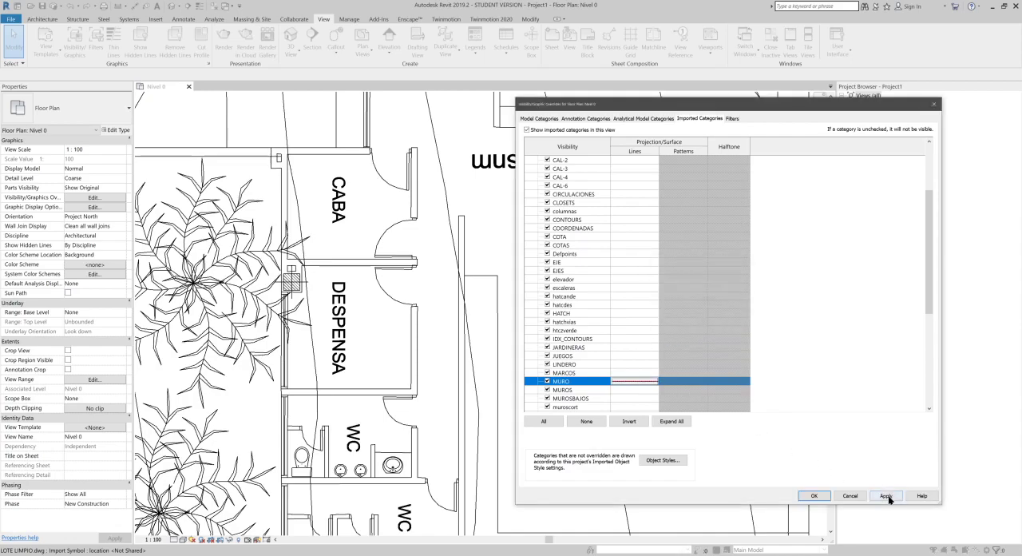
left_click(815, 495)
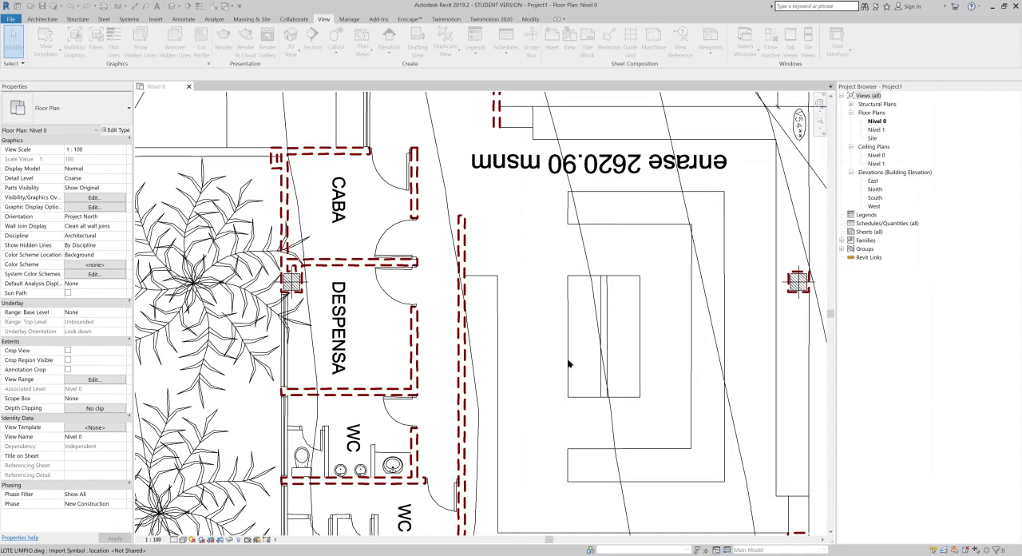
Step: Compare the wall lines of the linked drawing in Nivel 0 with those in the Site floor plan
scroll(568, 360, "down", 2)
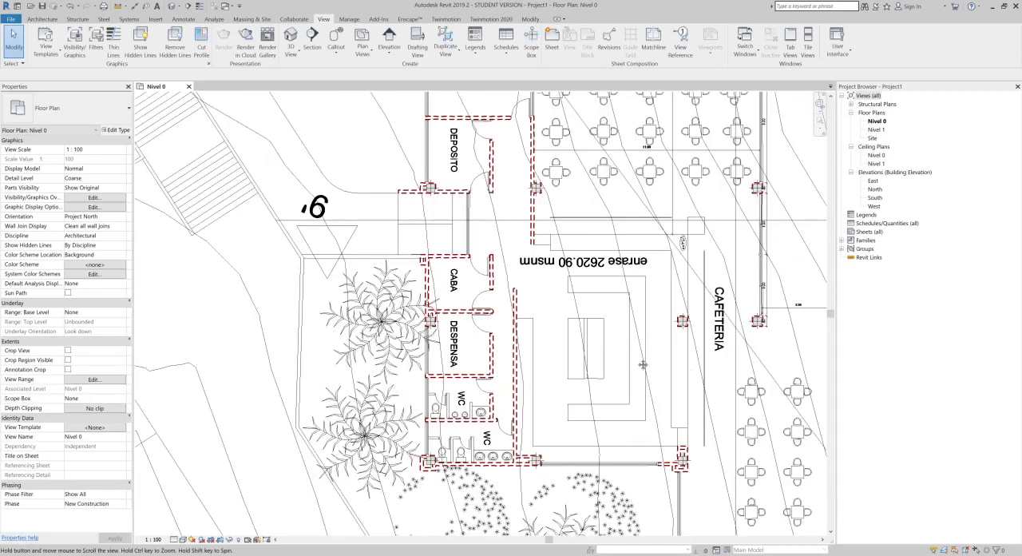
middle_click_drag(660, 158, 628, 267)
middle_click_drag(713, 284, 515, 282)
middle_click_drag(484, 336, 617, 281)
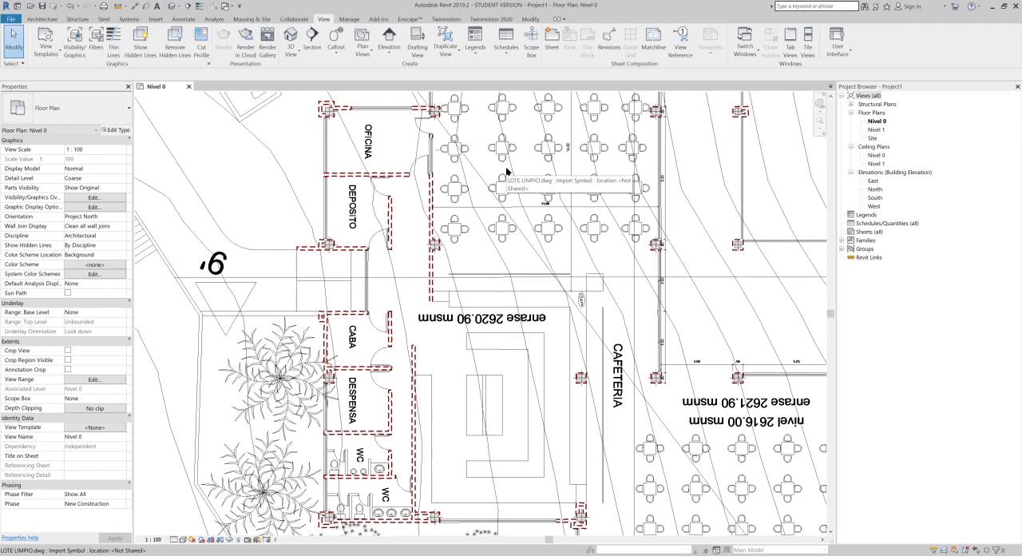
double_click(872, 139)
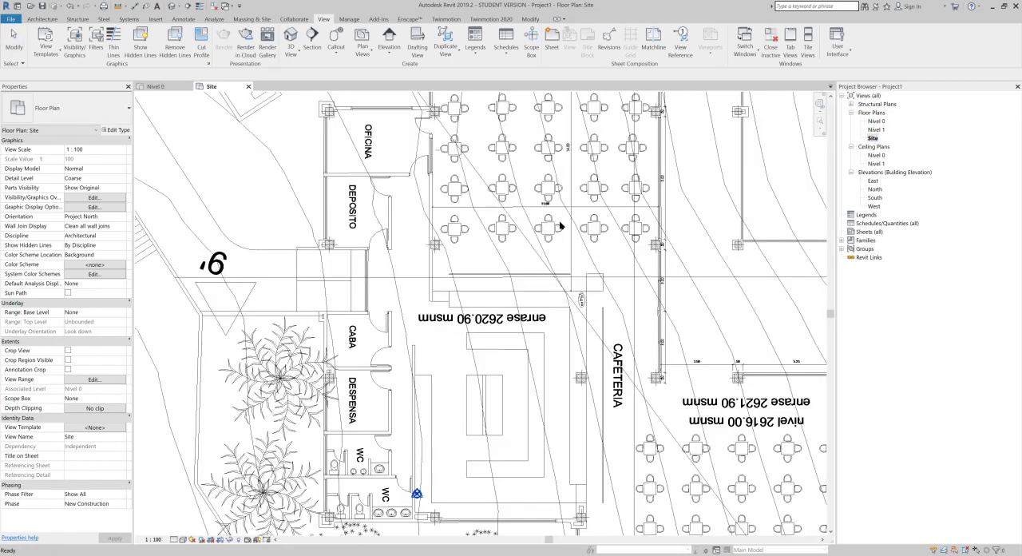
scroll(436, 266, "up", 2)
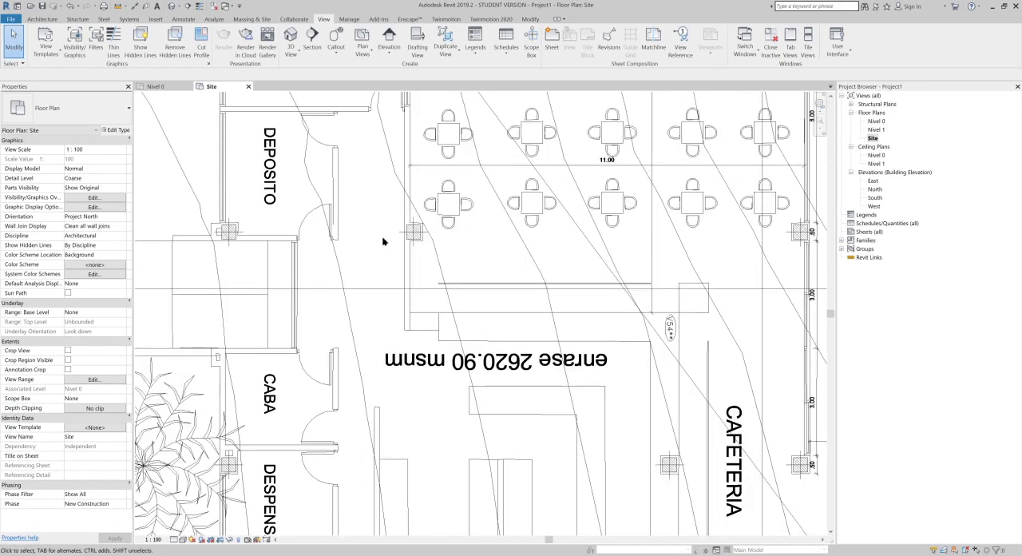
scroll(417, 220, "down", 2)
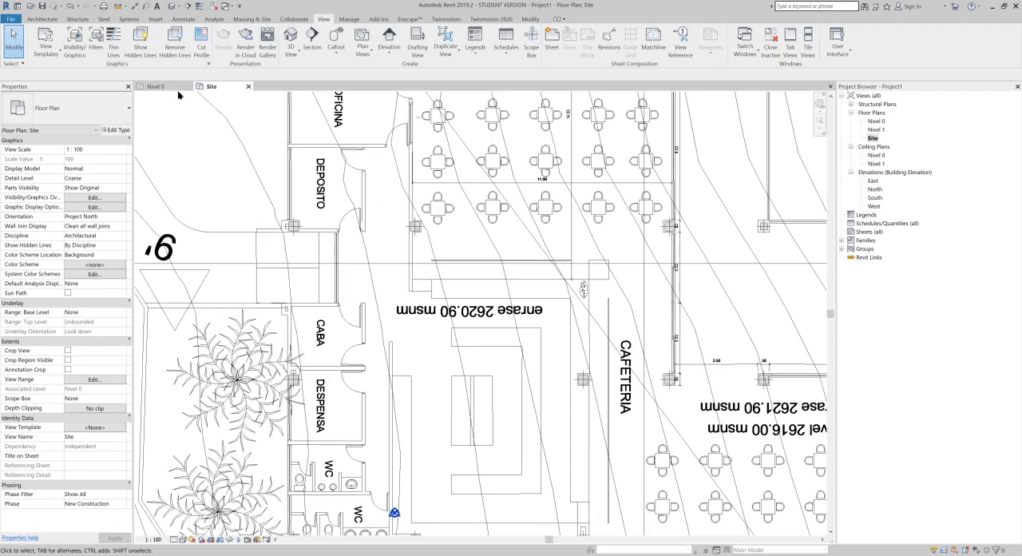
Step: Return to Nivel 0 and display the whole LOTE LIMPIO.dwg link in halftone
left_click(156, 87)
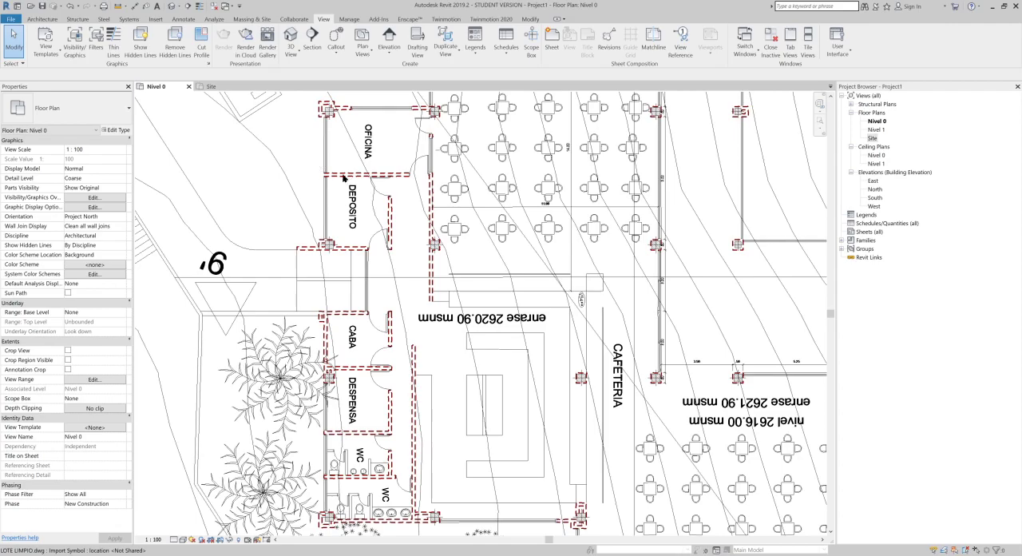
key("v")
key("g")
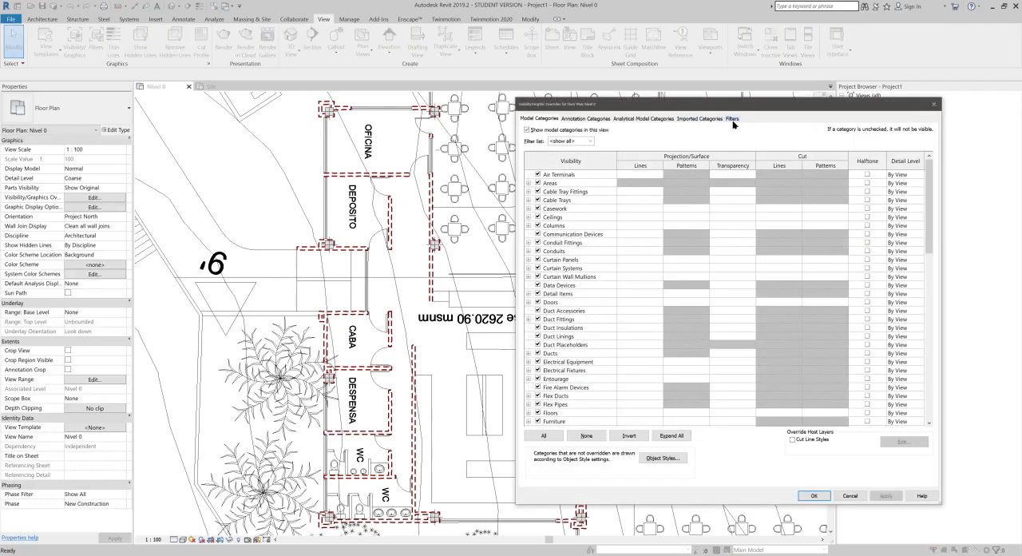
left_click(698, 119)
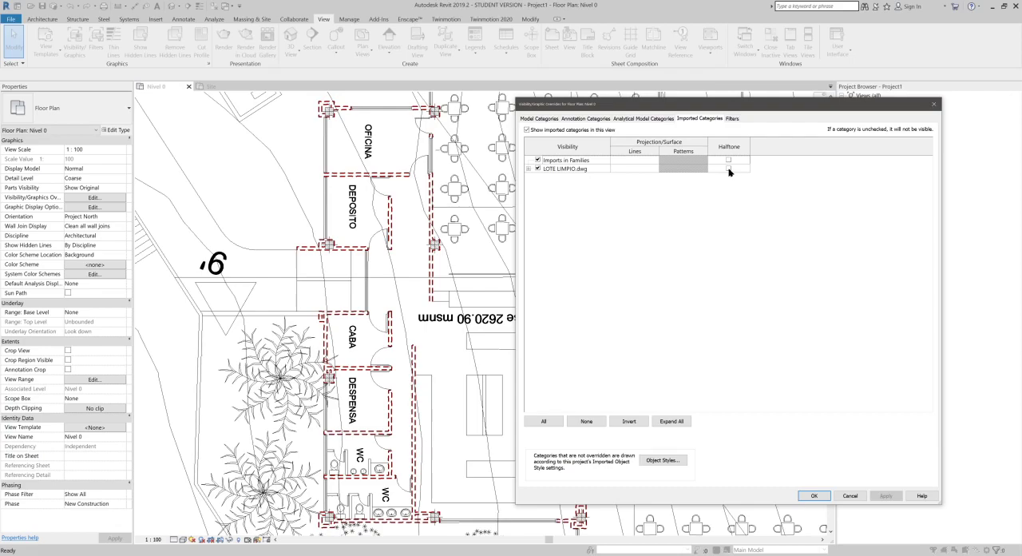
left_click(728, 169)
left_click(815, 496)
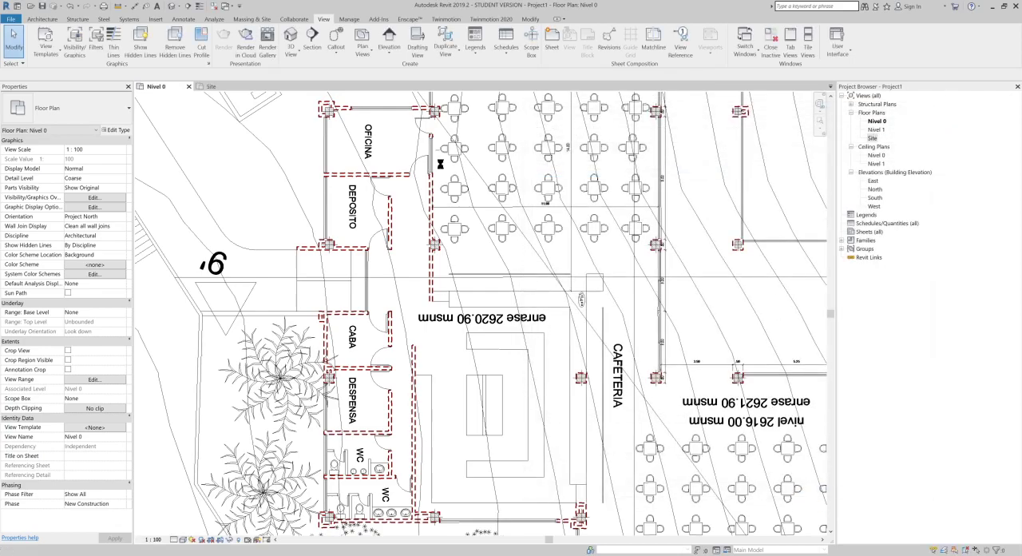
Step: Examine the halftone display of the linked drawing around the cafeteria, dining tables and patio in Nivel 0
middle_click_drag(654, 303, 500, 266)
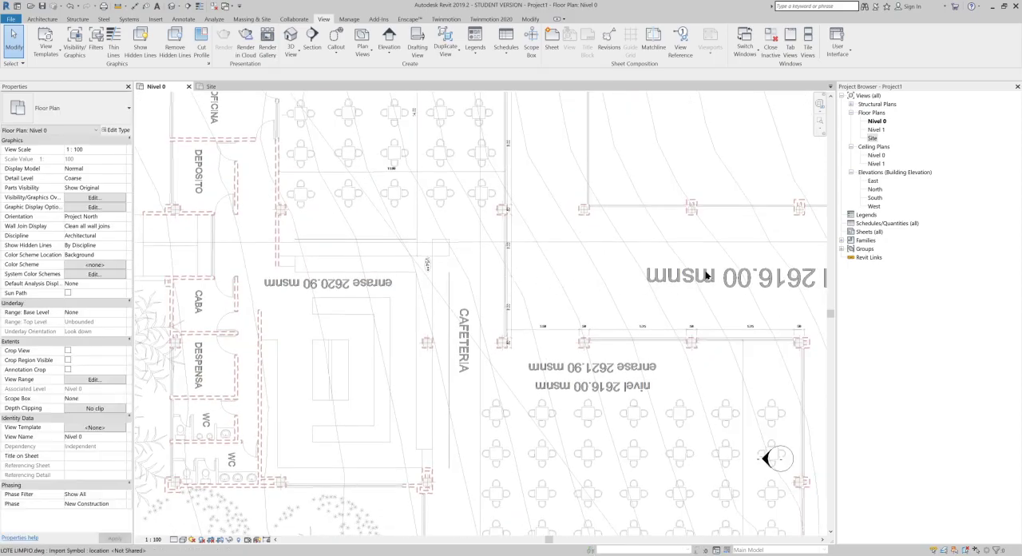
middle_click_drag(619, 290, 580, 133)
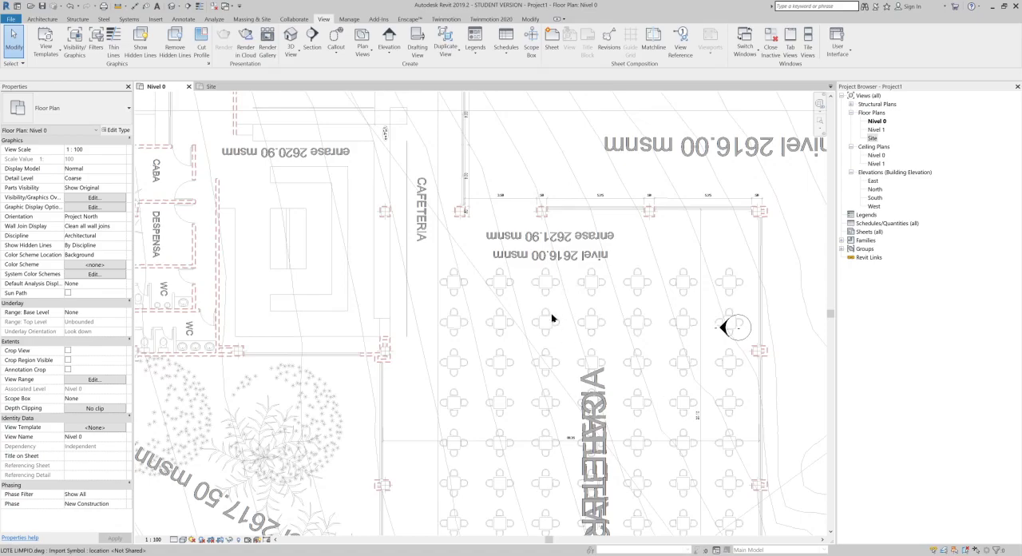
middle_click_drag(606, 338, 431, 267)
scroll(413, 351, "down", 3)
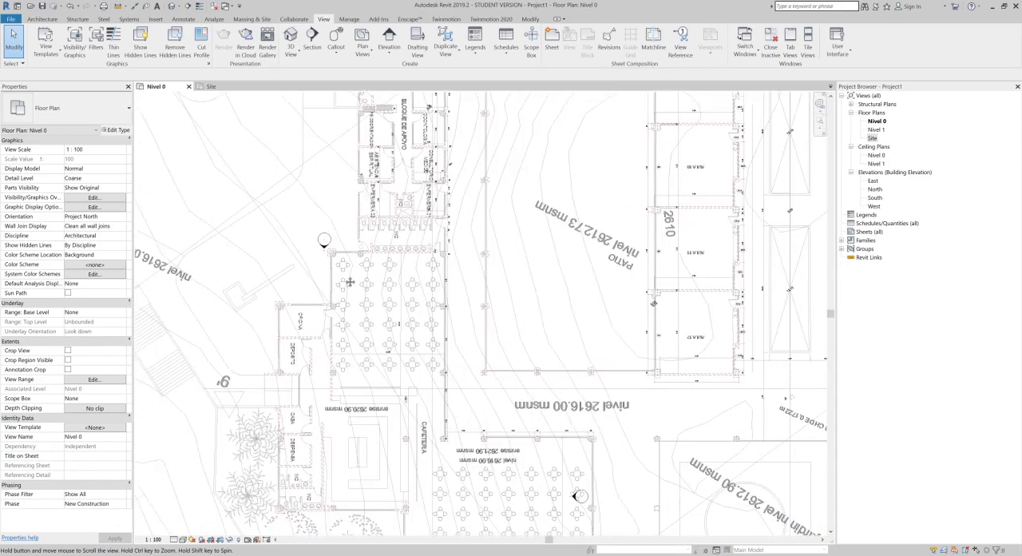
scroll(431, 267, "up", 4)
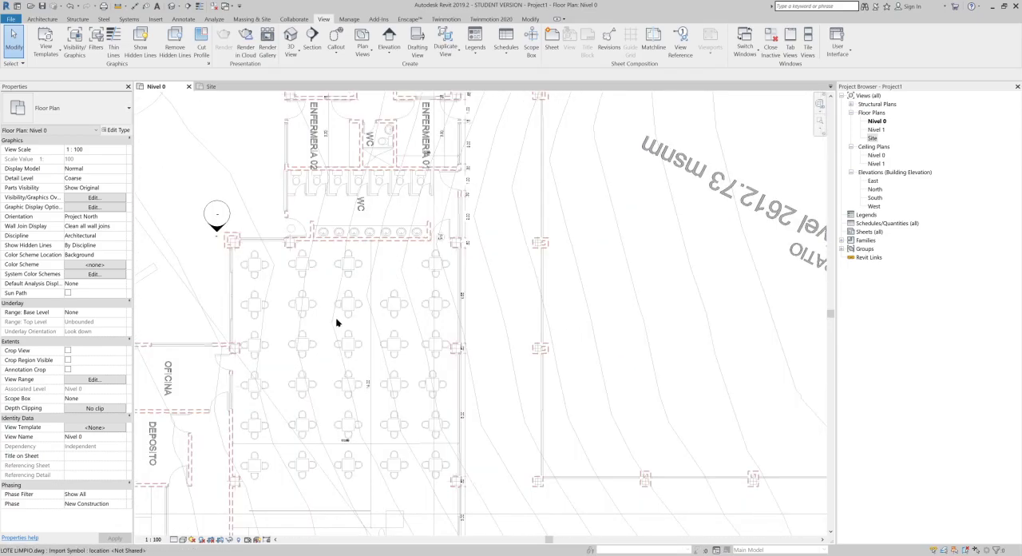
middle_click_drag(336, 324, 429, 305)
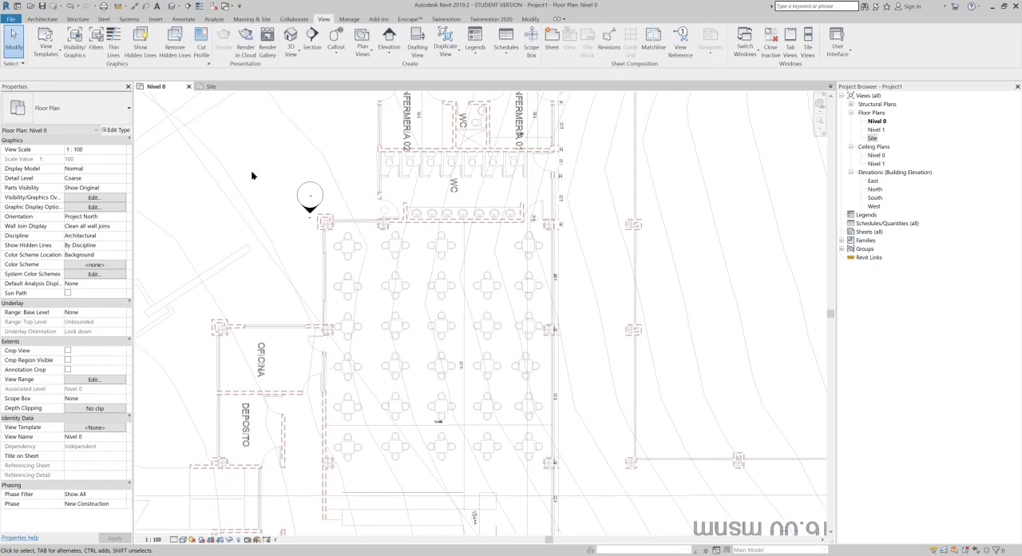
scroll(253, 166, "up", 2)
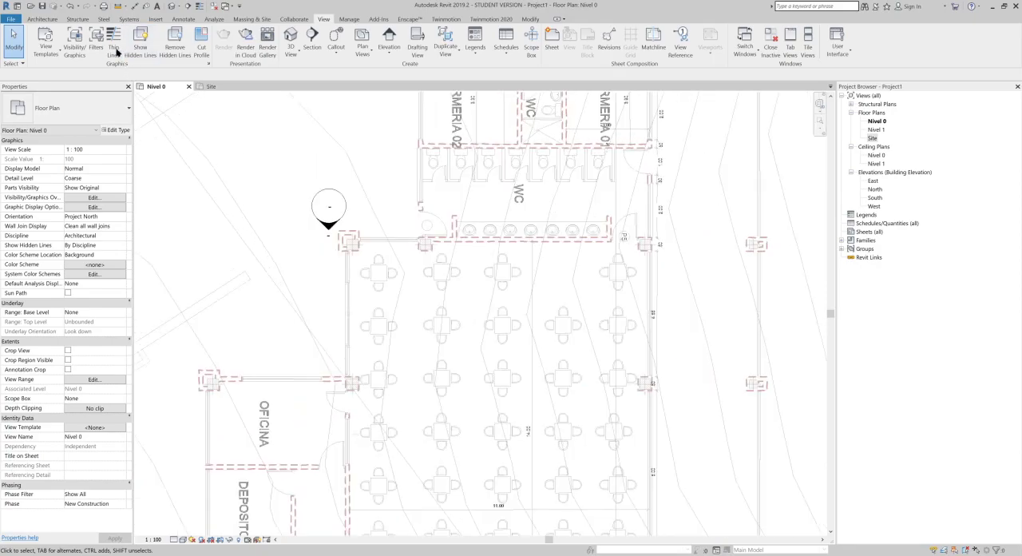
Step: Draw a vertical trial wall about 6.2 m long over the halftone drawing, starting at the dining area's column beside the P5 label
left_click(41, 18)
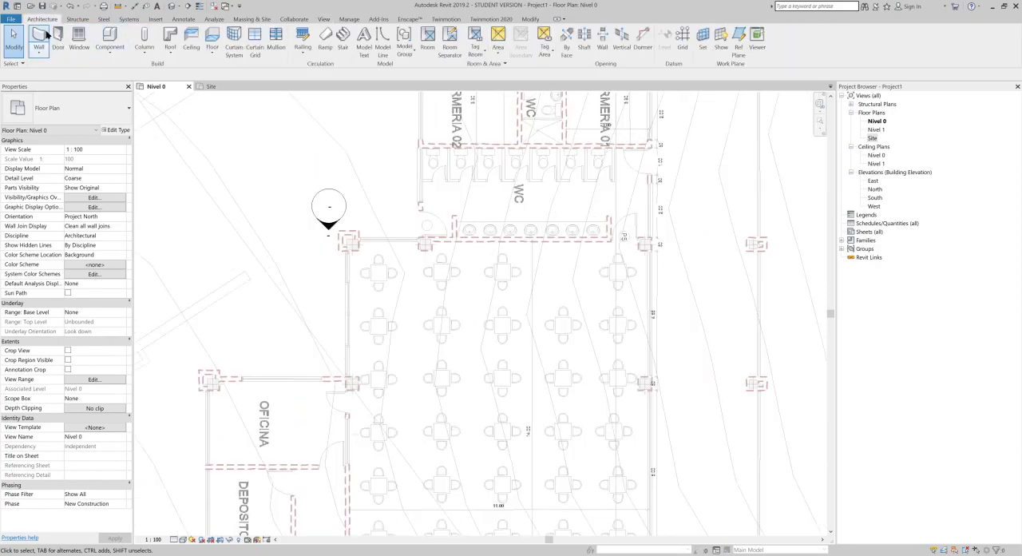
left_click(40, 36)
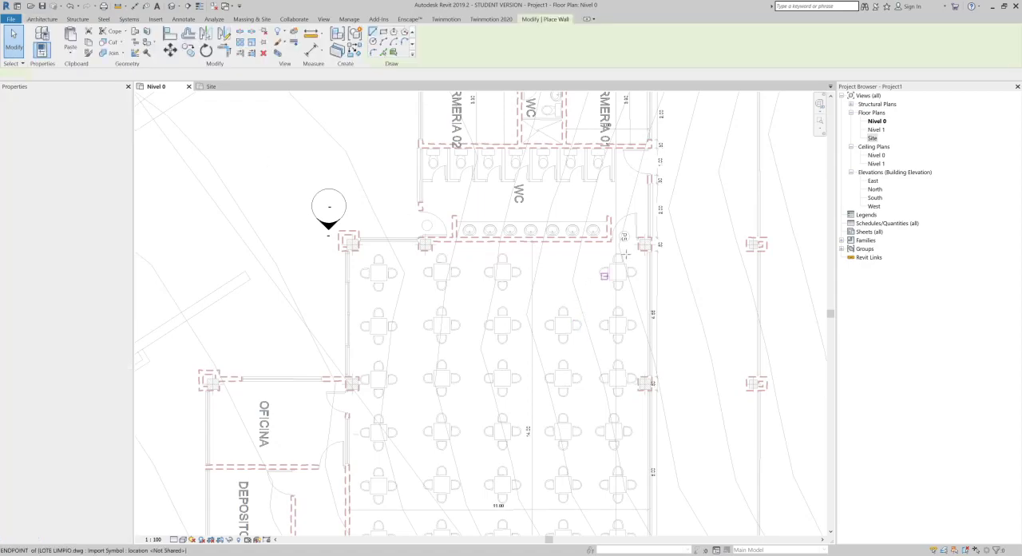
left_click(648, 243)
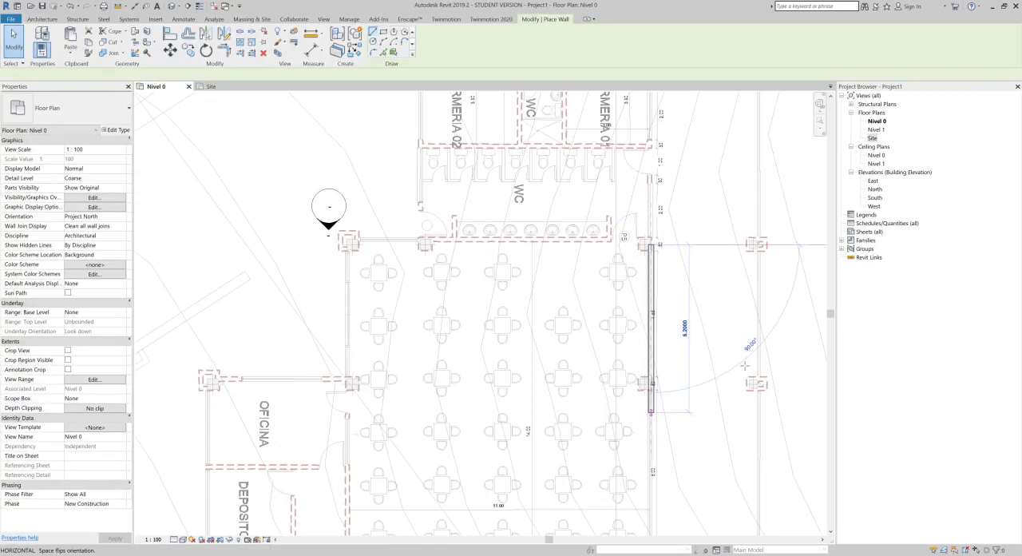
left_click(685, 303)
scroll(684, 296, "up", 1)
key("Escape")
key("Escape")
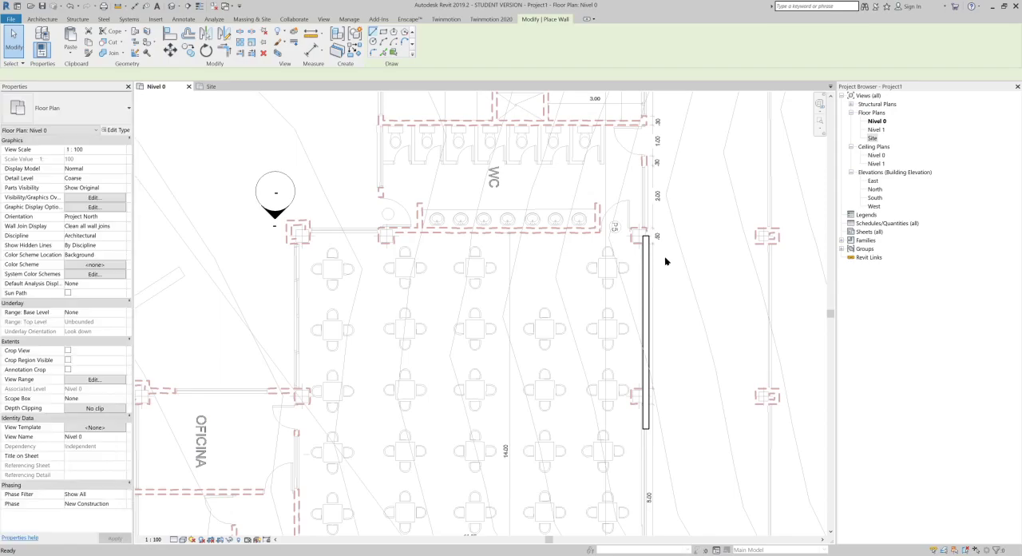
Step: Delete the trial wall beside the dining area
left_click(649, 264)
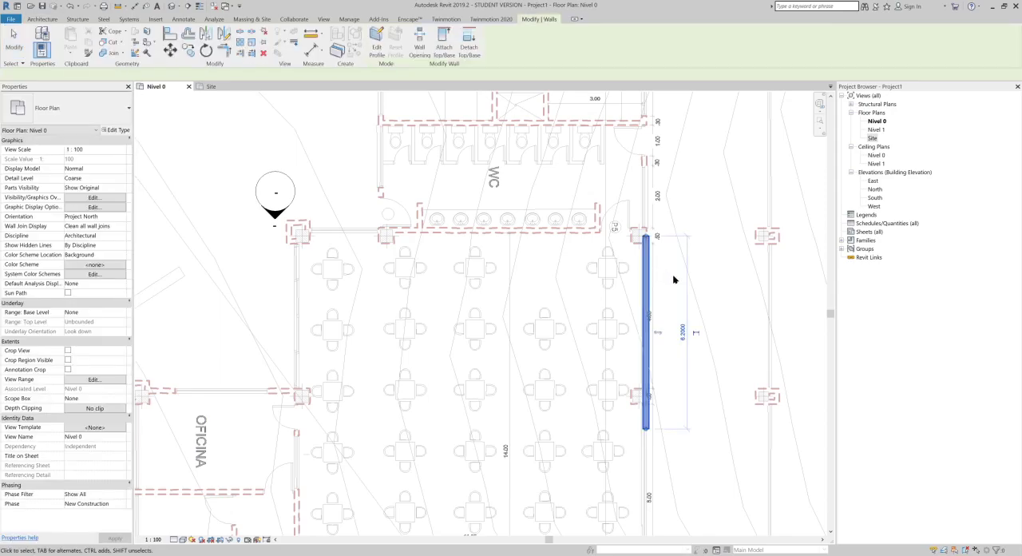
key("Delete")
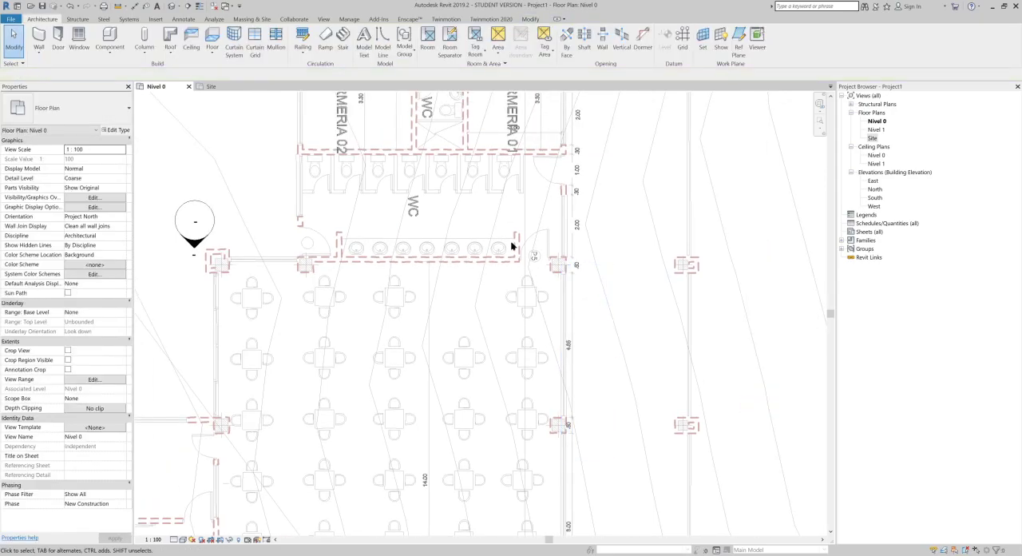
middle_click_drag(400, 252, 380, 322)
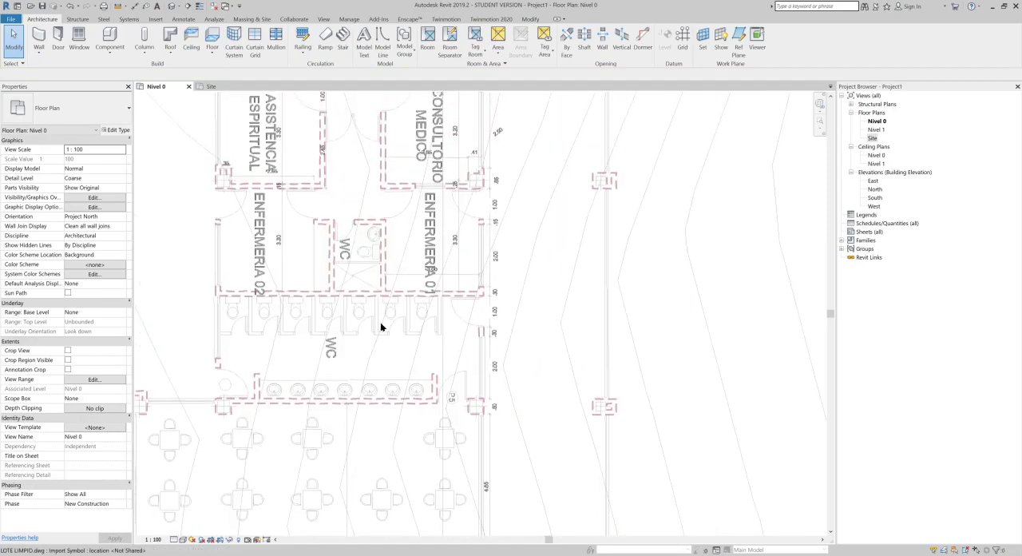
scroll(380, 316, "down", 7)
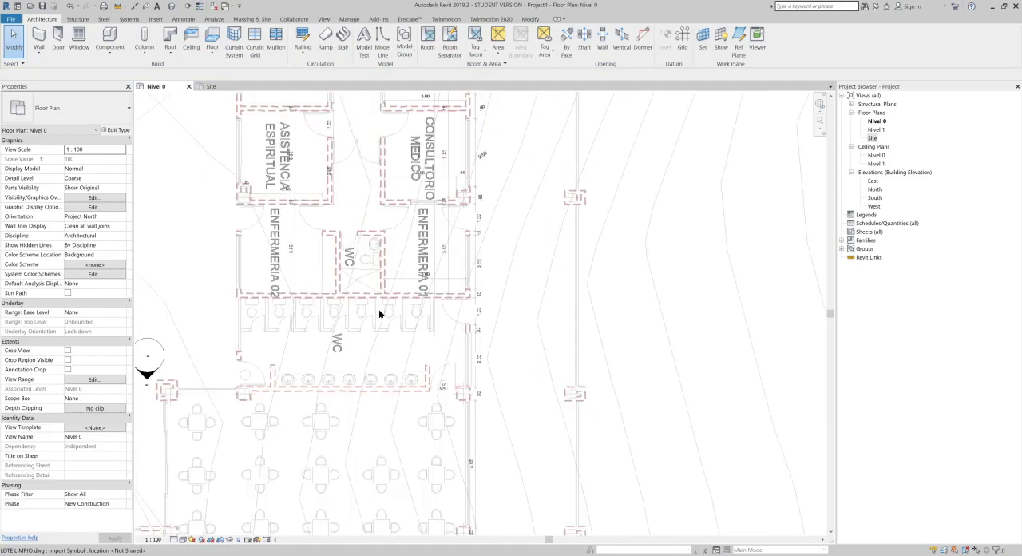
scroll(580, 298, "down", 1)
middle_click_drag(580, 298, 506, 232)
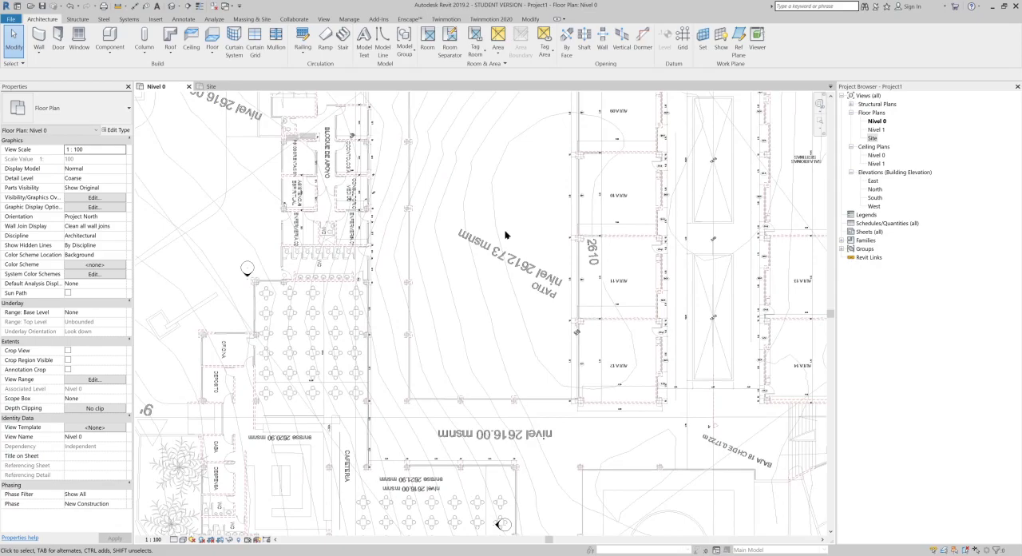
middle_click_drag(440, 234, 368, 218)
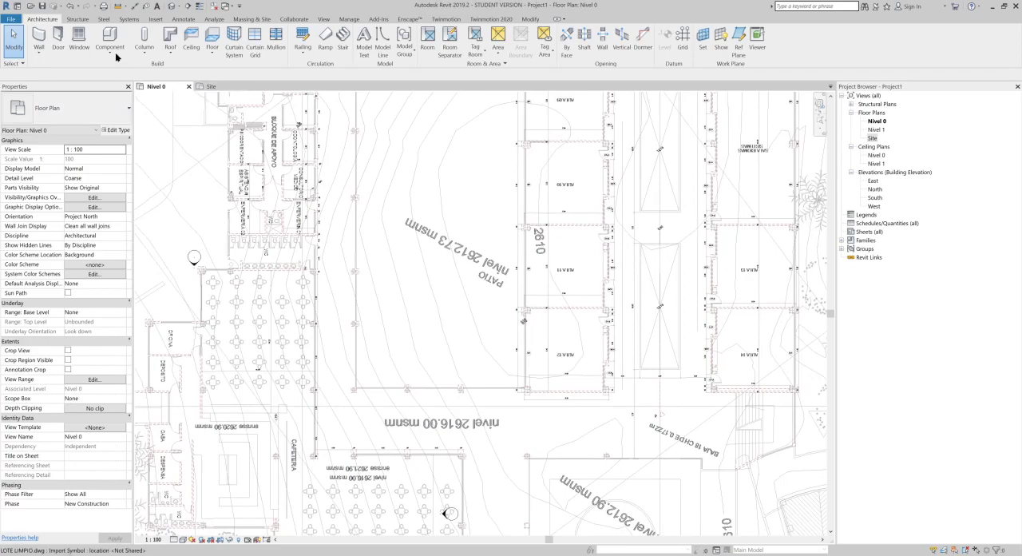
middle_click_drag(468, 262, 454, 266)
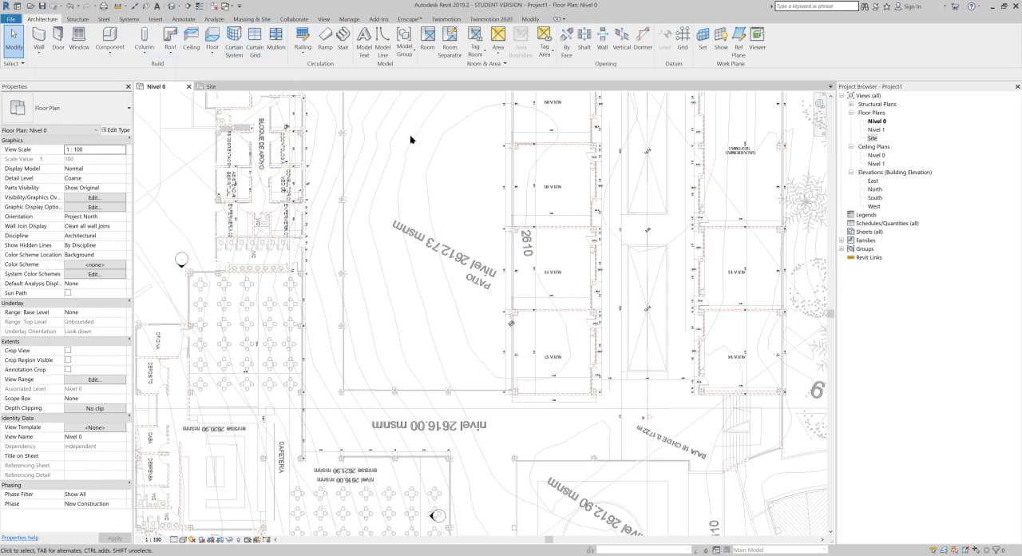
Step: Open the project's default 3D view and show it under the 3D Views in the project's view list
left_click(323, 19)
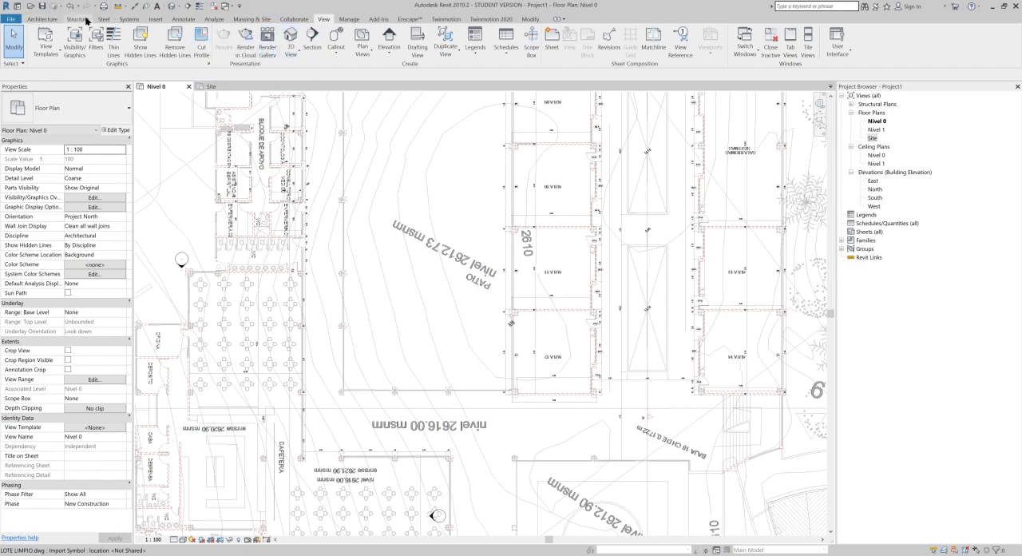
left_click(175, 5)
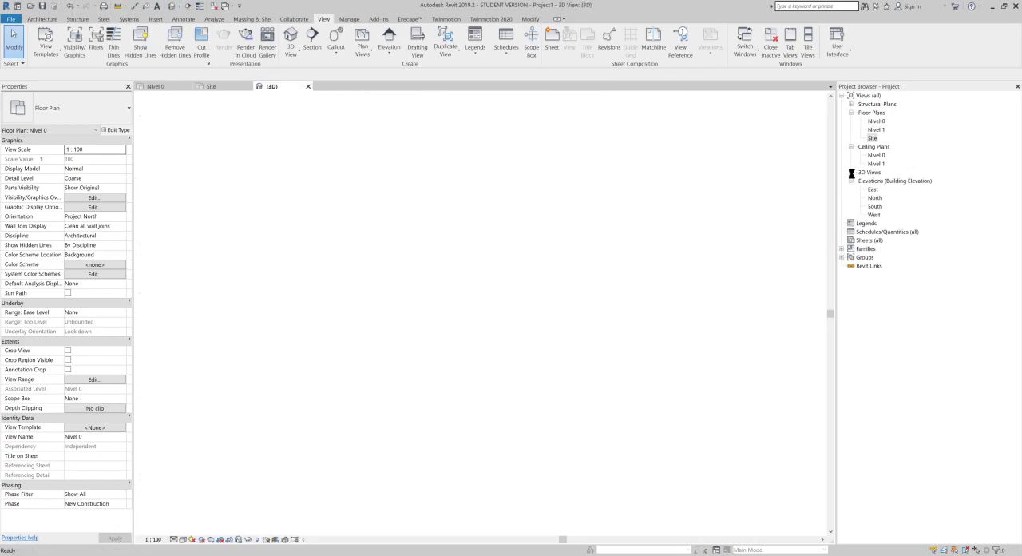
left_click(851, 172)
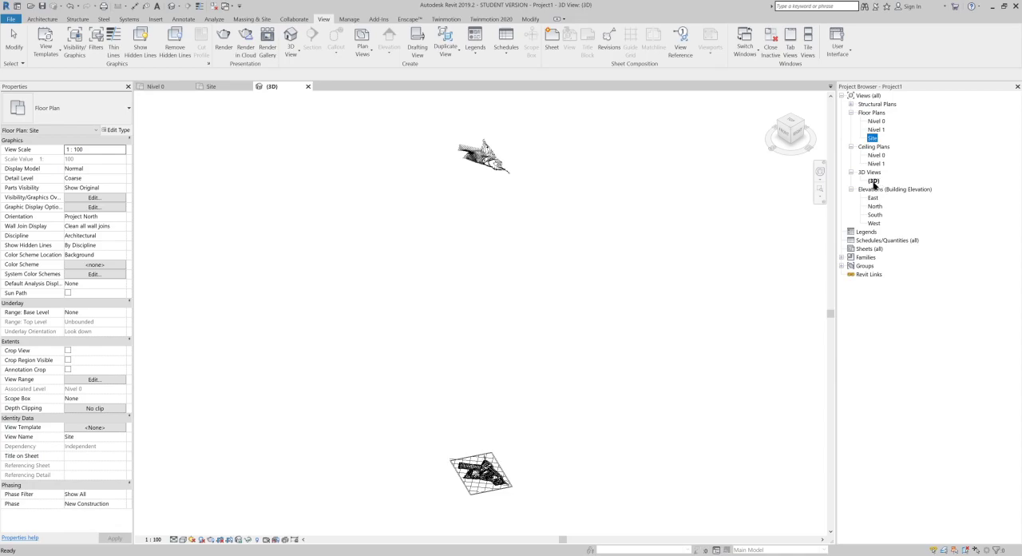
Step: Examine the flat site plan of the LOTE LIMPIO.dwg link in the 3D view, including its buildings, trees and grid
scroll(510, 439, "up", 4)
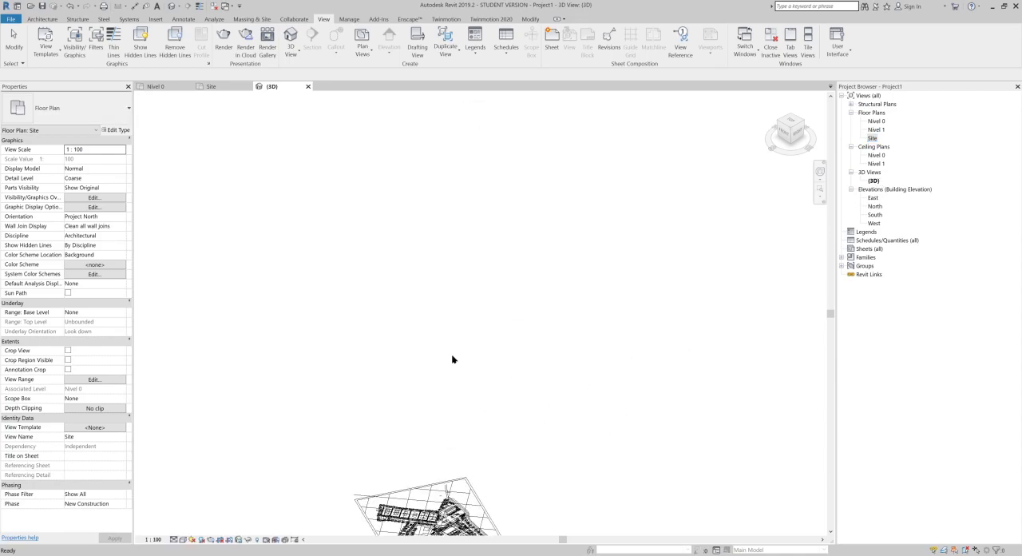
scroll(446, 492, "up", 4)
middle_click_drag(483, 464, 498, 321)
scroll(511, 222, "down", 3)
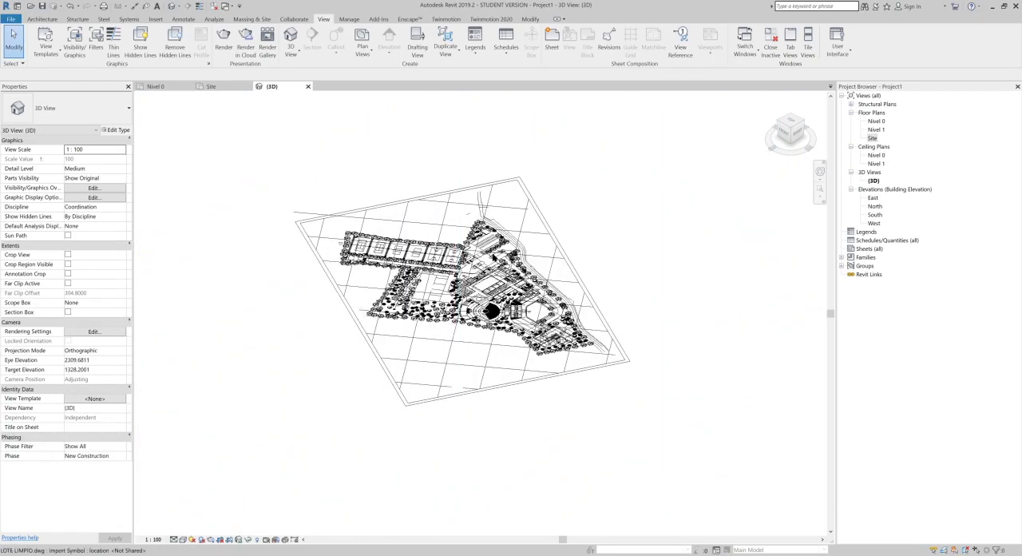
scroll(553, 270, "up", 6)
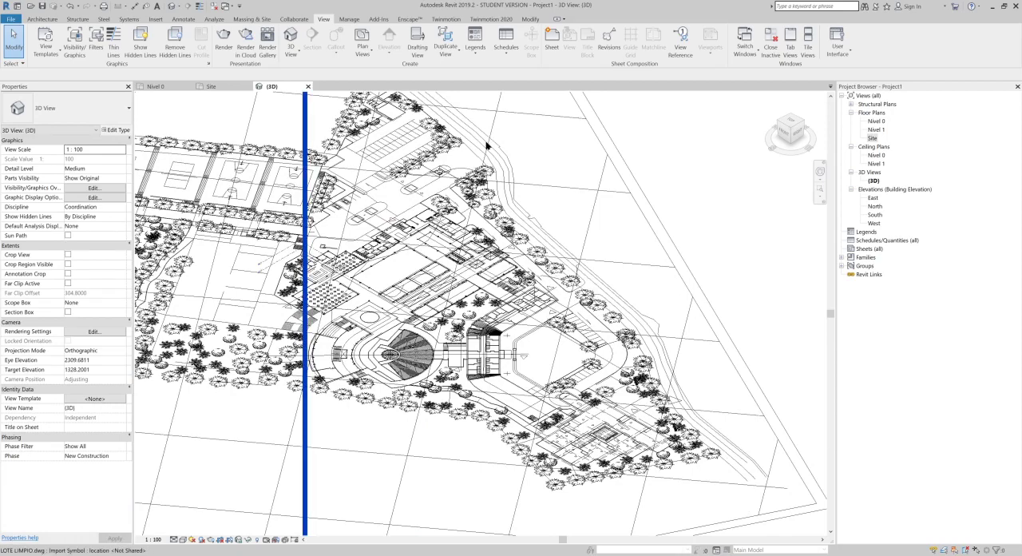
scroll(487, 144, "down", 5)
scroll(360, 126, "down", 3)
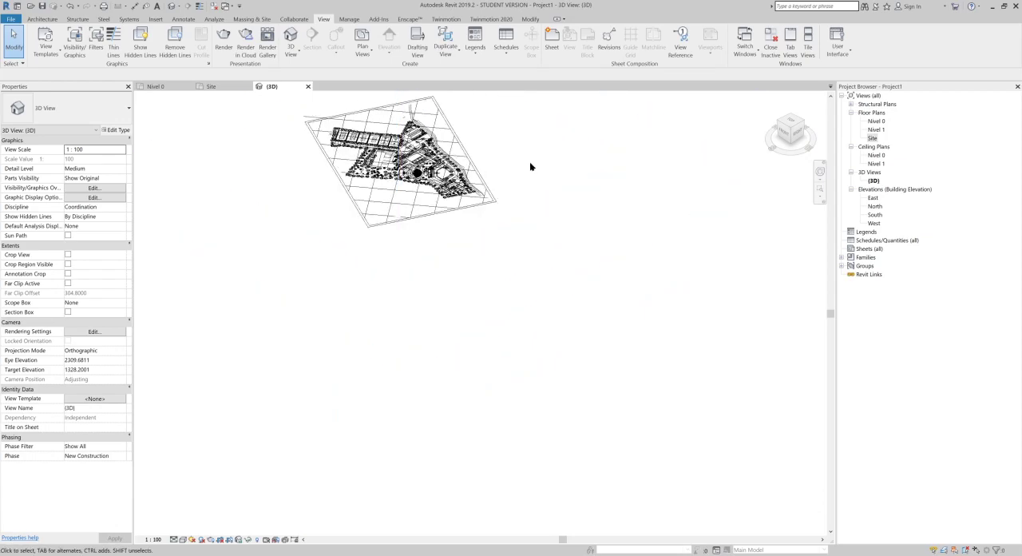
middle_click_drag(536, 210, 528, 370)
scroll(459, 266, "down", 2)
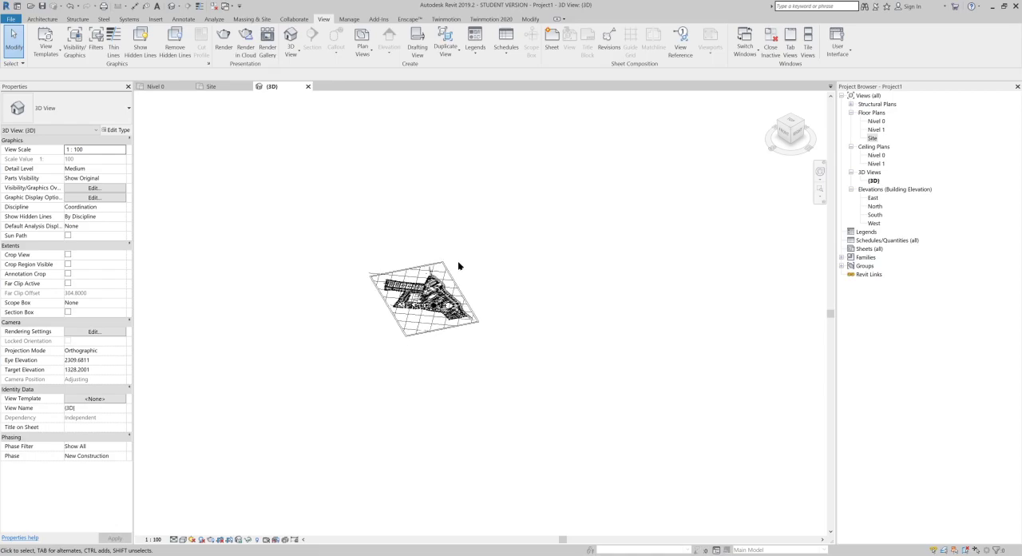
Step: Examine the linked drawing's contour lines that lie at their real elevations high above the flat plan
scroll(535, 260, "down", 3)
middle_click_drag(538, 209, 491, 256)
middle_click_drag(481, 299, 484, 269, "shift")
scroll(475, 191, "up", 3)
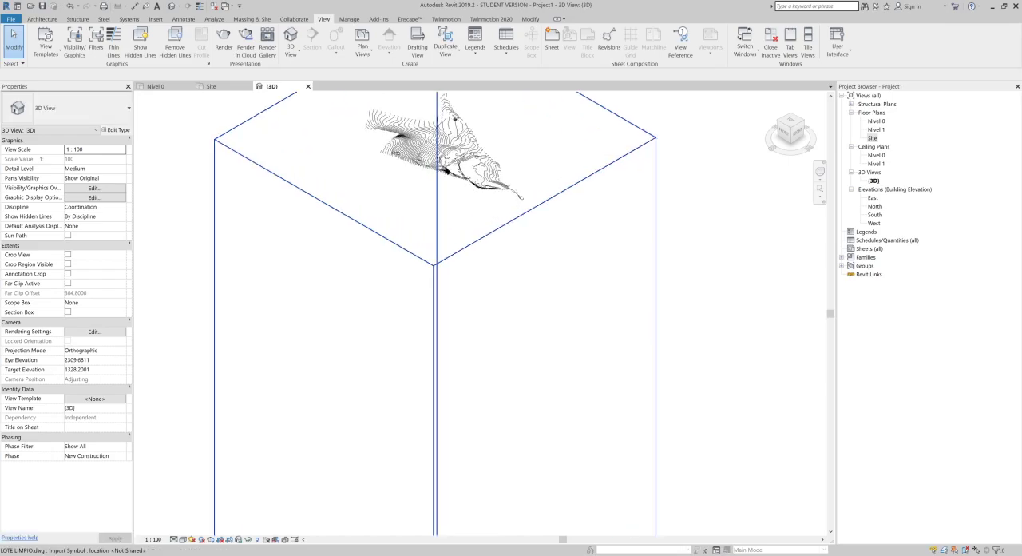
scroll(435, 137, "up", 3)
middle_click_drag(438, 211, 435, 253)
scroll(330, 142, "up", 6)
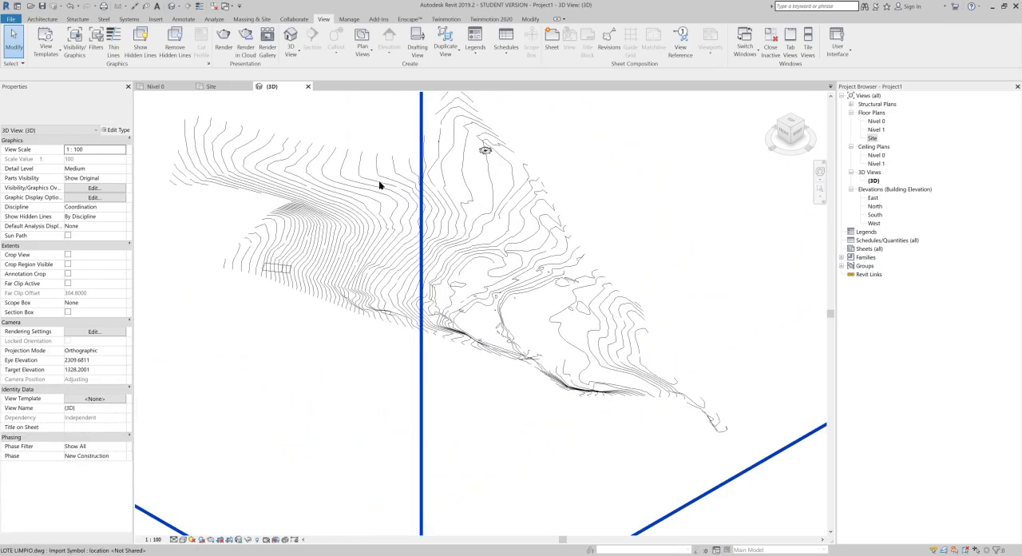
scroll(319, 179, "up", 1)
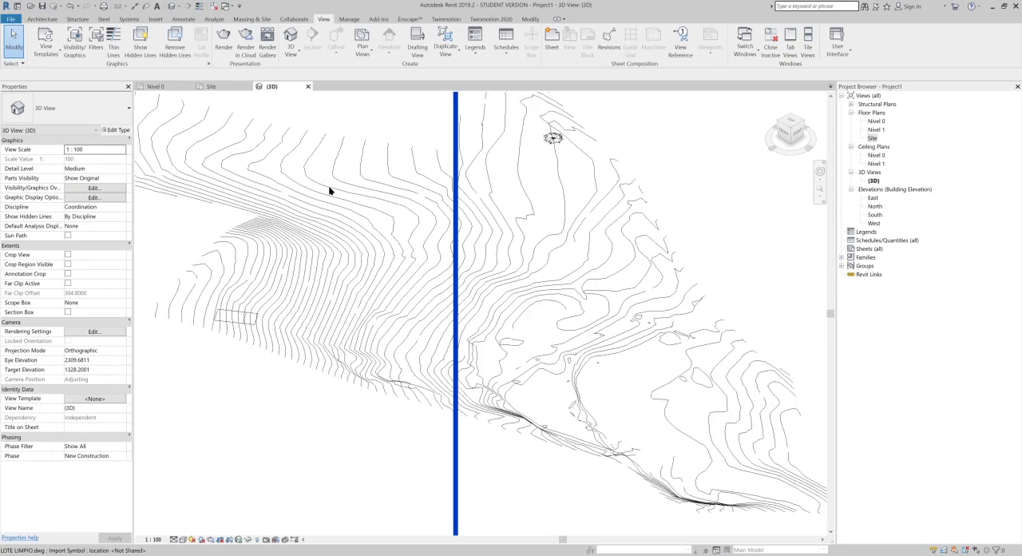
Step: Select the LOTE LIMPIO.dwg link in the 3D view and query the layer of three of its contour lines
left_click(321, 191)
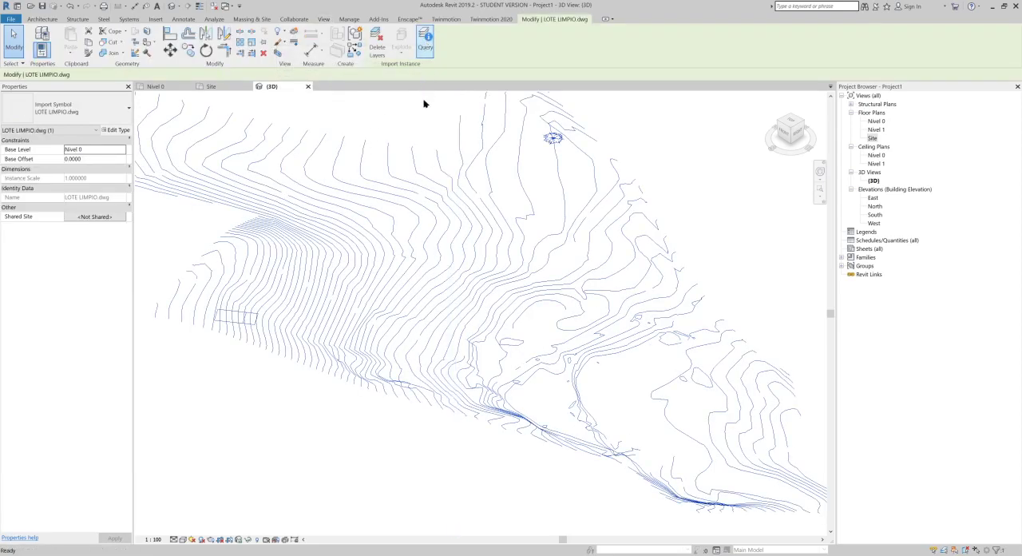
left_click(355, 233)
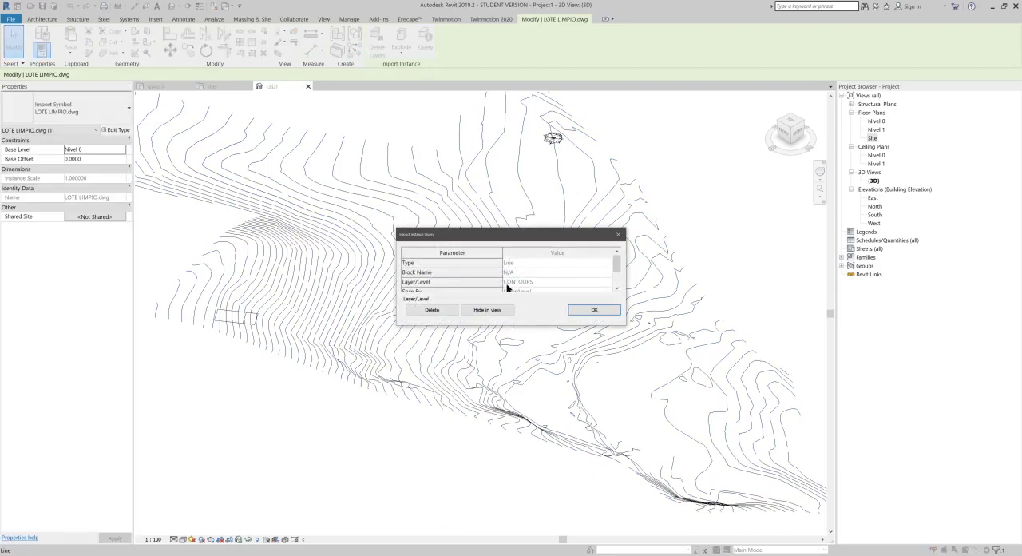
left_click(593, 309)
left_click(494, 199)
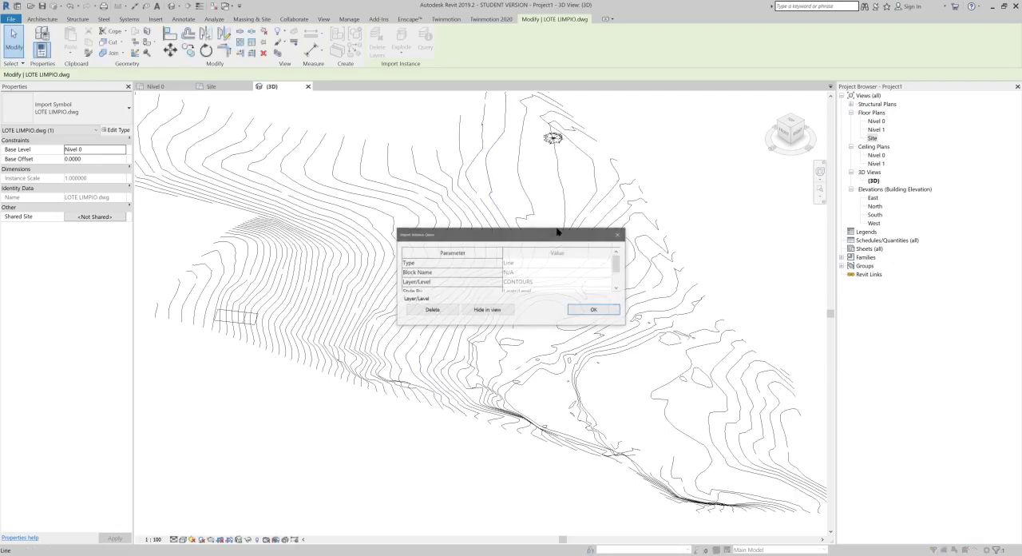
left_click(613, 315)
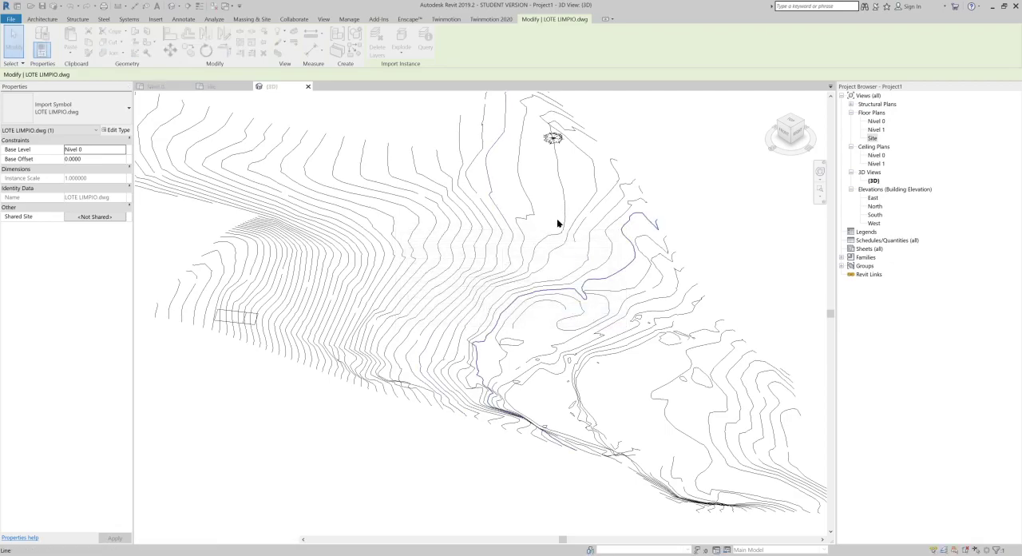
left_click(565, 201)
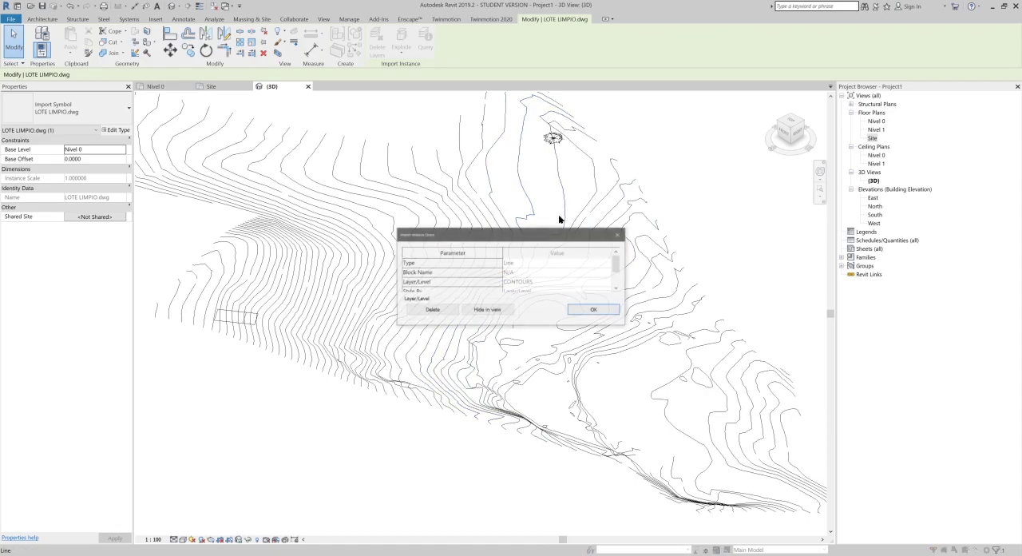
left_click(589, 312)
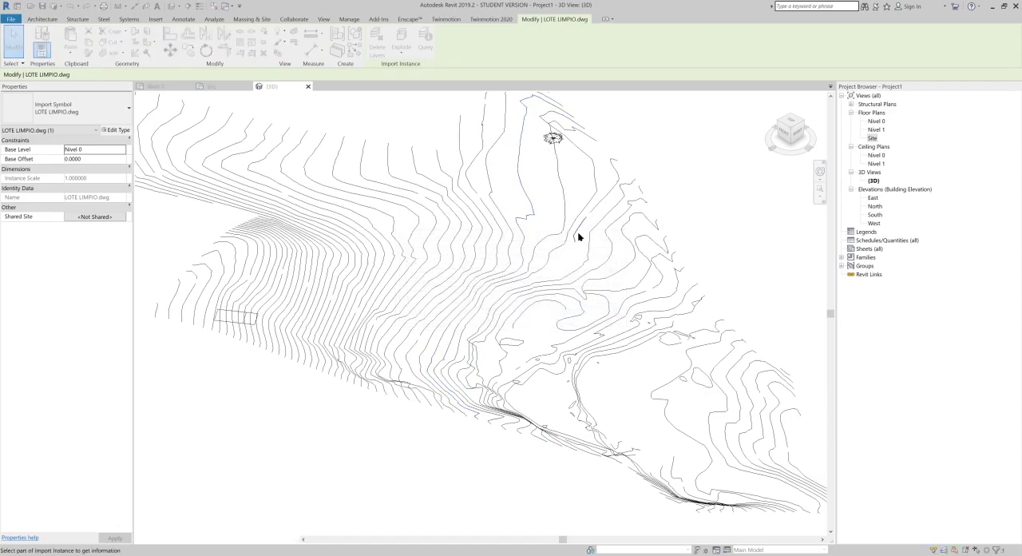
Step: Query the layers of two more contour lines near the tree symbol, and deselect the linked drawing
left_click(592, 203)
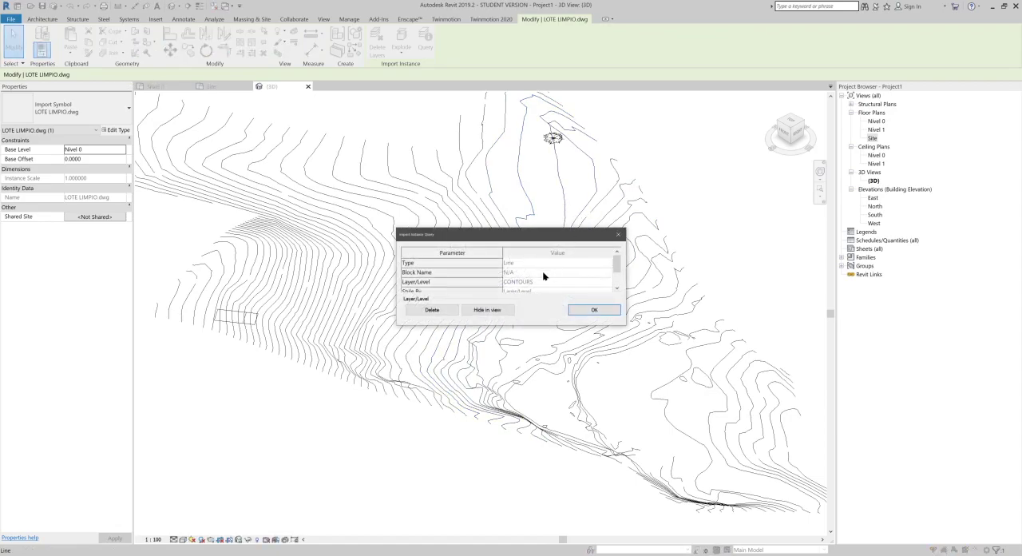
left_click(594, 311)
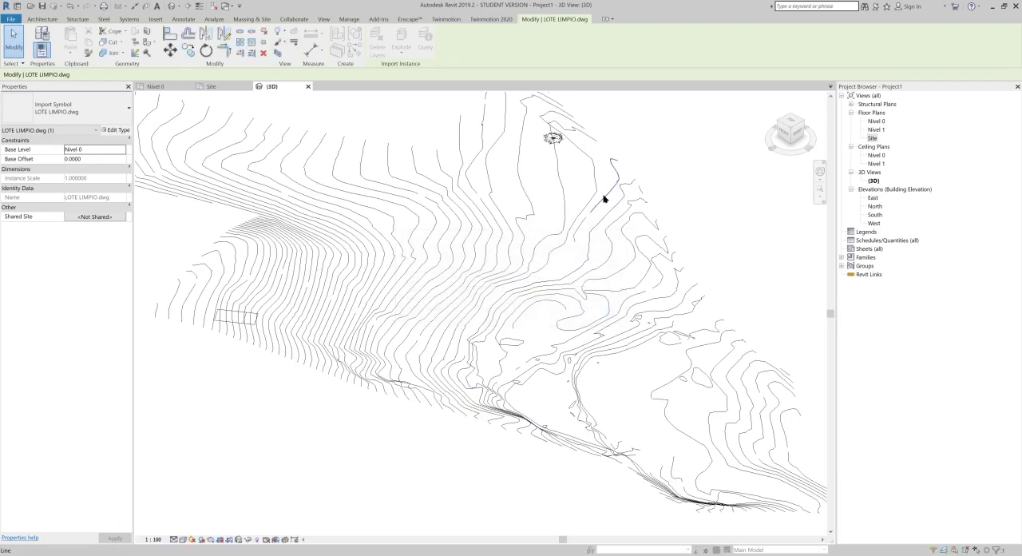
left_click(604, 199)
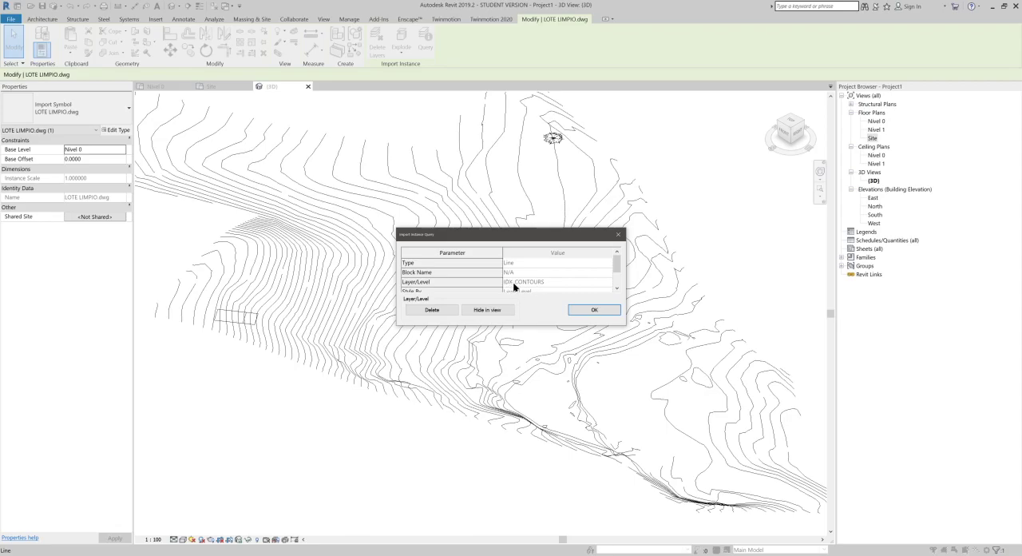
left_click(589, 310)
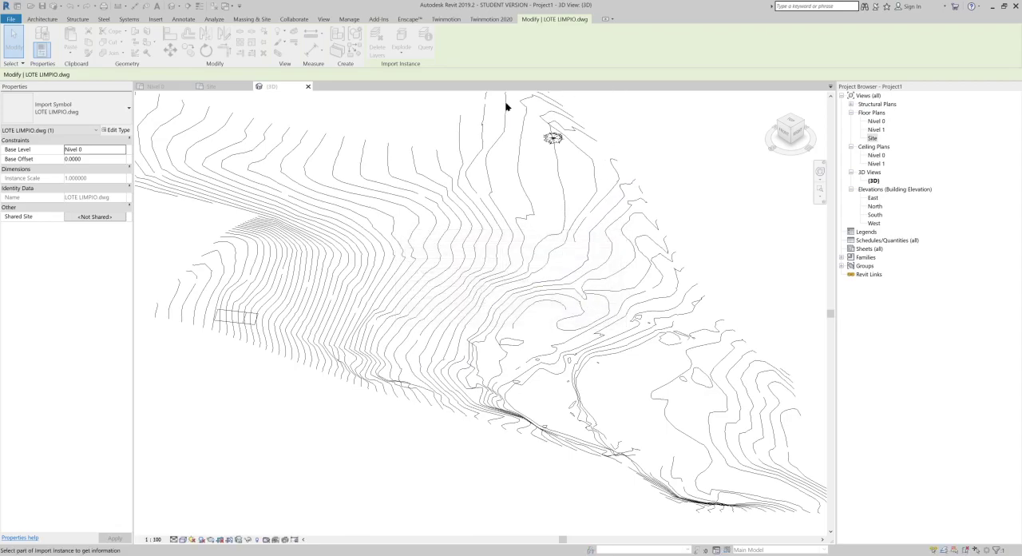
scroll(420, 232, "down", 1)
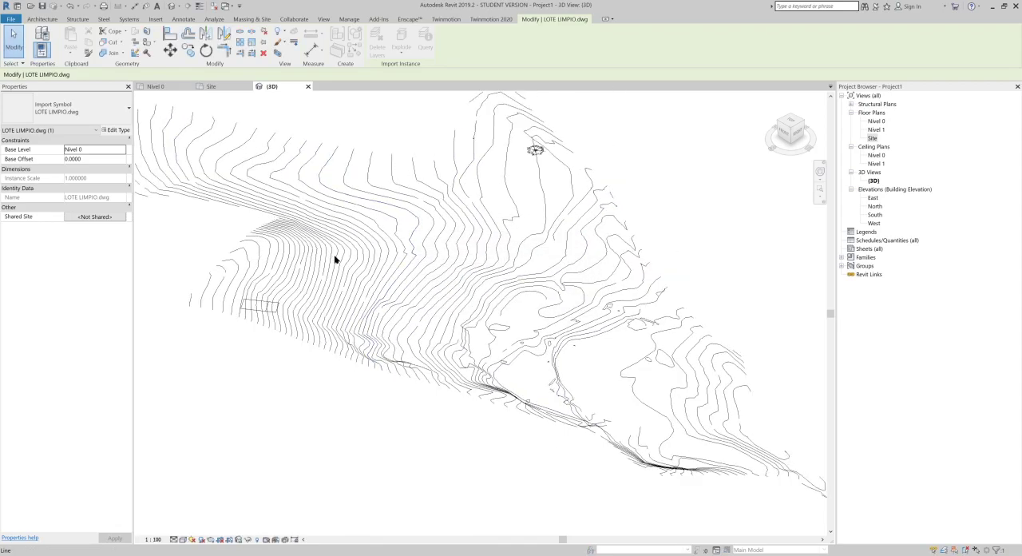
scroll(390, 288, "down", 1)
scroll(460, 230, "down", 1)
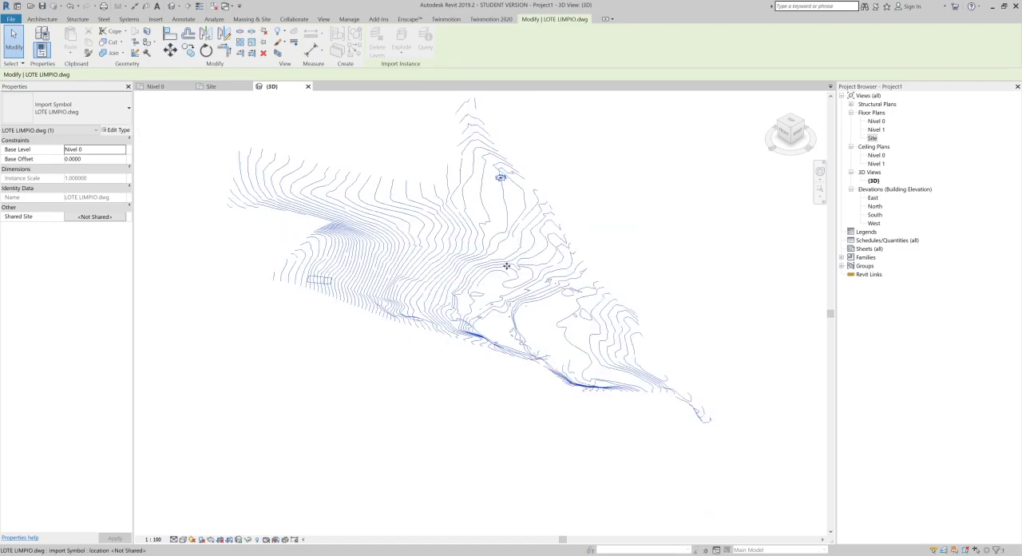
scroll(461, 231, "down", 1)
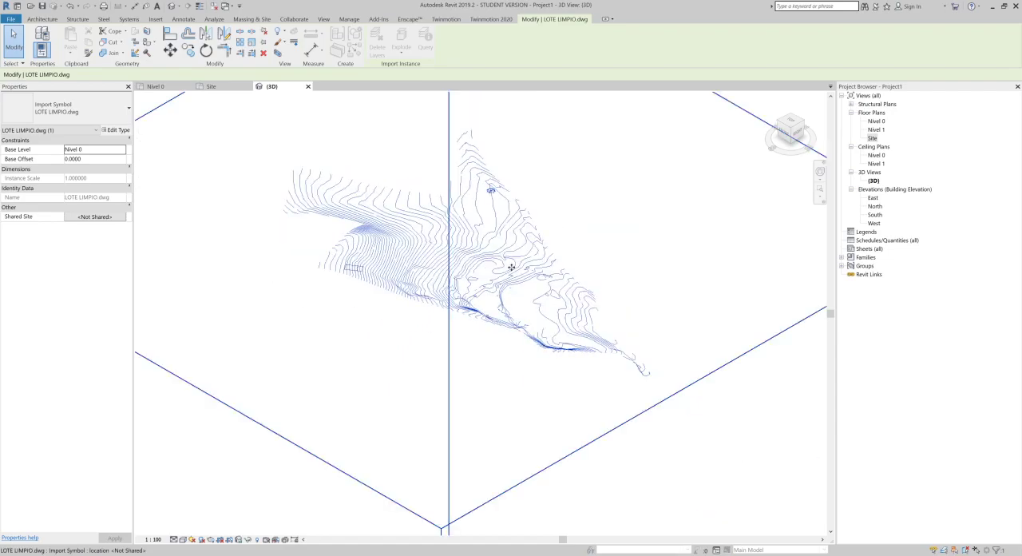
left_click(359, 339)
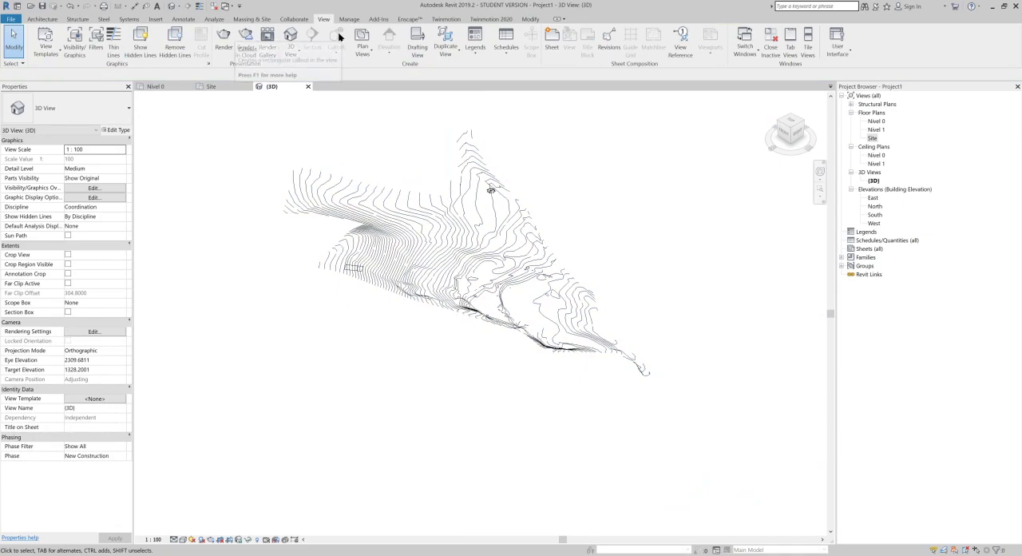
Step: Start a toposurface in the 3D view and open the choices for creating it from an import
left_click(247, 19)
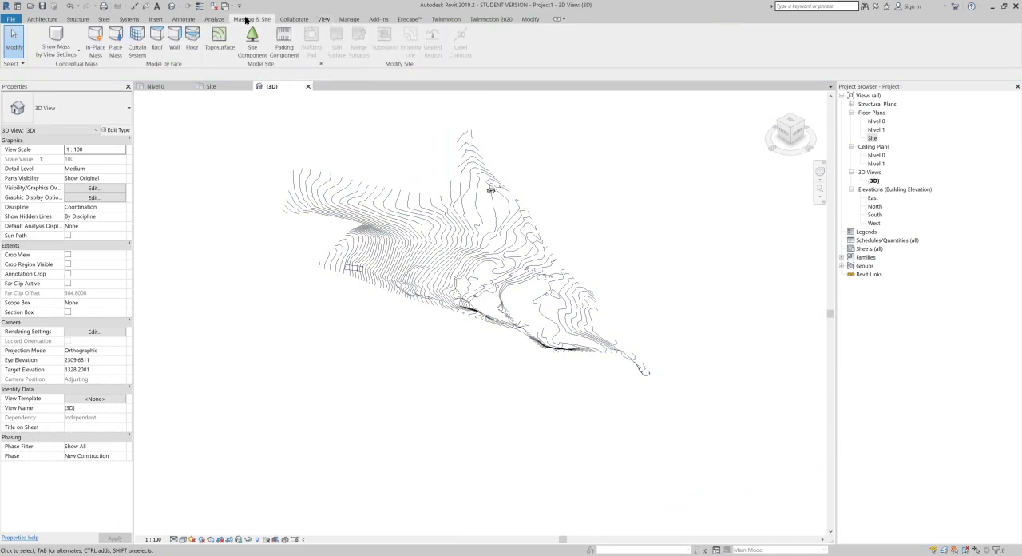
left_click(221, 50)
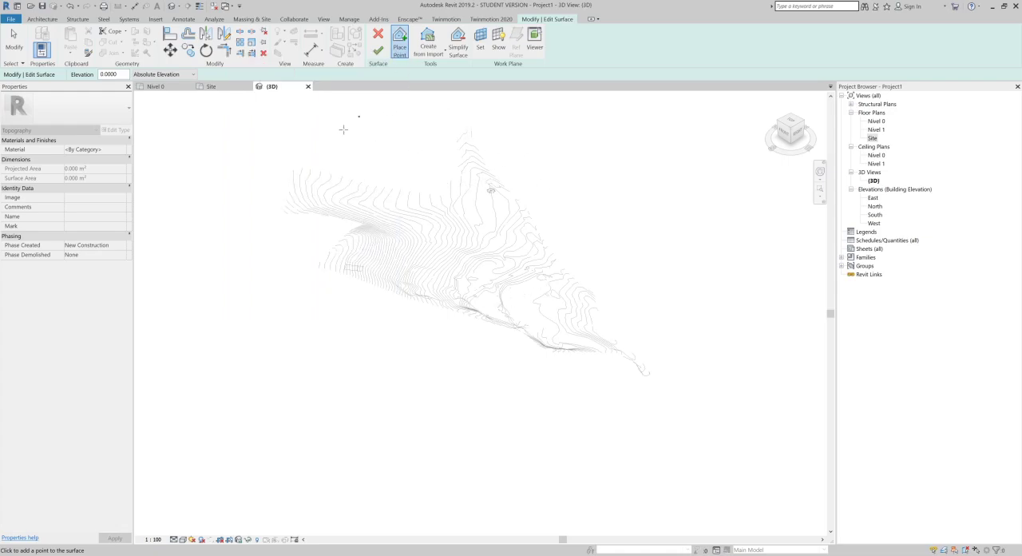
left_click(429, 58)
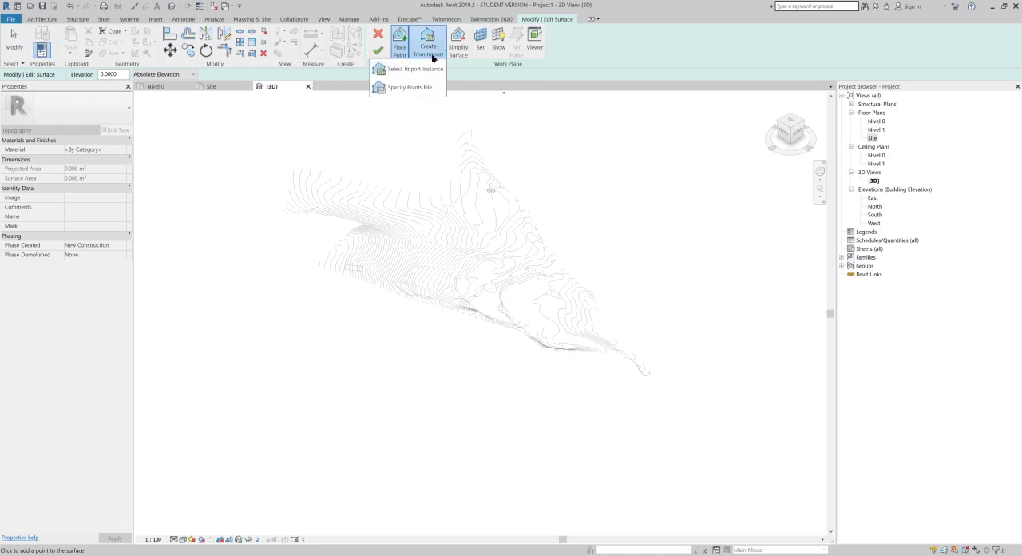
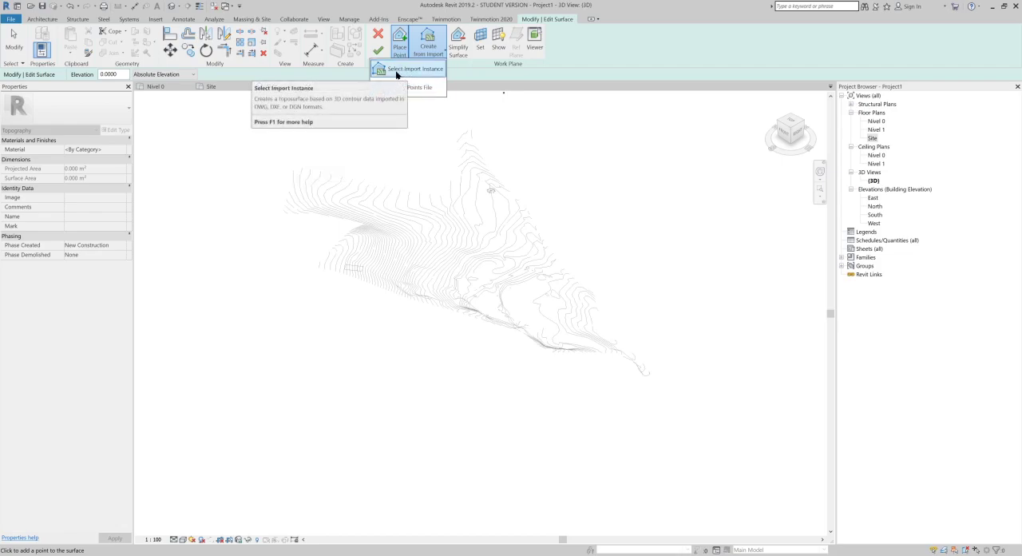
Step: Pick the LOTE LIMPIO.dwg link as the import source for the toposurface and review its list of layers
left_click(397, 71)
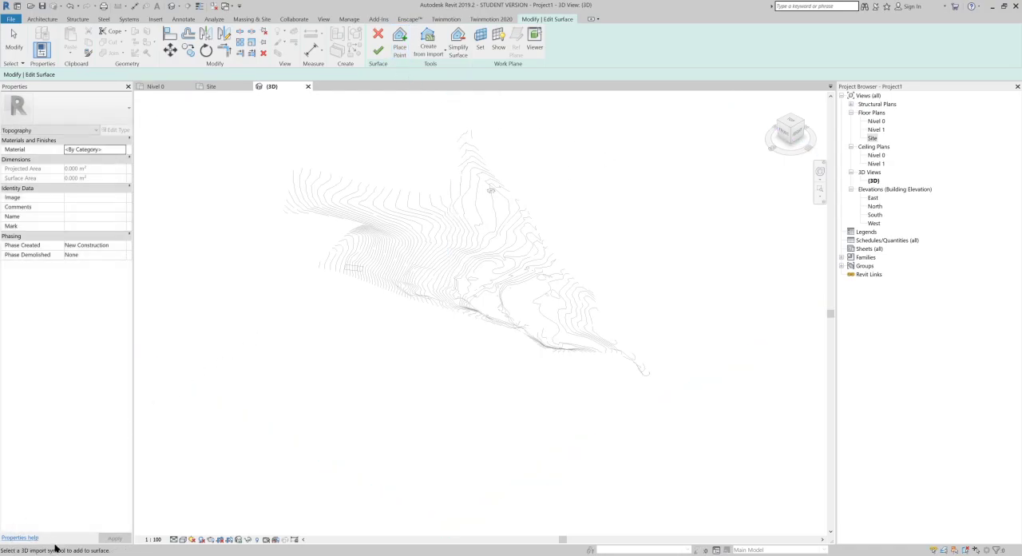
left_click(538, 341)
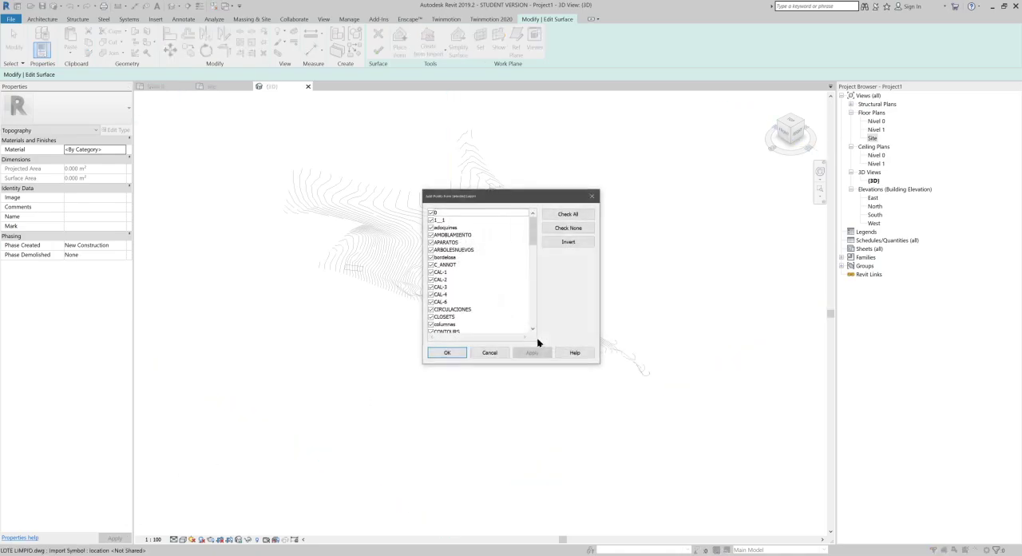
left_click_drag(520, 201, 414, 158)
scroll(372, 201, "down", 15)
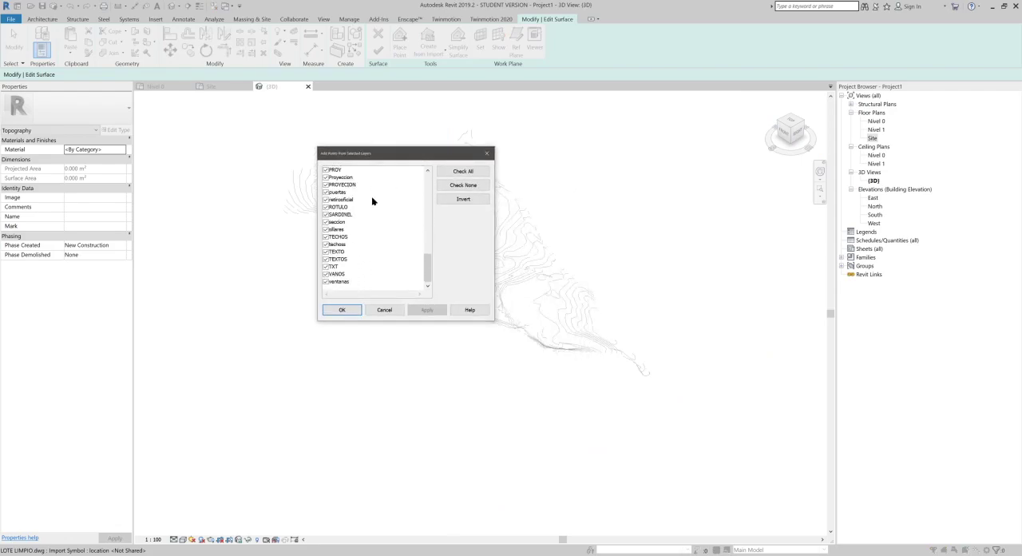
scroll(372, 200, "up", 15)
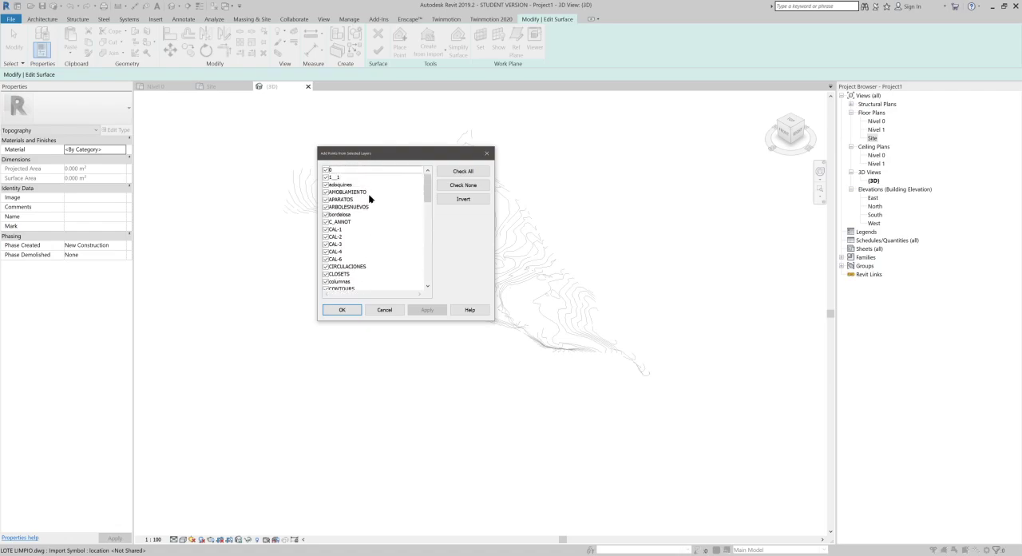
scroll(369, 198, "down", 13)
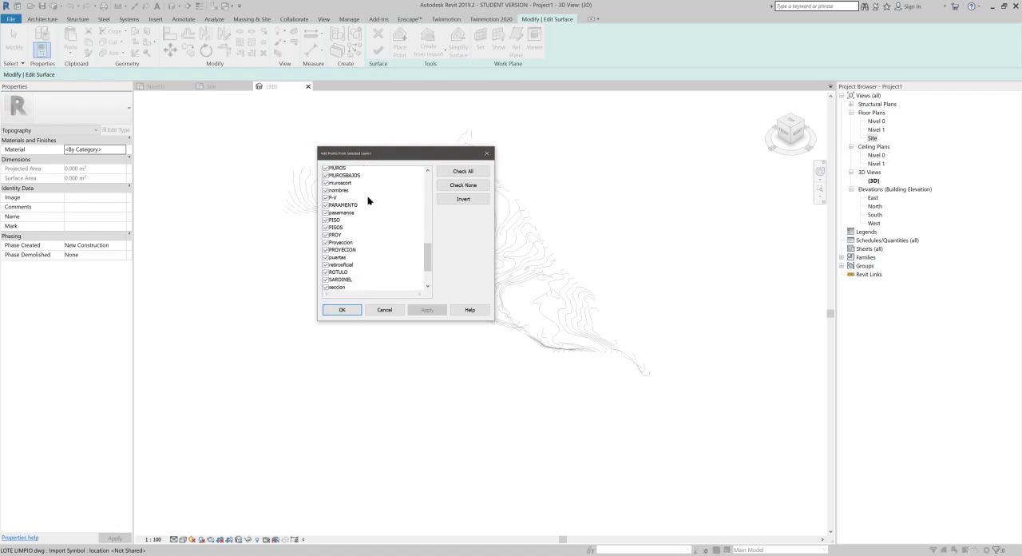
Step: Restrict the point source to only the IDX_CONTOURS and CONTOURS layers and generate the surface points from them
left_click(468, 187)
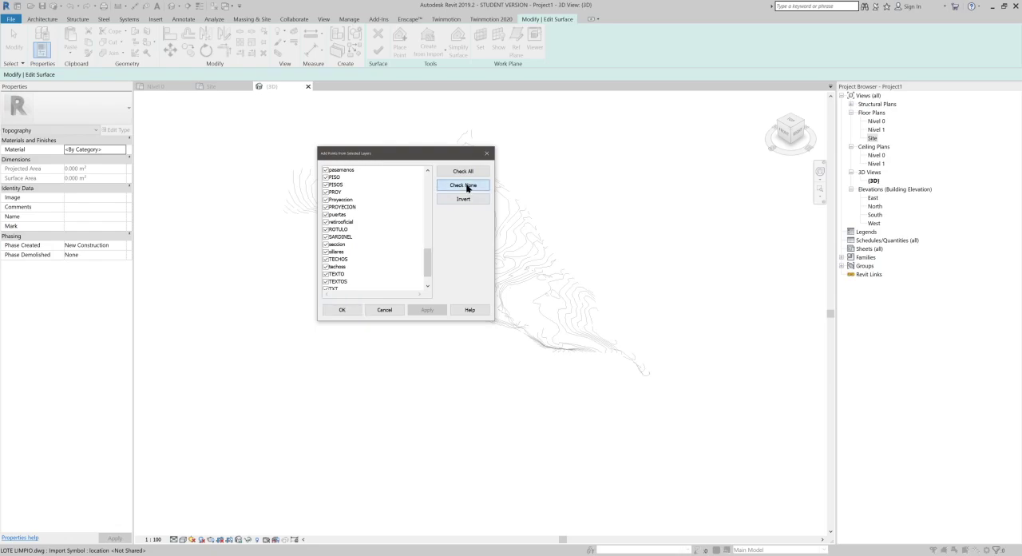
scroll(360, 236, "up", 2)
scroll(357, 239, "up", 8)
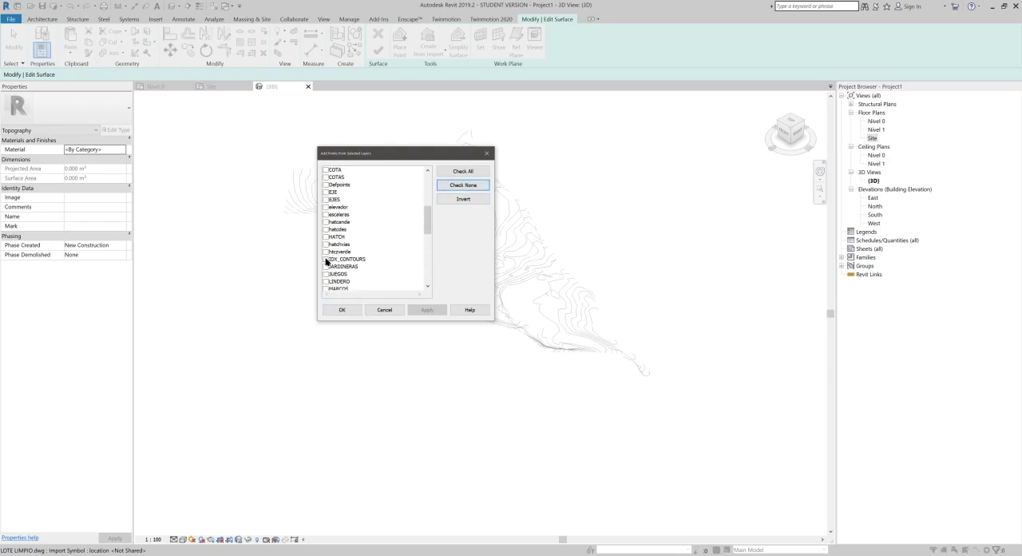
left_click(326, 261)
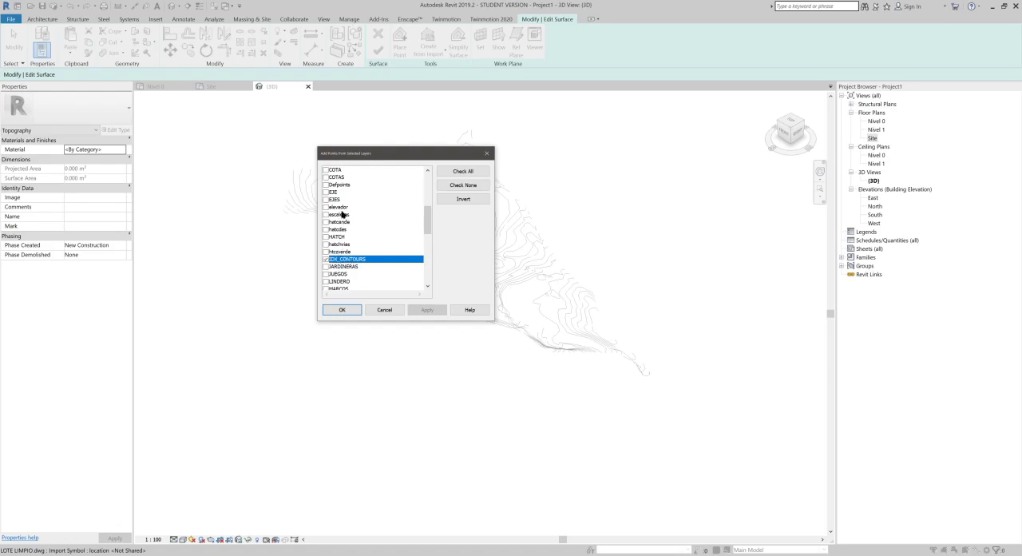
scroll(342, 206, "up", 1)
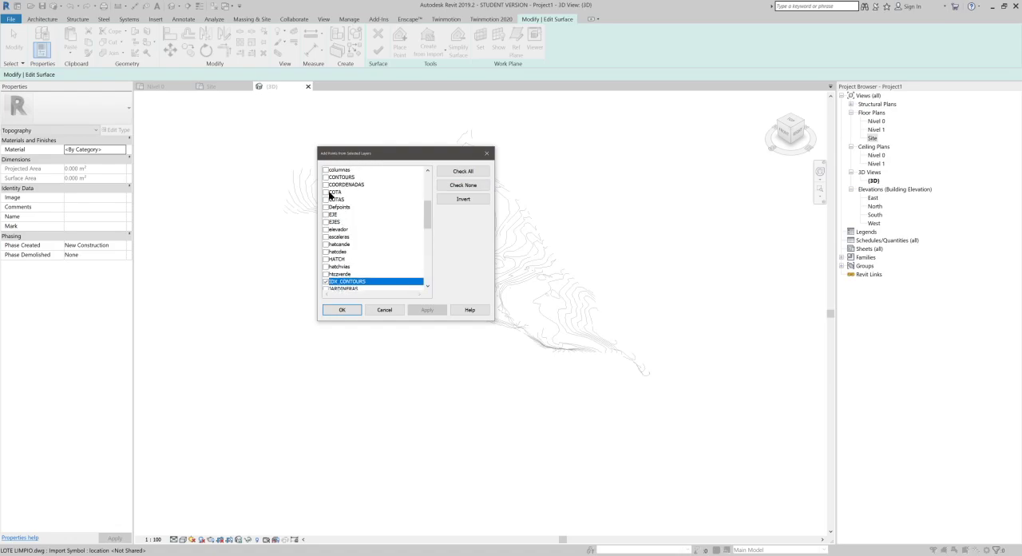
left_click(326, 177)
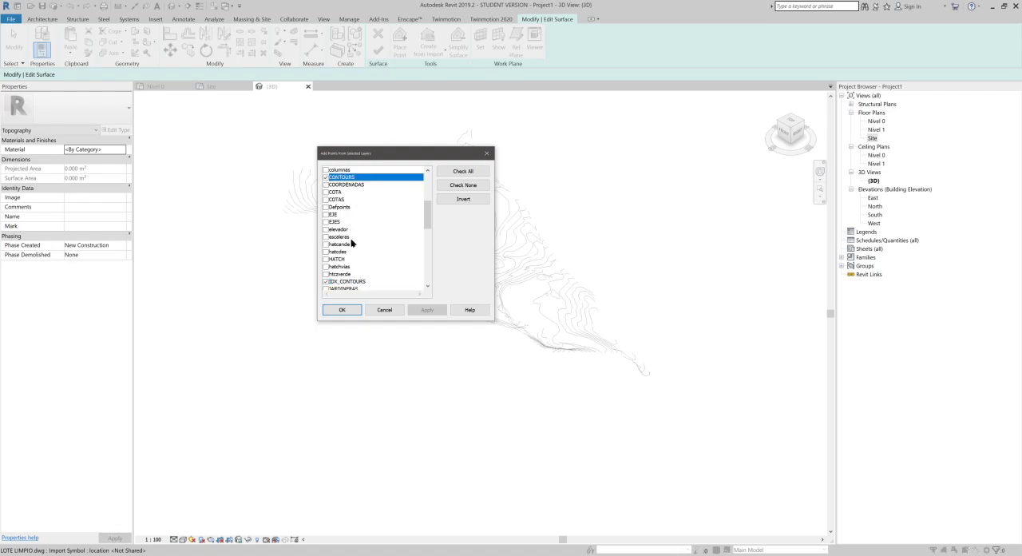
left_click(340, 310)
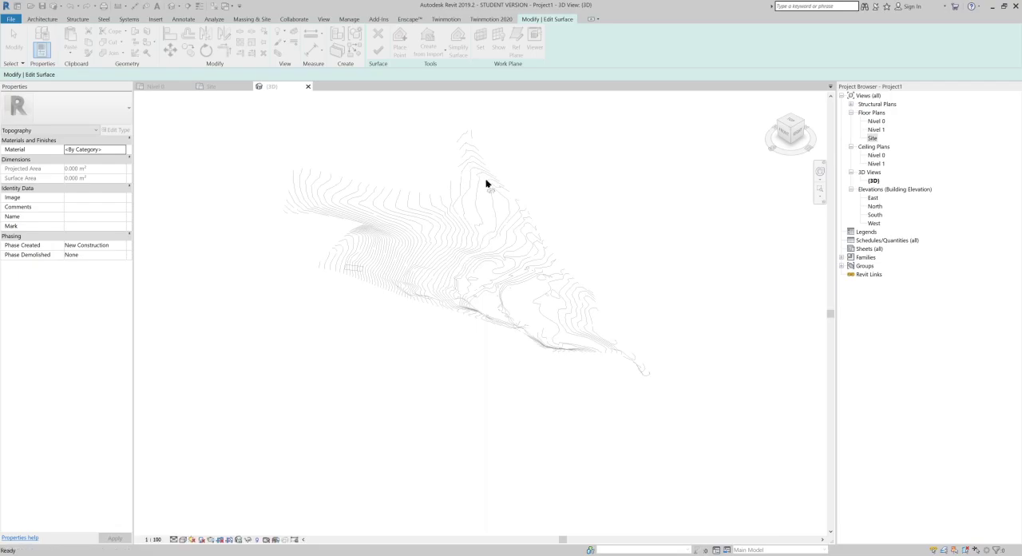
Step: Inspect the points generated along the contour lines and finish the toposurface
scroll(484, 194, "up", 8)
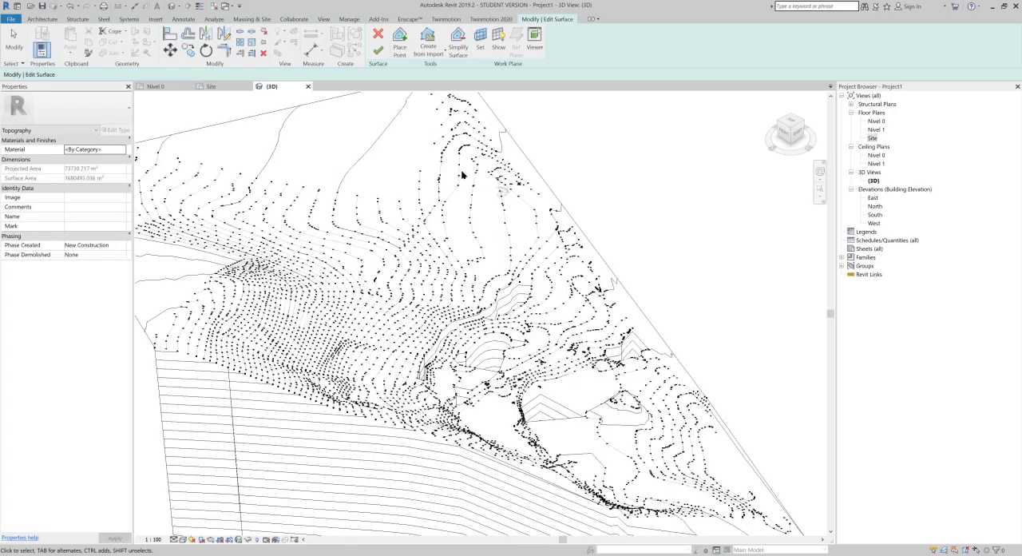
scroll(432, 186, "down", 4)
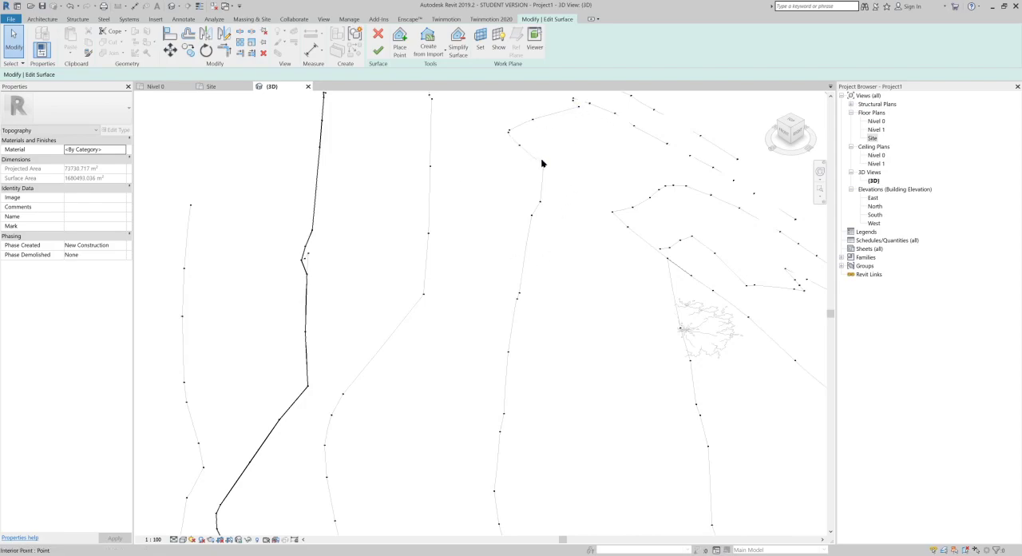
scroll(535, 215, "down", 6)
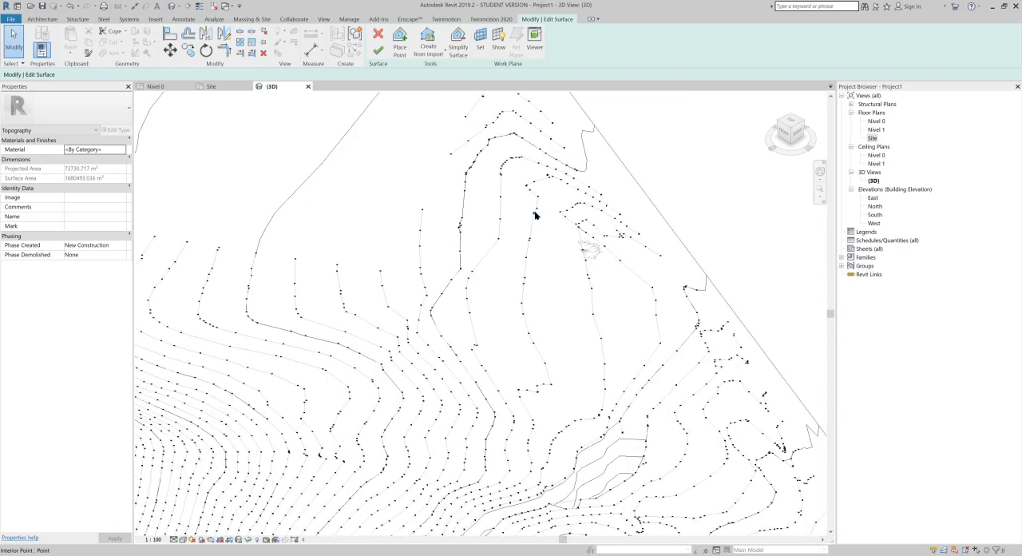
middle_click_drag(511, 294, 501, 265)
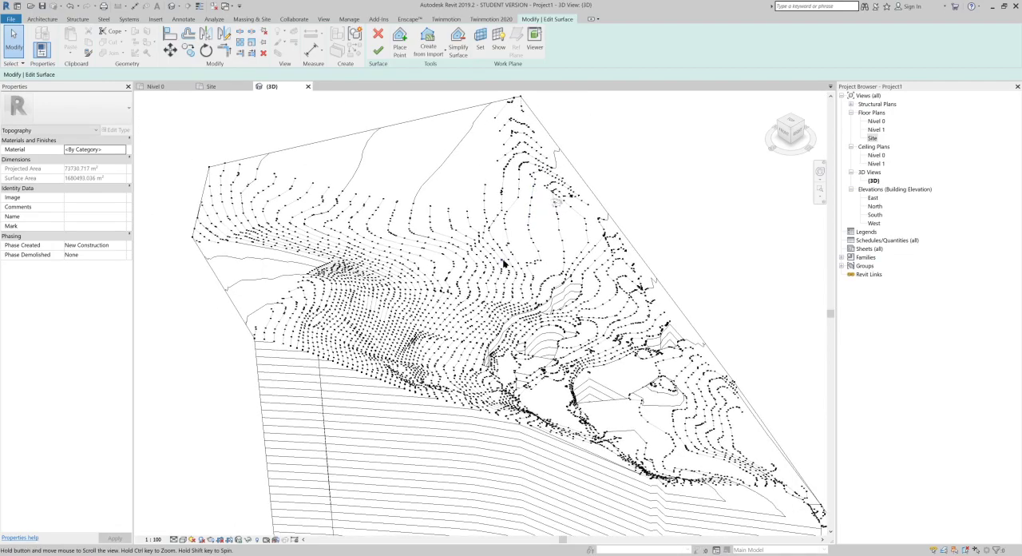
middle_click_drag(556, 202, 615, 199, "shift")
middle_click_drag(349, 174, 339, 211)
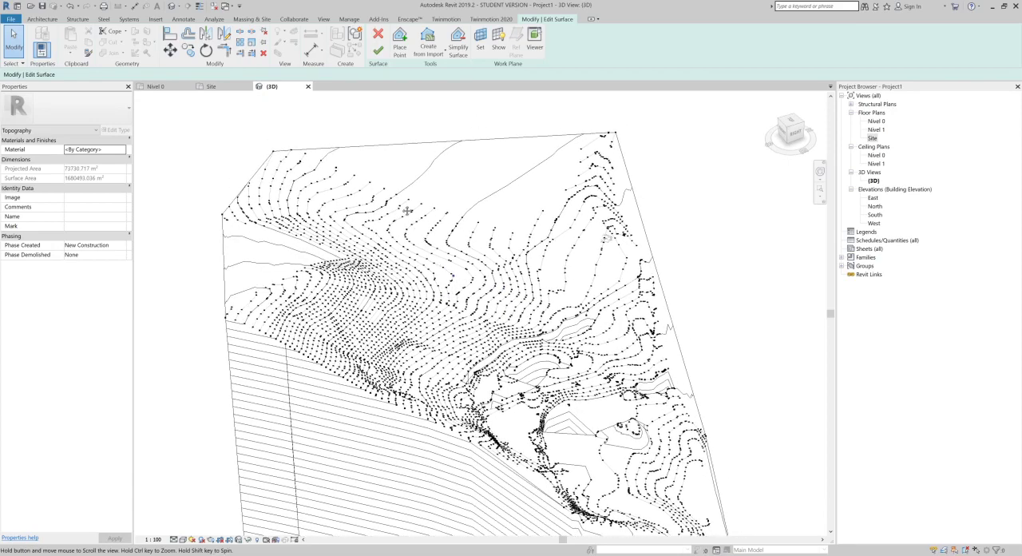
middle_click_drag(612, 404, 437, 186, "shift")
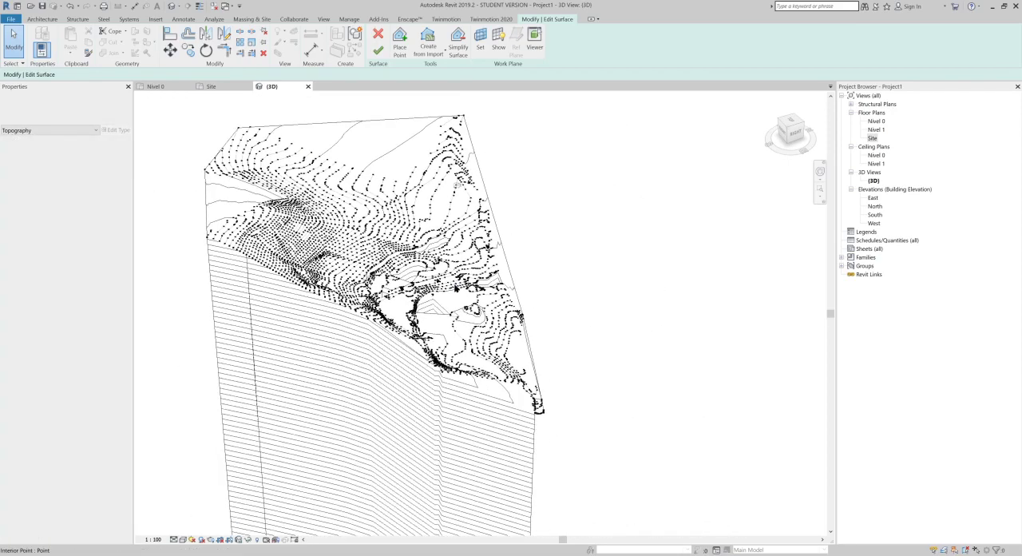
left_click(378, 53)
Step: Set the 3D view's visual style to Shaded to display the terrain as a solid surface
middle_click_drag(650, 264, 643, 275)
left_click(161, 368)
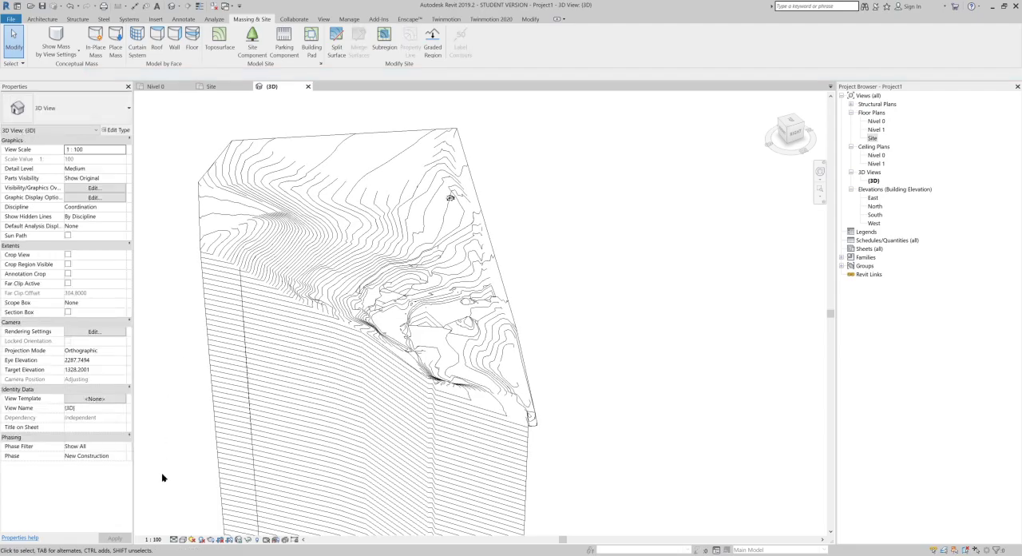
left_click(183, 540)
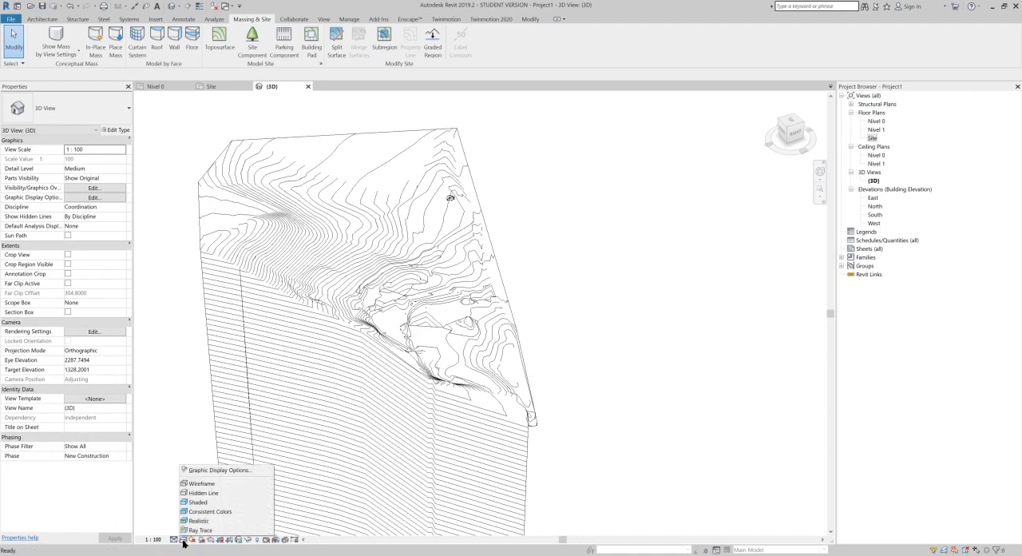
left_click(201, 503)
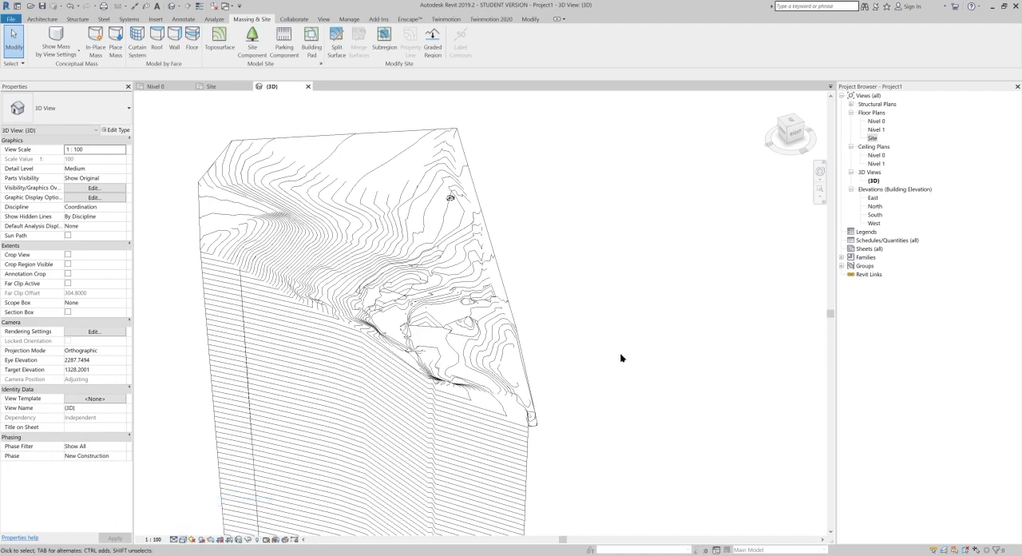
scroll(525, 274, "up", 5)
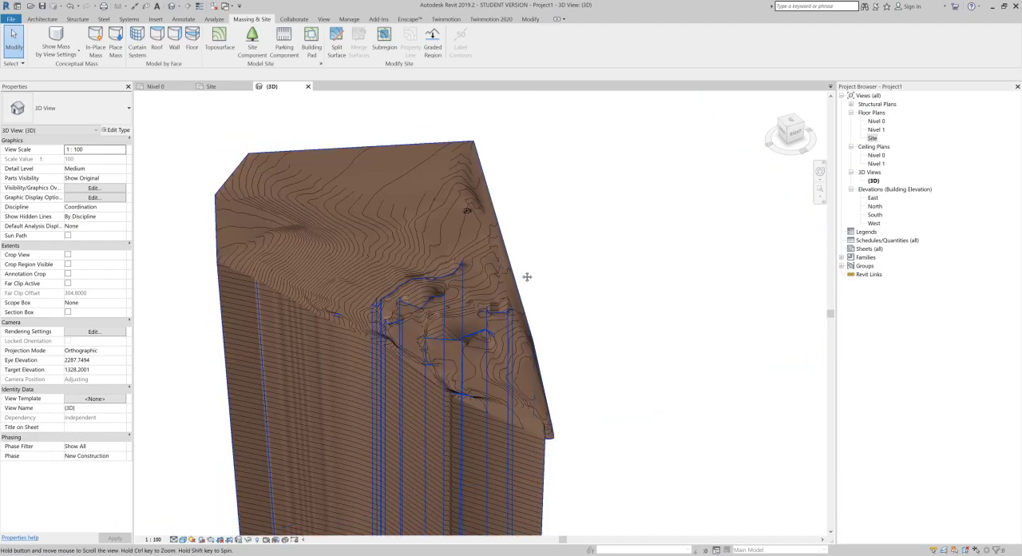
scroll(514, 346, "down", 5)
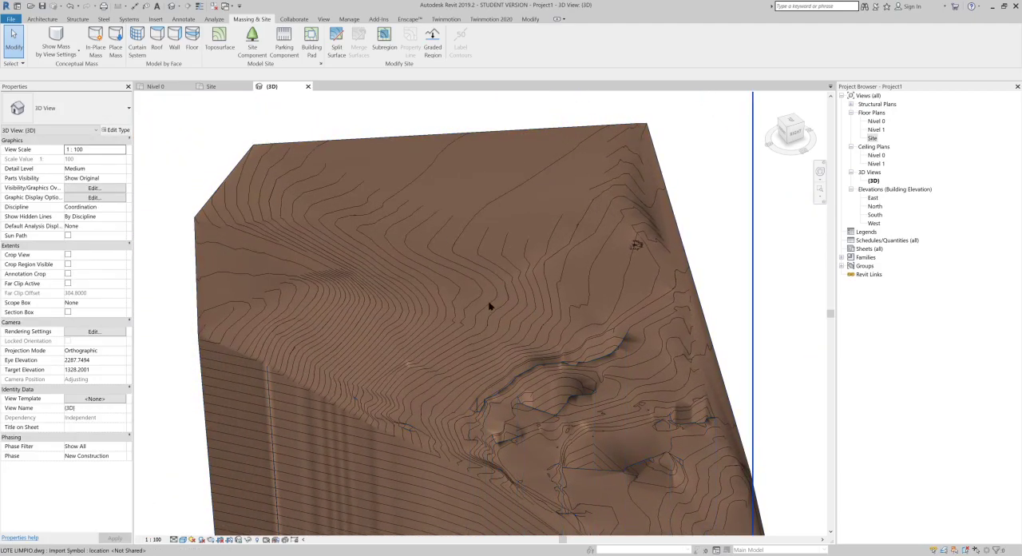
Step: Deselect the linked drawing, select the toposurface in the 3D view and delete it
left_click(515, 302)
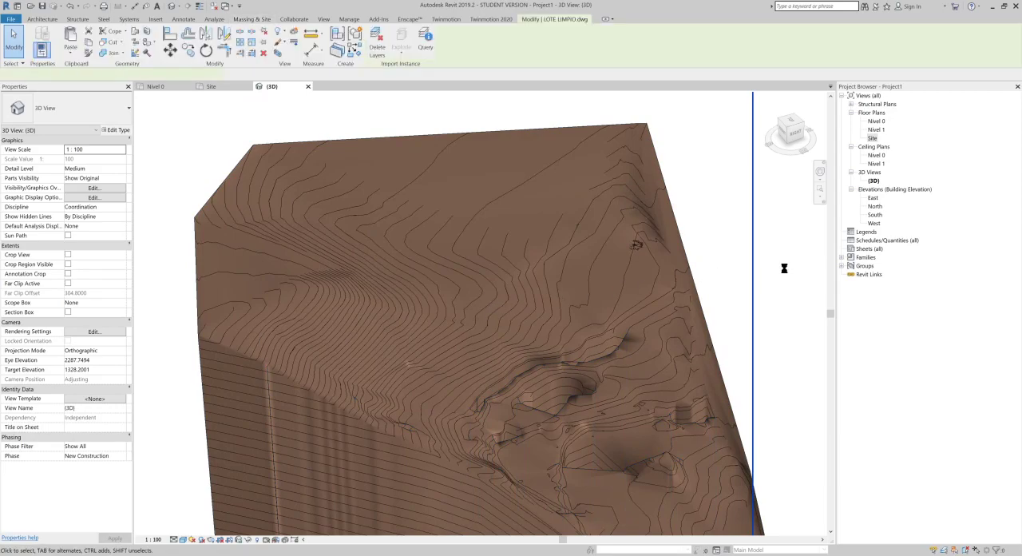
left_click(719, 245)
scroll(719, 246, "down", 2)
middle_click_drag(665, 250, 535, 179)
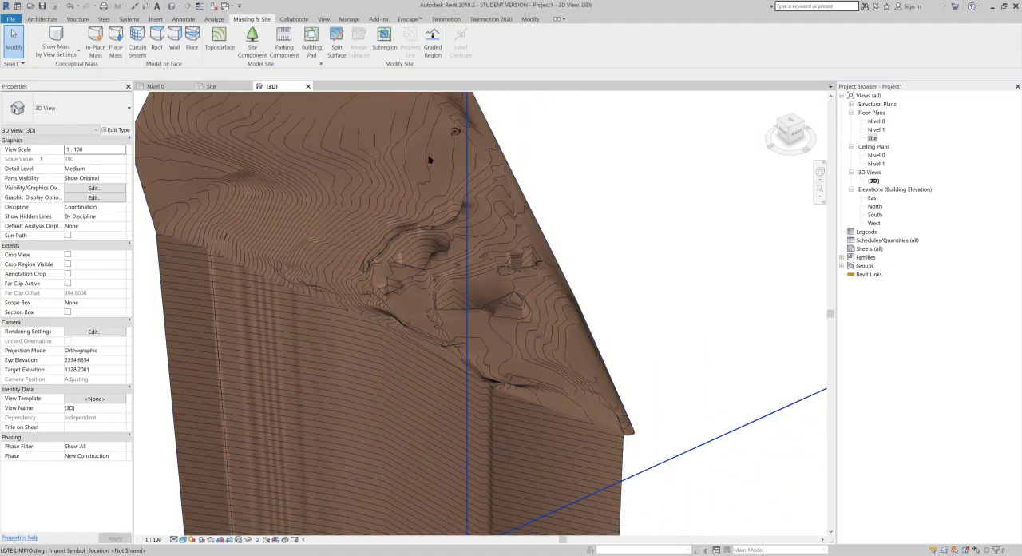
left_click(420, 258)
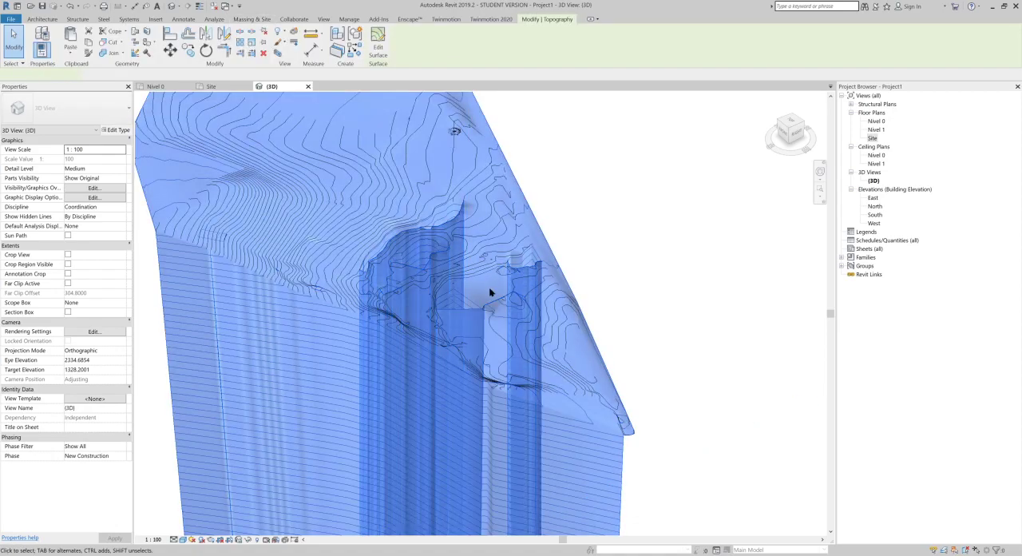
scroll(486, 290, "up", 5)
scroll(474, 336, "down", 3)
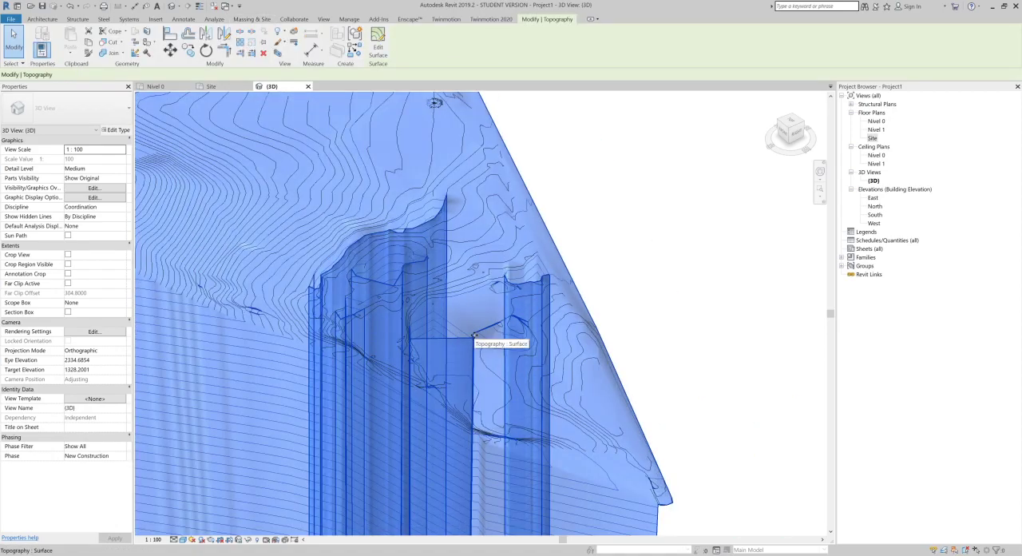
key("Delete")
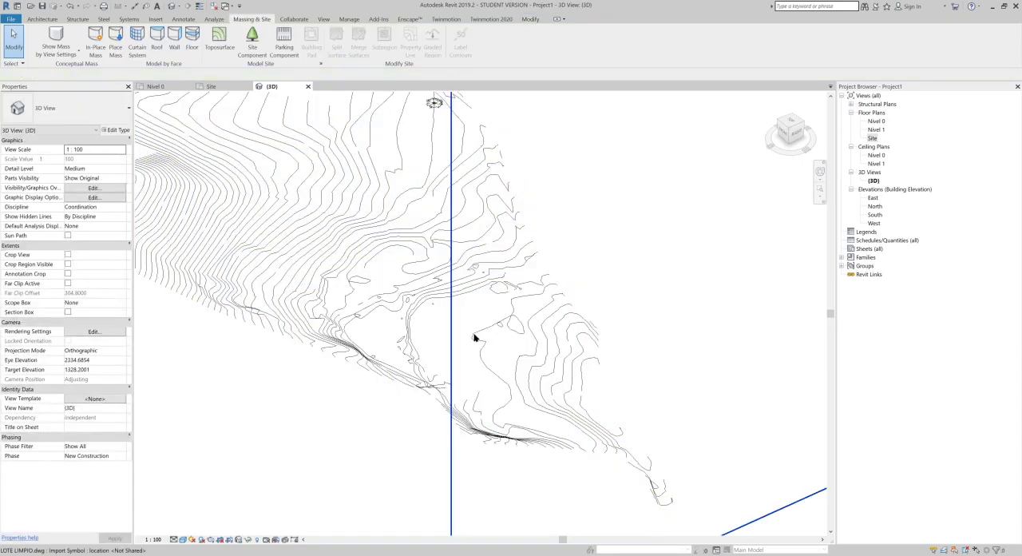
Step: Examine the bare contour lines of the linked drawing and the flat building plan lying far below them
scroll(387, 263, "up", 3)
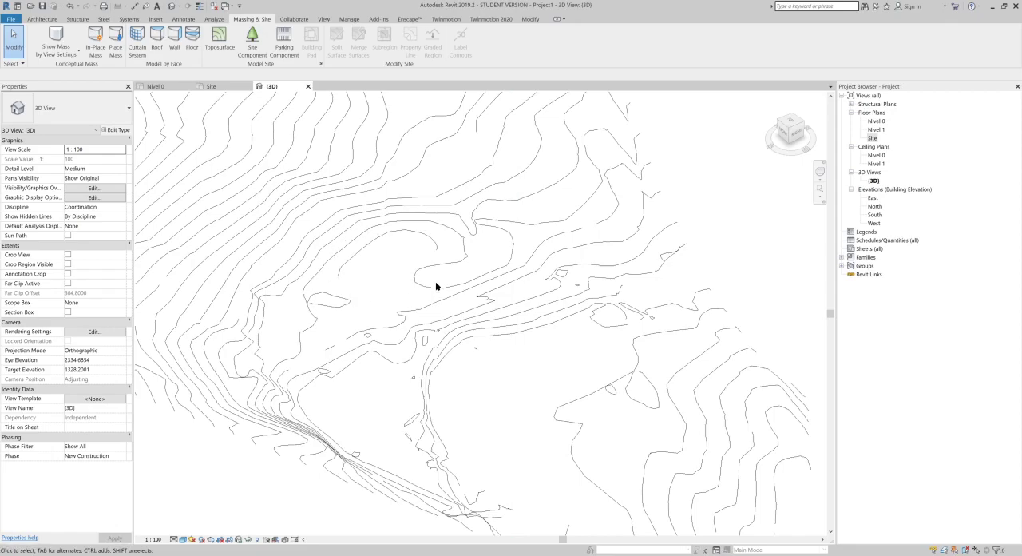
scroll(413, 270, "down", 12)
middle_click_drag(394, 436, 414, 247)
scroll(421, 349, "up", 10)
scroll(483, 334, "up", 3)
middle_click_drag(529, 410, 456, 502)
middle_click_drag(208, 252, 274, 343)
scroll(274, 343, "up", 3)
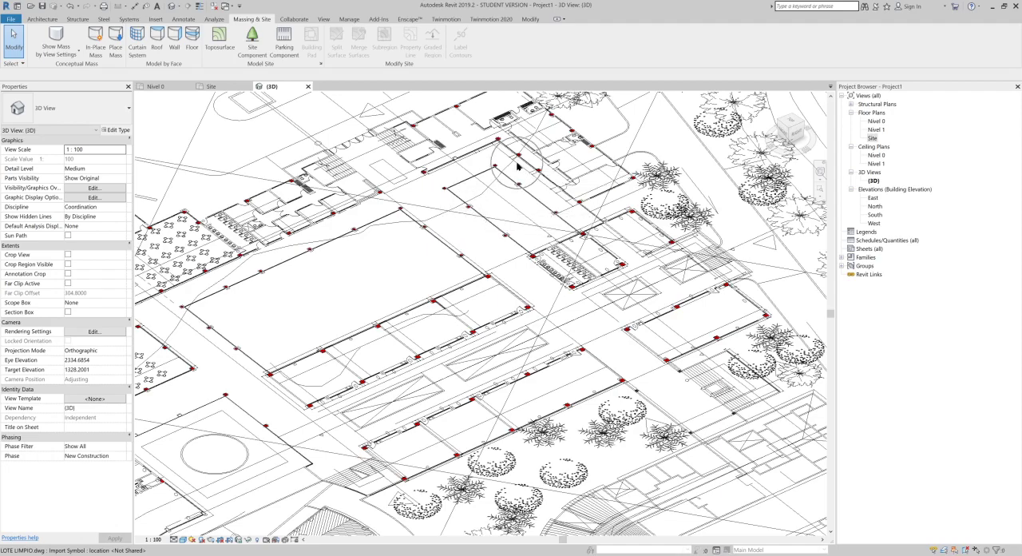
scroll(518, 168, "down", 2)
scroll(518, 166, "down", 2)
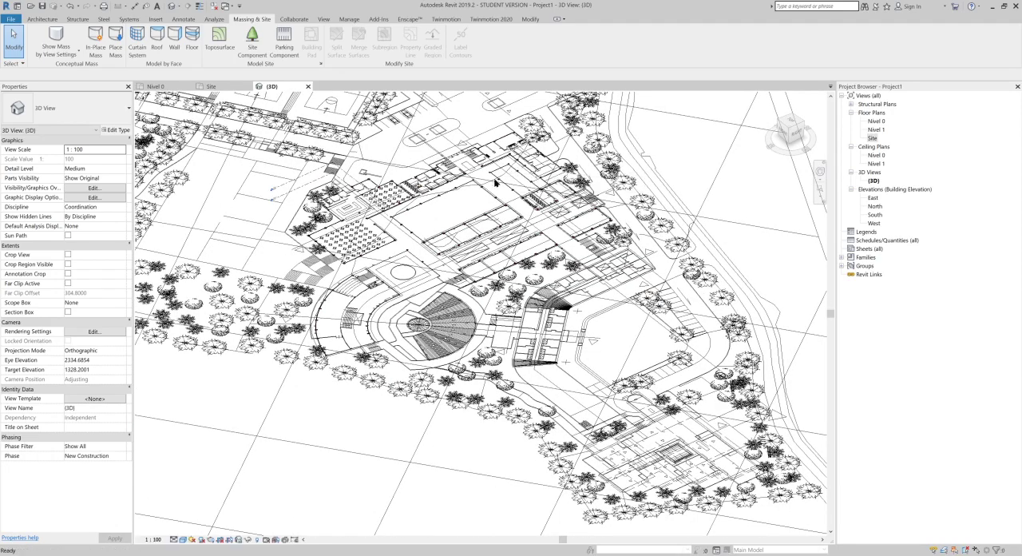
Step: Undo the deletion of the toposurface
key("ctrl+z")
scroll(375, 221, "down", 2)
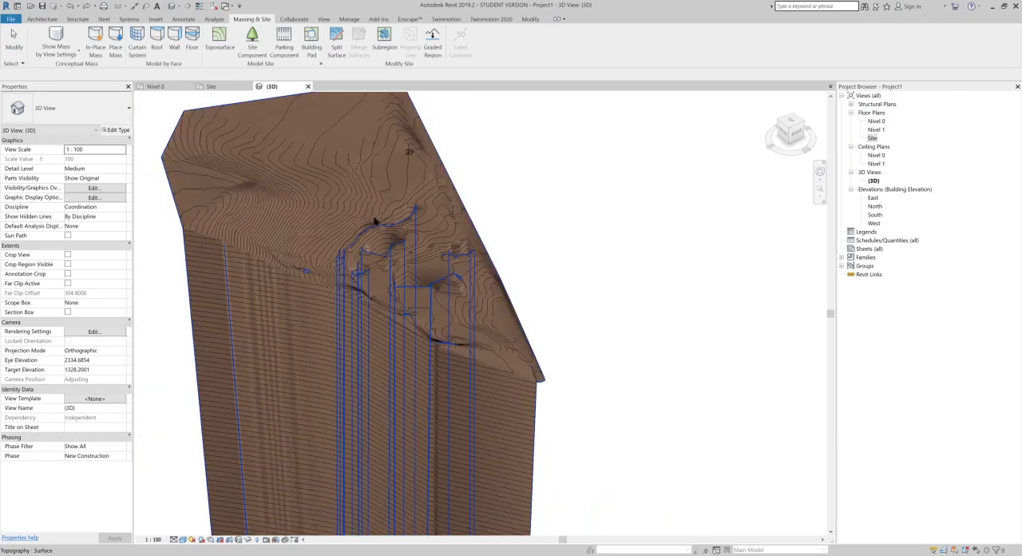
Step: Open the toposurface for surface editing and show its points in the top view around the holes in the terrain
left_click(463, 286)
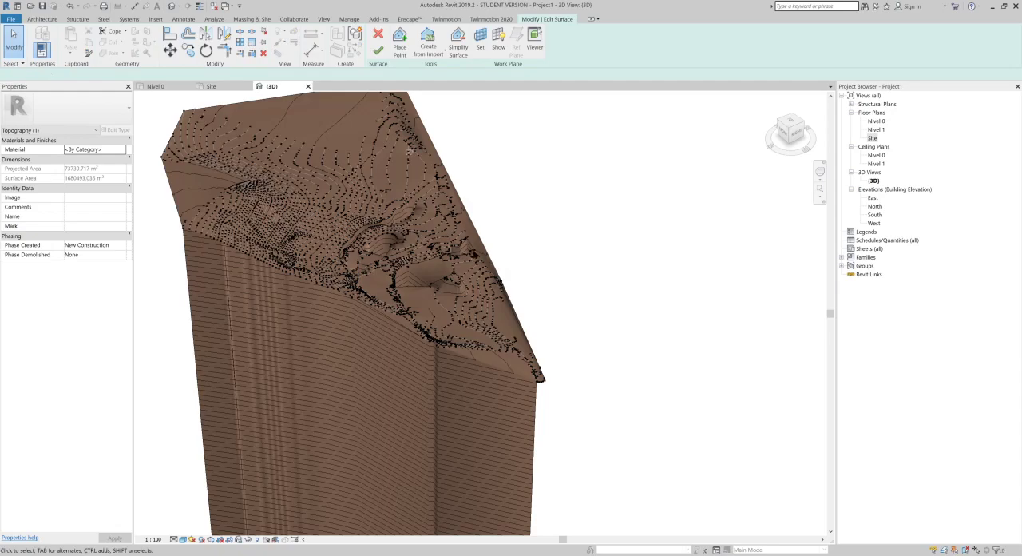
middle_click_drag(467, 313, 469, 339, "shift")
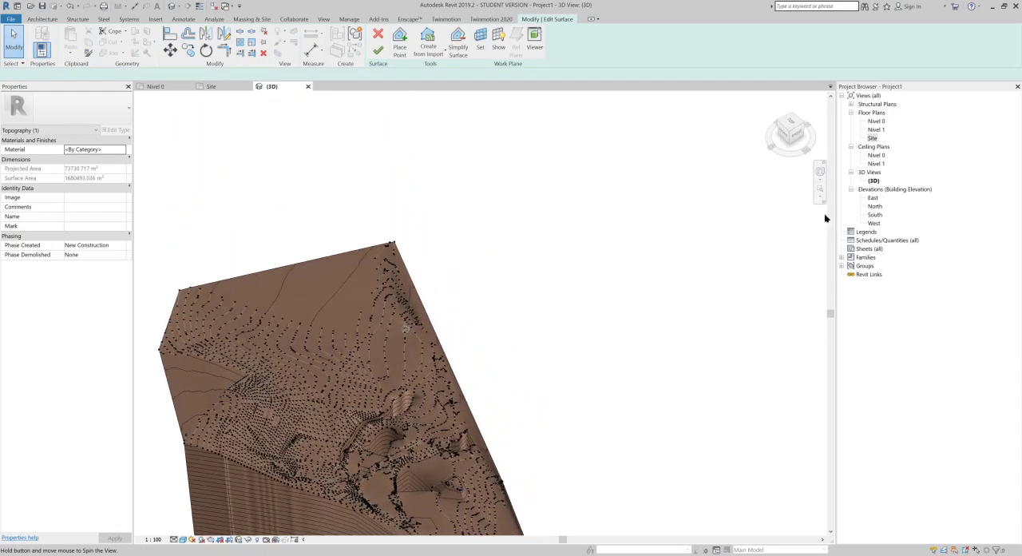
left_click(791, 125)
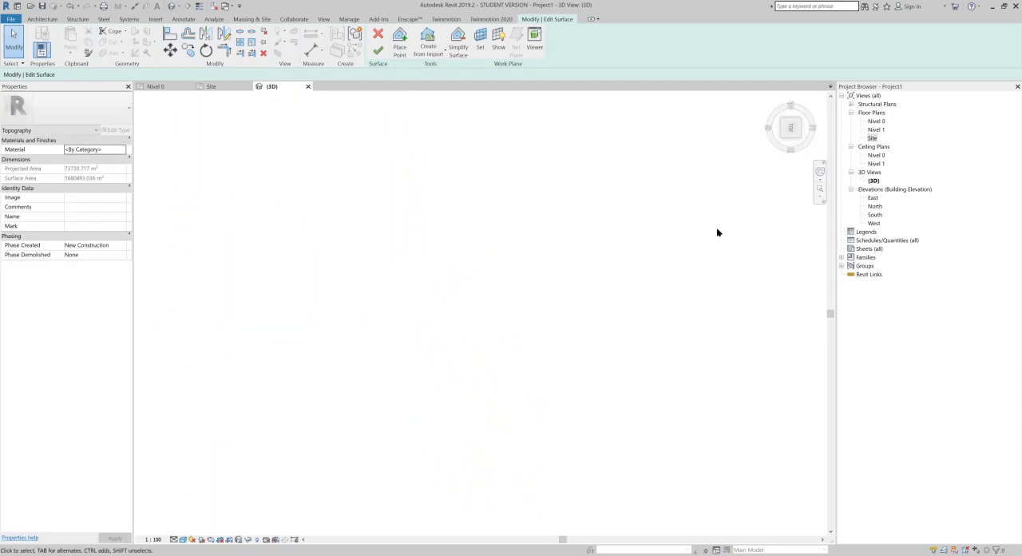
scroll(448, 331, "up", 10)
middle_click_drag(598, 265, 383, 413)
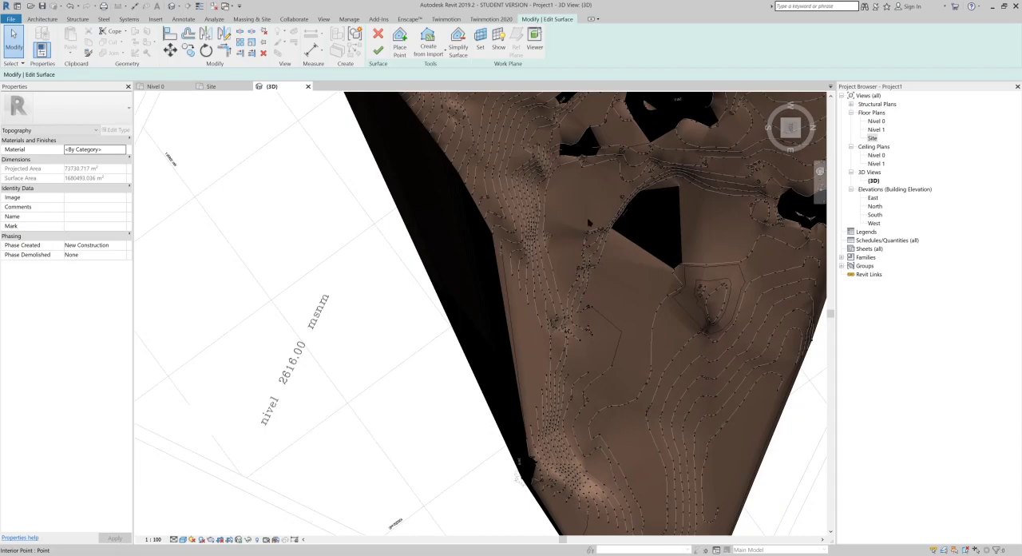
Step: Select the single interior point at the upper corner of the large central terrain hole to read its elevation
scroll(592, 212, "up", 2)
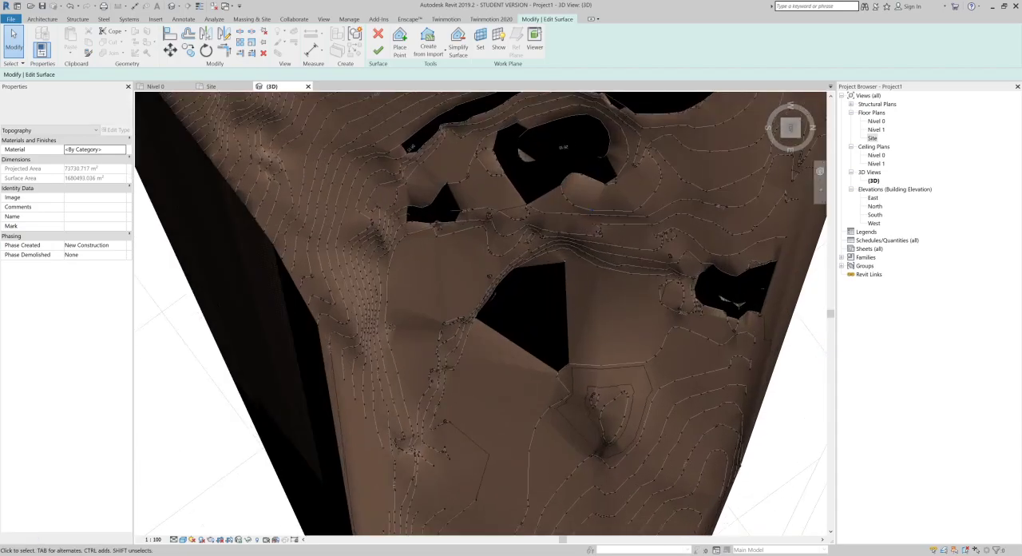
left_click_drag(510, 315, 536, 308)
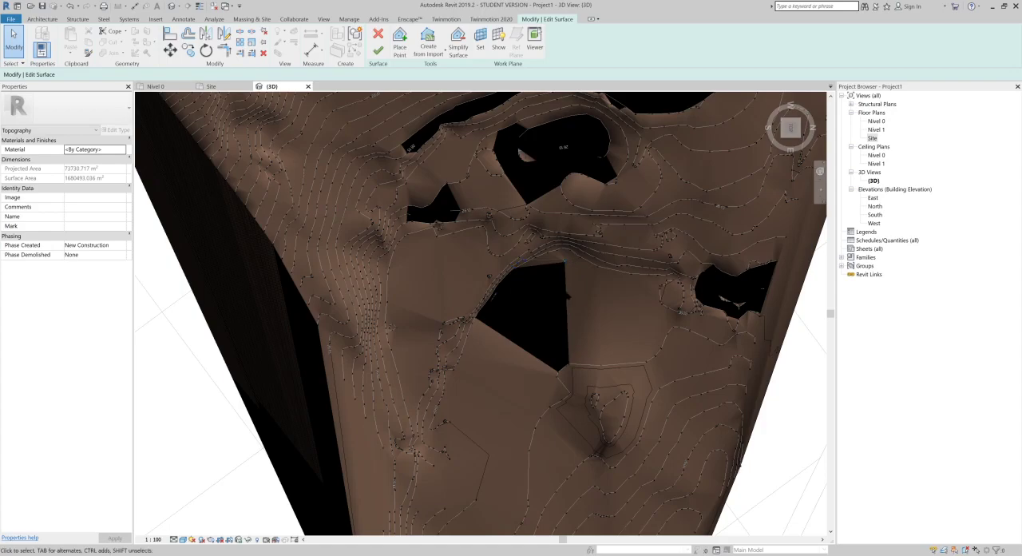
scroll(590, 348, "down", 4)
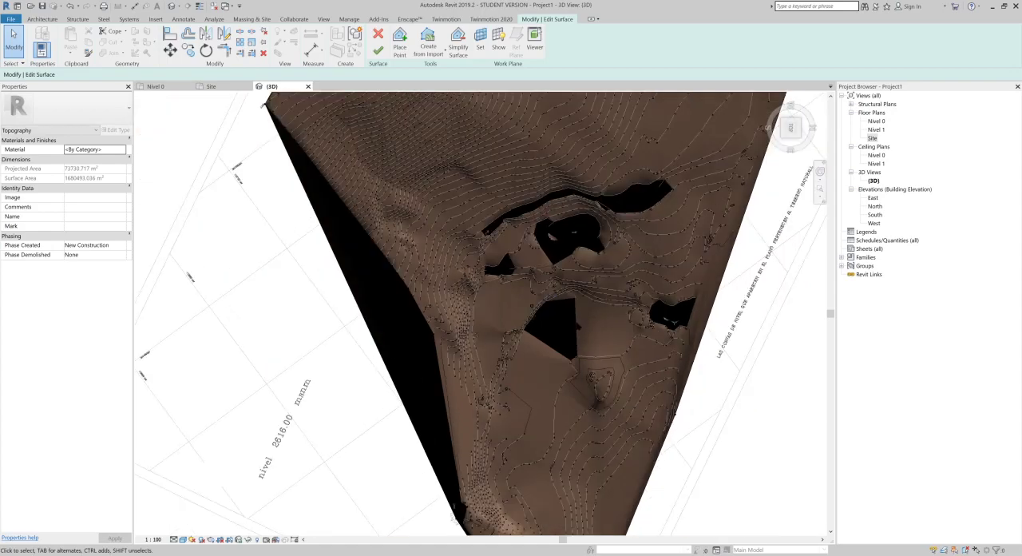
scroll(555, 291, "up", 8)
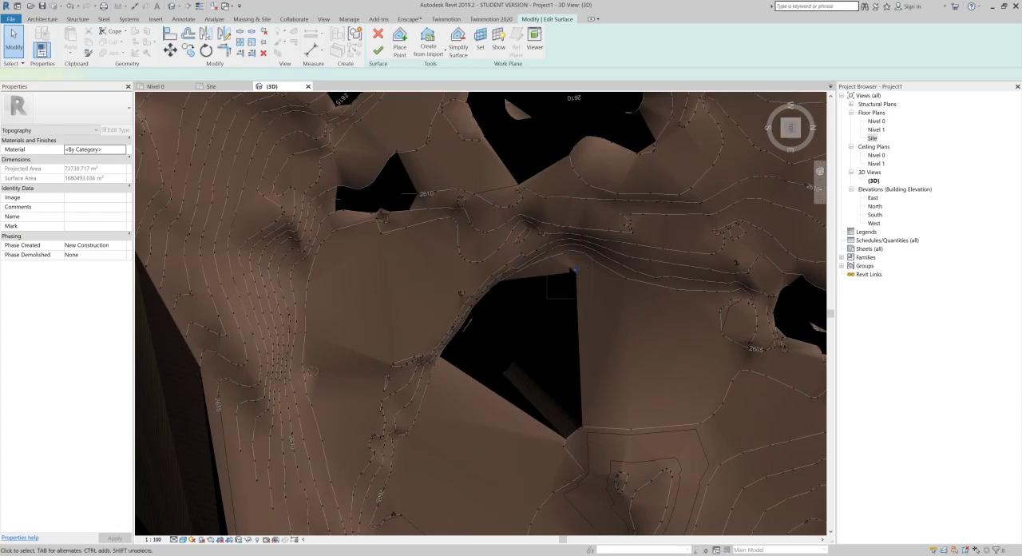
left_click_drag(573, 272, 573, 271)
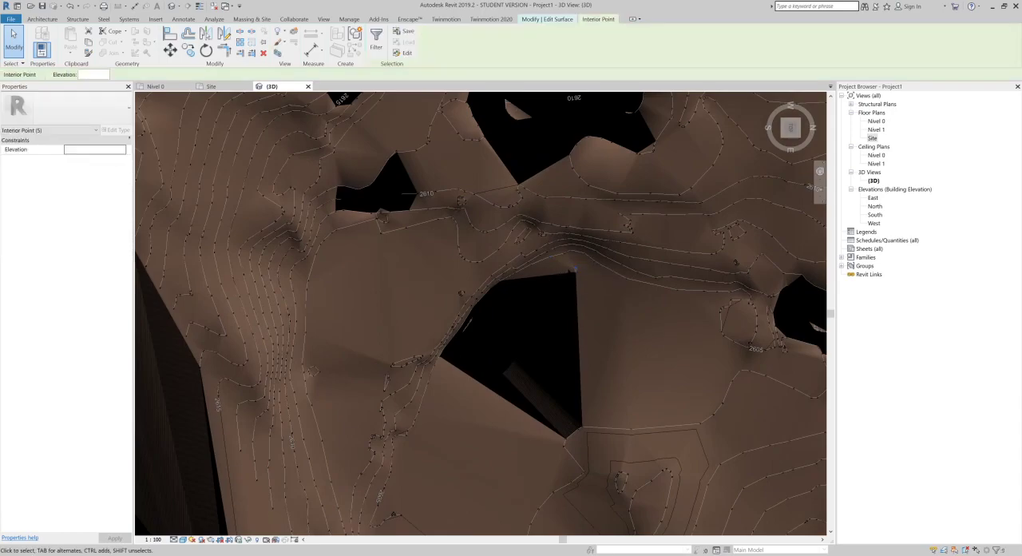
key("Escape")
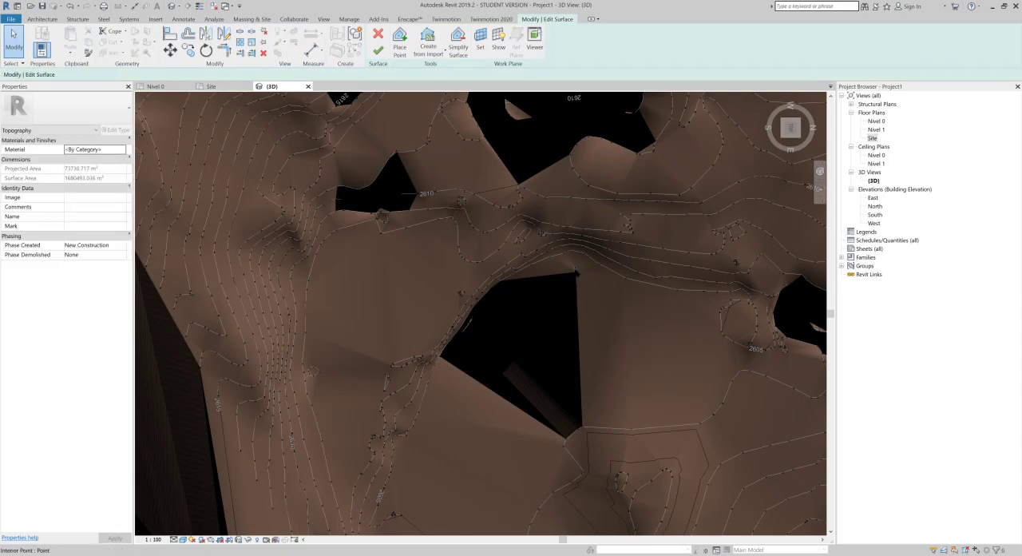
left_click(574, 274)
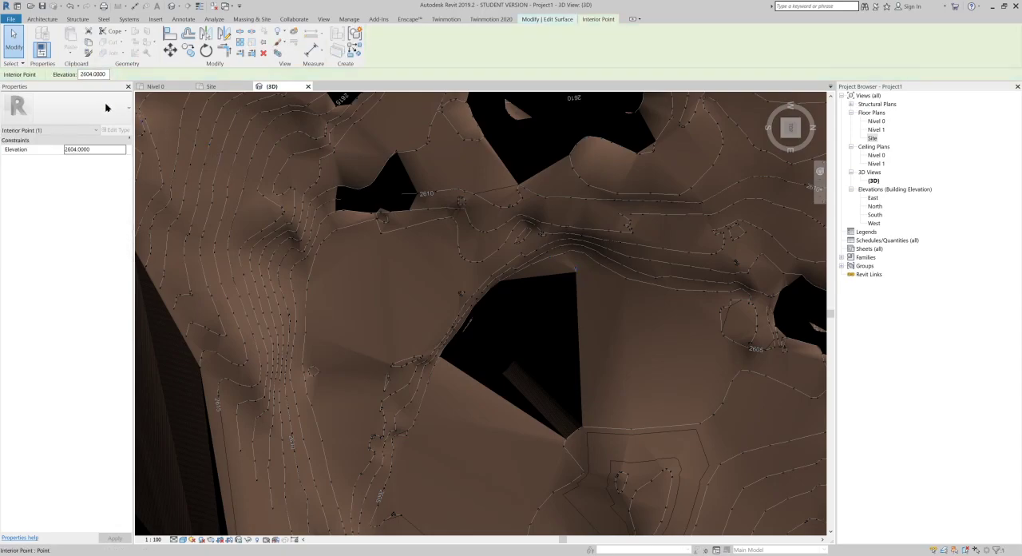
Step: Select the interior points at the foot of the narrow terrain column beside the fan-shaped auditorium and set their elevation to 2604
scroll(476, 399, "down", 4)
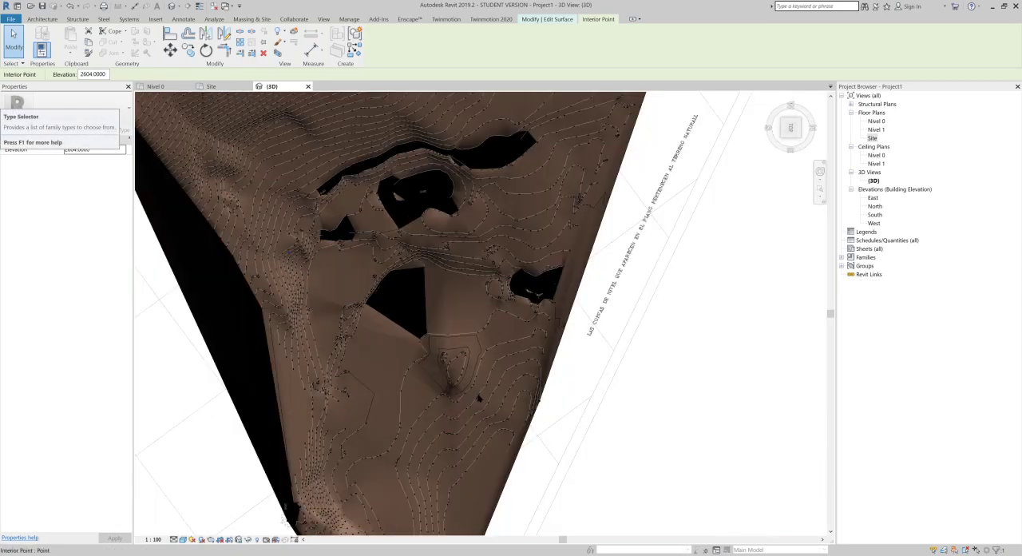
middle_click_drag(481, 375, 371, 270, "shift")
scroll(371, 269, "down", 6)
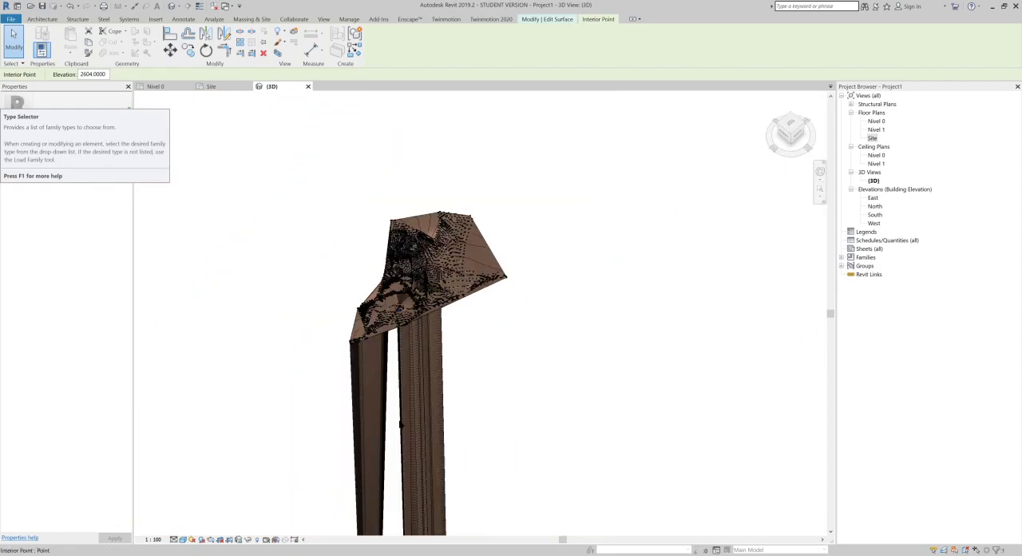
scroll(423, 319, "up", 5)
middle_click_drag(448, 280, 459, 116)
scroll(458, 415, "up", 4)
scroll(461, 401, "up", 4)
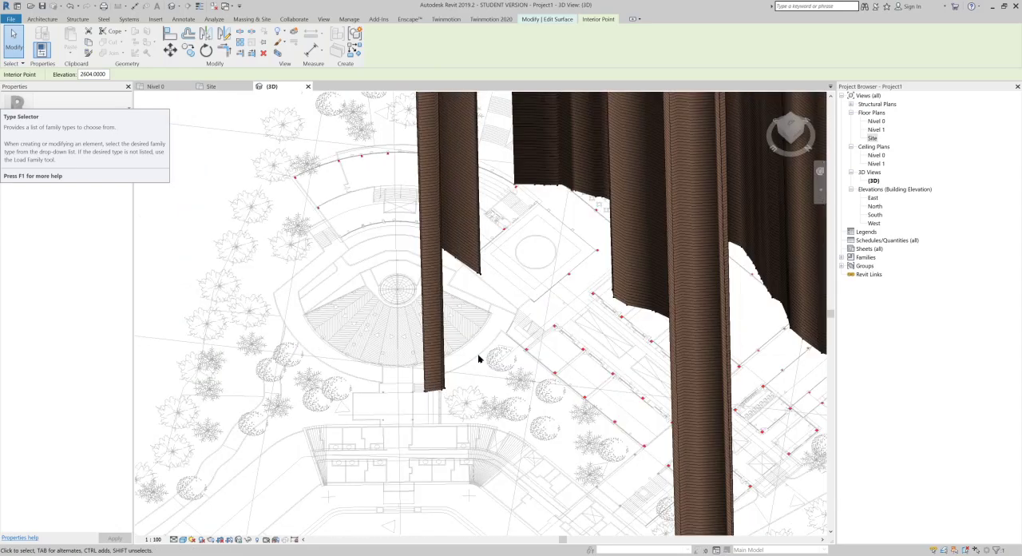
key("Escape")
left_click_drag(386, 415, 384, 413)
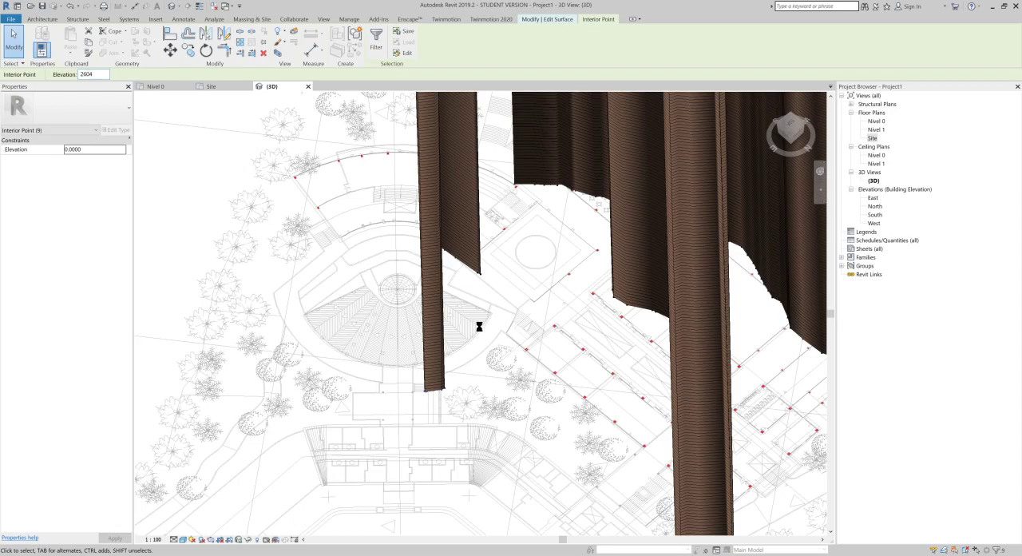
left_click(423, 368)
scroll(427, 351, "down", 5)
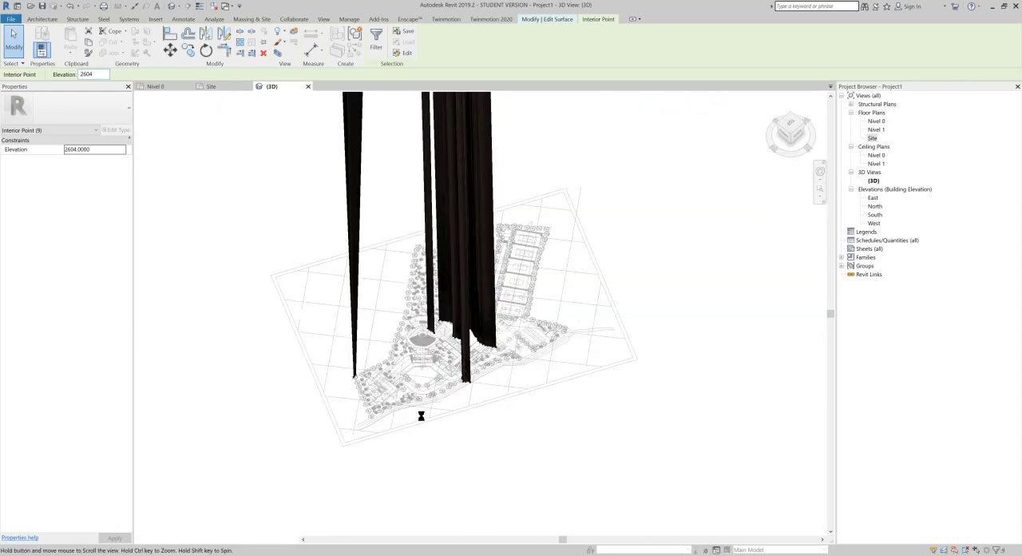
middle_click_drag(430, 324, 435, 527)
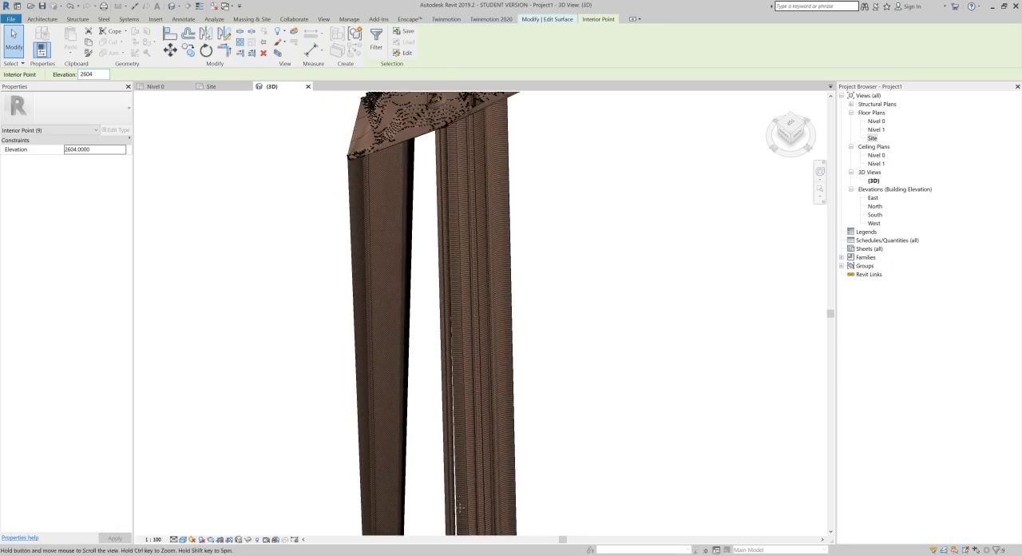
scroll(468, 262, "up", 3)
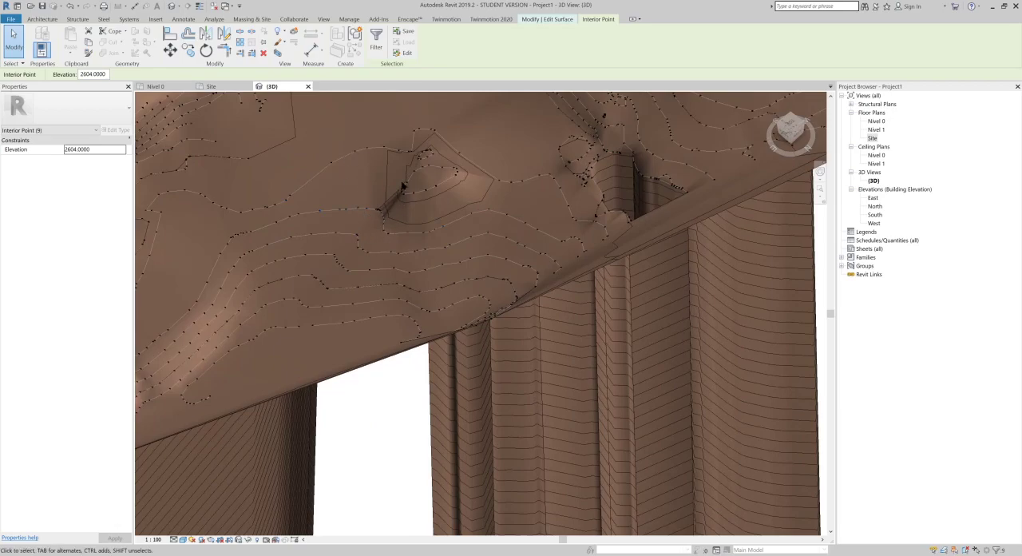
Step: Delete all remaining surface points at the feet of the terrain columns on the flat plan, including those reported outside the surface boundary
scroll(419, 268, "down", 5)
middle_click_drag(418, 268, 412, 128)
scroll(410, 156, "down", 3)
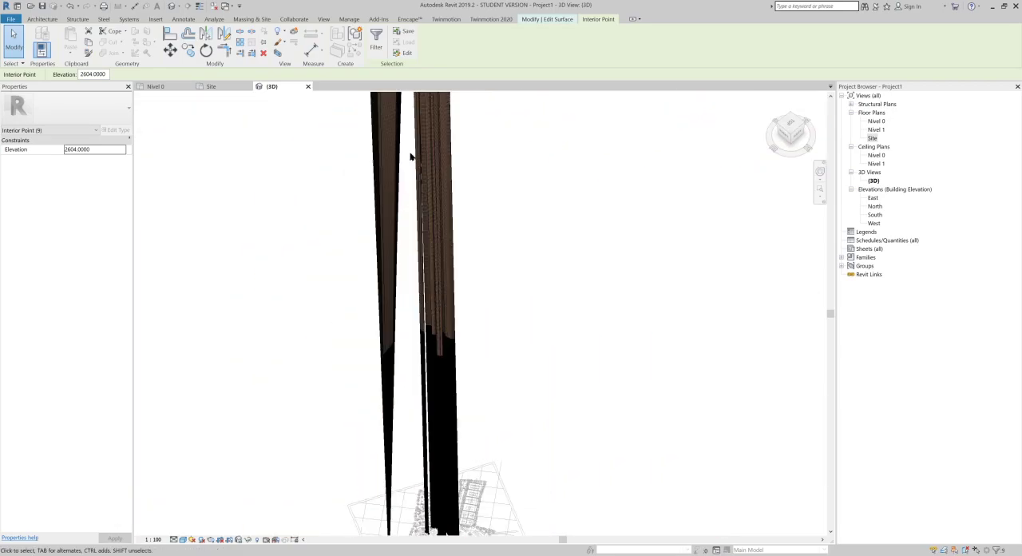
scroll(473, 264, "down", 1)
key("Escape")
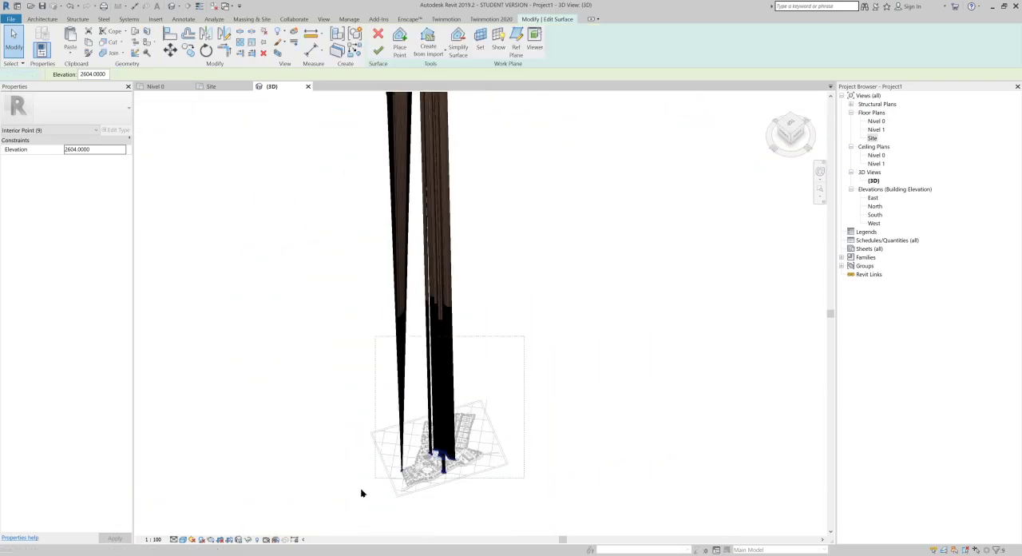
left_click_drag(350, 503, 368, 344)
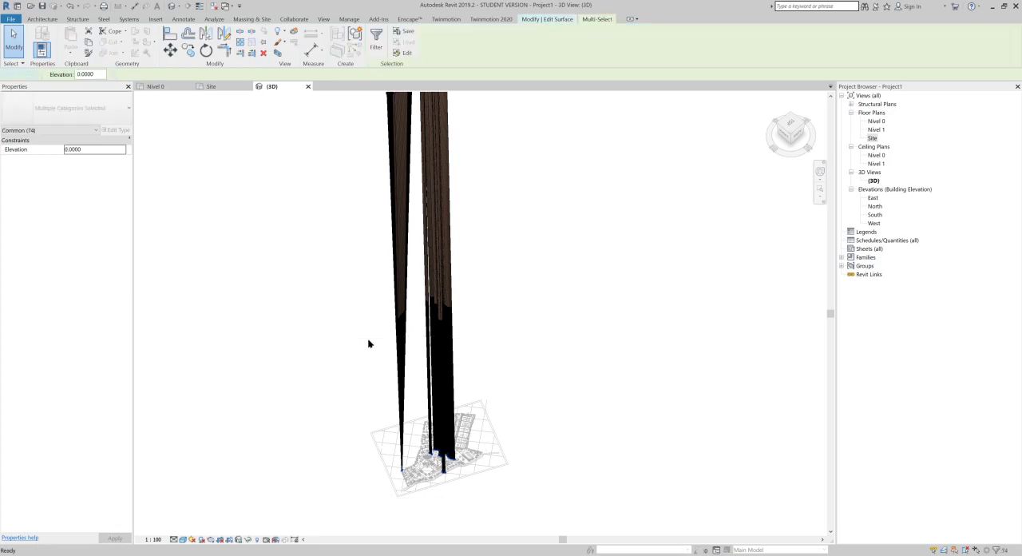
key("Delete")
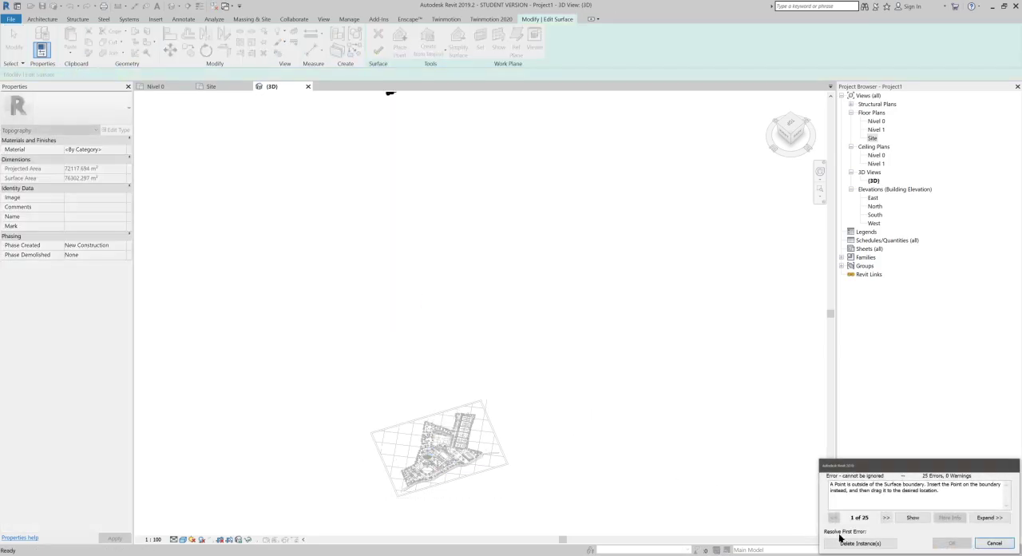
middle_click_drag(454, 261, 522, 456)
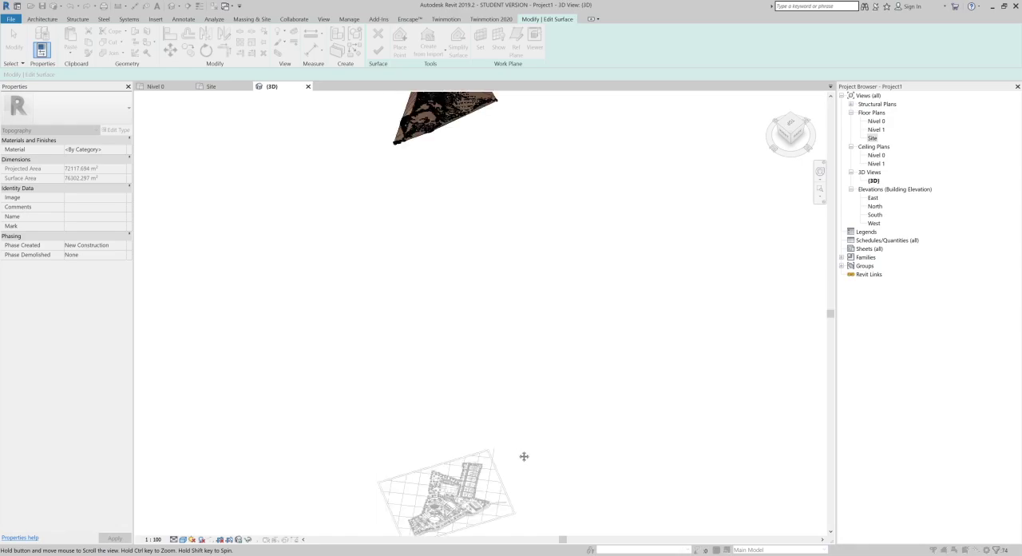
scroll(483, 226, "up", 1)
scroll(505, 349, "up", 6)
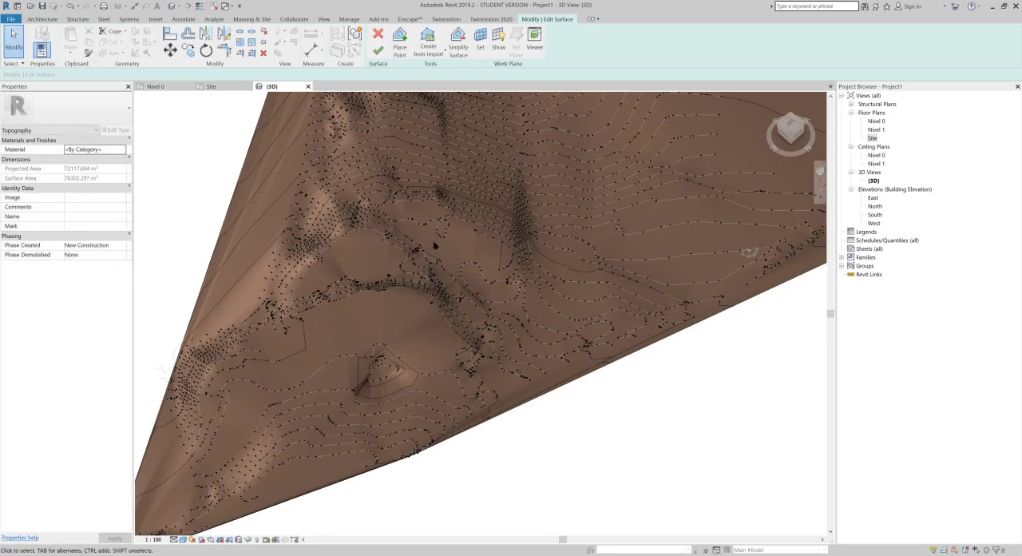
Step: Inspect the cleaned terrain and its contours where the holes were, and finish the surface edit
middle_click_drag(490, 241, 674, 226, "shift")
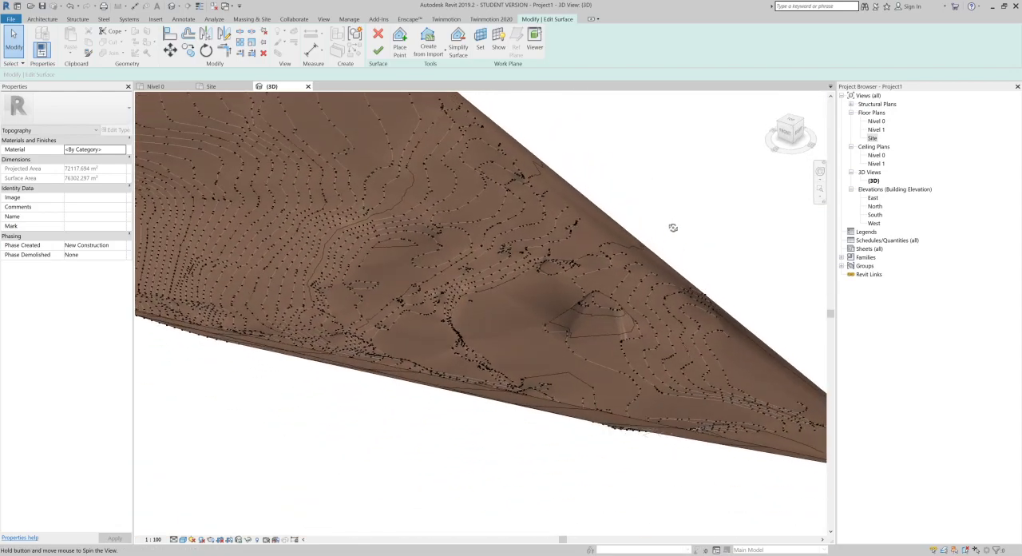
scroll(516, 308, "up", 4)
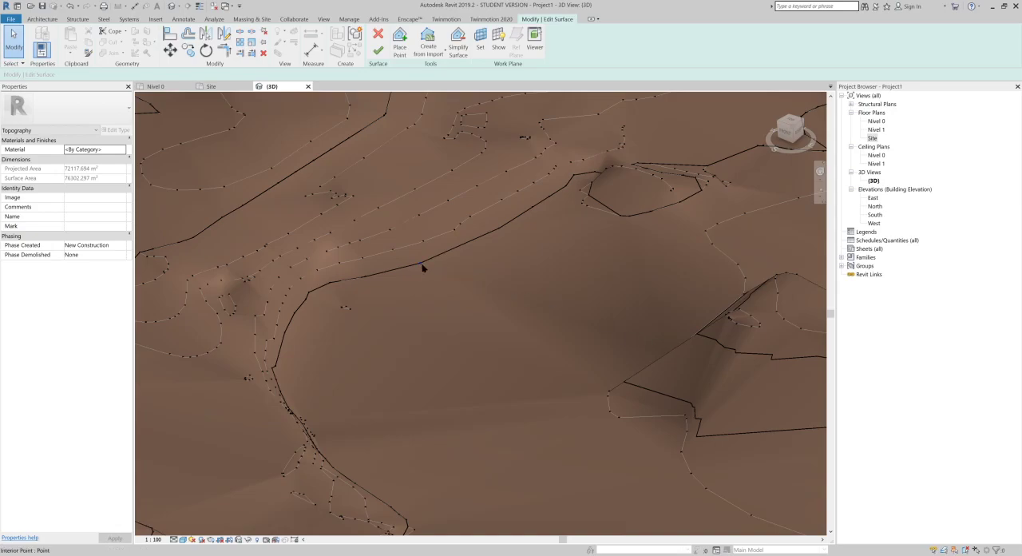
middle_click_drag(631, 384, 595, 357, "shift")
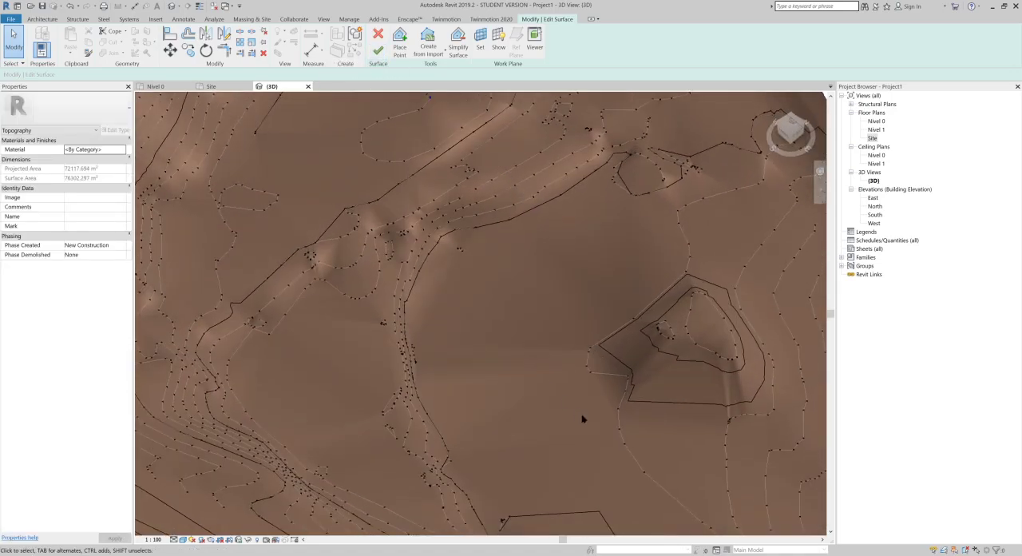
middle_click_drag(506, 305, 516, 280, "shift")
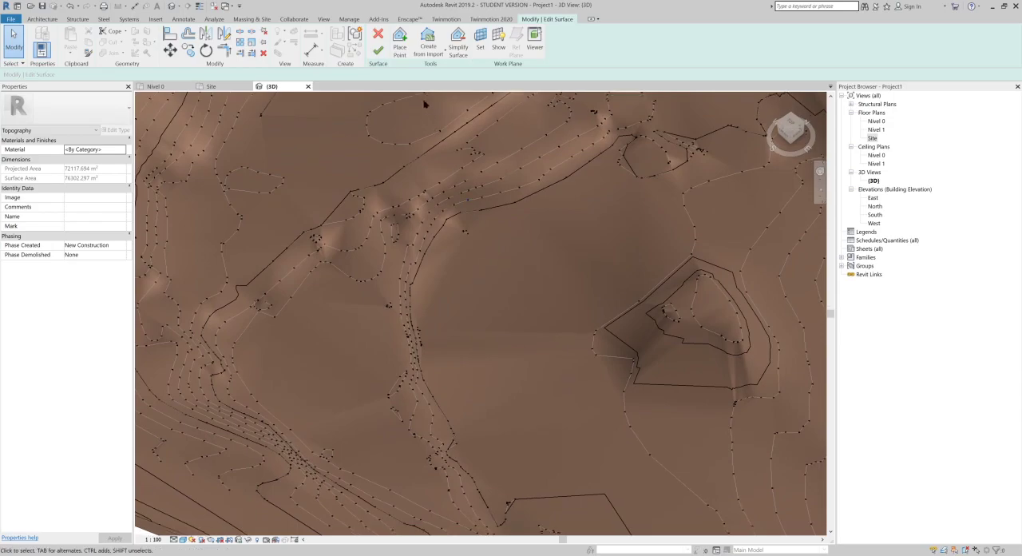
left_click(378, 49)
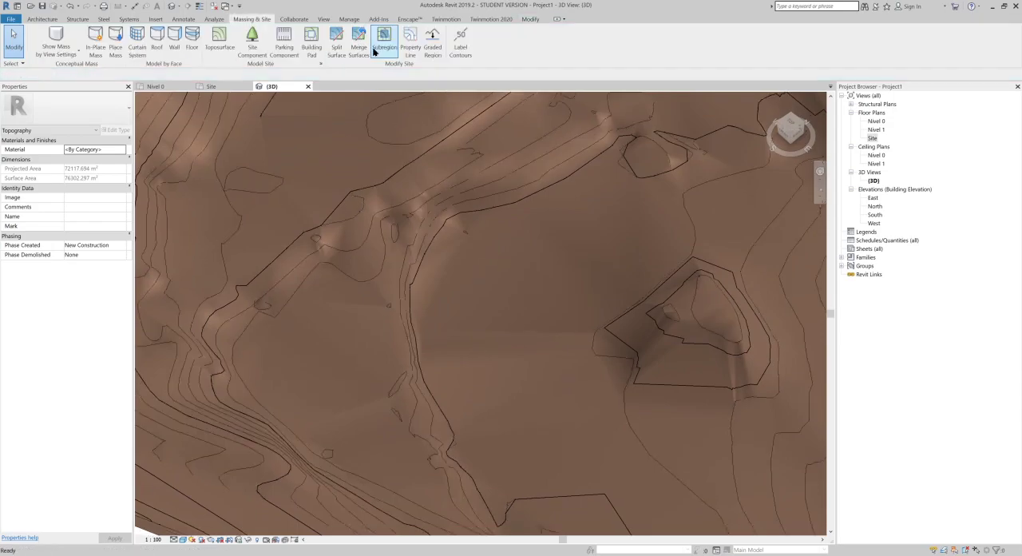
middle_click_drag(413, 200, 413, 242, "shift")
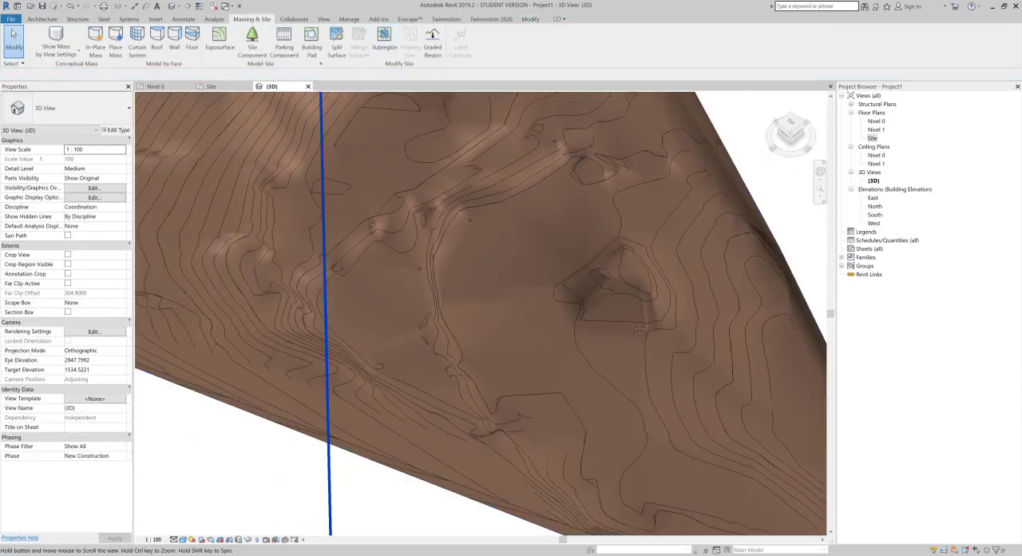
middle_click_drag(629, 280, 632, 371)
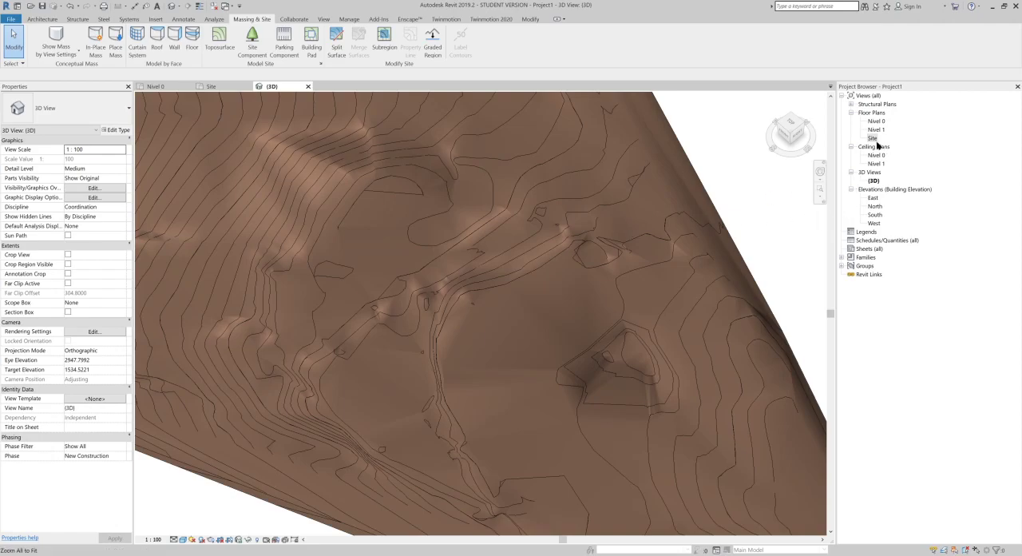
scroll(482, 224, "down", 2)
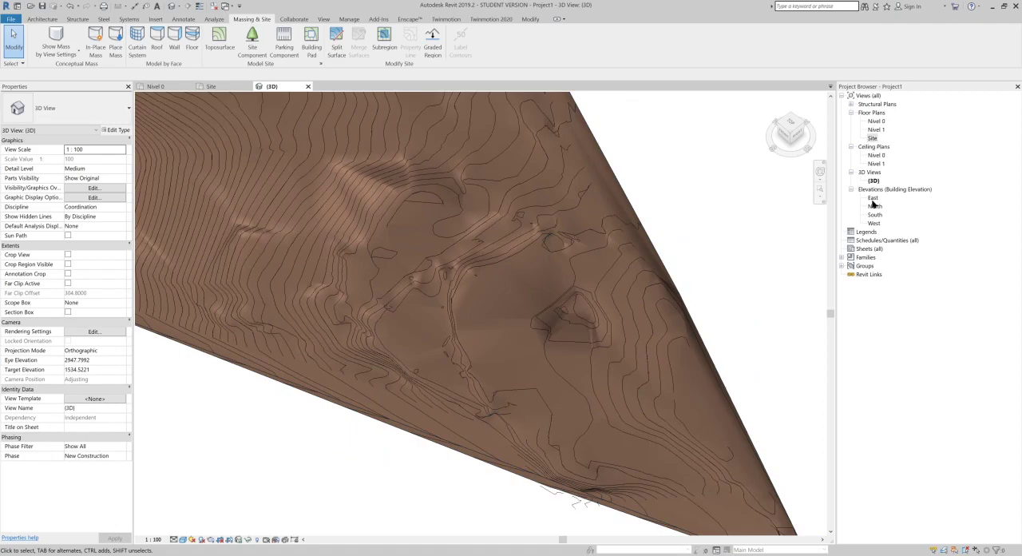
Step: Open the East elevation and locate the Nivel 0 and Nivel 1 levels at its base
double_click(873, 199)
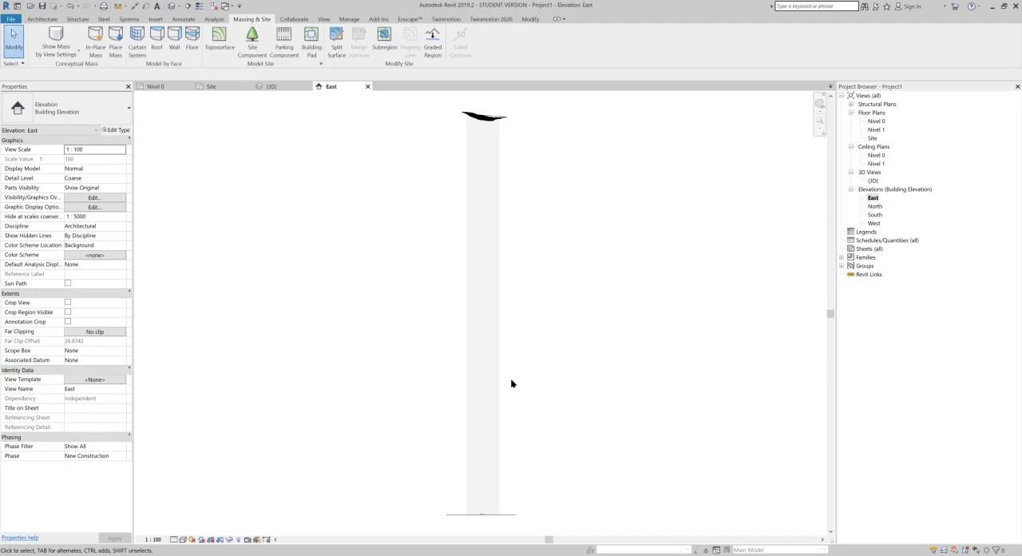
scroll(487, 515, "up", 6)
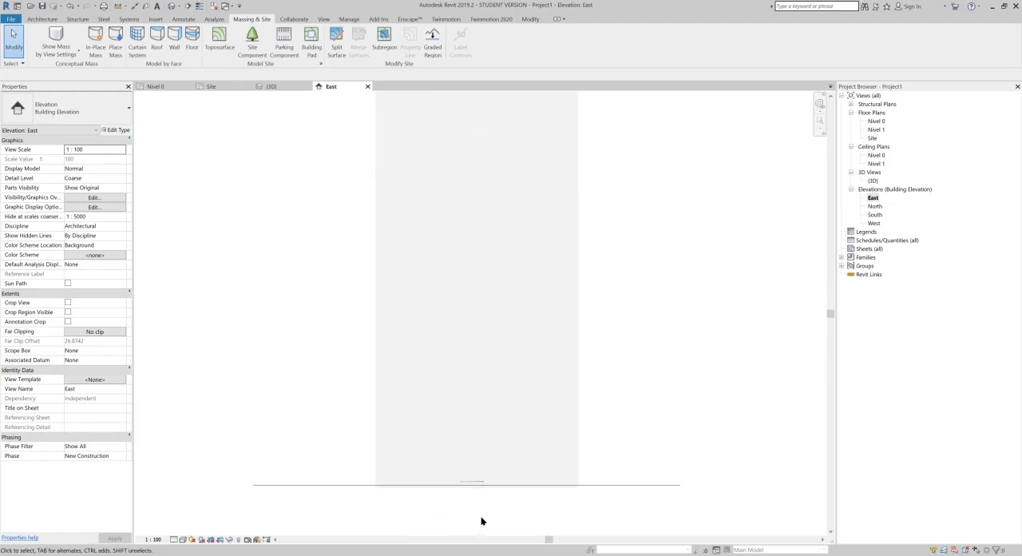
scroll(476, 492, "up", 8)
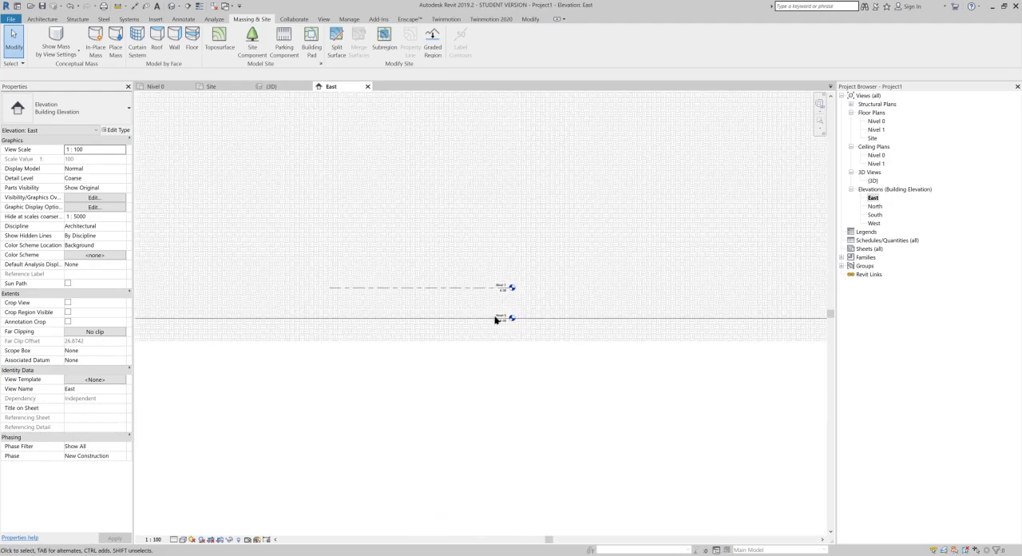
scroll(502, 246, "up", 5)
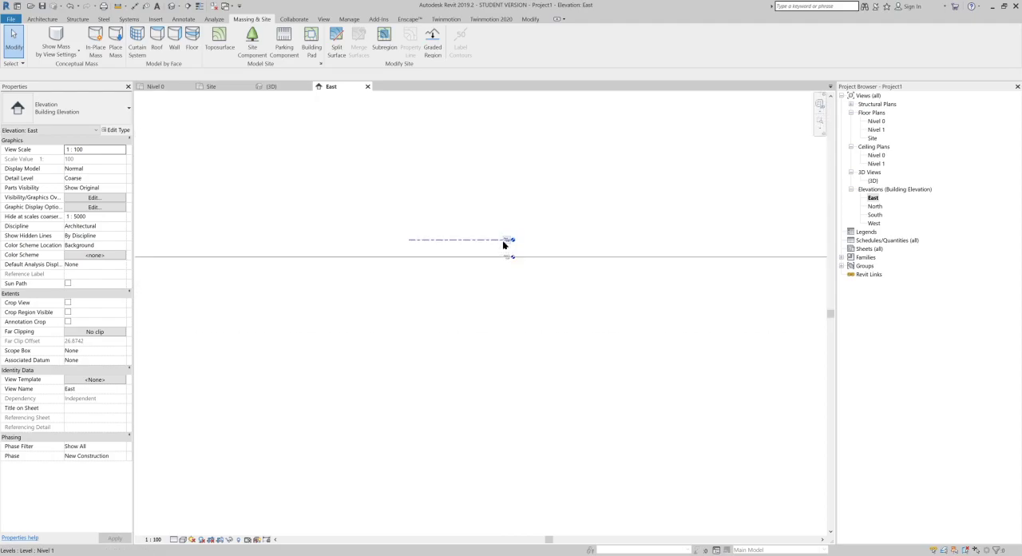
Step: Examine the terrain profile and its stacked contour lines high above the levels in the East elevation
scroll(504, 242, "down", 3)
middle_click_drag(515, 186, 517, 489)
middle_click_drag(526, 281, 526, 448)
middle_click_drag(519, 285, 508, 536)
scroll(489, 336, "up", 8)
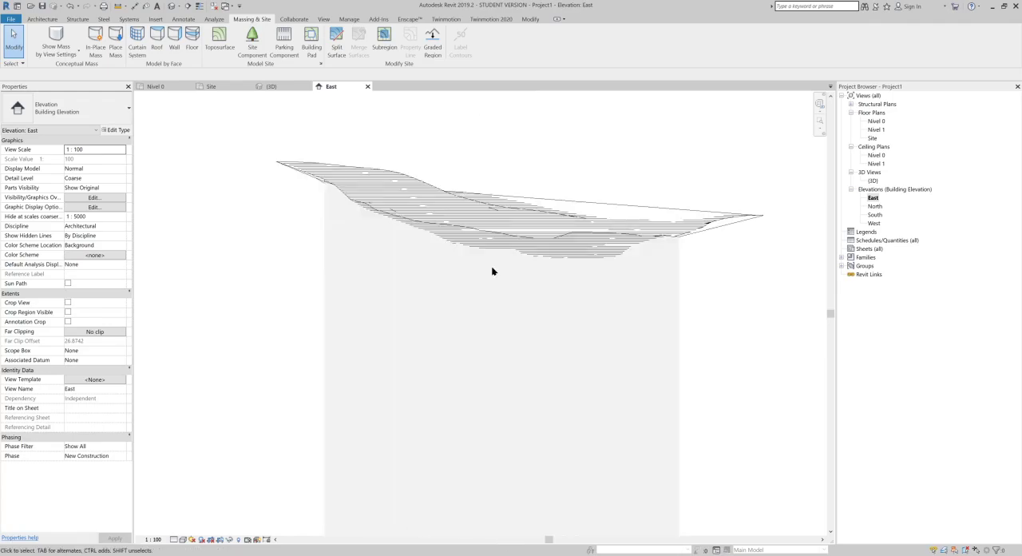
scroll(492, 258, "up", 6)
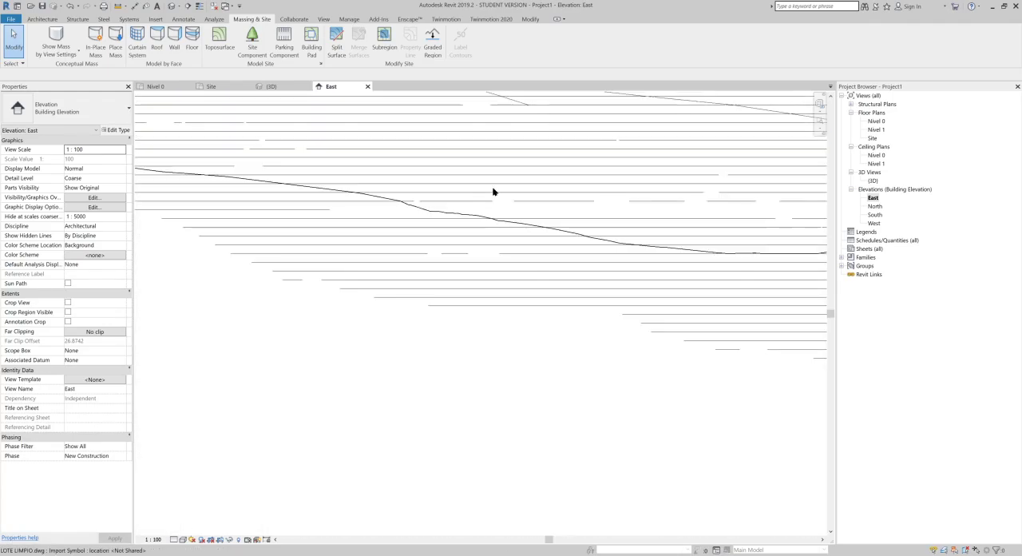
scroll(496, 152, "down", 3)
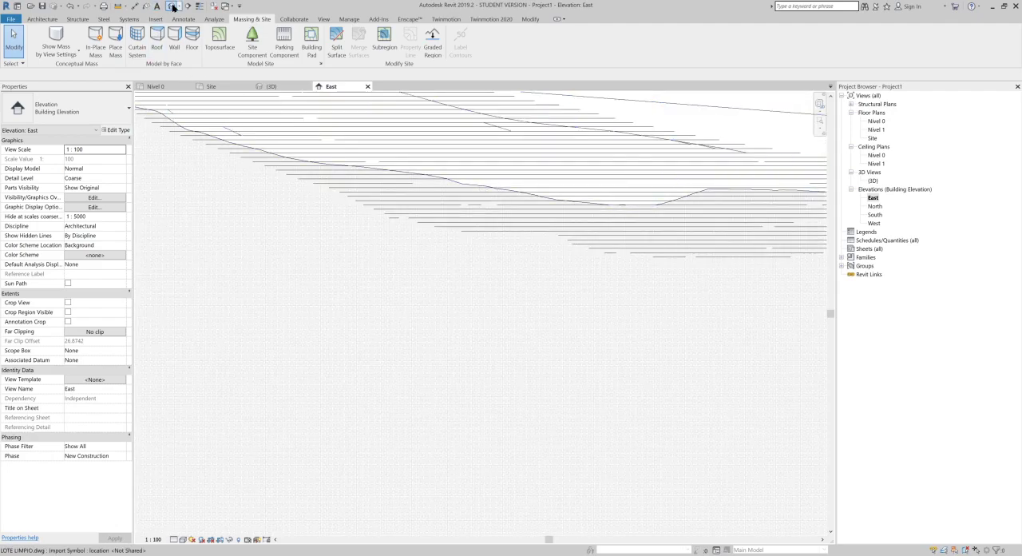
Step: Start a Generic - 200mm wall over the site drawing in the 3D view, with its base level set to Nivel 1
left_click(173, 7)
scroll(413, 248, "down", 5)
middle_click_drag(494, 224, 471, 143)
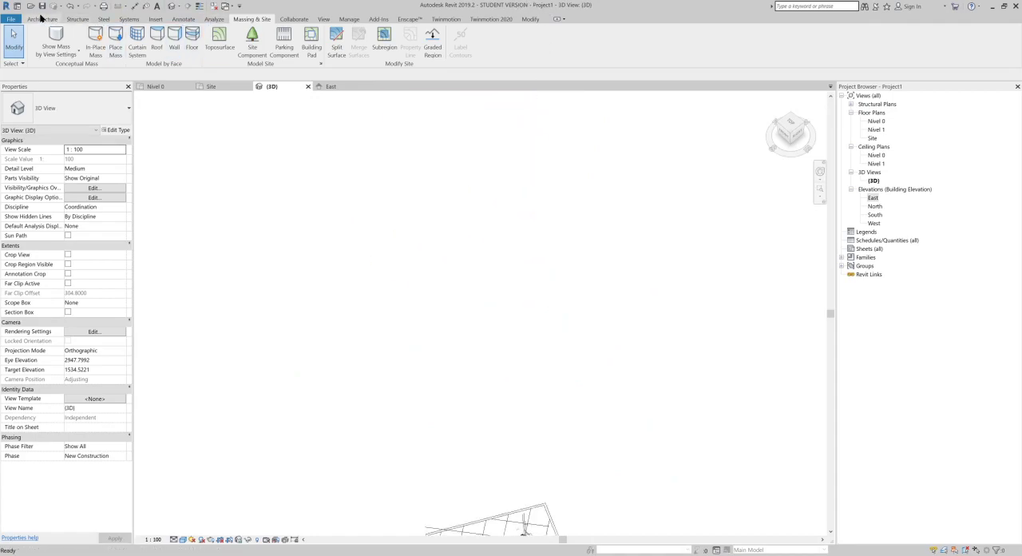
left_click(41, 18)
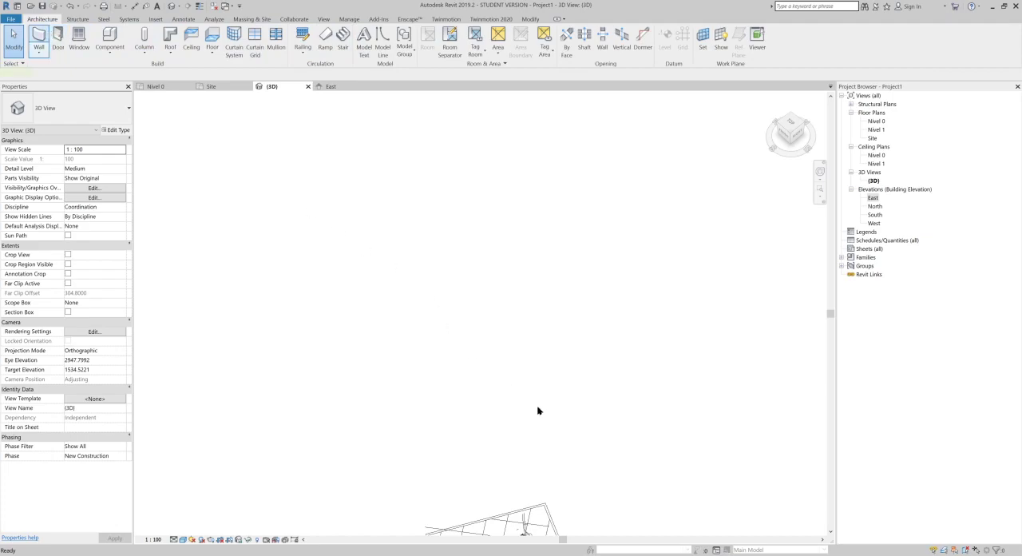
scroll(527, 370, "down", 1)
middle_click_drag(527, 395, 529, 233)
middle_click_drag(535, 322, 542, 248)
scroll(510, 279, "up", 2)
scroll(467, 260, "up", 4)
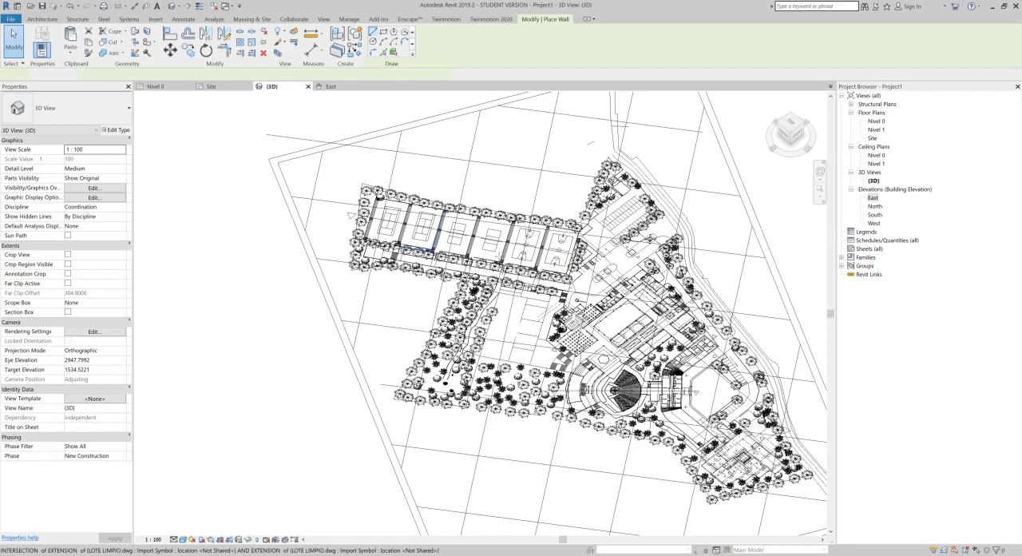
left_click(109, 75)
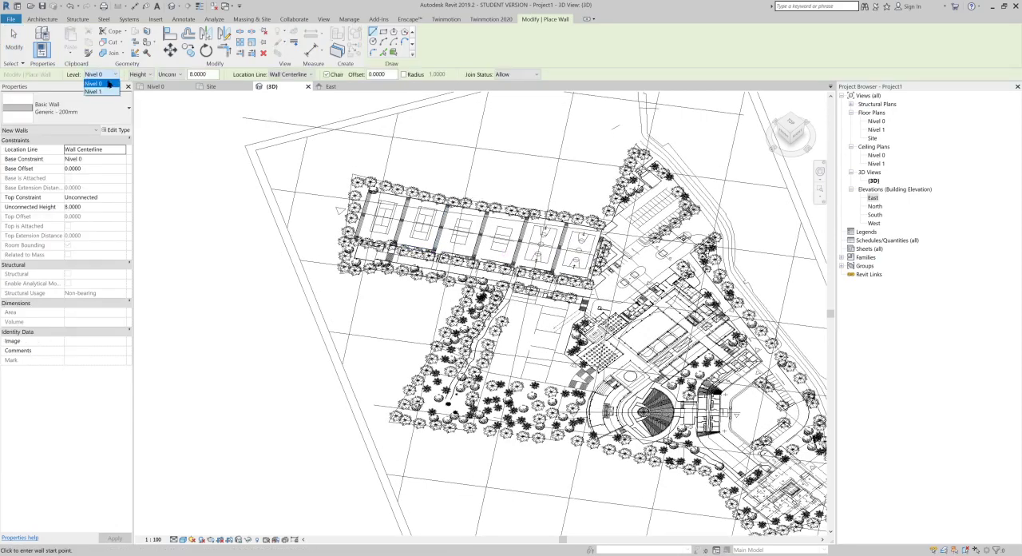
left_click(95, 91)
Step: Draw a rectangular enclosure of 8 m high walls over the long narrow building block beside the courts in the site drawing
middle_click_drag(487, 170, 271, 133)
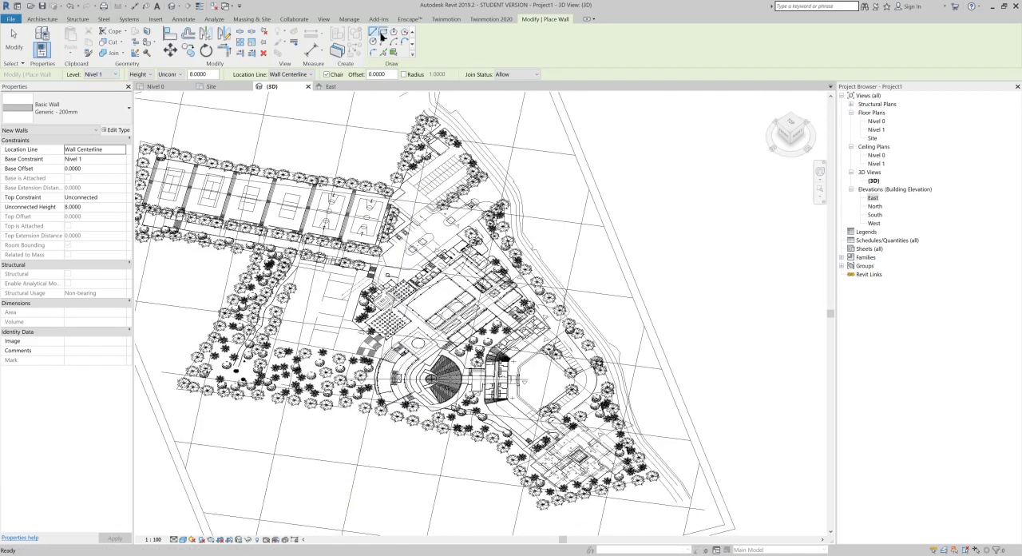
left_click(382, 32)
scroll(428, 313, "up", 5)
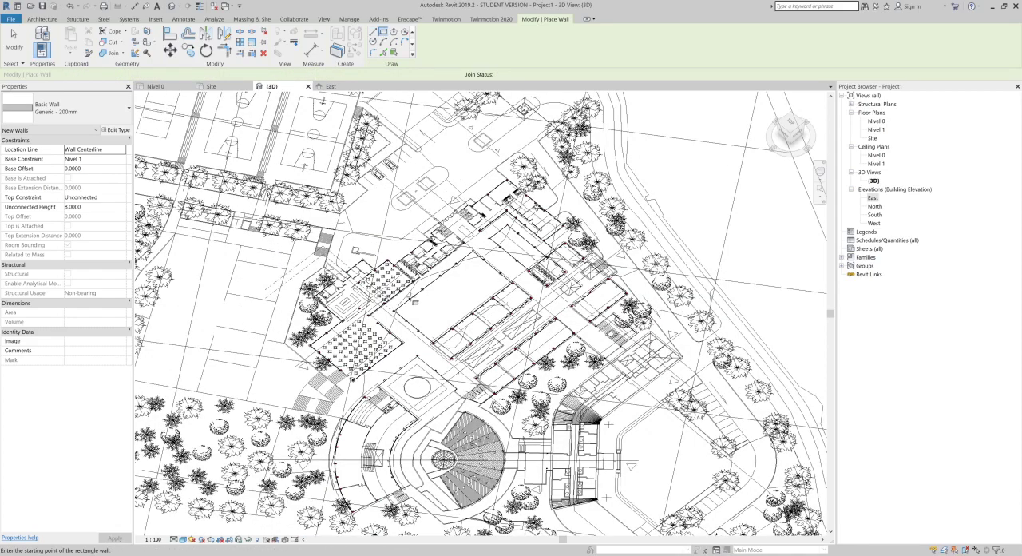
left_click(377, 305)
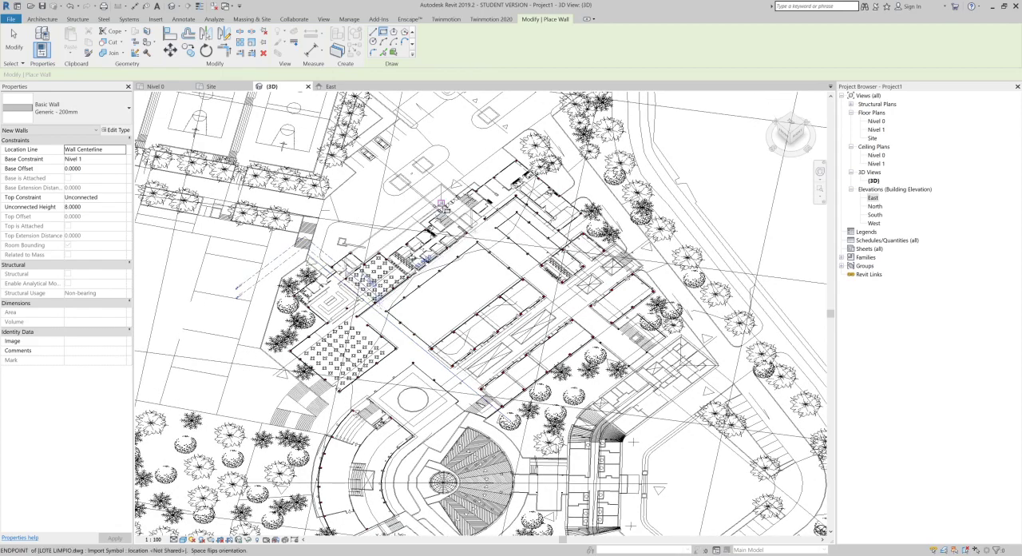
left_click(442, 209)
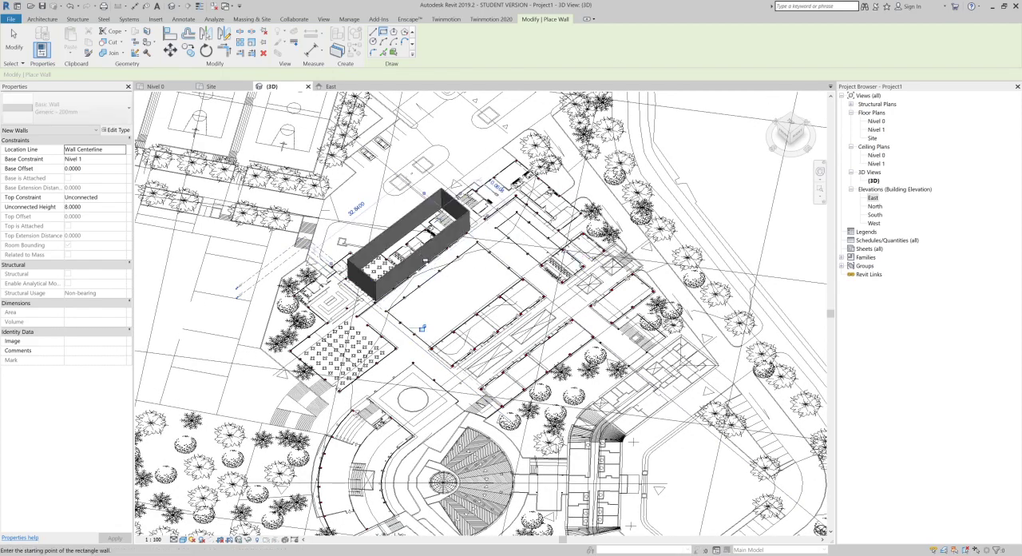
scroll(417, 256, "up", 1)
scroll(417, 256, "down", 7)
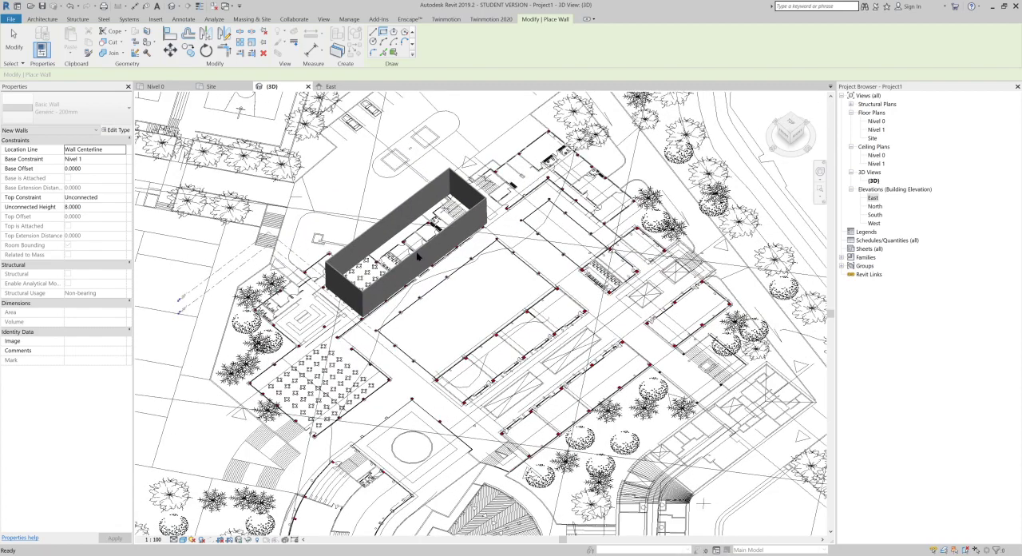
key("Escape")
key("Escape")
Step: Examine the toposurface and its contours high above the wall enclosure in the 3D view
middle_click_drag(427, 258, 448, 369)
scroll(437, 345, "down", 4)
scroll(436, 333, "down", 3)
middle_click_drag(444, 321, 448, 431)
scroll(448, 432, "down", 3)
middle_click_drag(449, 285, 465, 512)
scroll(436, 249, "up", 1)
scroll(436, 250, "up", 4)
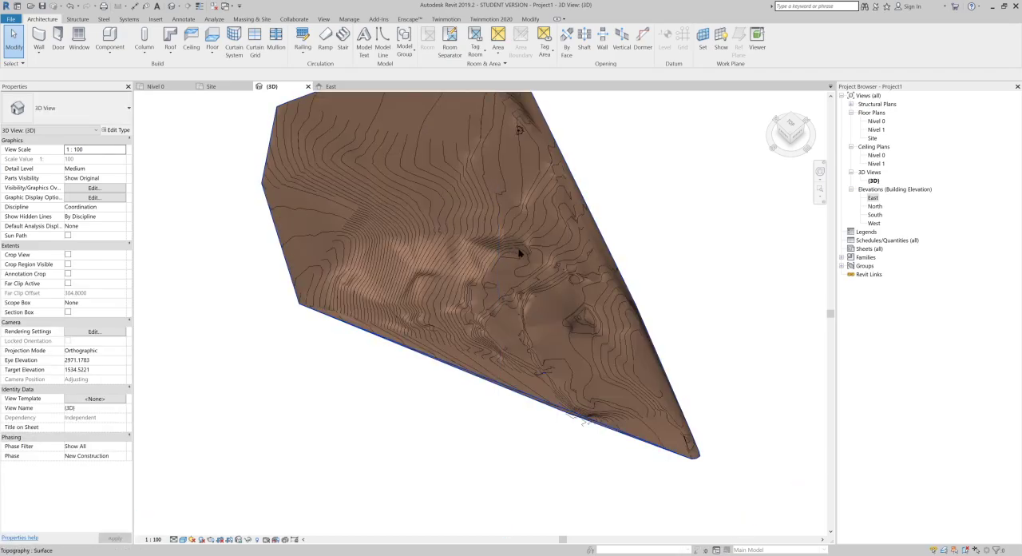
scroll(517, 264, "up", 5)
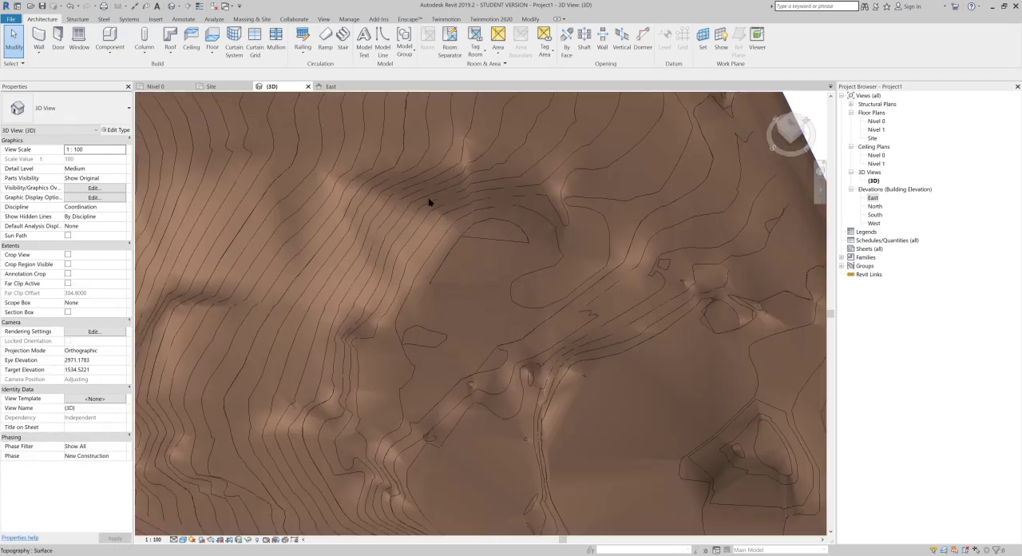
scroll(430, 201, "up", 3)
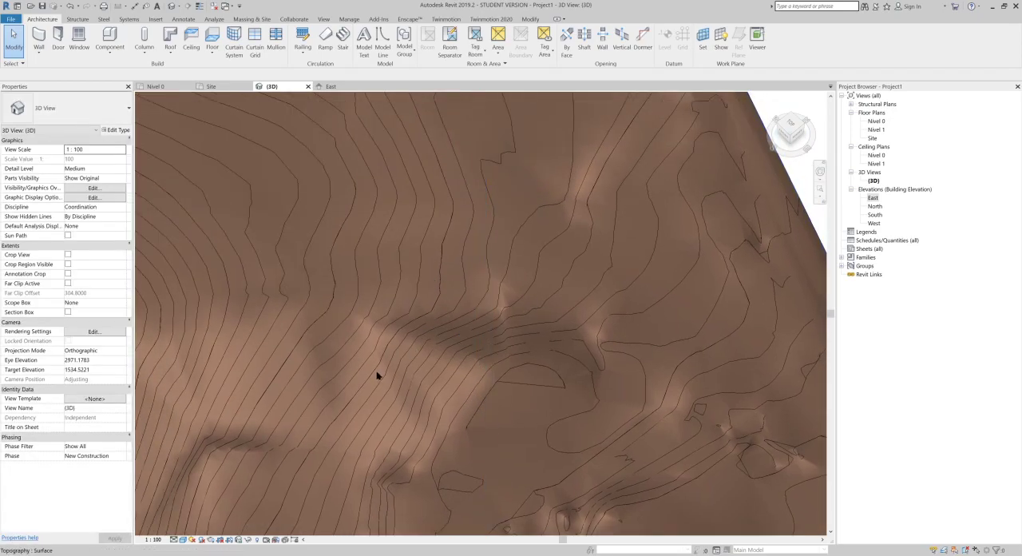
scroll(361, 340, "up", 5)
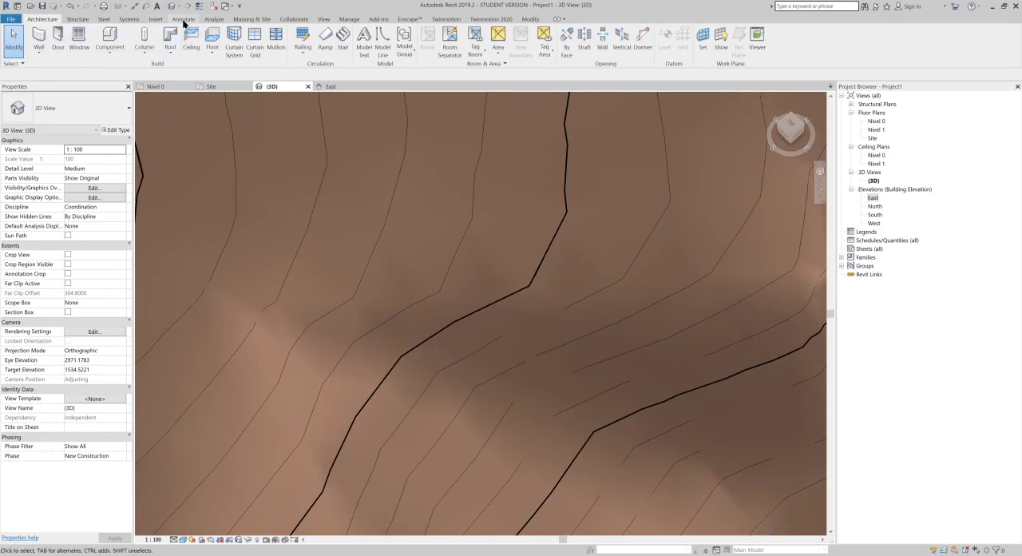
Step: Check the spot elevations of the terrain at a thick main contour and at the contour bordering the flat platform
left_click(183, 20)
left_click(169, 47)
scroll(499, 308, "up", 5)
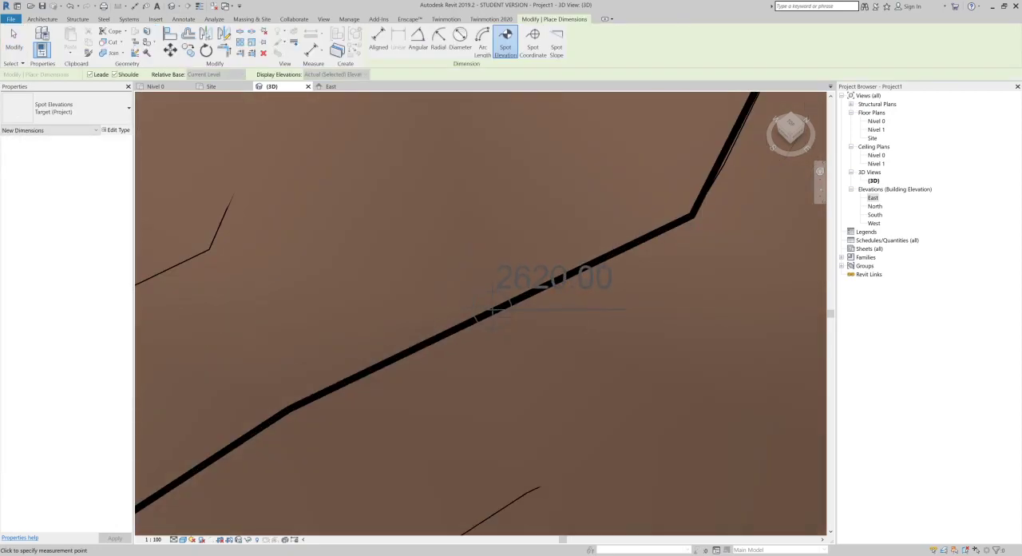
scroll(497, 308, "down", 4)
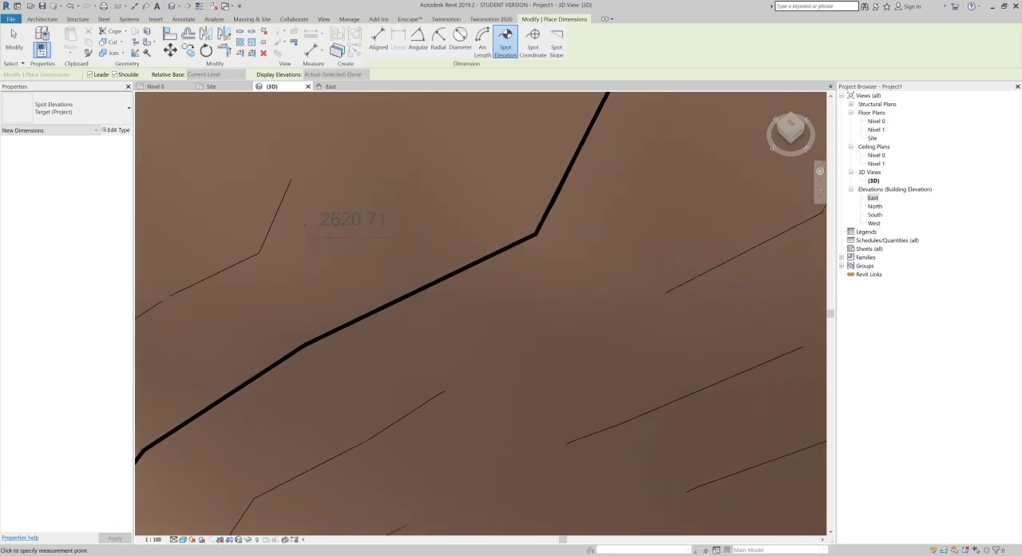
scroll(264, 215, "down", 5)
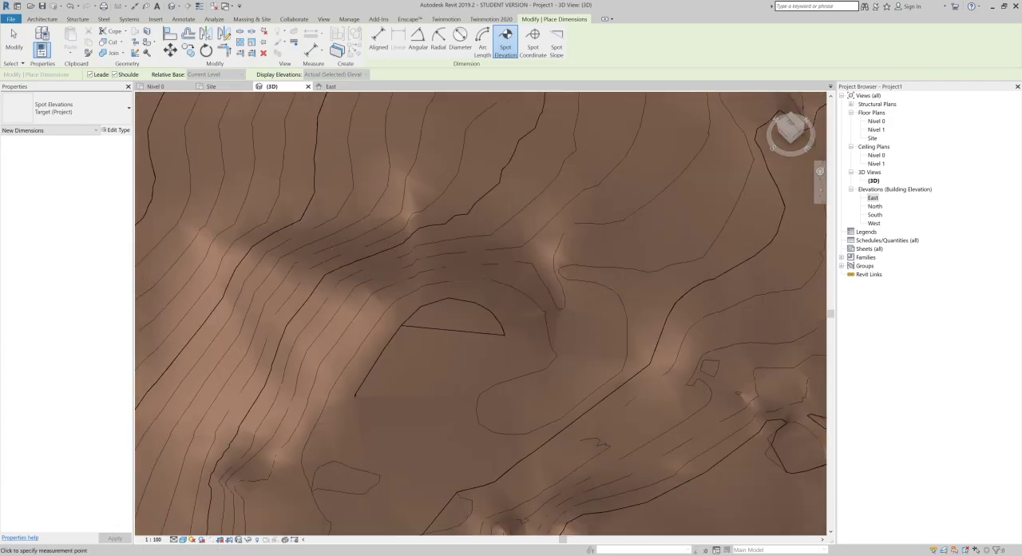
scroll(369, 334, "up", 6)
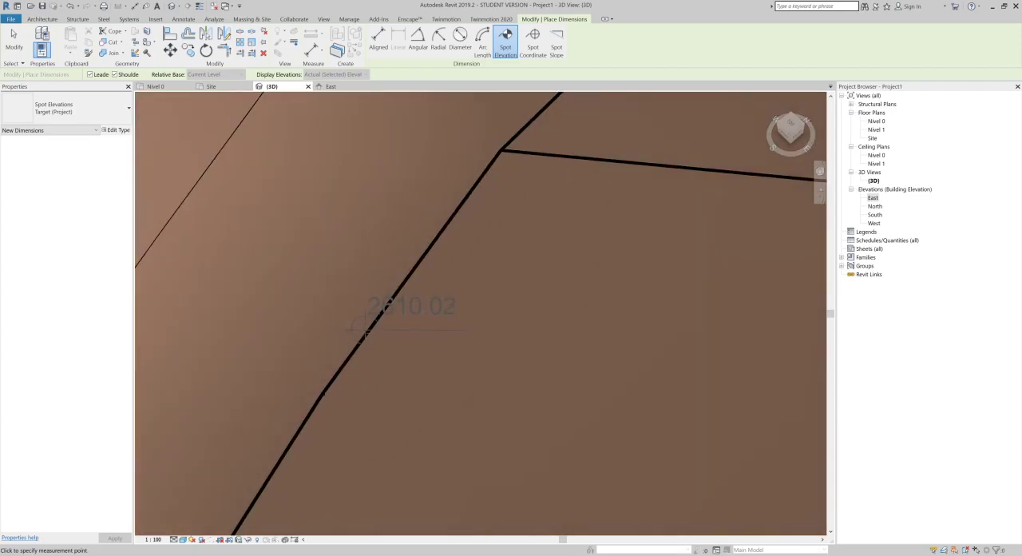
scroll(361, 331, "down", 5)
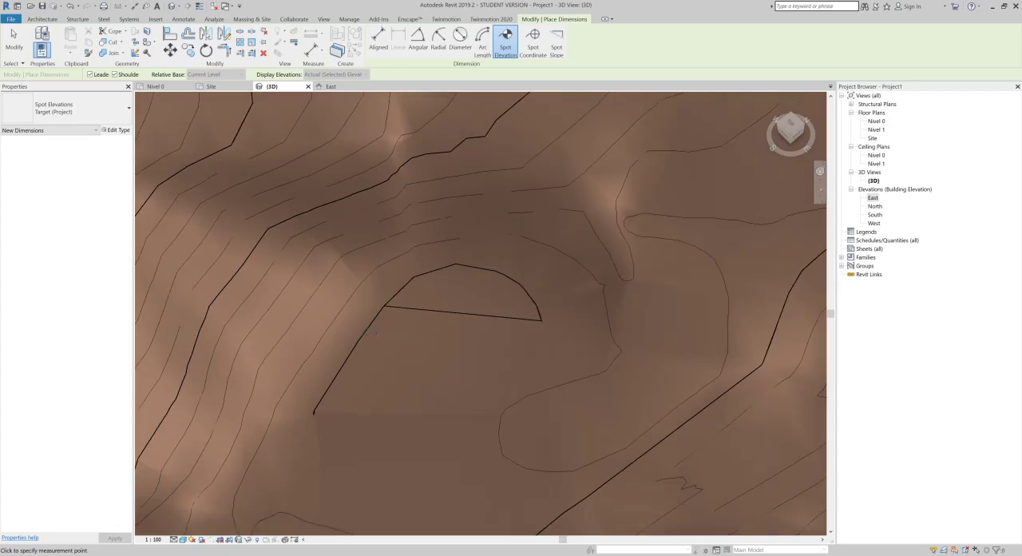
key("Escape")
key("Escape")
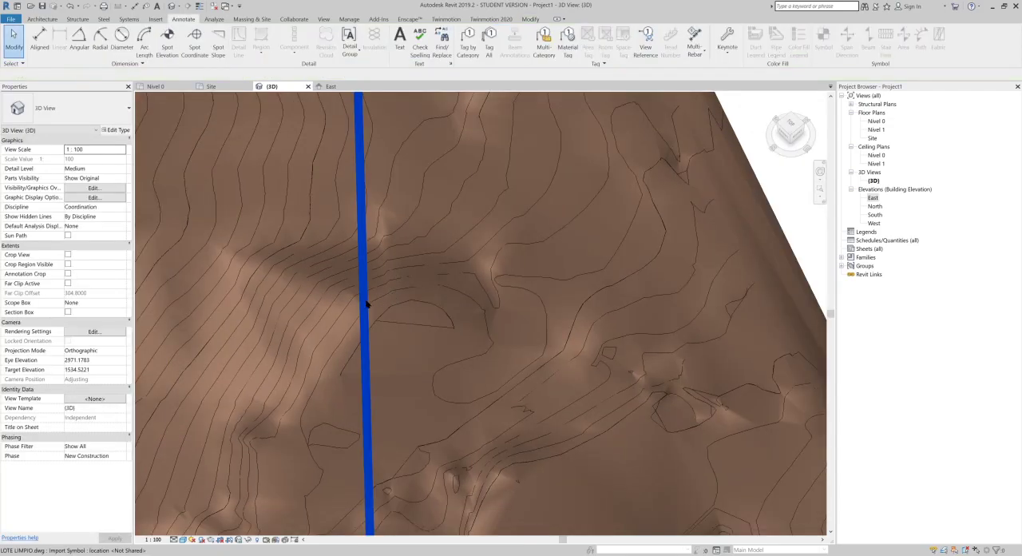
Step: Inspect the toposurface and the LOTE LIMPIO.dwg contour lines in the East elevation by selecting each one separately
double_click(873, 199)
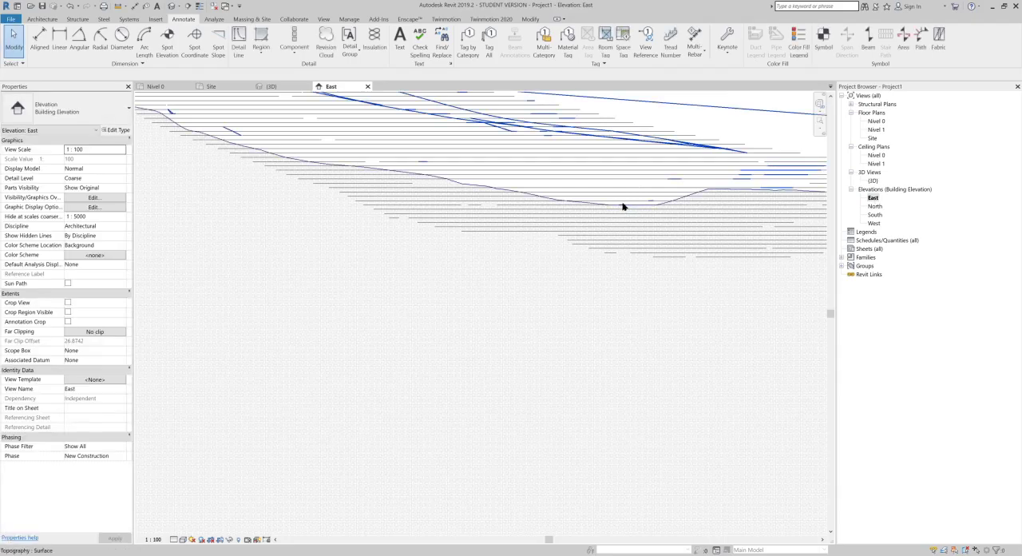
left_click(623, 207)
scroll(455, 205, "down", 3)
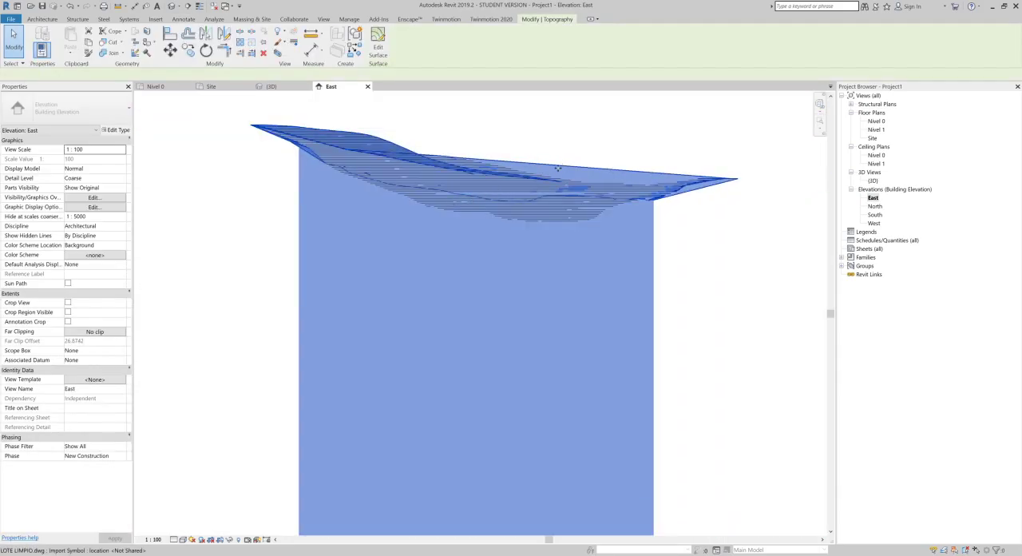
scroll(681, 255, "down", 2)
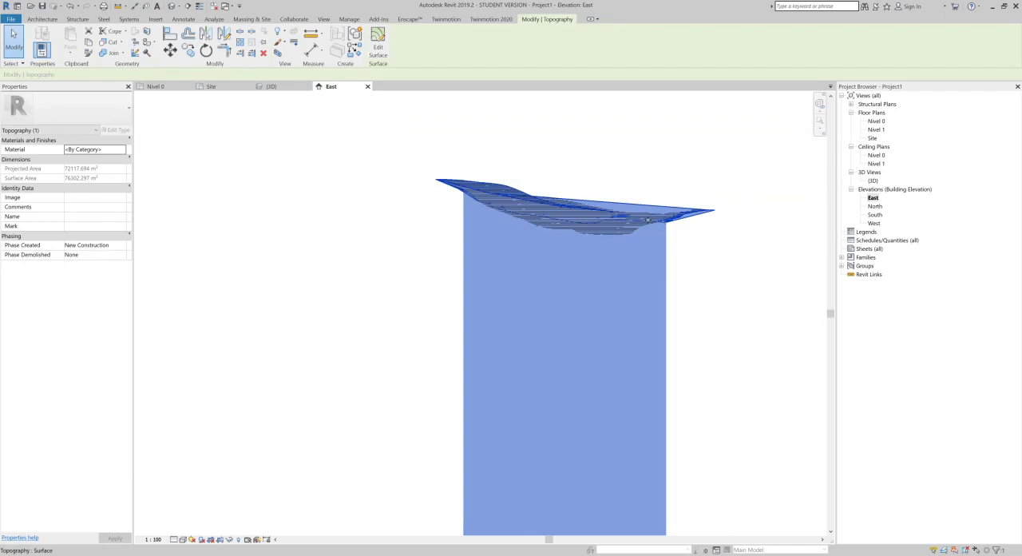
left_click(704, 408)
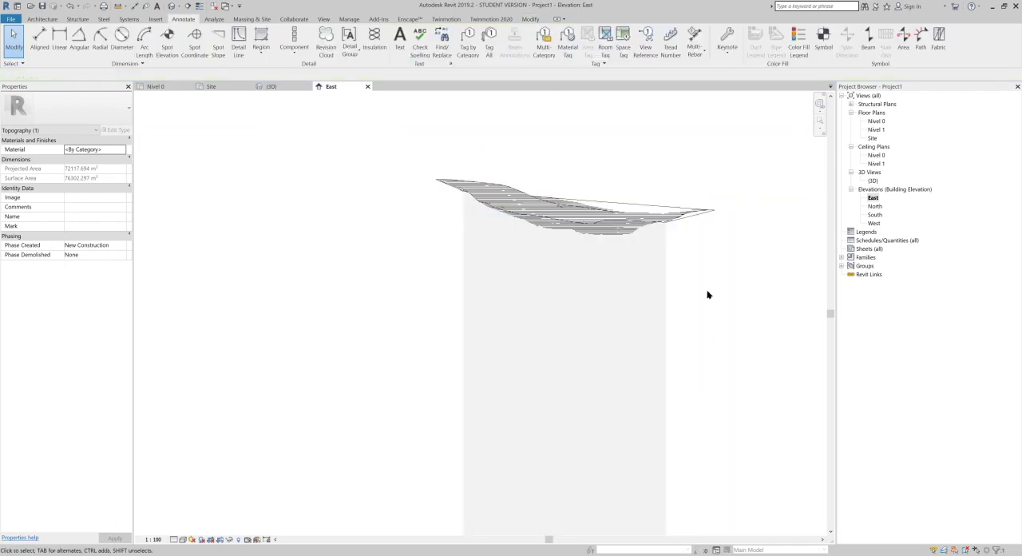
left_click(704, 223)
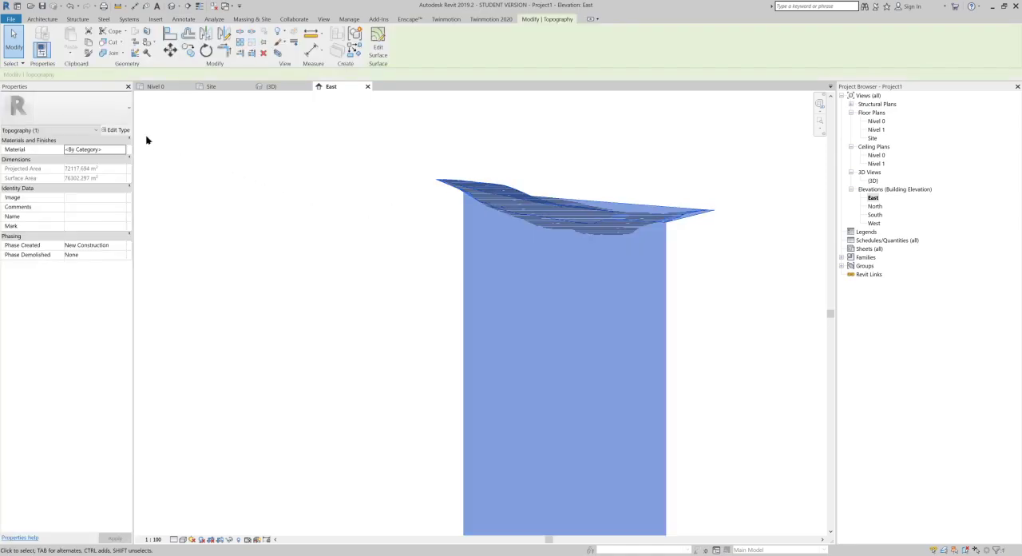
left_click(417, 223)
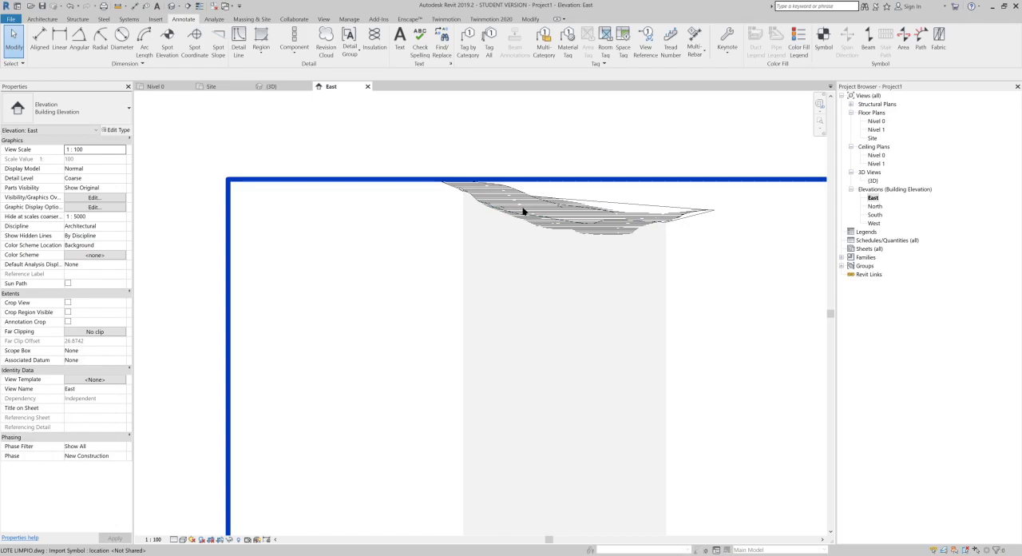
left_click(523, 211)
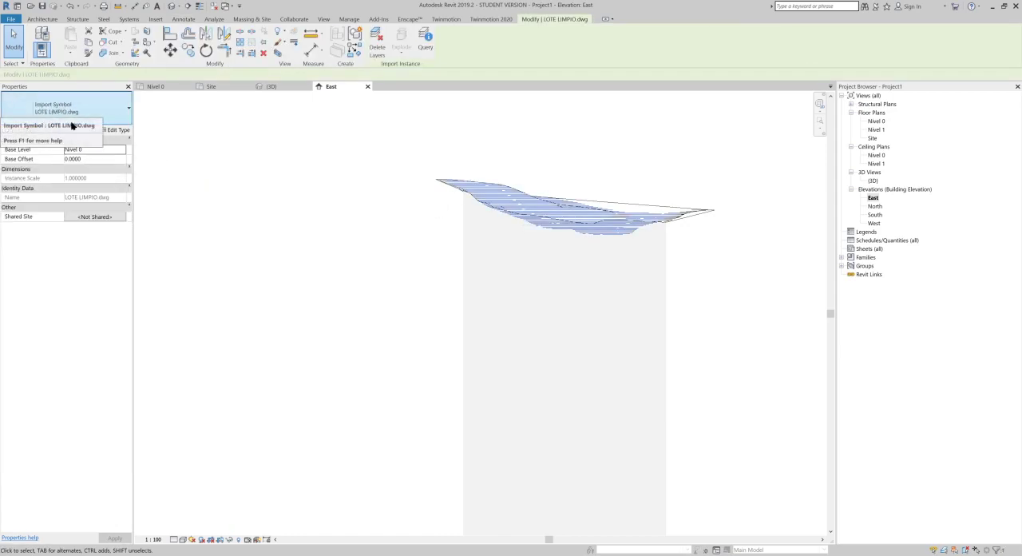
left_click(304, 101)
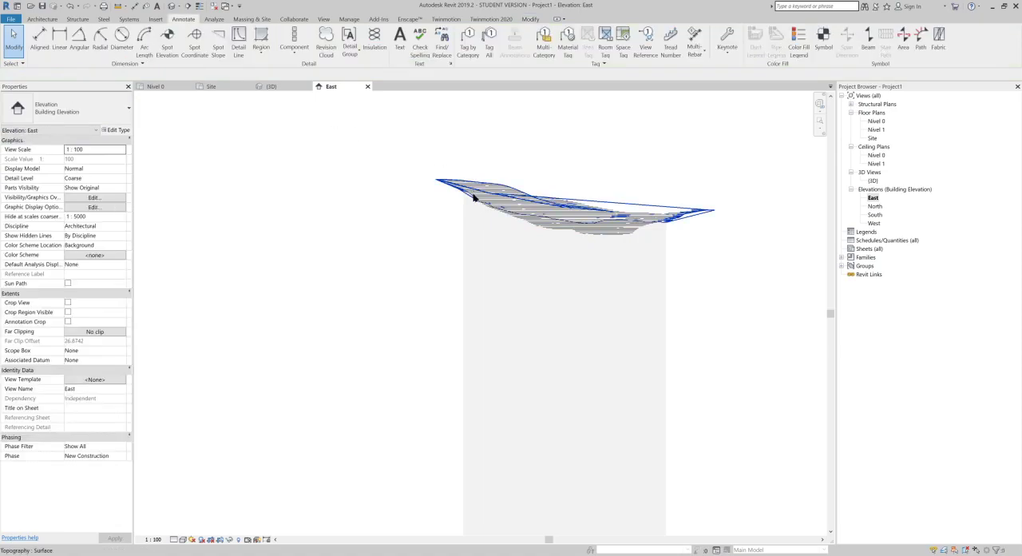
Step: Move the toposurface 2610 m straight down in the East elevation
left_click(473, 198)
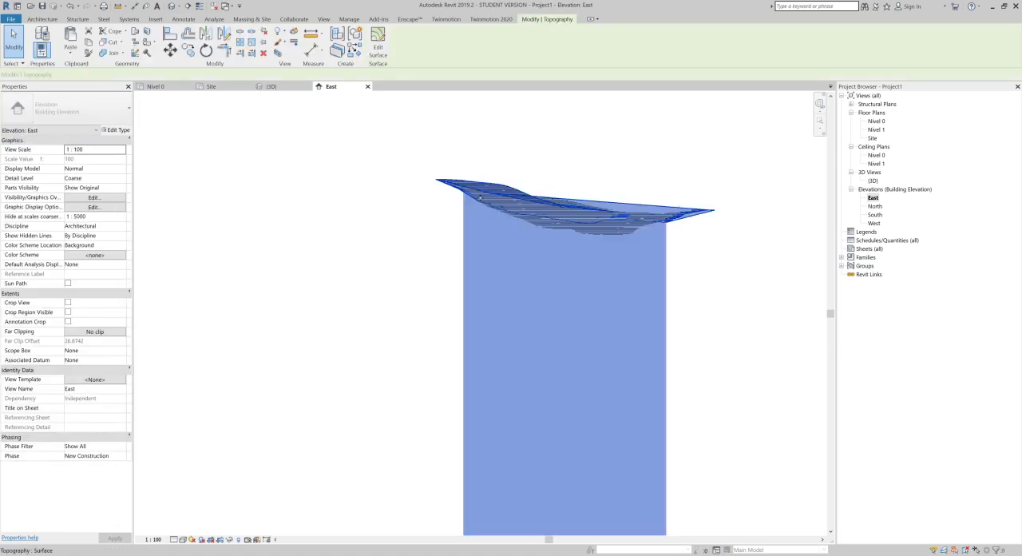
left_click(174, 52)
left_click(395, 201)
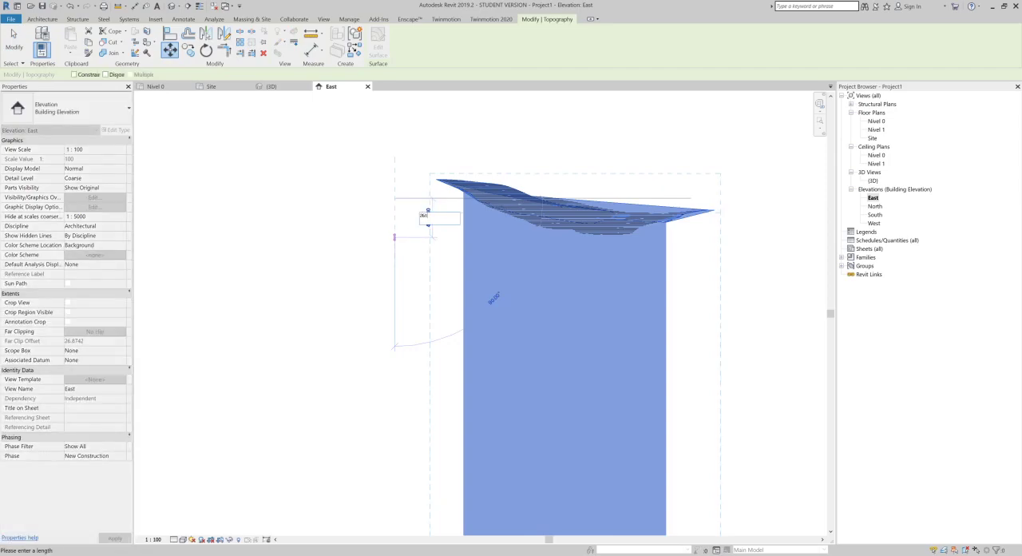
type("2610")
key("Return")
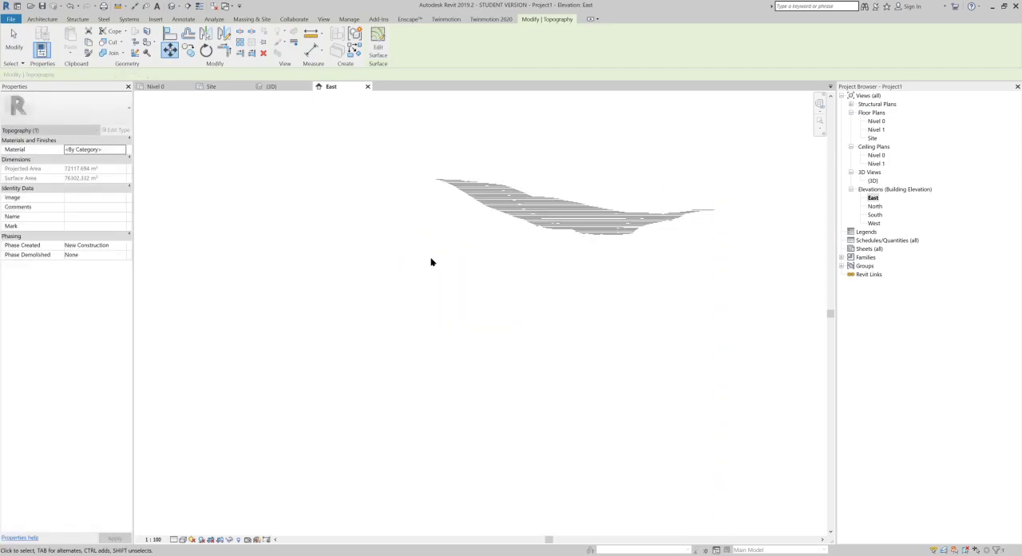
Step: Compare the lowered terrain with the wall enclosure and the Nivel 0 and Nivel 1 levels in the East elevation
scroll(559, 288, "down", 5)
middle_click_drag(557, 287, 562, 122)
middle_click_drag(571, 384, 579, 104)
scroll(564, 345, "up", 6)
scroll(464, 355, "up", 5)
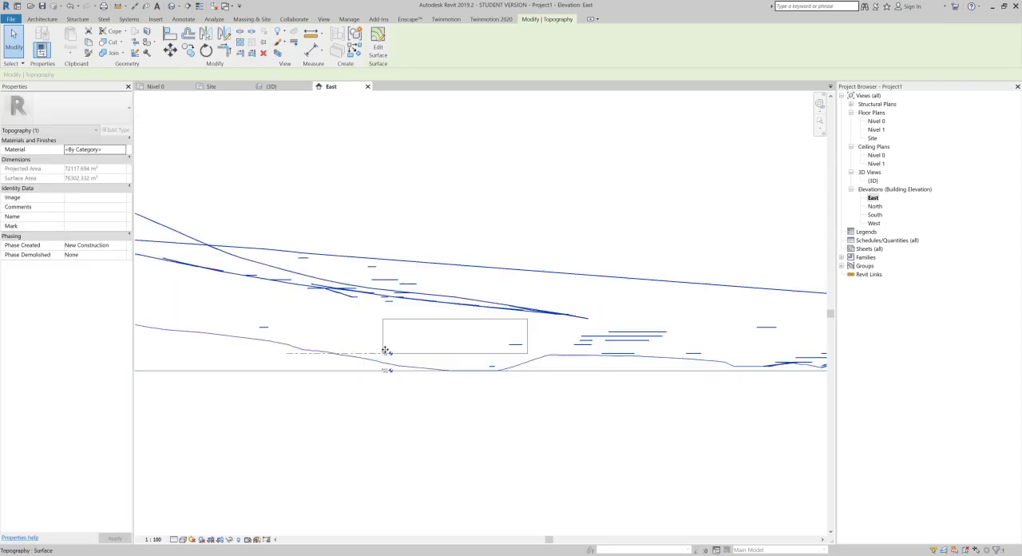
scroll(391, 372, "up", 1)
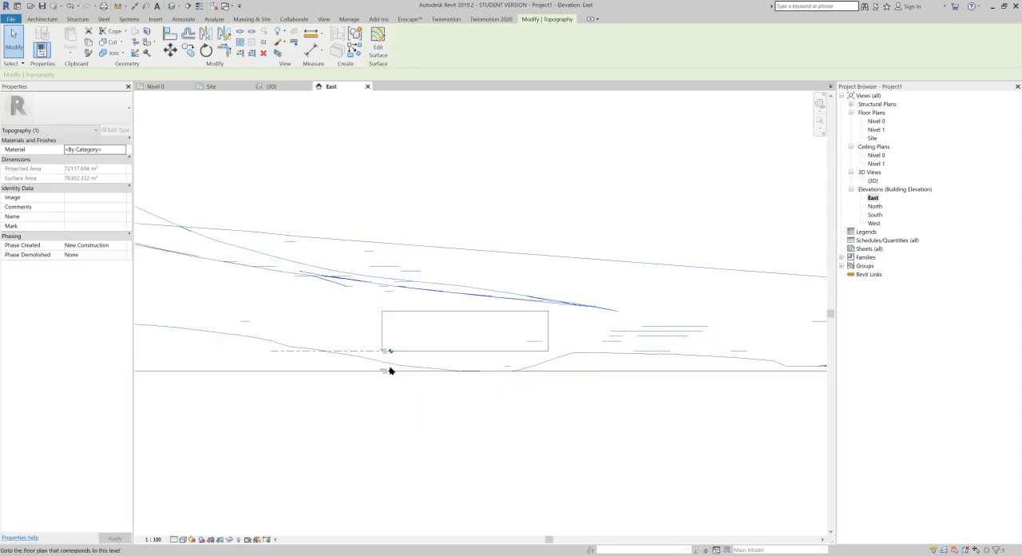
Step: Inspect the lowered terrain against the site drawing's buildings and trees in the 3D view
left_click(171, 7)
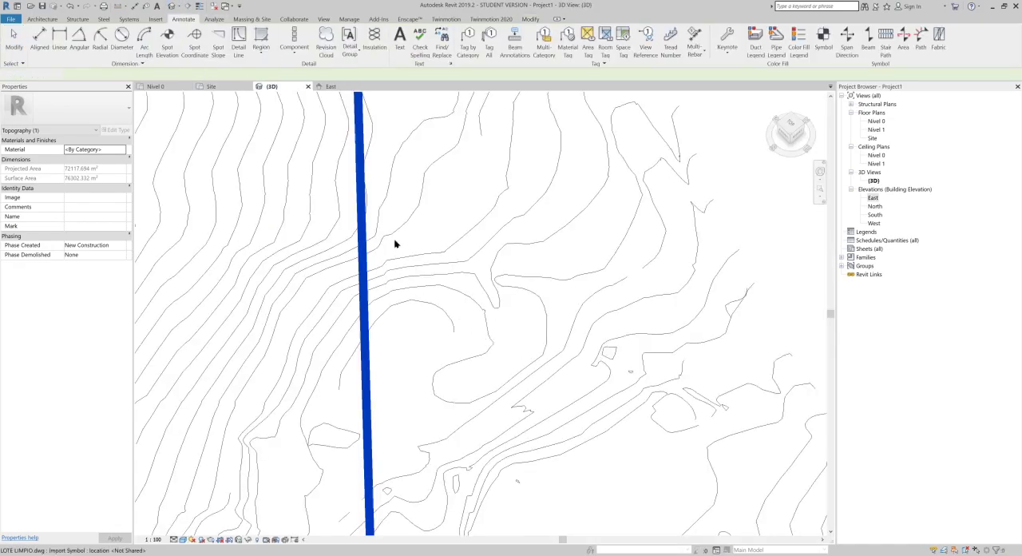
scroll(394, 242, "down", 3)
middle_click_drag(444, 463, 406, 109)
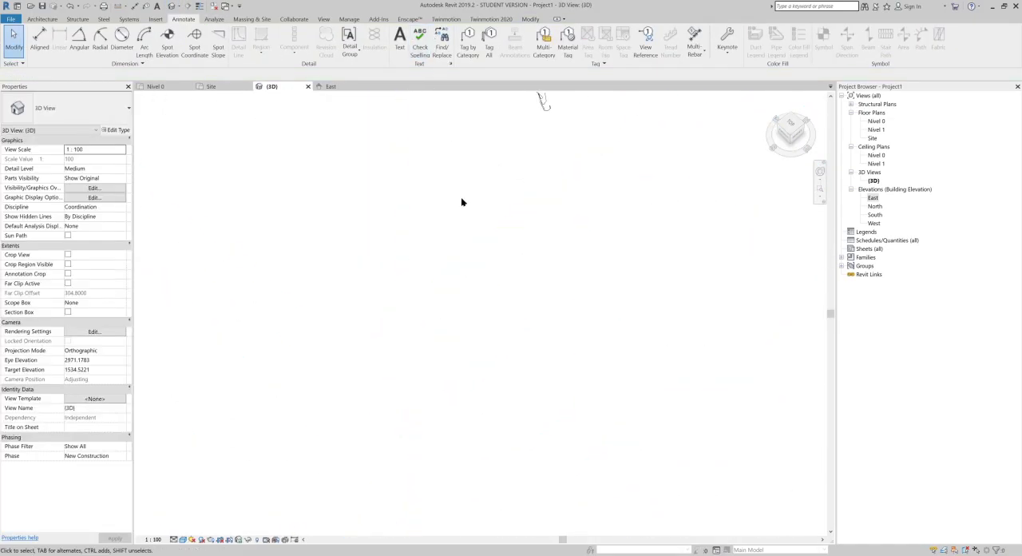
scroll(461, 307, "down", 2)
middle_click_drag(462, 308, 484, 18)
middle_click_drag(473, 363, 491, 108)
scroll(471, 335, "up", 10)
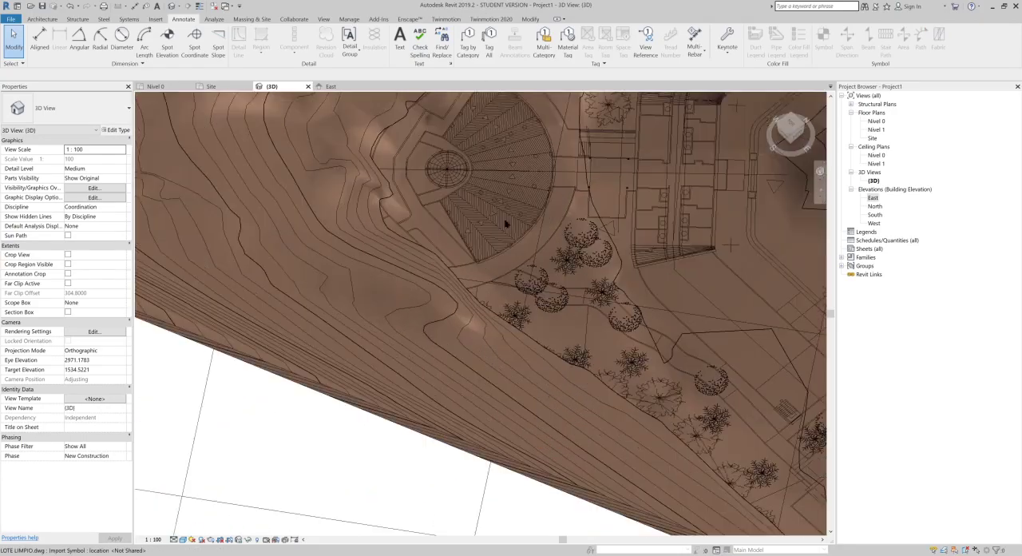
Step: Inspect the terrain around the wall enclosure and the adjoining site drawing in the 3D view, selecting one enclosure wall
middle_click_drag(580, 215, 512, 444)
middle_click_drag(558, 244, 419, 367)
middle_click_drag(313, 139, 463, 273)
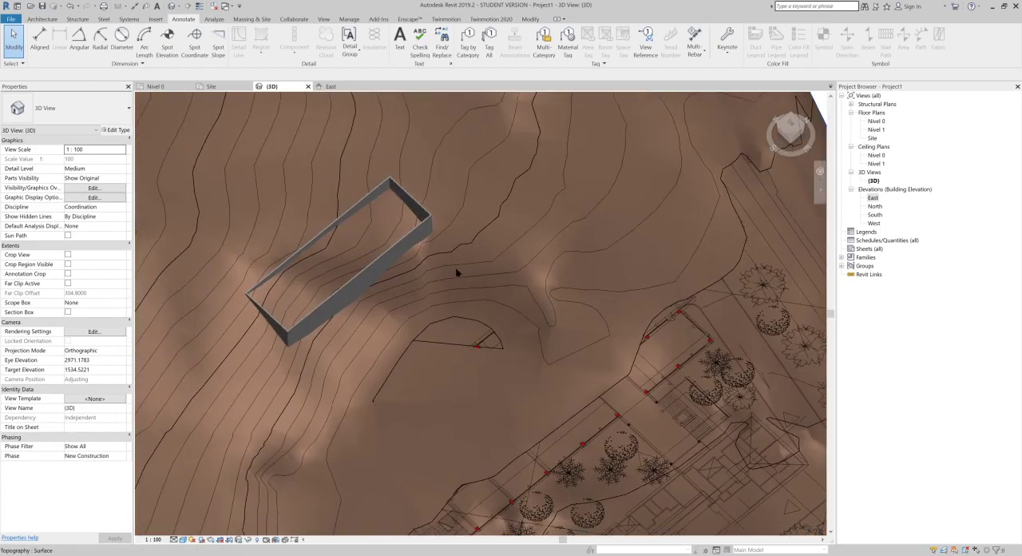
middle_click_drag(391, 215, 378, 339)
middle_click_drag(413, 126, 404, 319)
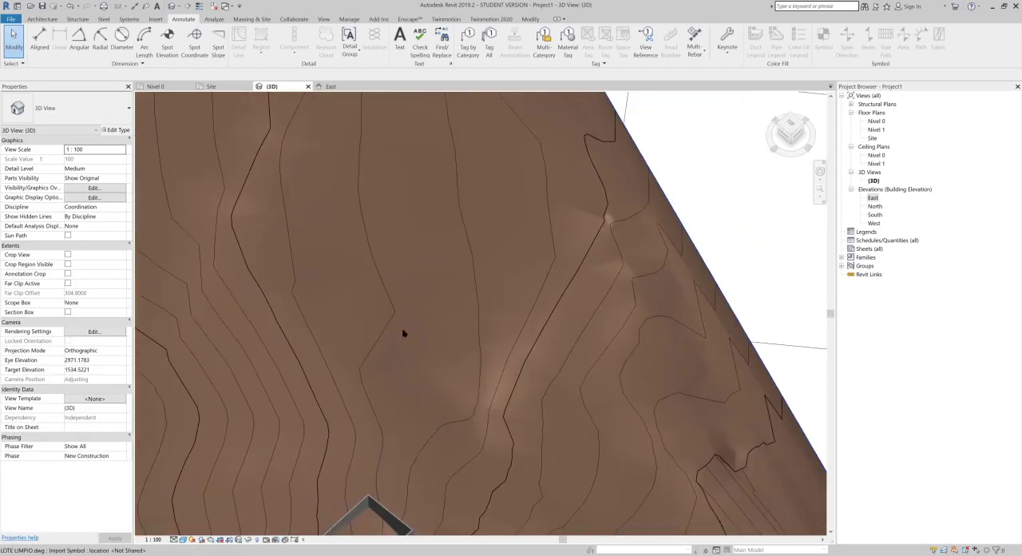
left_click(368, 499)
middle_click_drag(394, 495, 415, 201)
middle_click_drag(426, 350, 613, 262)
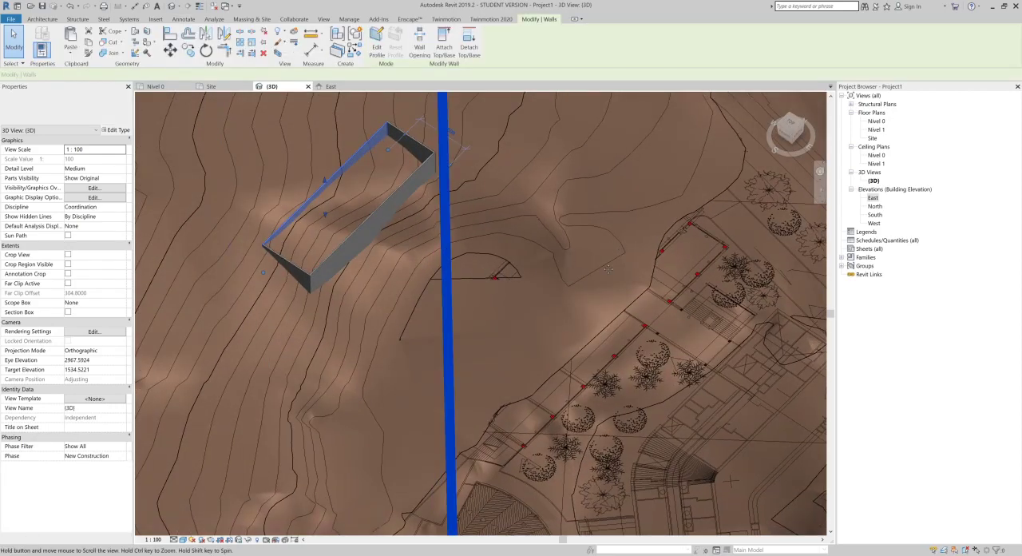
Step: Hide the imported LOTE LIMPIO.dwg in the Nivel 0 floor plan through its visibility overrides
double_click(873, 121)
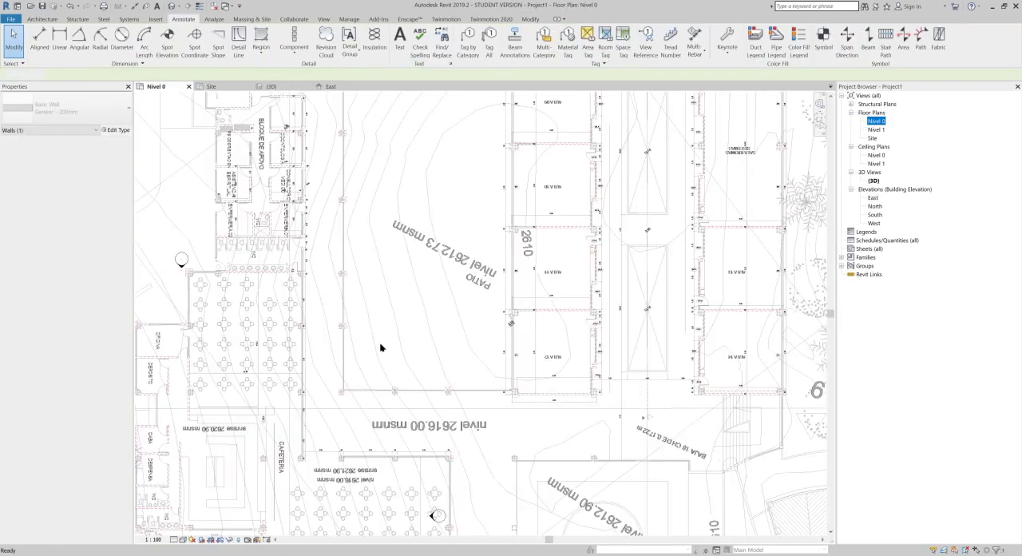
scroll(464, 346, "down", 1)
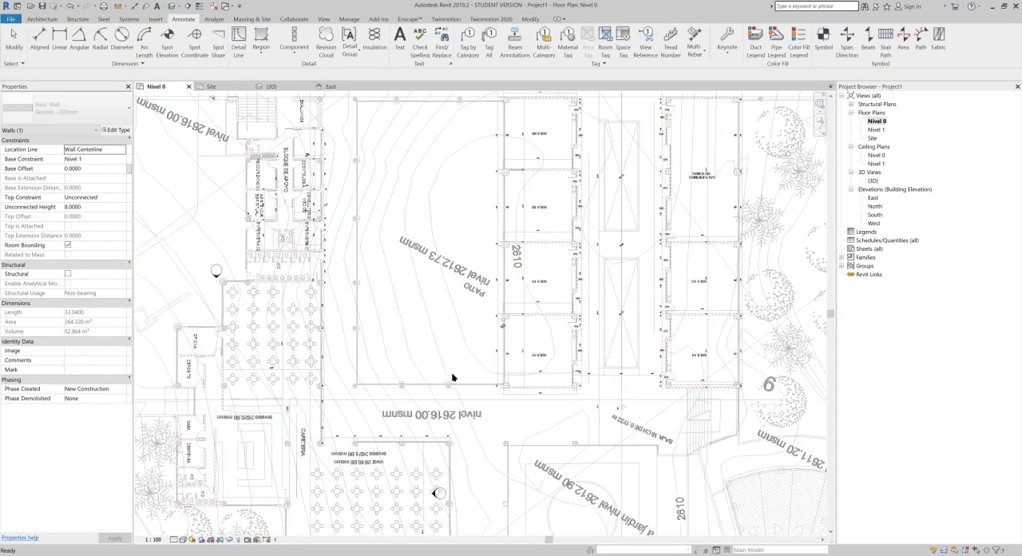
scroll(452, 378, "down", 1)
scroll(452, 378, "down", 3)
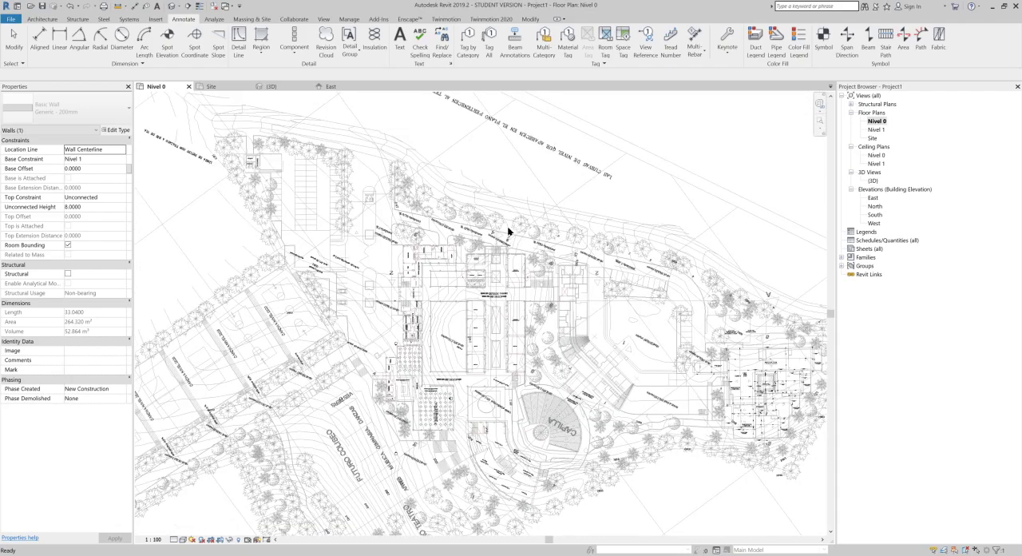
scroll(509, 232, "down", 2)
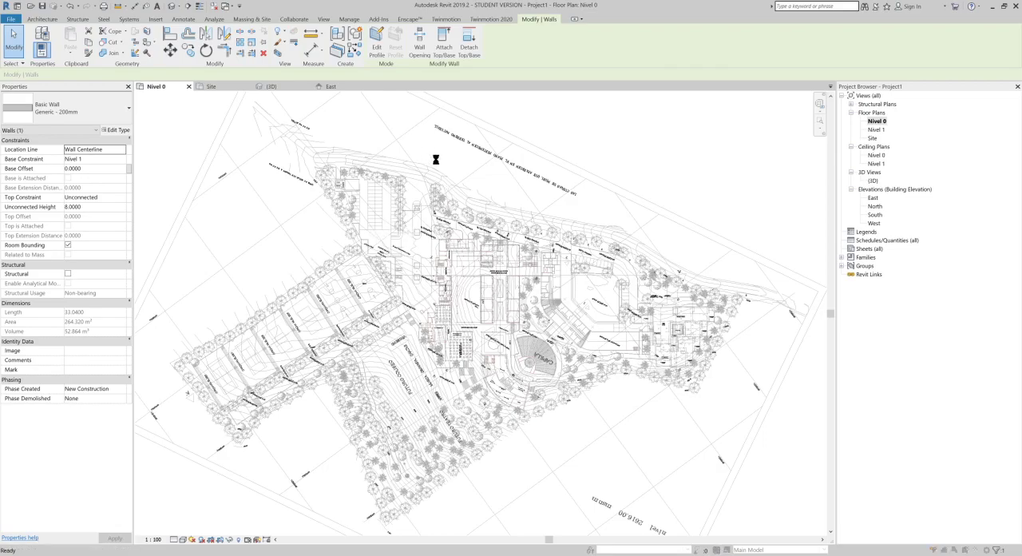
left_click(697, 118)
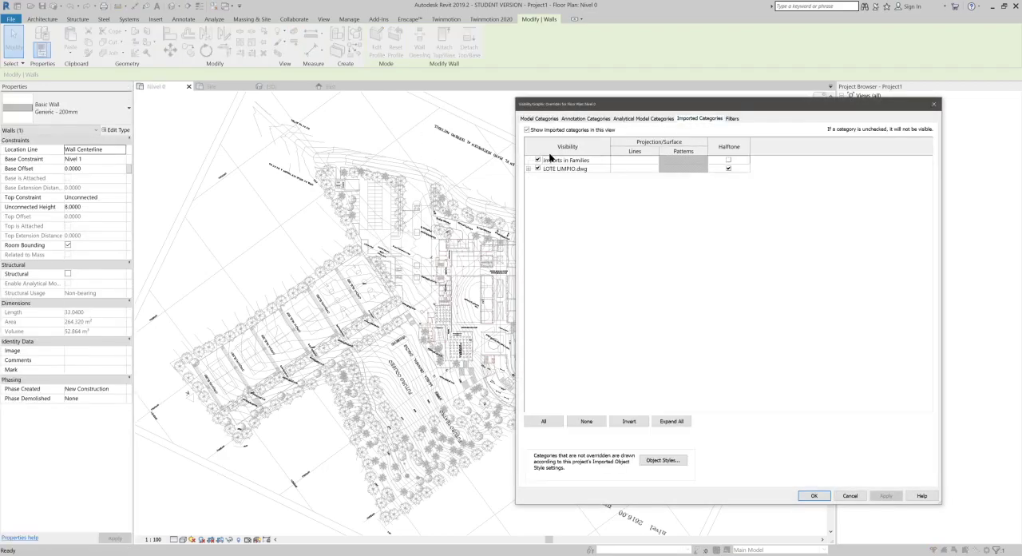
left_click(814, 495)
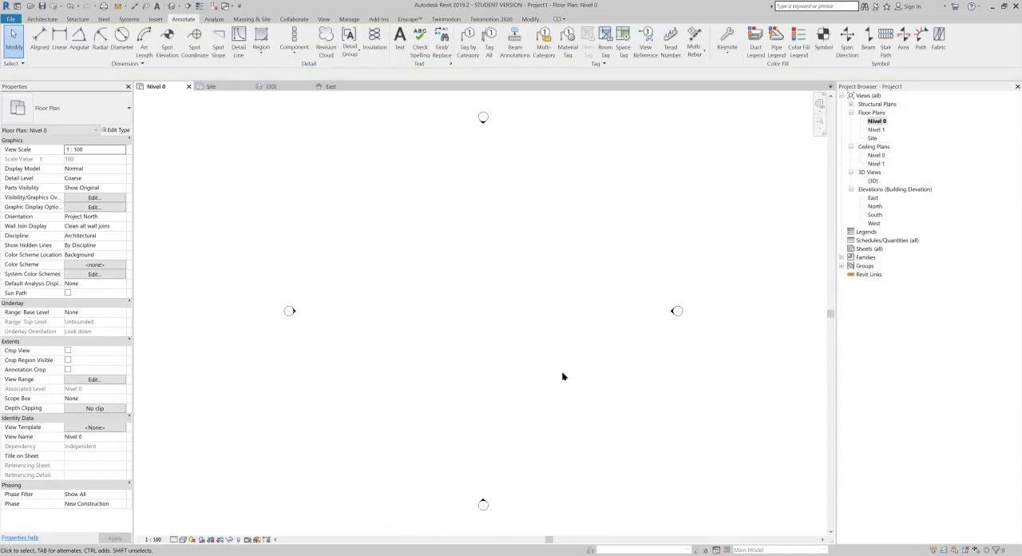
Step: Examine the terrain contours around the wall enclosure and the site drawing in the Nivel 1 floor plan
double_click(877, 130)
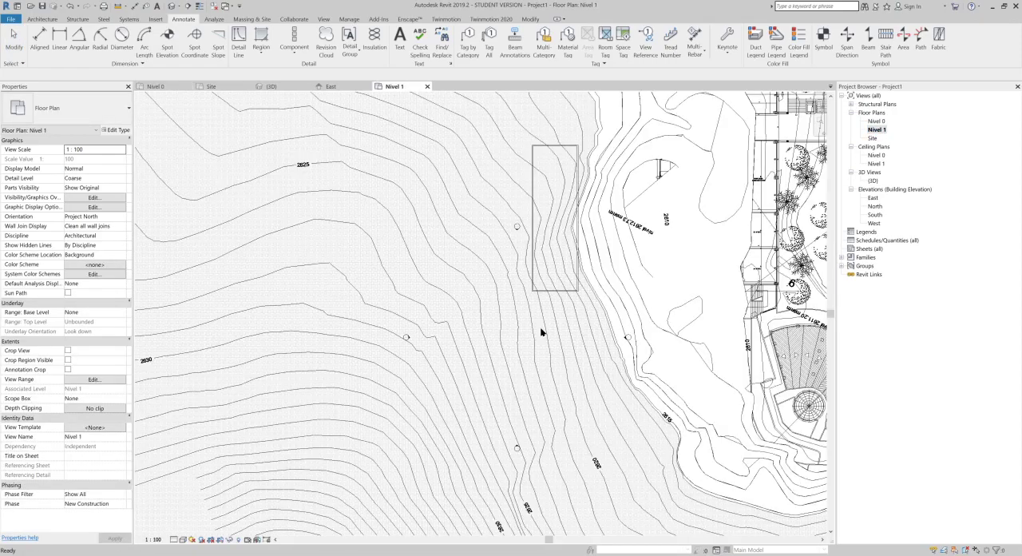
scroll(540, 330, "down", 1)
middle_click(541, 329)
middle_click(541, 329)
scroll(512, 338, "up", 6)
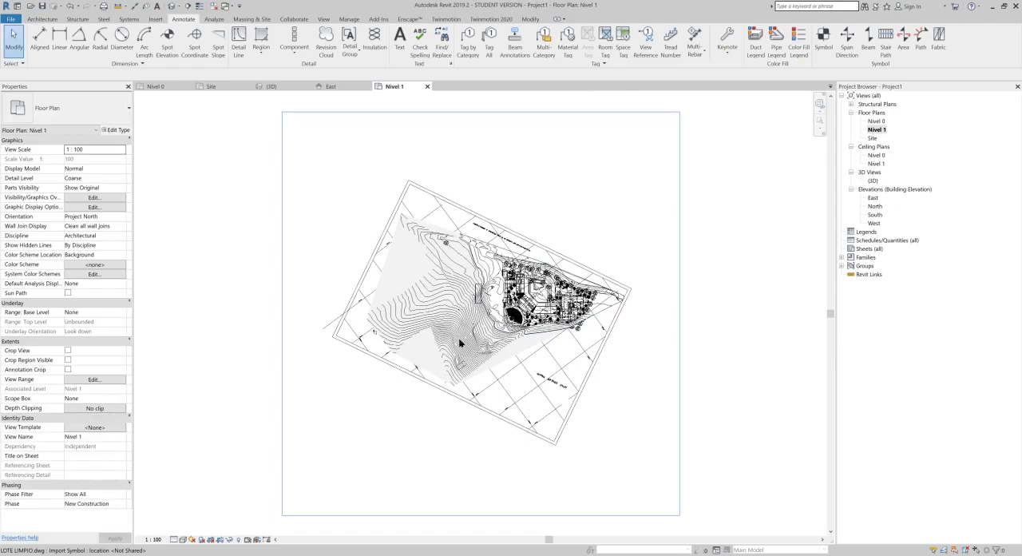
middle_click_drag(570, 213, 516, 298)
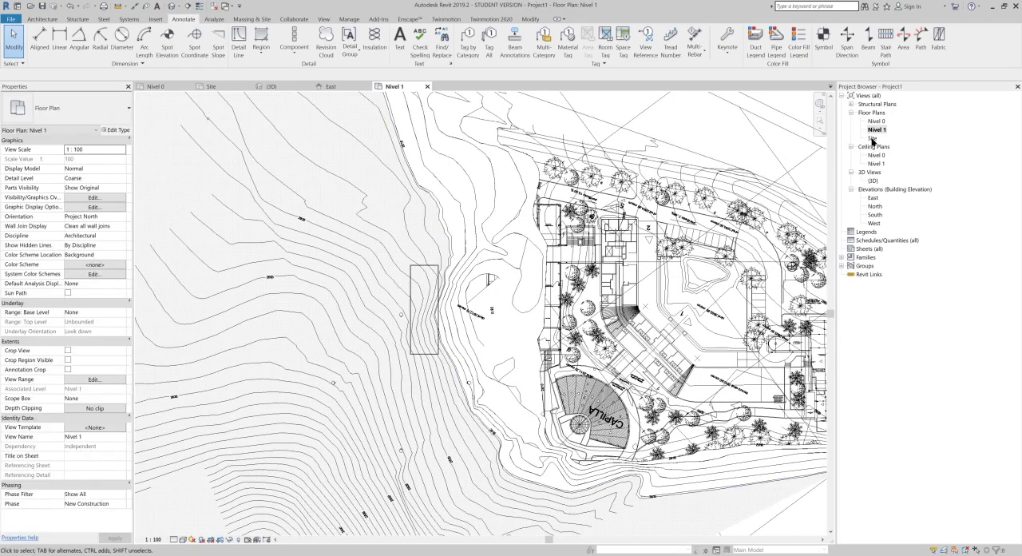
scroll(443, 247, "up", 5)
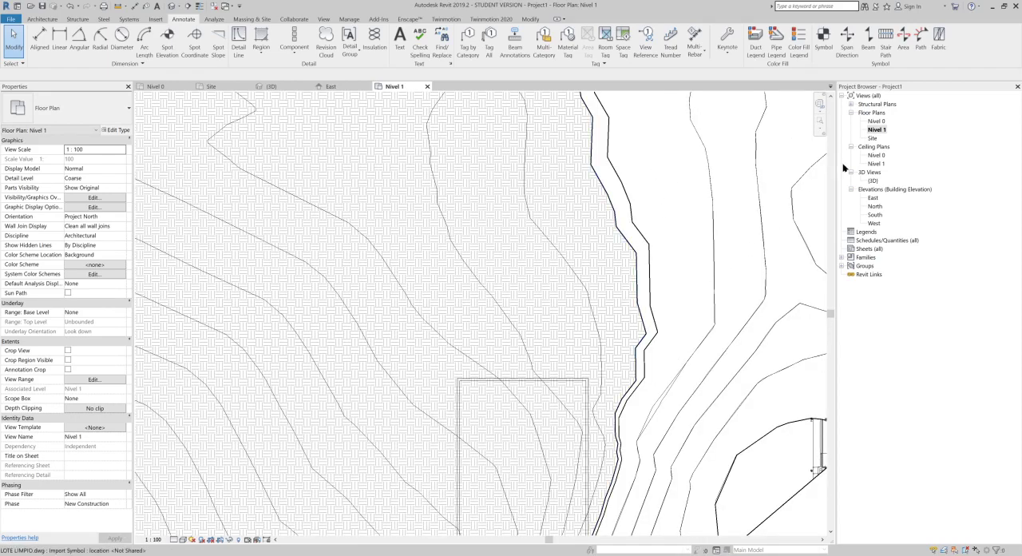
Step: Turn on the Topography category in the visibility overrides of the Nivel 0 floor plan
double_click(878, 121)
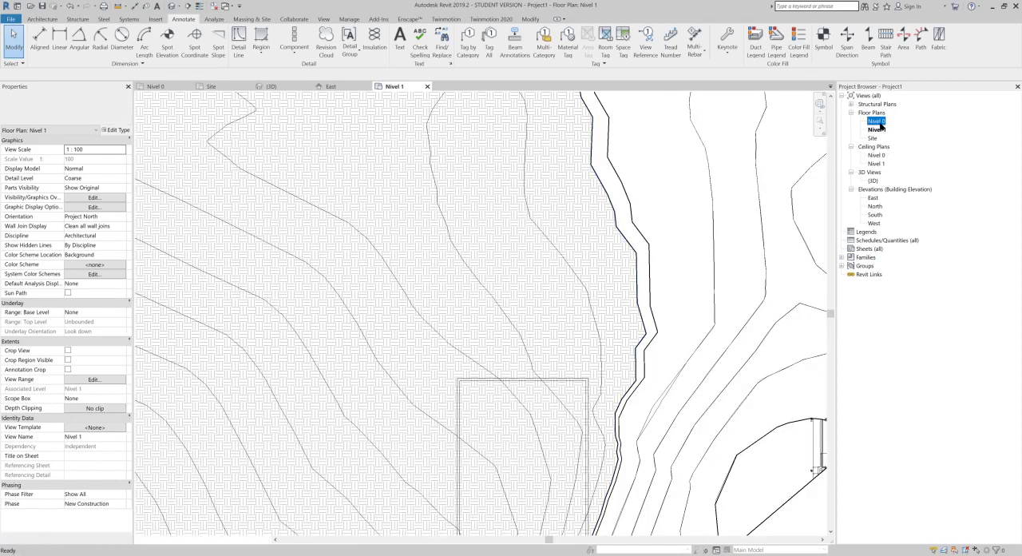
middle_click_drag(653, 304, 521, 325)
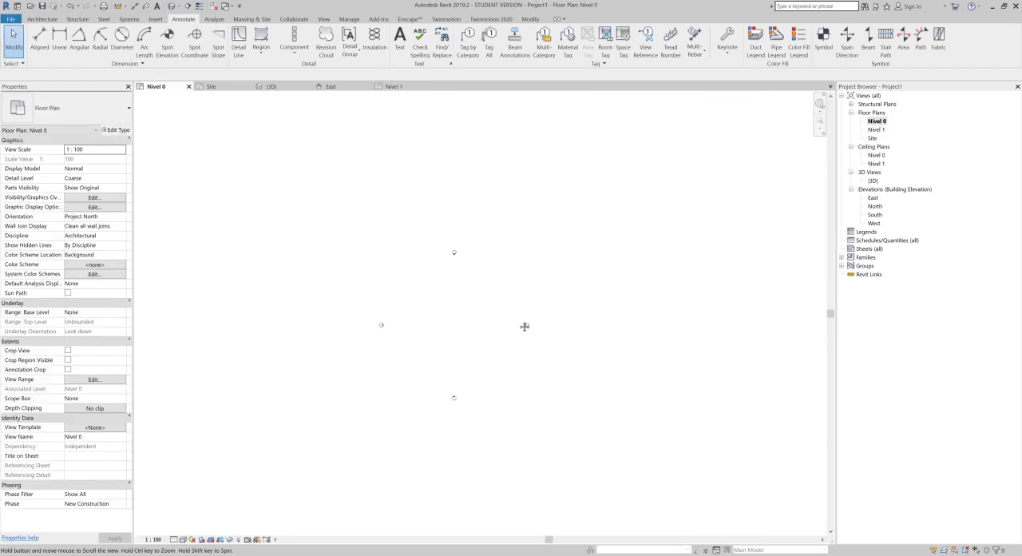
key("g")
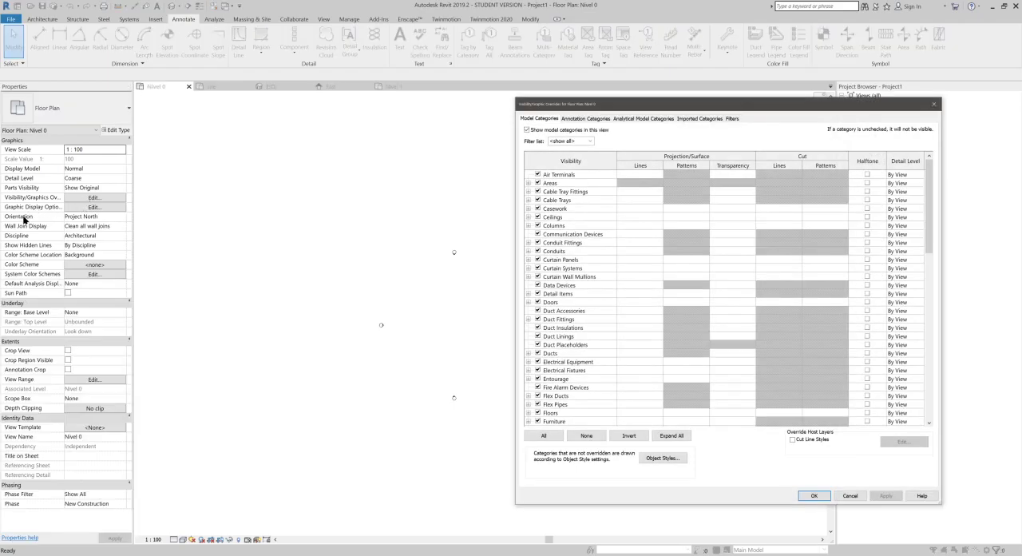
scroll(646, 315, "down", 13)
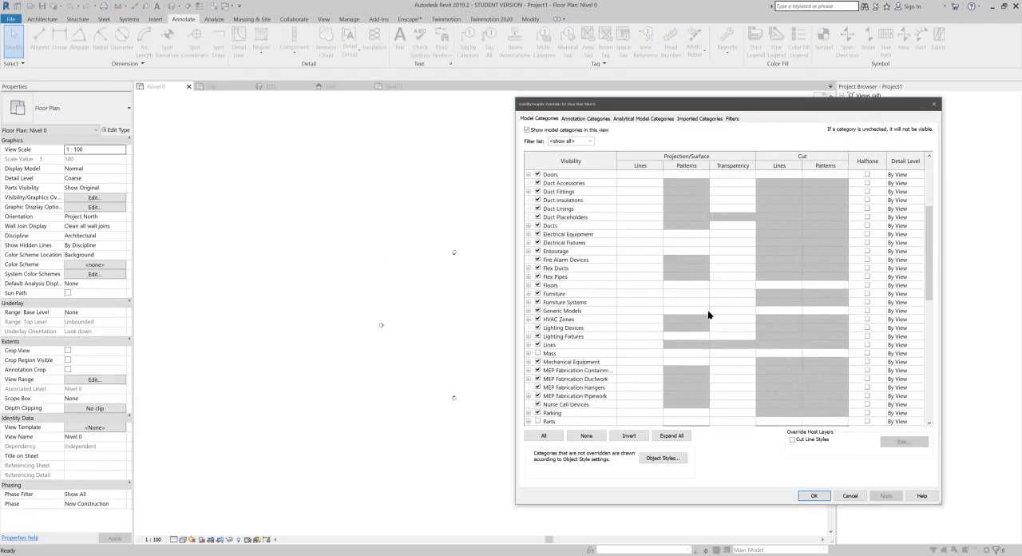
scroll(645, 345, "down", 6)
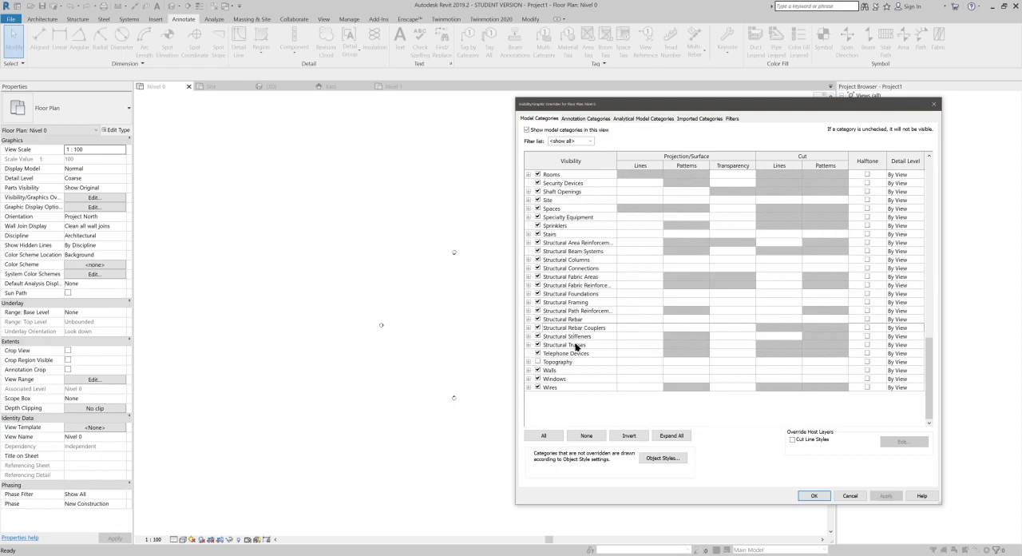
left_click(537, 362)
left_click(814, 495)
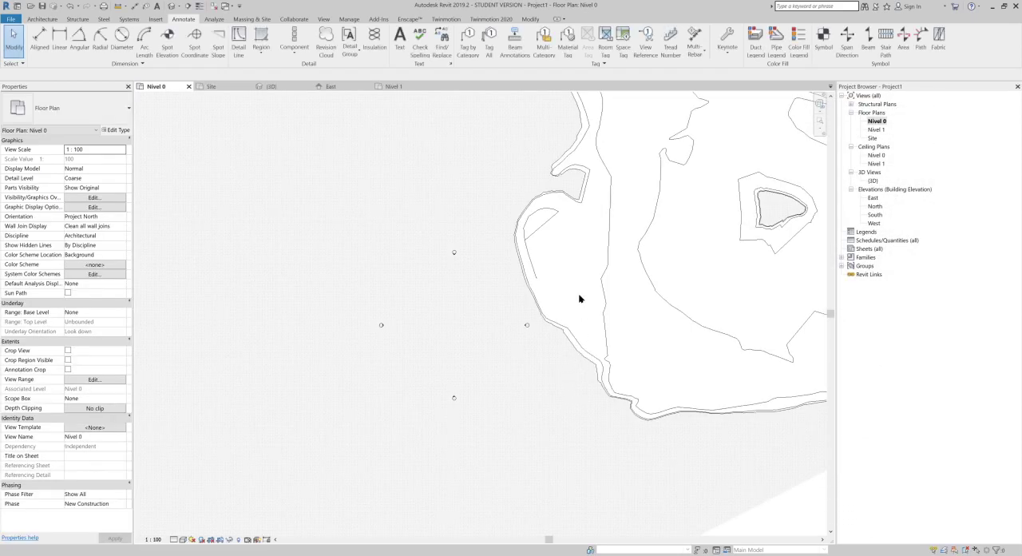
Step: Examine the terrain's cut edge, hatched areas and contour lines across the Nivel 0 floor plan
scroll(605, 284, "up", 5)
middle_click_drag(554, 302, 393, 420)
scroll(367, 187, "up", 5)
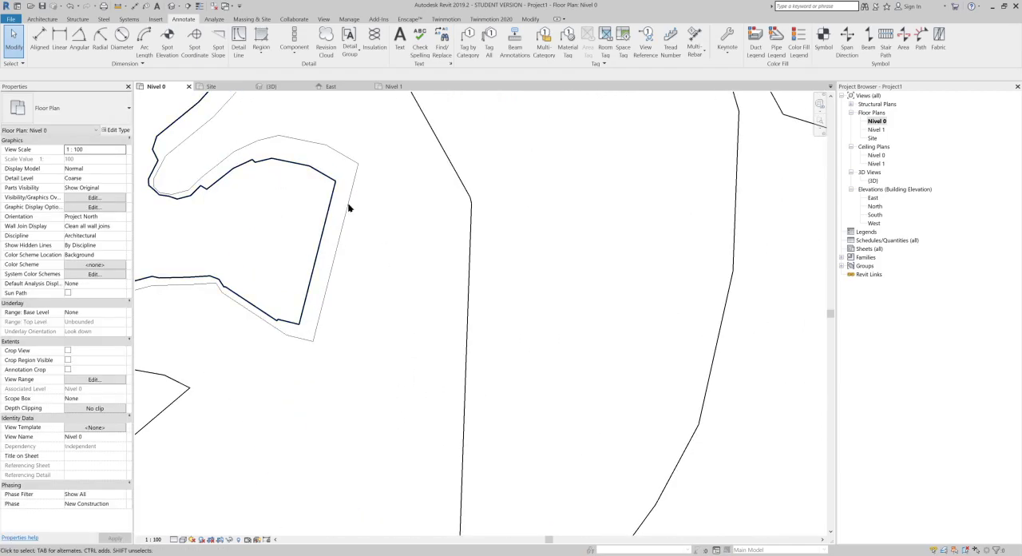
scroll(352, 205, "up", 4)
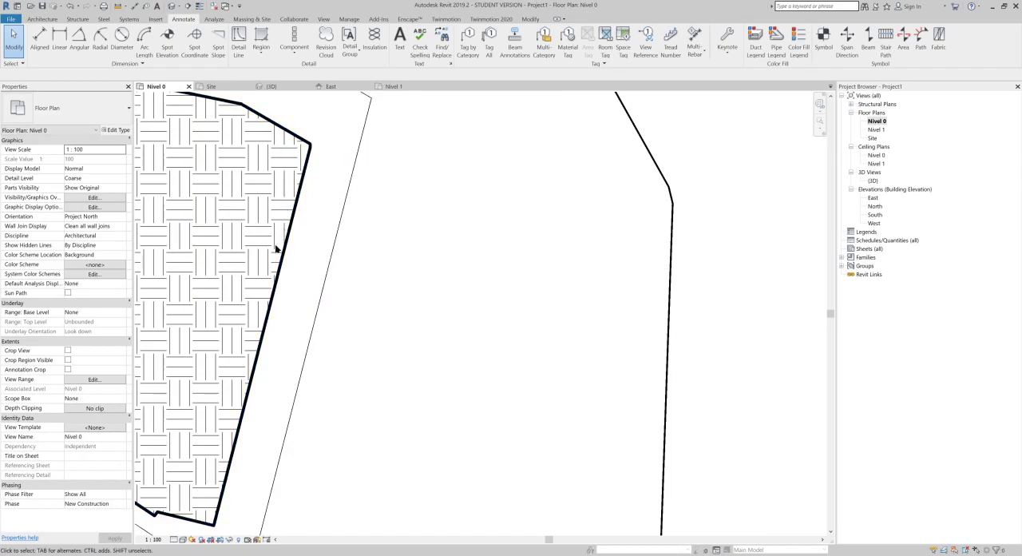
scroll(278, 249, "down", 2)
middle_click_drag(276, 250, 494, 275)
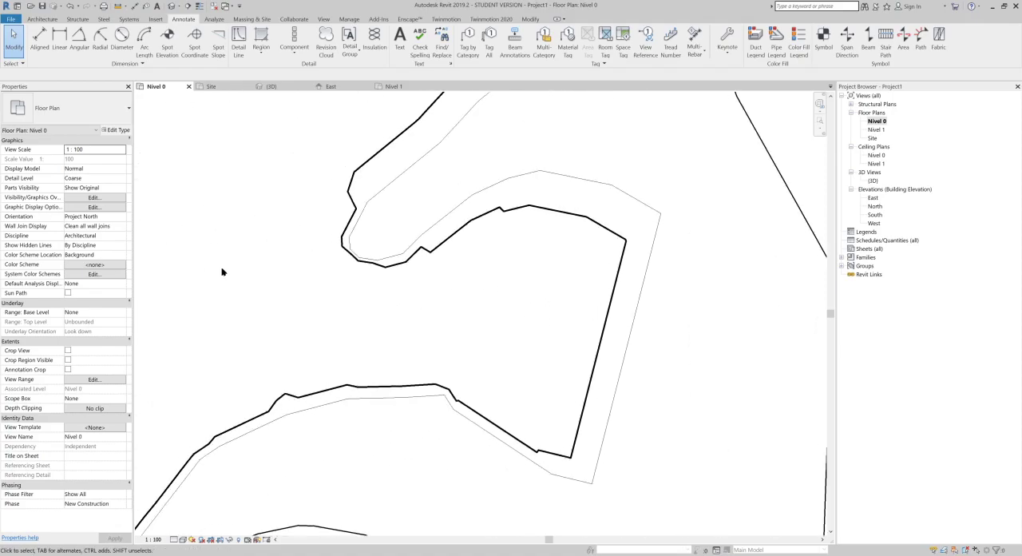
middle_click_drag(551, 264, 280, 268)
scroll(280, 268, "down", 1)
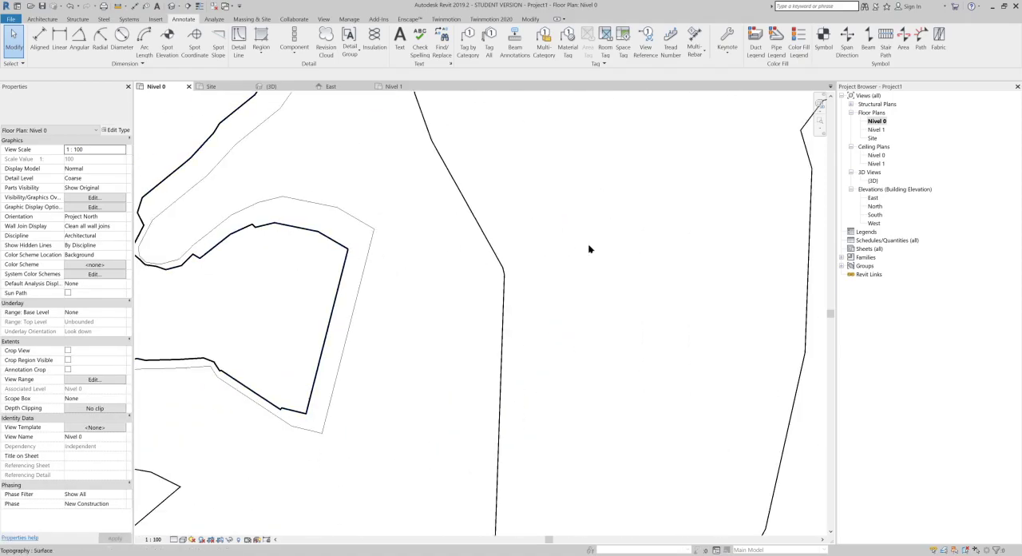
scroll(570, 248, "down", 5)
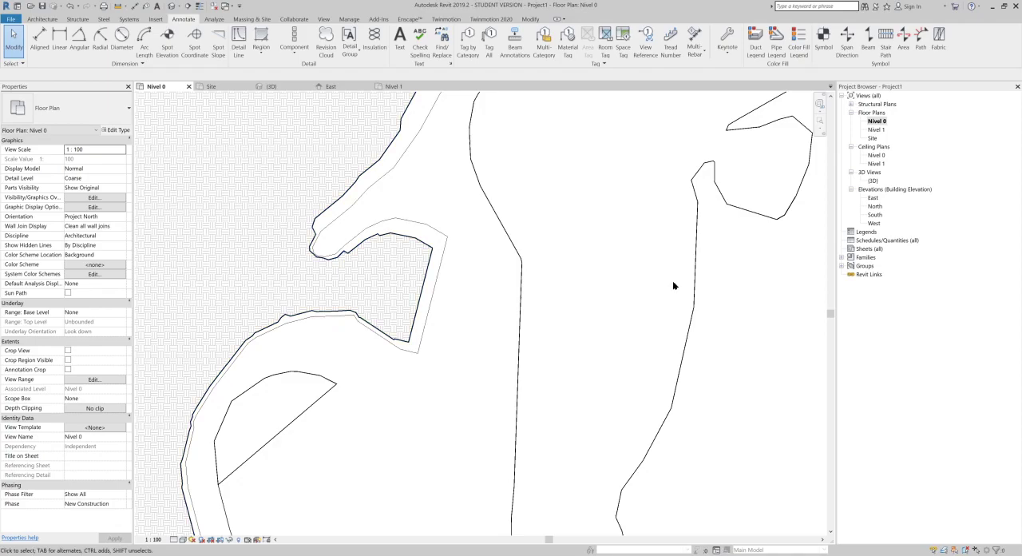
scroll(602, 250, "down", 2)
middle_click_drag(600, 164, 567, 452)
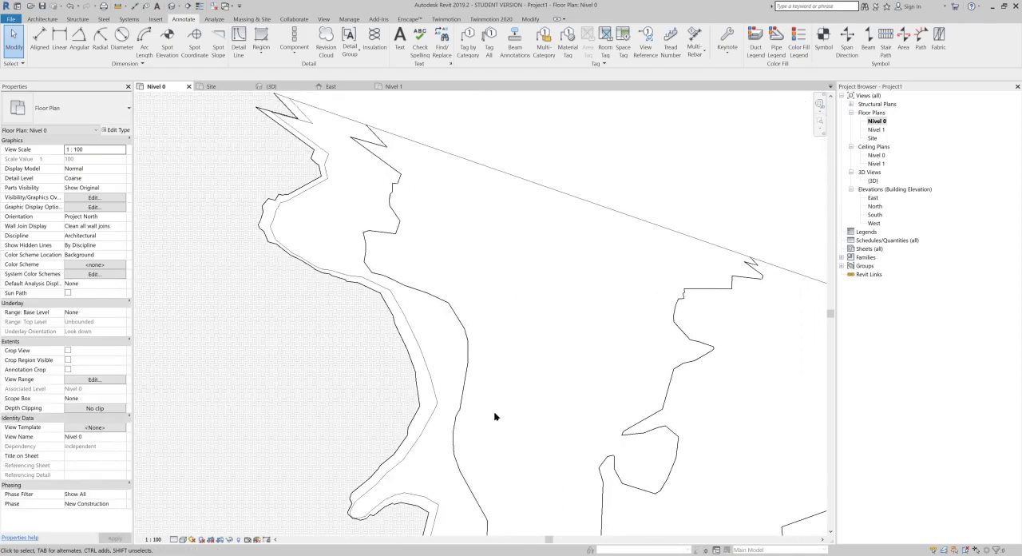
scroll(497, 405, "up", 6)
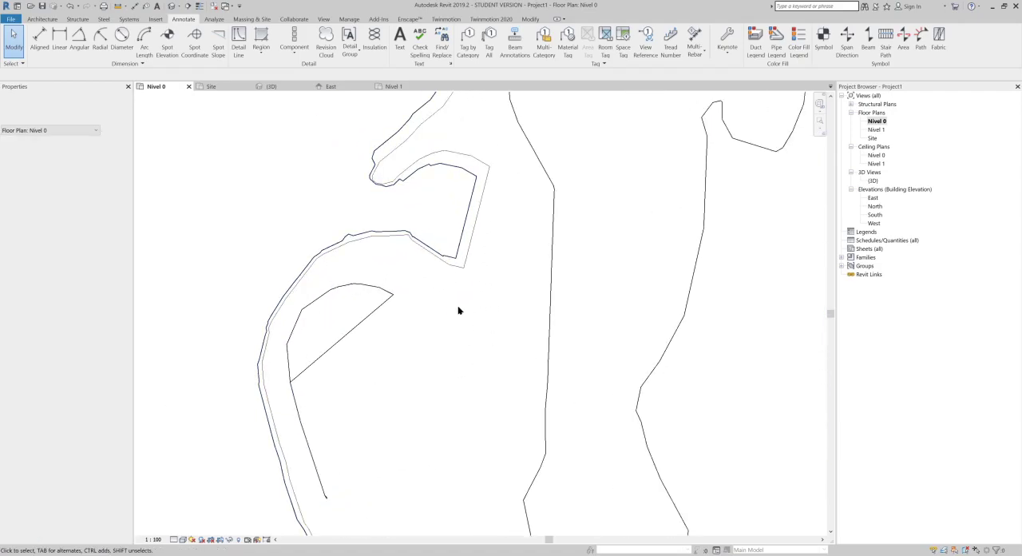
scroll(457, 328, "down", 2)
middle_click_drag(457, 385, 461, 231)
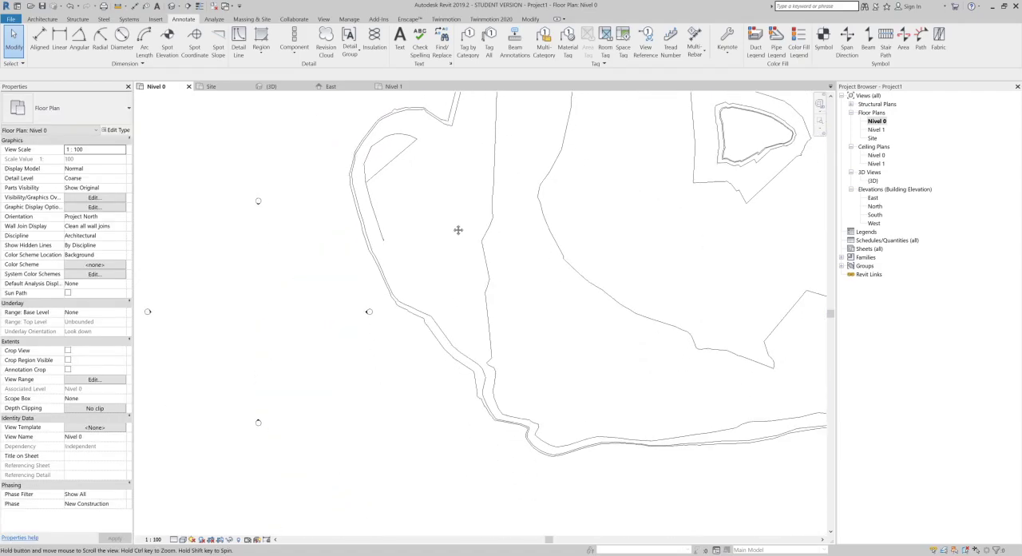
middle_click_drag(591, 218, 564, 264)
scroll(481, 245, "up", 1)
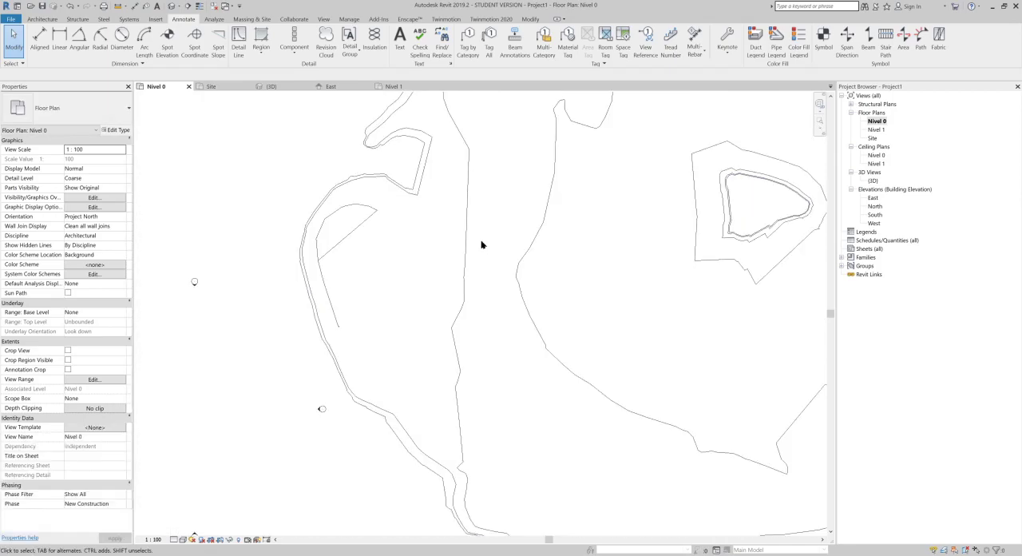
middle_click_drag(641, 224, 570, 291)
scroll(542, 261, "up", 1)
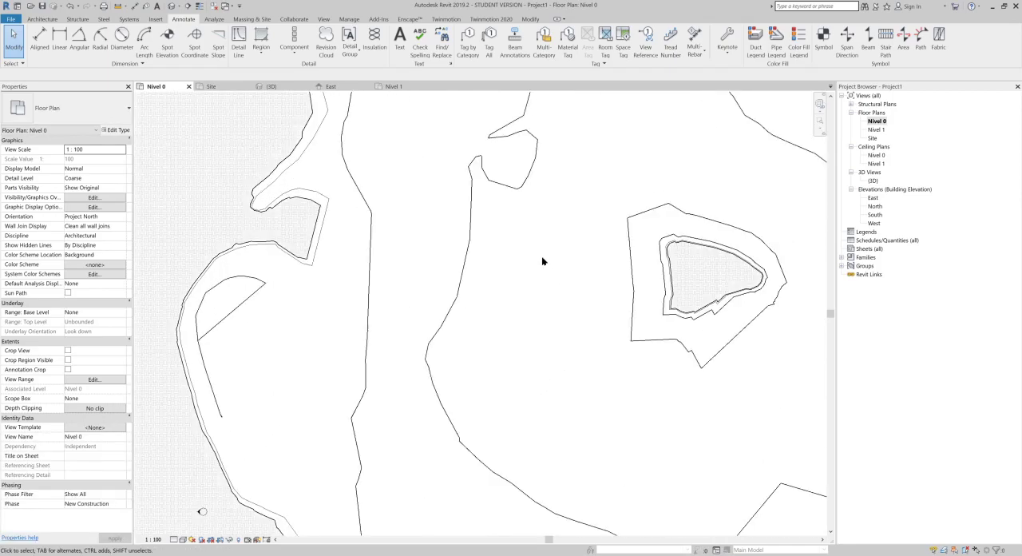
Step: Label the contours in the Nivel 0 plan along a line from the hatched notch to inside the closed hatched mound
left_click(167, 40)
left_click(252, 19)
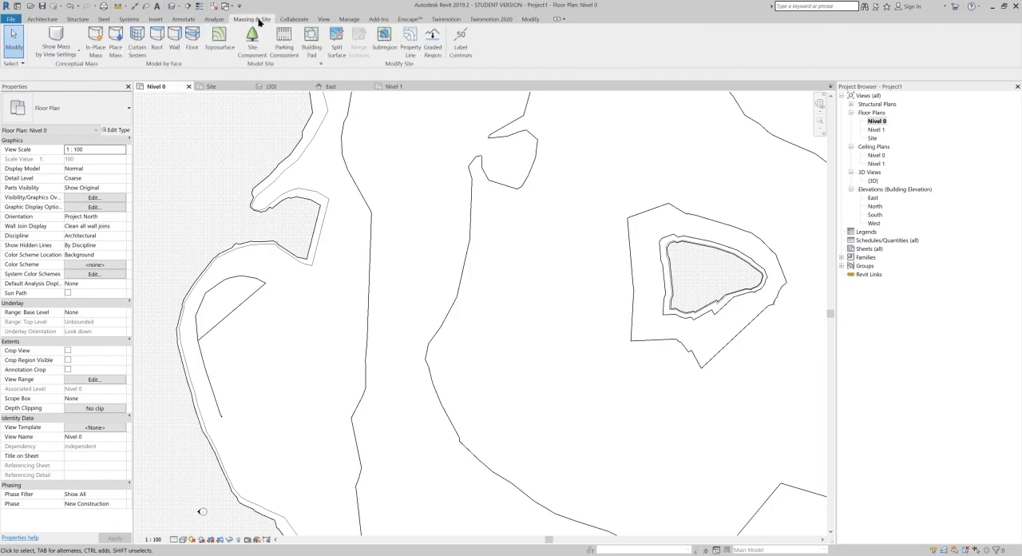
left_click(461, 40)
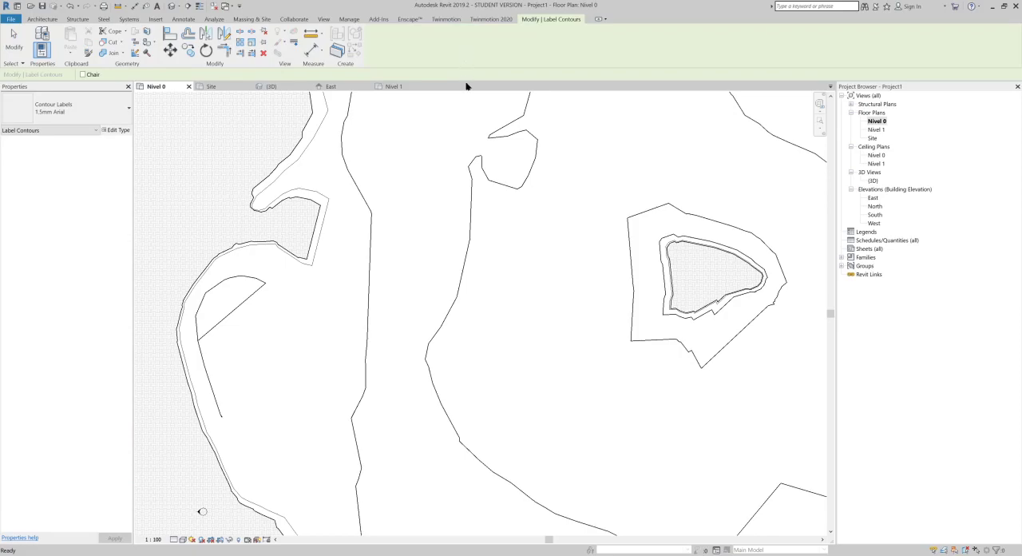
left_click(282, 229)
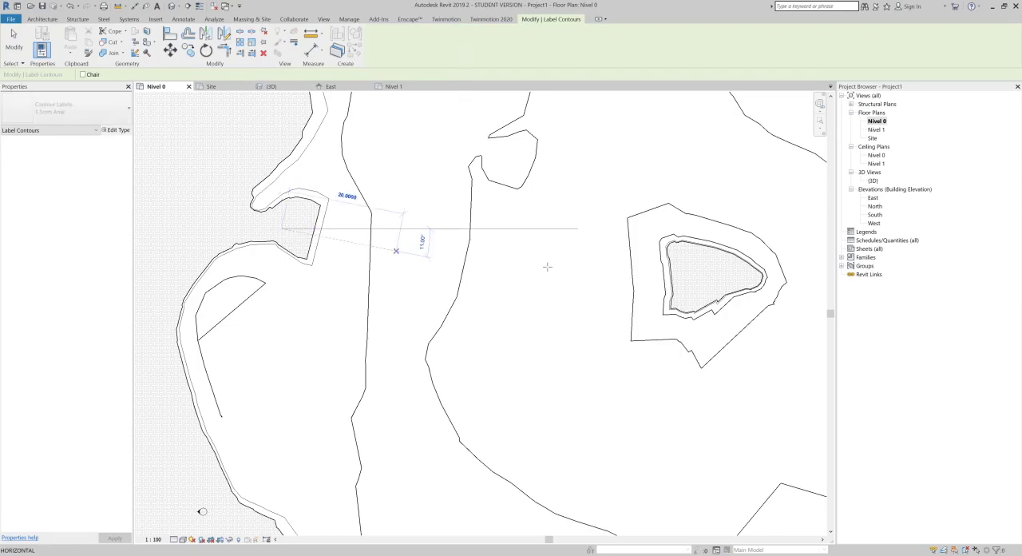
left_click(692, 279)
key("Escape")
scroll(297, 236, "up", 6)
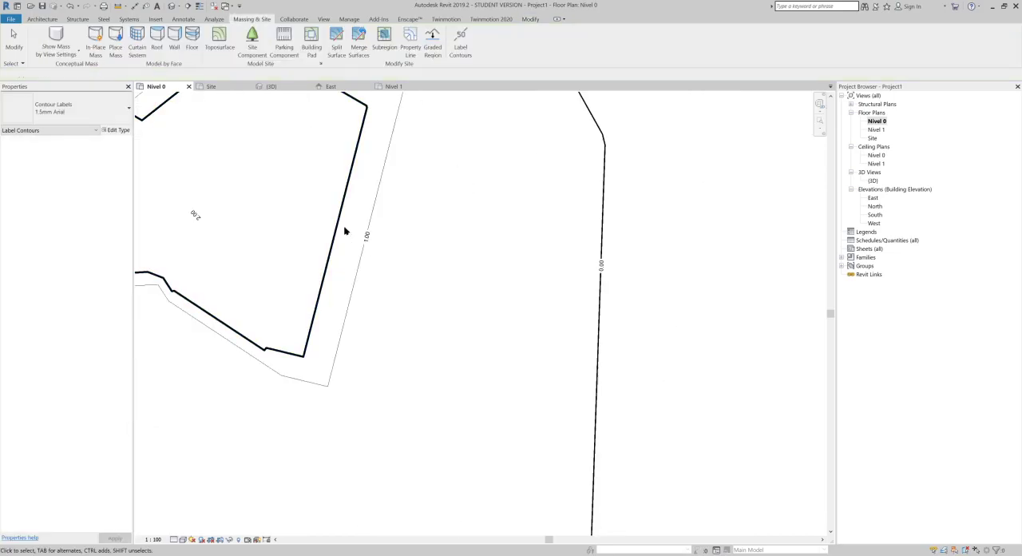
middle_click_drag(268, 249, 365, 277)
key("Escape")
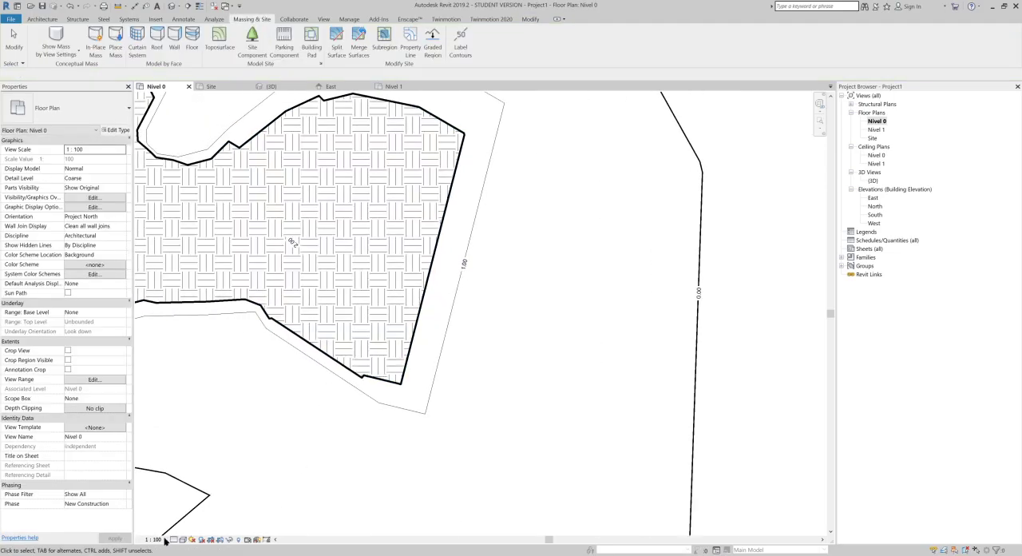
Step: Examine the contour elevation labels and contour lines from the hatched mound outward to the closed hatched mound in the Nivel 0 plan
left_click(166, 539)
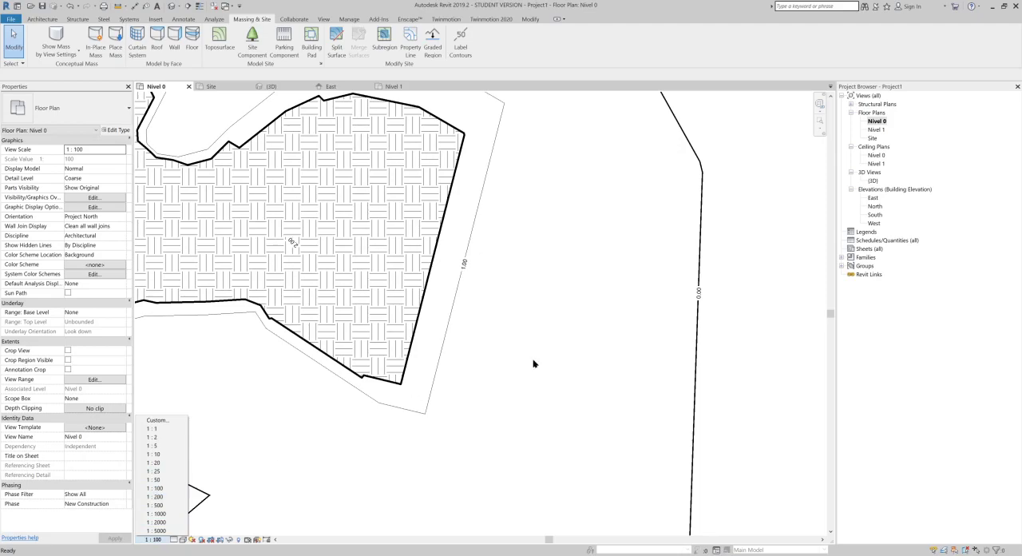
left_click(543, 359)
scroll(479, 323, "up", 4)
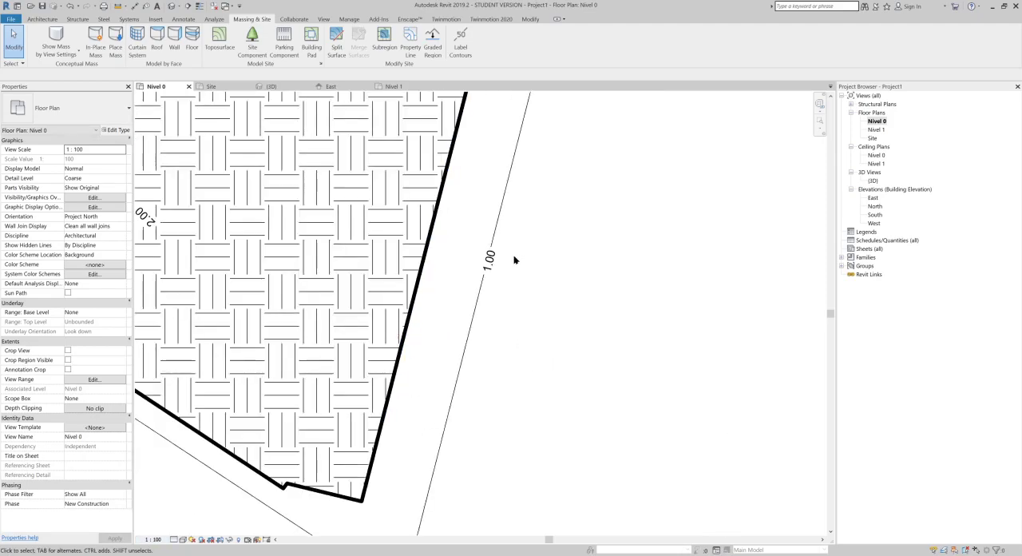
scroll(211, 230, "down", 2)
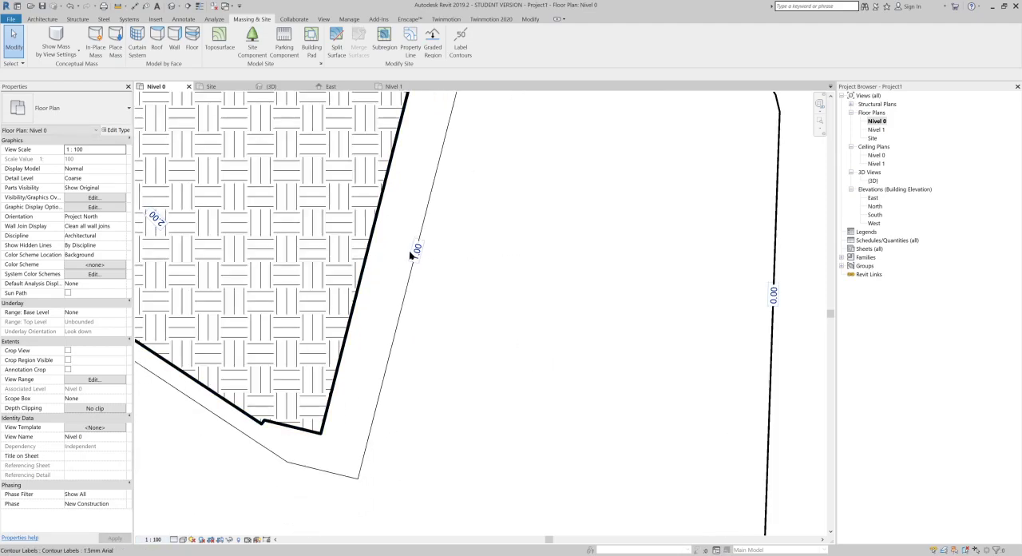
middle_click_drag(732, 275, 676, 292)
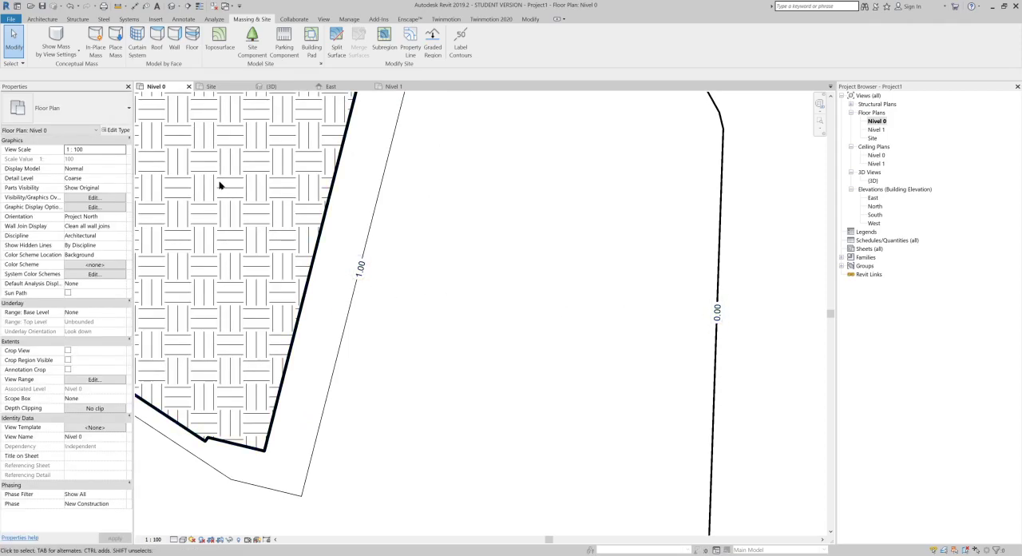
scroll(219, 187, "down", 3)
scroll(376, 272, "down", 1)
middle_click_drag(401, 263, 288, 266)
middle_click_drag(589, 278, 496, 285)
scroll(492, 285, "up", 5)
left_click(506, 301)
left_click(542, 299)
scroll(542, 299, "down", 2)
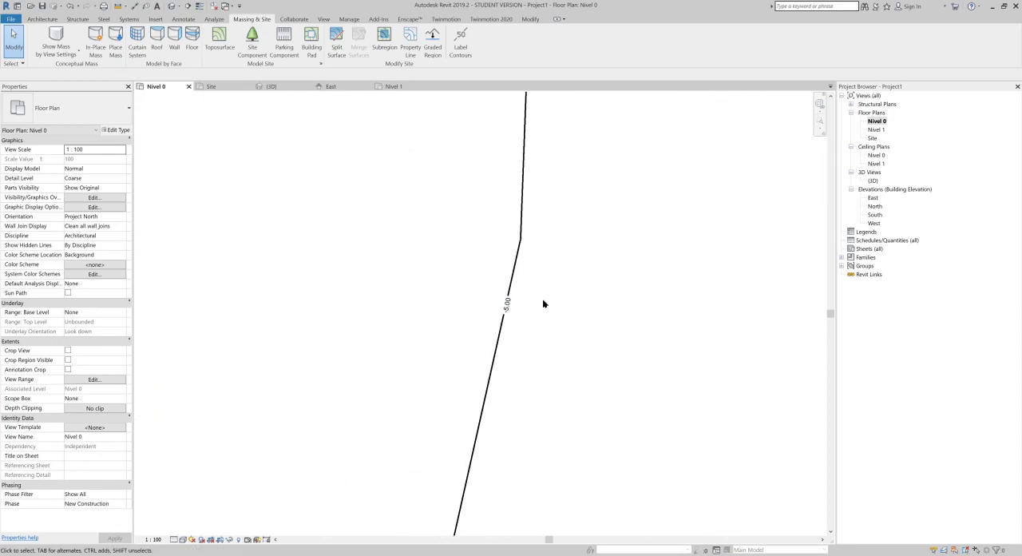
scroll(272, 125, "down", 1)
scroll(267, 98, "down", 1)
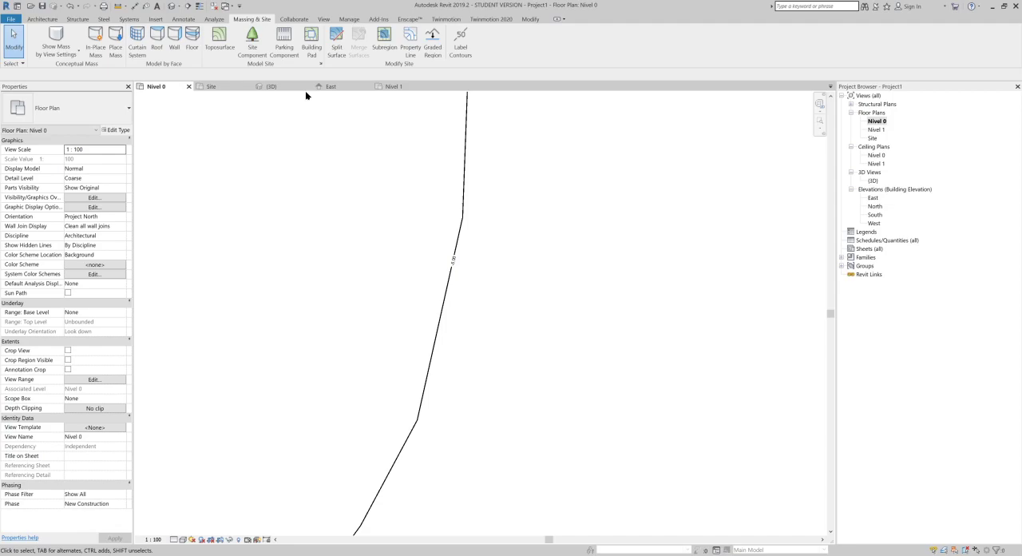
scroll(349, 164, "down", 3)
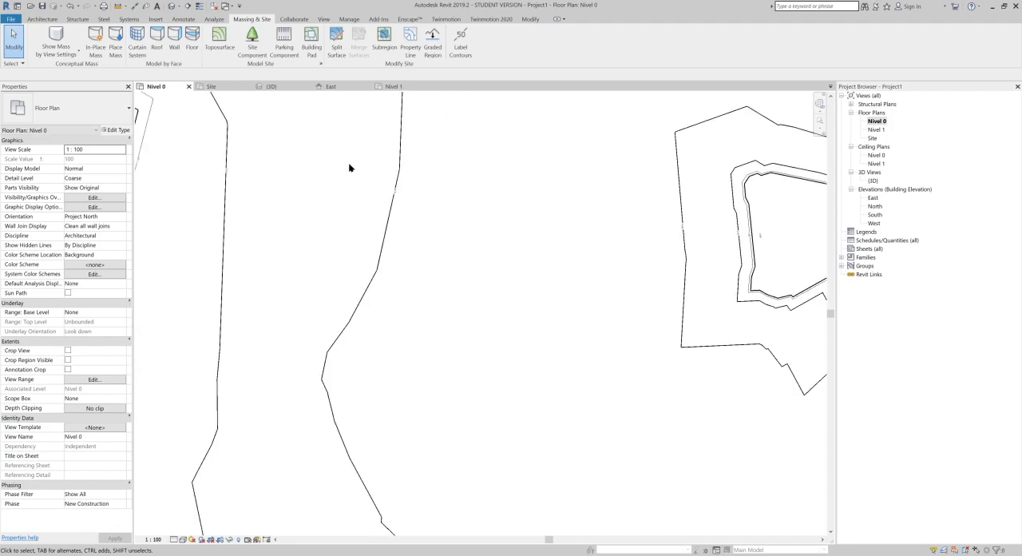
middle_click_drag(288, 174, 249, 295)
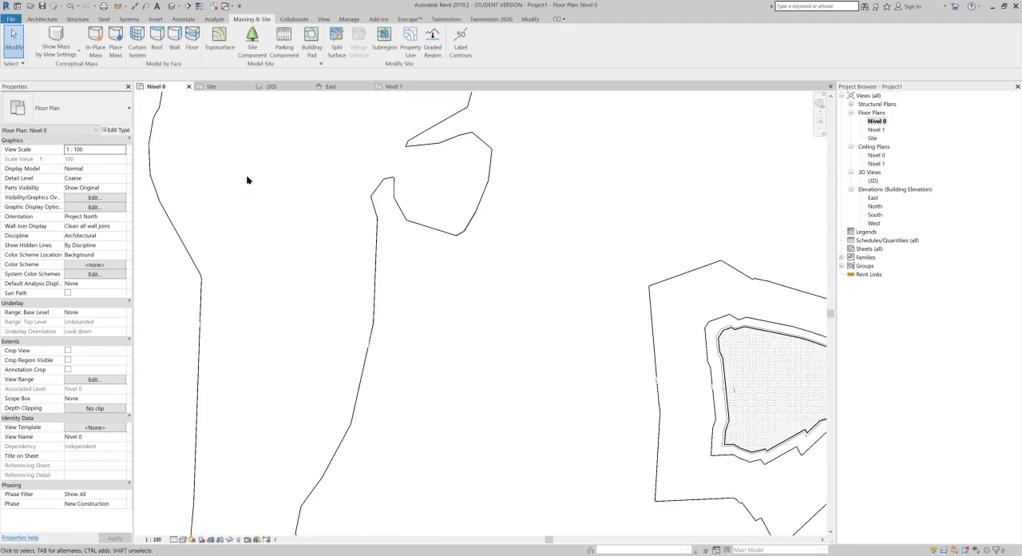
middle_click_drag(468, 161, 478, 277)
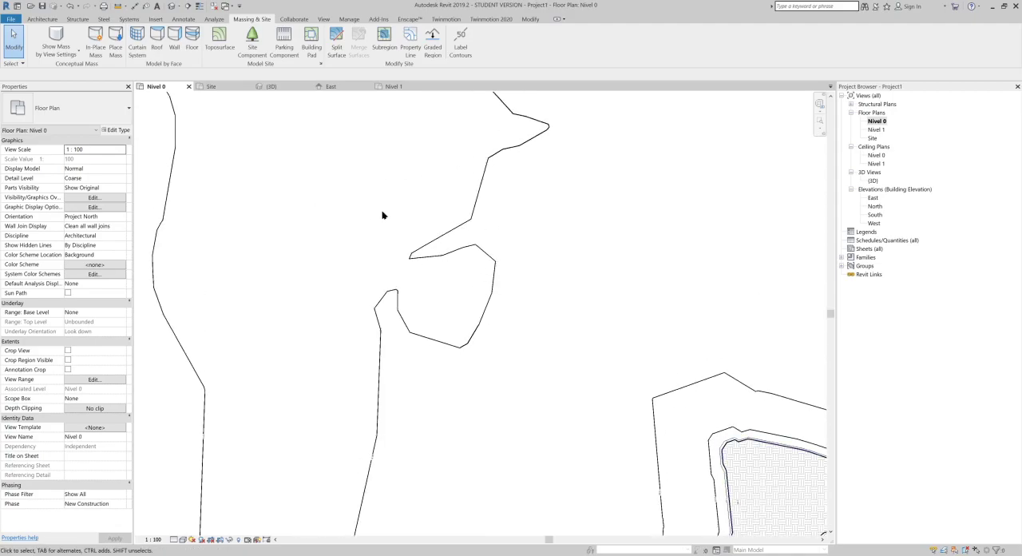
scroll(401, 209, "down", 3)
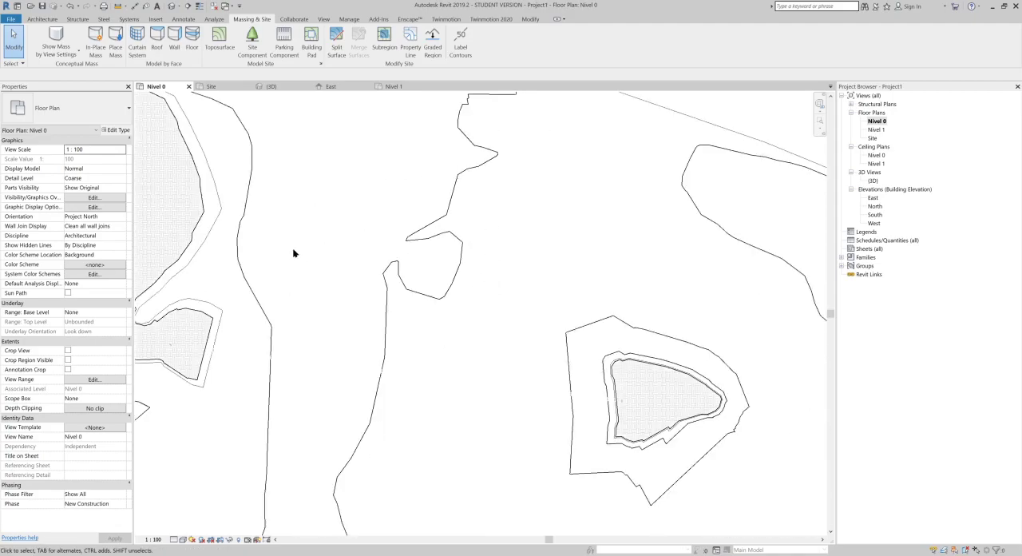
scroll(260, 143, "up", 1)
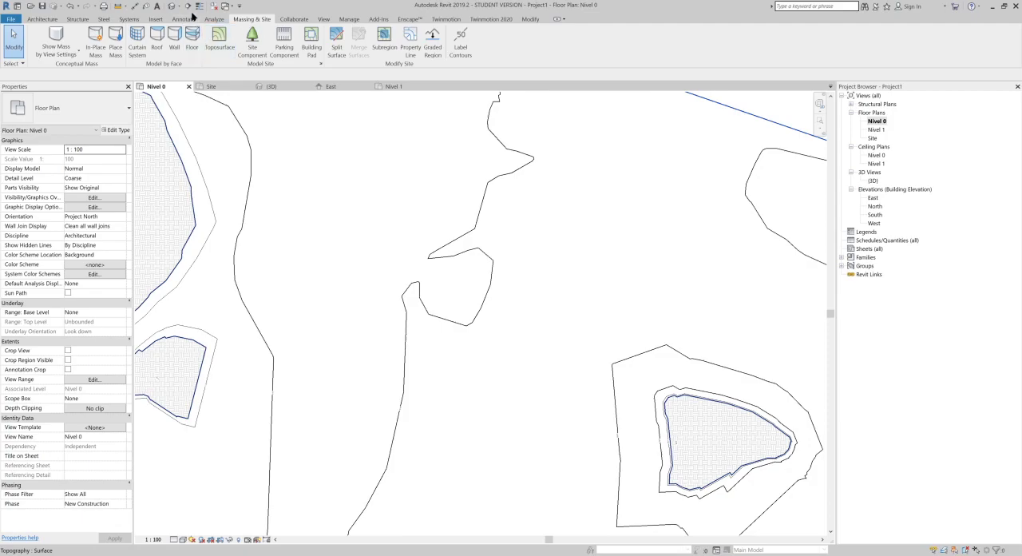
Step: Close every view except the 3D view, and tile the Site floor plan beside it
left_click(171, 6)
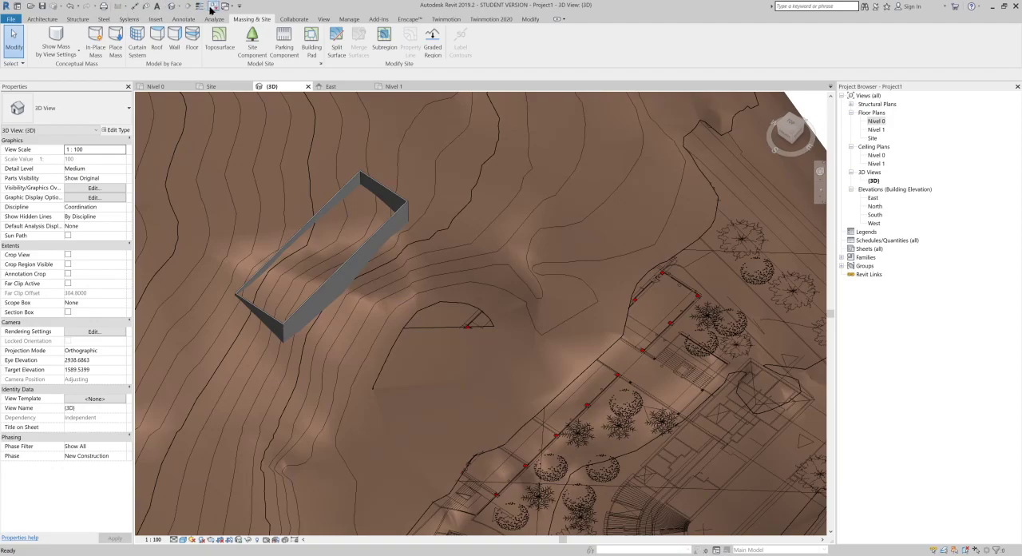
left_click(214, 6)
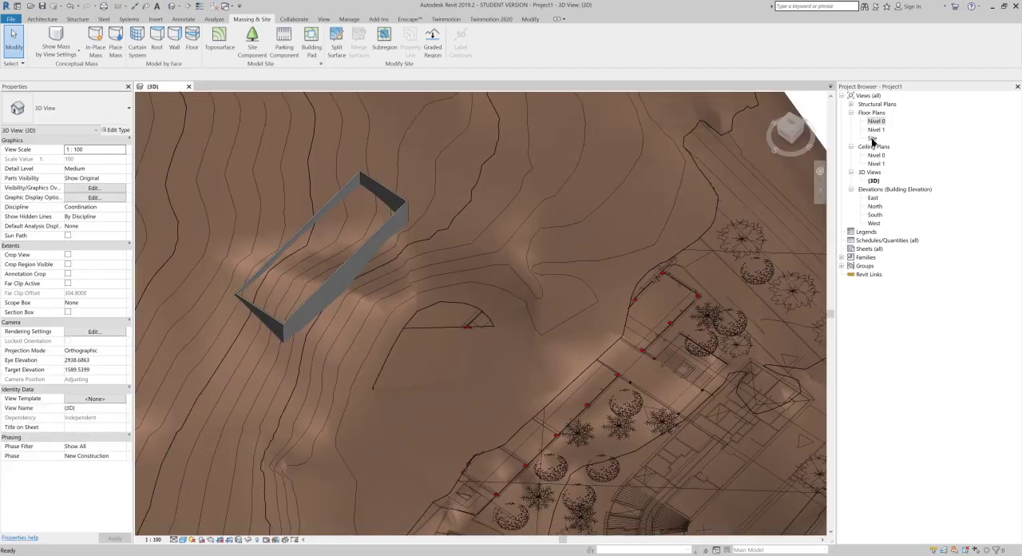
double_click(873, 140)
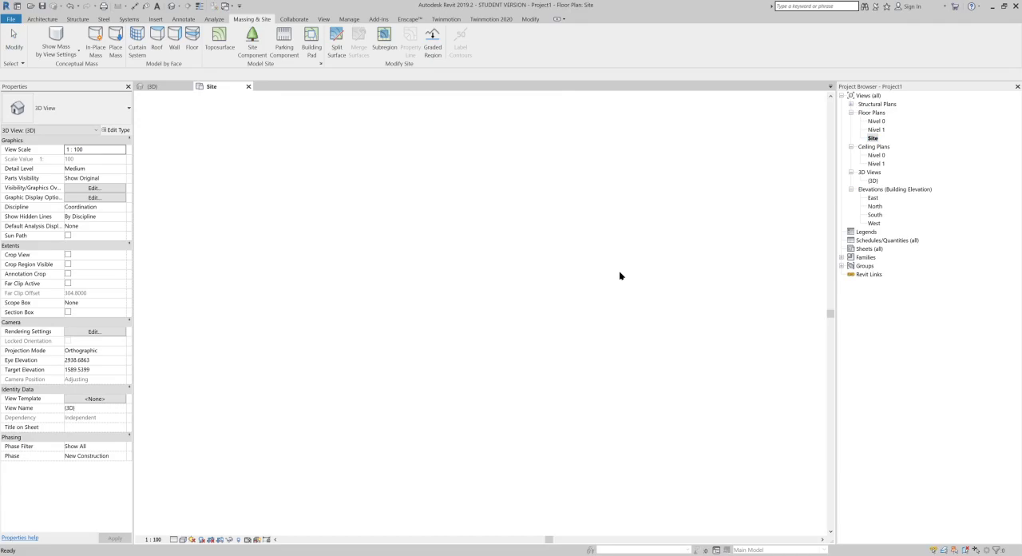
key("w")
key("t")
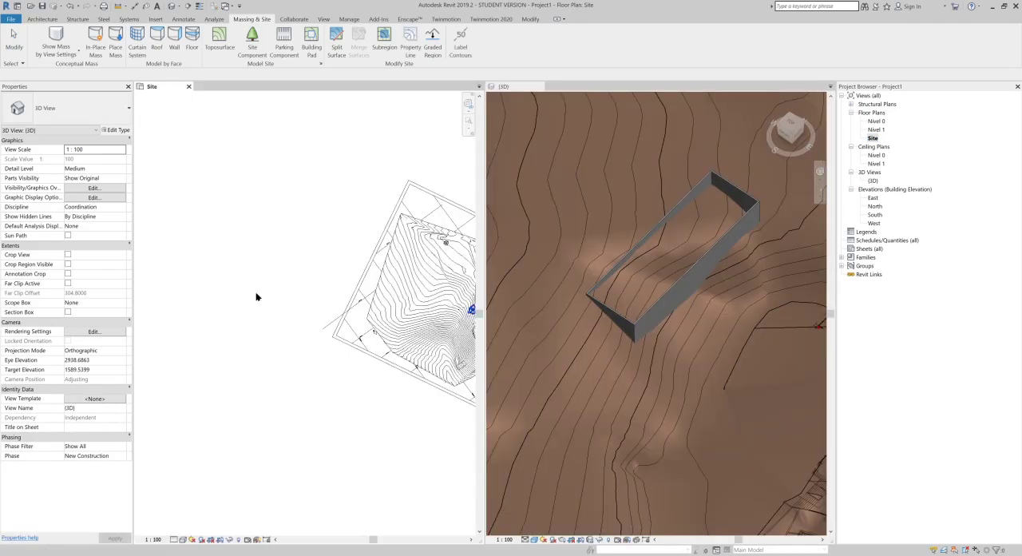
Step: Set the site's main contour interval to 1 and the secondary contour increment to 0.2 in Site Settings
scroll(344, 292, "up", 6)
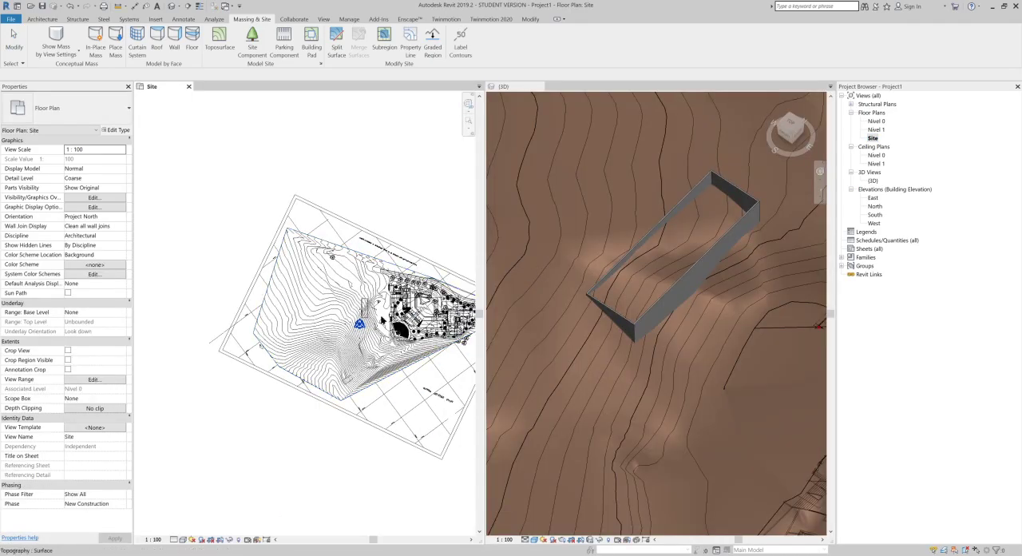
scroll(375, 320, "up", 7)
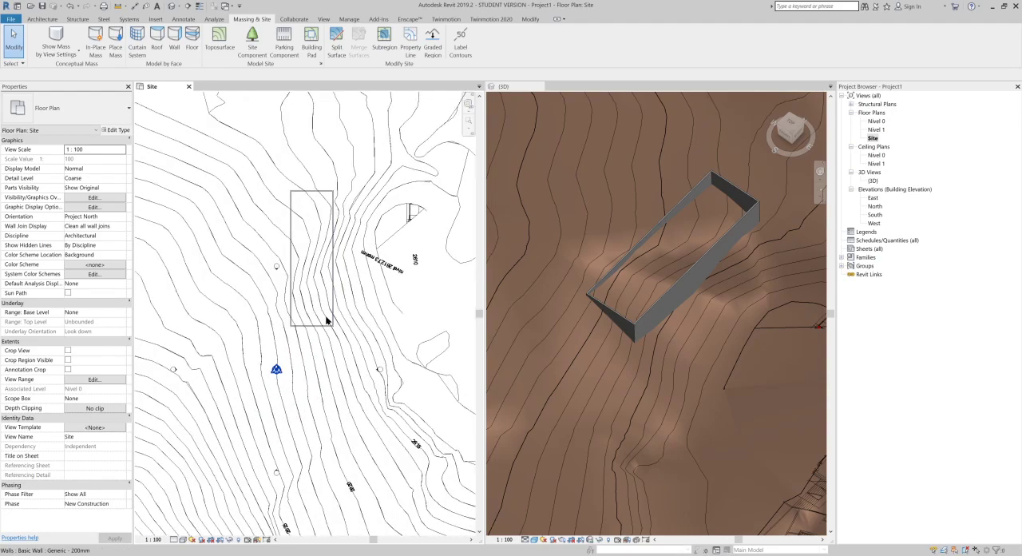
scroll(613, 352, "up", 6)
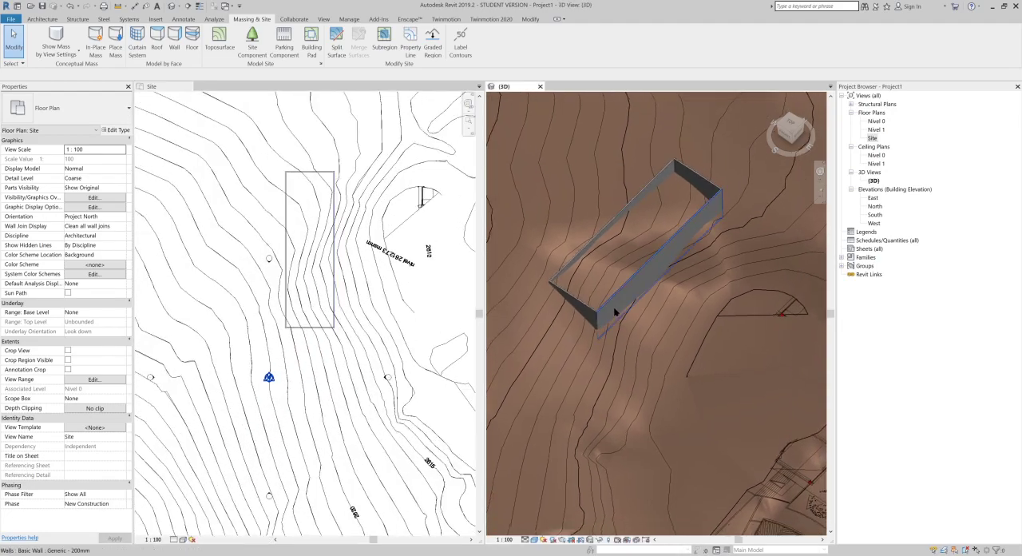
middle_click_drag(616, 305, 634, 259)
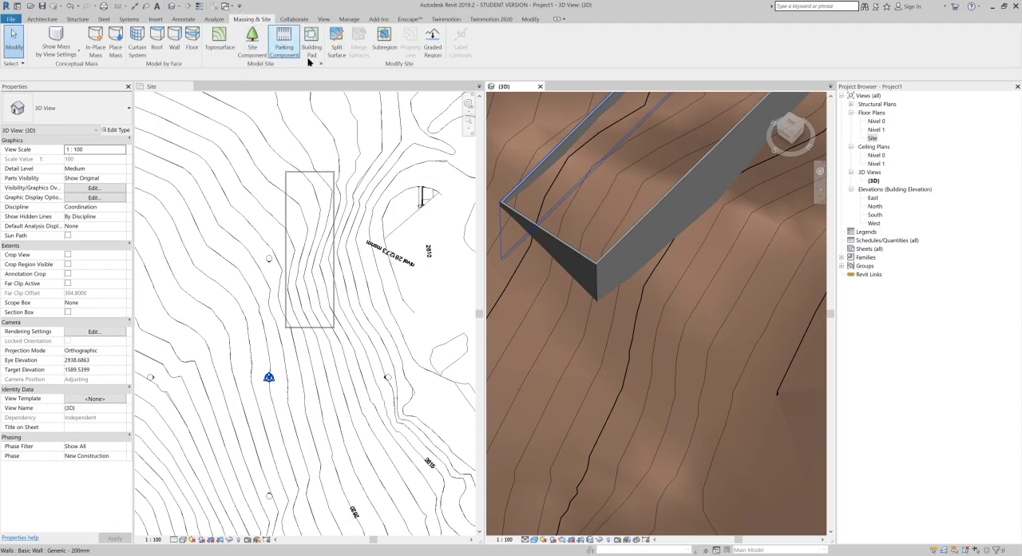
left_click(323, 67)
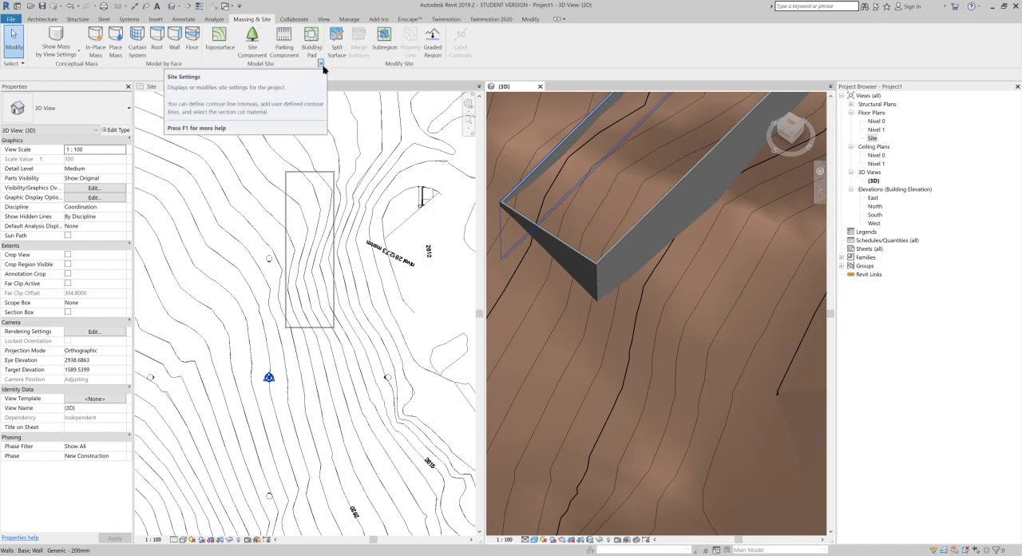
left_click(322, 65)
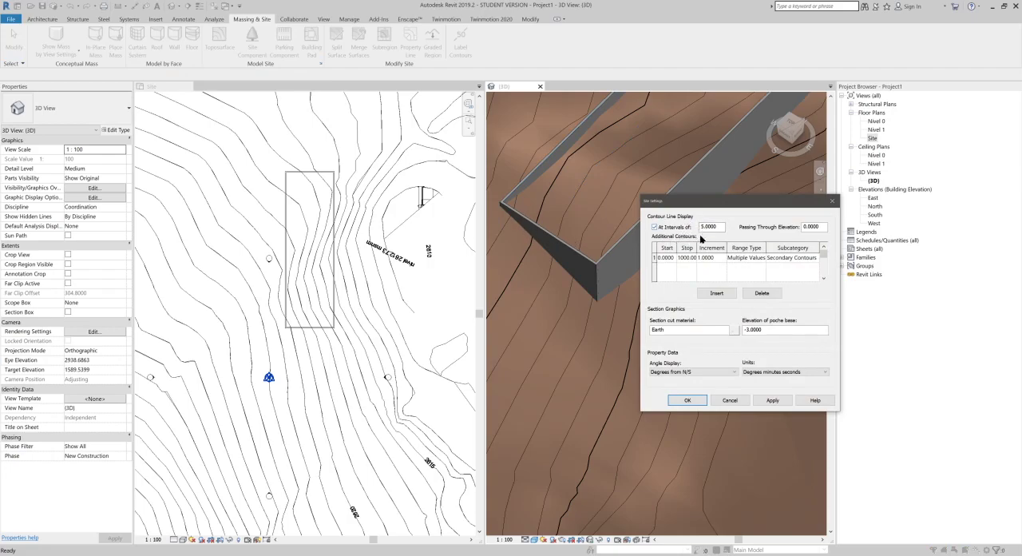
left_click_drag(717, 227, 684, 229)
left_click_drag(706, 258, 684, 261)
left_click(687, 400)
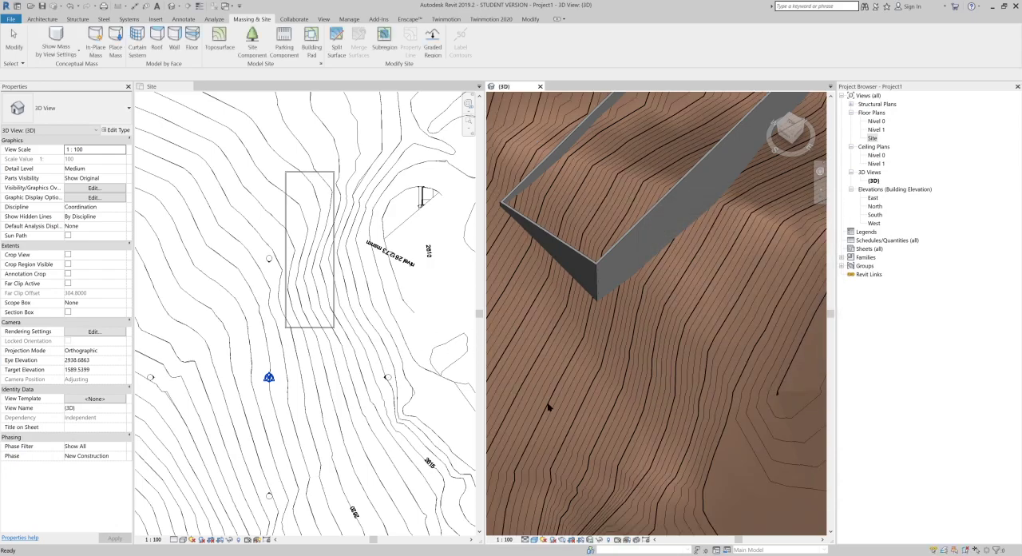
Step: Label the contours in the Site plan along a horizontal line just below the rectangular wall enclosure
scroll(598, 382, "up", 3)
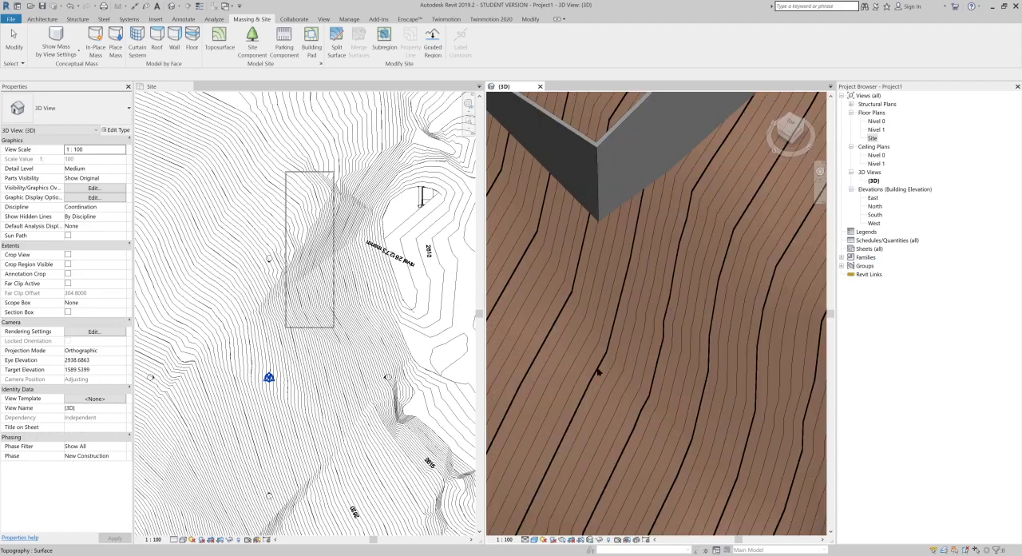
middle_click_drag(588, 374, 634, 370)
scroll(331, 308, "up", 4)
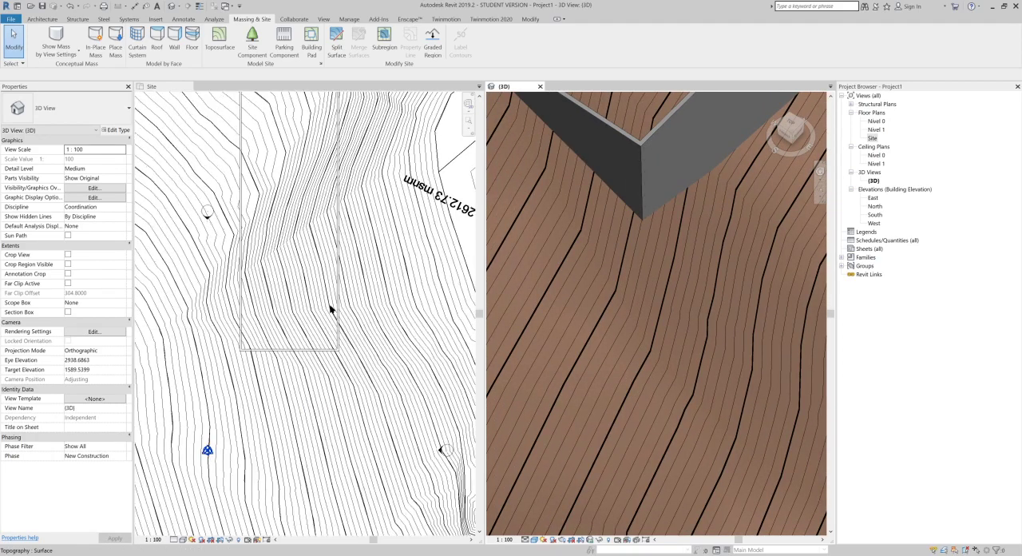
left_click(329, 369)
middle_click_drag(397, 179, 426, 127)
middle_click_drag(450, 83, 453, 80)
left_click(460, 42)
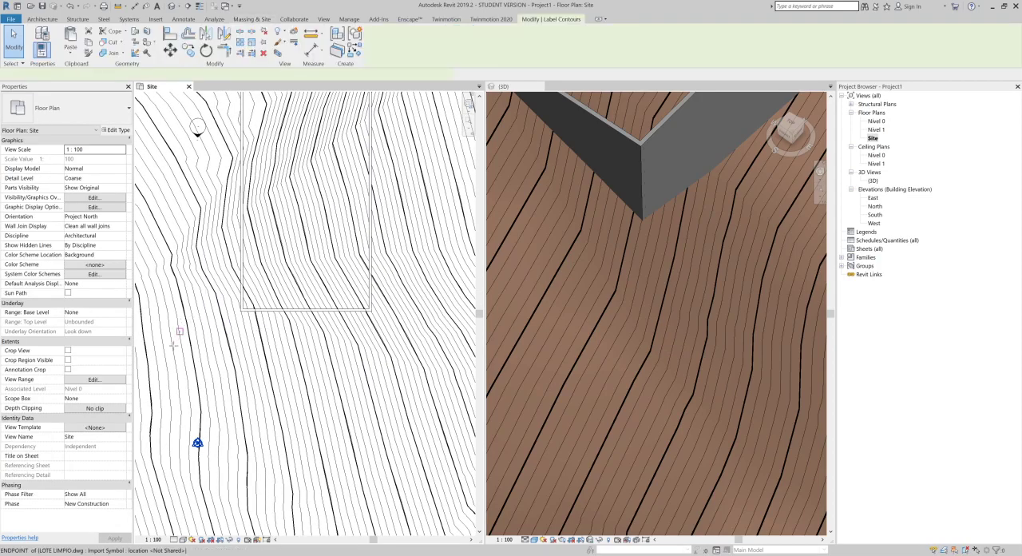
left_click(175, 348)
scroll(312, 343, "up", 3)
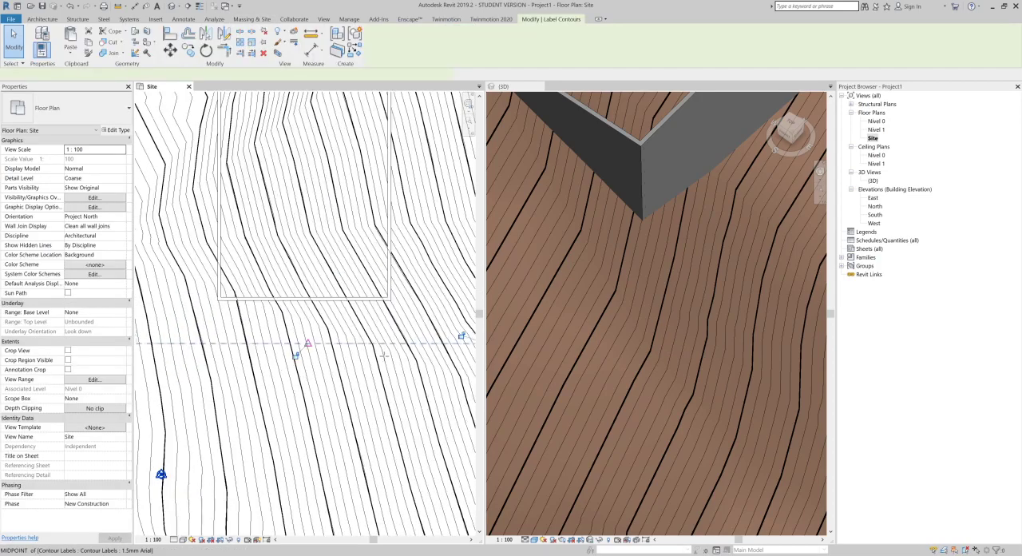
left_click(367, 355)
key("Escape")
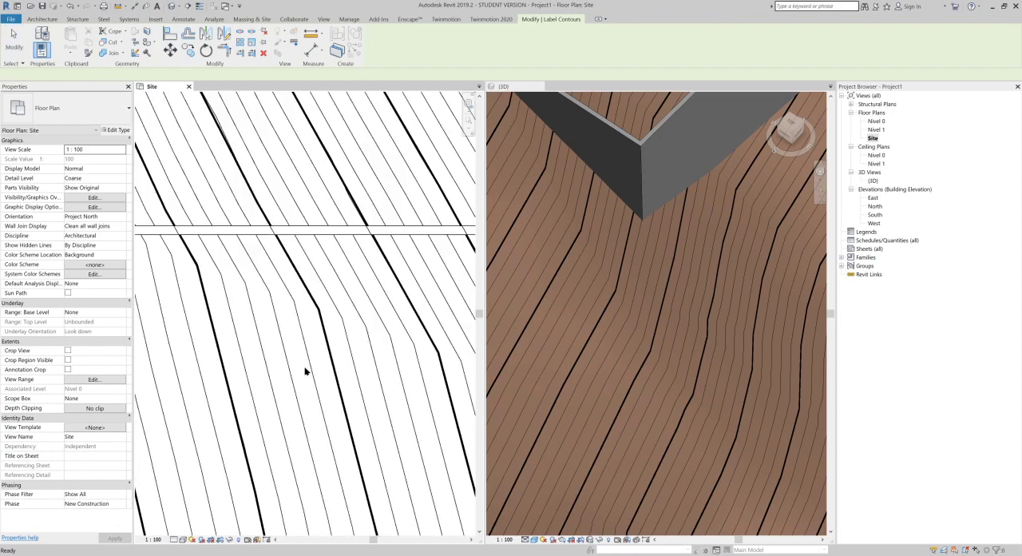
Step: Examine the contour labels below the wall enclosure in the Site plan and the denser contours around the enclosure in 3D
middle_click_drag(228, 357, 347, 360)
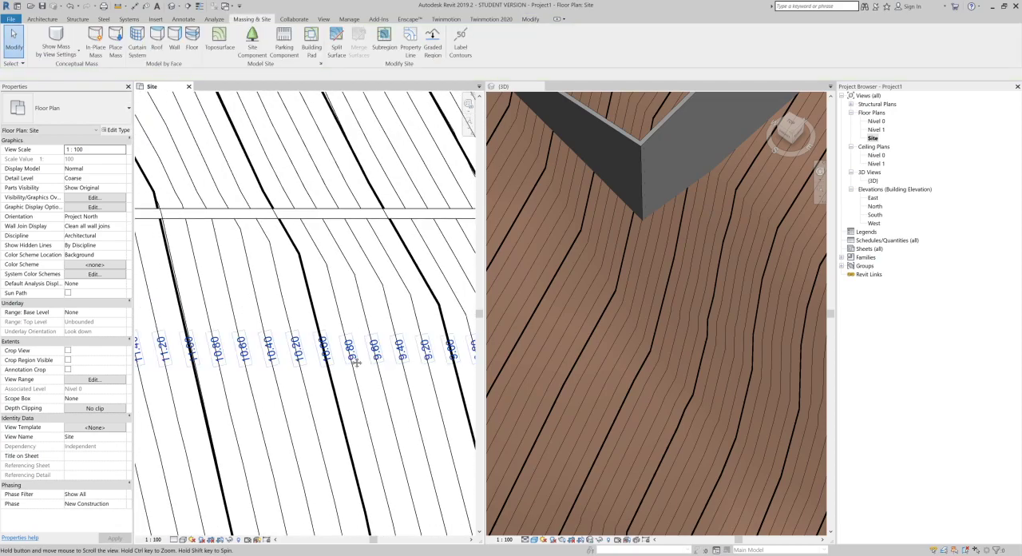
scroll(382, 355, "down", 2)
scroll(387, 359, "down", 1)
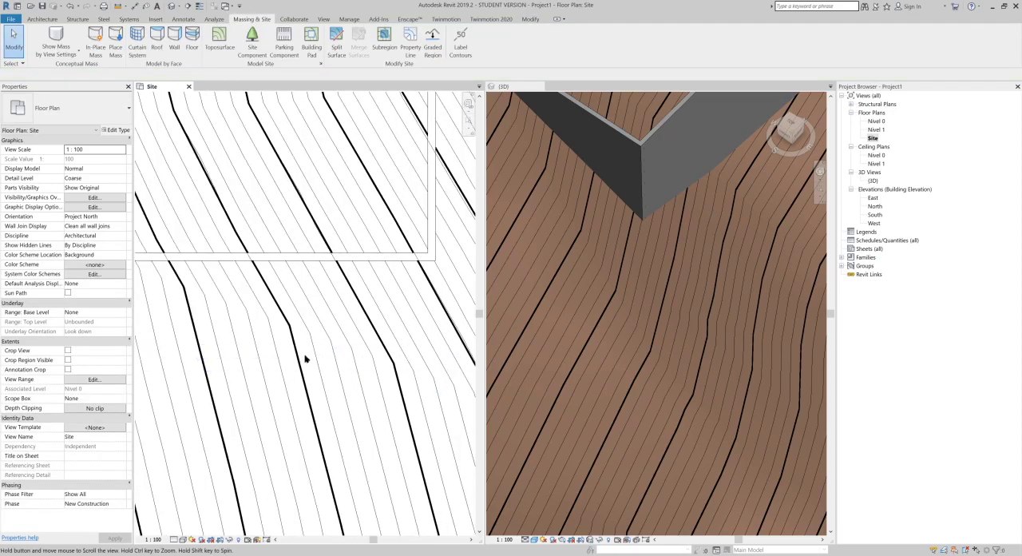
middle_click_drag(392, 355, 268, 332)
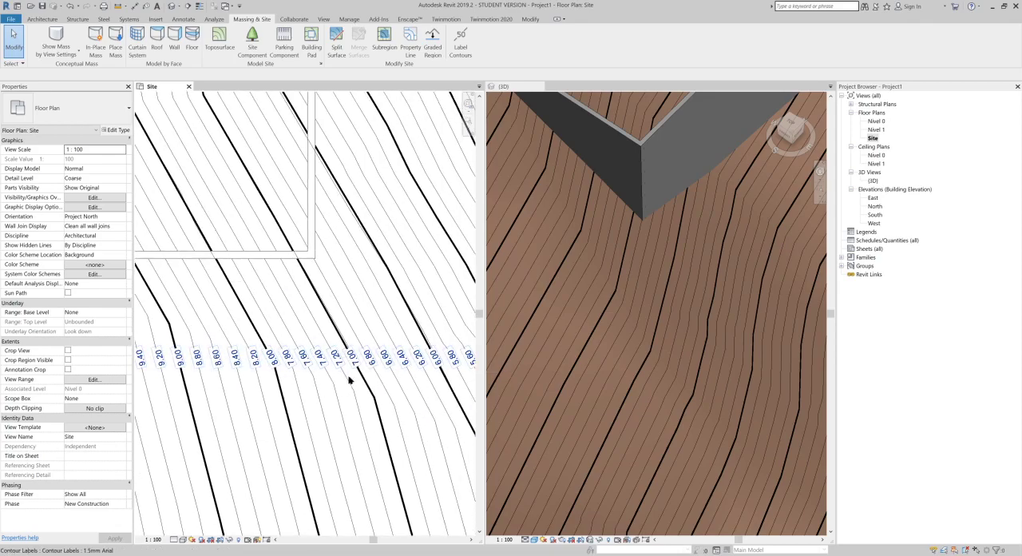
middle_click_drag(371, 352, 265, 366)
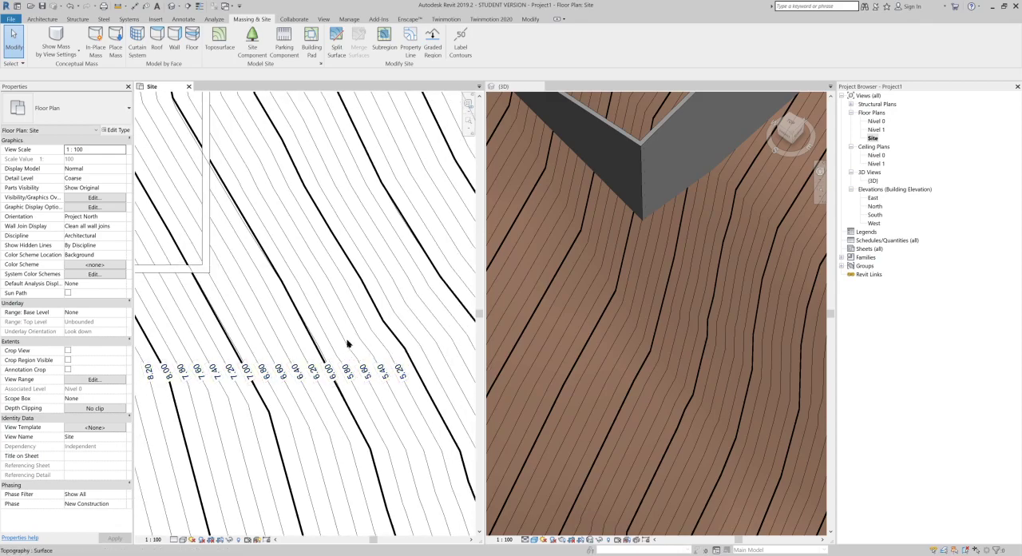
scroll(348, 348, "down", 2)
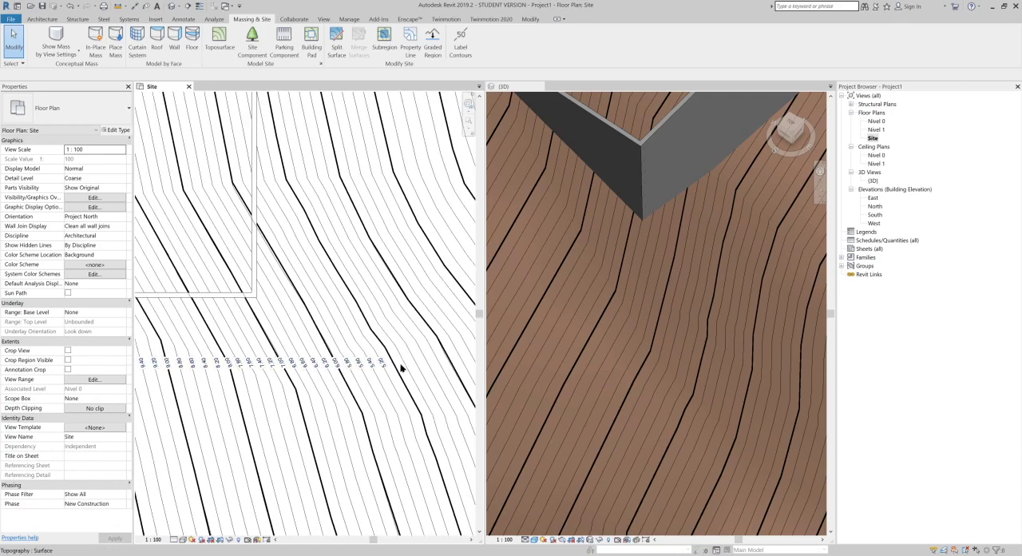
scroll(414, 308, "down", 3)
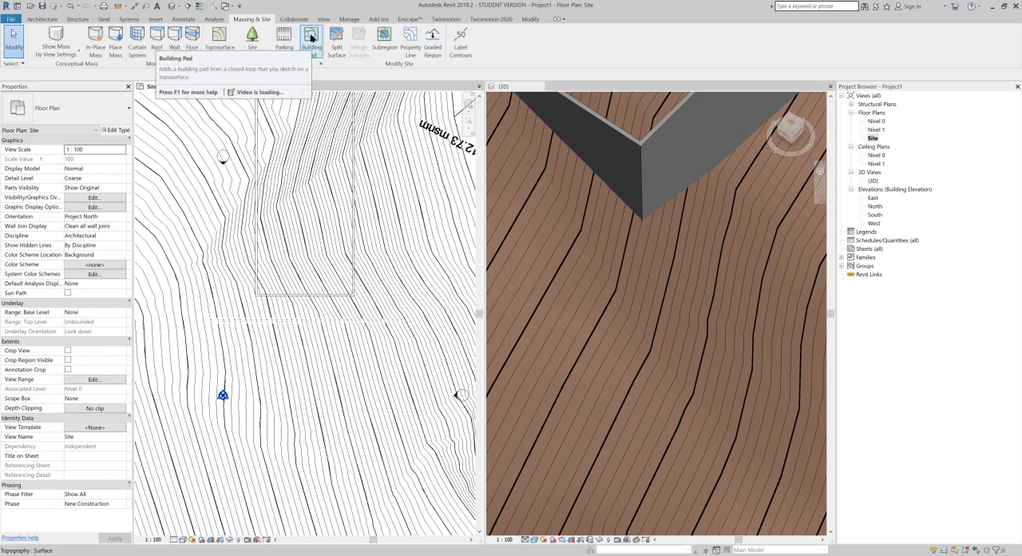
scroll(612, 287, "down", 4)
left_click(645, 339)
middle_click_drag(596, 299, 667, 262, "shift")
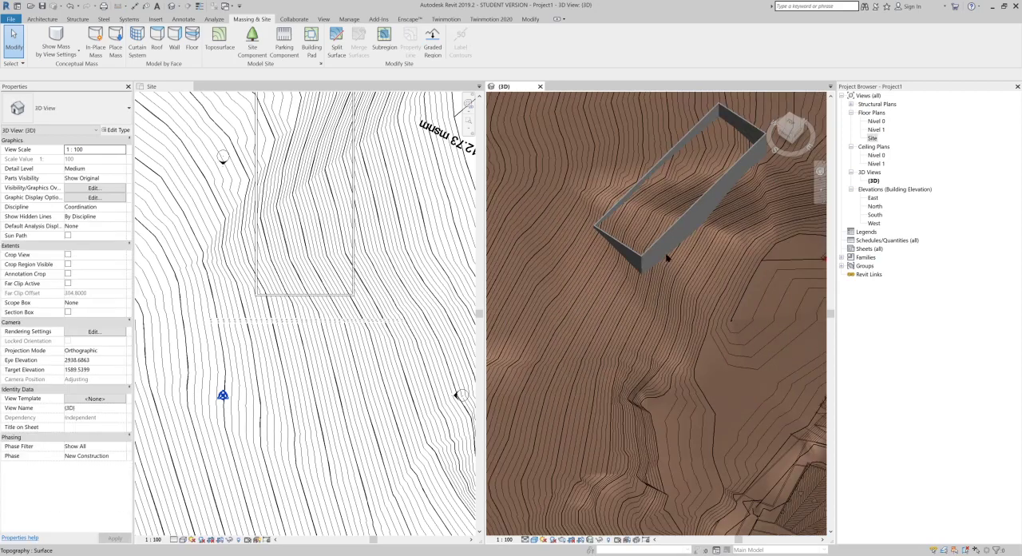
left_click(371, 379)
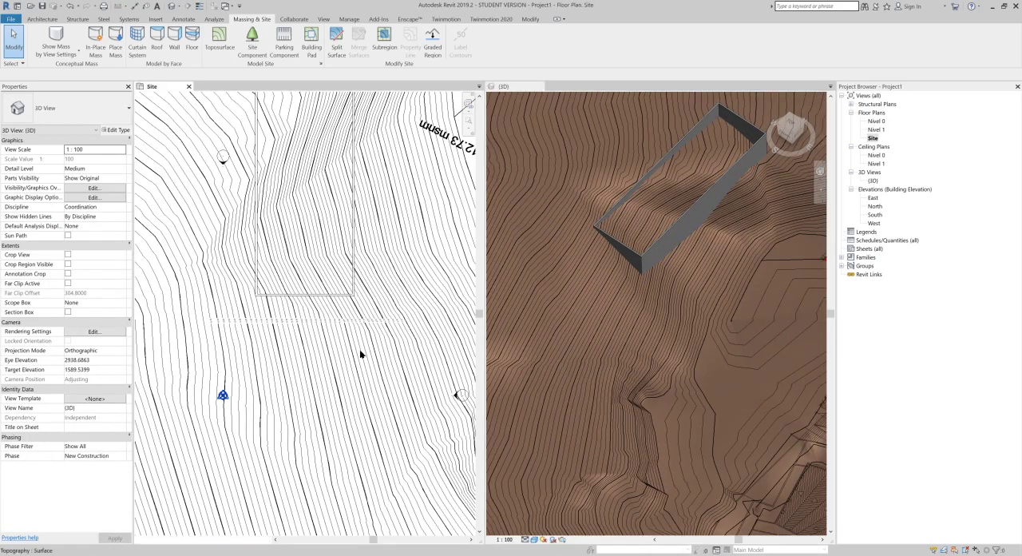
Step: Move the chain of four enclosure walls in the Site plan east onto the slope beside the "nivel 2612.73 msnm" label
scroll(343, 317, "up", 2)
key("Tab")
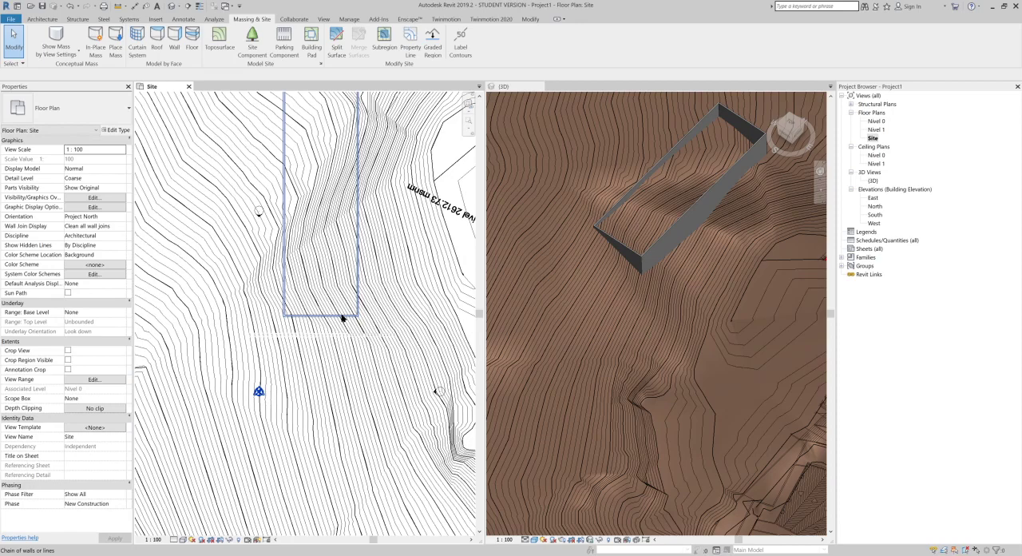
left_click(354, 298)
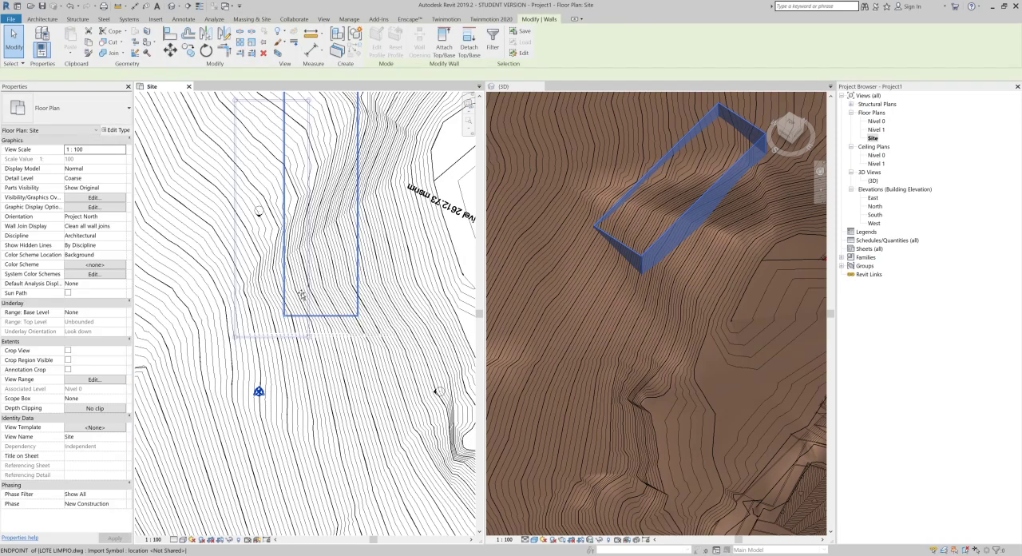
left_click_drag(288, 308, 287, 393)
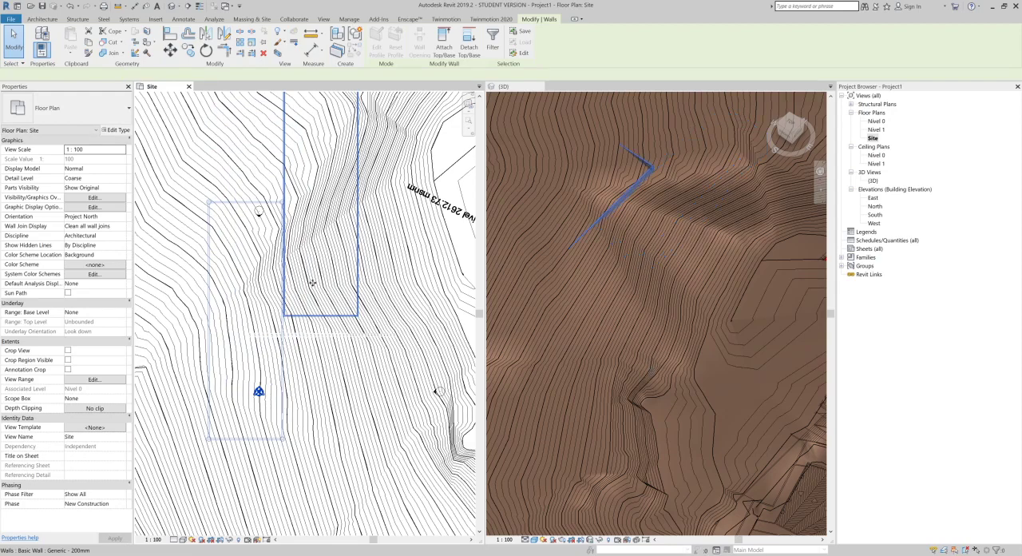
scroll(340, 286, "down", 1)
middle_click_drag(340, 287, 332, 334)
left_click_drag(284, 327, 464, 290)
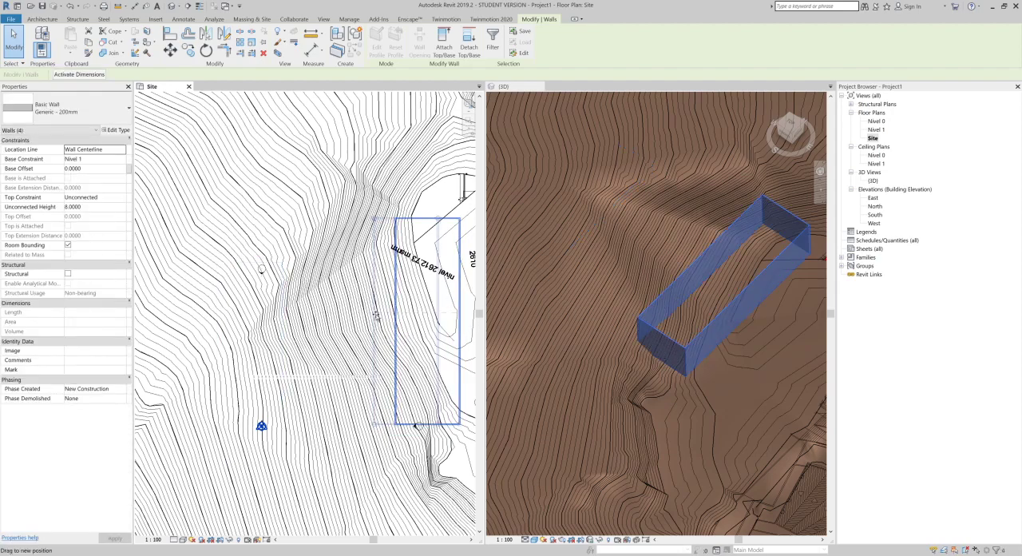
Step: Examine in 3D how the relocated wall enclosure meets the sloping terrain
left_click(697, 334)
scroll(697, 334, "up", 3)
scroll(648, 342, "up", 2)
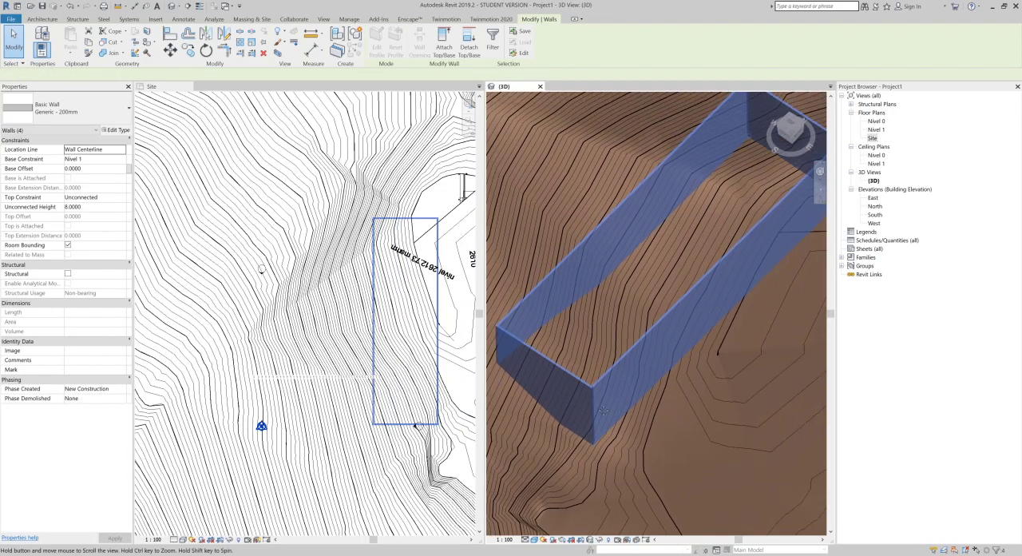
scroll(676, 229, "up", 2)
middle_click_drag(676, 232, 755, 382, "shift")
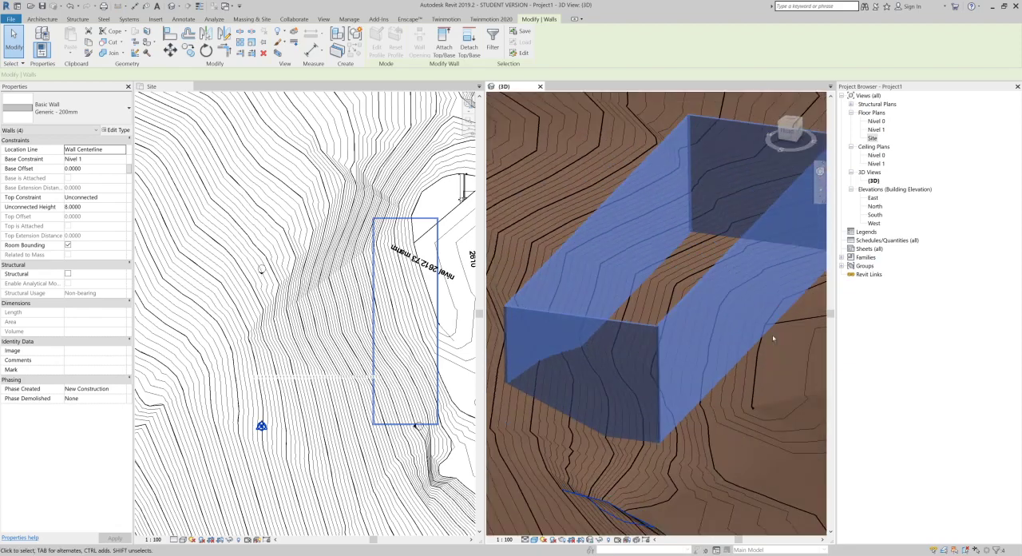
scroll(756, 369, "down", 2)
middle_click_drag(721, 391, 467, 271, "shift")
Step: Dismiss the save reminder and create a rectangular building pad about 13.7 m by 38.4 m around the wall enclosure
left_click(442, 200)
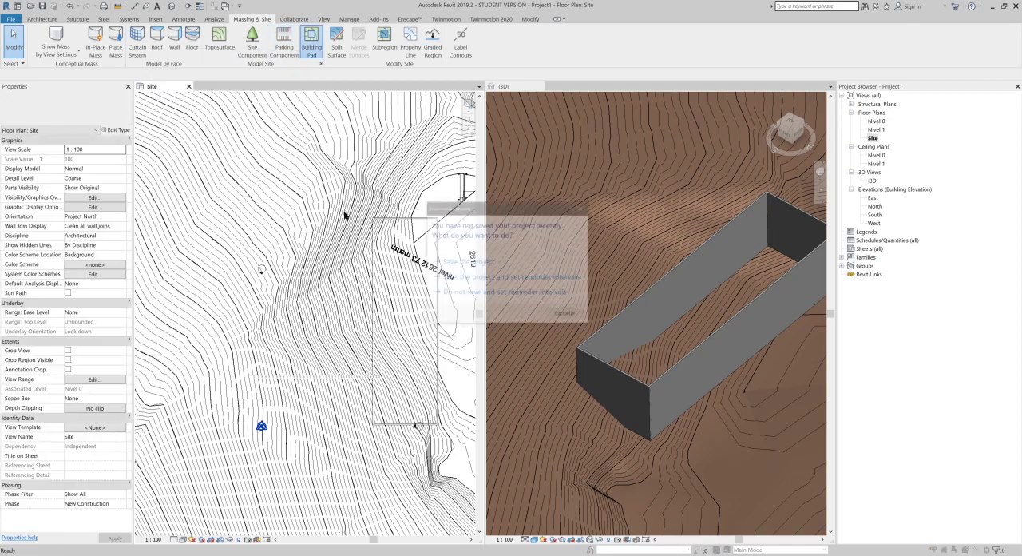
left_click(566, 315)
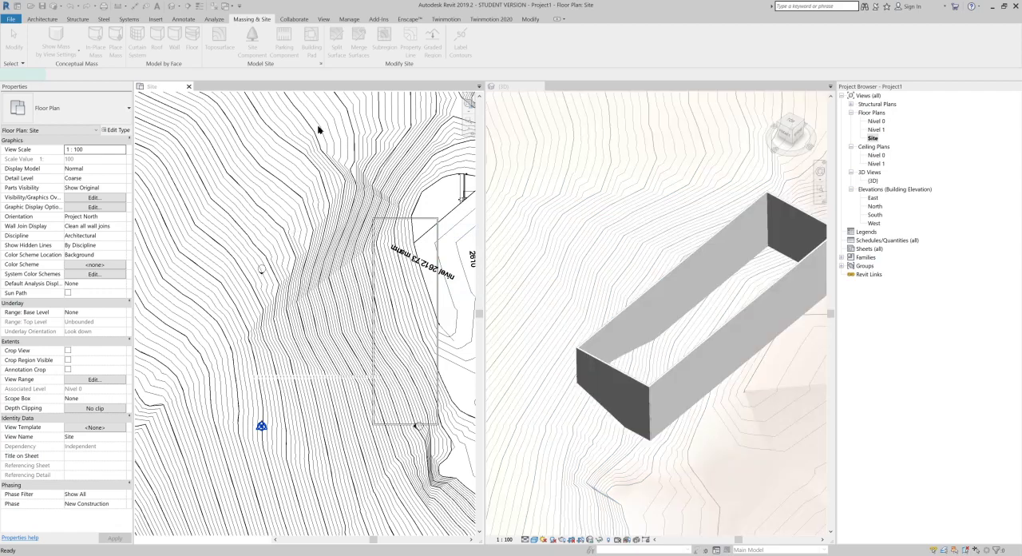
middle_click_drag(399, 236, 350, 242)
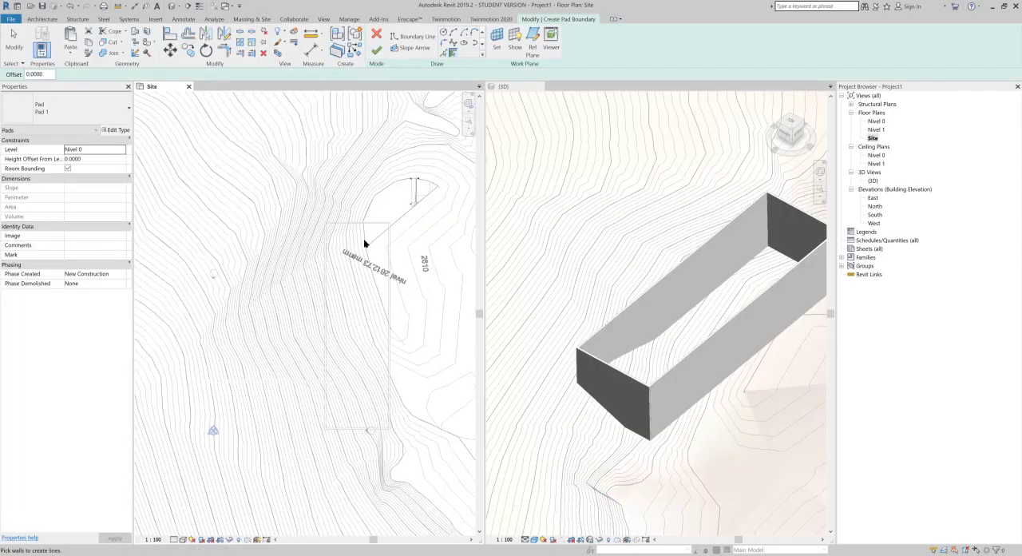
scroll(453, 45, "up", 1)
left_click(454, 35)
left_click(406, 199)
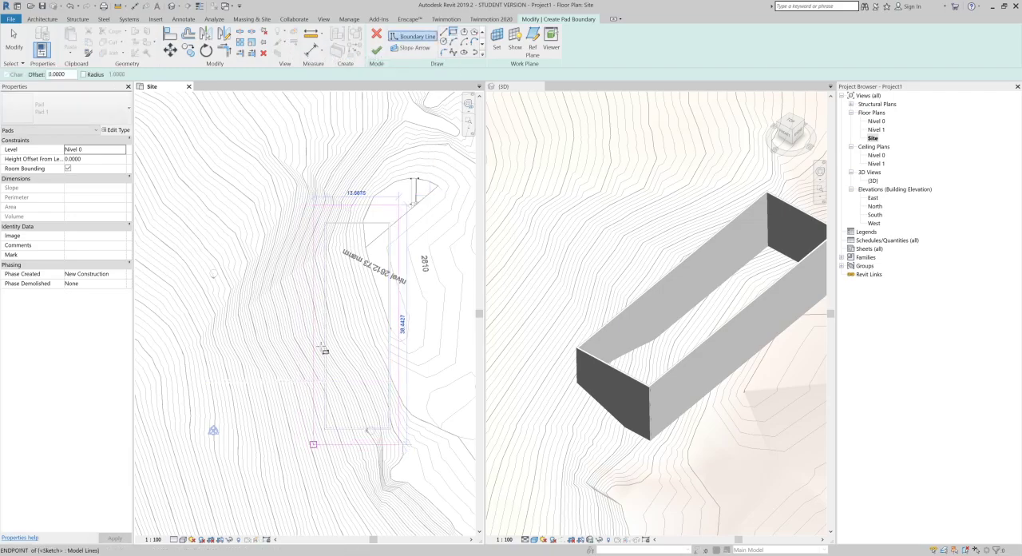
left_click(313, 444)
left_click(381, 49)
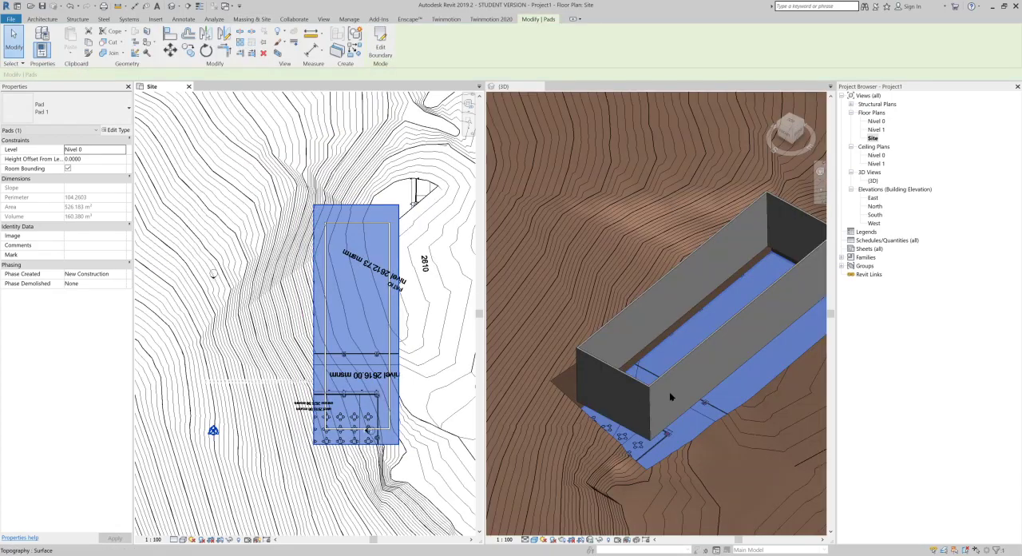
Step: Set the building pad's level to Nivel 1
left_click(508, 406)
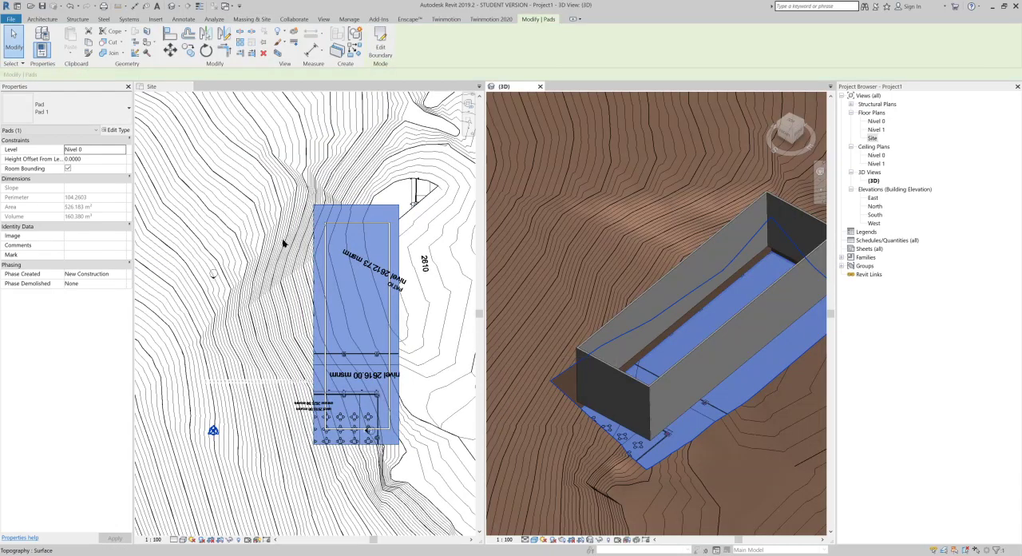
left_click(118, 153)
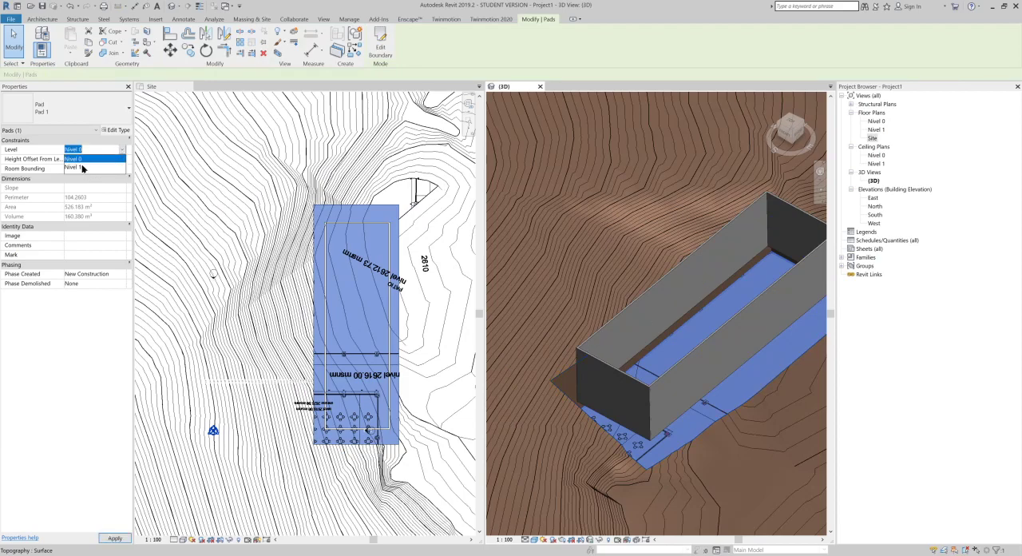
left_click(86, 169)
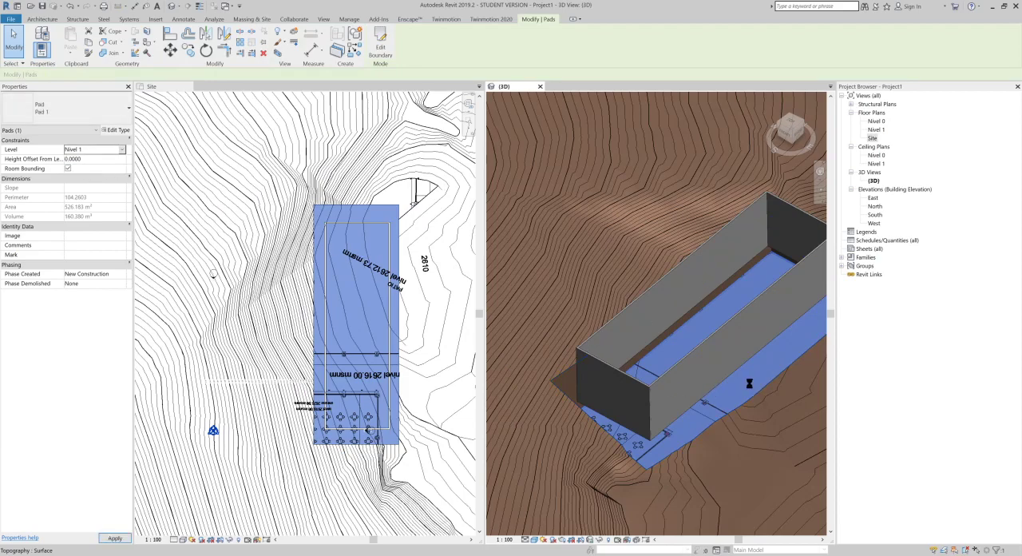
Step: Inspect the selected pad in 3D, comparing the cut at one end with the fill faces along its long side
scroll(719, 391, "up", 3)
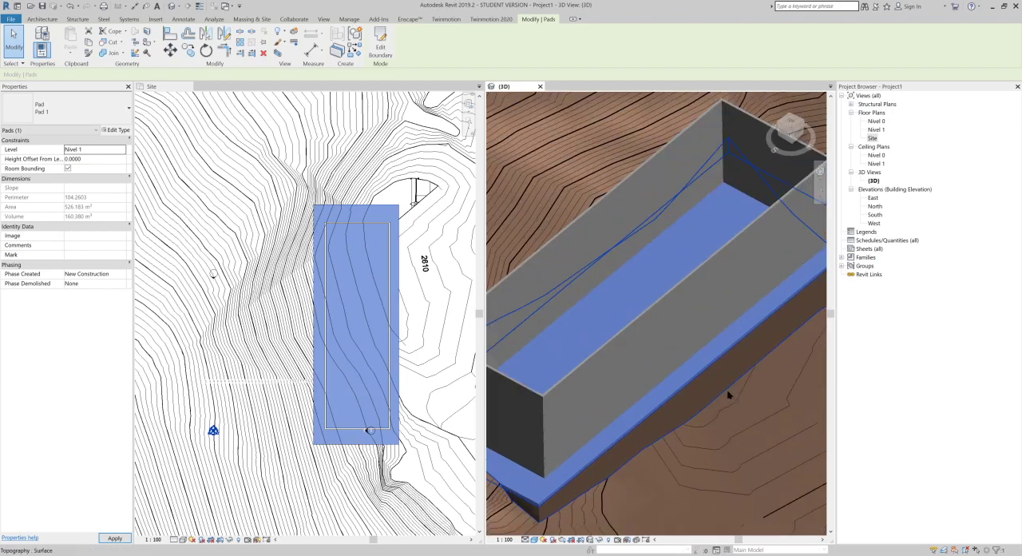
scroll(559, 376, "up", 4)
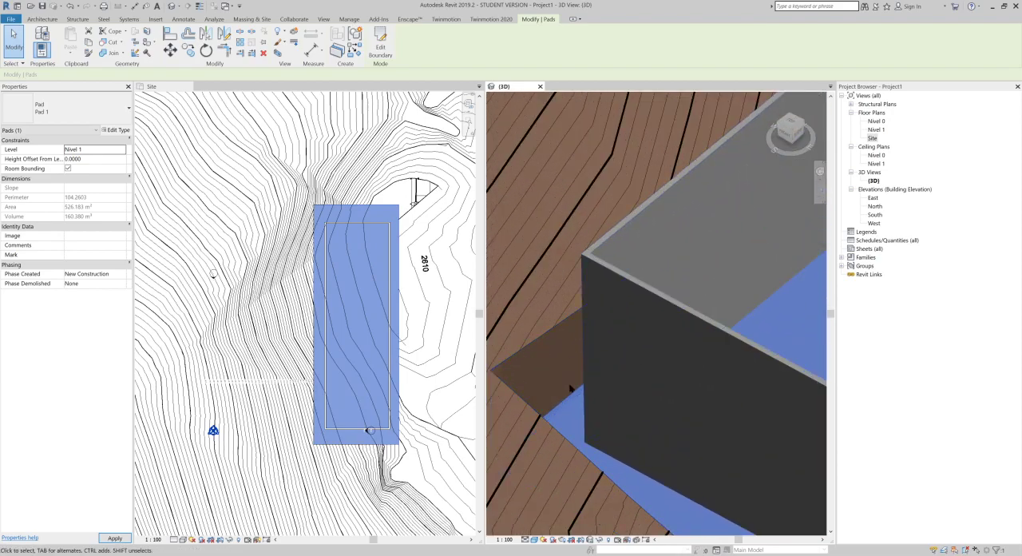
middle_click_drag(562, 389, 757, 295, "shift")
scroll(757, 296, "up", 2)
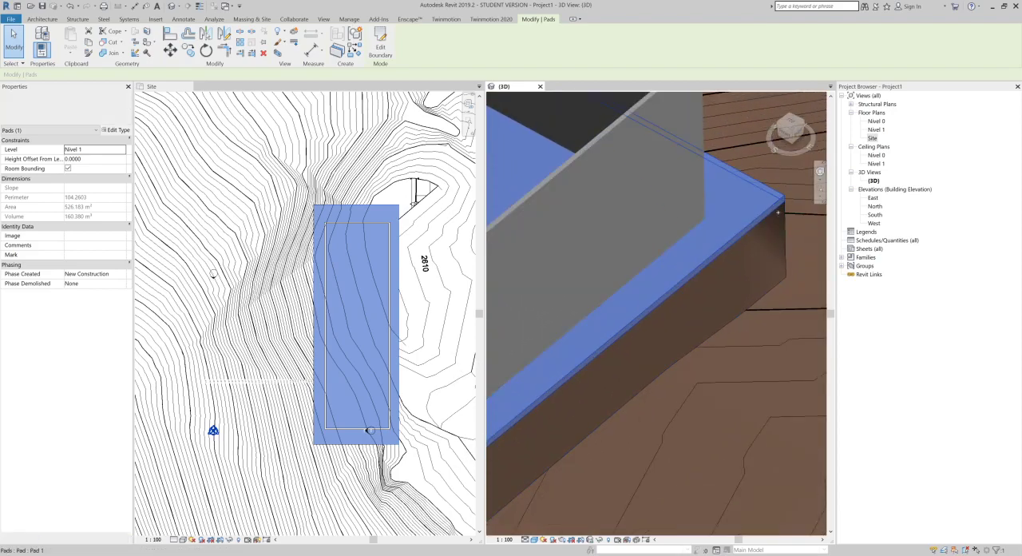
scroll(769, 222, "up", 2)
middle_click_drag(769, 223, 675, 250)
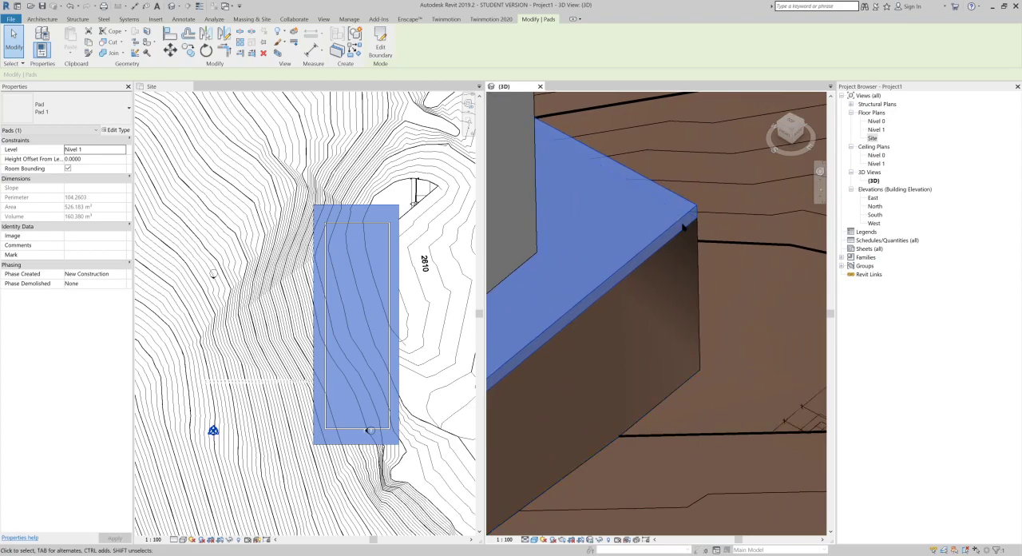
left_click(677, 214)
middle_click_drag(677, 214, 667, 197, "shift")
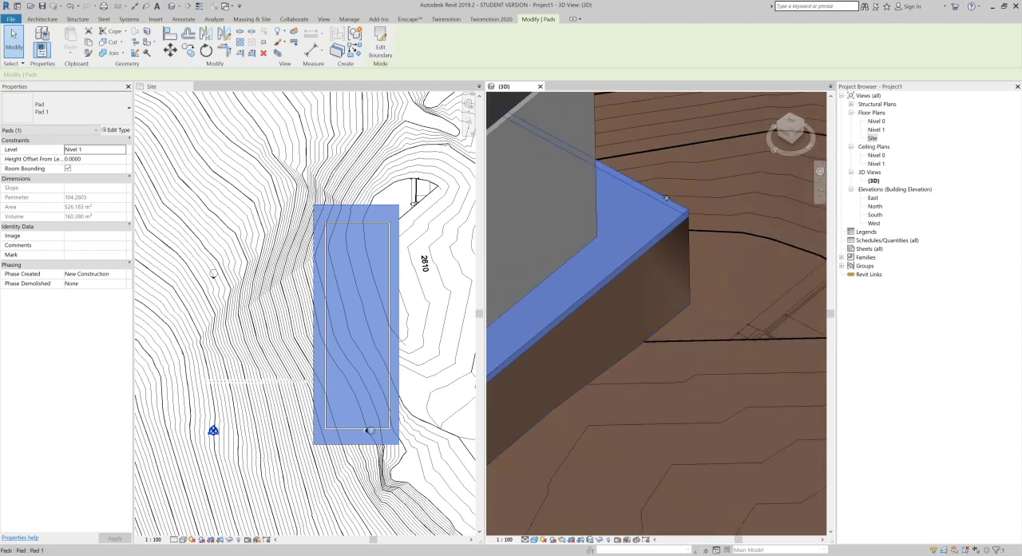
Step: Deselect the pad and examine its slab thickness and the terrain face beneath its outer corner in 3D
scroll(687, 203, "down", 3)
middle_click_drag(716, 235, 703, 290)
scroll(703, 290, "up", 3)
left_click(692, 290)
scroll(637, 240, "up", 3)
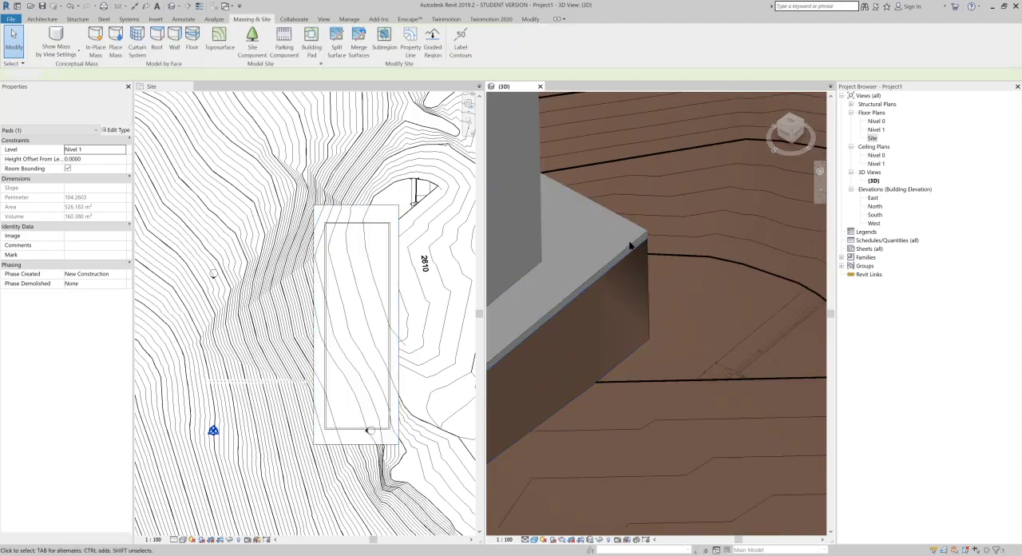
scroll(663, 215, "up", 3)
scroll(669, 255, "up", 2)
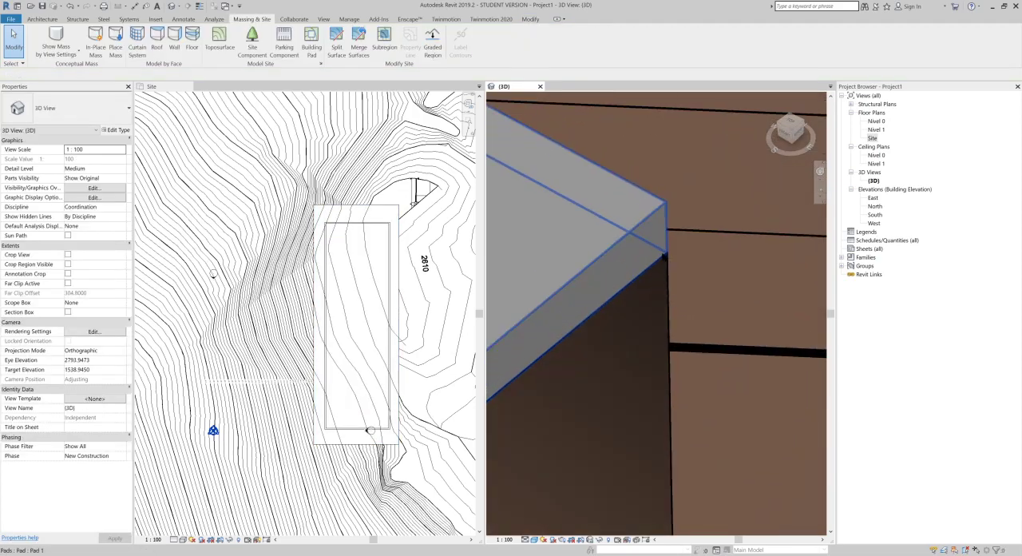
left_click(670, 254)
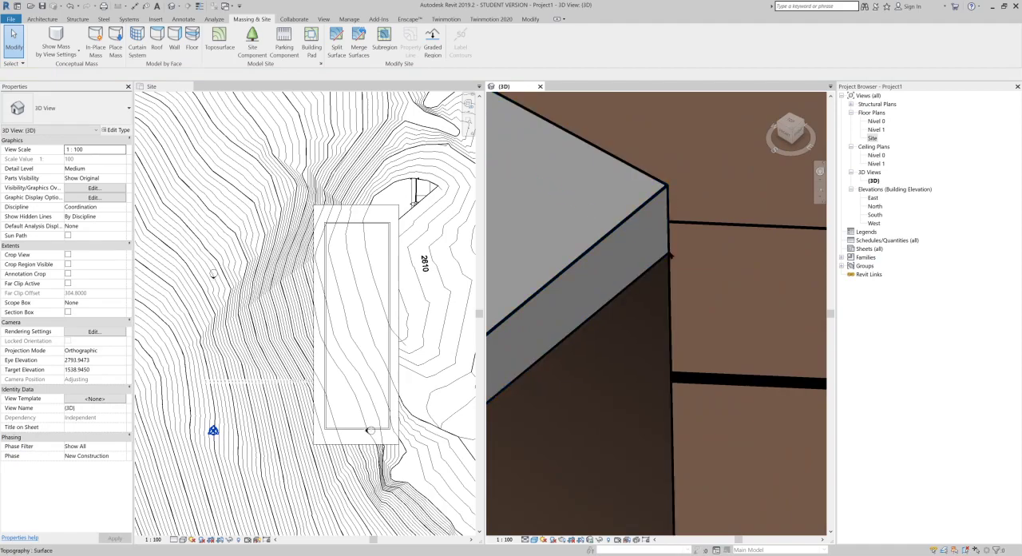
scroll(663, 207, "down", 5)
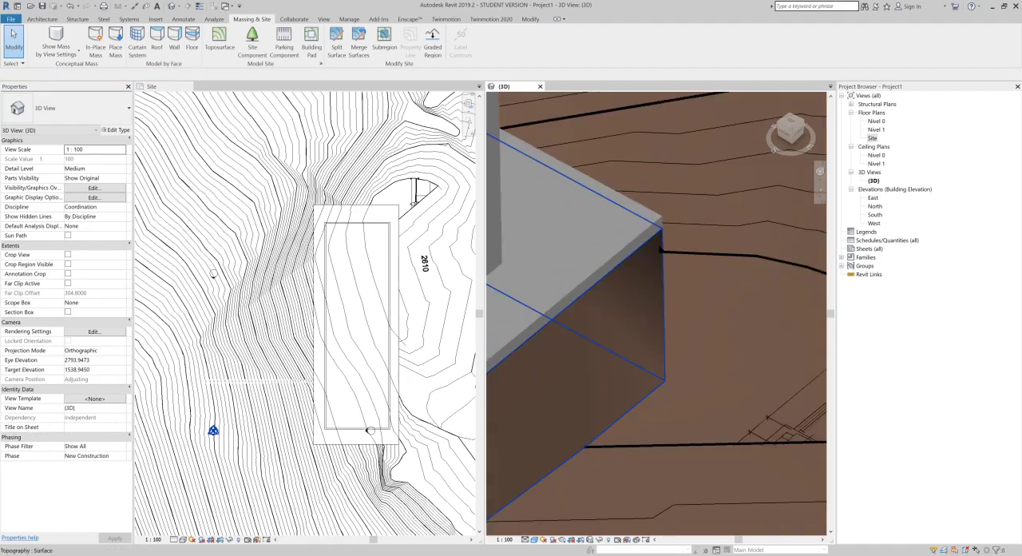
Step: Compare the contours around the pad in the Site plan with the pad's raised corner in 3D
middle_click_drag(594, 235, 663, 258, "shift")
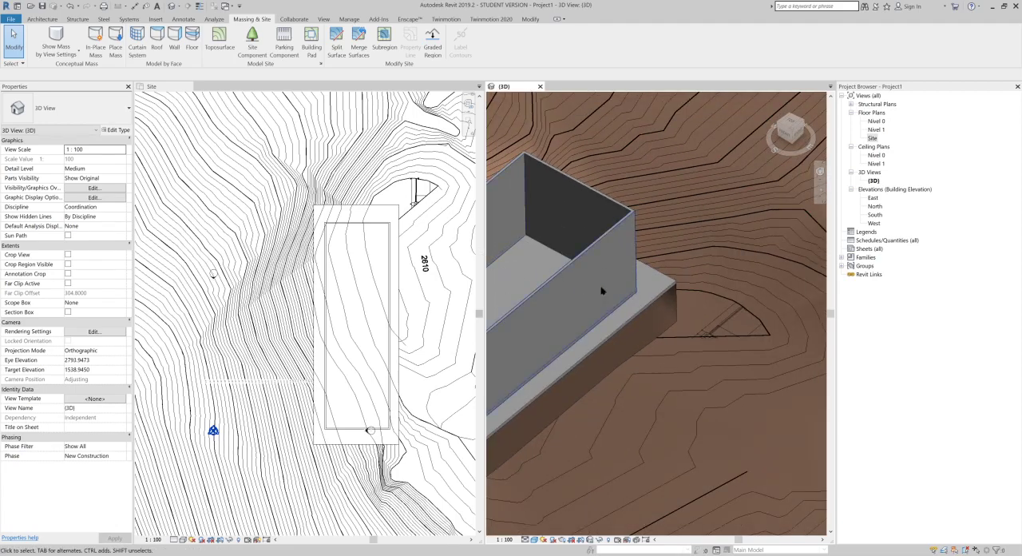
scroll(583, 289, "down", 3)
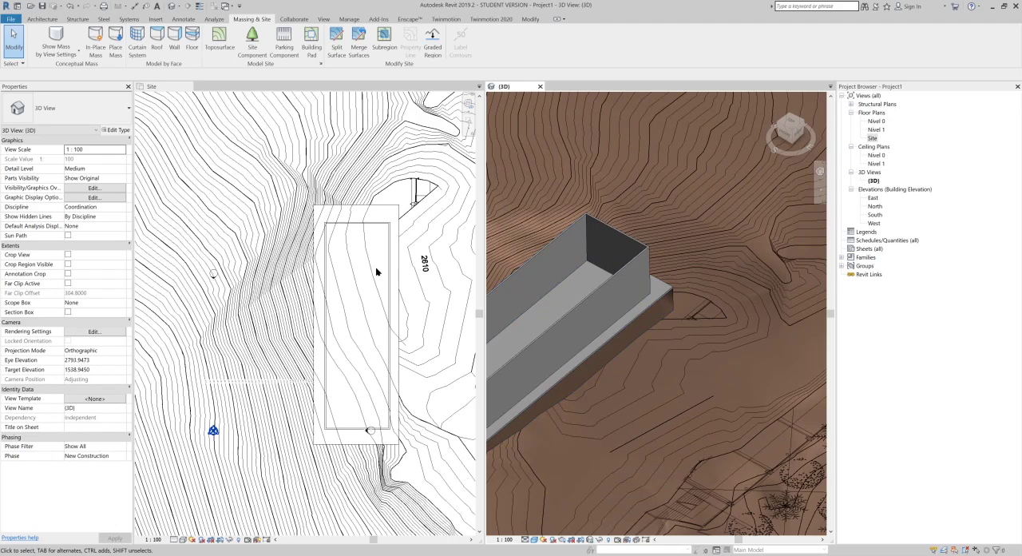
scroll(374, 273, "up", 1)
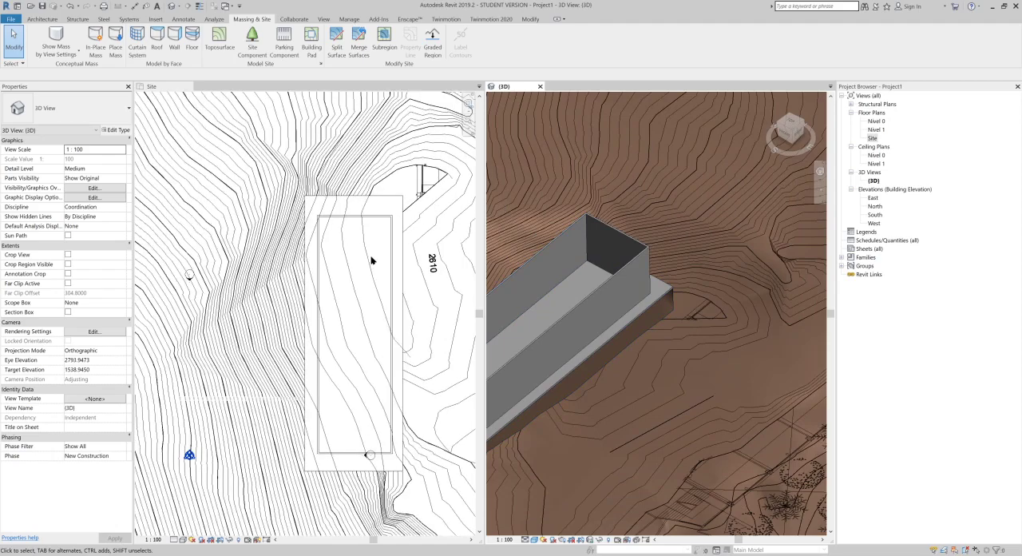
left_click(359, 192)
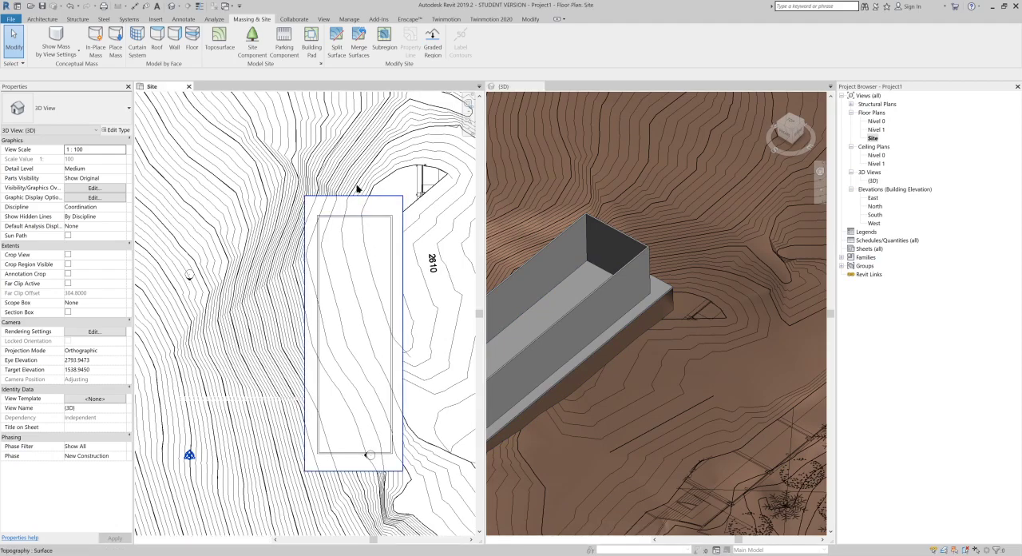
middle_click_drag(336, 224, 314, 210)
scroll(670, 304, "up", 1)
scroll(660, 312, "up", 2)
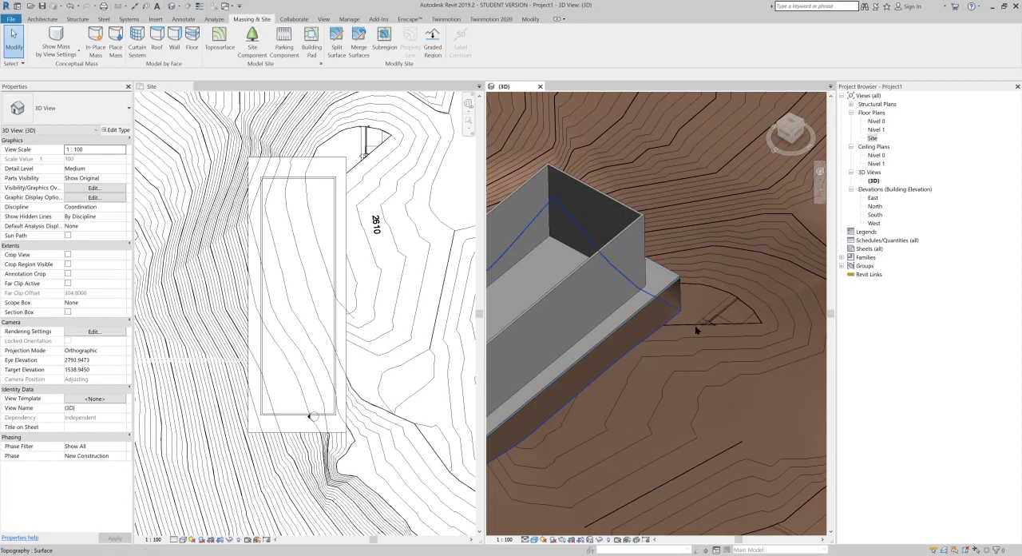
scroll(683, 303, "up", 1)
scroll(683, 306, "up", 1)
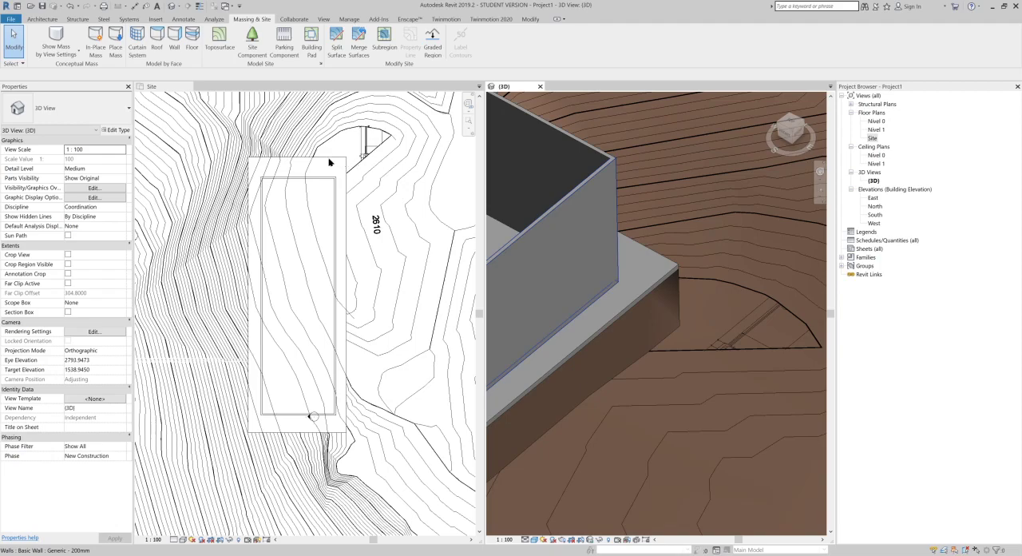
Step: Select the terrain toposurface in the Site plan and open it for surface editing
left_click(431, 189)
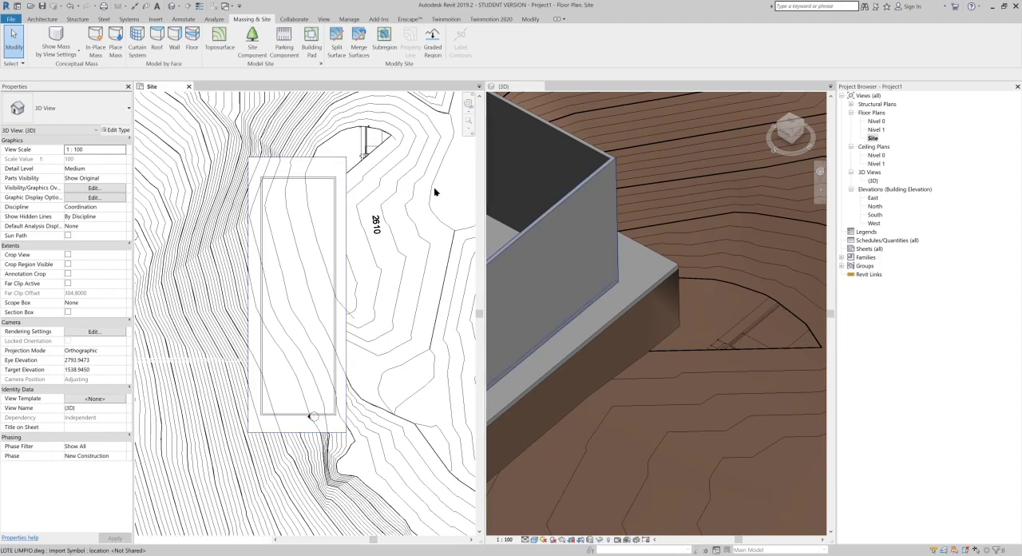
left_click(435, 230)
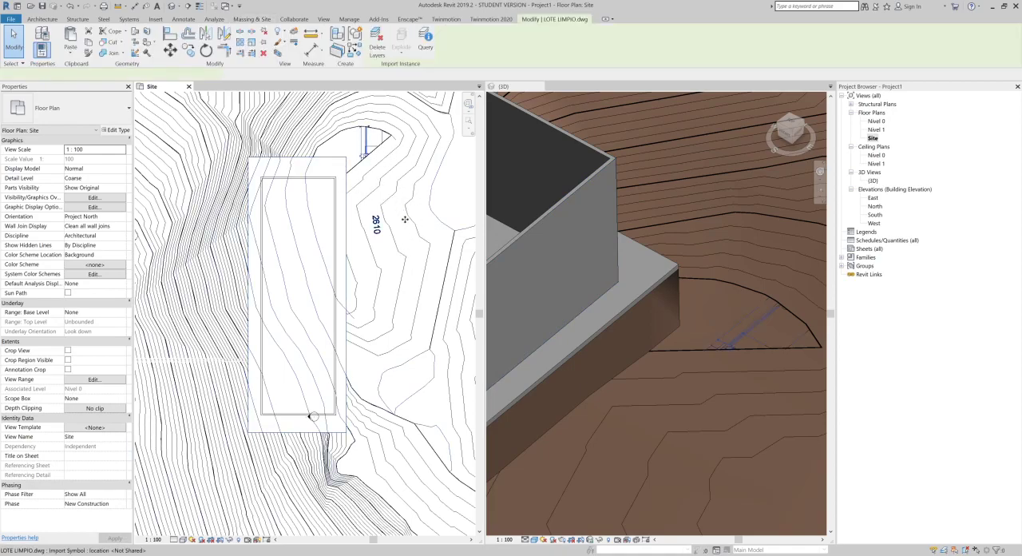
left_click(391, 228)
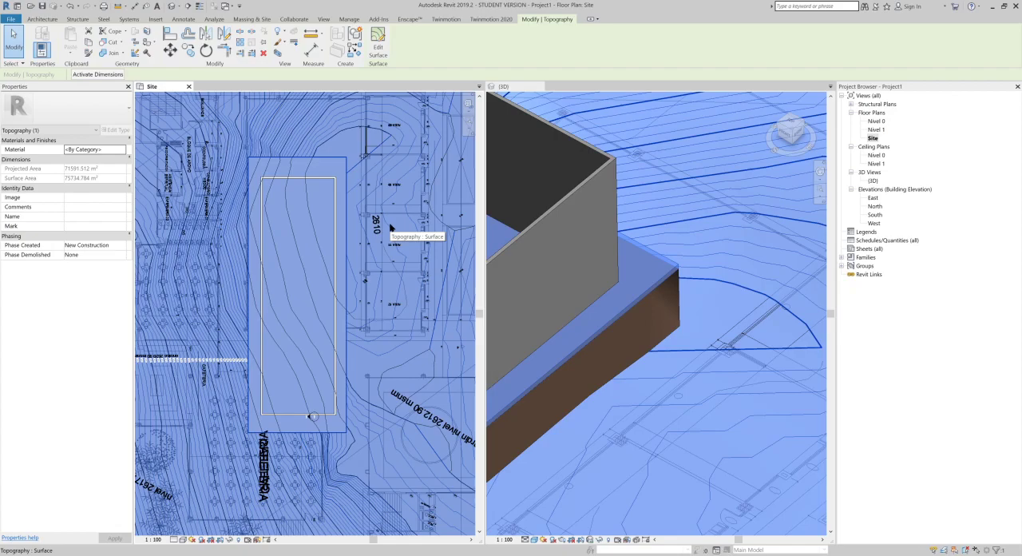
left_click(380, 50)
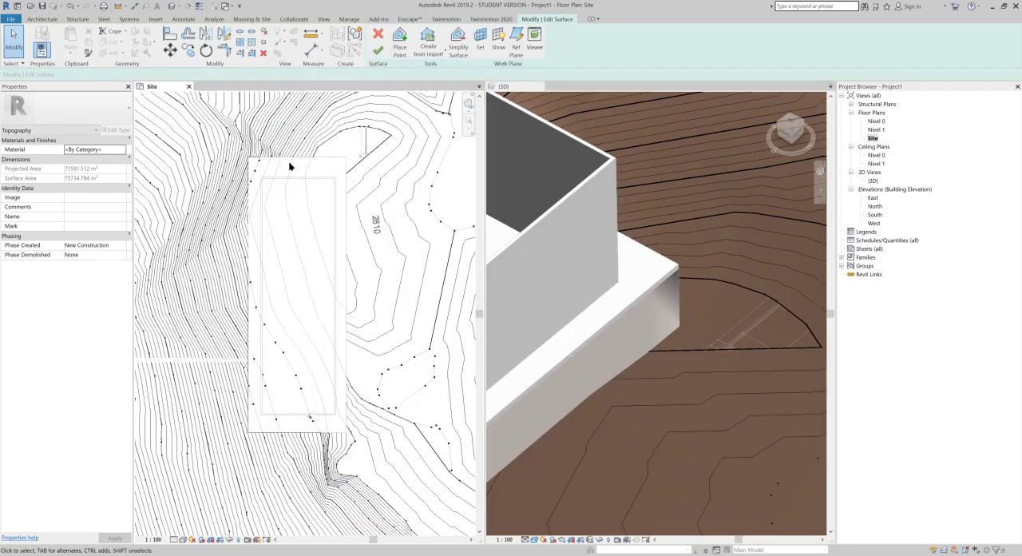
Step: Examine the contours and surface points around the pad's upper end and long side in the Site plan
scroll(292, 165, "up", 5)
middle_click_drag(363, 187, 298, 207)
scroll(343, 131, "down", 1)
middle_click_drag(356, 169, 290, 179)
scroll(349, 224, "up", 5)
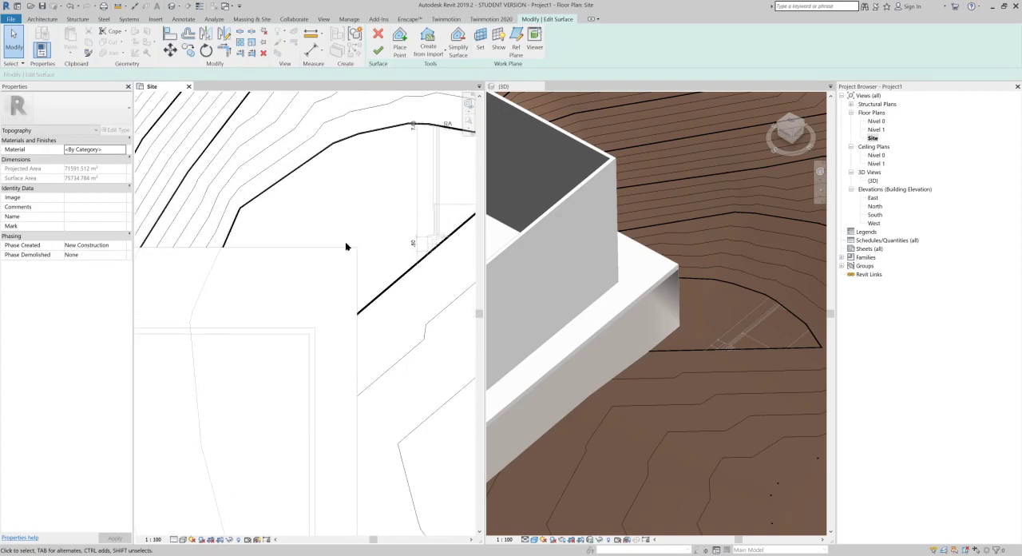
scroll(346, 246, "up", 1)
scroll(256, 219, "down", 4)
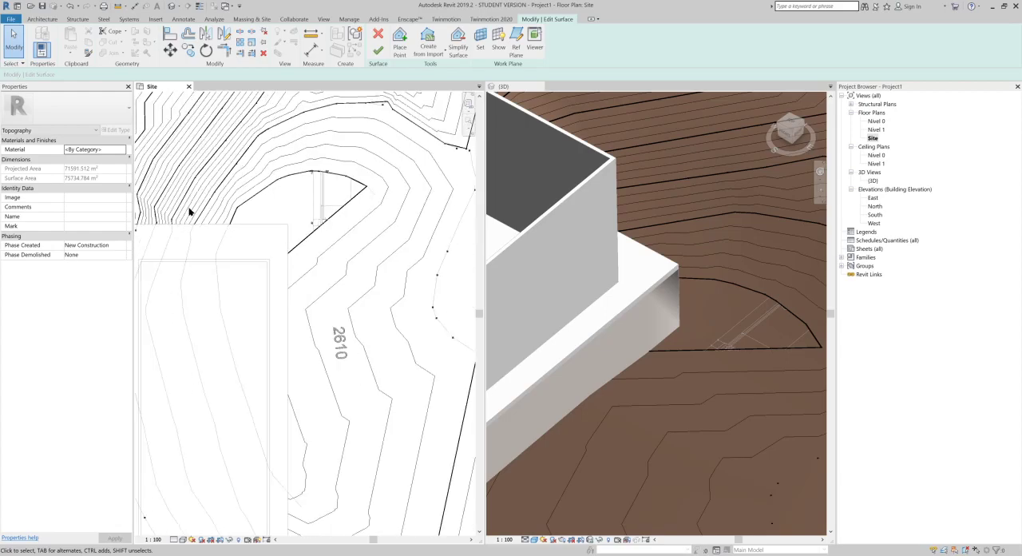
scroll(189, 212, "down", 3)
middle_click_drag(265, 267, 314, 243)
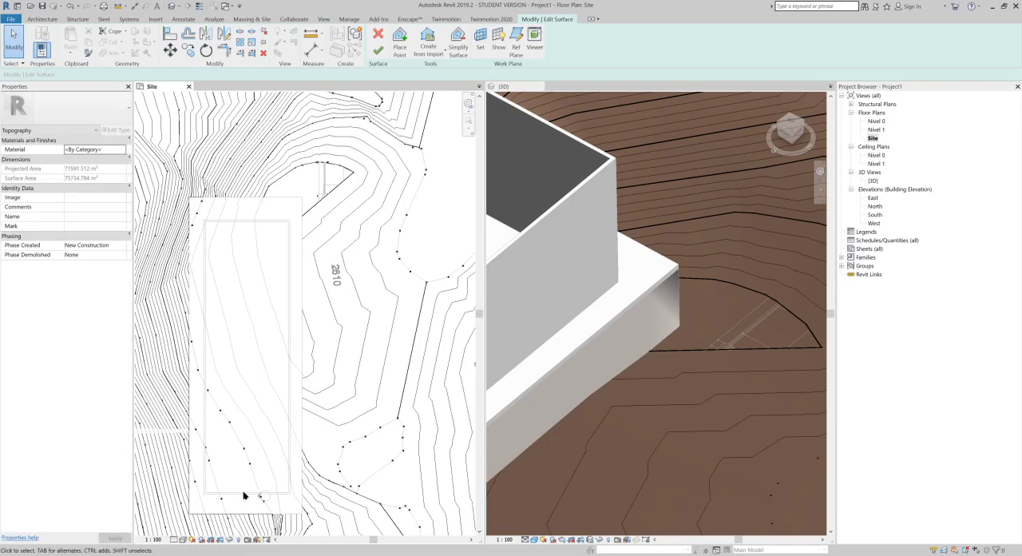
Step: Select the interior surface points beside the pad and compare the terrain along its long side in plan and 3D
left_click_drag(285, 489, 277, 306)
left_click_drag(298, 204, 237, 424)
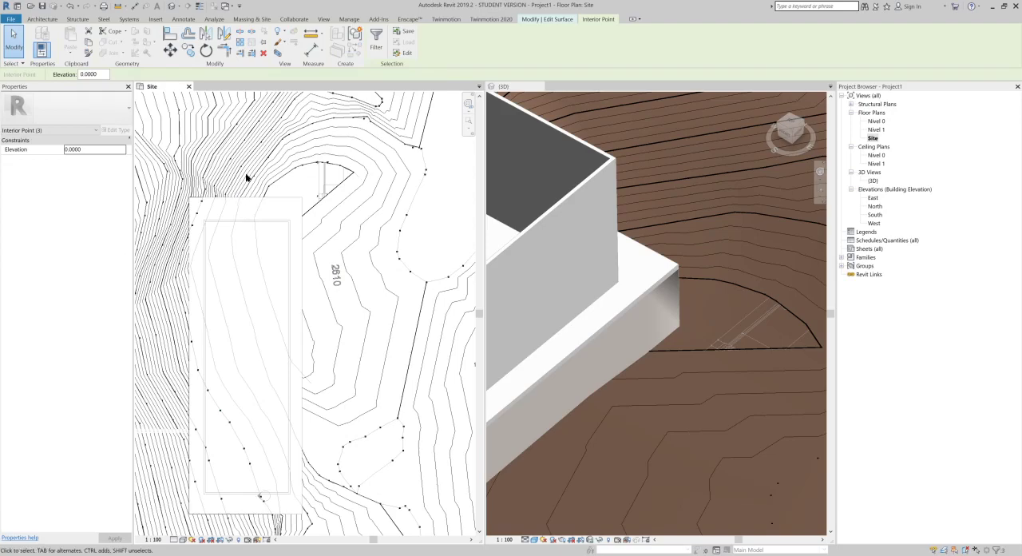
scroll(302, 339, "up", 2)
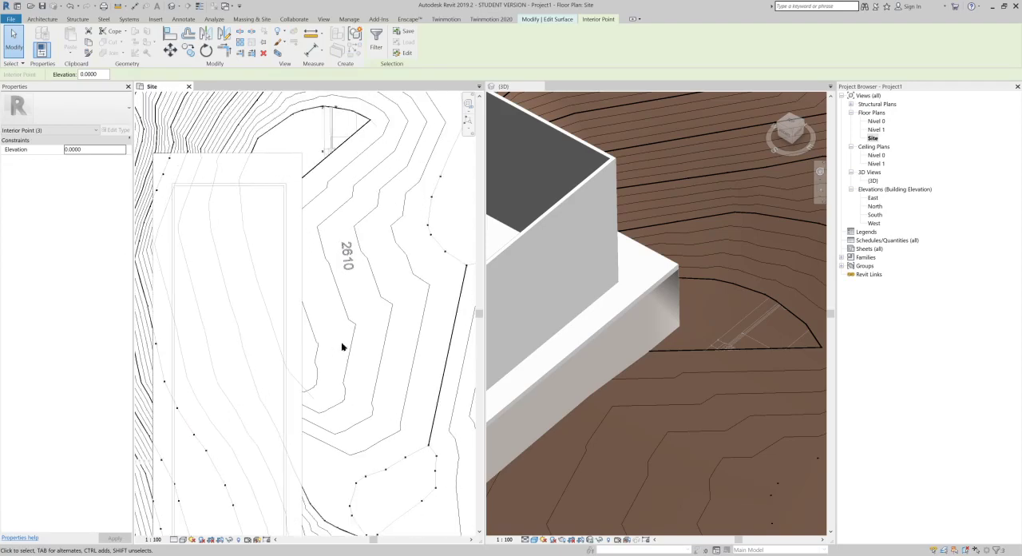
scroll(688, 358, "down", 1)
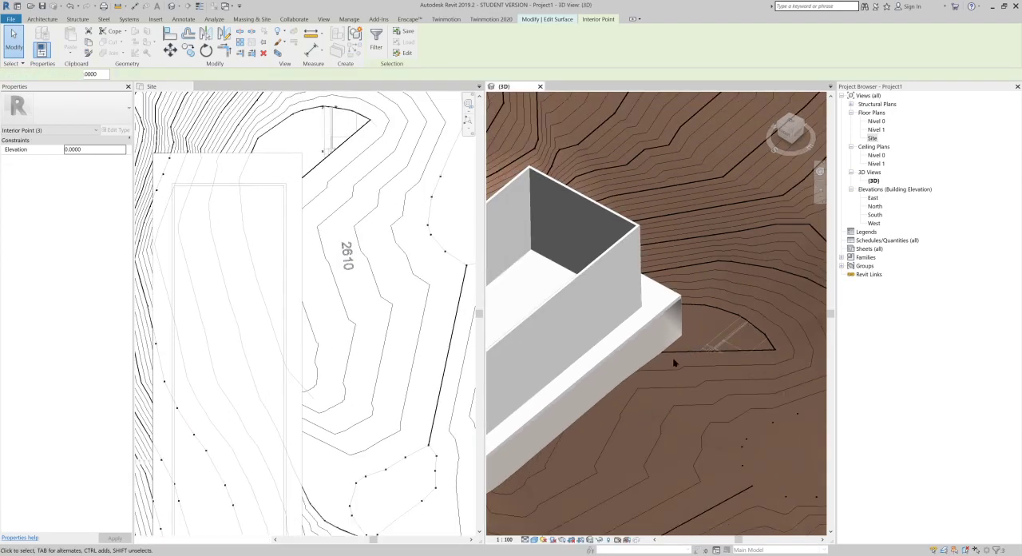
scroll(679, 358, "down", 1)
middle_click_drag(648, 409, 691, 380)
scroll(691, 335, "up", 3)
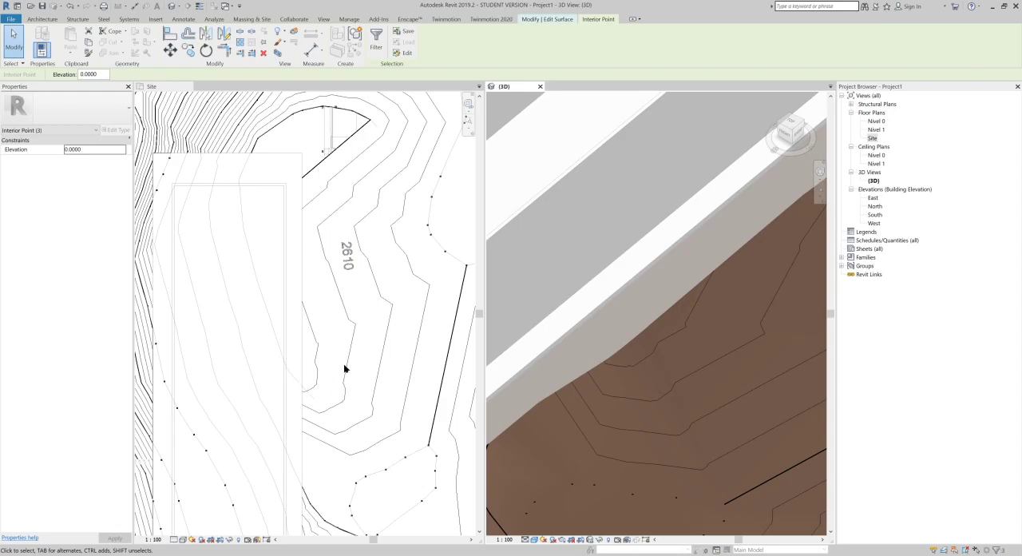
Step: Start placing surface points, inspect the heights of Nivel 1 and the pad in the East elevation, and close that view
left_click(545, 19)
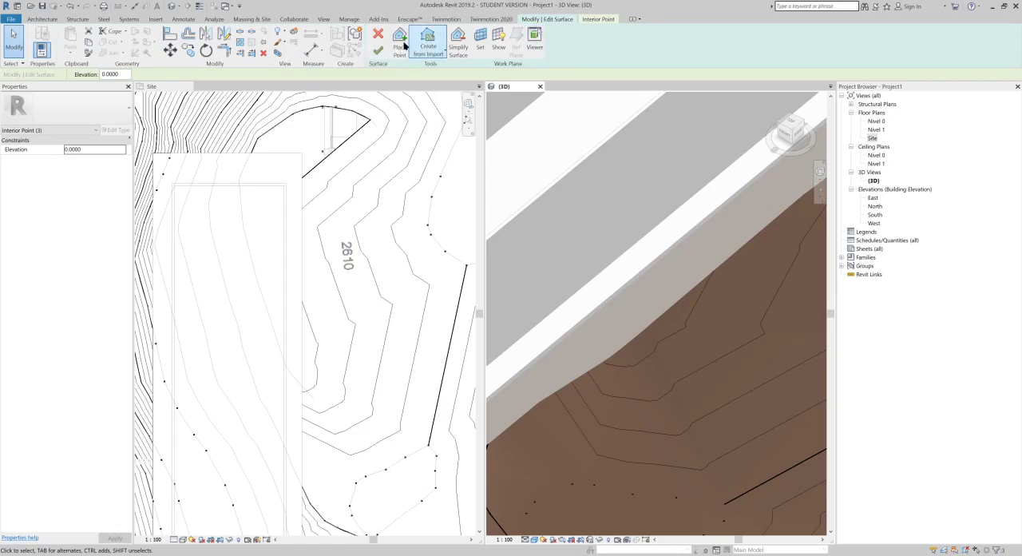
left_click(400, 41)
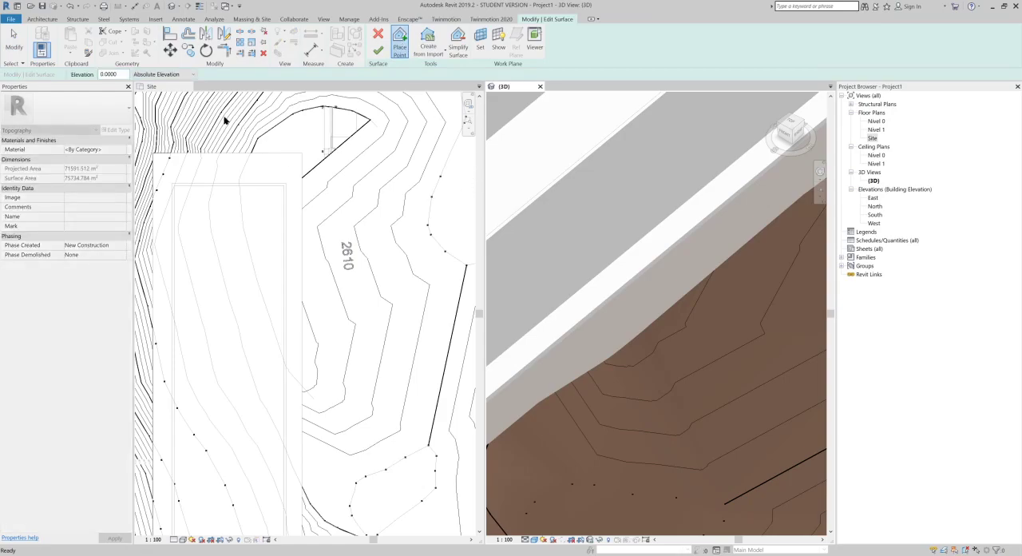
double_click(873, 197)
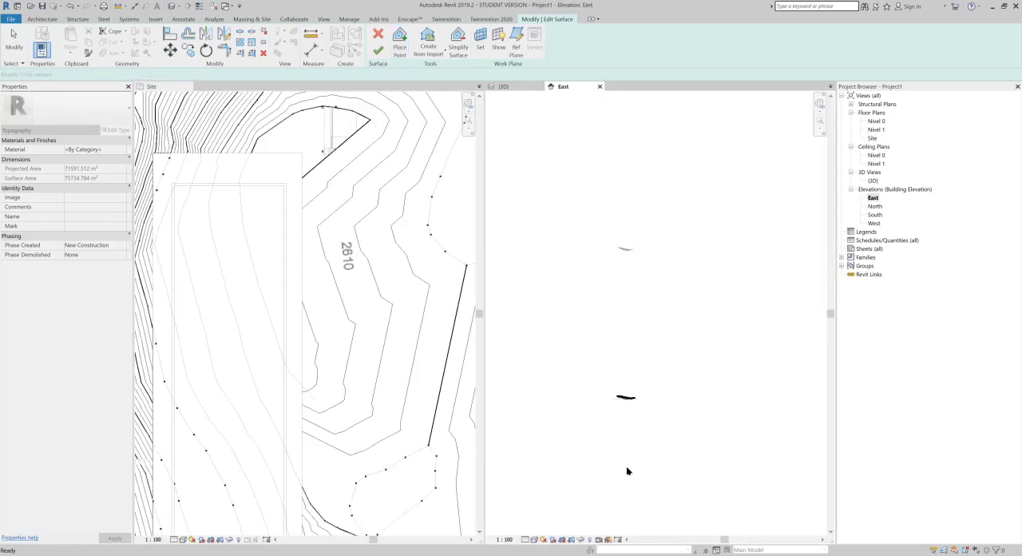
scroll(626, 401, "up", 10)
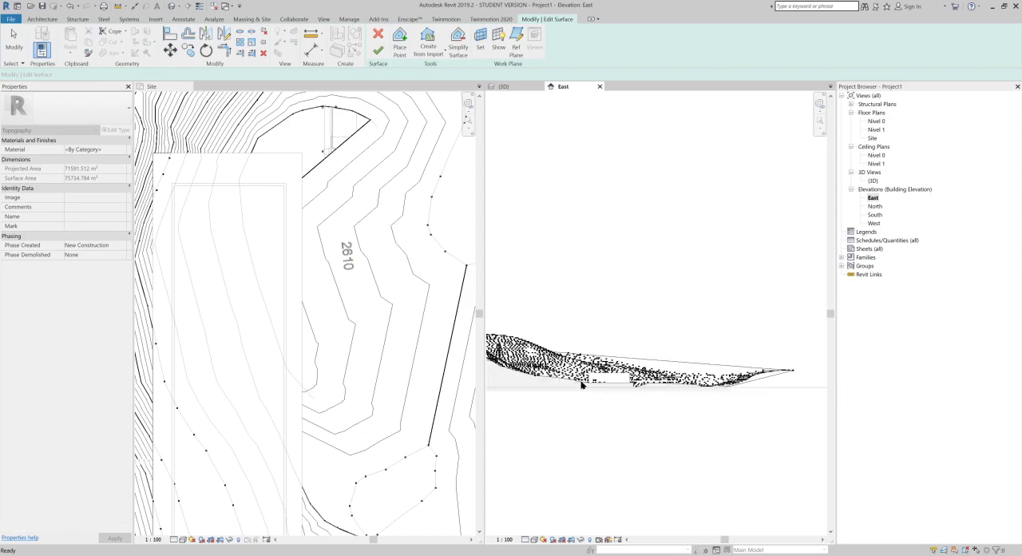
scroll(626, 386, "up", 10)
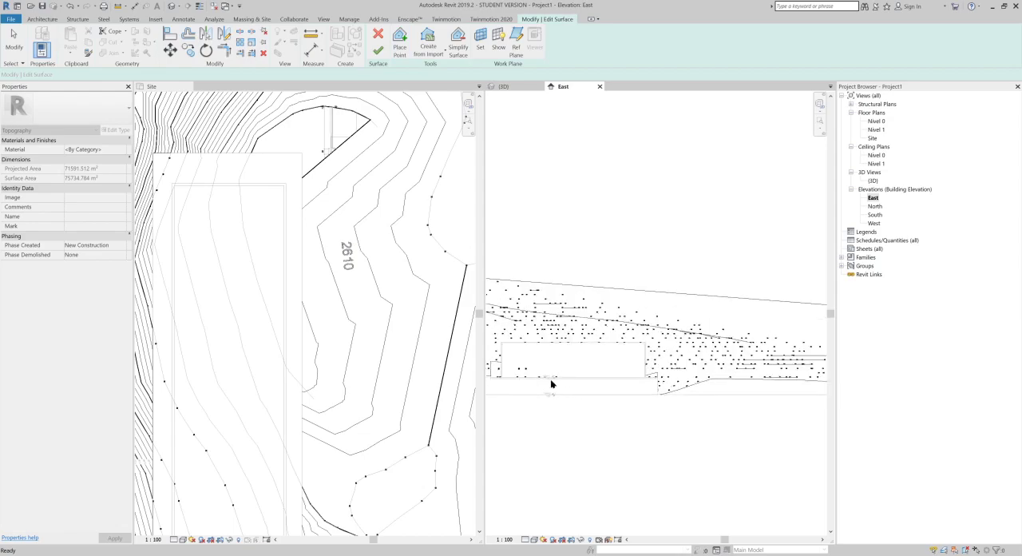
scroll(631, 388, "up", 10)
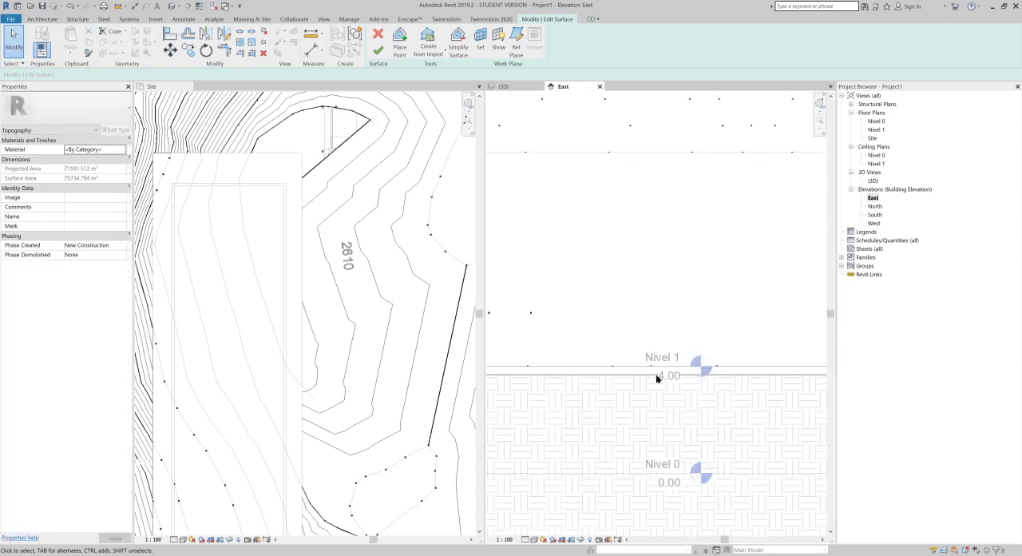
scroll(657, 379, "down", 5)
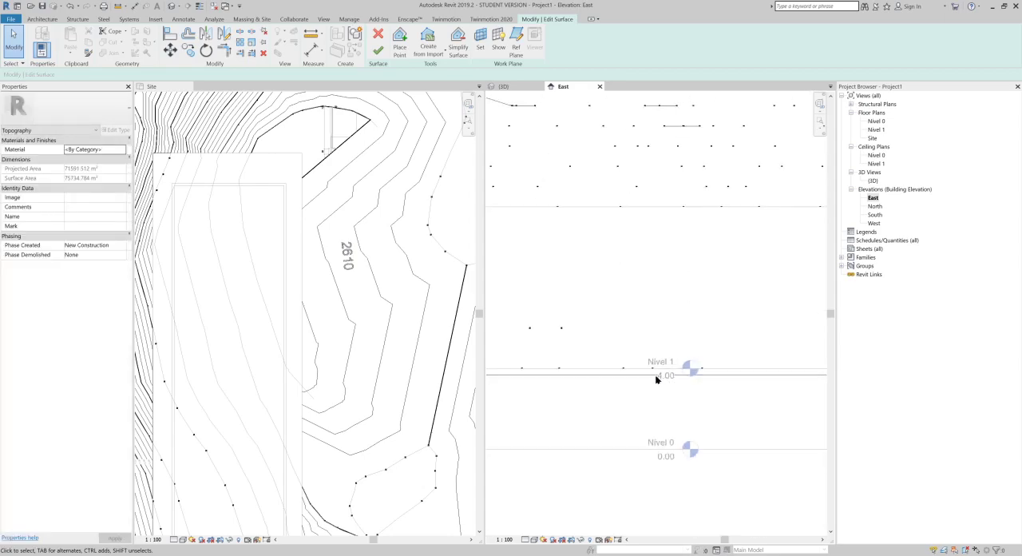
left_click(600, 87)
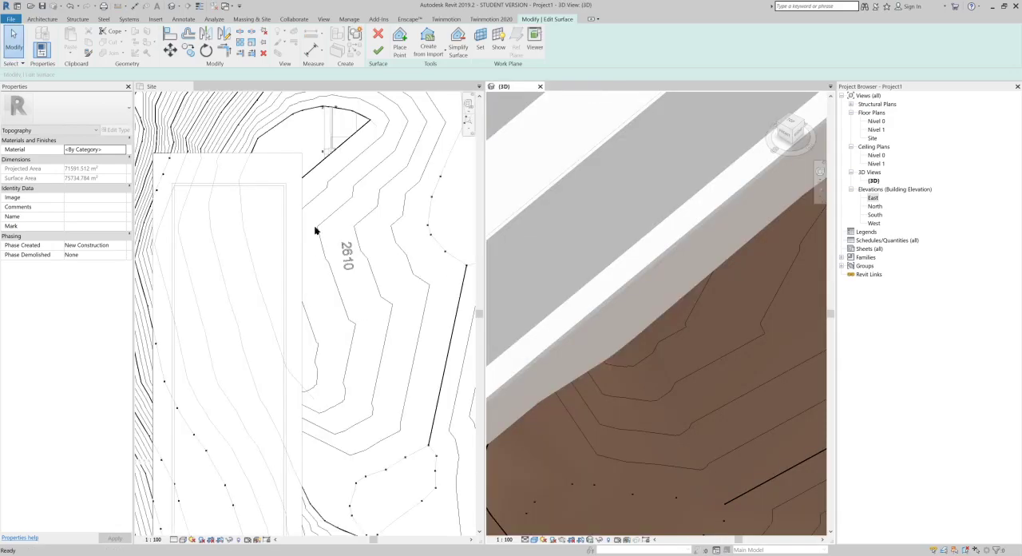
Step: Try placing three surface points at absolute elevation 4 along the pad's long edge and review the slope in 3D
left_click(400, 37)
left_click_drag(121, 73, 71, 75)
type("4")
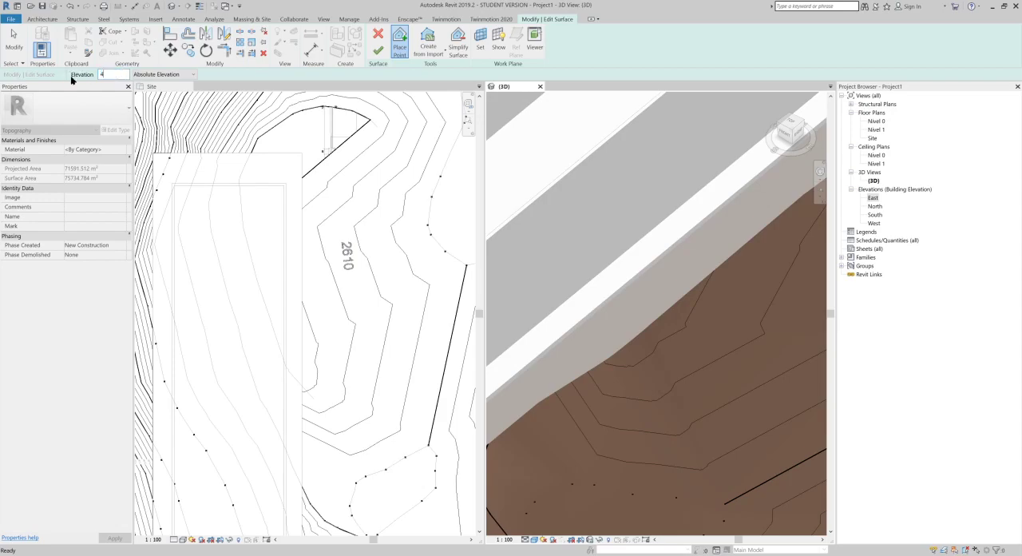
left_click(307, 321)
left_click(400, 46)
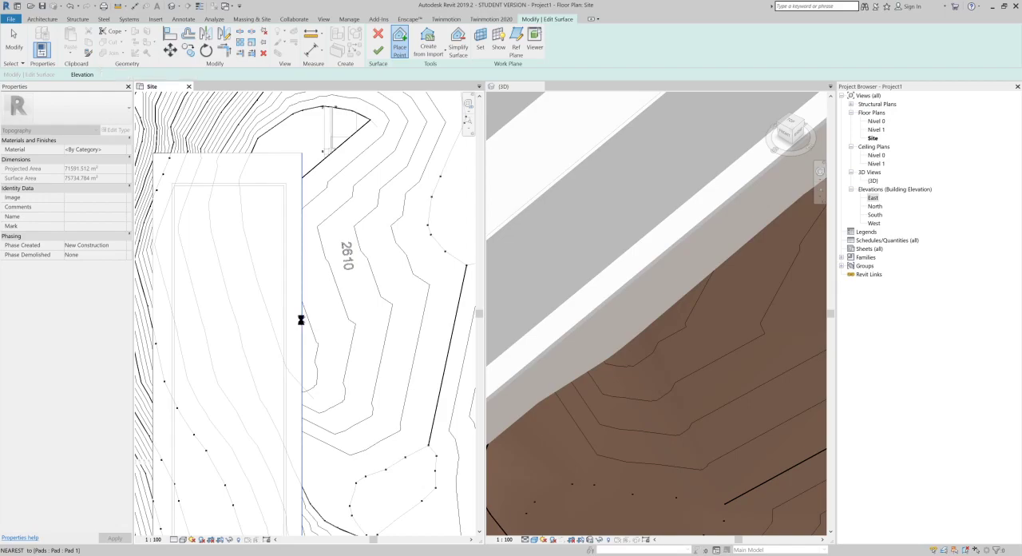
left_click(301, 320)
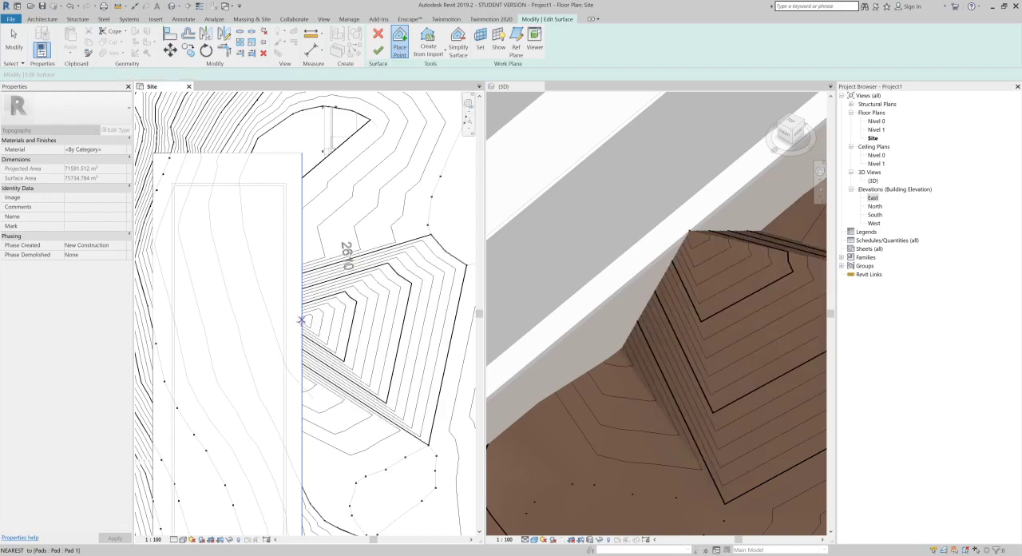
left_click(302, 386)
left_click(302, 453)
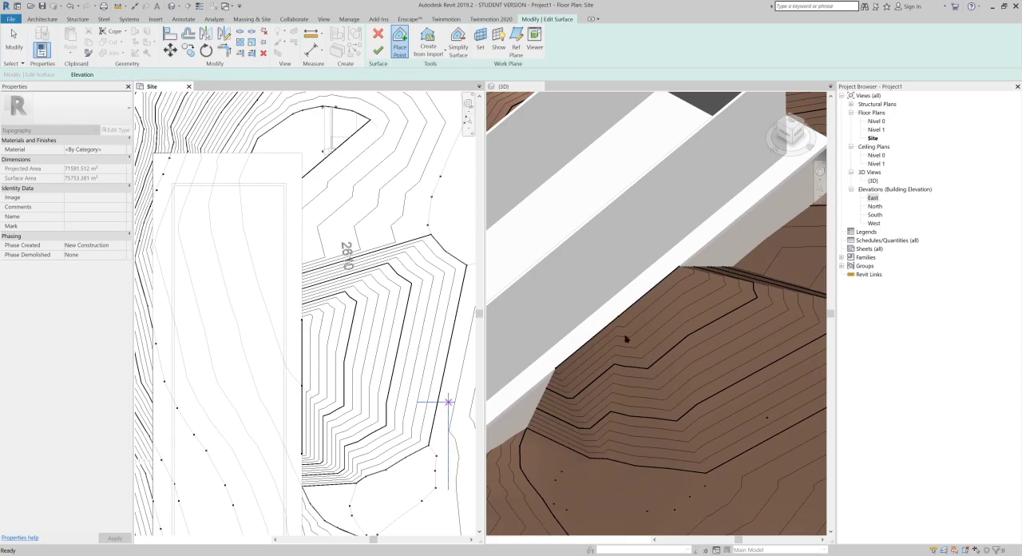
middle_click_drag(602, 303, 726, 376, "shift")
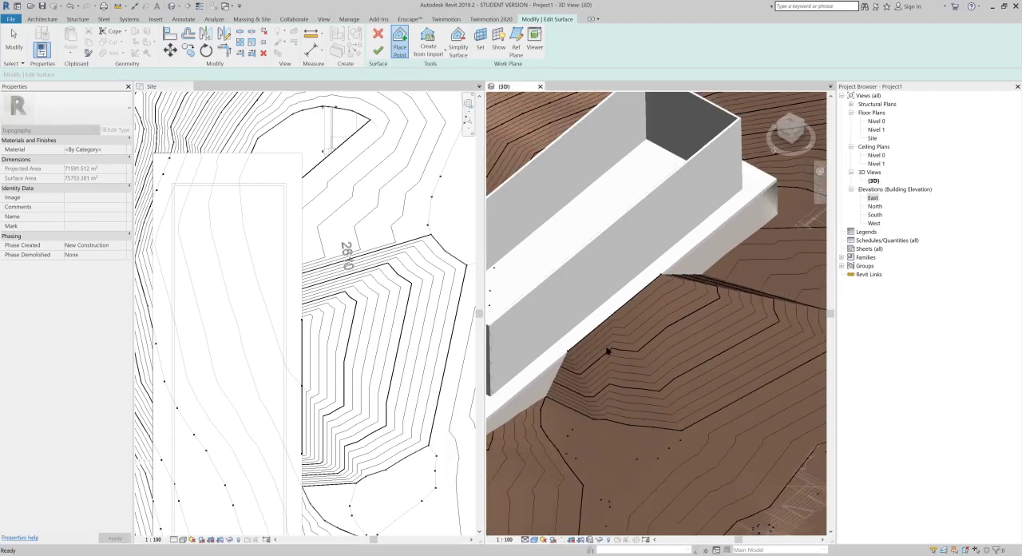
scroll(610, 349, "down", 1)
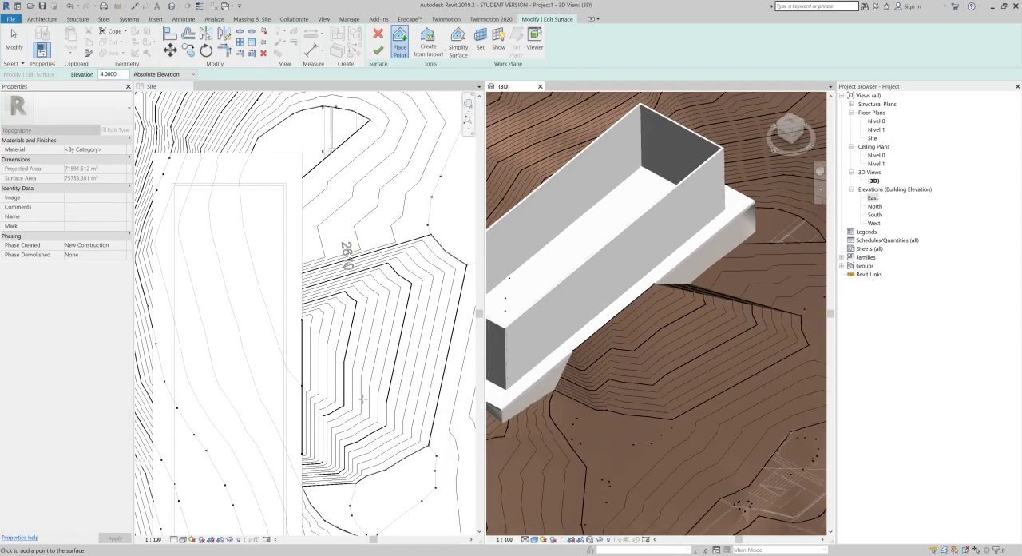
Step: Try adding more surface points at absolute elevation 4 along the same pad edge toward its lower corner in the Site plan
left_click(357, 425)
middle_click_drag(334, 392, 354, 262)
scroll(340, 344, "up", 3)
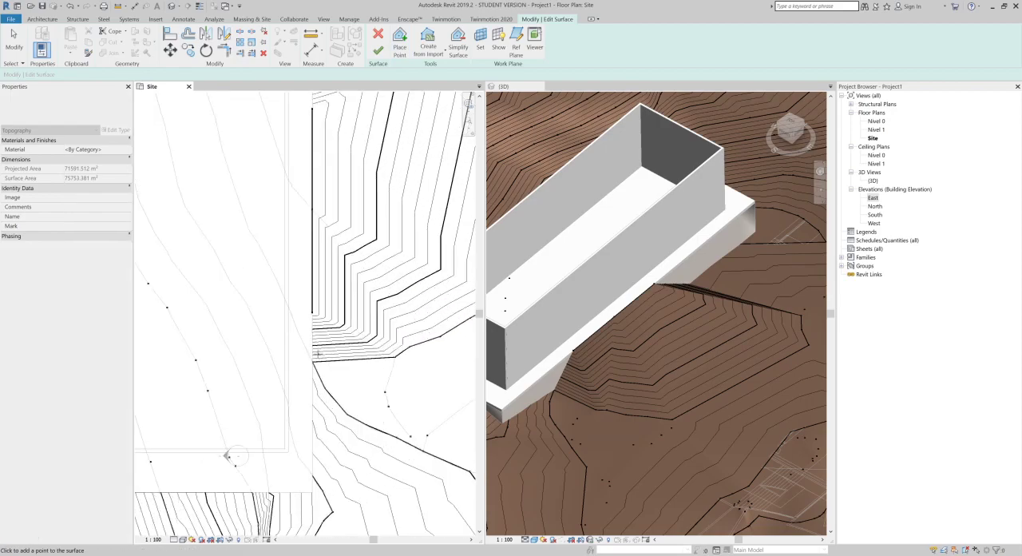
left_click(311, 424)
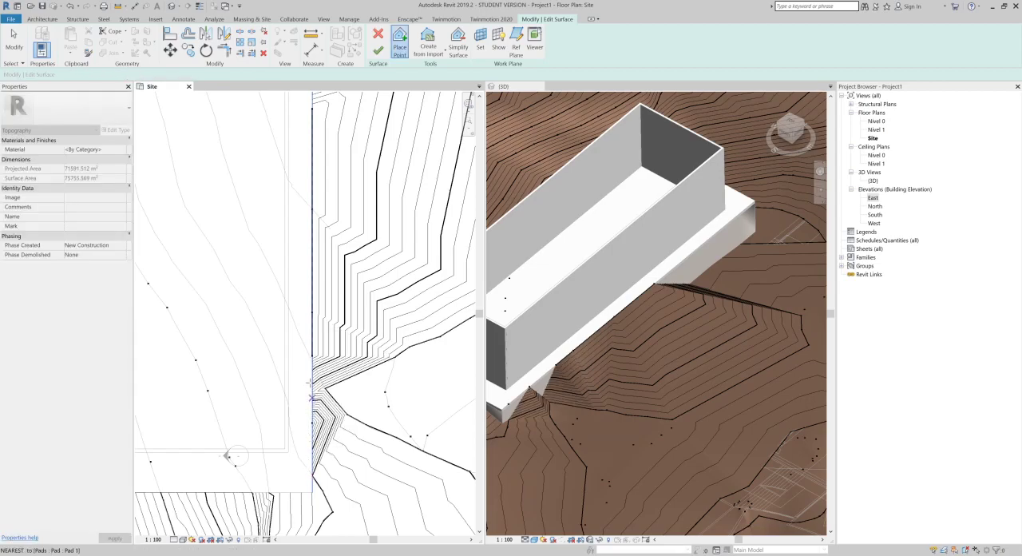
left_click(310, 382)
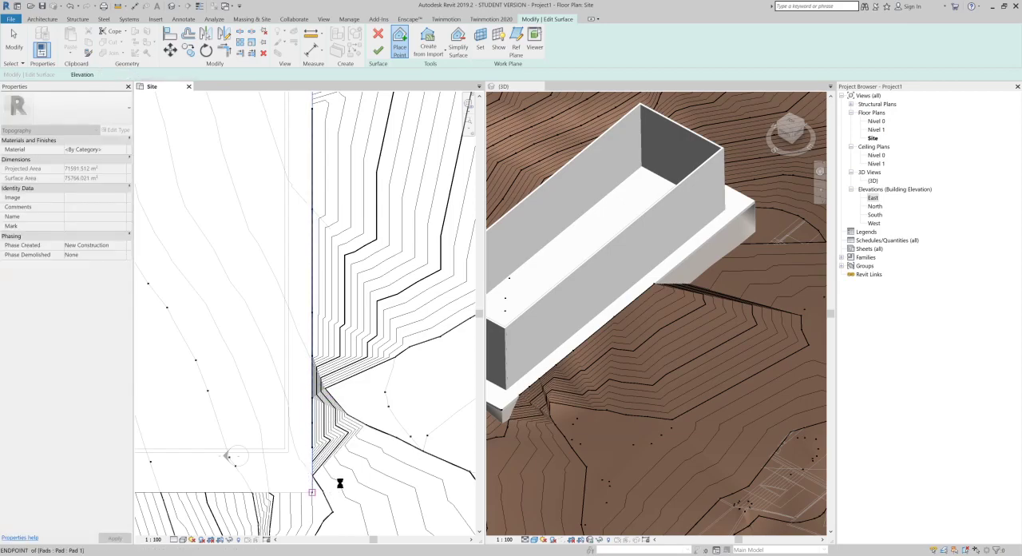
Step: Quit editing the terrain surface and discard the points placed along the pad edge
scroll(328, 351, "down", 5)
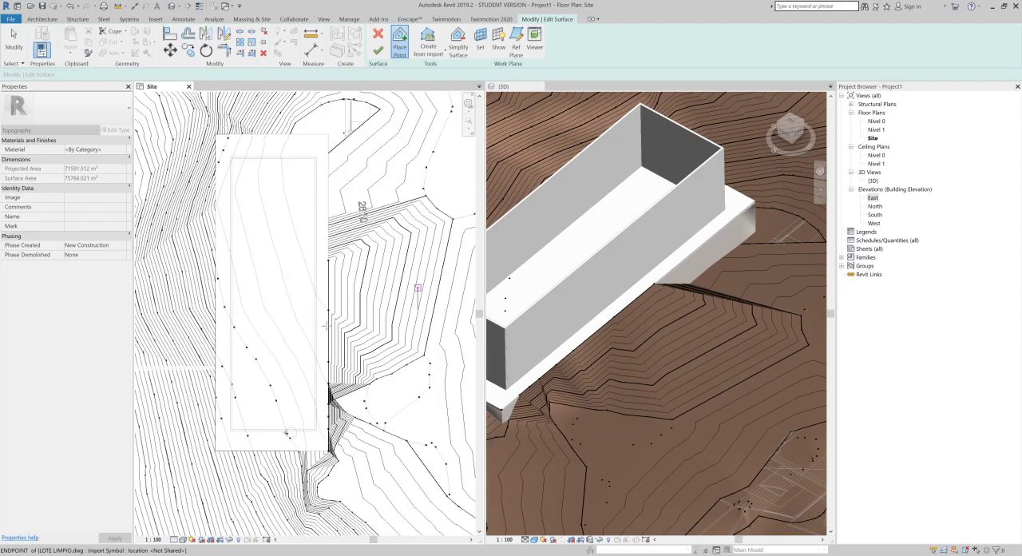
middle_click_drag(327, 352, 330, 361)
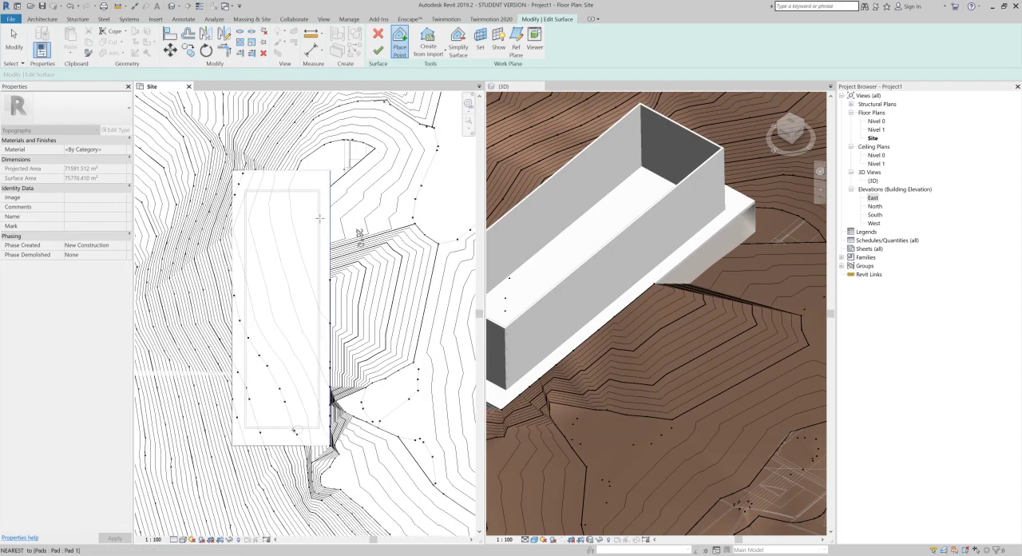
left_click(377, 38)
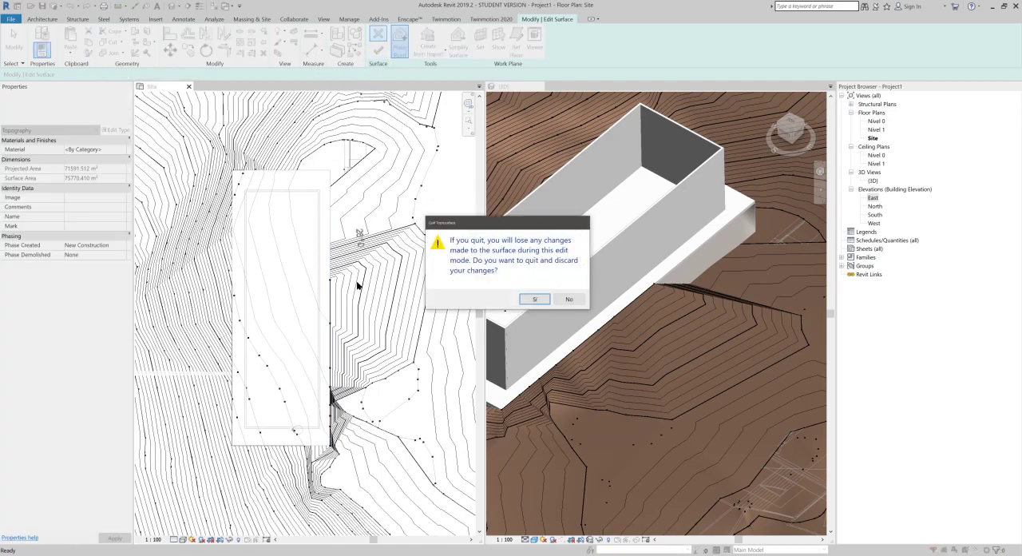
left_click(533, 302)
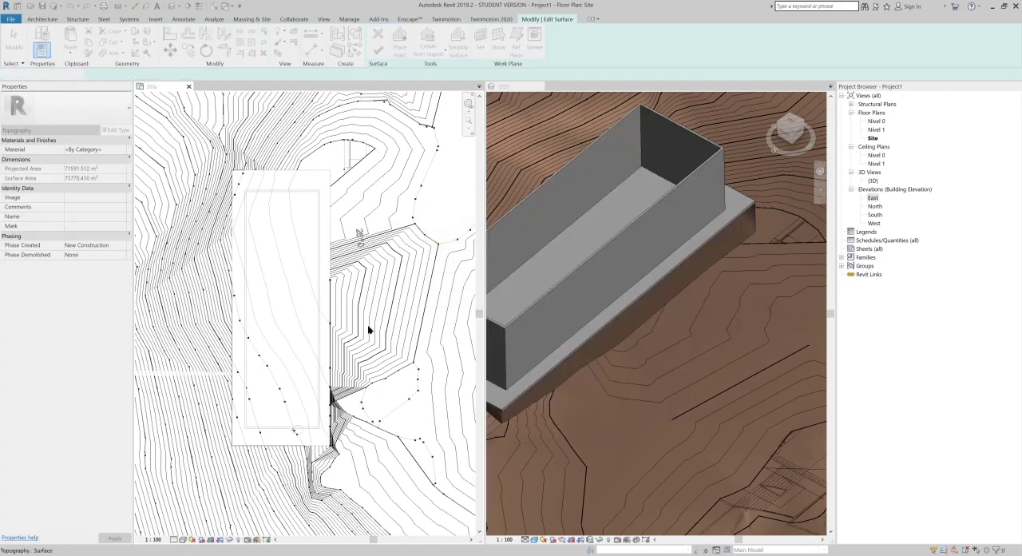
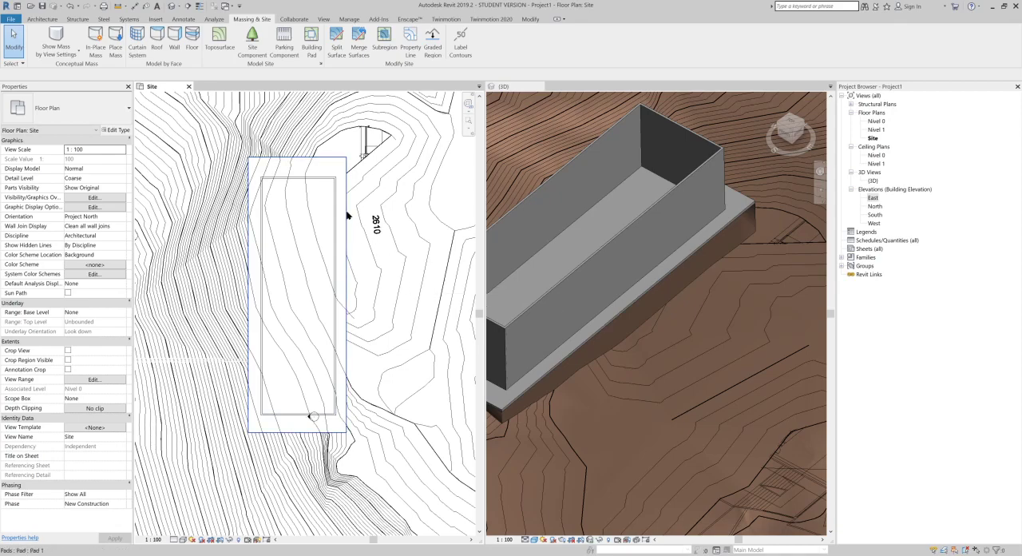
Step: Split the terrain surface in the Site plan with a line about 240 m long from the southwest boundary to the northern boundary
scroll(348, 209, "down", 5)
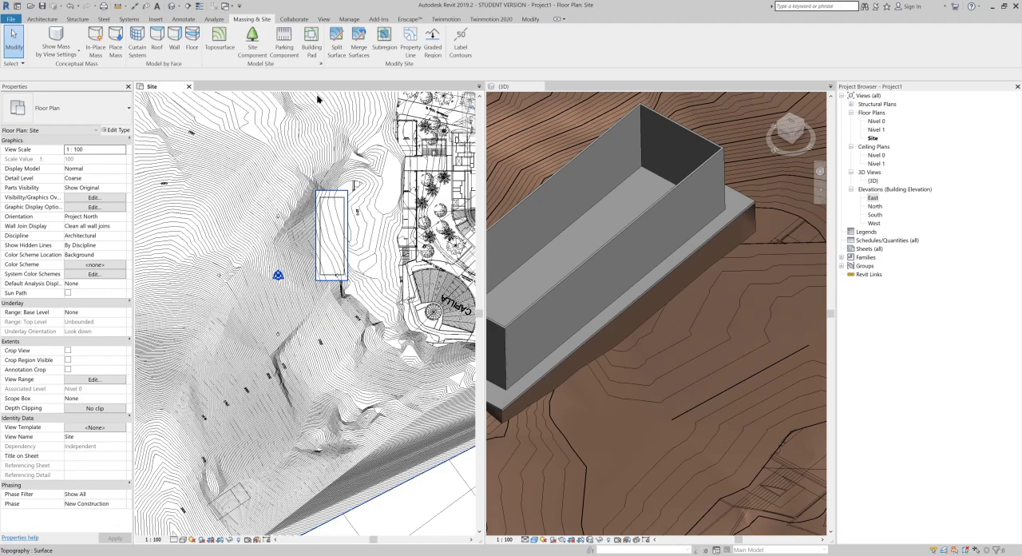
middle_click_drag(331, 298, 353, 256)
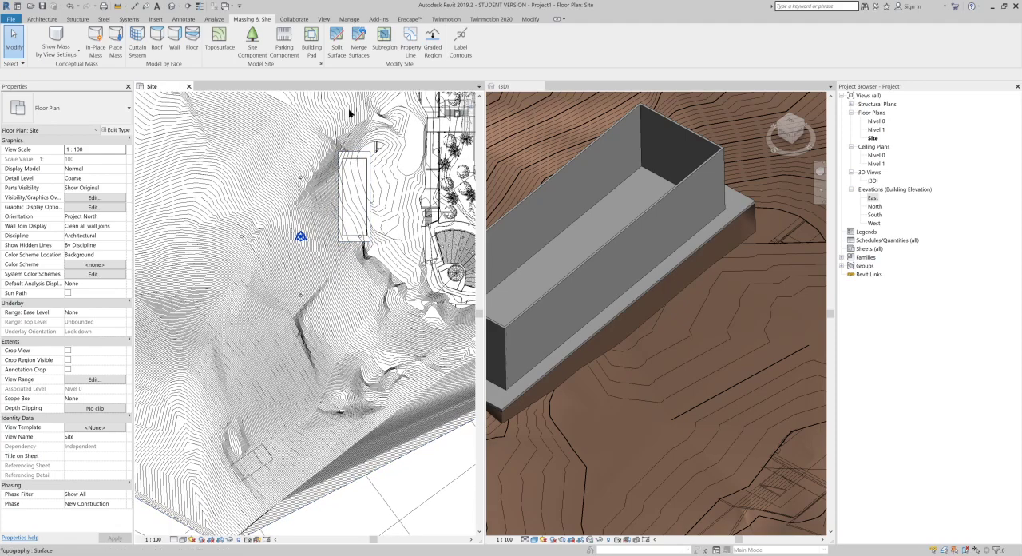
left_click(338, 49)
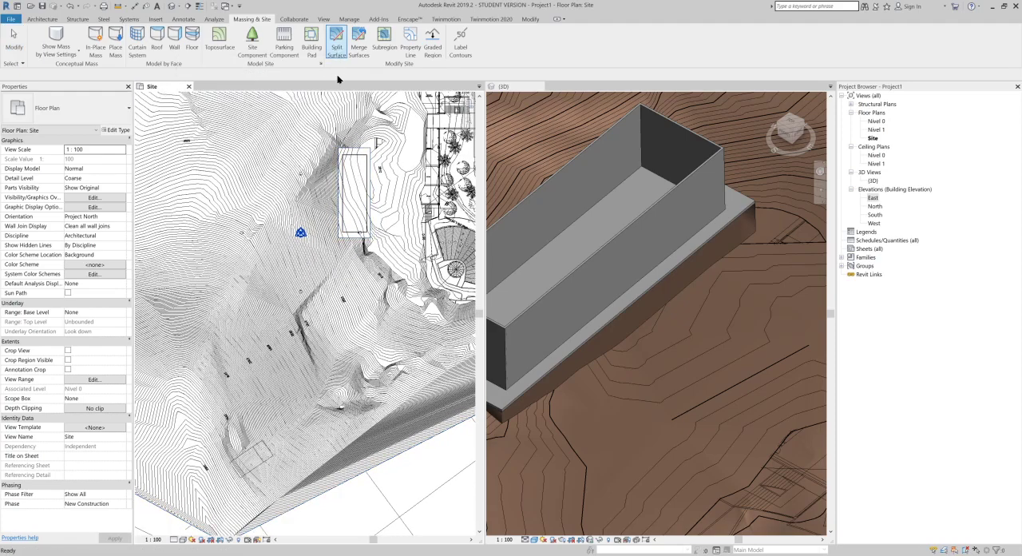
scroll(353, 326, "down", 3)
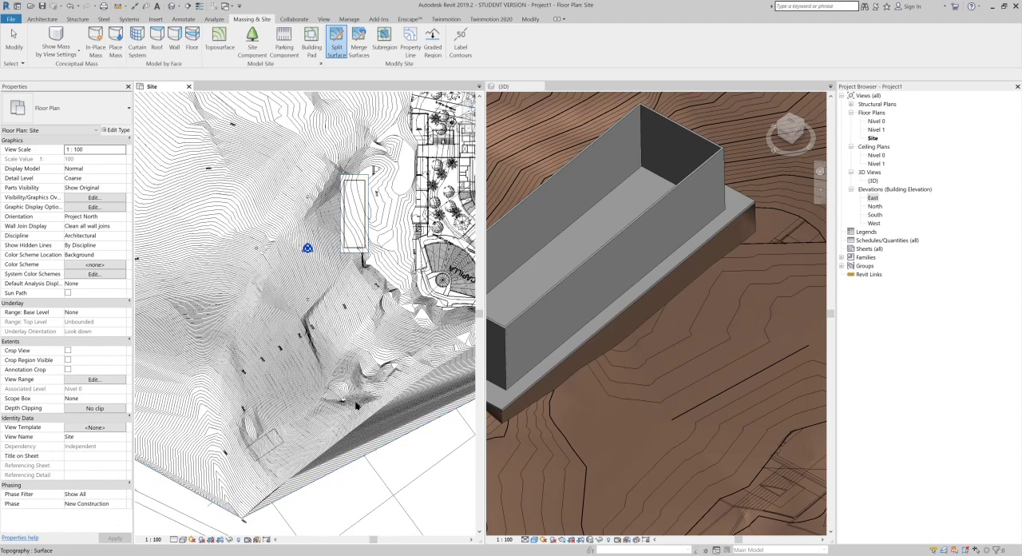
middle_click_drag(372, 365, 396, 323)
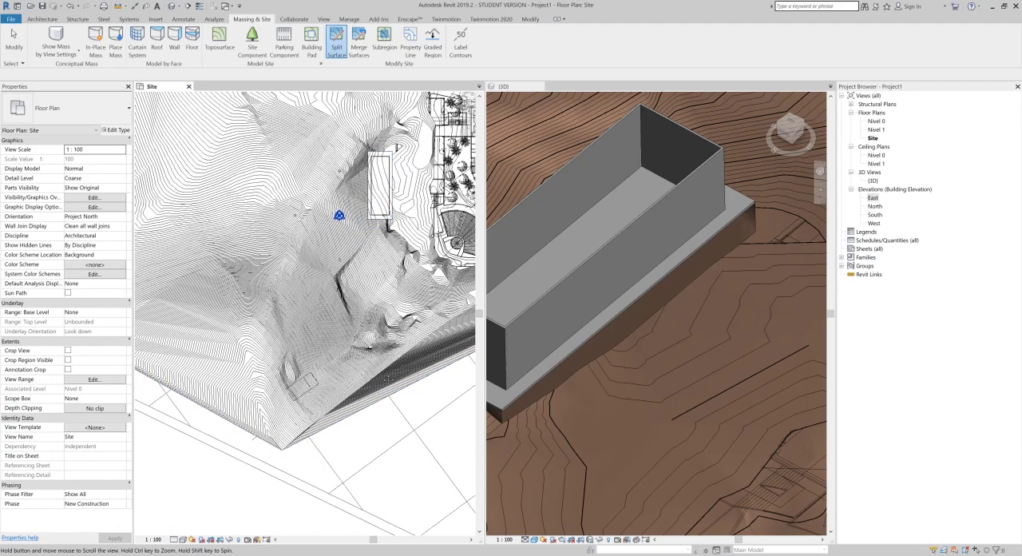
scroll(379, 392, "down", 2)
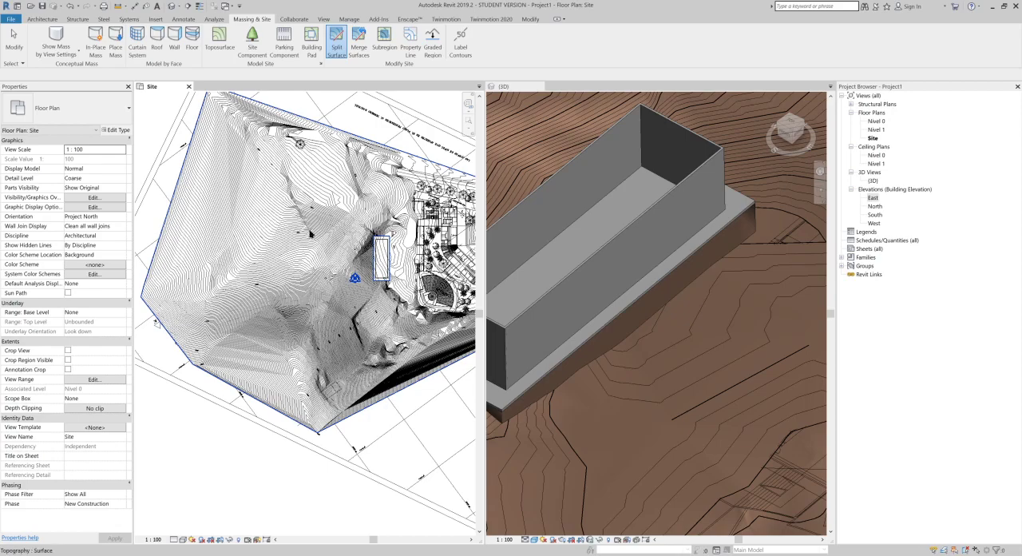
left_click(214, 302)
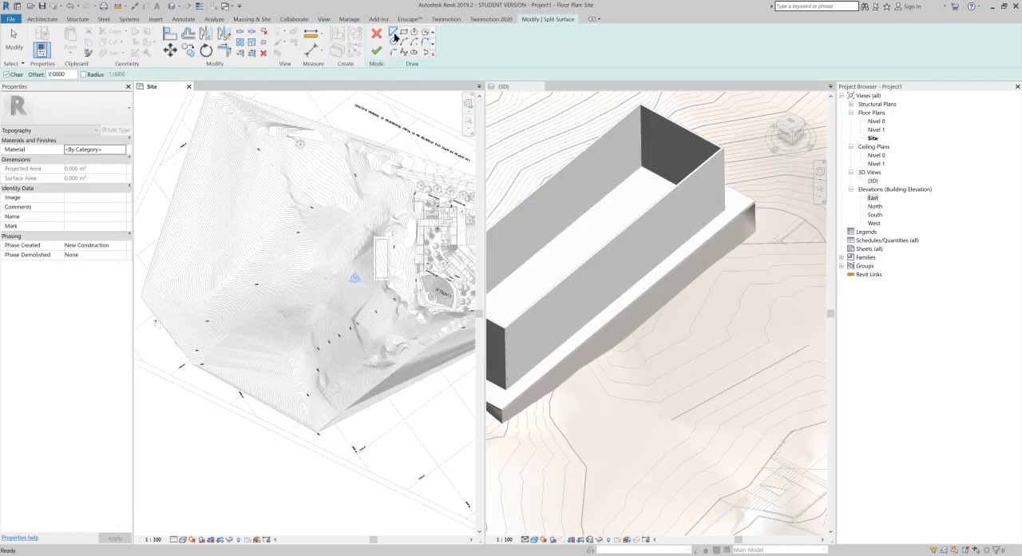
left_click(394, 32)
left_click(242, 393)
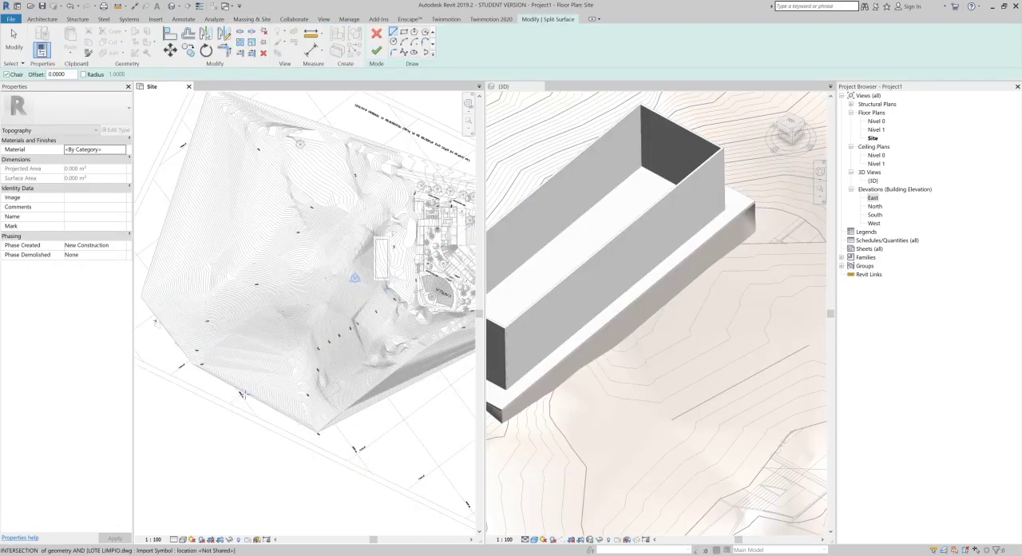
left_click(321, 124)
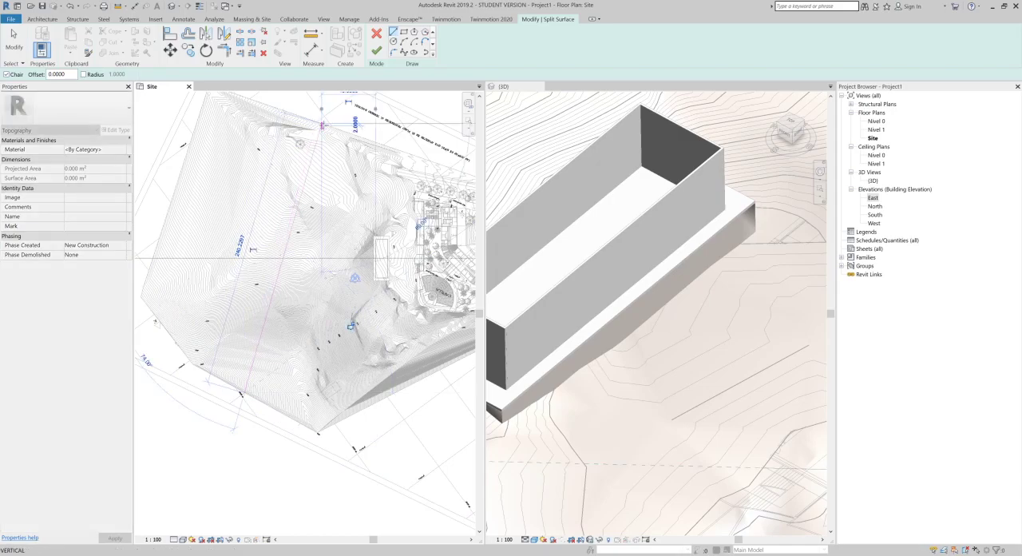
left_click(375, 52)
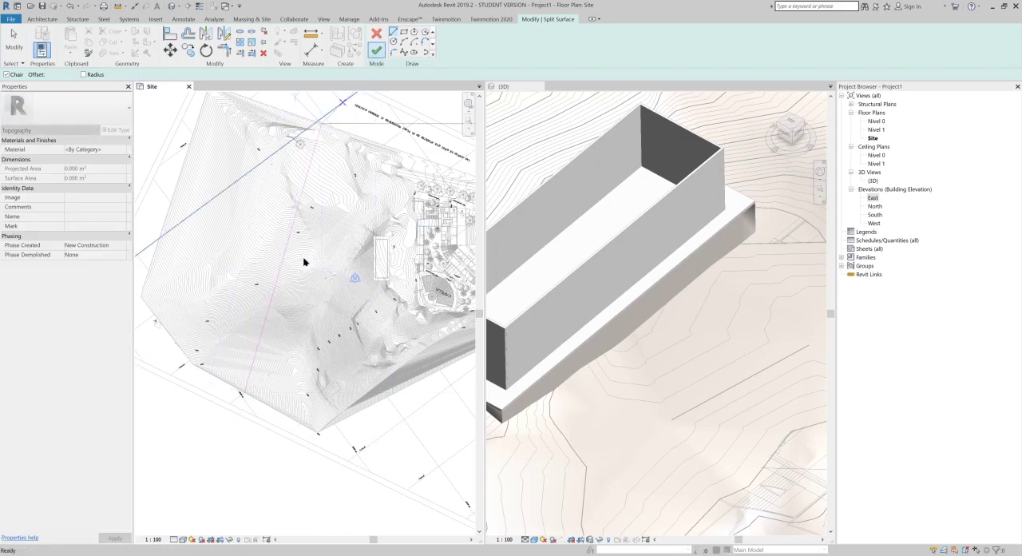
Step: Delete the western portion of the split terrain, keeping the part that contains the building pad
left_click(253, 349)
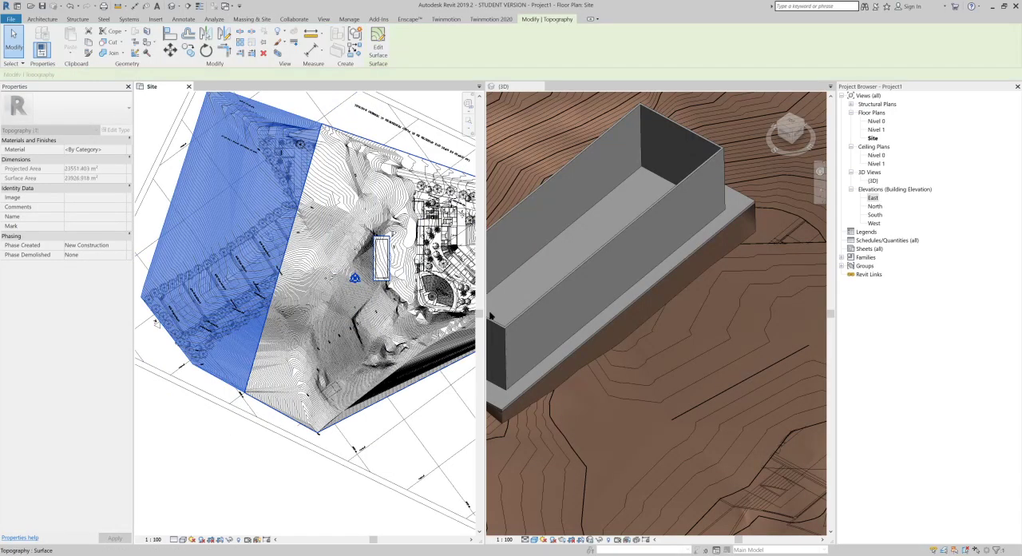
scroll(595, 346, "down", 4)
scroll(596, 346, "down", 2)
middle_click_drag(596, 346, 605, 197, "shift")
key("Delete")
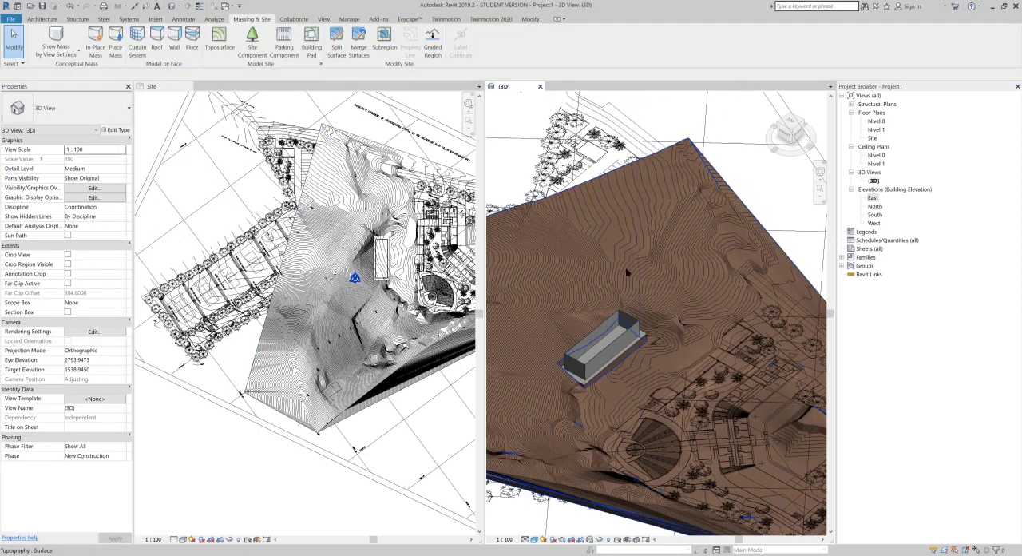
Step: Split the remaining terrain with a closed four-sided boundary about 46 m long that encloses the building pad
scroll(630, 361, "up", 5)
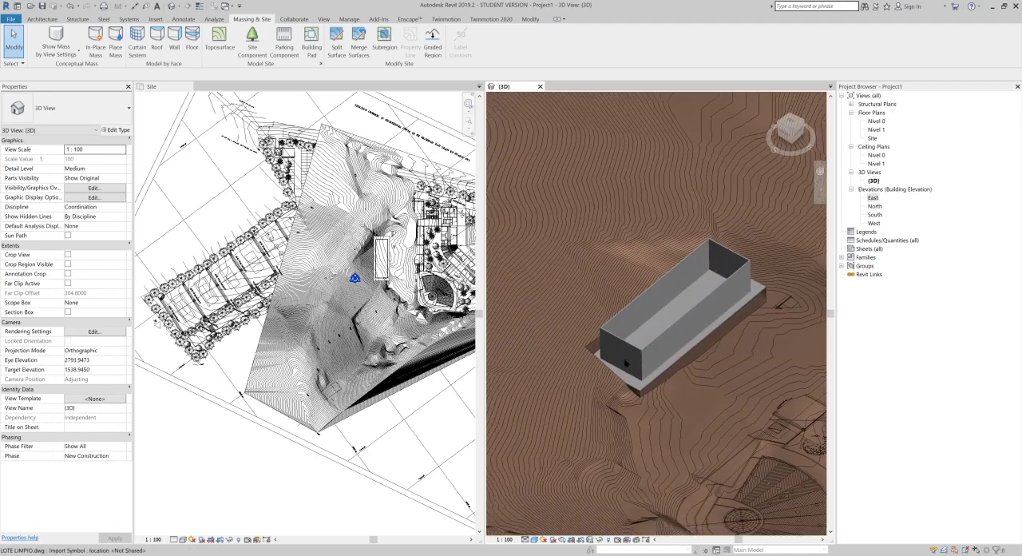
scroll(631, 361, "up", 5)
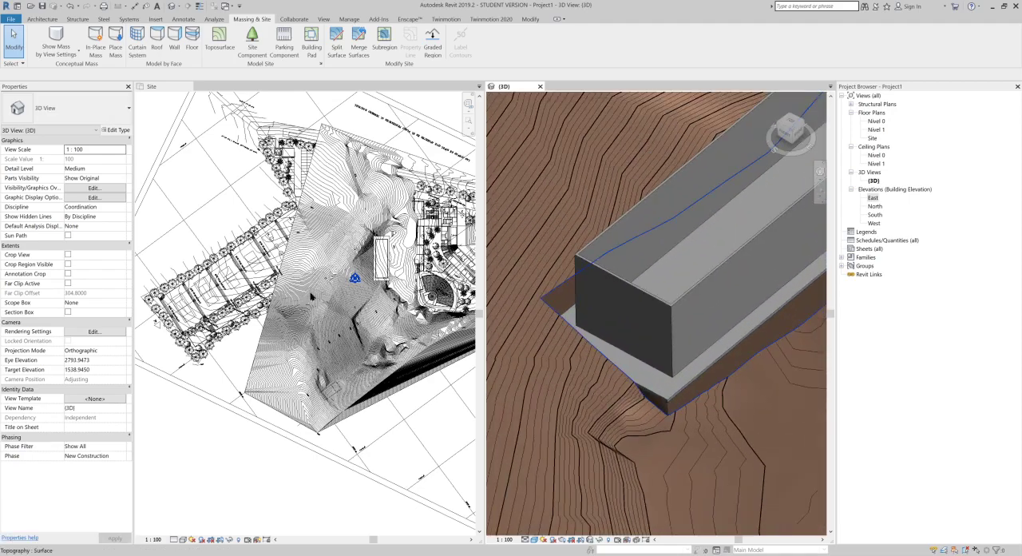
middle_click_drag(385, 288, 330, 322)
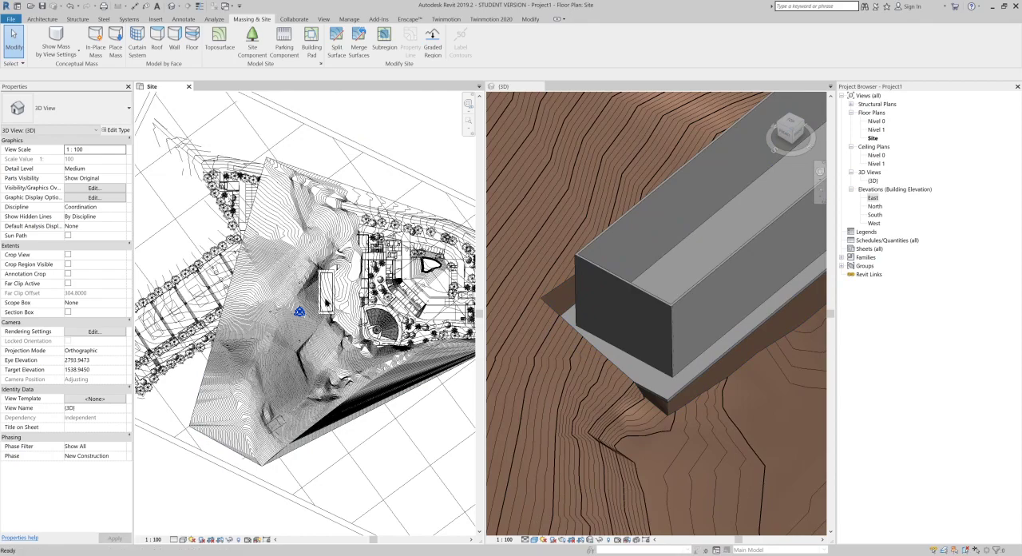
scroll(327, 301, "up", 6)
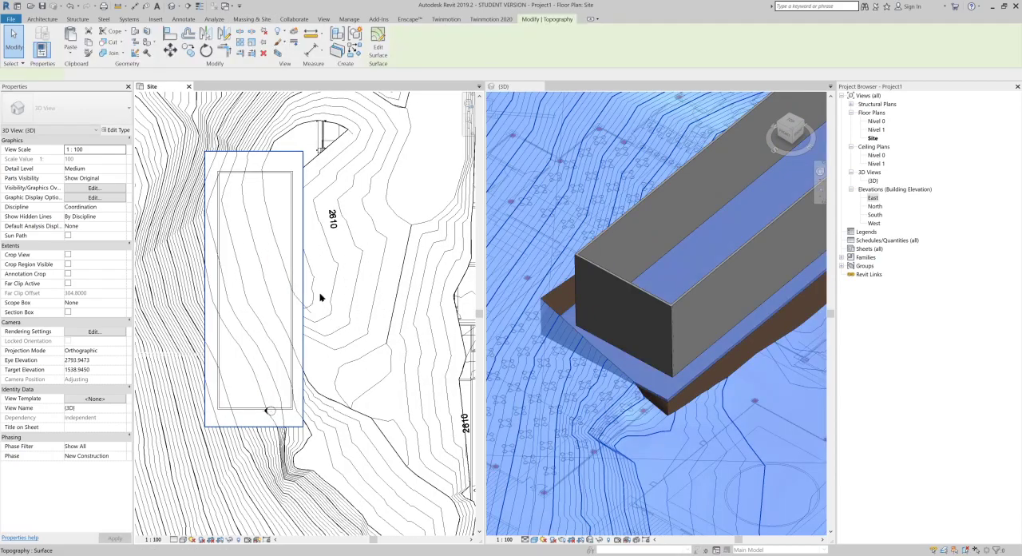
left_click(322, 298)
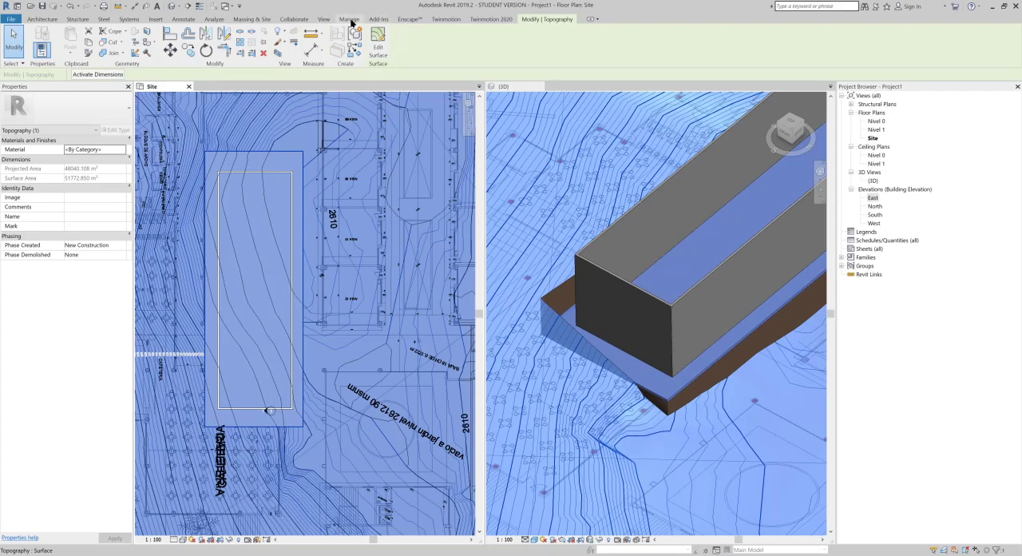
left_click(254, 21)
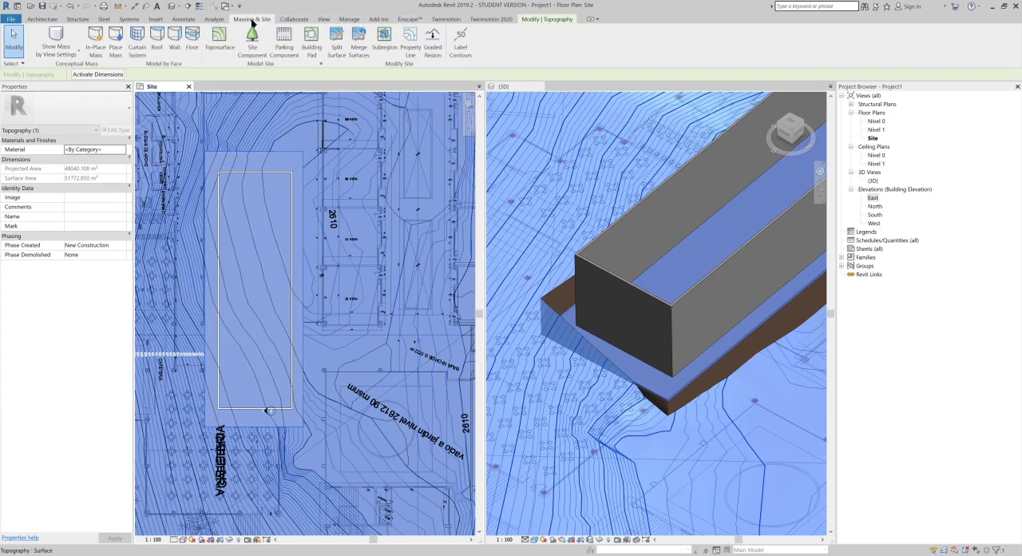
left_click(331, 50)
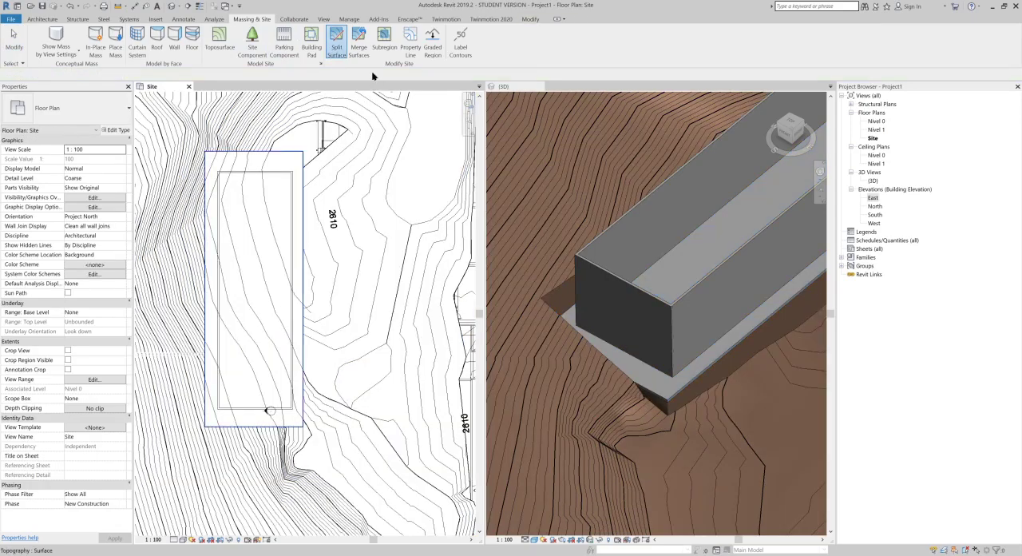
left_click(343, 140)
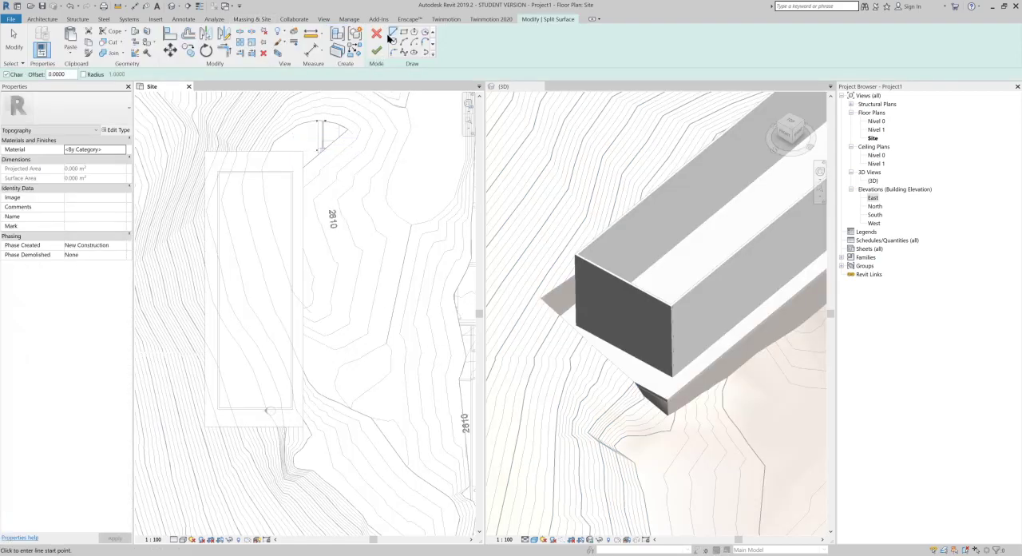
left_click(322, 120)
left_click(348, 472)
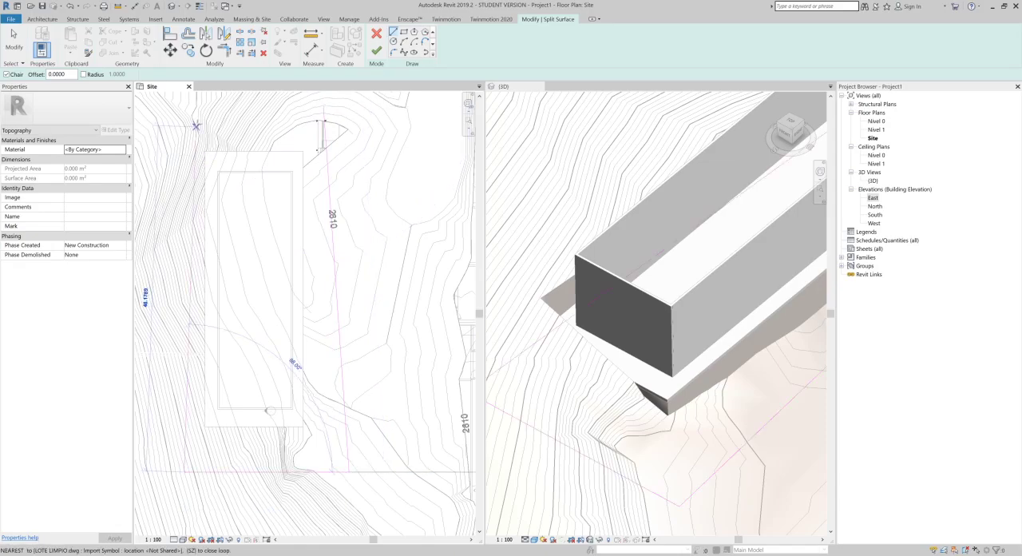
left_click(197, 126)
left_click(324, 106)
left_click(375, 51)
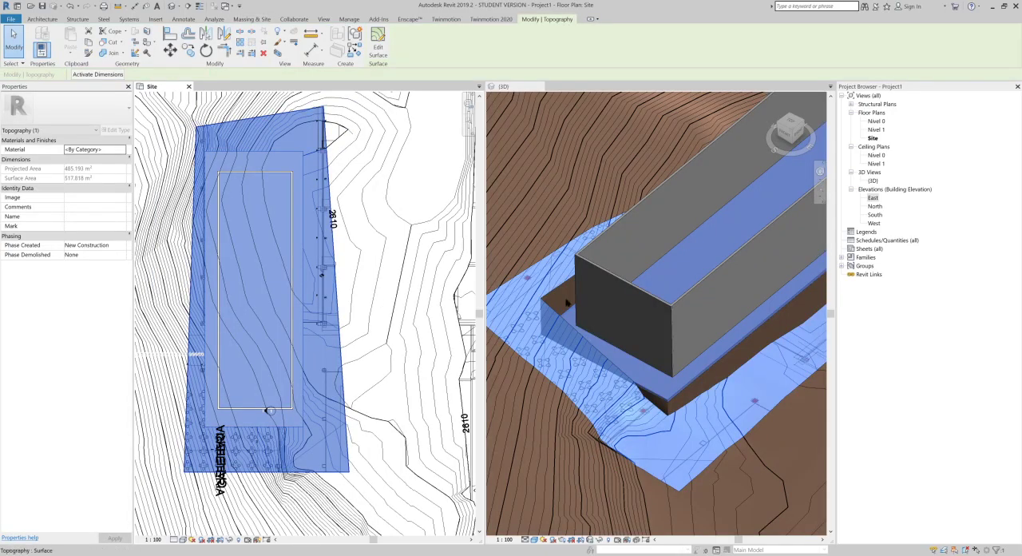
Step: Edit the split-off surface around the pad and delete the interior points lying under the pad's eastern half
scroll(679, 363, "up", 3)
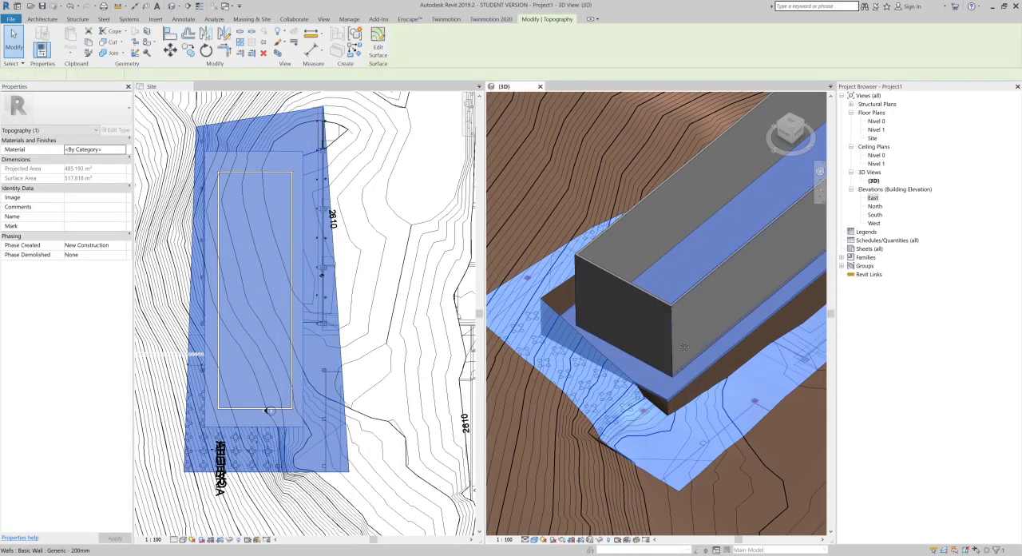
middle_click_drag(636, 349, 606, 343)
scroll(545, 237, "down", 1)
middle_click_drag(597, 217, 564, 241)
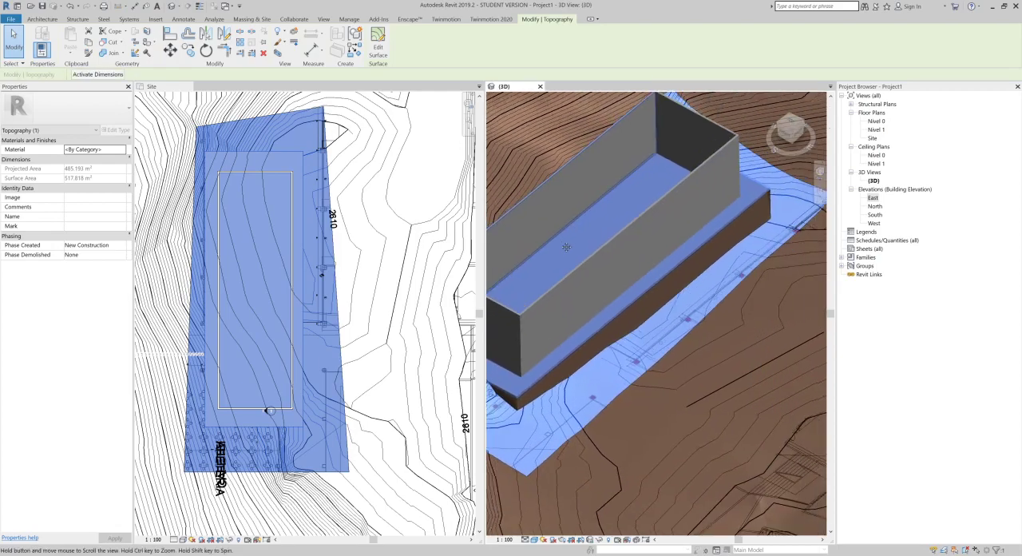
left_click(377, 45)
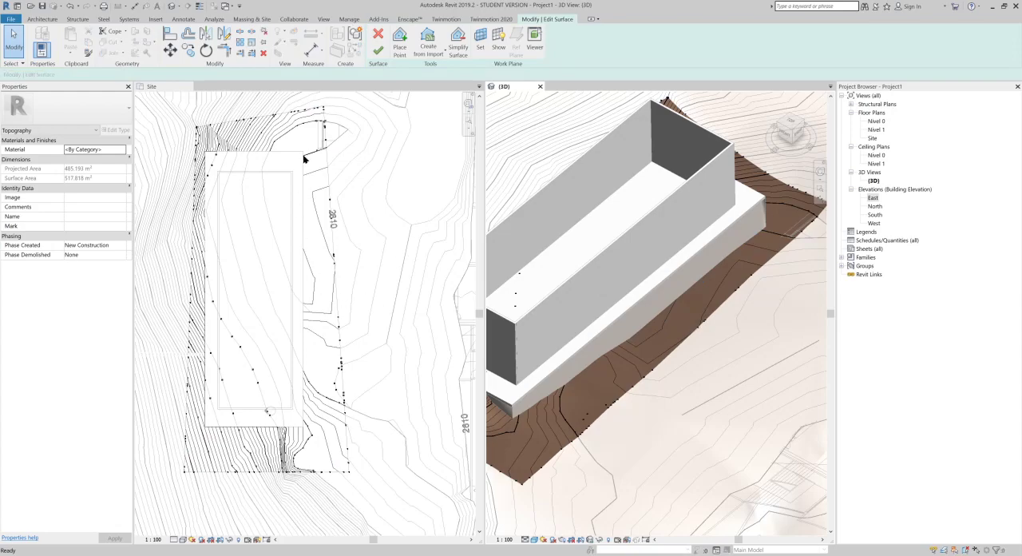
left_click(287, 240)
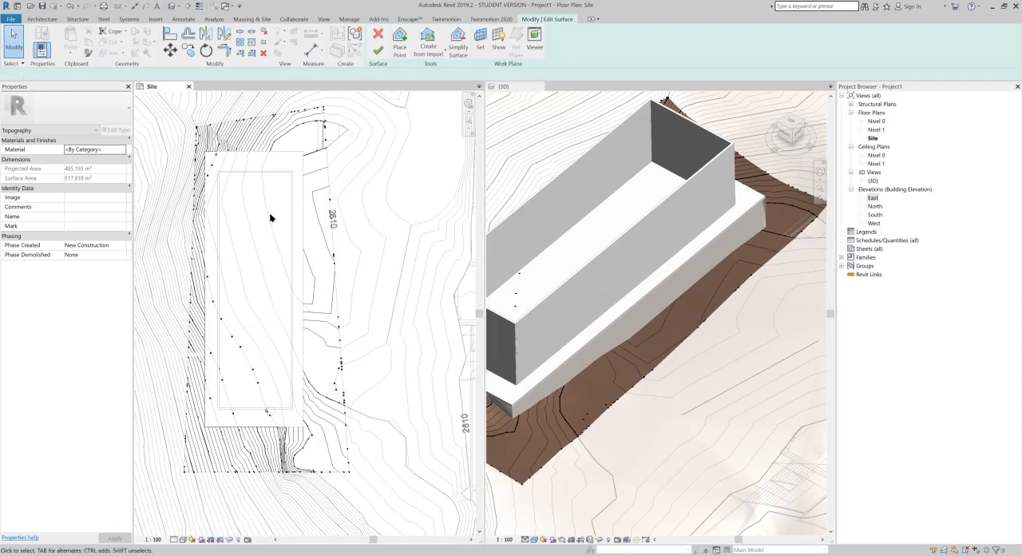
left_click_drag(306, 143, 242, 447)
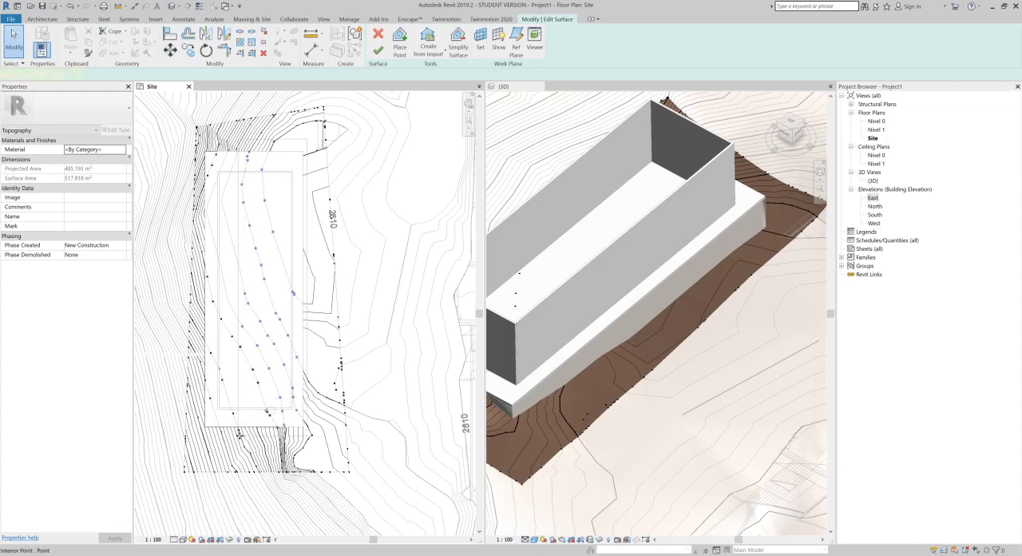
key("Delete")
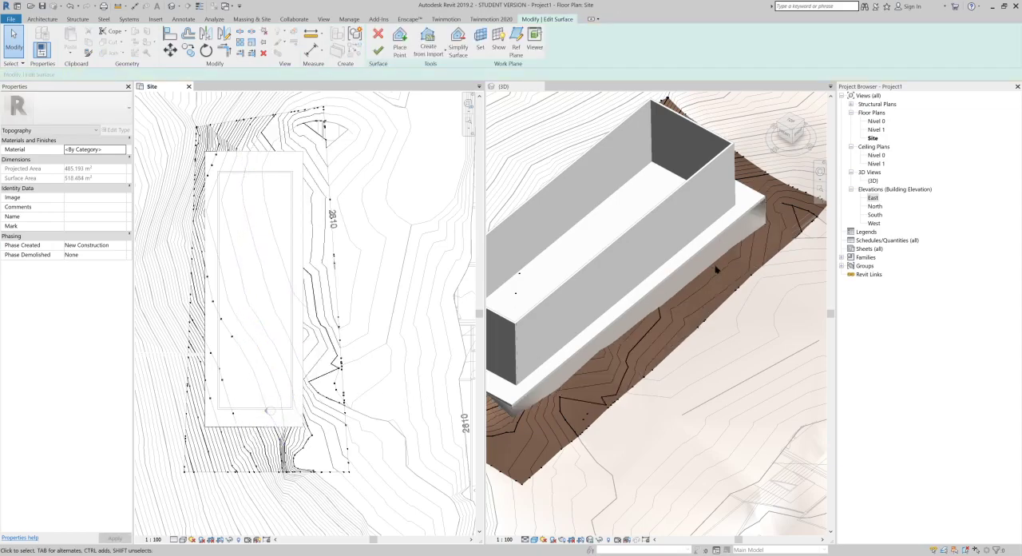
Step: Place surface points at absolute elevation 4.0 along the eastern part of the pad's north edge and down its east edge
left_click(399, 41)
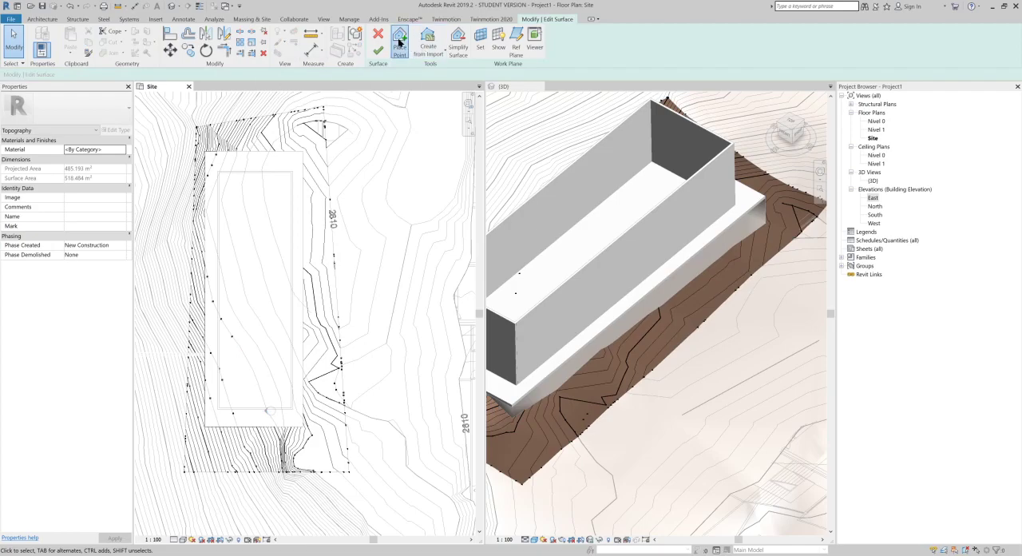
left_click(286, 150)
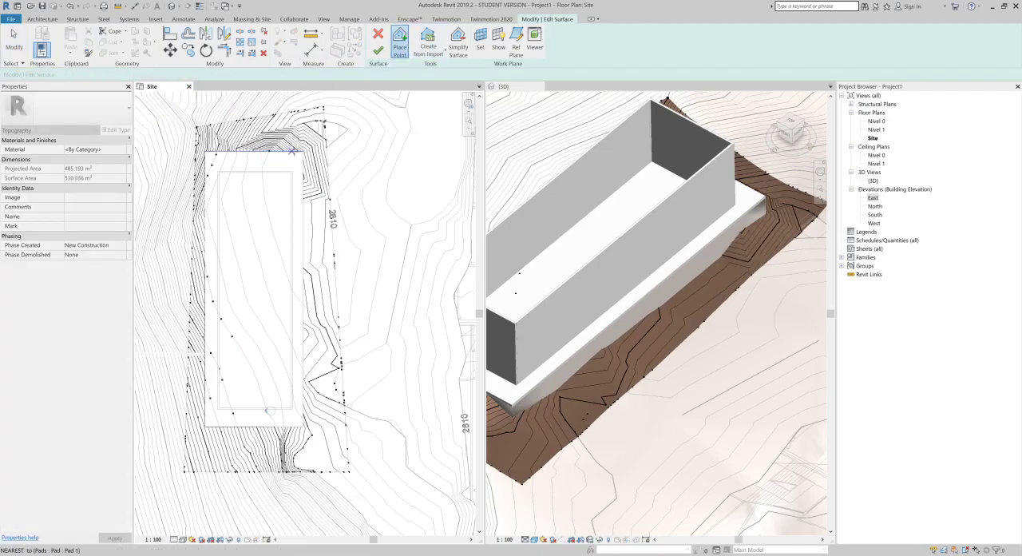
left_click(297, 150)
left_click(302, 190)
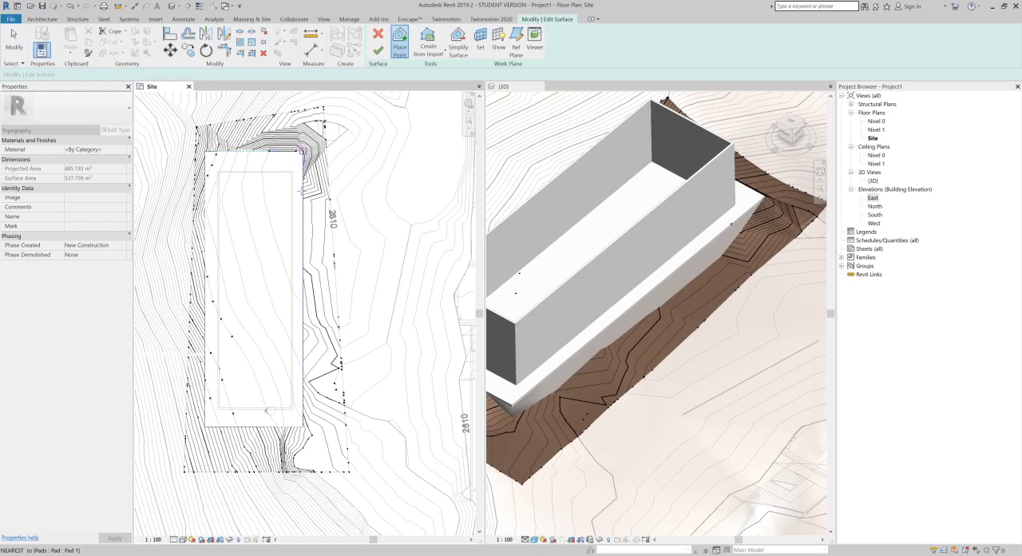
left_click(303, 249)
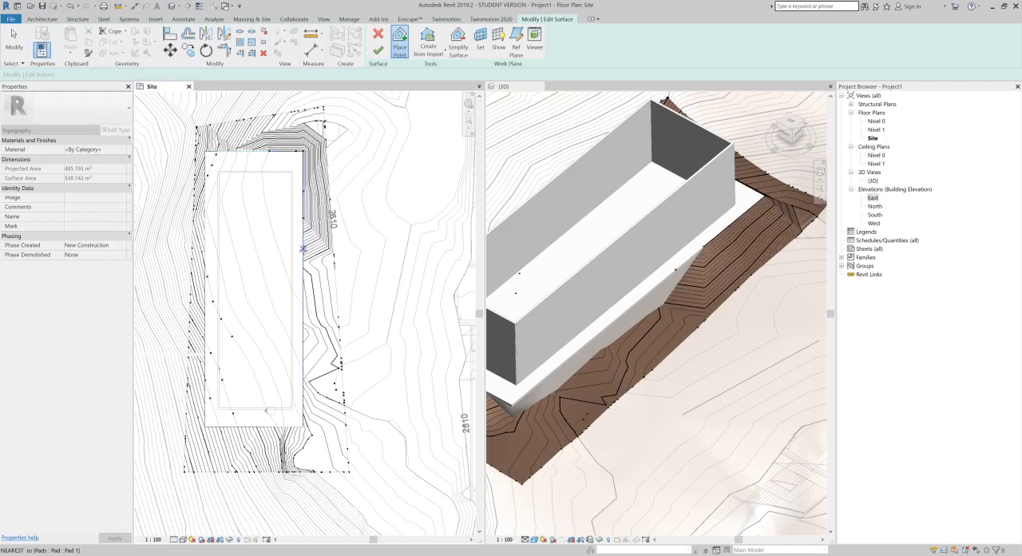
left_click(303, 349)
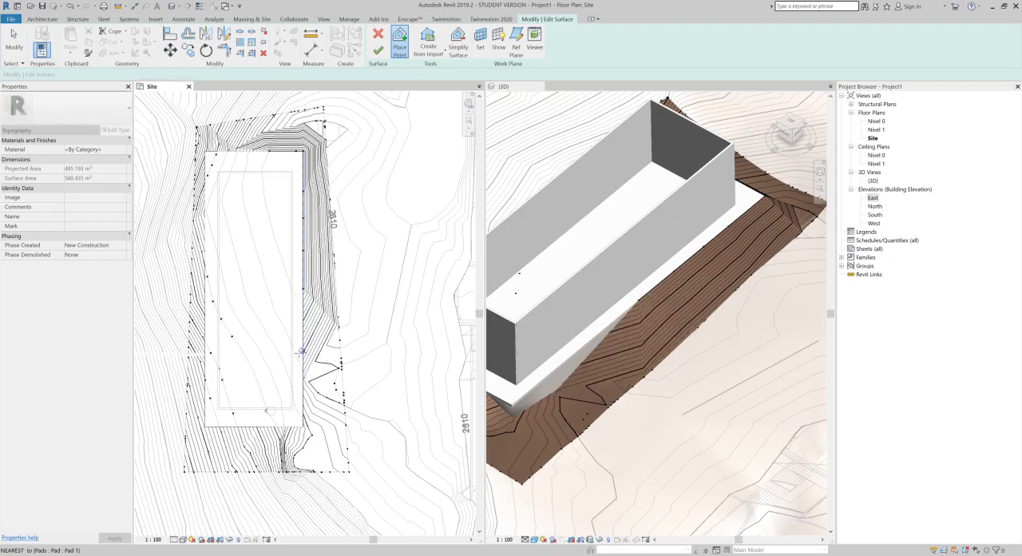
left_click(303, 378)
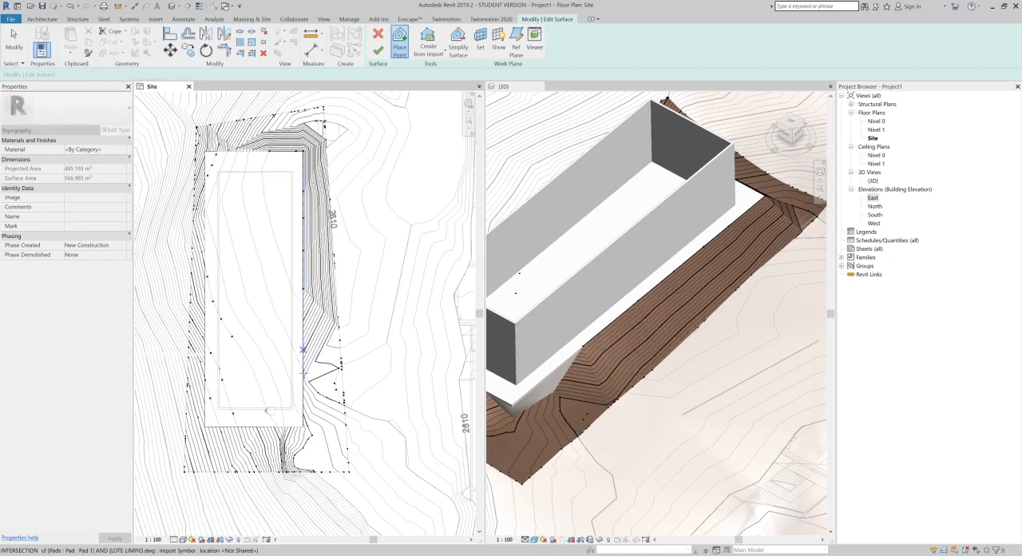
left_click(302, 387)
left_click(305, 400)
Step: Add surface points at the pad's southeast corner and along the eastern part of its south edge
scroll(307, 406, "up", 2)
scroll(298, 443, "up", 1)
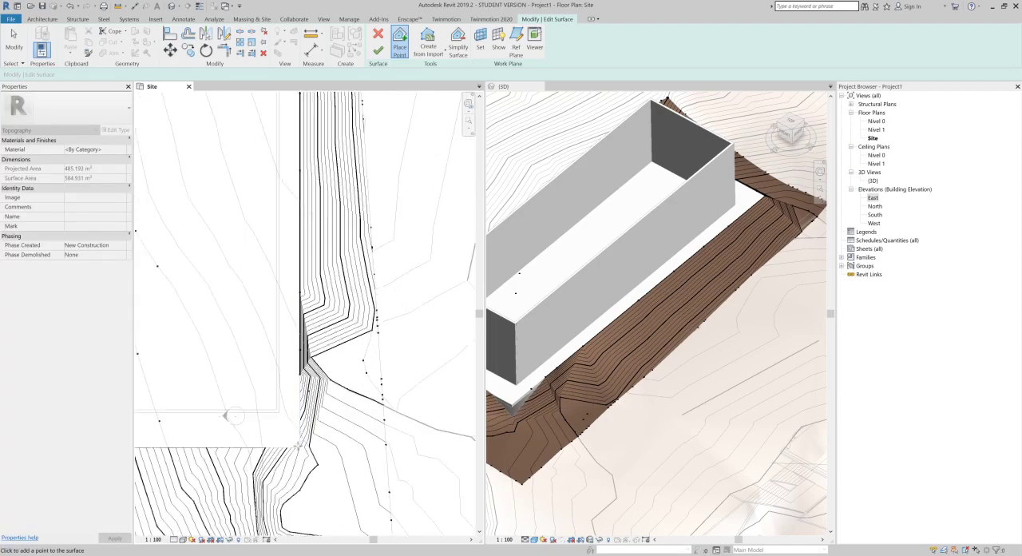
left_click(299, 450)
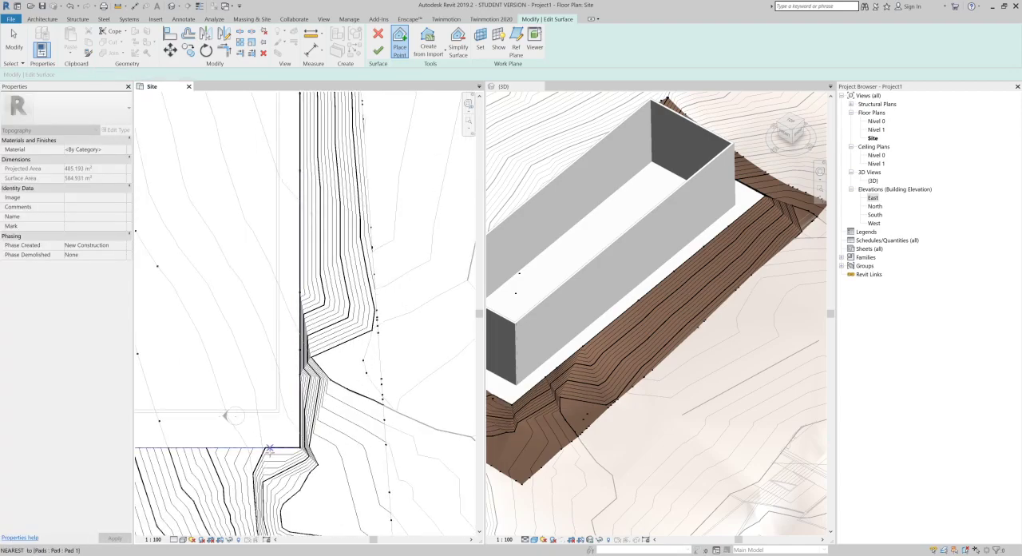
left_click(270, 451)
left_click(227, 449)
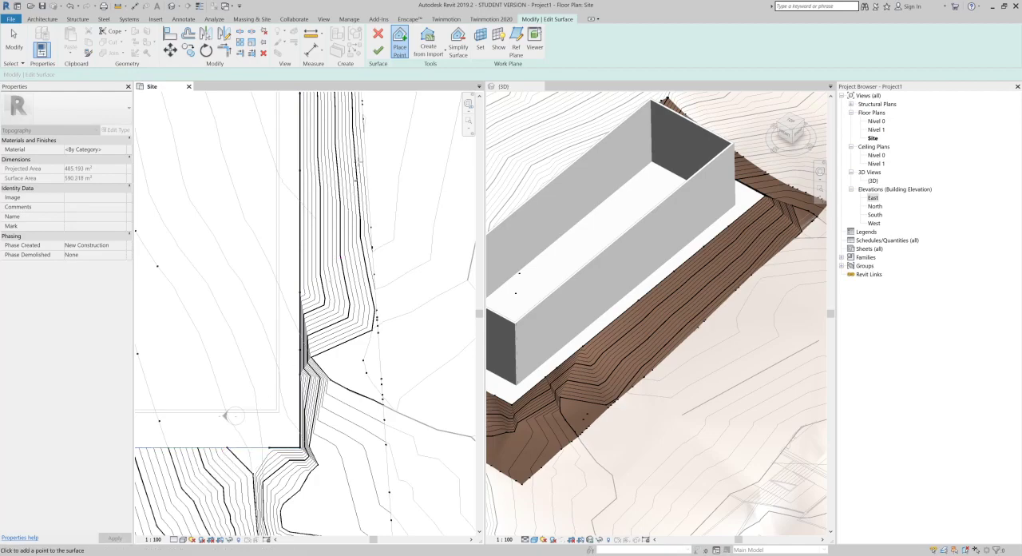
left_click(313, 375)
key("Escape")
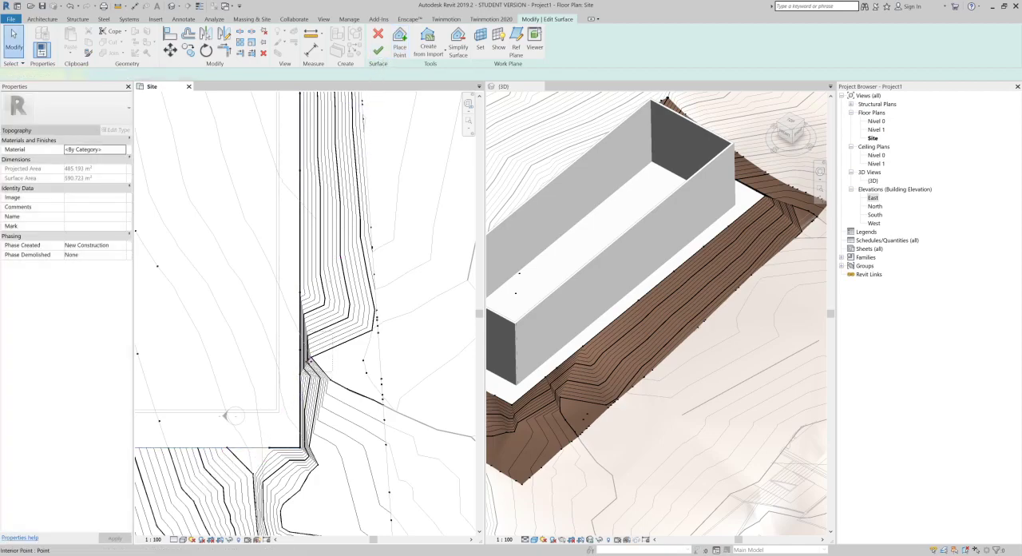
Step: Delete the stray interior points just outside the southern end of the pad's east edge and finish the surface edit
left_click(309, 359)
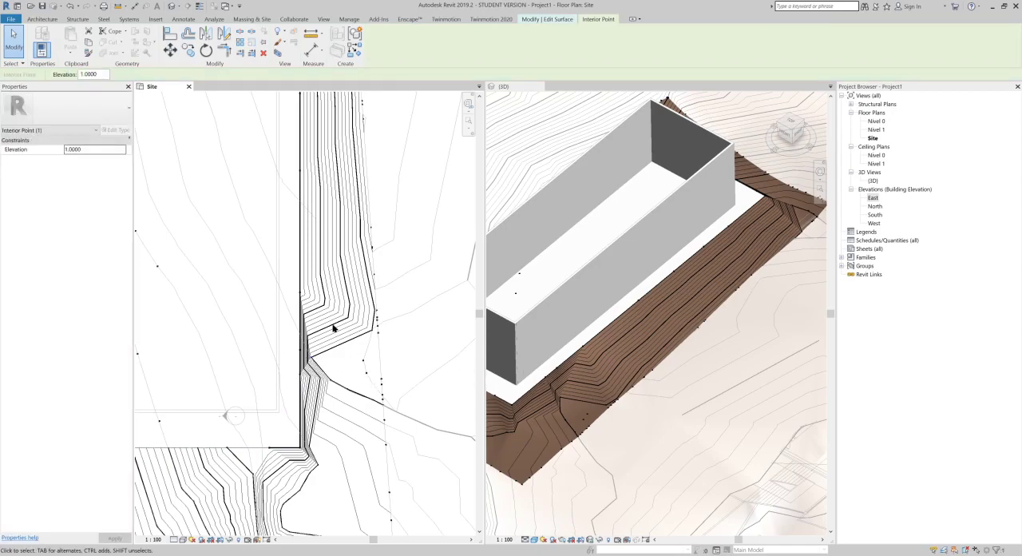
key("Escape")
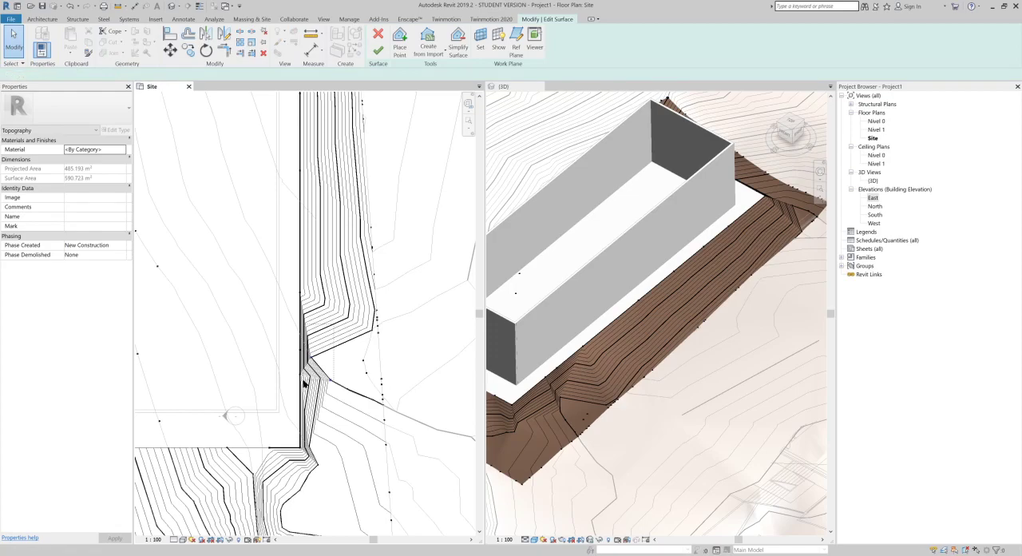
left_click_drag(303, 380, 305, 380)
key("Delete")
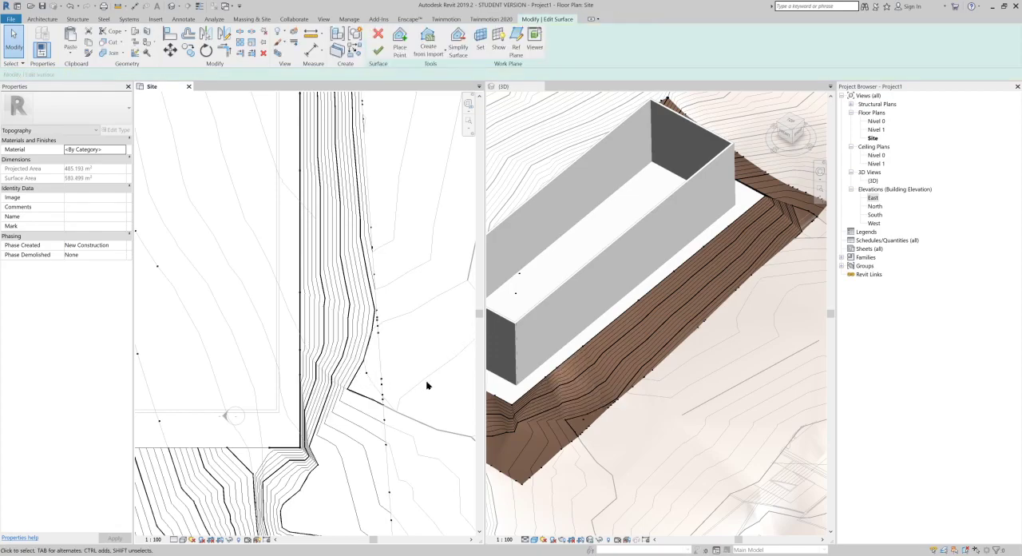
left_click(379, 51)
Step: Examine the reshaped slope around the building pad in the 3D view, up close and against the whole terrain
scroll(691, 342, "up", 2)
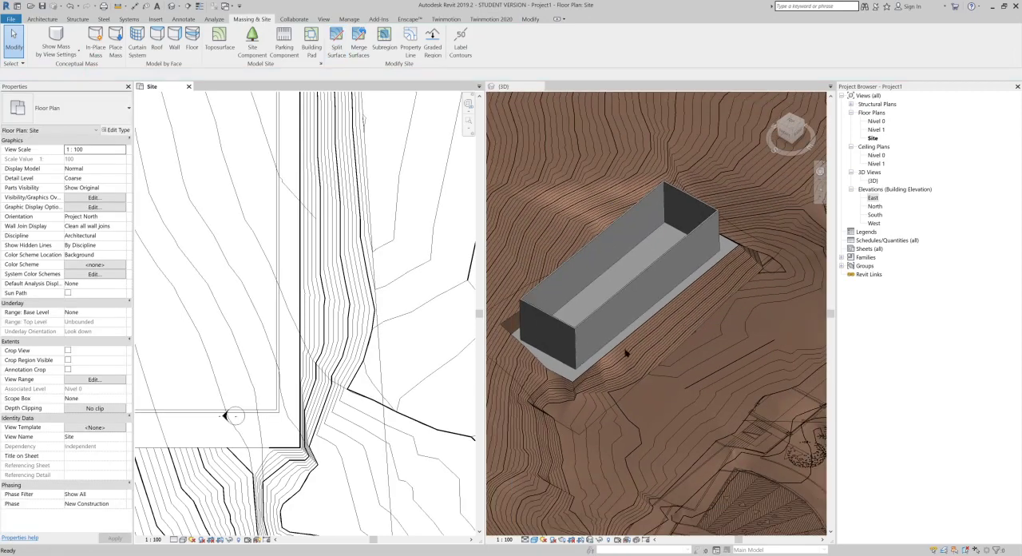
scroll(671, 356, "up", 2)
middle_click_drag(710, 273, 779, 302, "shift")
scroll(764, 264, "up", 3)
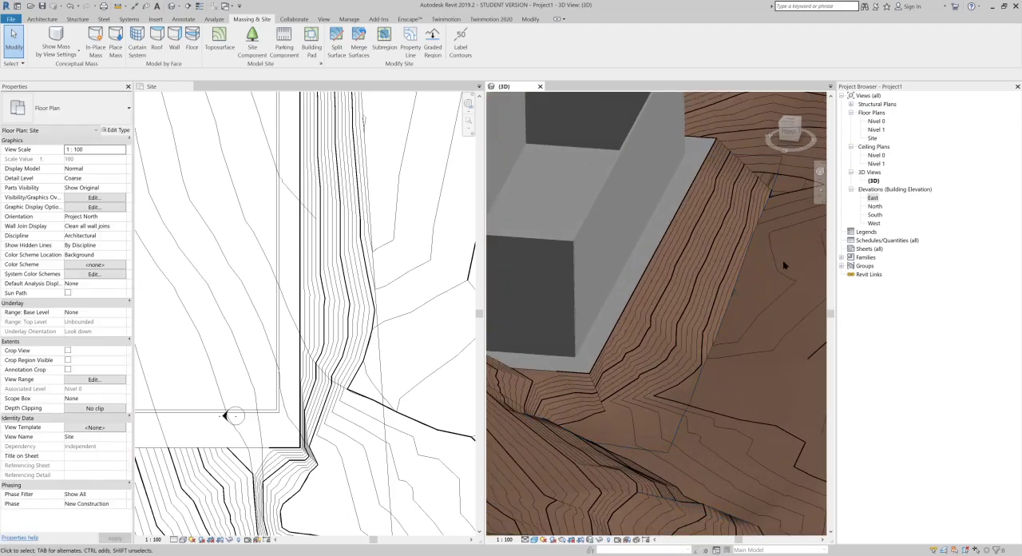
middle_click_drag(618, 229, 552, 320, "shift")
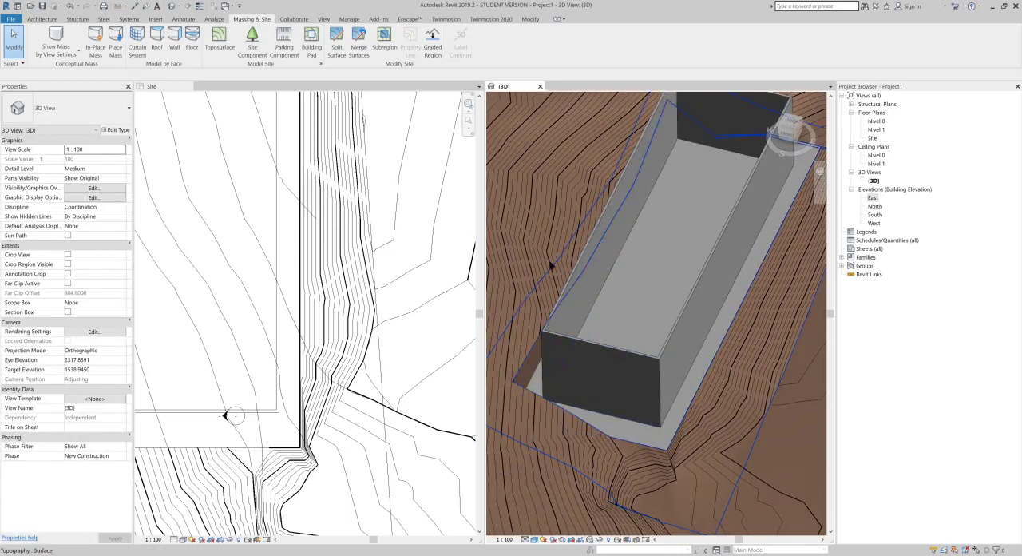
scroll(632, 282, "down", 3)
scroll(632, 282, "down", 6)
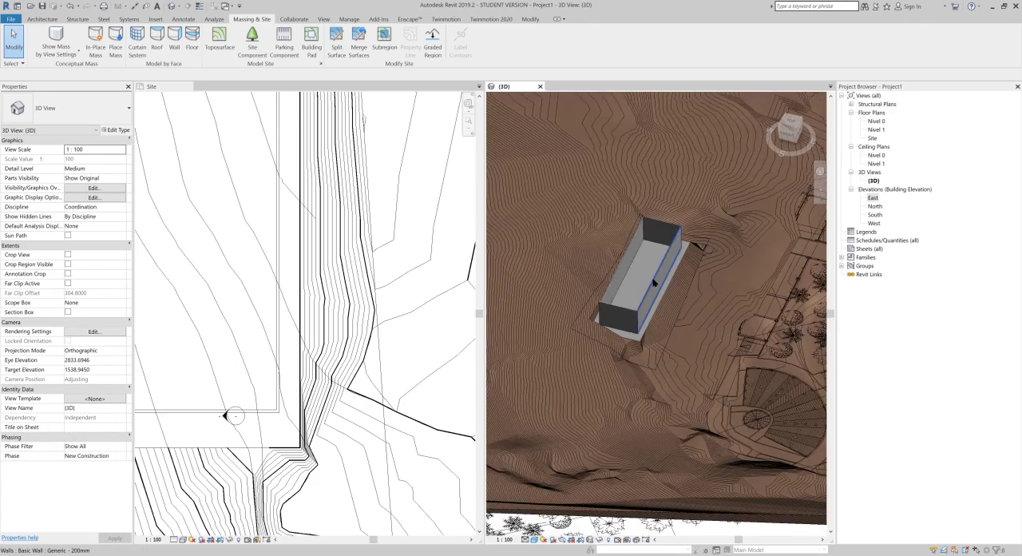
middle_click_drag(639, 272, 677, 252, "shift")
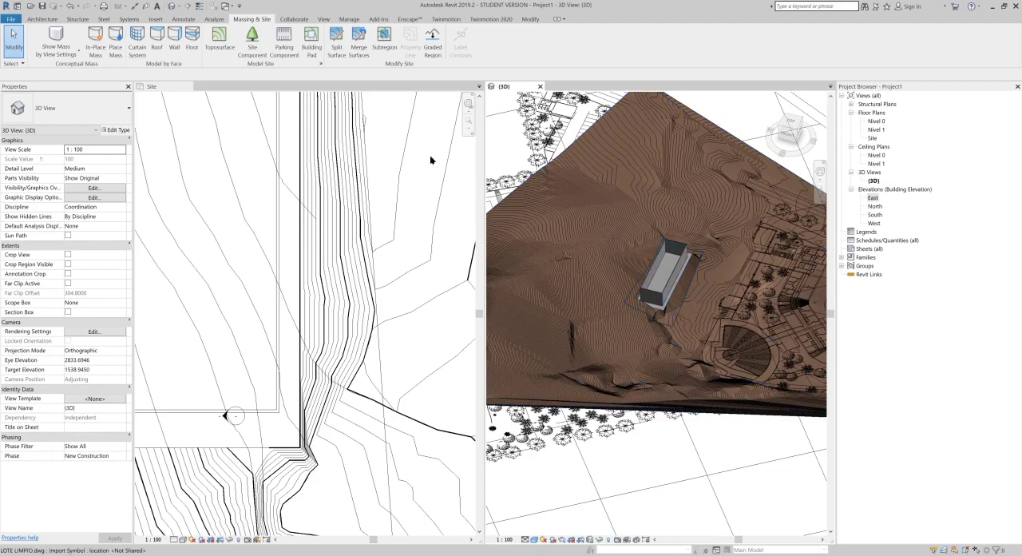
scroll(718, 318, "up", 3)
scroll(718, 318, "up", 4)
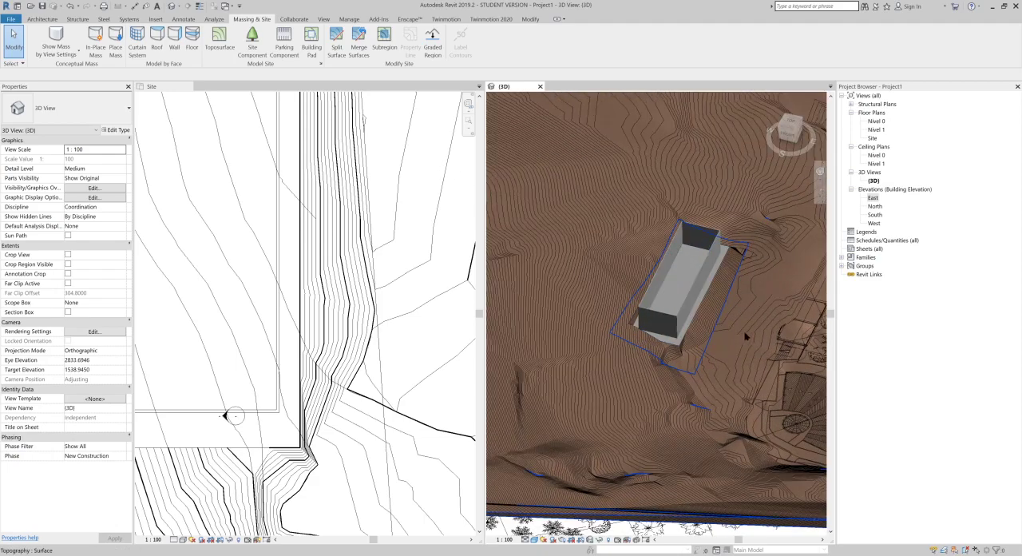
scroll(747, 343, "up", 2)
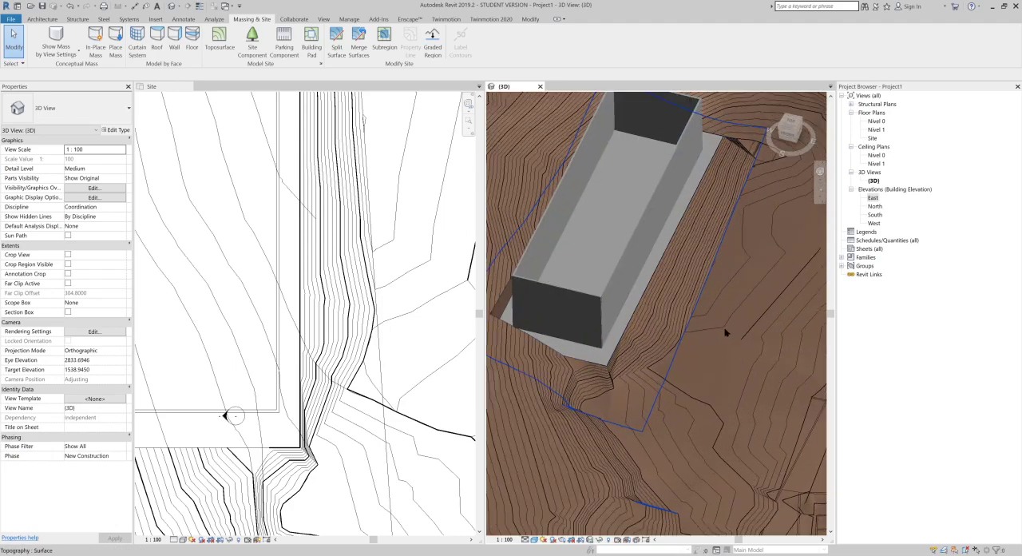
Step: Merge the split-off pad surface into the surrounding terrain with points on common edges removed, and undo the merge
left_click(360, 50)
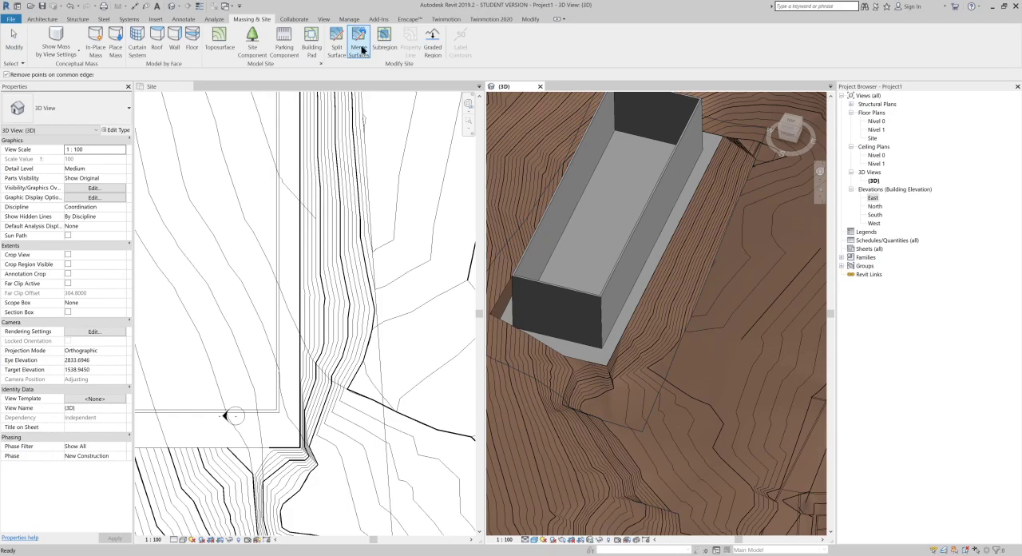
left_click(578, 431)
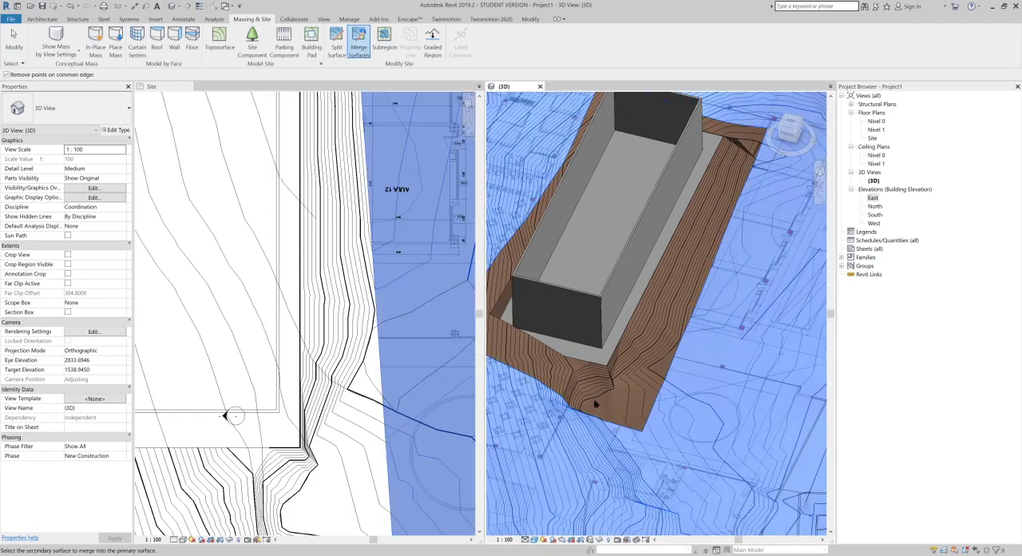
left_click(703, 314)
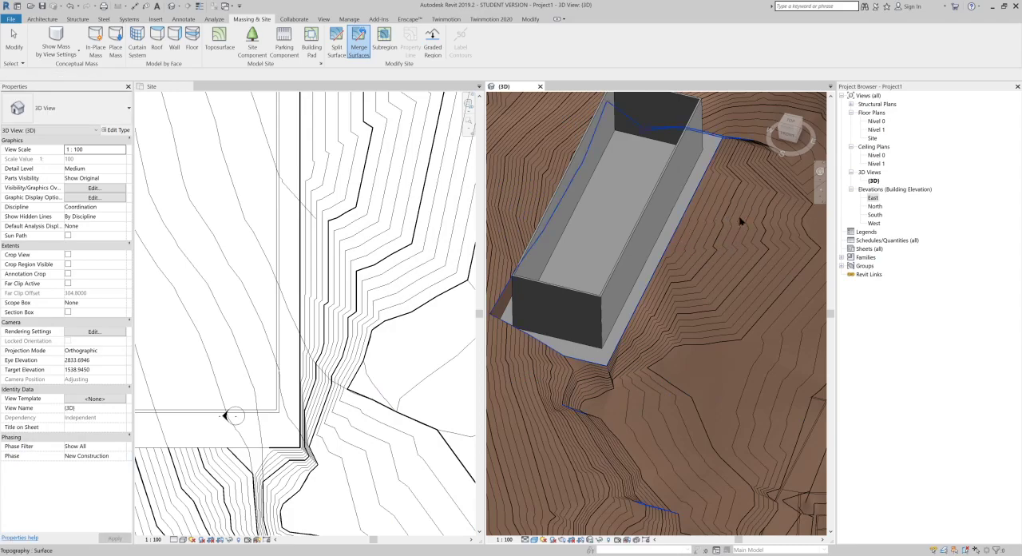
key("Escape")
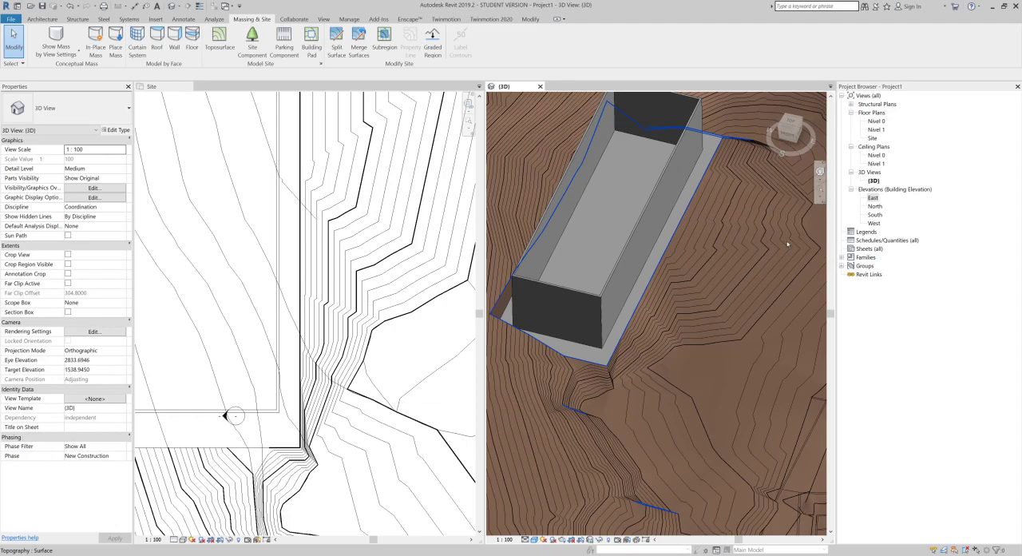
key("ctrl+z")
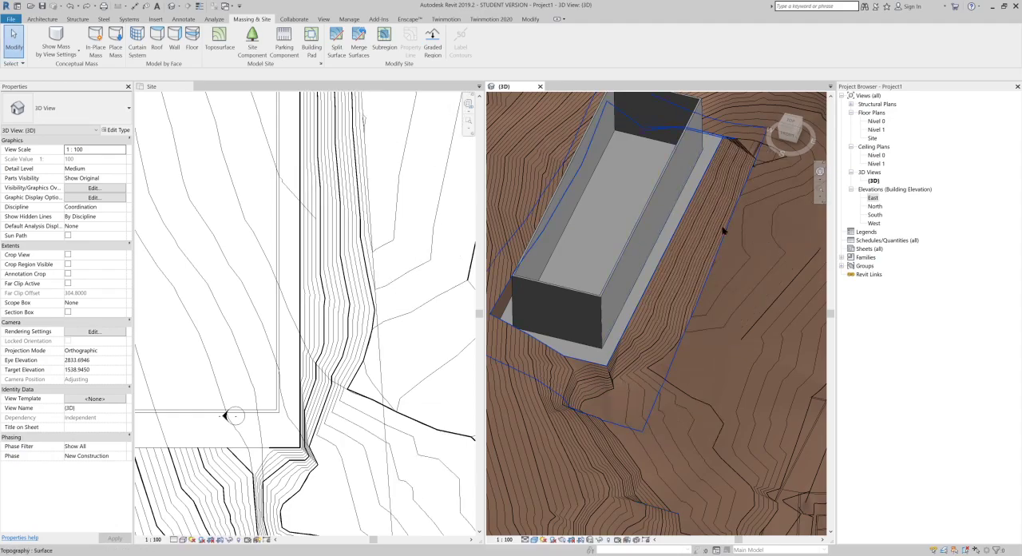
key("ctrl+z")
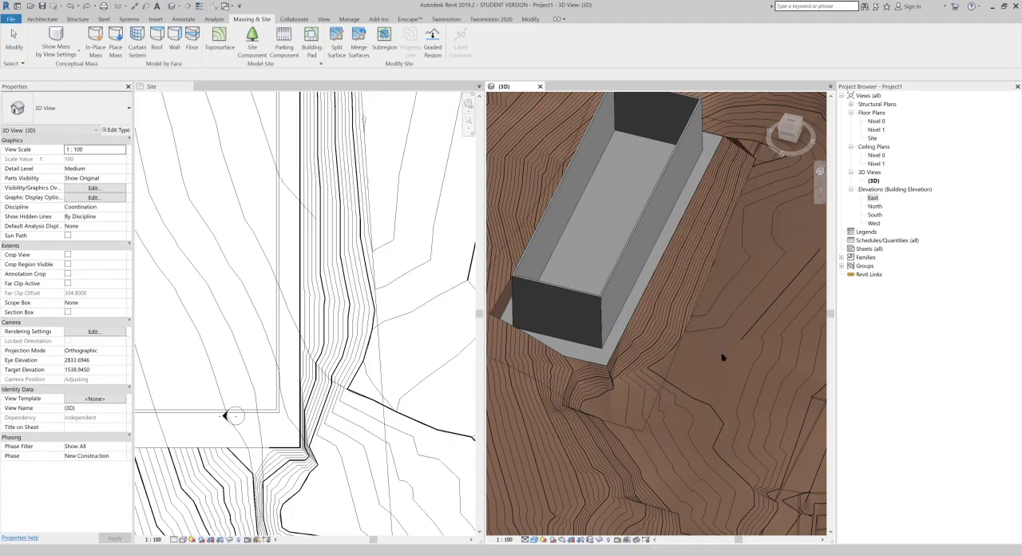
Step: Create a terrain subregion with a rectangular boundary across the slope just beyond the northern end of the building pad
middle_click_drag(717, 296, 512, 181)
scroll(675, 298, "down", 4)
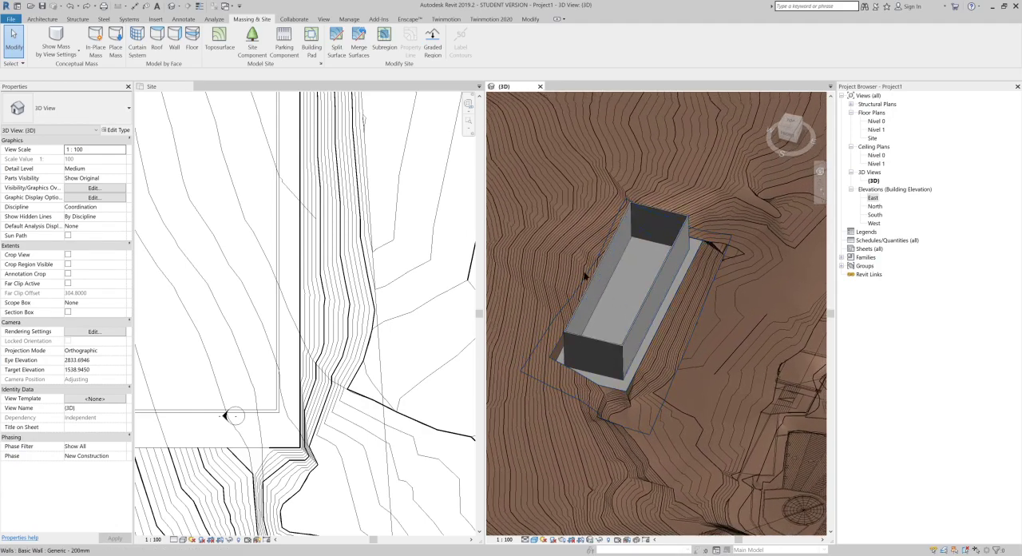
left_click(385, 42)
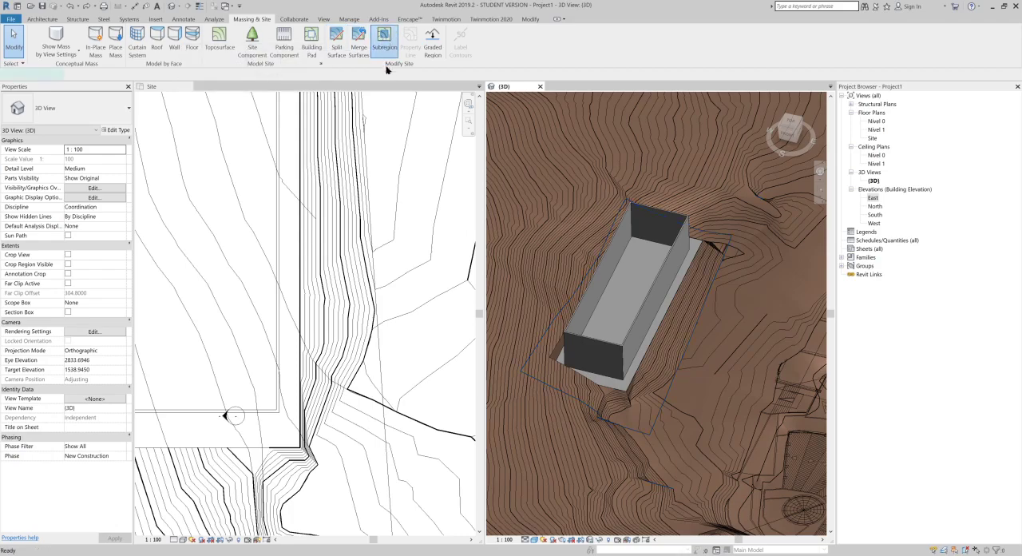
scroll(395, 207, "down", 4)
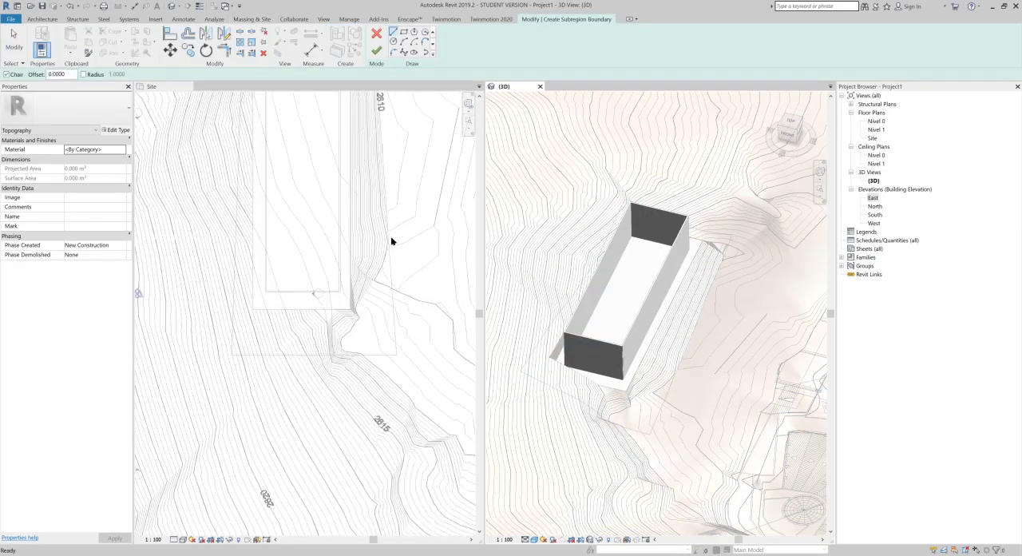
scroll(615, 302, "down", 3)
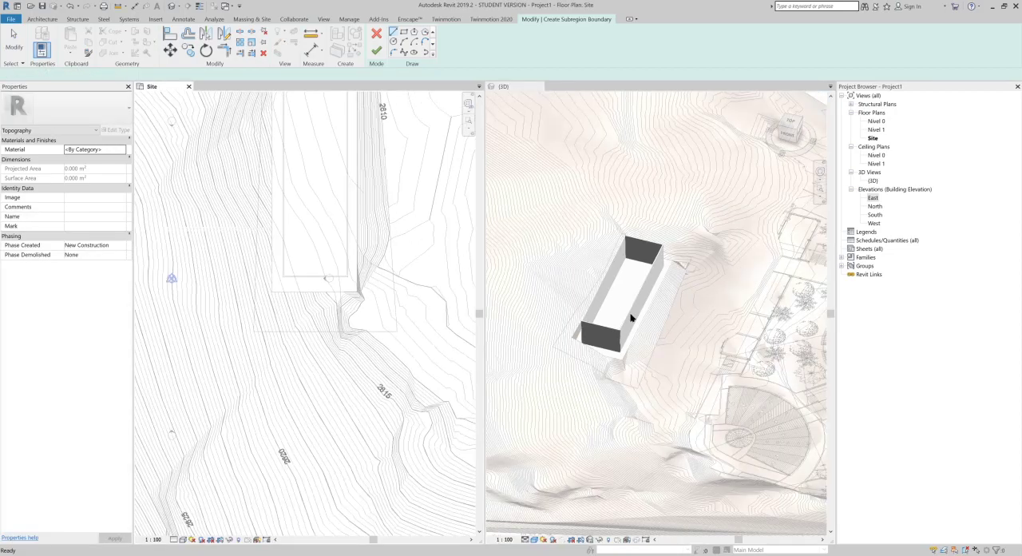
left_click(660, 276)
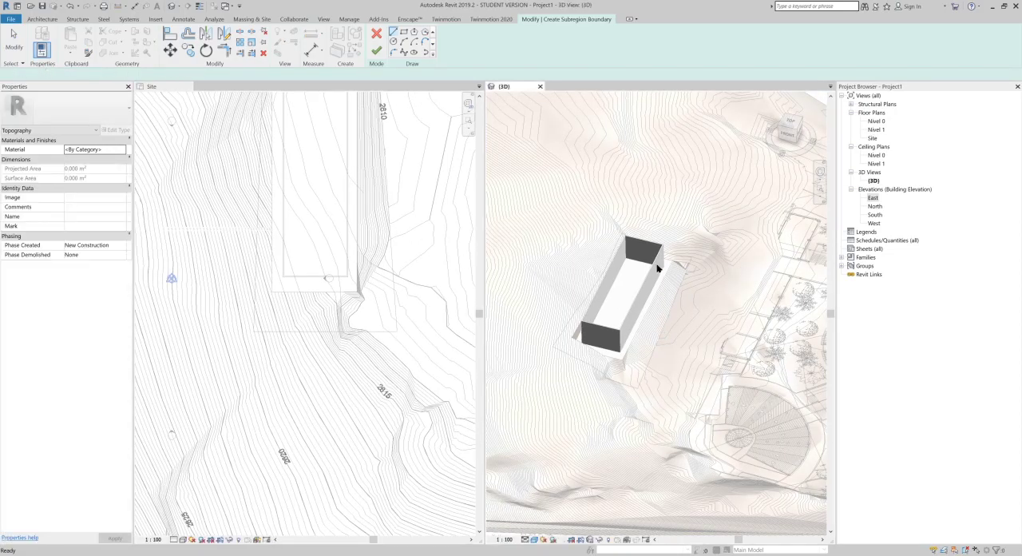
middle_click_drag(659, 313, 662, 283)
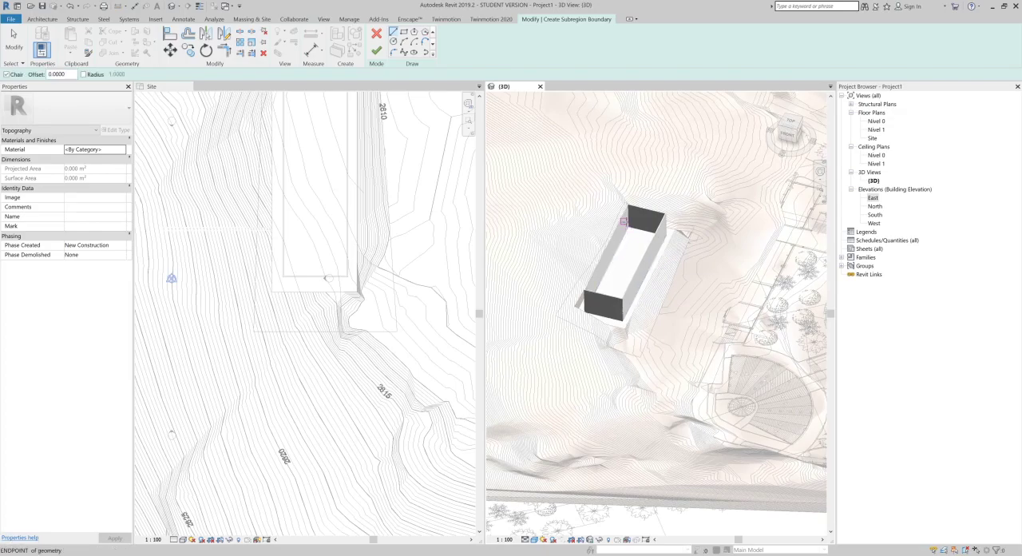
middle_click_drag(611, 226, 640, 337, "shift")
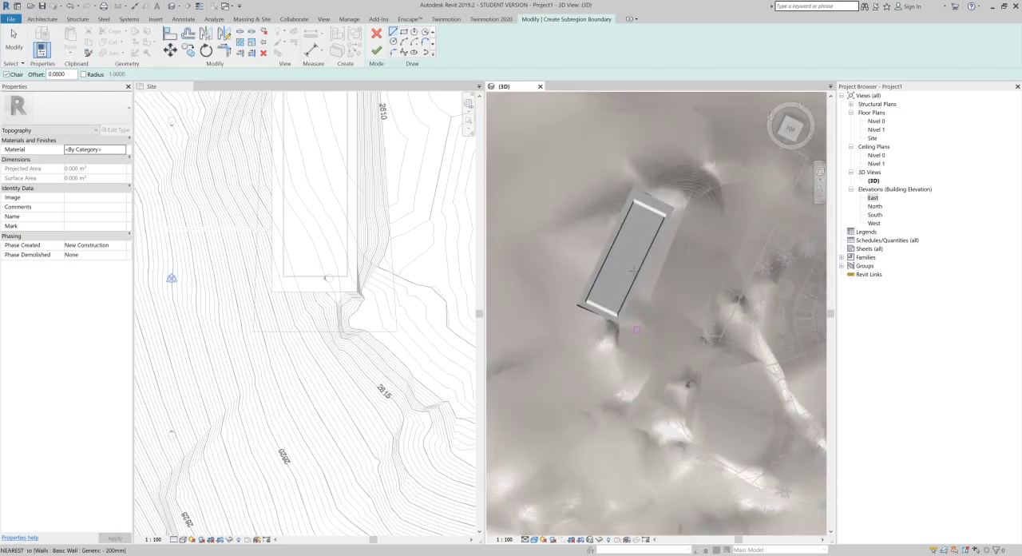
scroll(636, 260, "up", 1)
scroll(648, 194, "up", 2)
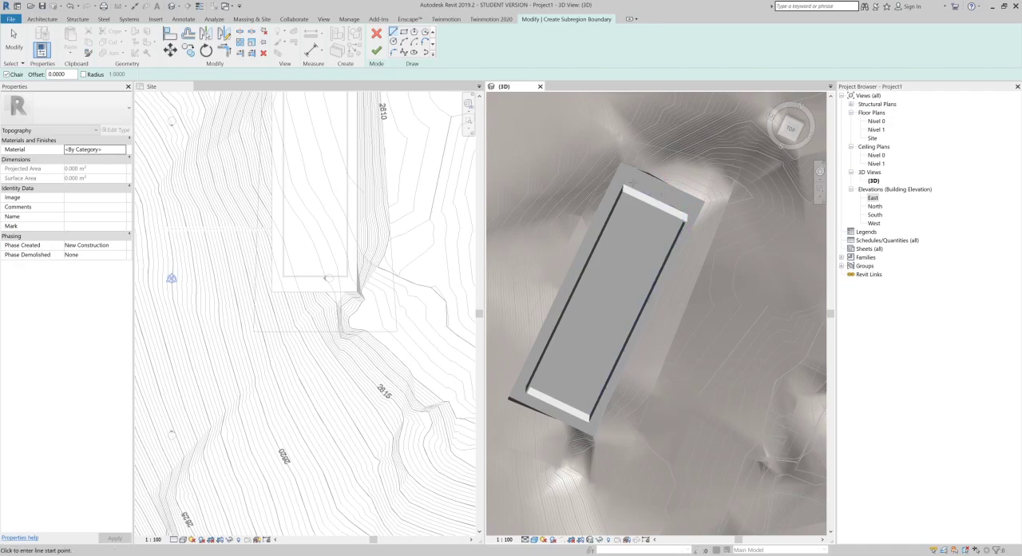
middle_click_drag(665, 224, 609, 375)
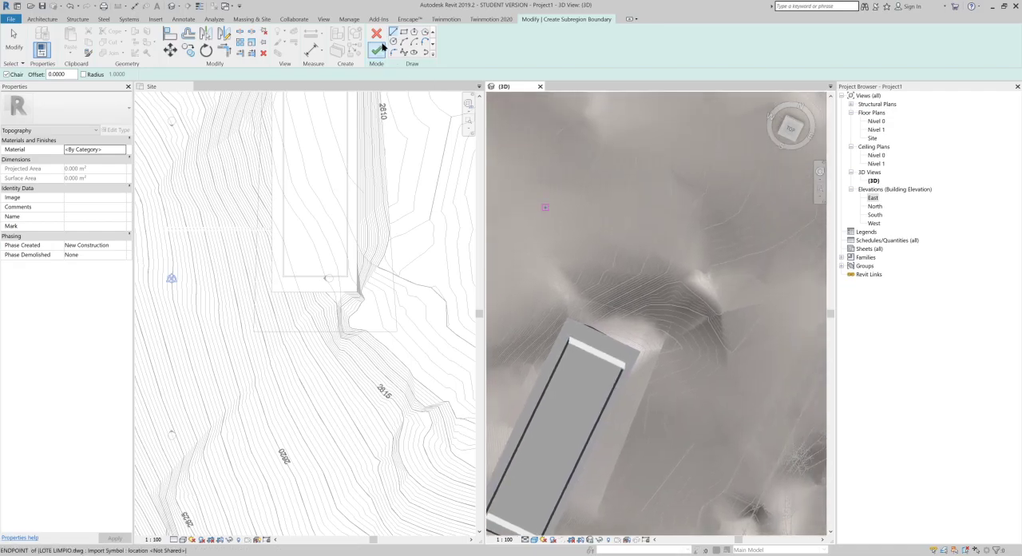
left_click(403, 34)
left_click(631, 208)
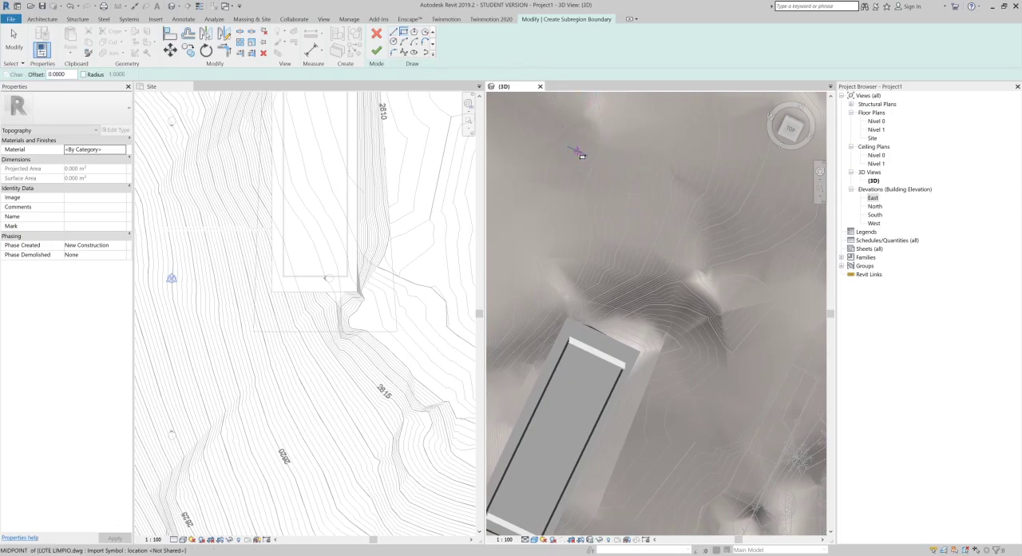
left_click(771, 301)
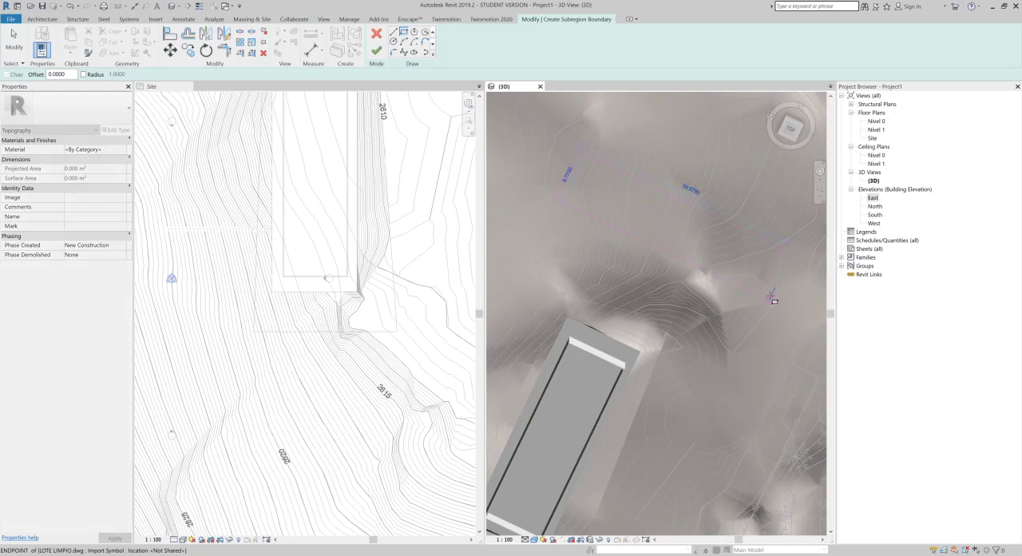
left_click(377, 52)
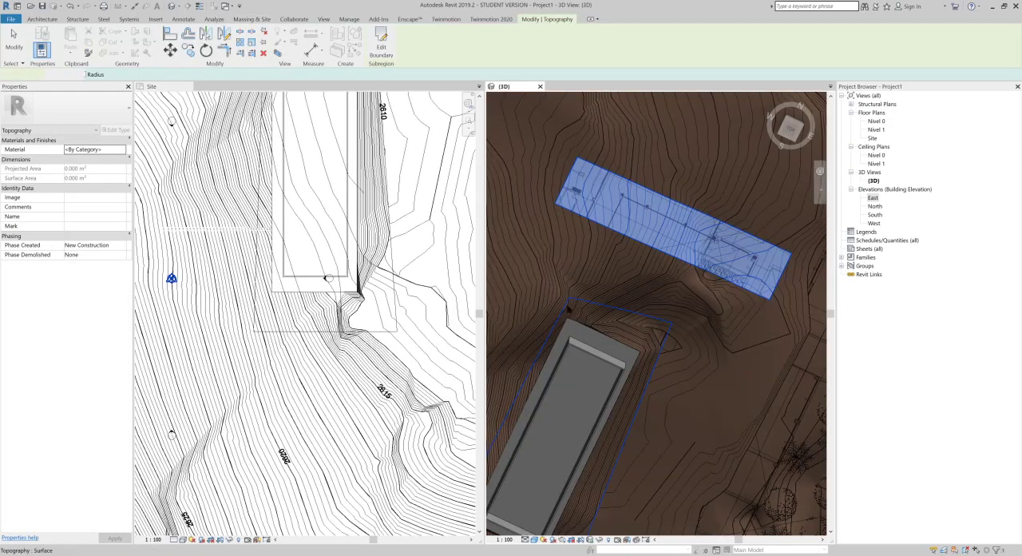
Step: Assign the Brick, Common material to the new rectangular subregion
middle_click_drag(648, 333, 667, 214, "shift")
scroll(697, 258, "up", 3)
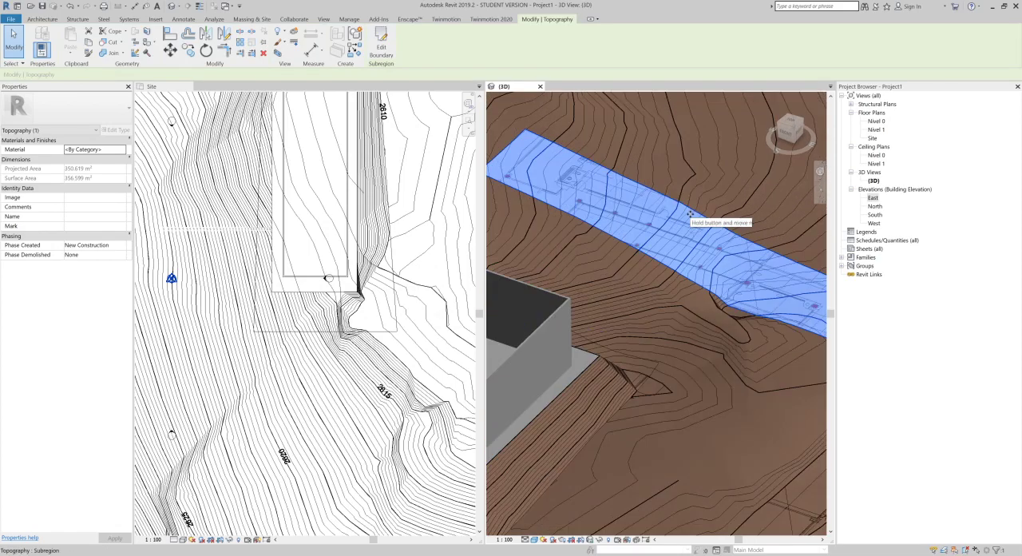
left_click(118, 153)
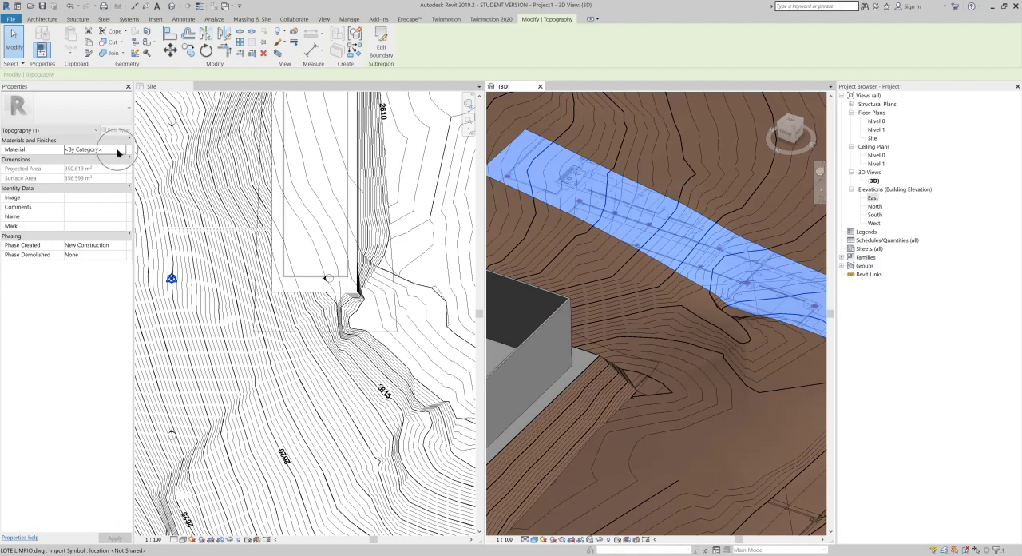
left_click(118, 151)
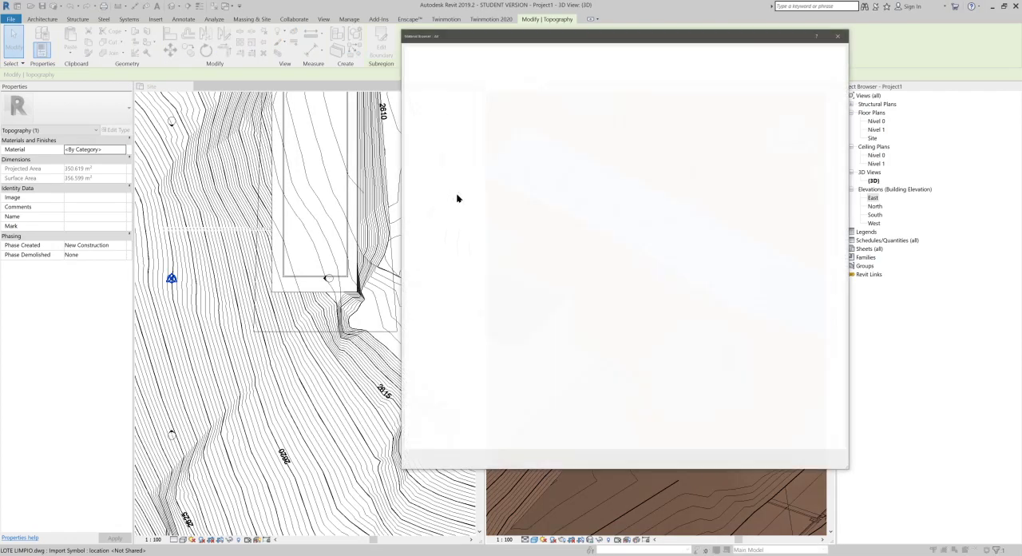
scroll(499, 178, "down", 3)
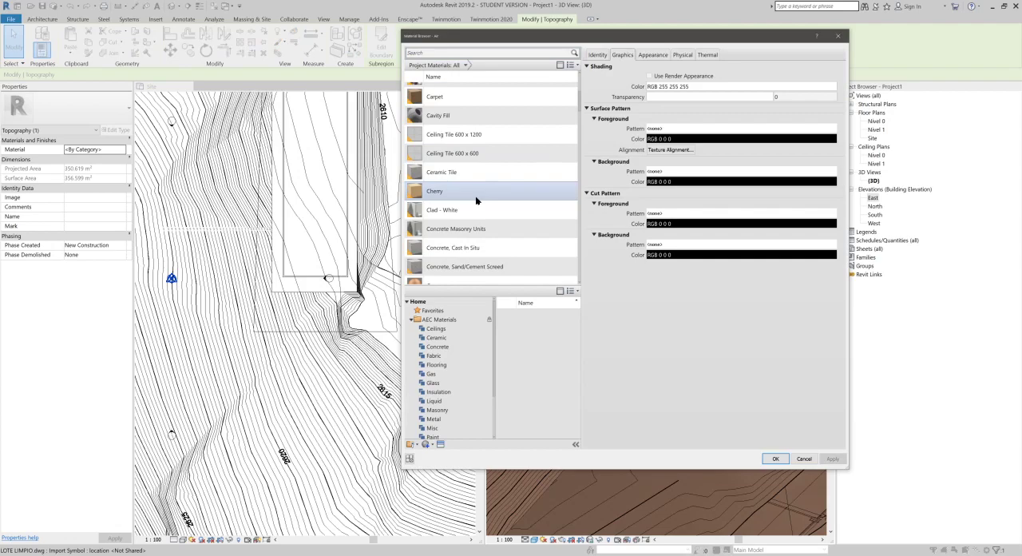
scroll(479, 196, "up", 1)
left_click(479, 138)
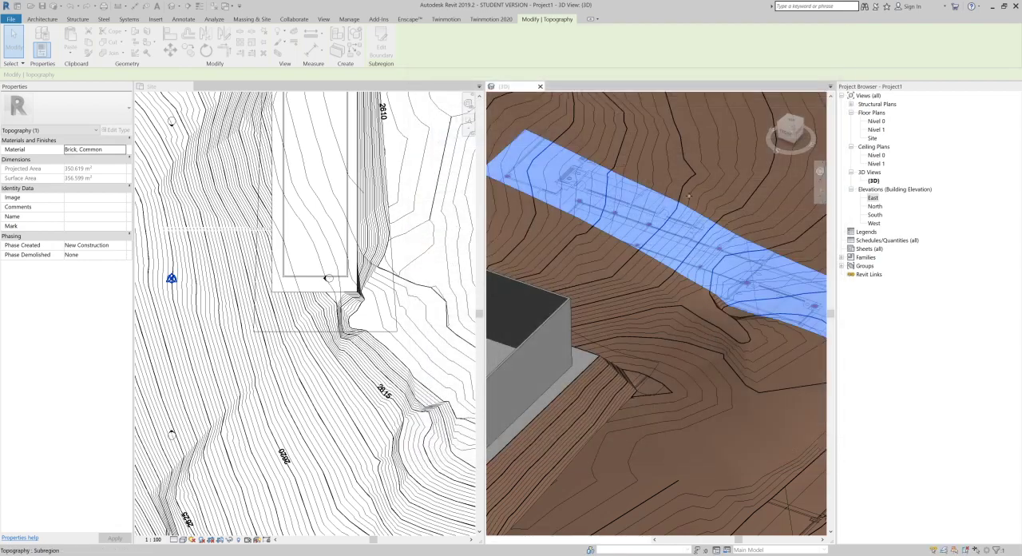
left_click(776, 289)
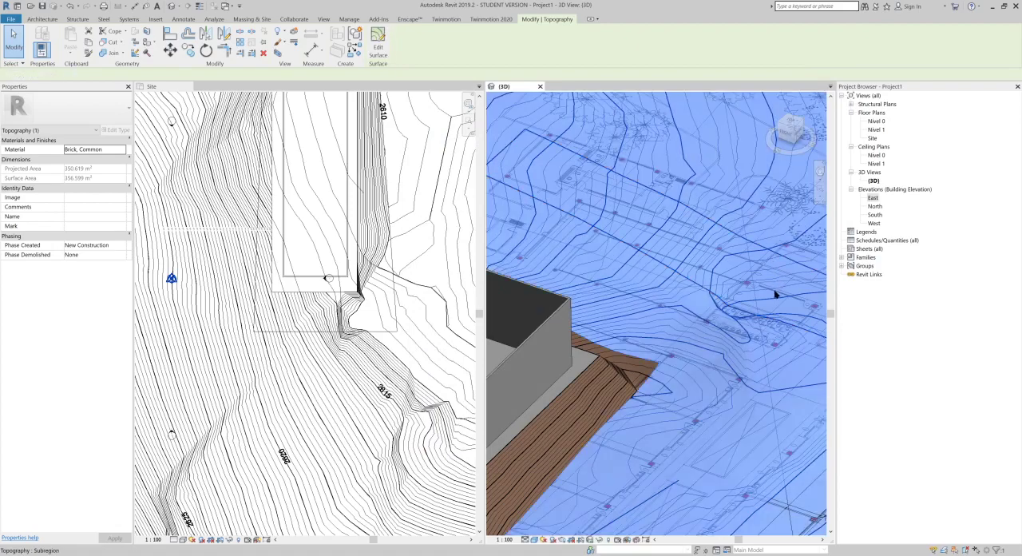
key("Escape")
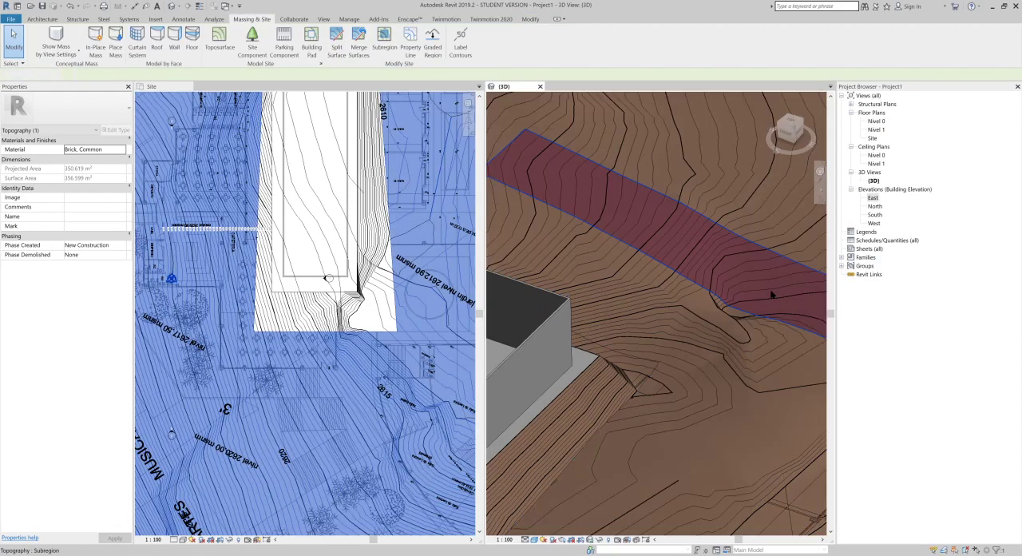
Step: Check the brick texture along the subregion's edge with the Realistic visual style, and return the 3D view to Shaded
scroll(662, 183, "up", 3)
scroll(657, 237, "up", 5)
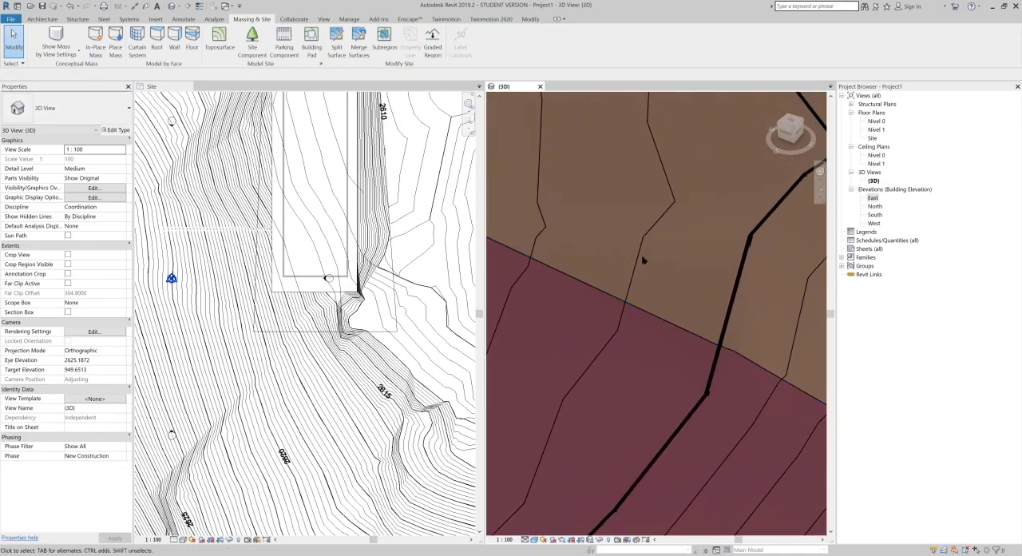
scroll(663, 333, "up", 2)
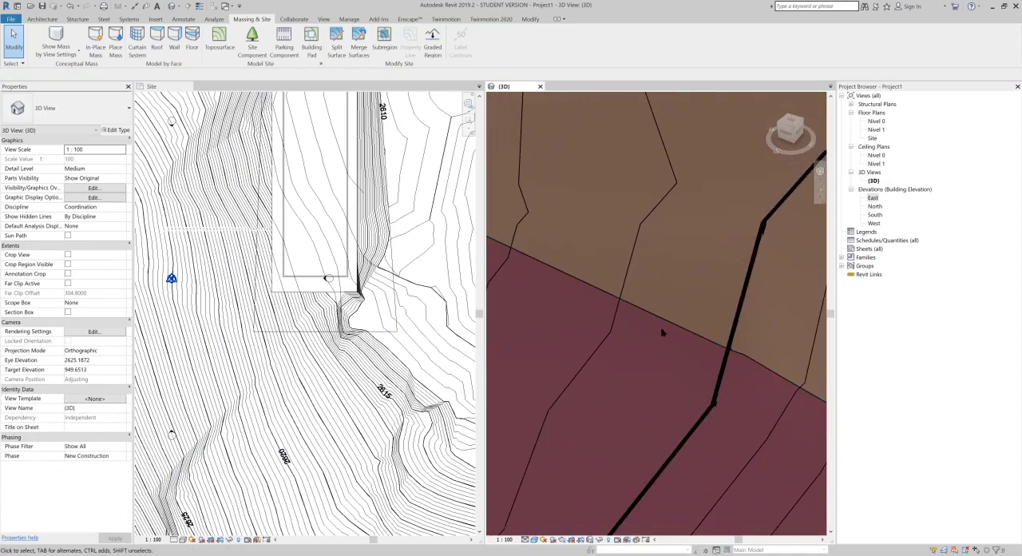
left_click(535, 540)
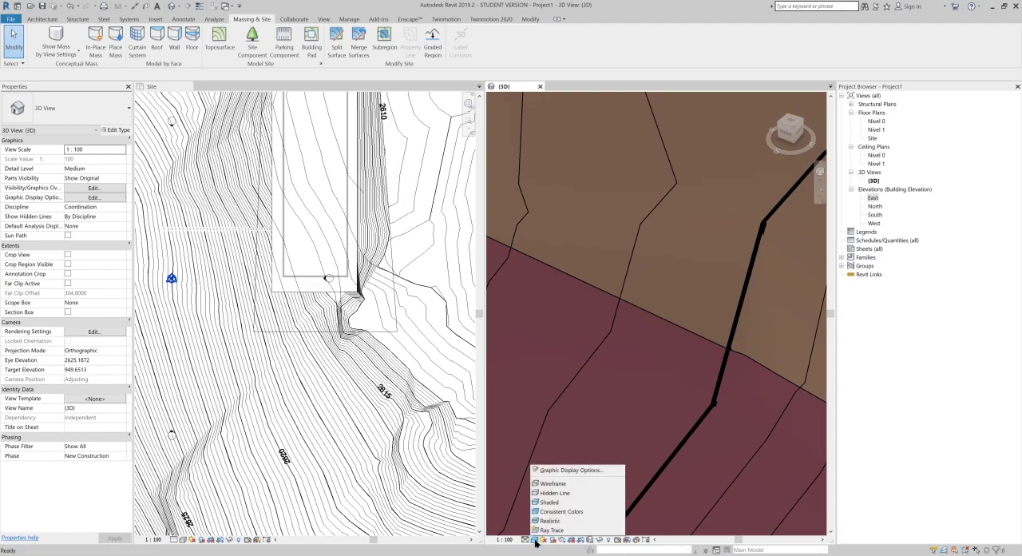
left_click(548, 521)
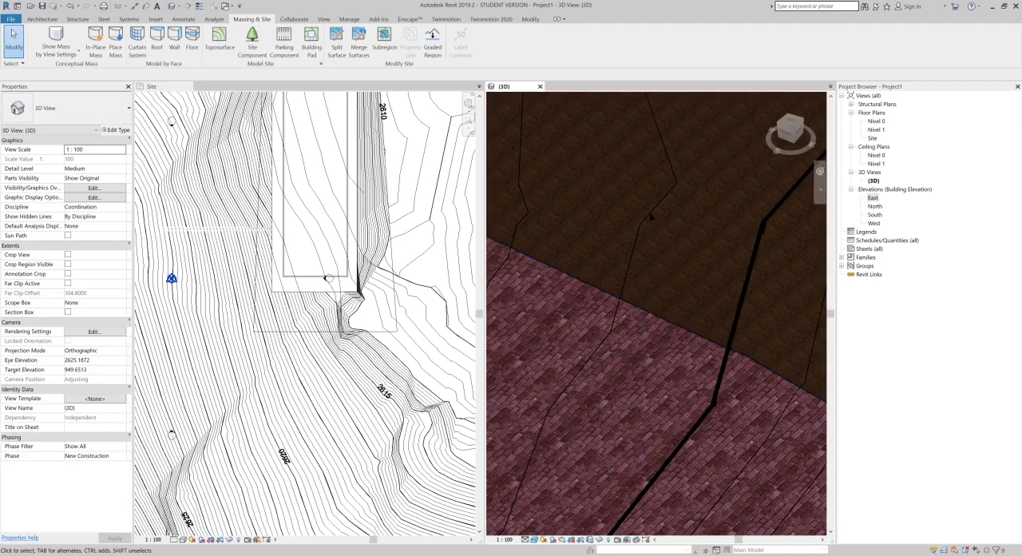
scroll(664, 265, "up", 5)
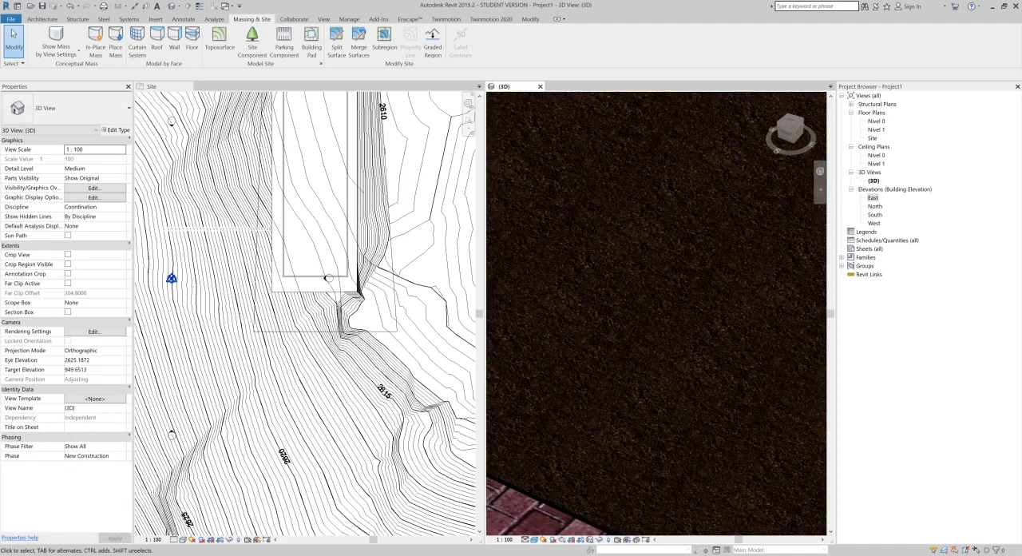
scroll(657, 349, "down", 5)
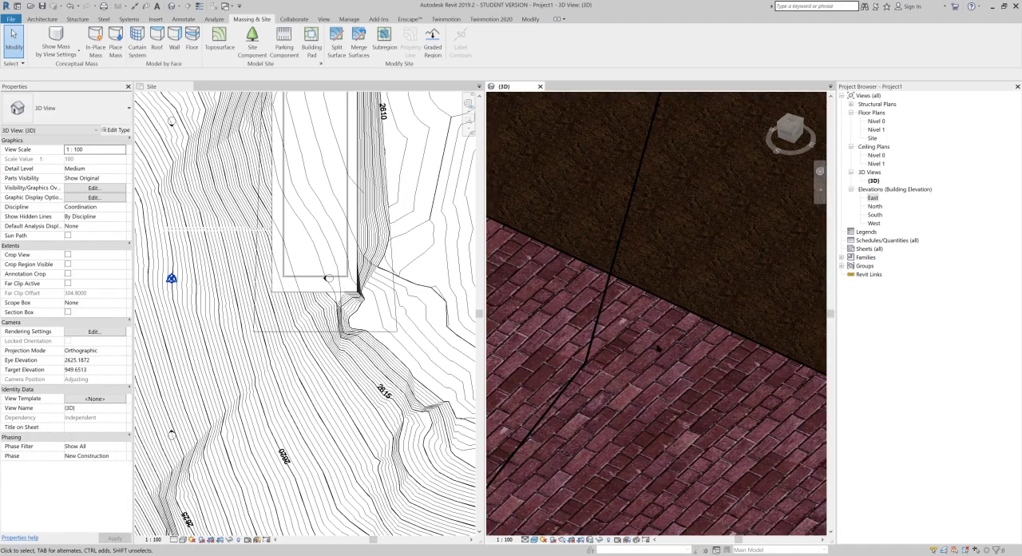
left_click(534, 539)
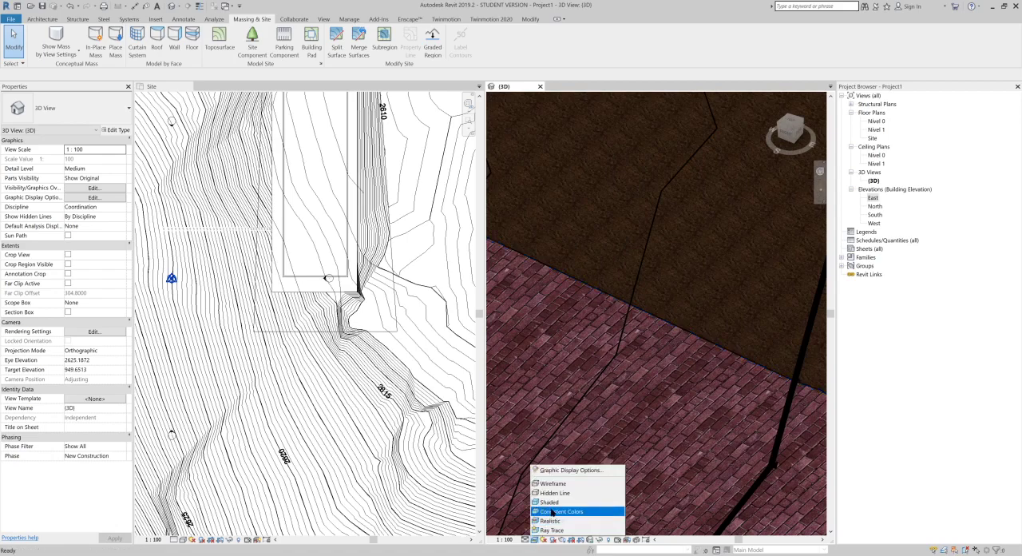
left_click(553, 502)
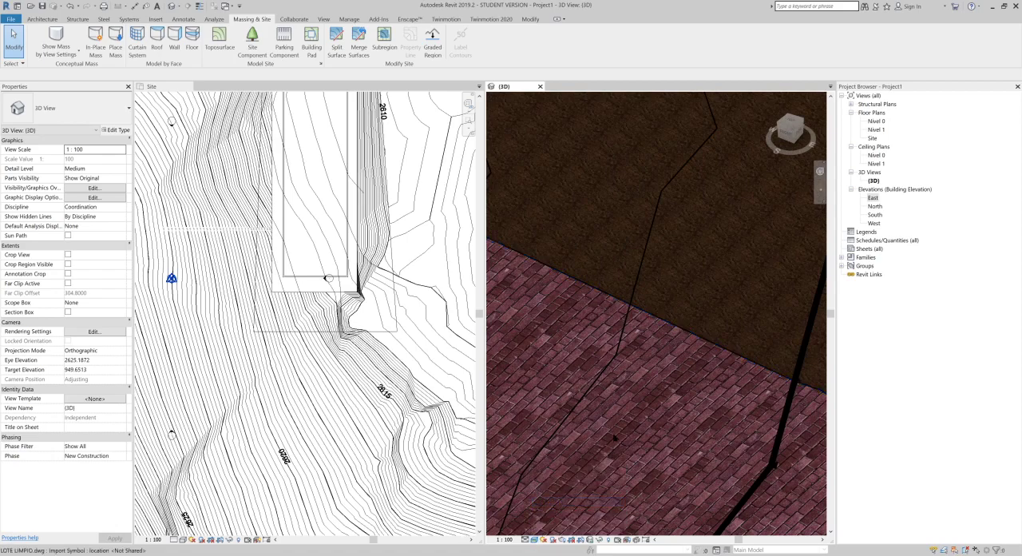
scroll(616, 426, "up", 2)
middle_click_drag(615, 426, 706, 259)
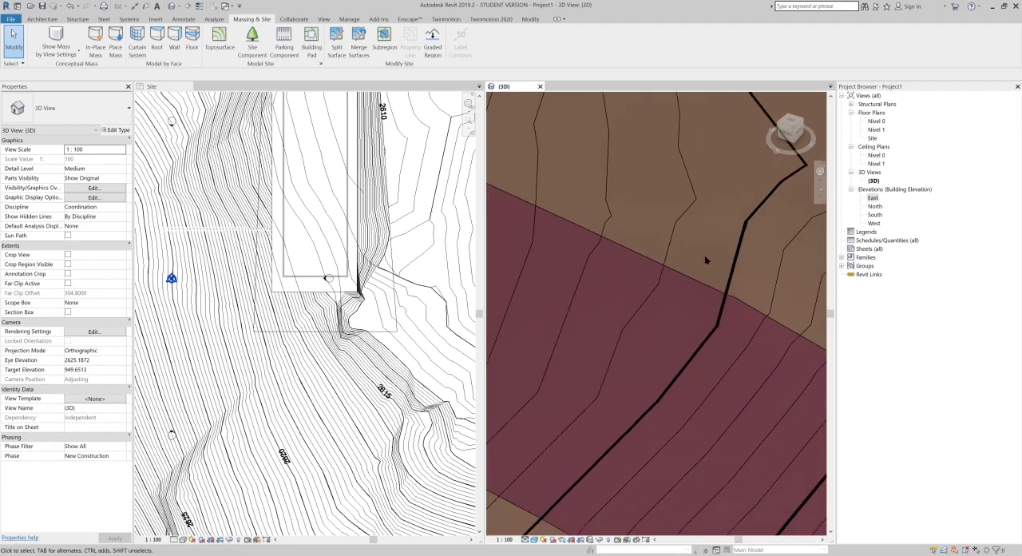
Step: Edit the brick subregion's boundary by moving its long northern edge farther from the building pad, and finish the sketch
scroll(701, 343, "down", 2)
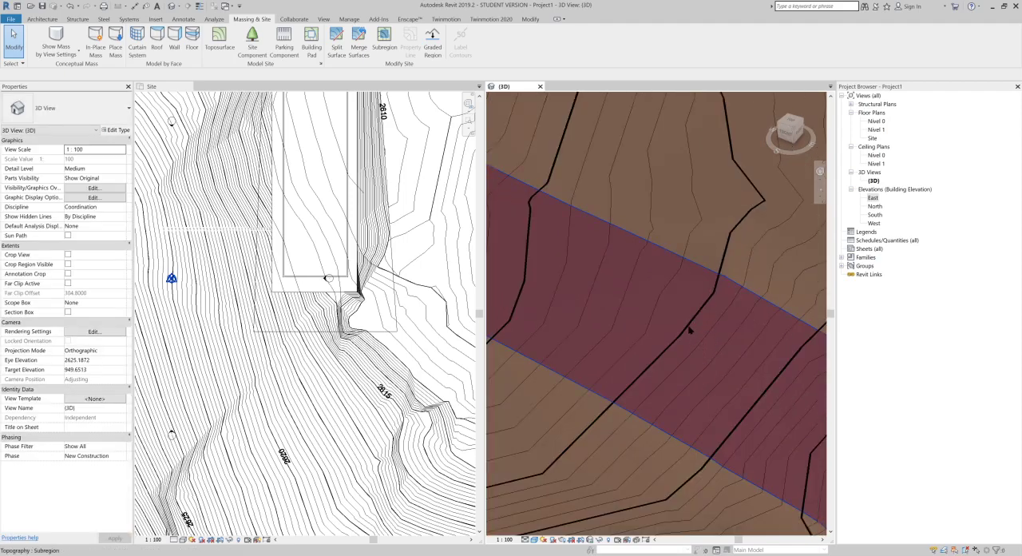
left_click(691, 330)
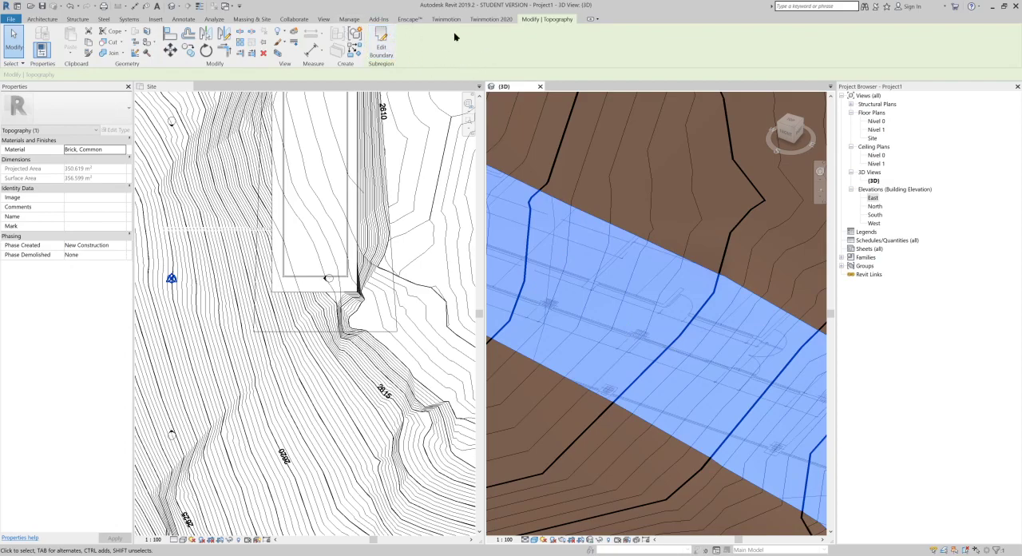
left_click(391, 40)
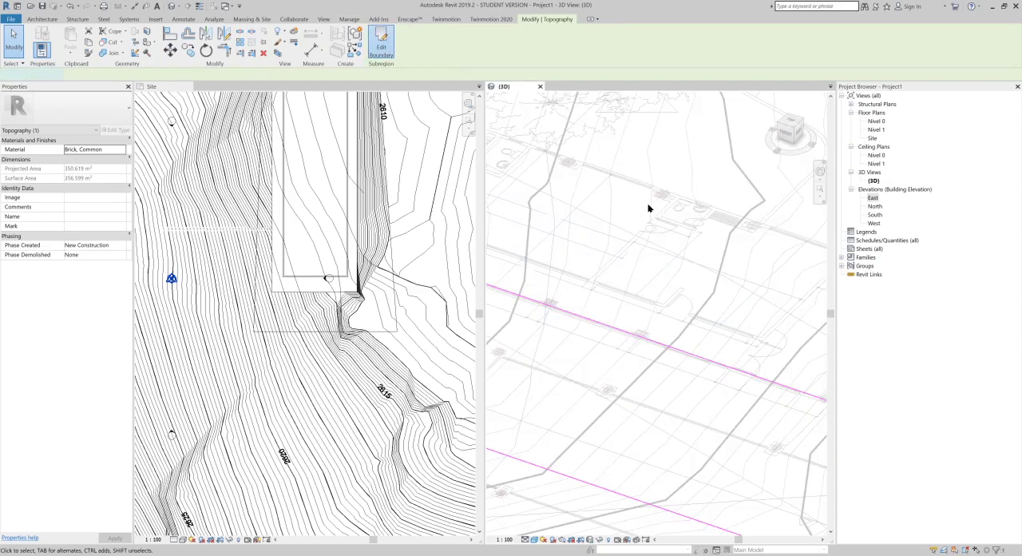
left_click_drag(617, 334, 636, 238)
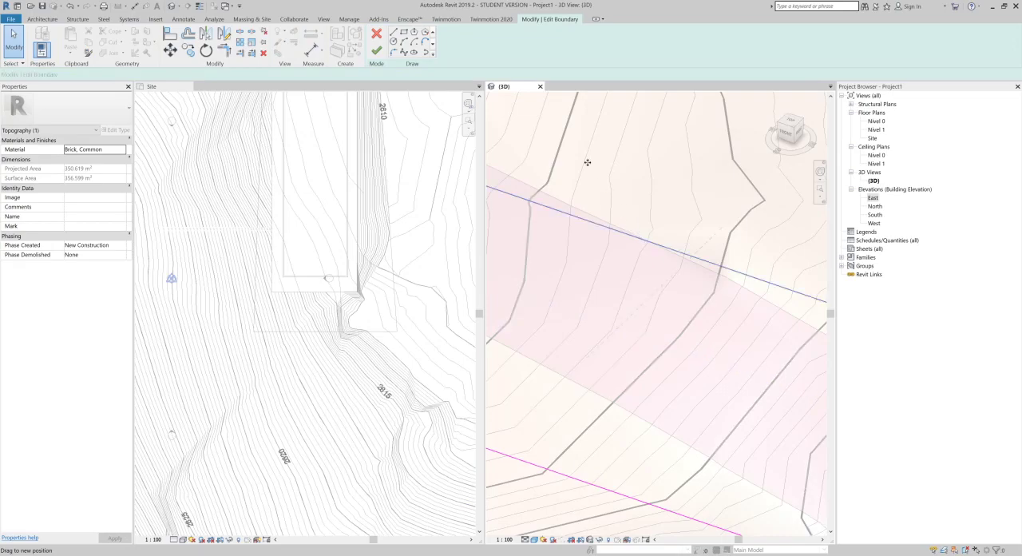
left_click(377, 50)
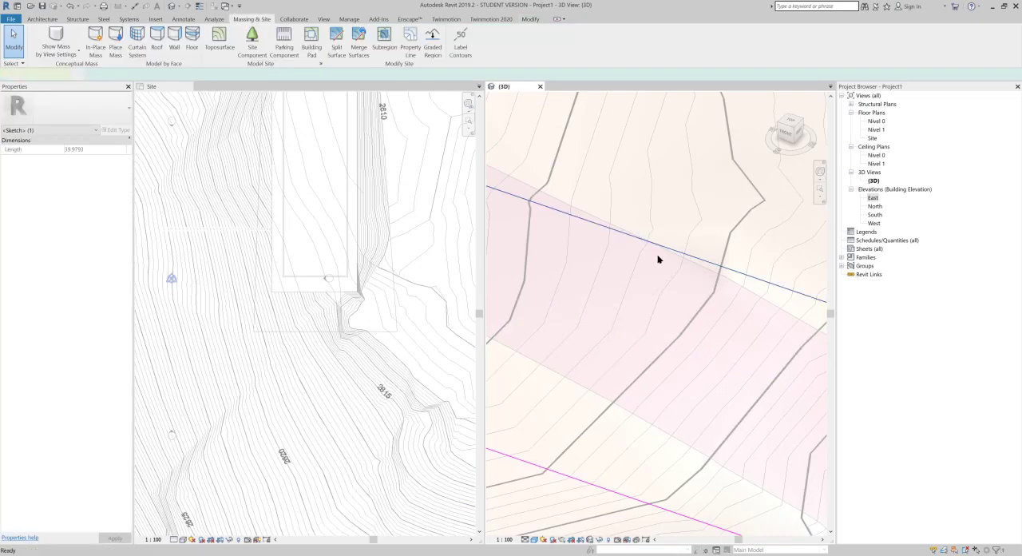
Step: Edit the main toposurface and set the elevation of four interior points within the brick subregion to 6
left_click(586, 436)
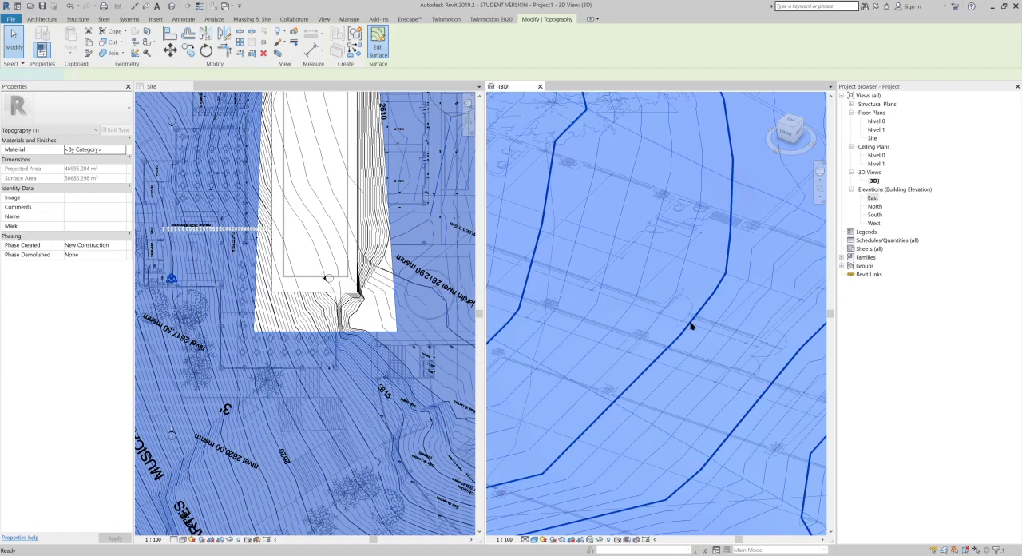
left_click(655, 363)
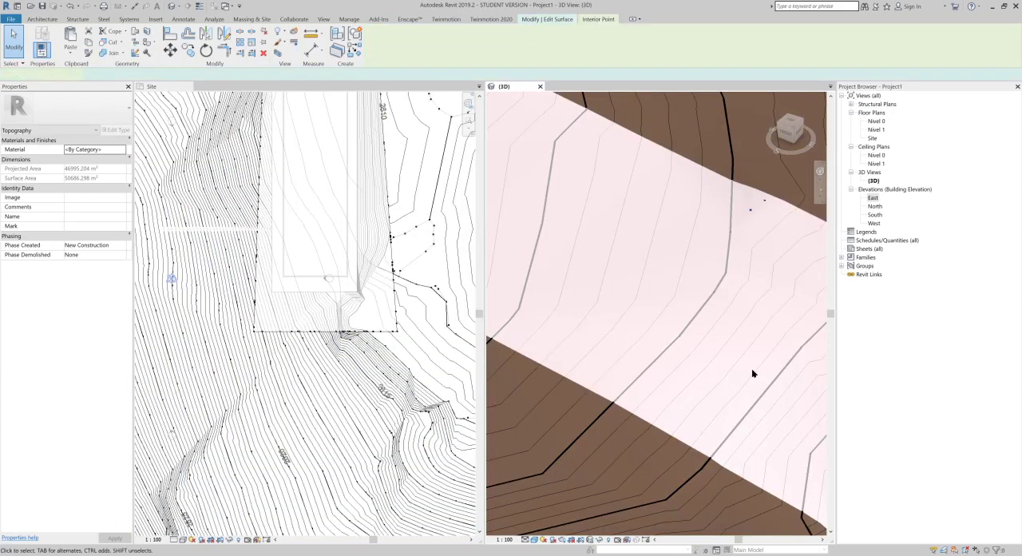
left_click_drag(727, 390, 605, 176)
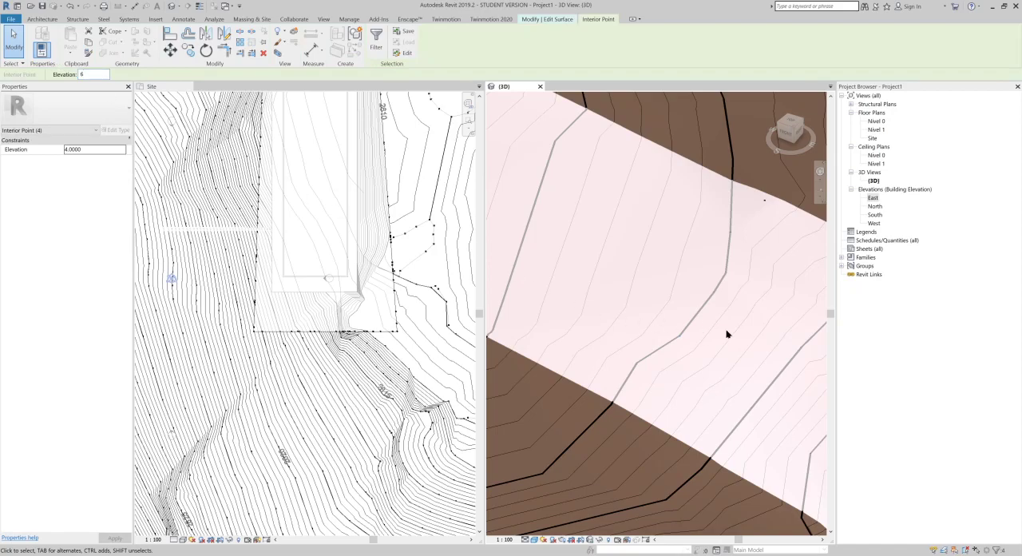
key("Return")
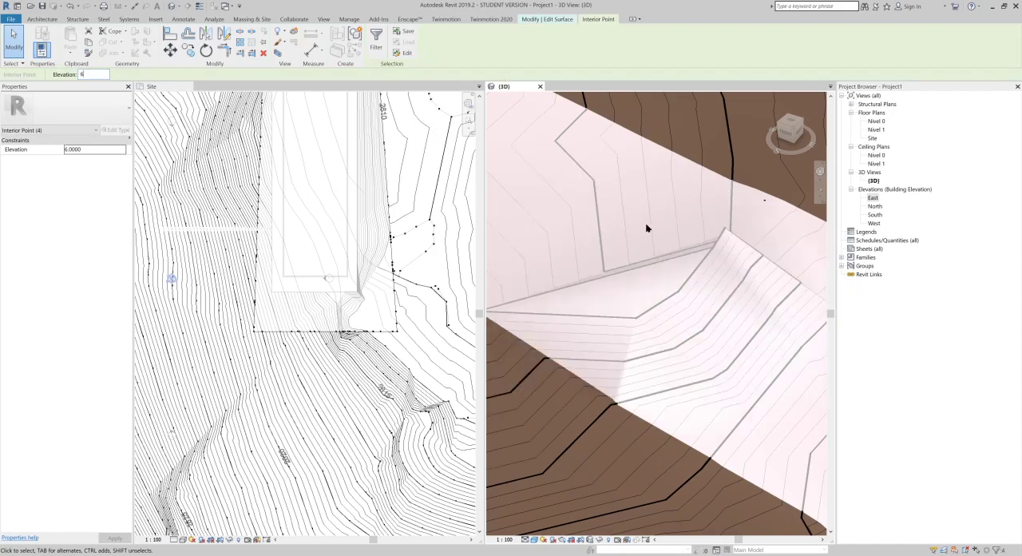
Step: Rework the interior points along the raised fold within the brick subregion, and finish the surface edit
middle_click_drag(606, 357, 600, 308, "shift")
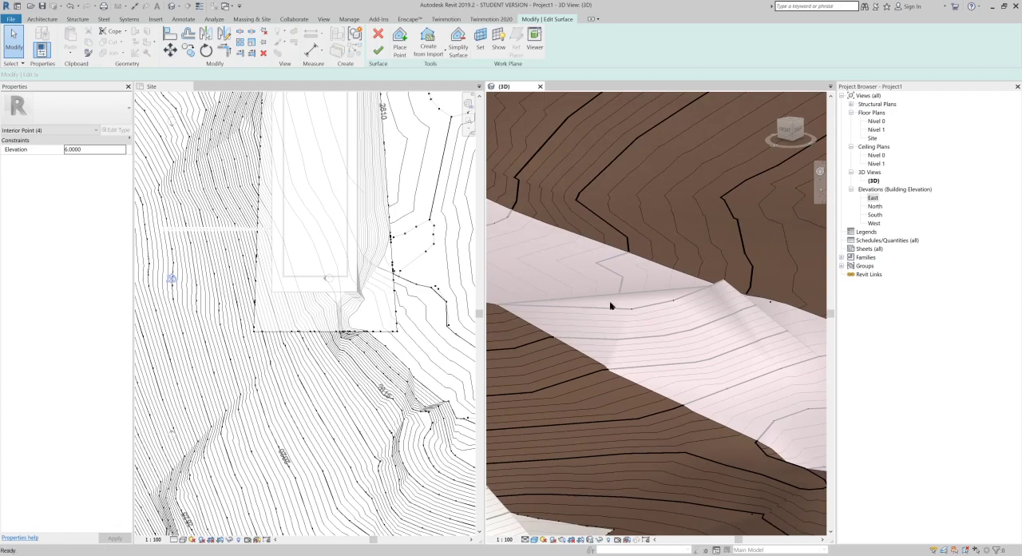
left_click(639, 342)
middle_click_drag(643, 338, 596, 358, "shift")
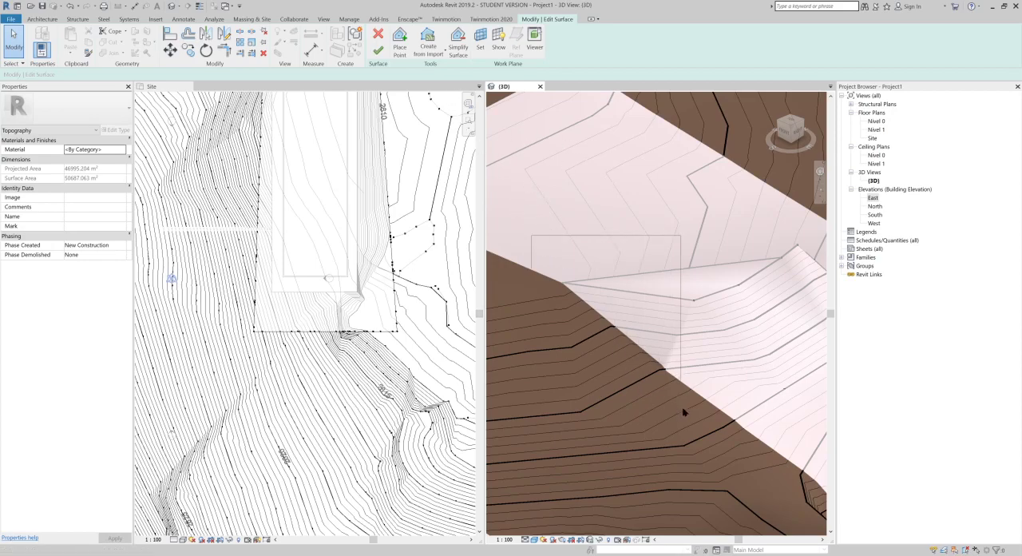
left_click_drag(682, 413, 682, 412)
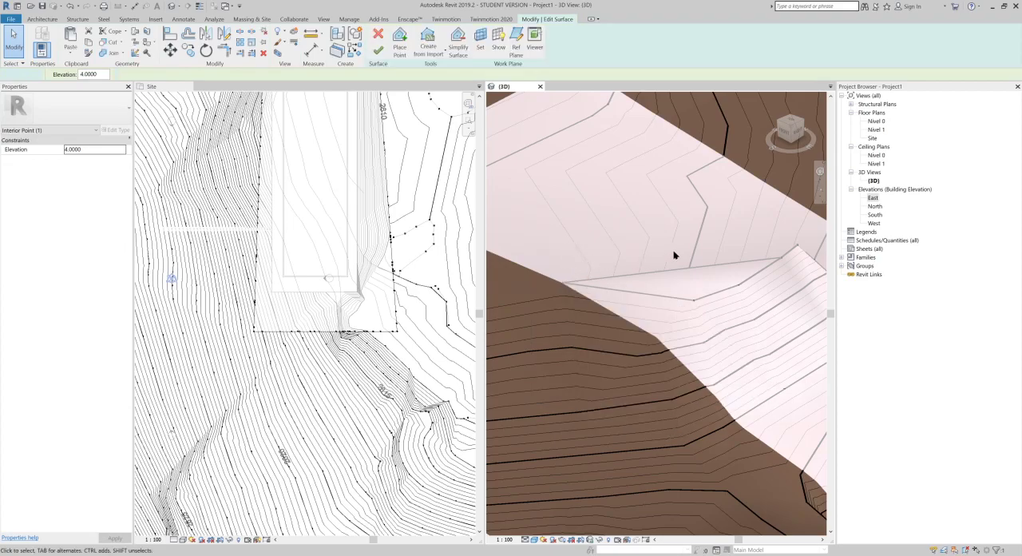
middle_click_drag(682, 298, 706, 375, "shift")
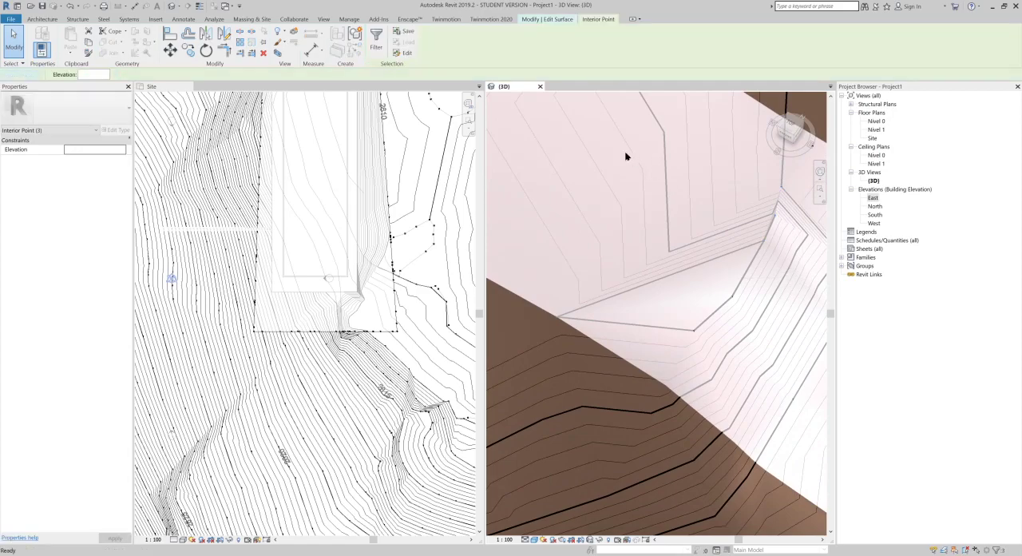
key("Escape")
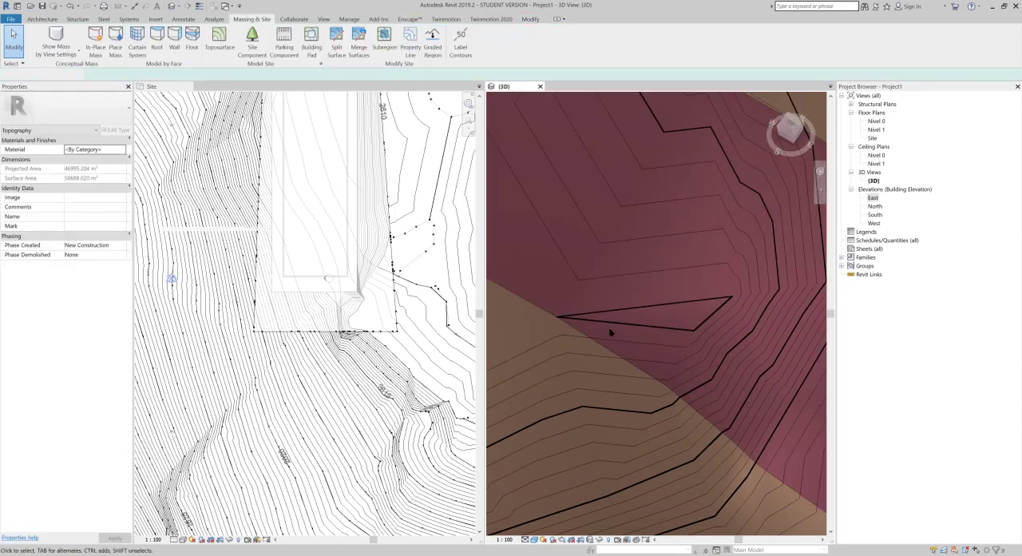
Step: Examine how the brick subregion follows the reshaped terrain beside the building pad, and review the whole site in 3D
scroll(603, 296, "down", 3)
middle_click_drag(673, 323, 659, 254, "shift")
middle_click_drag(695, 342, 694, 233, "shift")
middle_click_drag(680, 278, 673, 255, "shift")
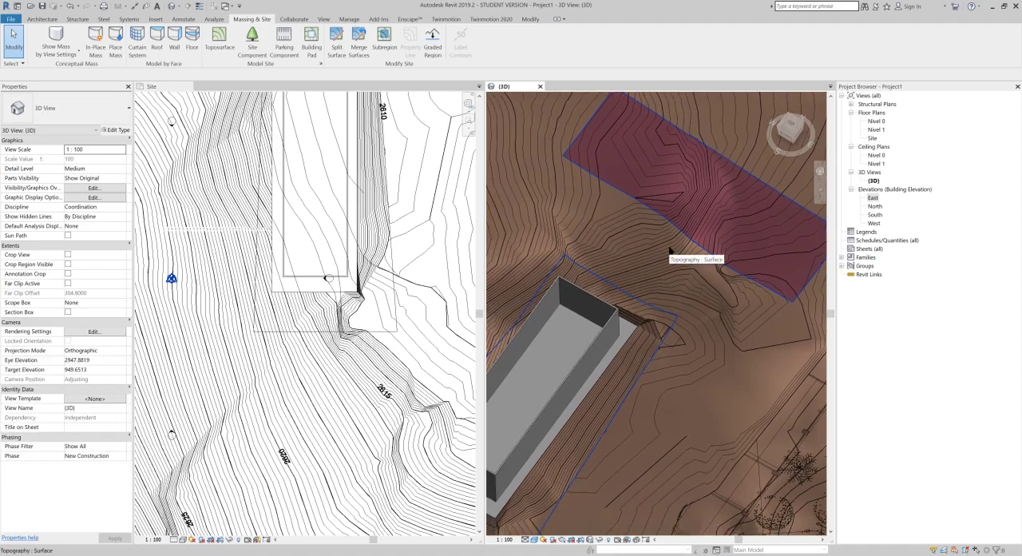
scroll(670, 251, "down", 2)
middle_click_drag(699, 306, 695, 243)
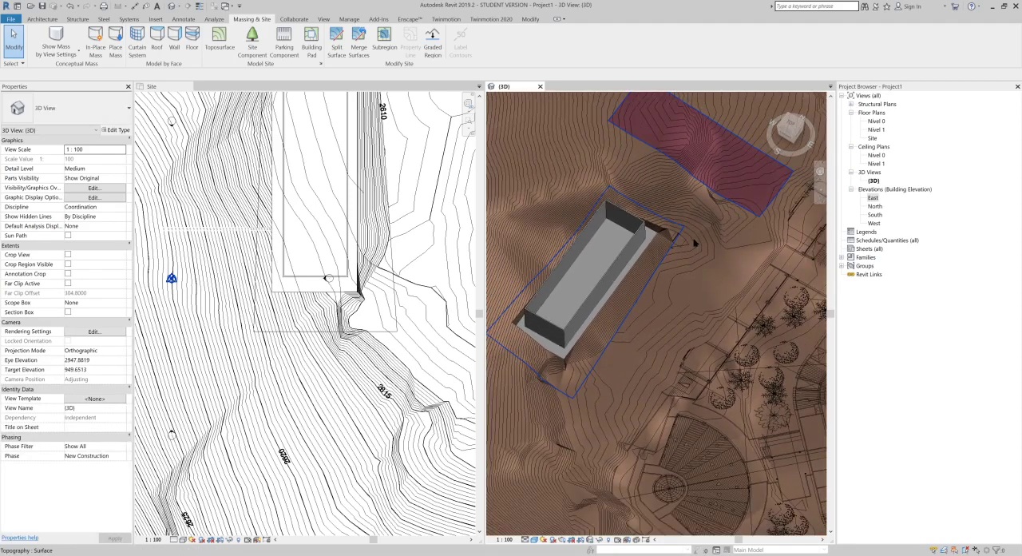
scroll(693, 241, "down", 2)
middle_click_drag(754, 286, 601, 302)
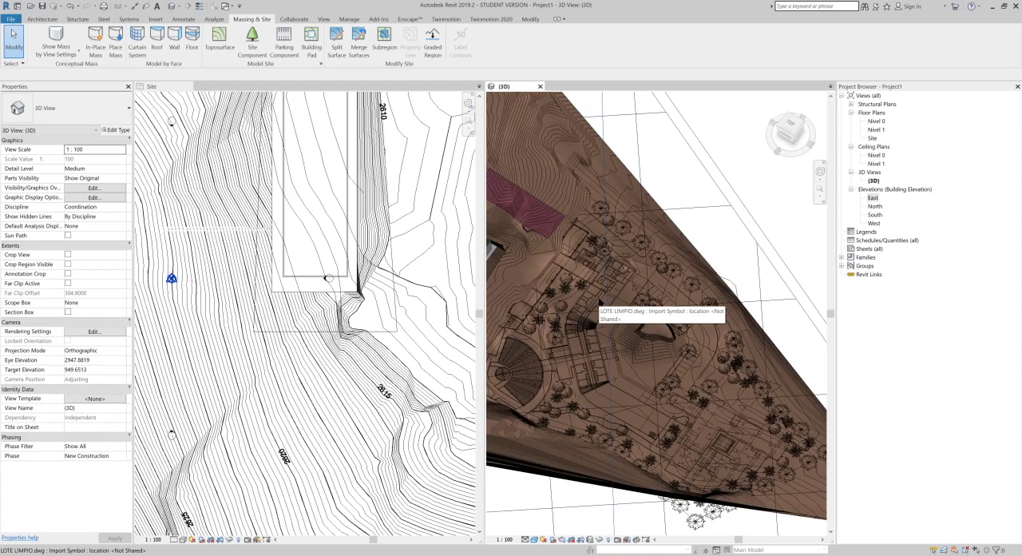
middle_click_drag(601, 303, 682, 304)
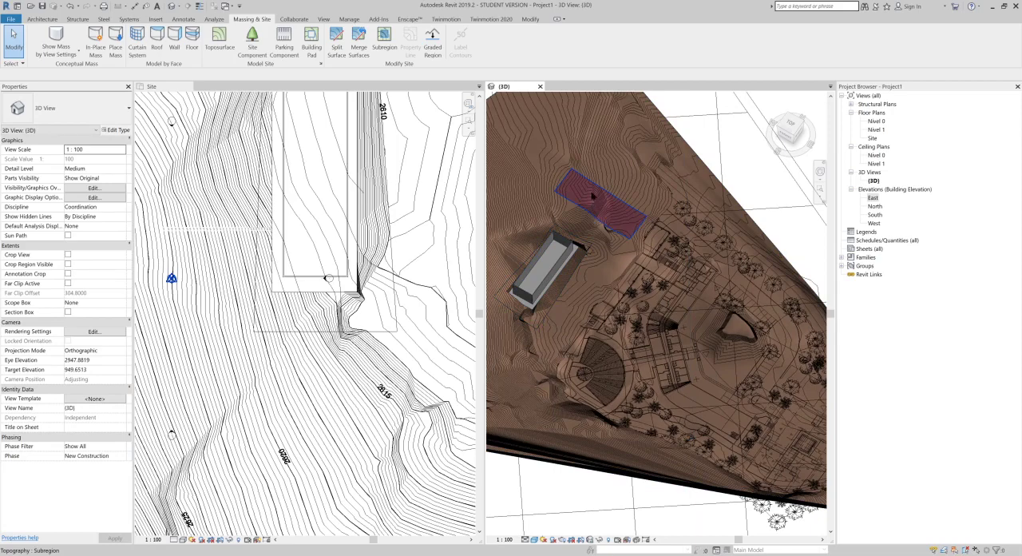
middle_click_drag(601, 208, 607, 191)
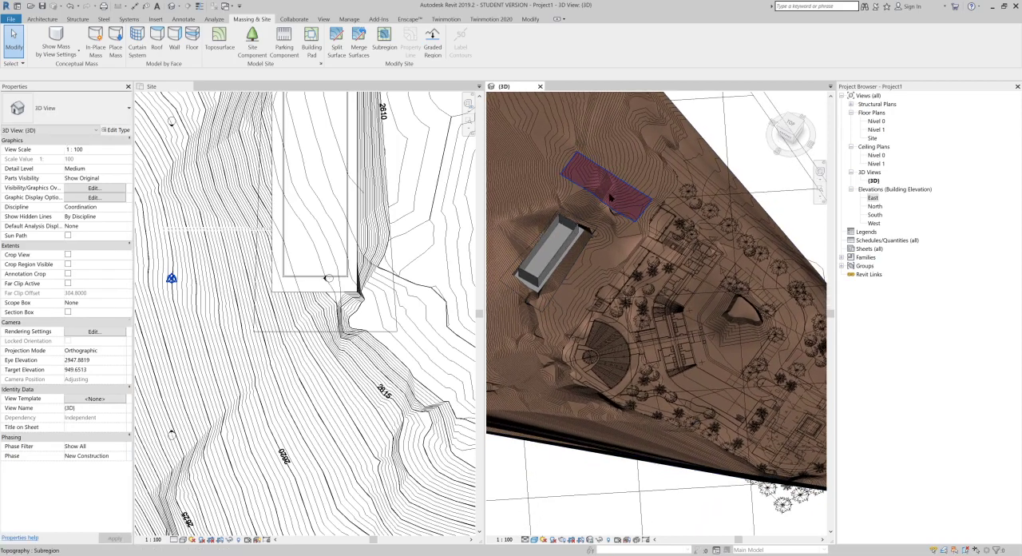
scroll(624, 224, "down", 3)
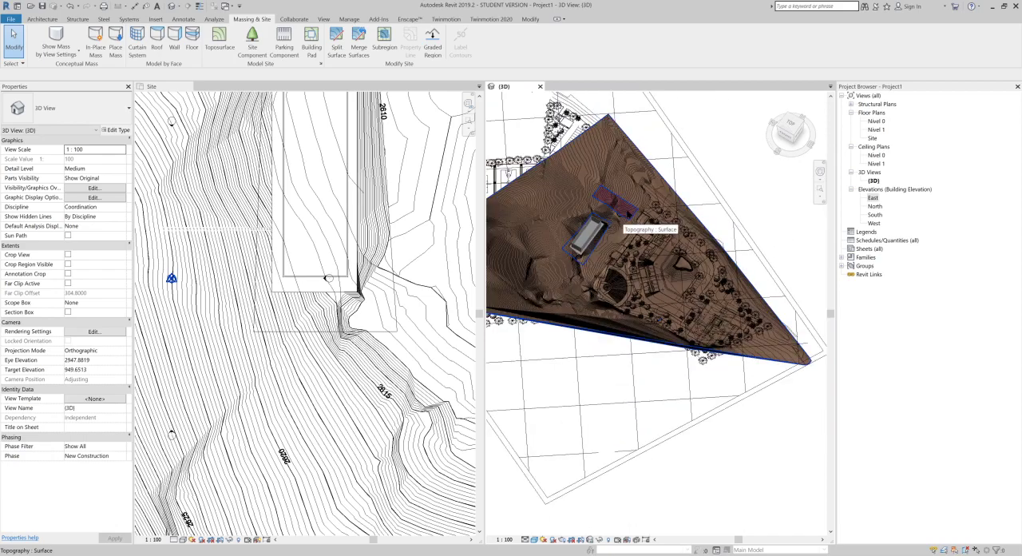
scroll(616, 177, "down", 2)
middle_click_drag(509, 190, 583, 256)
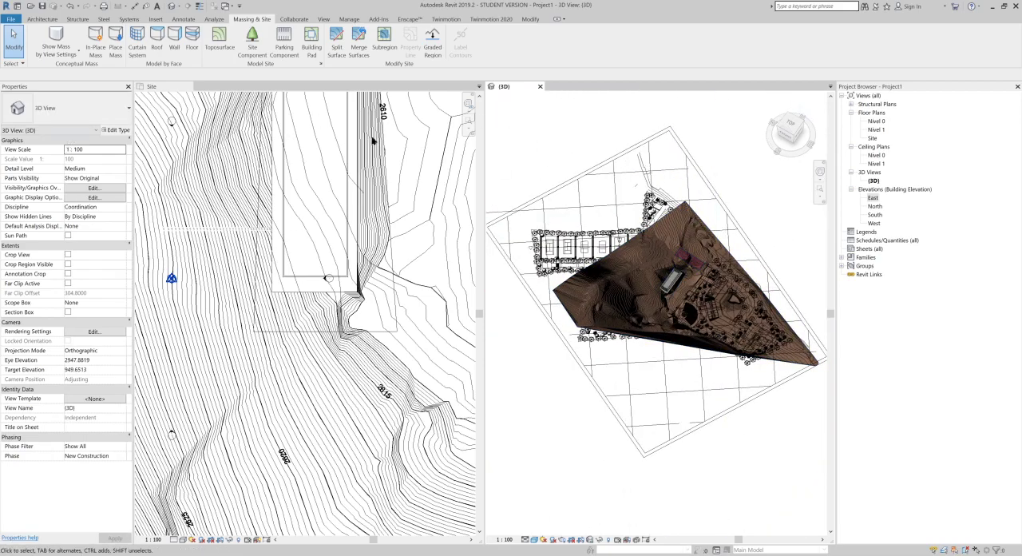
Step: Close the Site plan view and enable the section box for the 3D view
left_click(189, 86)
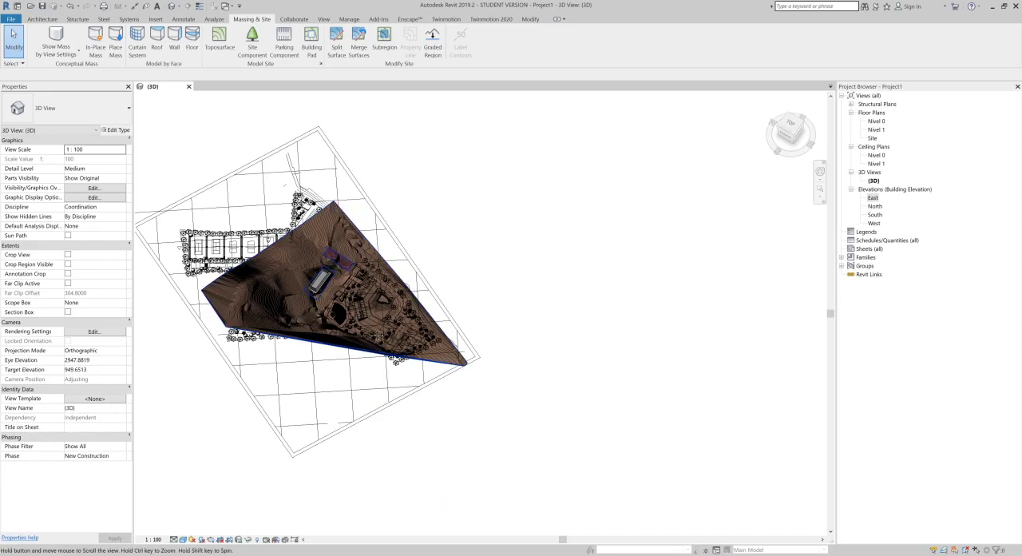
middle_click_drag(338, 325, 430, 354)
scroll(368, 331, "up", 3)
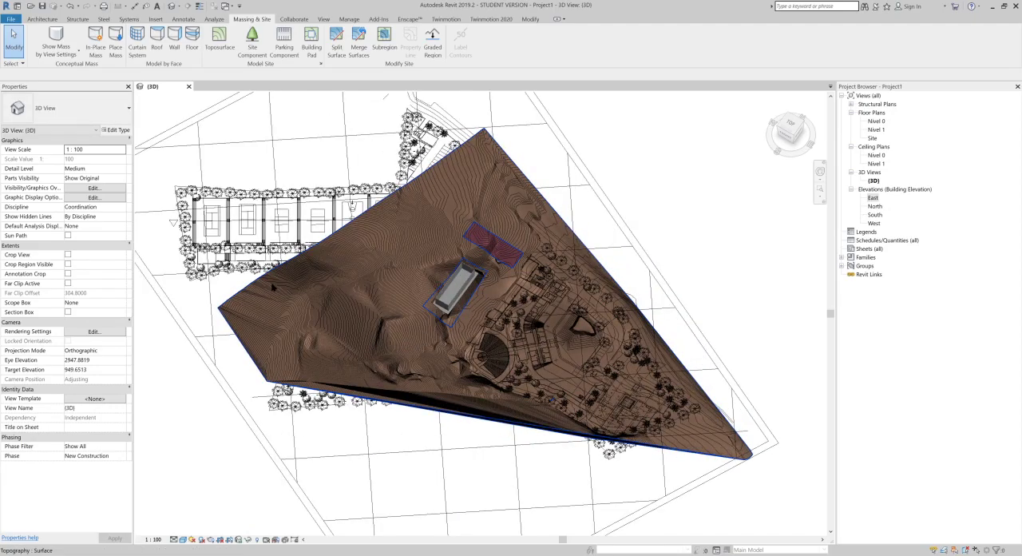
left_click(68, 312)
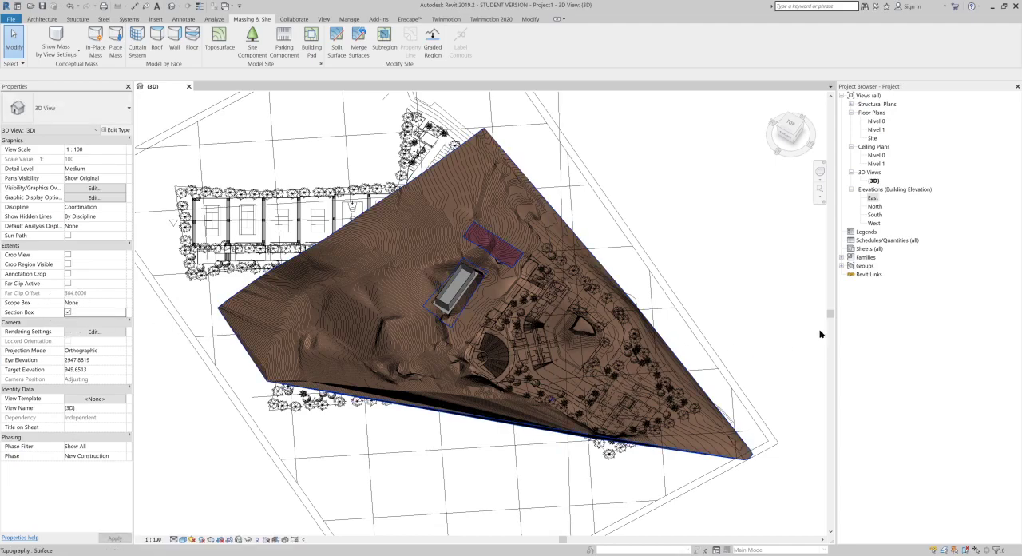
scroll(820, 334, "down", 3)
scroll(765, 314, "down", 5)
scroll(706, 310, "down", 1)
middle_click_drag(601, 342, 536, 364)
scroll(536, 363, "down", 4)
scroll(535, 364, "down", 1)
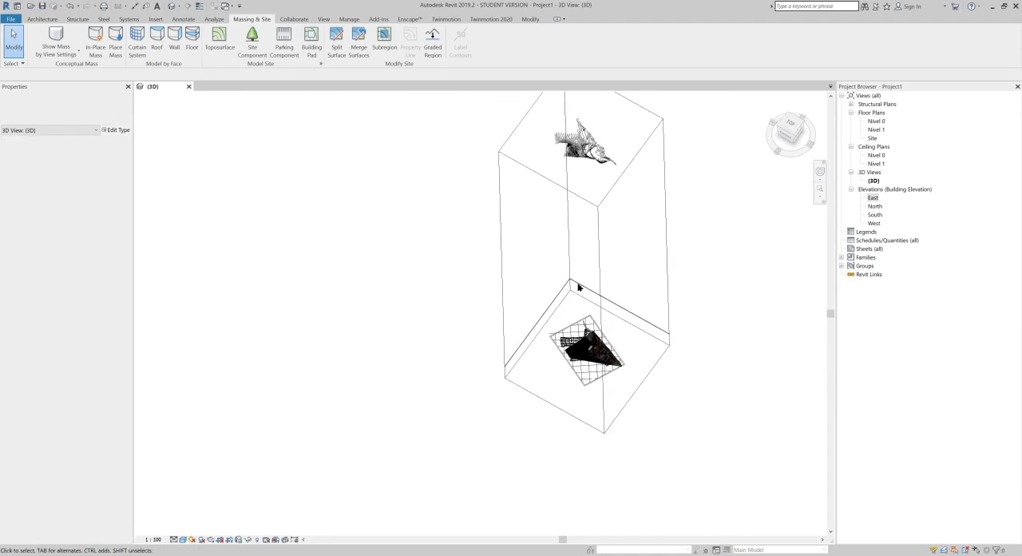
Step: Select the section box and lower its upper face toward the terrain, below the distant stray copy of the site drawing
left_click(602, 250)
middle_click_drag(614, 275, 615, 254, "shift")
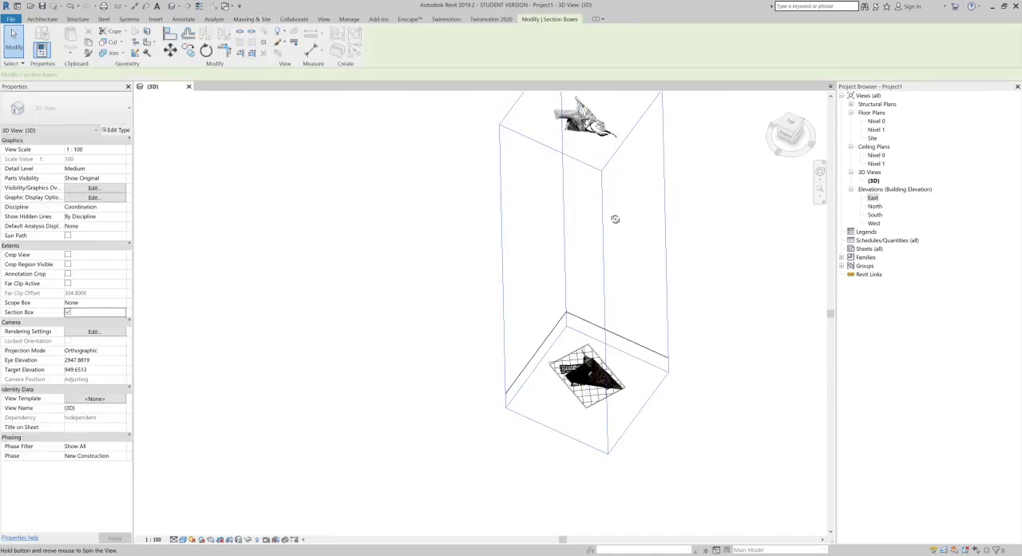
left_click_drag(582, 106, 591, 358)
scroll(598, 380, "up", 12)
scroll(680, 408, "down", 3)
middle_click_drag(615, 429, 365, 404)
left_click_drag(441, 366, 474, 349)
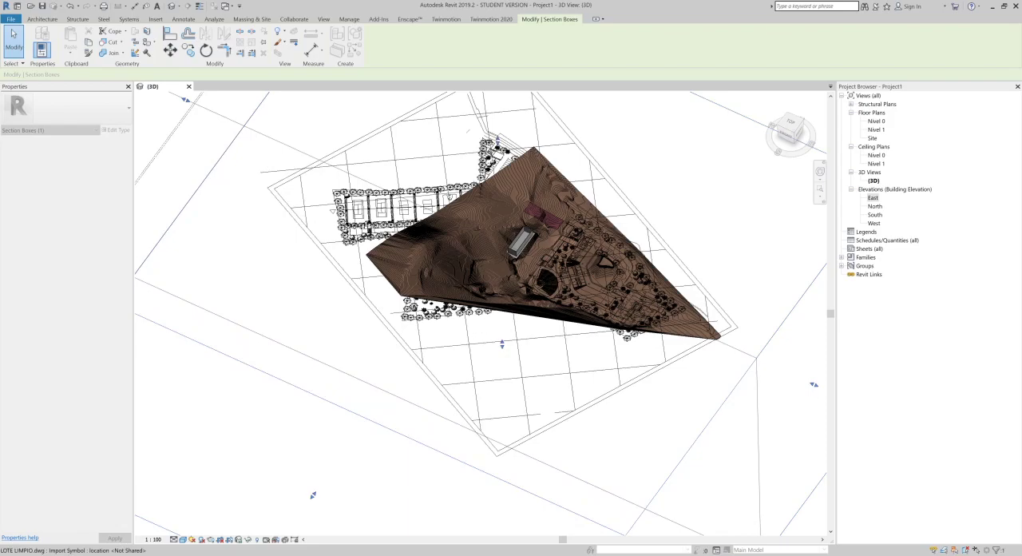
Step: Pull one side of the section box inward to cut the terrain's corner just beyond the brick subregion
middle_click_drag(360, 303, 629, 502, "shift")
middle_click_drag(716, 279, 266, 507)
middle_click_drag(627, 257, 700, 297, "shift")
scroll(698, 296, "down", 4)
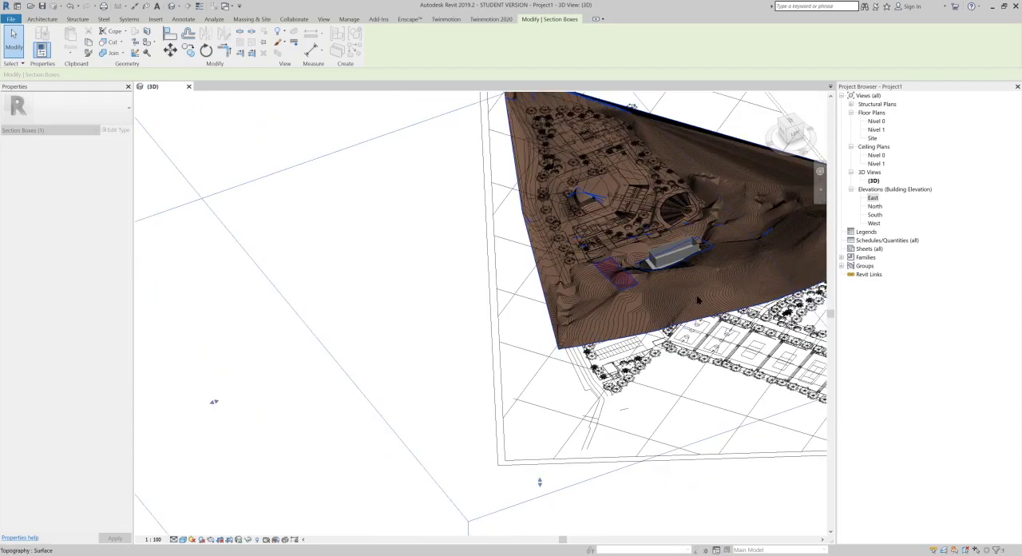
middle_click_drag(549, 330, 399, 358)
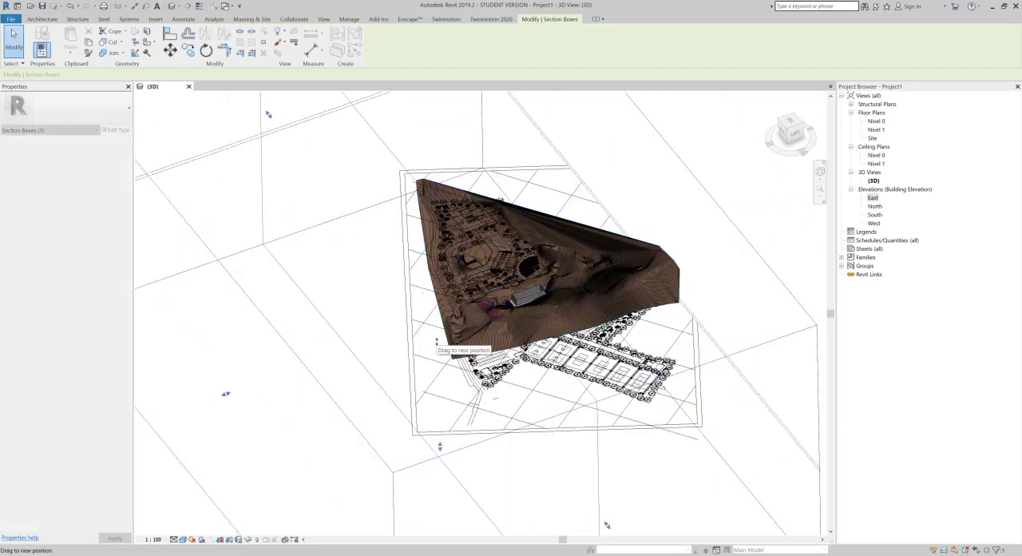
left_click_drag(226, 394, 430, 324)
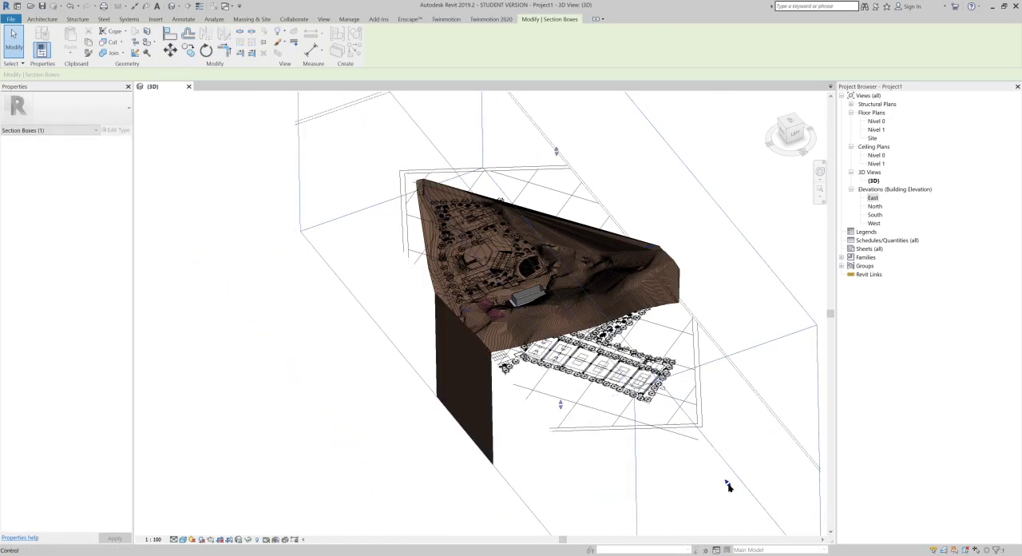
Step: Pull the section box side beyond the terrain's pointed end inward to cut through the landscaped plaza area
left_click_drag(727, 480, 557, 318)
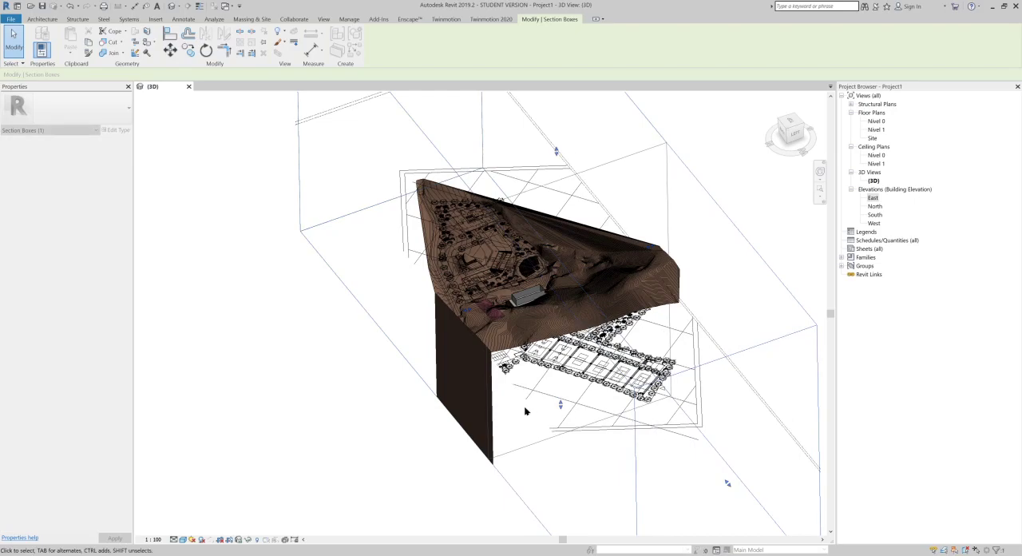
middle_click_drag(529, 387, 604, 381, "shift")
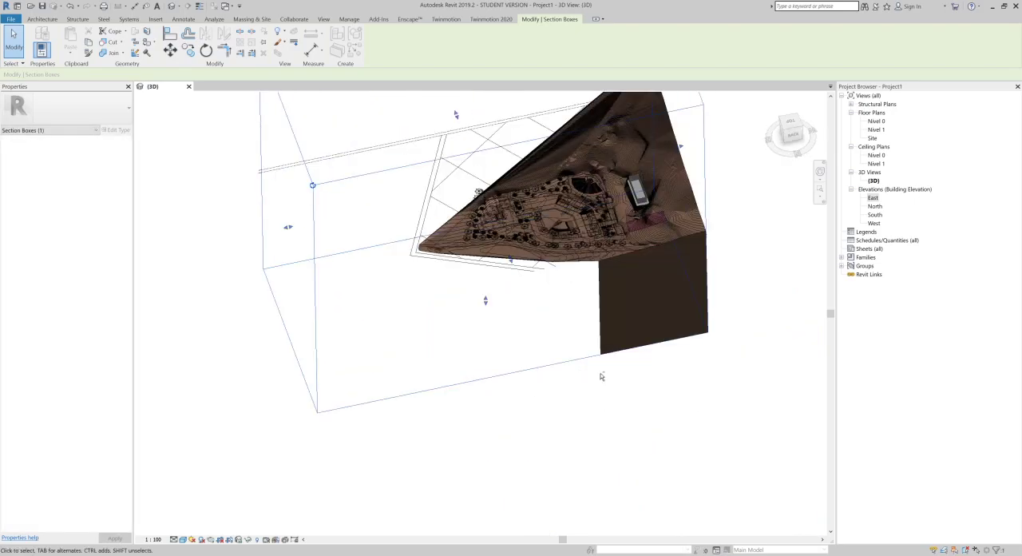
left_click_drag(290, 230, 598, 201)
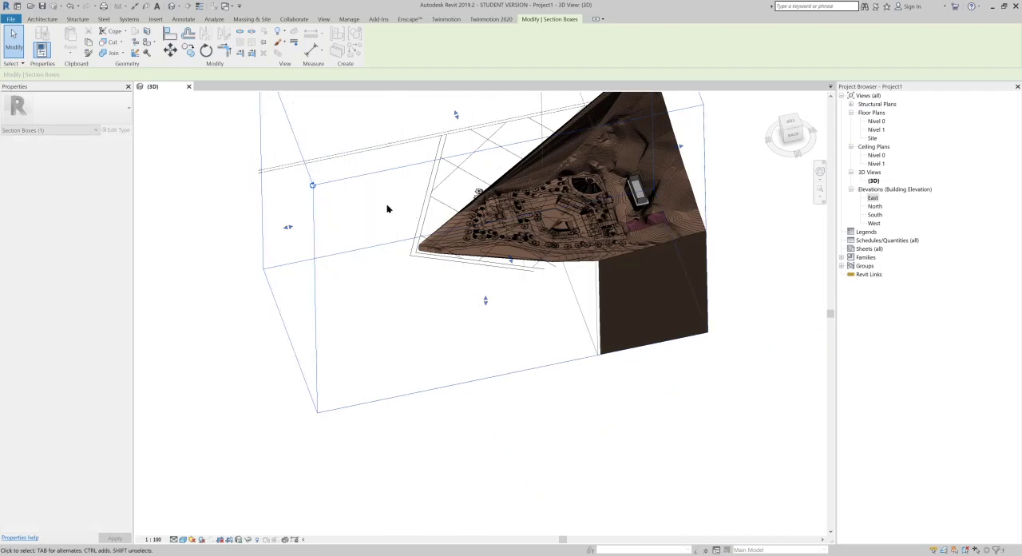
middle_click_drag(488, 240, 603, 240, "shift")
left_click_drag(537, 203, 587, 179)
middle_click_drag(598, 308, 538, 399)
middle_click_drag(552, 317, 611, 316, "shift")
scroll(613, 313, "up", 4)
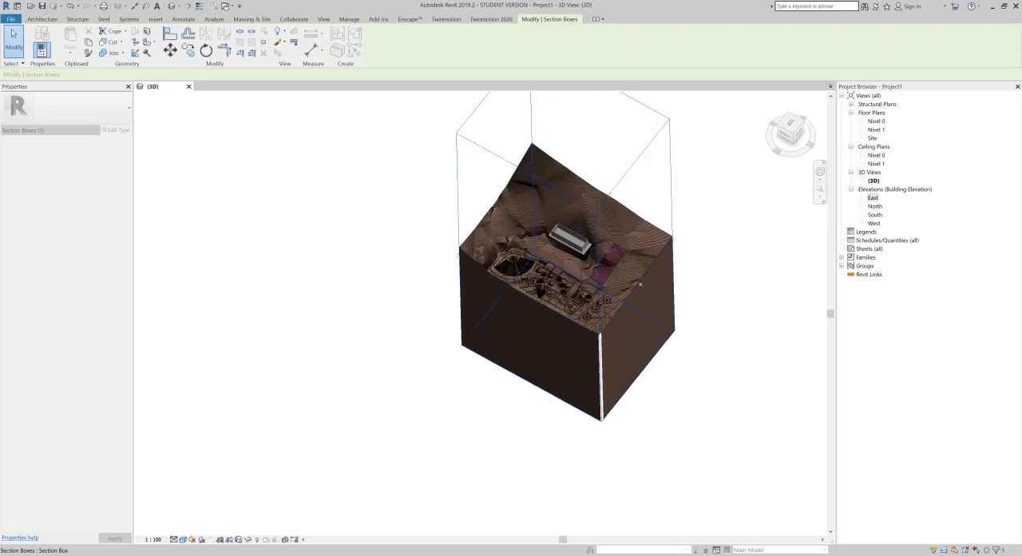
Step: Tighten the remaining sides of the section box so the terrain forms a rectangular block around the building pad and subregion
left_click(743, 381)
middle_click_drag(603, 368, 806, 303, "shift")
middle_click_drag(461, 318, 722, 347, "shift")
middle_click_drag(338, 255, 658, 302, "shift")
scroll(620, 298, "up", 3)
scroll(719, 278, "down", 1)
scroll(658, 303, "down", 1)
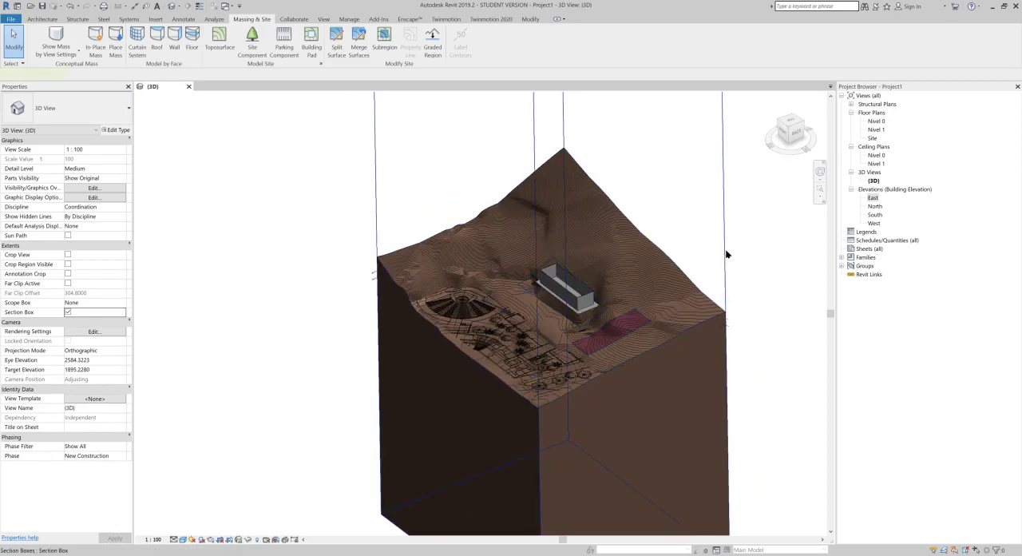
Step: Lower the section box's upper face close to the terrain and raise its lower face to make the block shallower
left_click(727, 254)
scroll(634, 220, "down", 4)
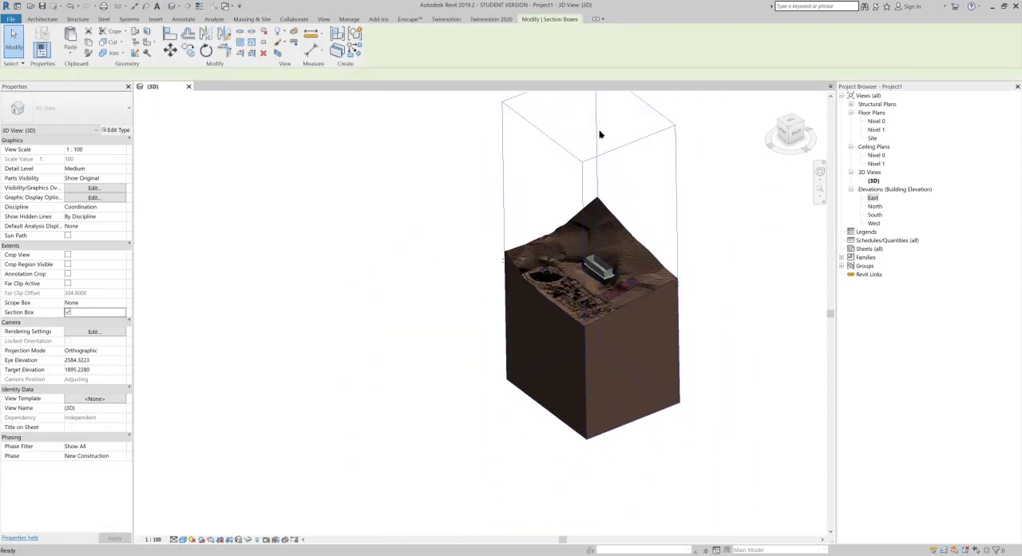
left_click_drag(590, 119, 589, 222)
scroll(586, 370, "up", 3)
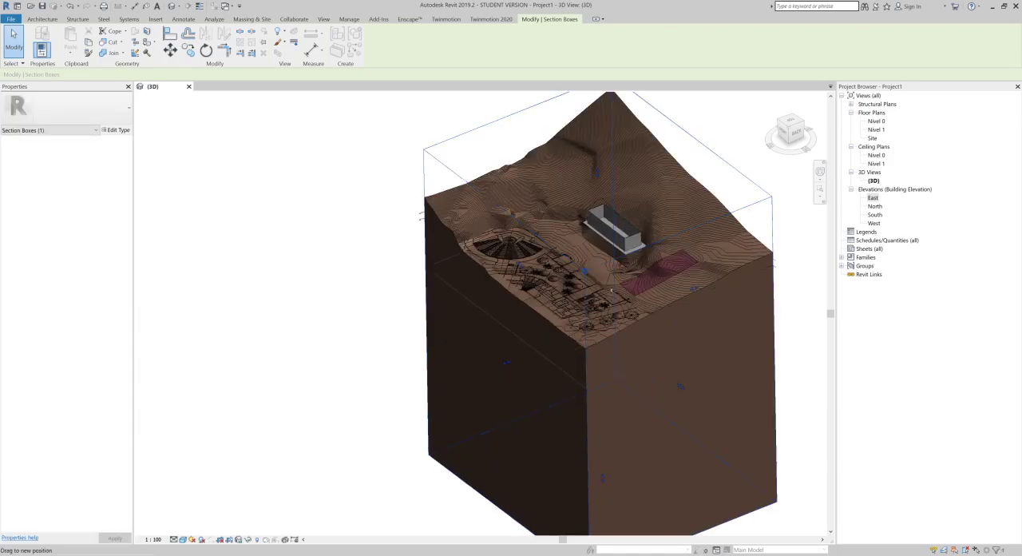
middle_click_drag(646, 225, 683, 302, "shift")
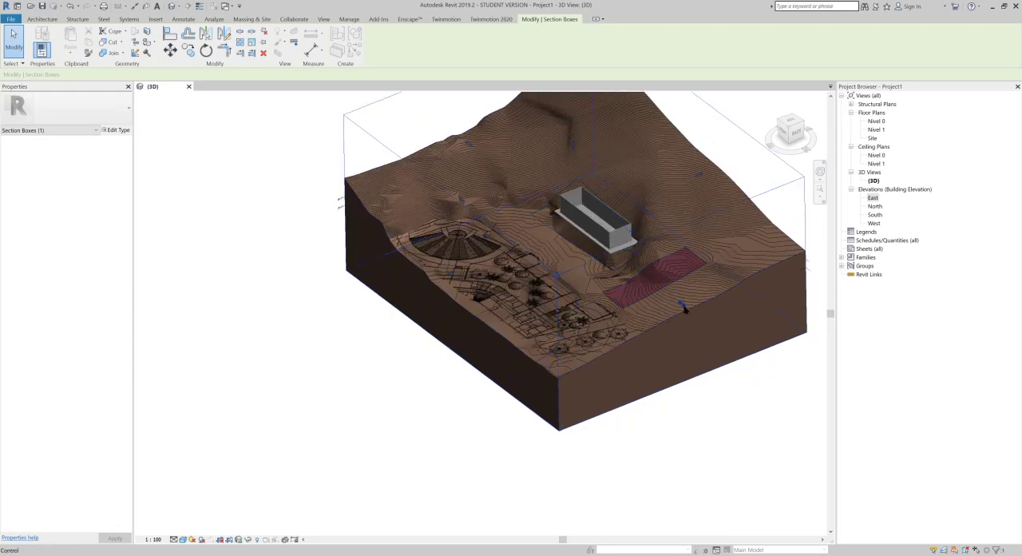
Step: Move the section box face beside the brick subregion inward to cut through the building pad, and inspect the cut
left_click_drag(605, 216, 604, 214)
scroll(695, 281, "up", 2)
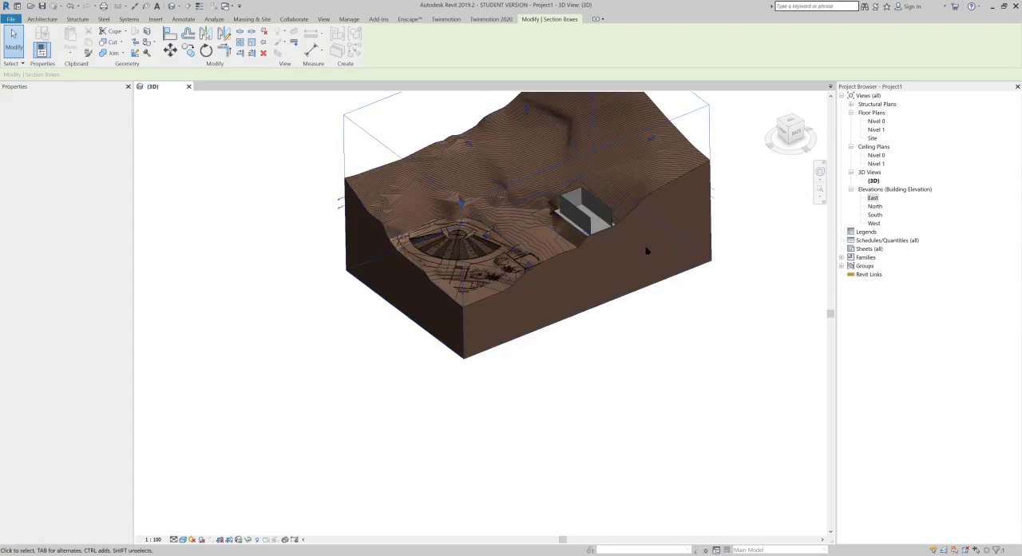
scroll(658, 251, "up", 2)
scroll(612, 229, "up", 3)
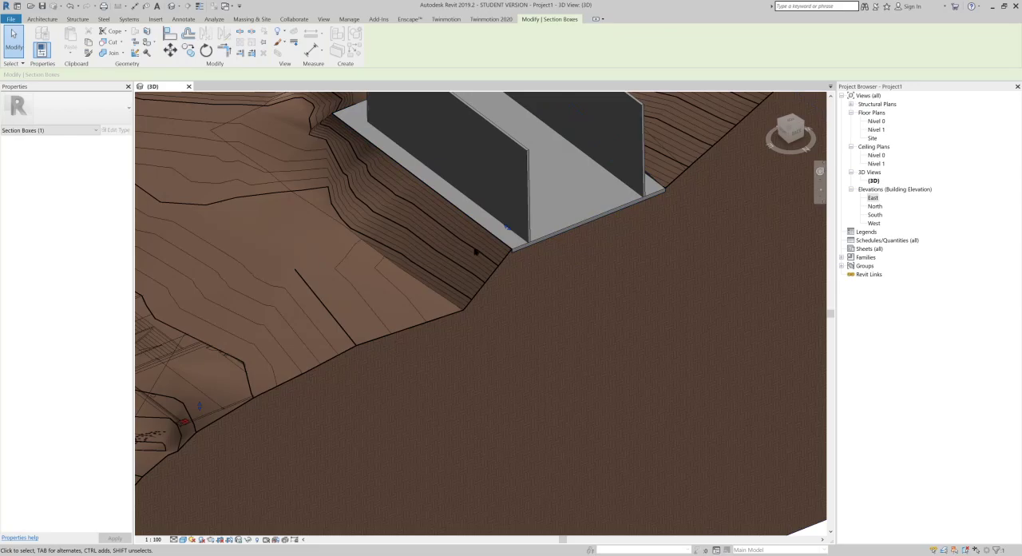
Step: Inspect the cut through the building pad, and raise the section box's upper face to include more of the upper hillside
scroll(475, 256, "up", 3)
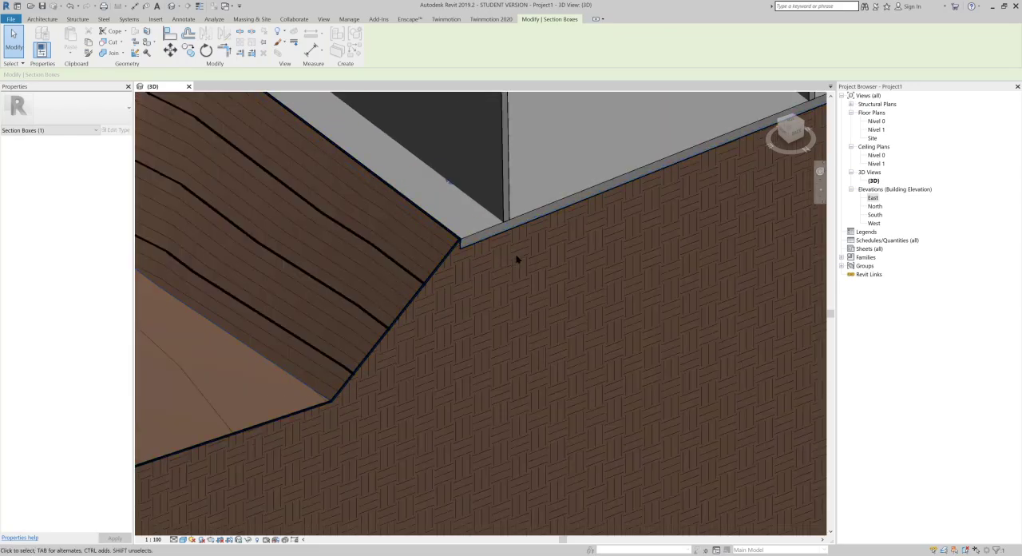
scroll(514, 258, "down", 6)
scroll(516, 390, "down", 5)
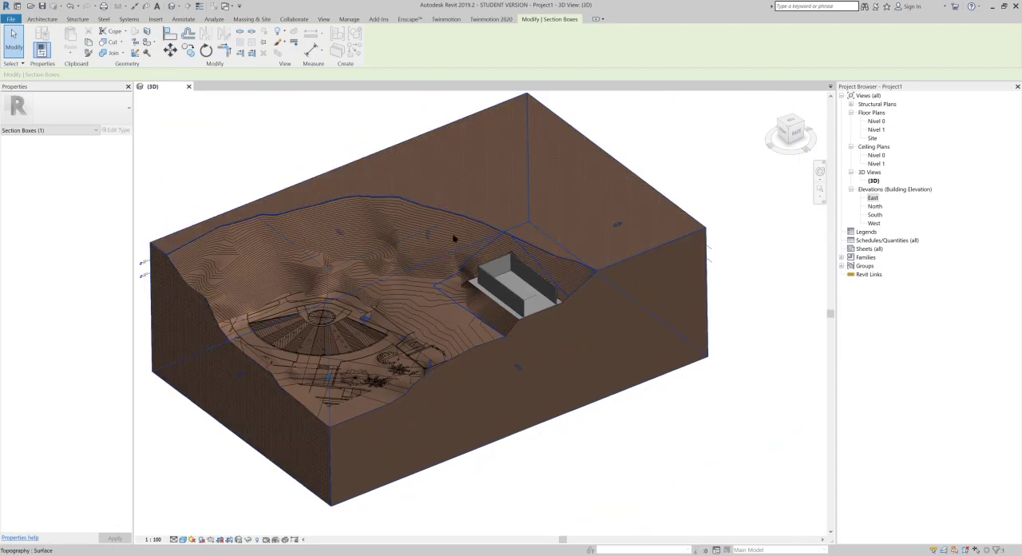
scroll(641, 304, "up", 2)
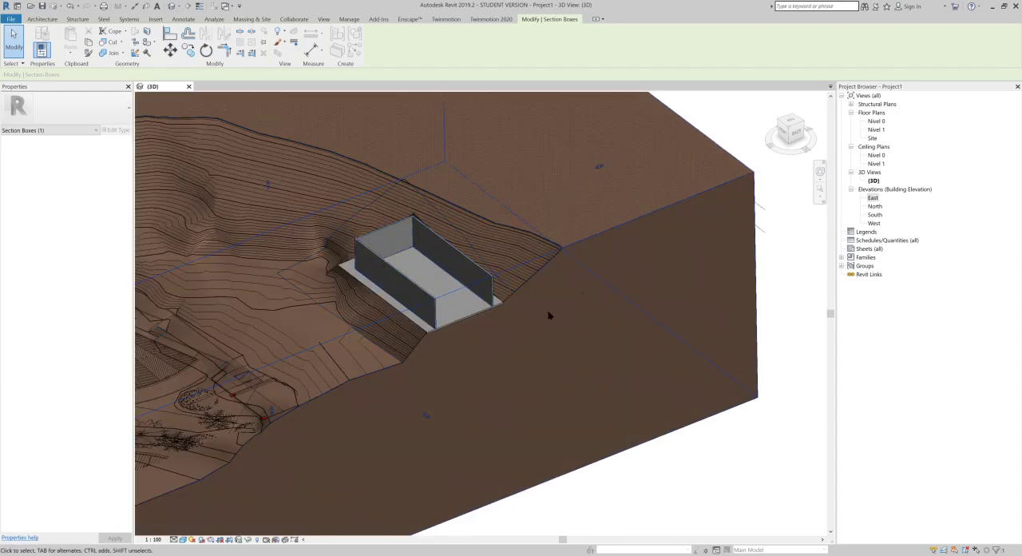
middle_click_drag(484, 274, 410, 260, "shift")
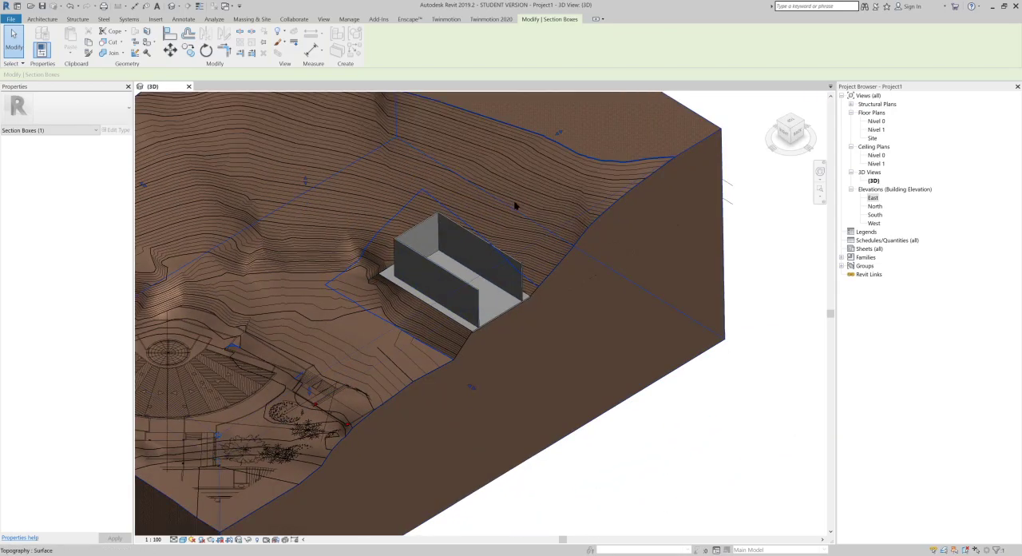
scroll(497, 217, "down", 3)
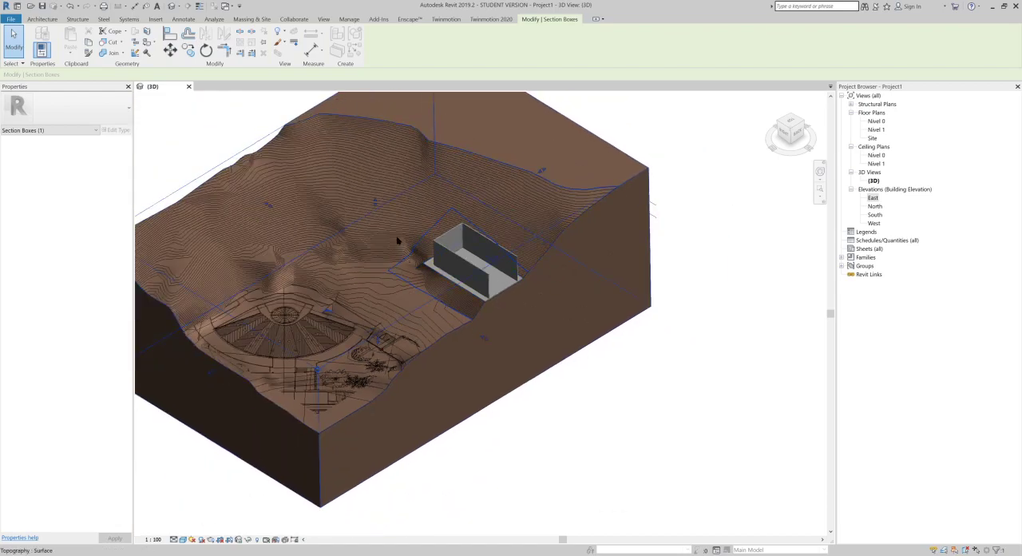
left_click_drag(376, 203, 376, 187)
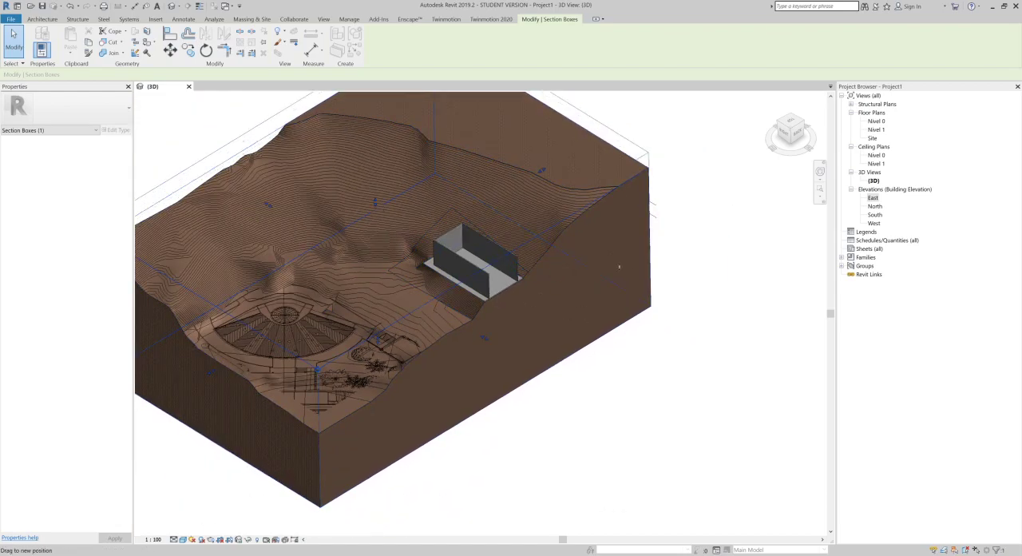
left_click(685, 290)
Step: Try turning off the section box in the 3D view
scroll(561, 340, "up", 2)
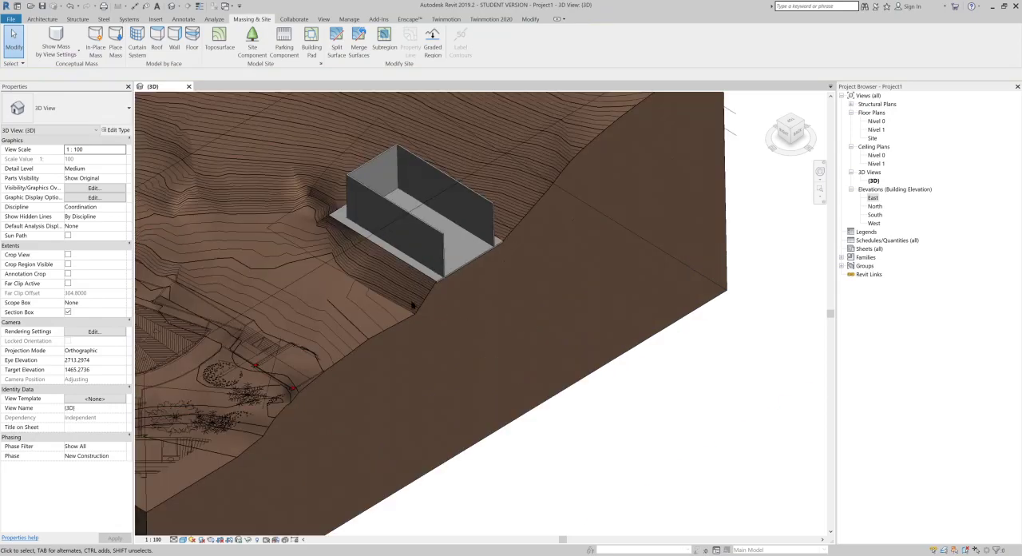
middle_click_drag(418, 316, 442, 367)
scroll(442, 366, "down", 1)
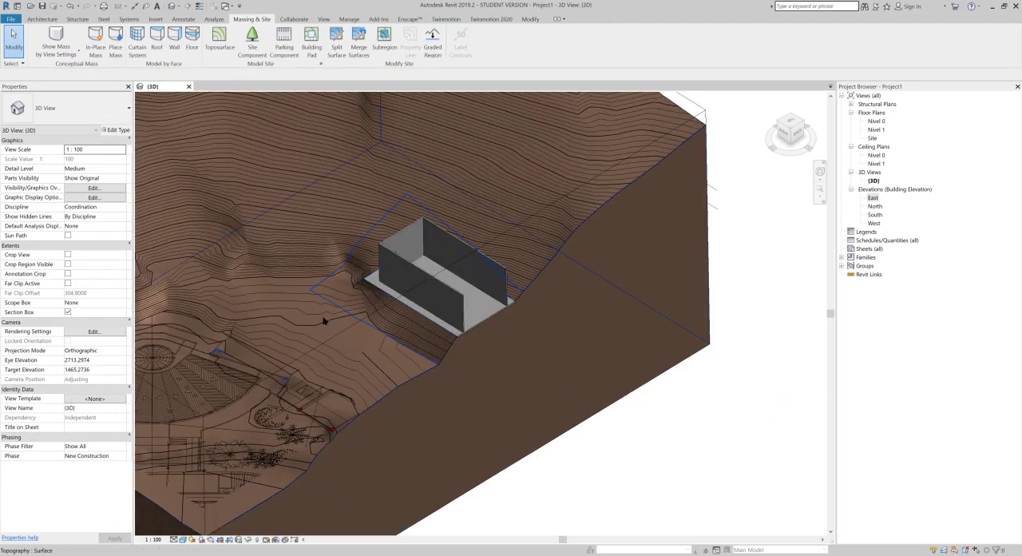
left_click(68, 312)
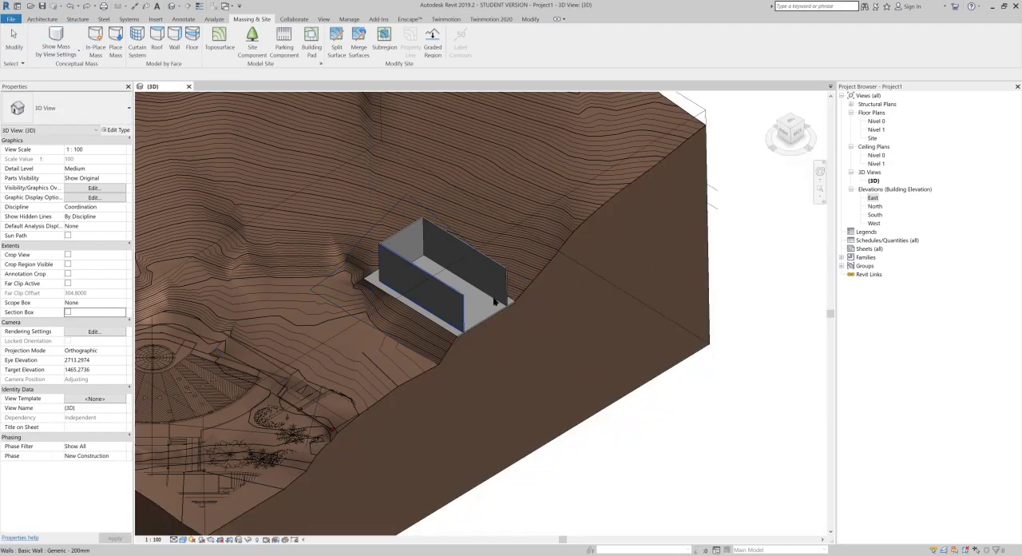
Step: Rename the sectioned 3D view as SEC1
right_click(874, 181)
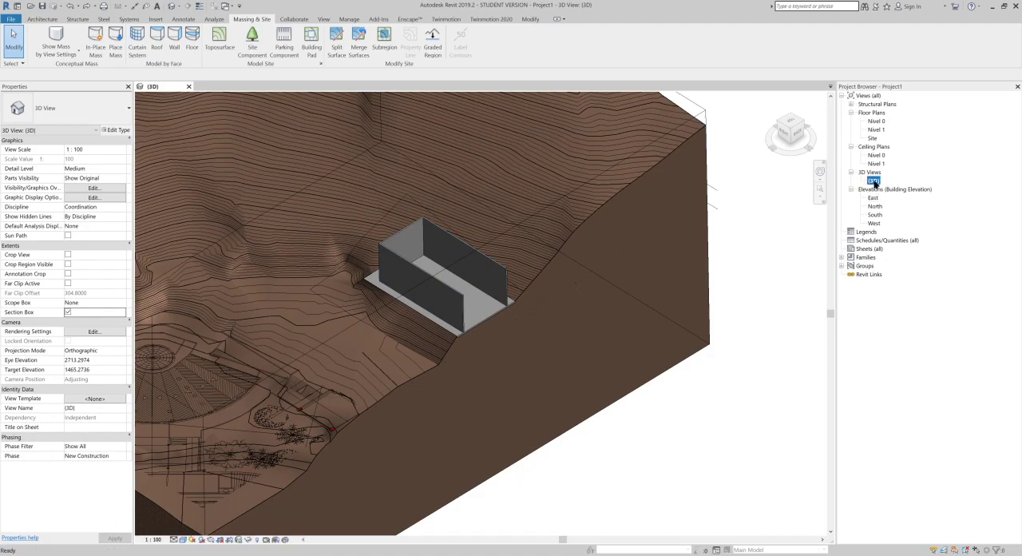
left_click(898, 303)
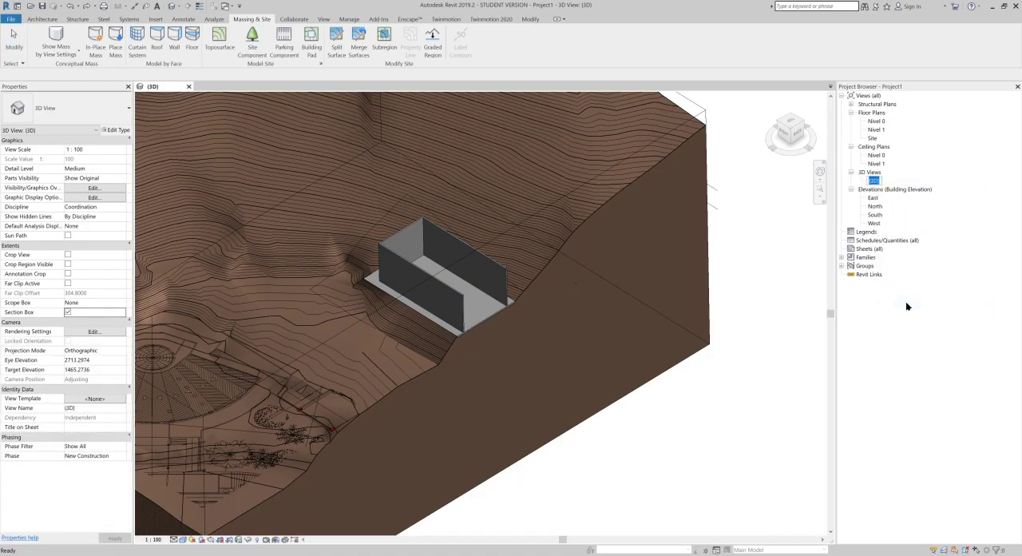
type("SEC1")
key("Return")
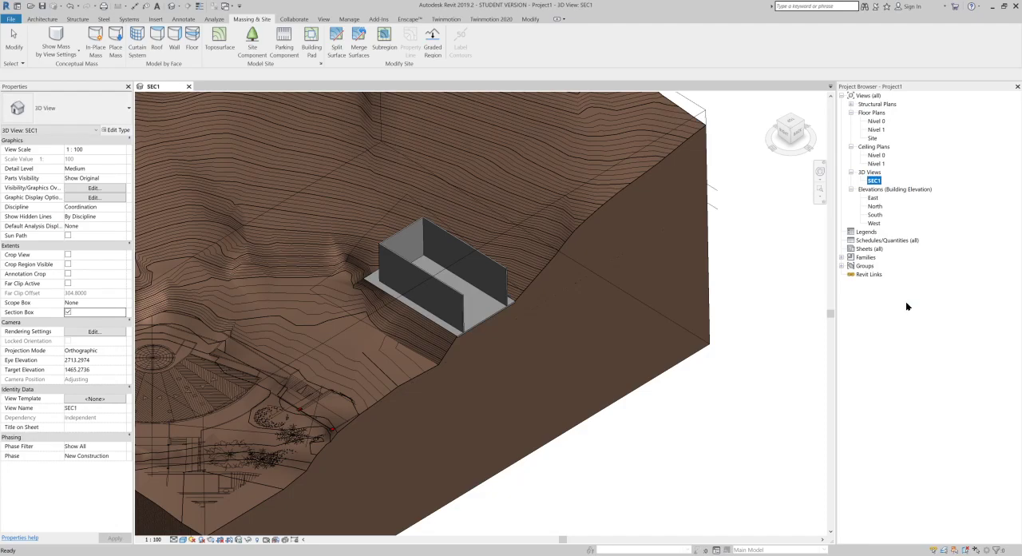
left_click(761, 377)
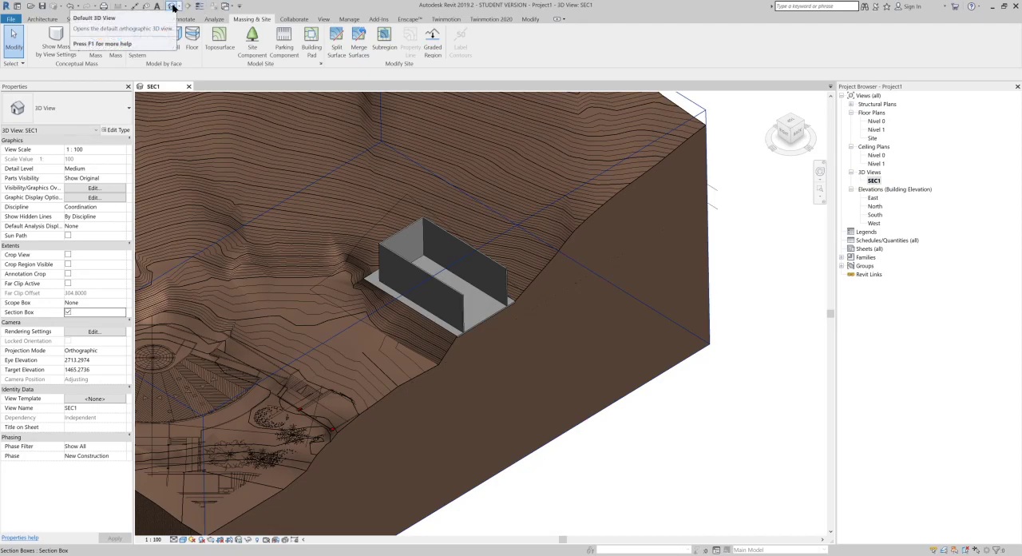
Step: Create a new default 3D view and frame the complete unsectioned terrain with the imported site drawing
left_click(323, 18)
left_click(291, 36)
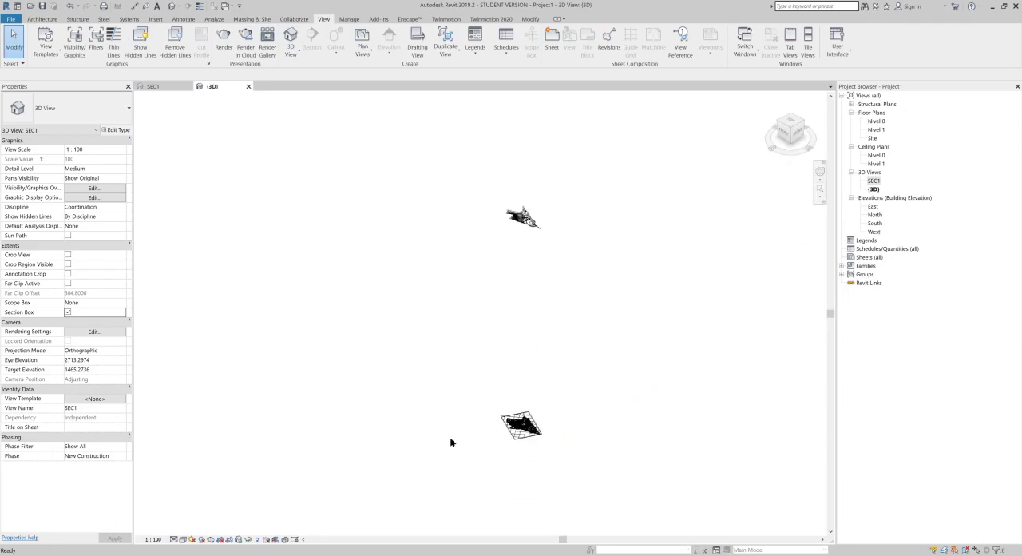
scroll(559, 394, "up", 8)
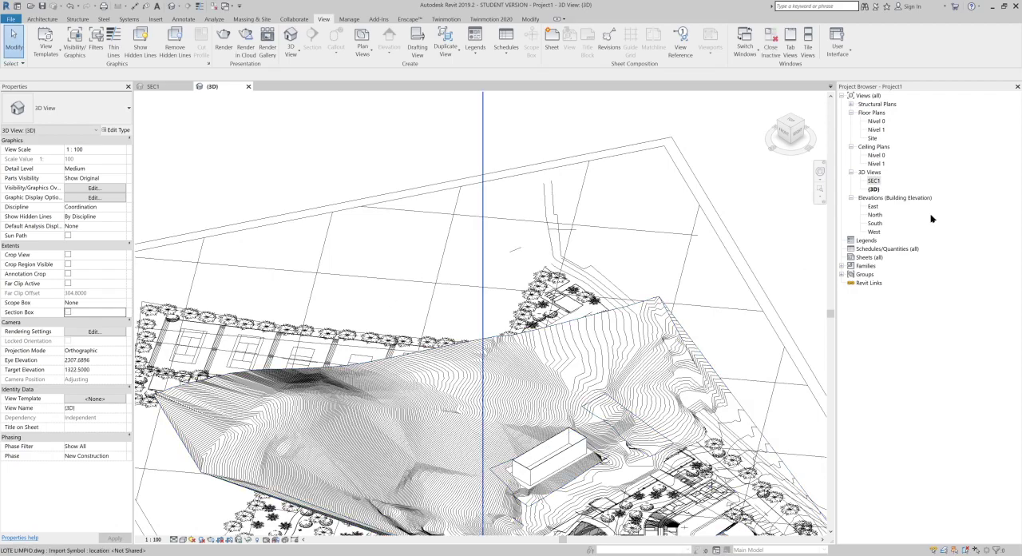
scroll(544, 200, "down", 3)
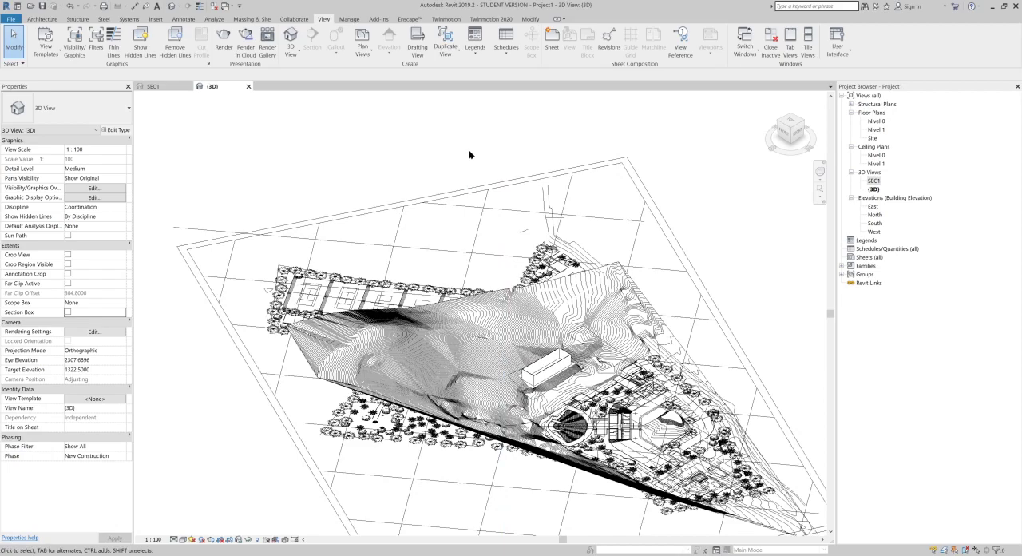
scroll(466, 153, "down", 2)
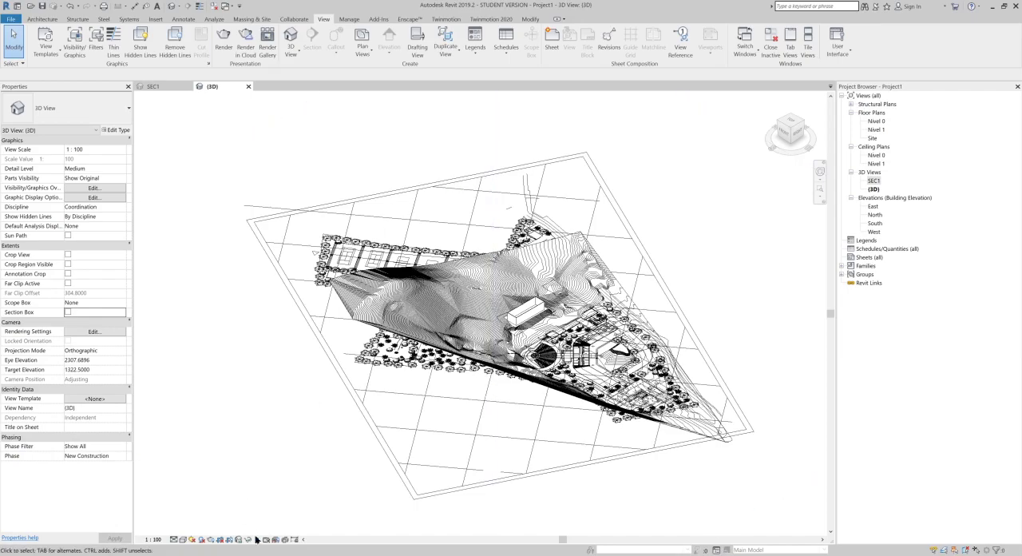
Step: Close the leftover WhatsApp image window, and turn off the section box in the SEC1 view
mouse_move(242, 553)
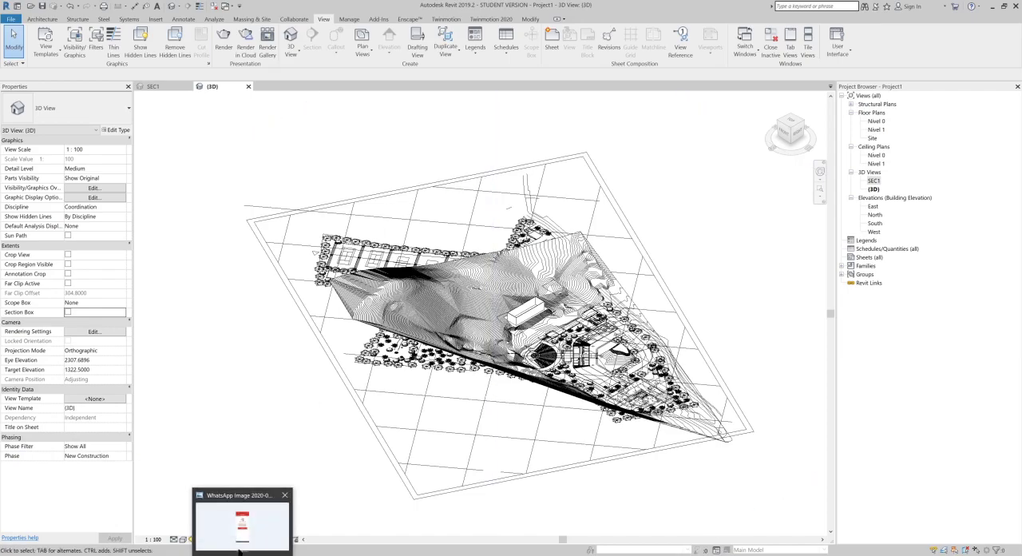
left_click(284, 496)
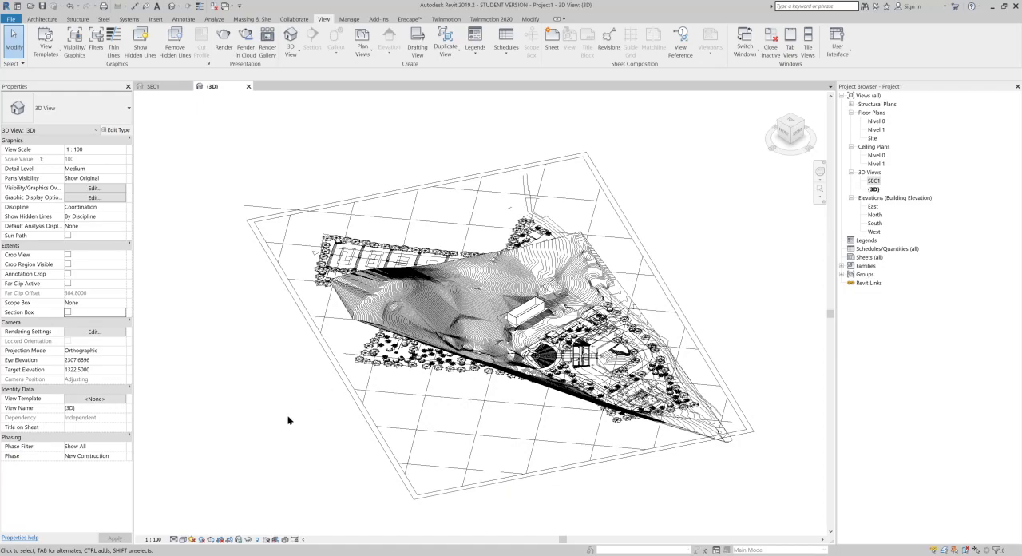
left_click(154, 86)
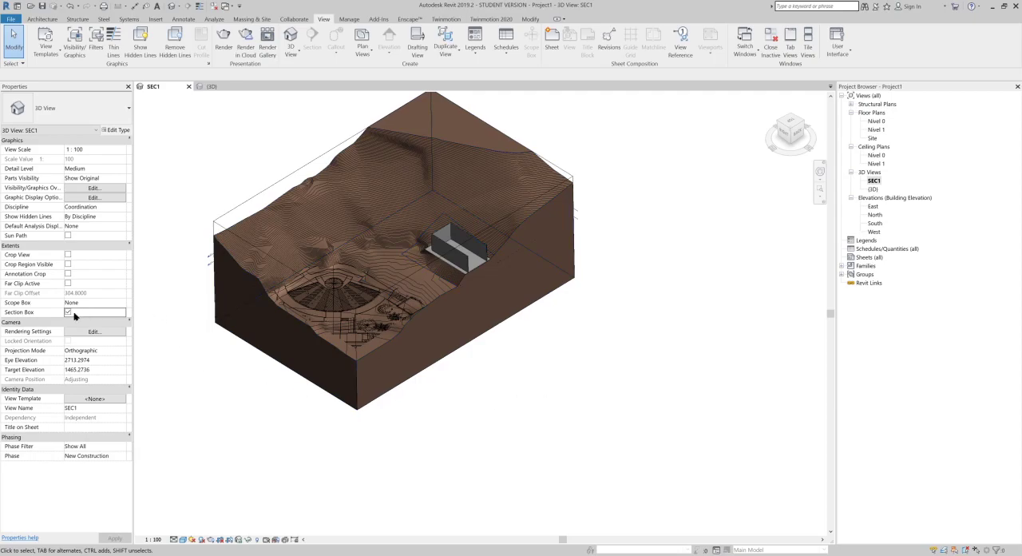
left_click(68, 312)
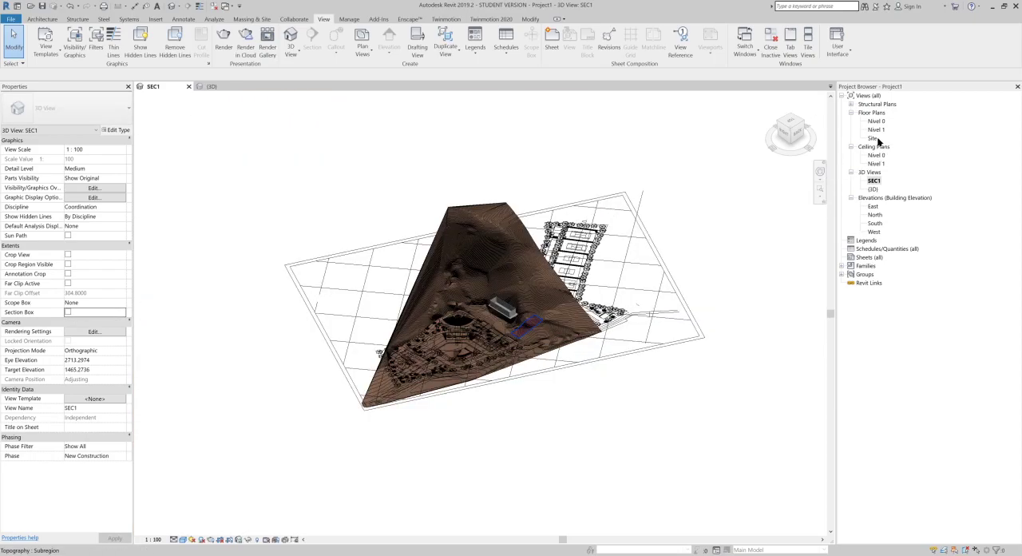
Step: Open the Site floor plan and place the image maxresdefault.jpg from the desktop beside the terrain drawing
left_click(873, 139)
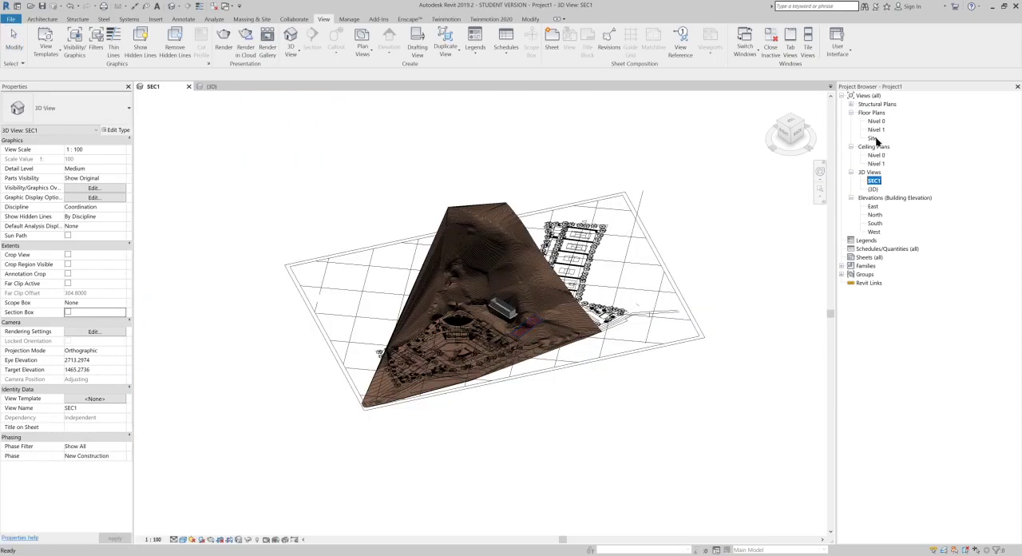
double_click(873, 138)
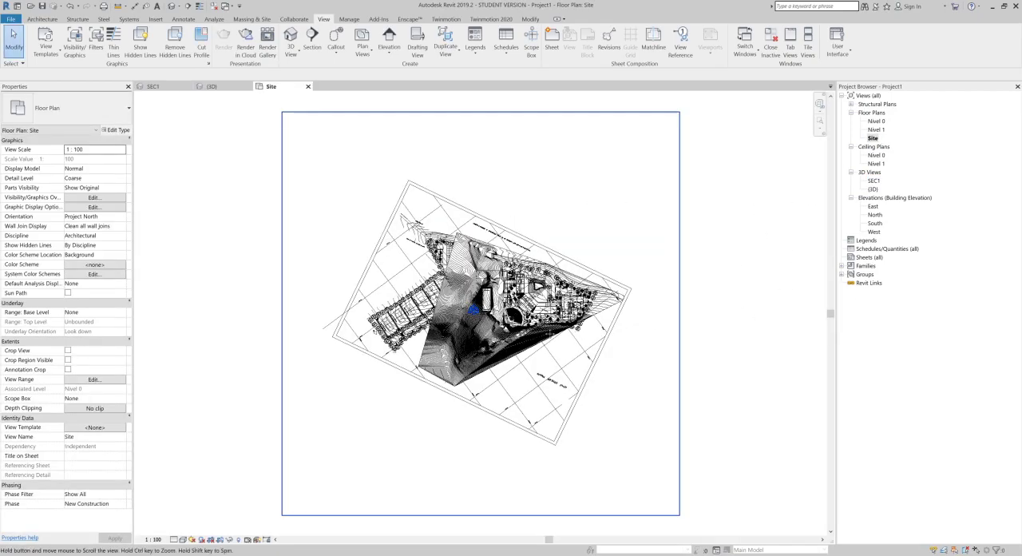
middle_click_drag(650, 323, 439, 337)
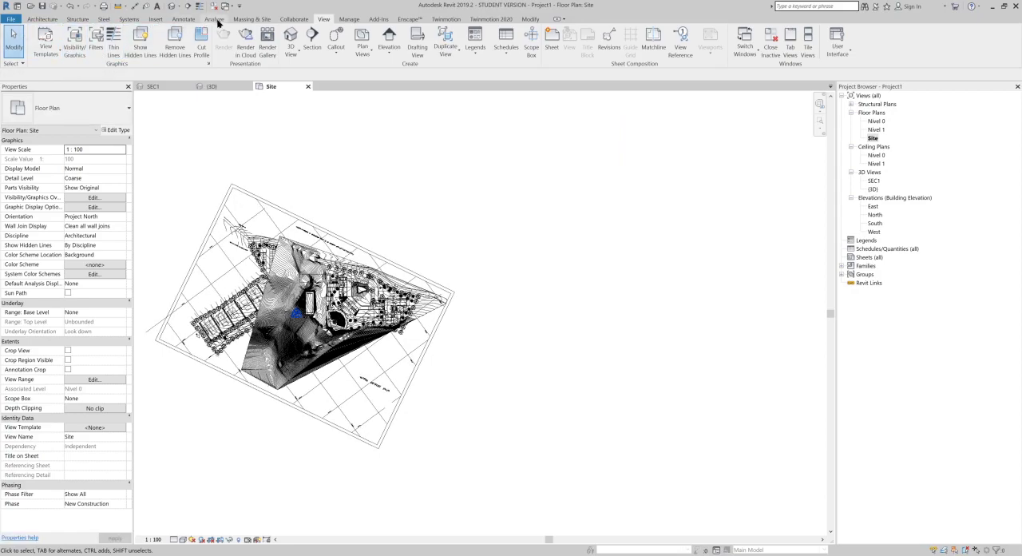
left_click(157, 20)
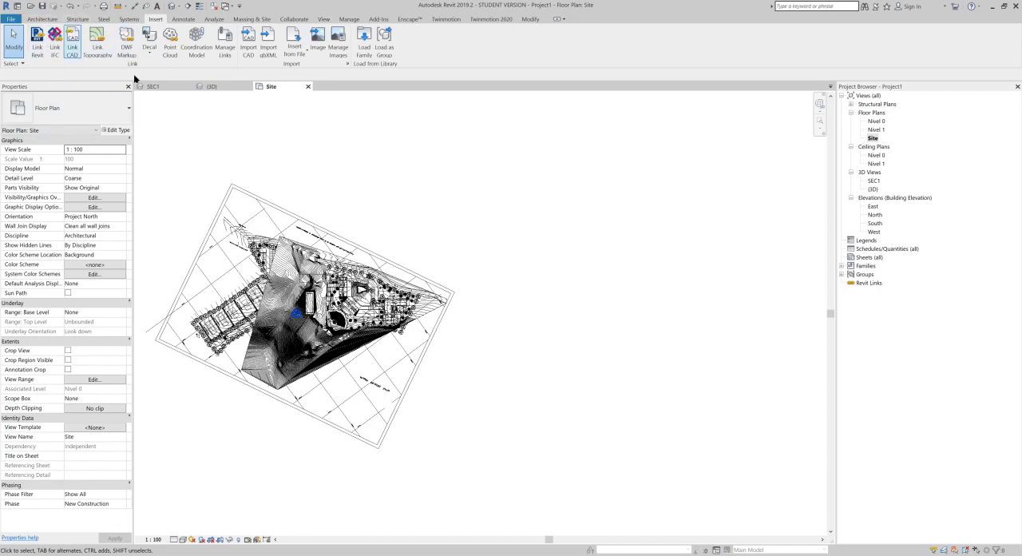
left_click(321, 37)
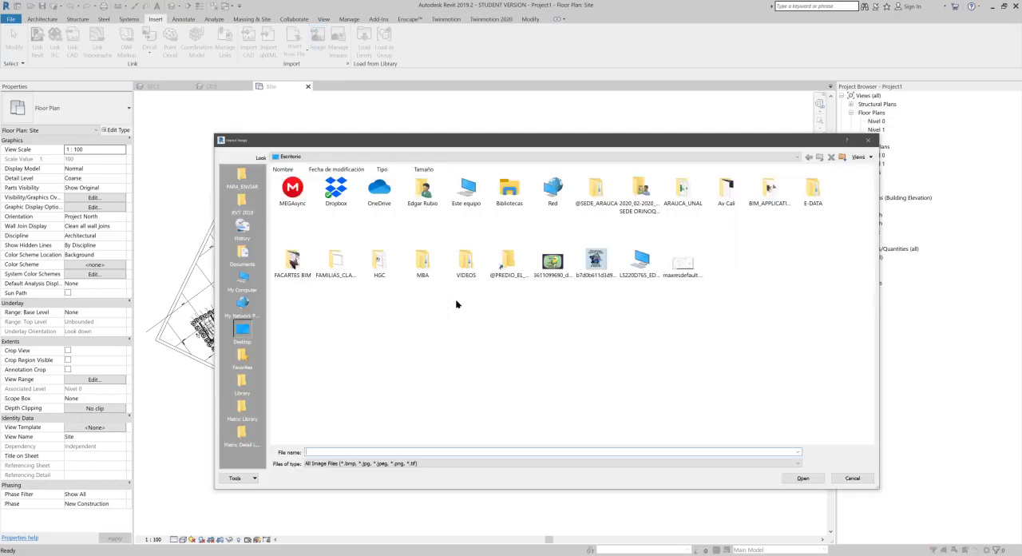
left_click(682, 264)
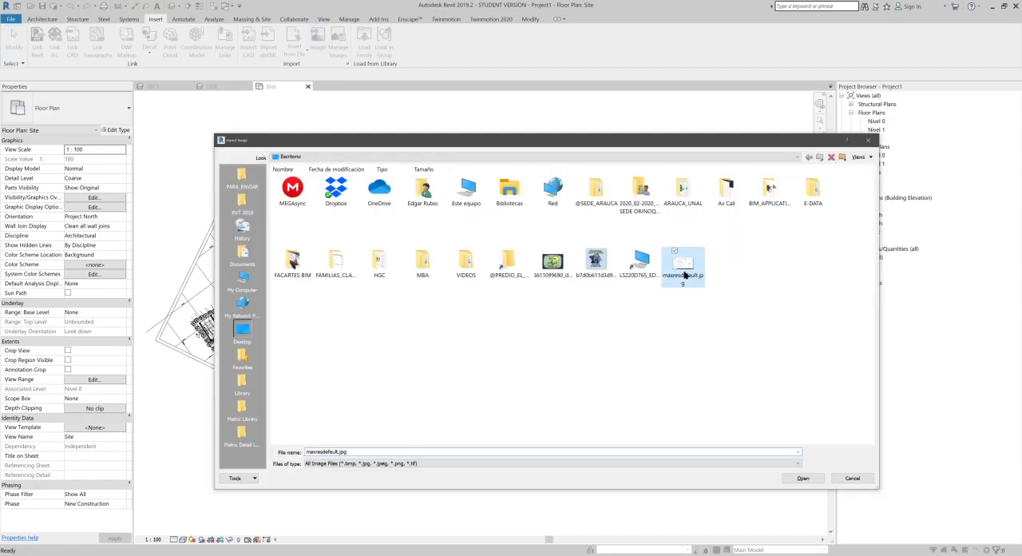
left_click(803, 480)
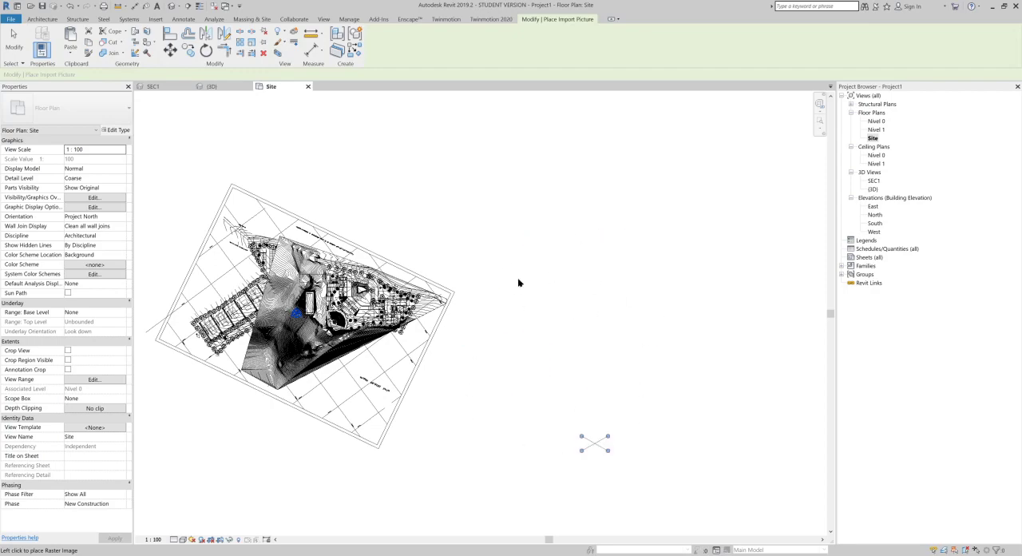
left_click(488, 325)
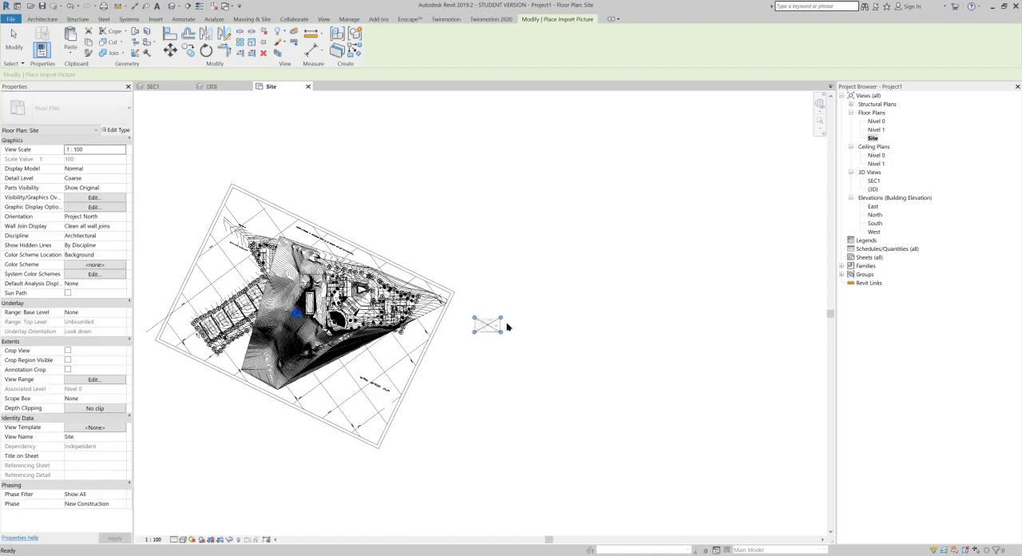
Step: Enlarge the placed topographic plan image to about 324 wide by 182 high, and inspect the boundary around P1 and P2
left_click_drag(501, 318, 781, 153)
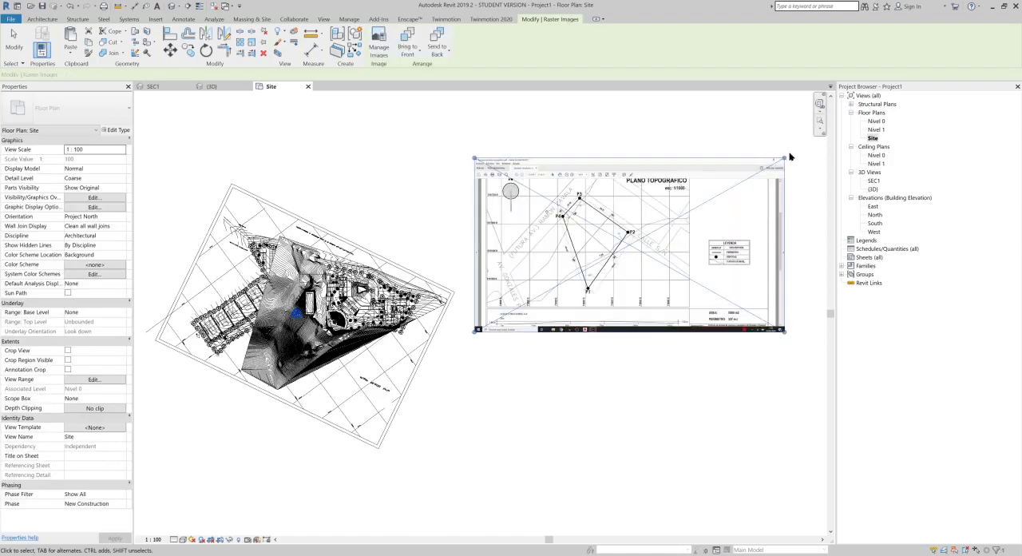
left_click_drag(609, 234, 663, 227)
scroll(486, 308, "up", 6)
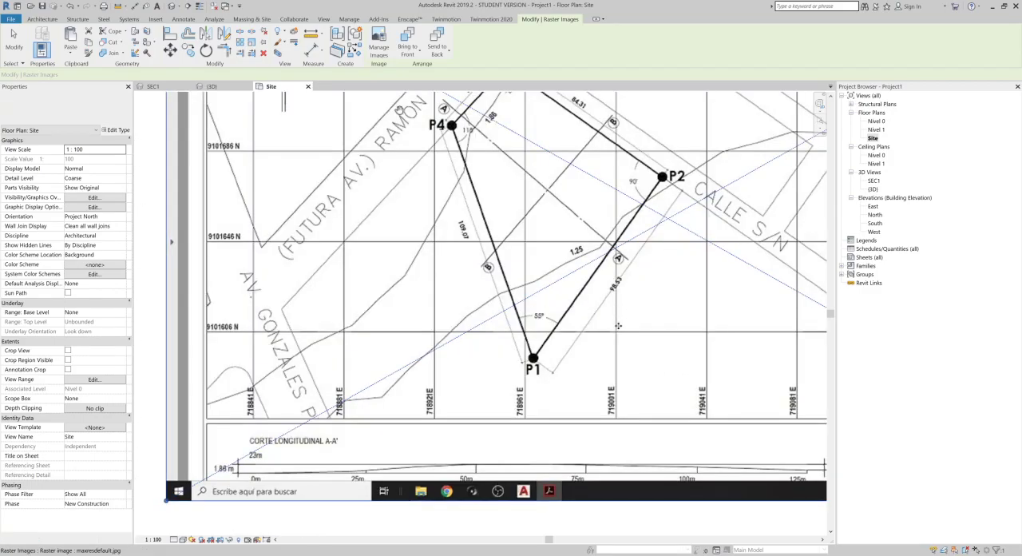
middle_click_drag(466, 367, 312, 333)
scroll(521, 344, "up", 5)
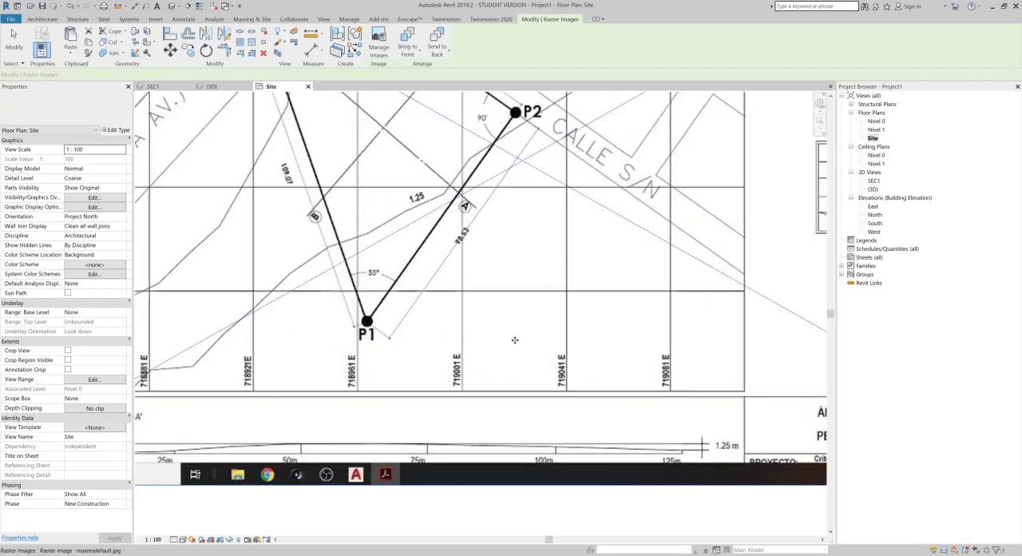
middle_click_drag(431, 318, 492, 329)
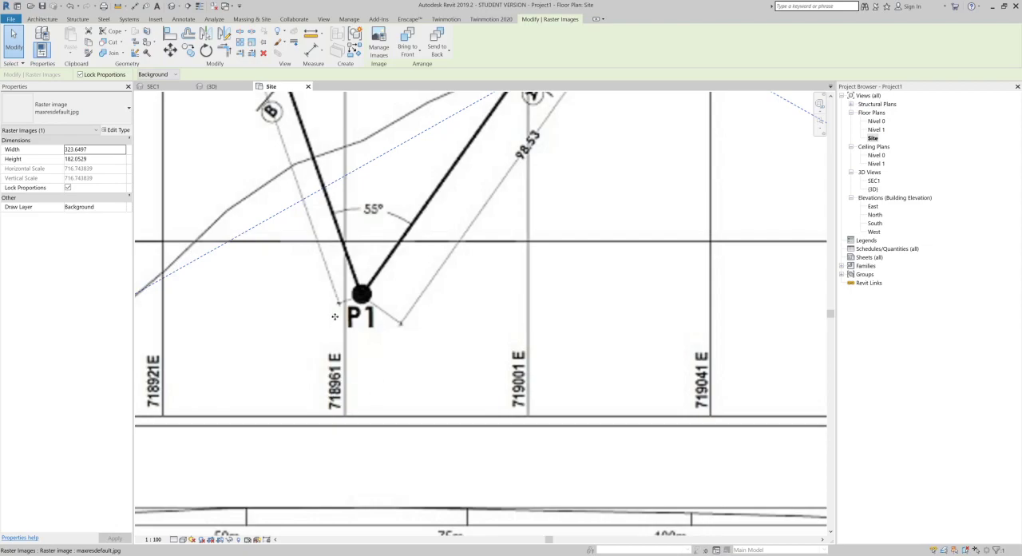
scroll(334, 317, "down", 3)
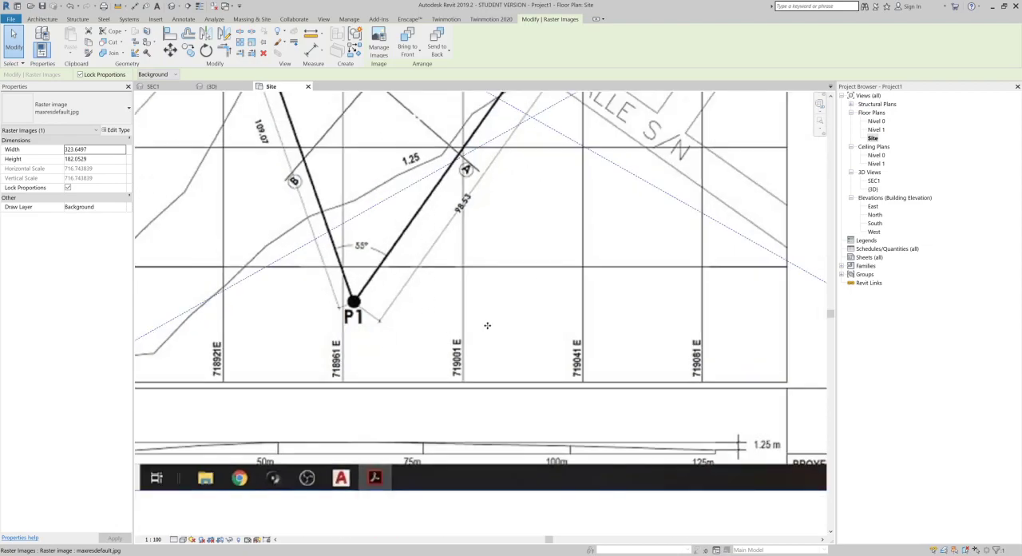
middle_click_drag(499, 210, 504, 328)
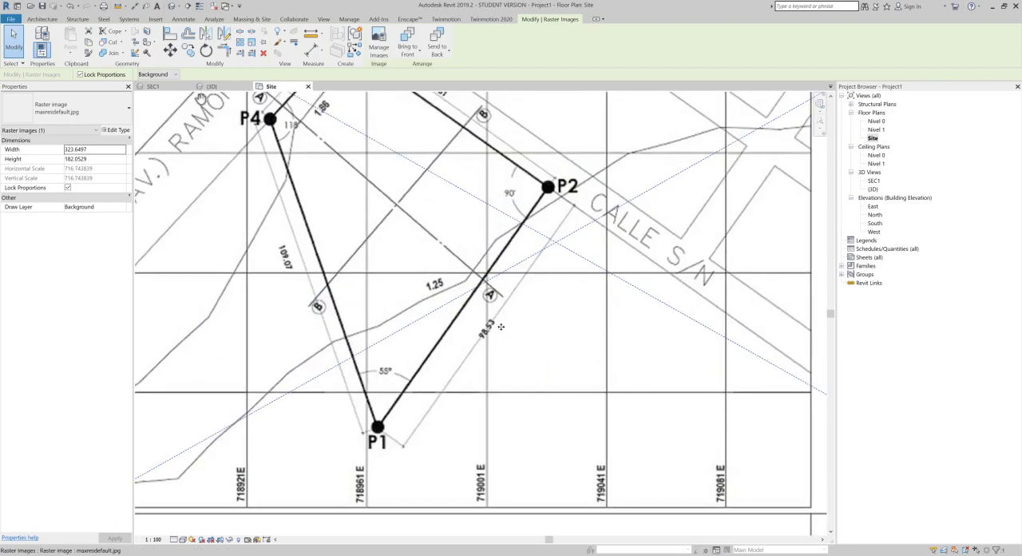
Step: Enlarge the topographic plan image to about 506 wide by 284 high
scroll(498, 335, "up", 2)
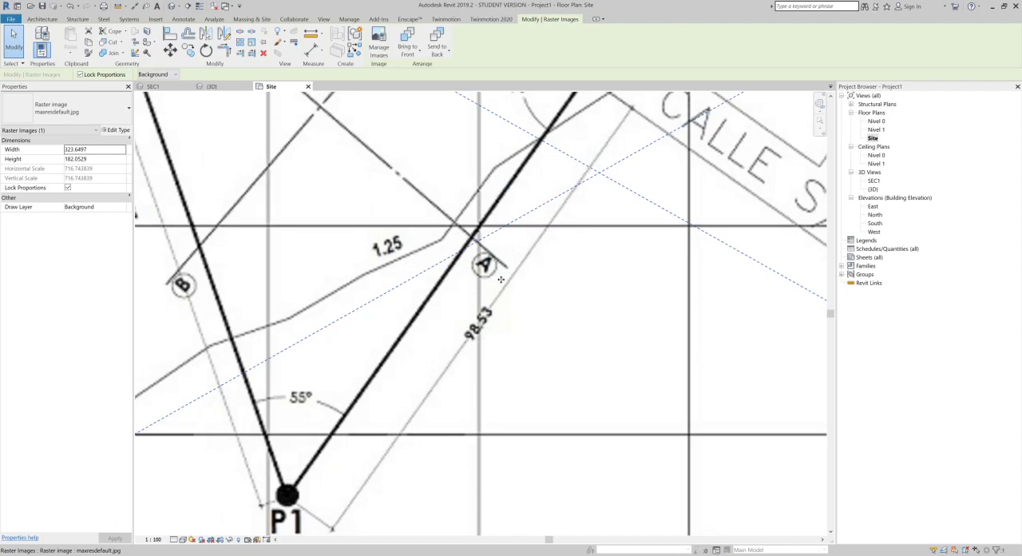
scroll(472, 304, "down", 3)
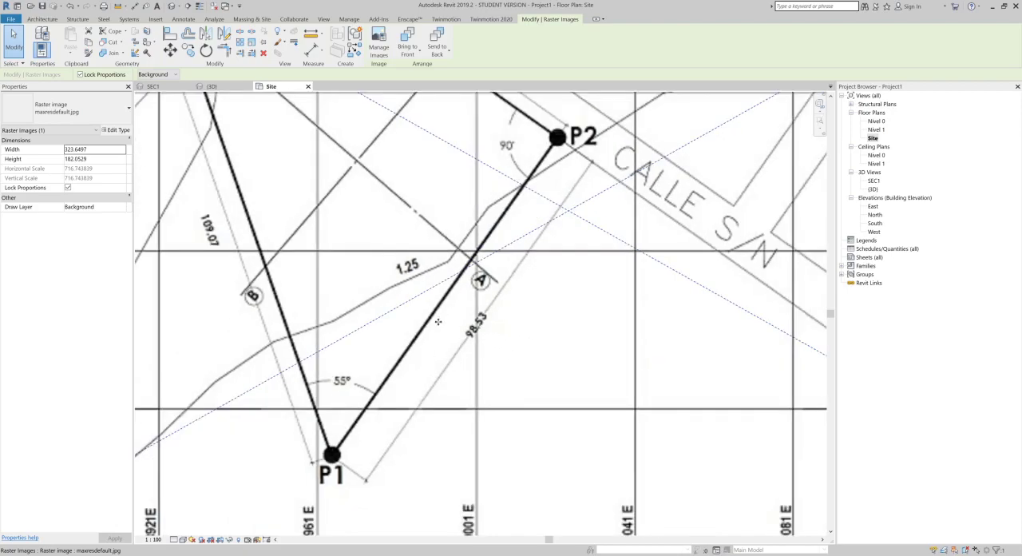
scroll(467, 345, "down", 1)
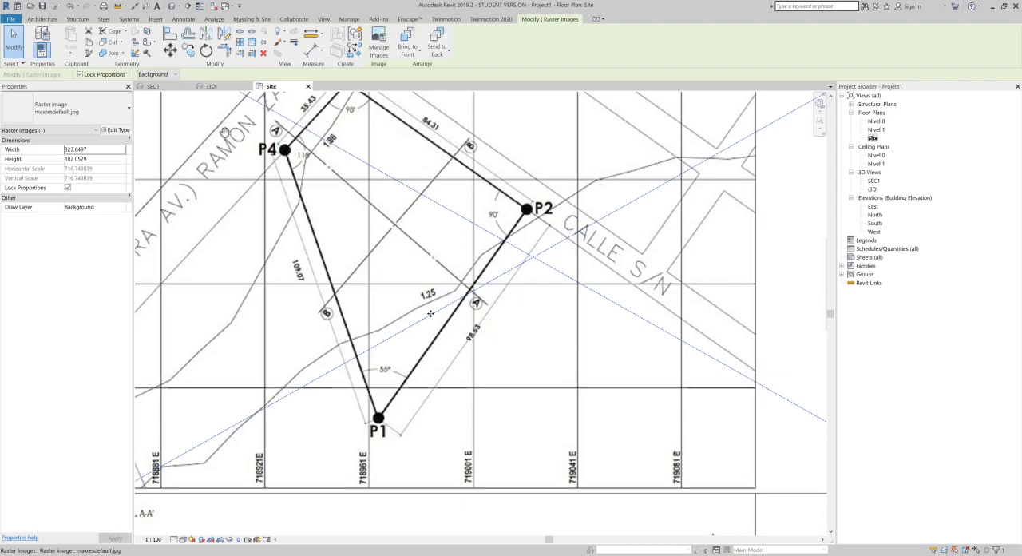
scroll(505, 341, "down", 2)
scroll(506, 337, "down", 2)
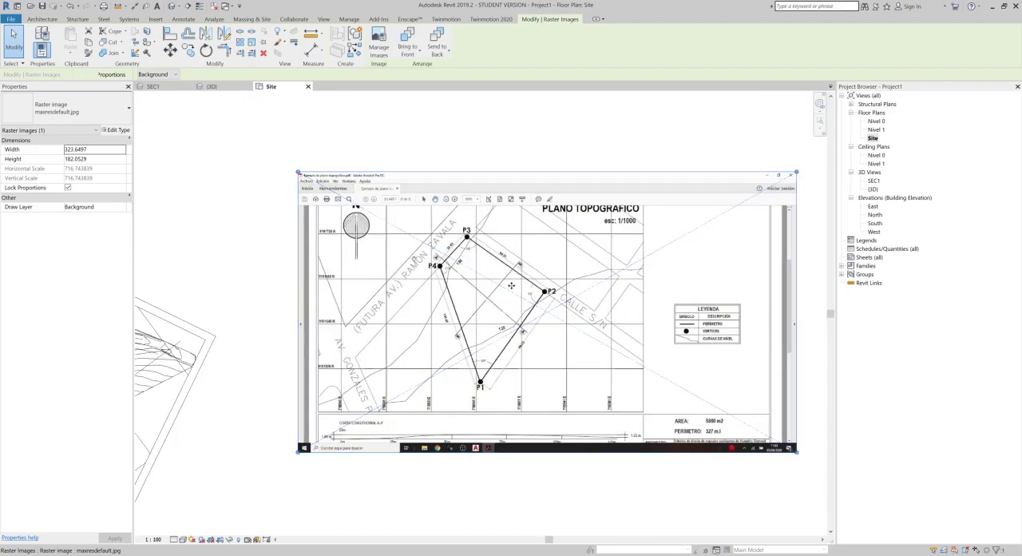
left_click_drag(612, 265, 590, 272)
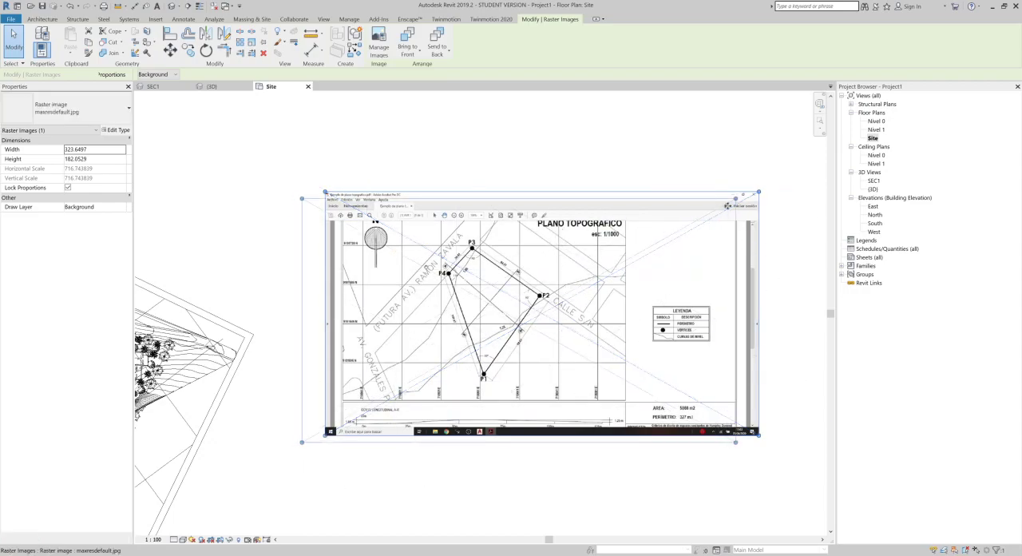
left_click_drag(739, 203, 1021, 127)
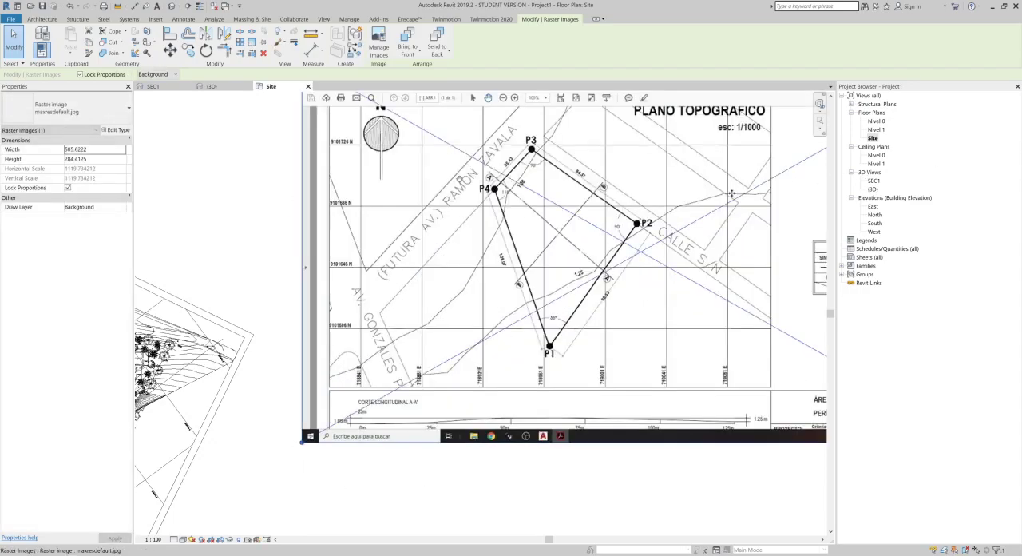
scroll(706, 200, "down", 2)
scroll(650, 330, "up", 4)
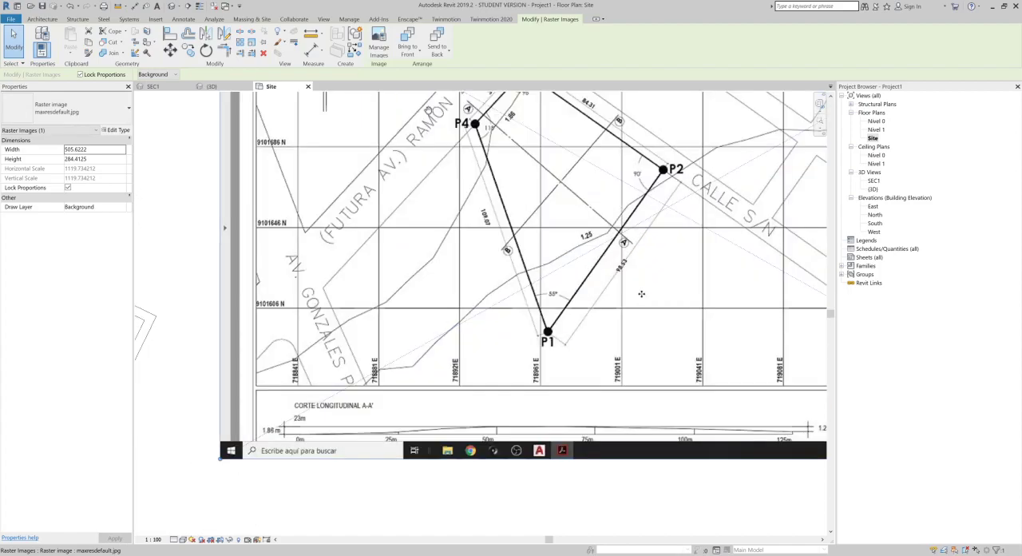
scroll(592, 264, "up", 1)
middle_click_drag(599, 226, 559, 306)
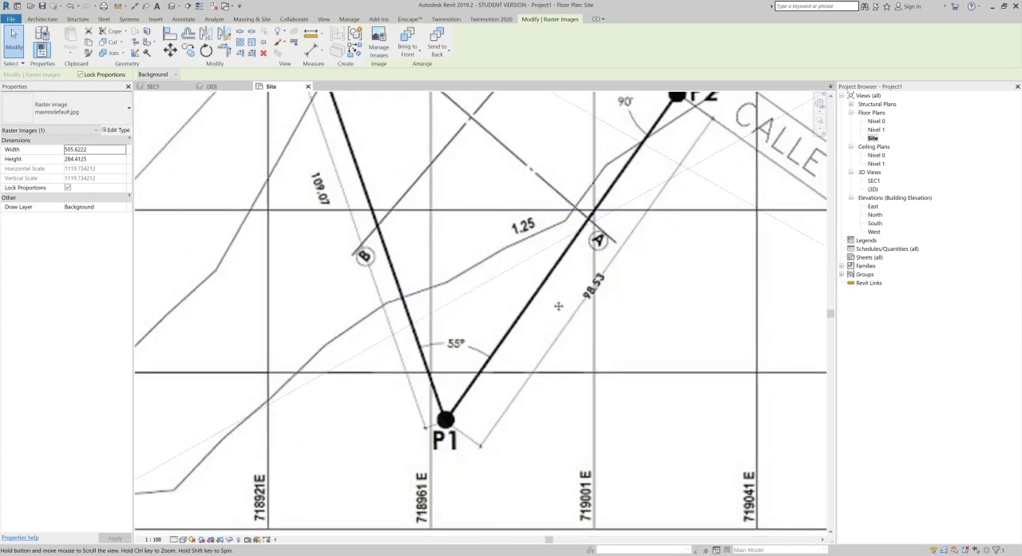
left_click(251, 45)
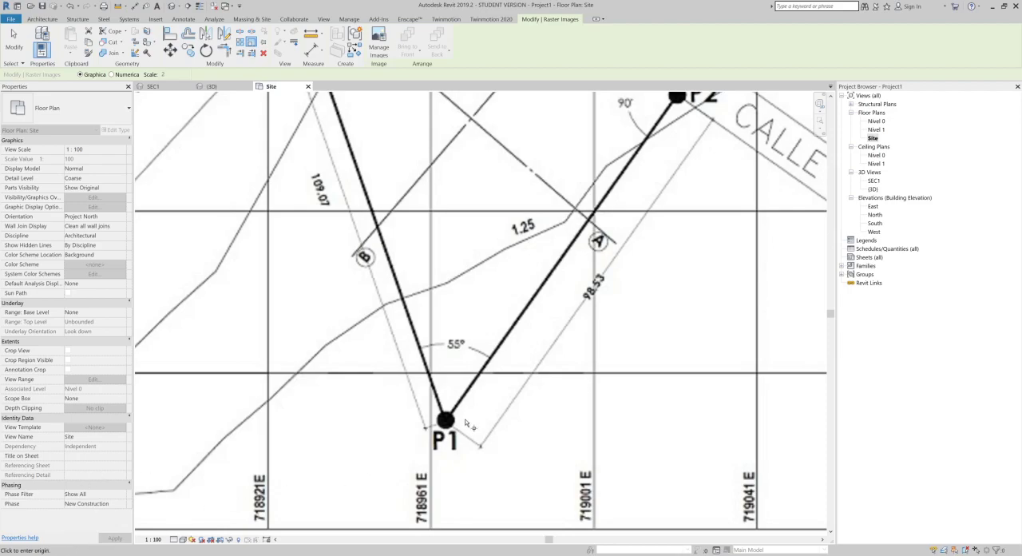
scroll(471, 391, "down", 8)
key("Escape")
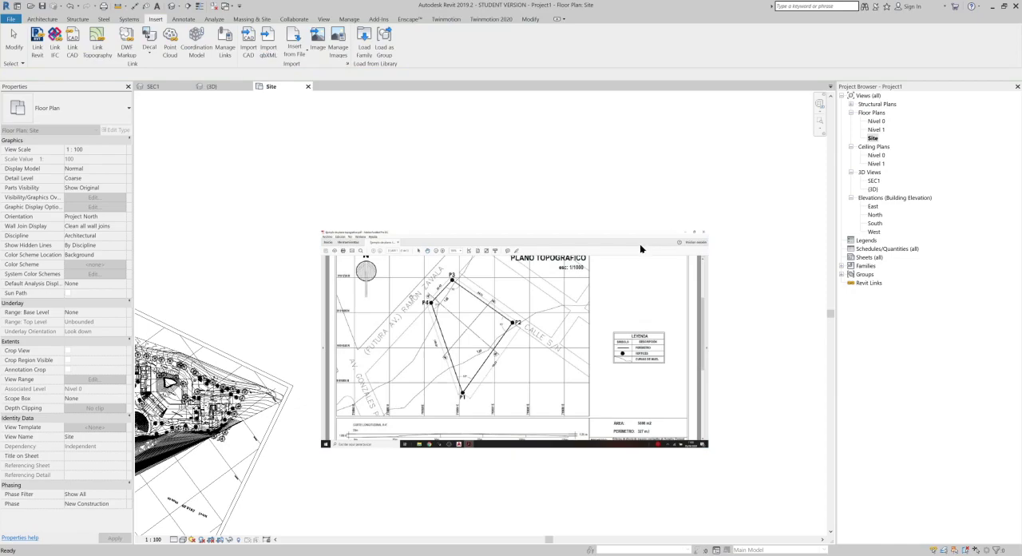
Step: Start scaling the topographic plan image graphically, with the origin at the P1 end of the 109.07 dimension line
left_click(639, 246)
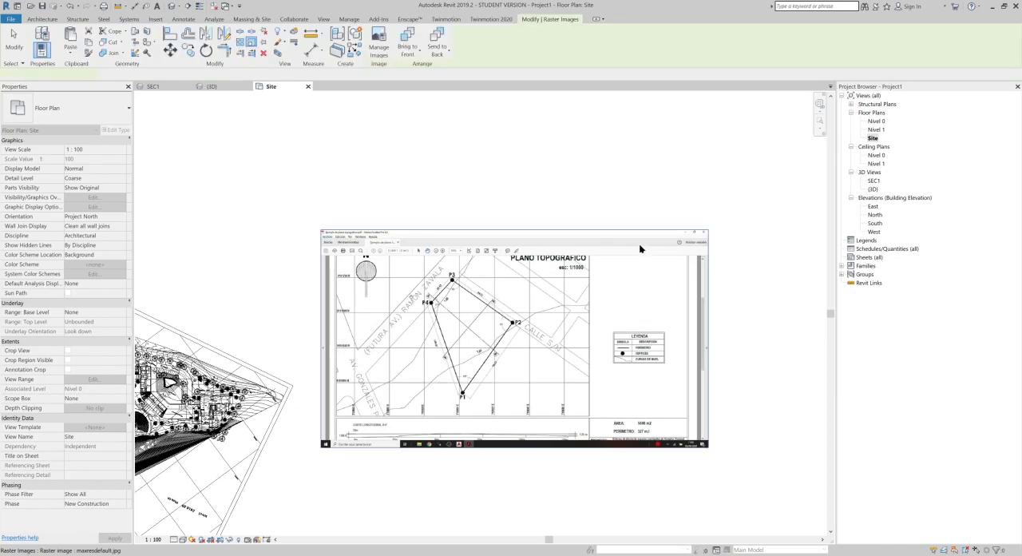
left_click(254, 45)
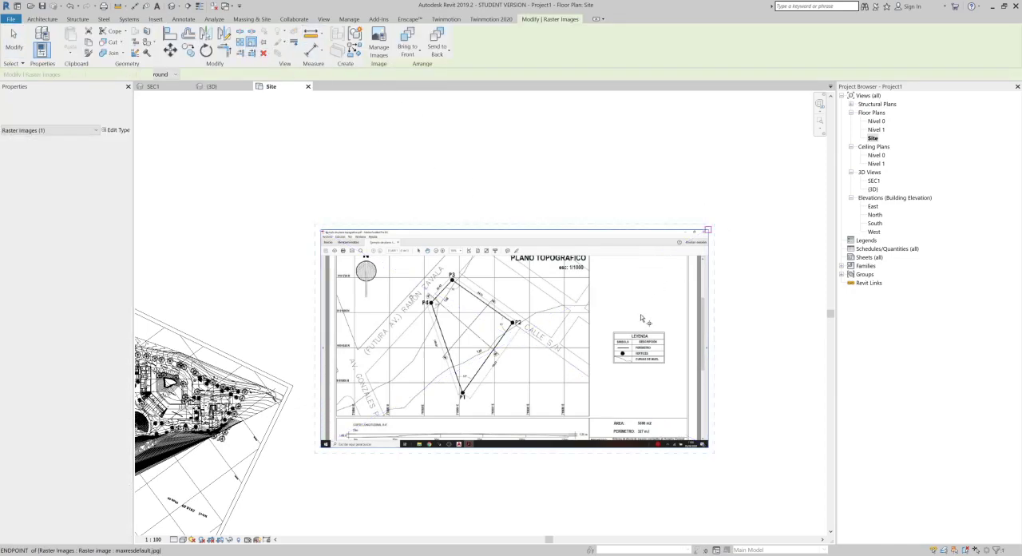
scroll(623, 343, "up", 4)
middle_click_drag(380, 384, 523, 330)
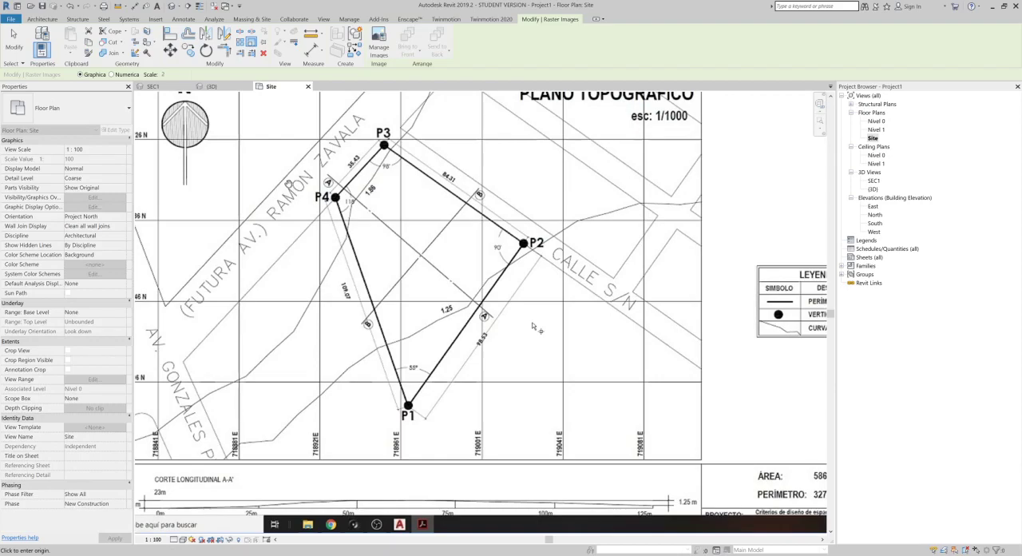
scroll(458, 452, "up", 1)
middle_click_drag(462, 457, 490, 433)
scroll(518, 325, "up", 6)
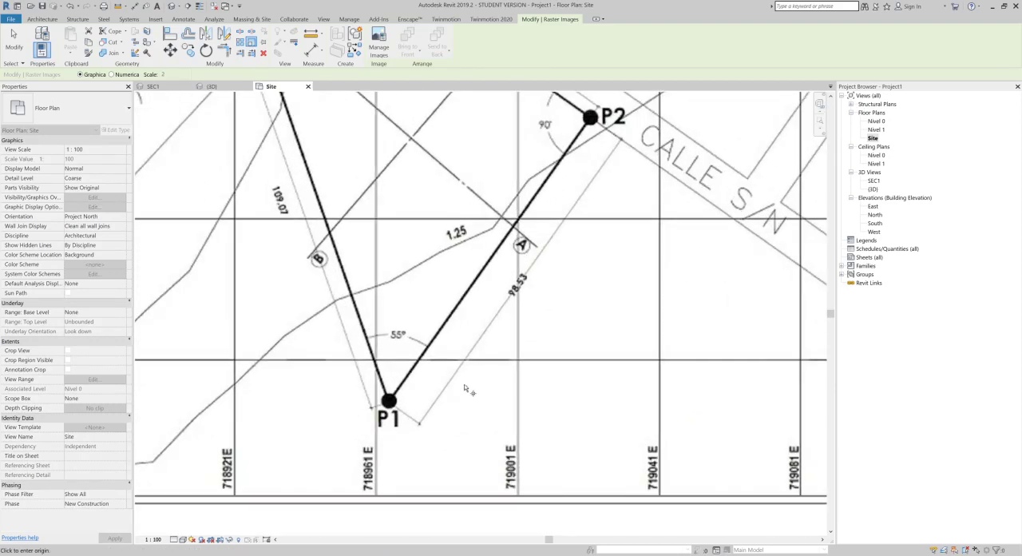
middle_click_drag(524, 373, 517, 421)
scroll(509, 423, "down", 1)
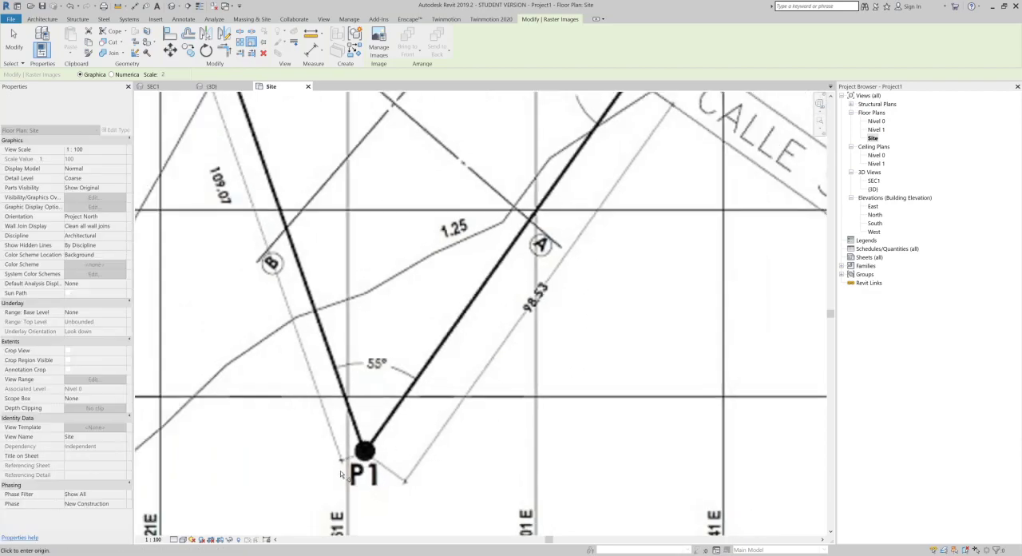
scroll(339, 473, "up", 9)
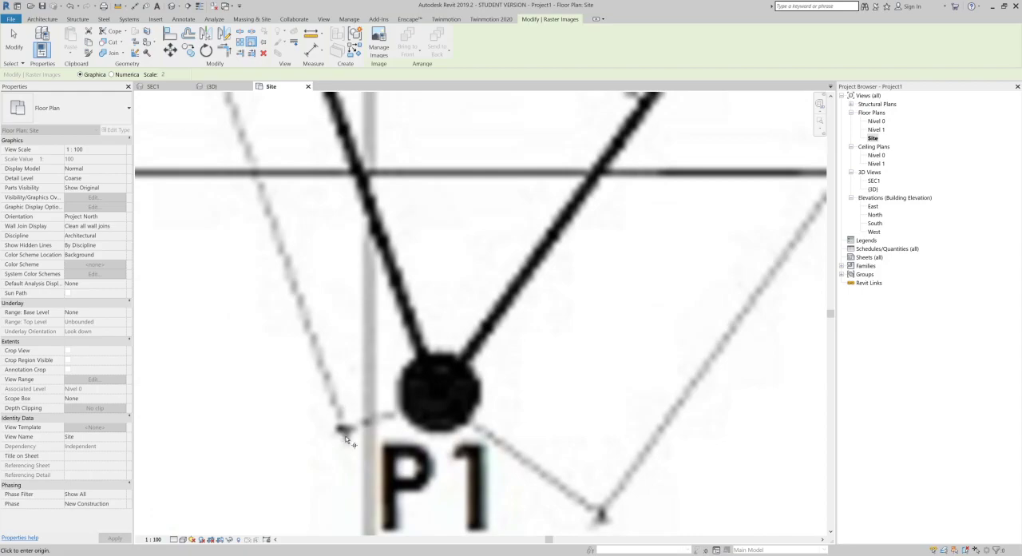
left_click(345, 434)
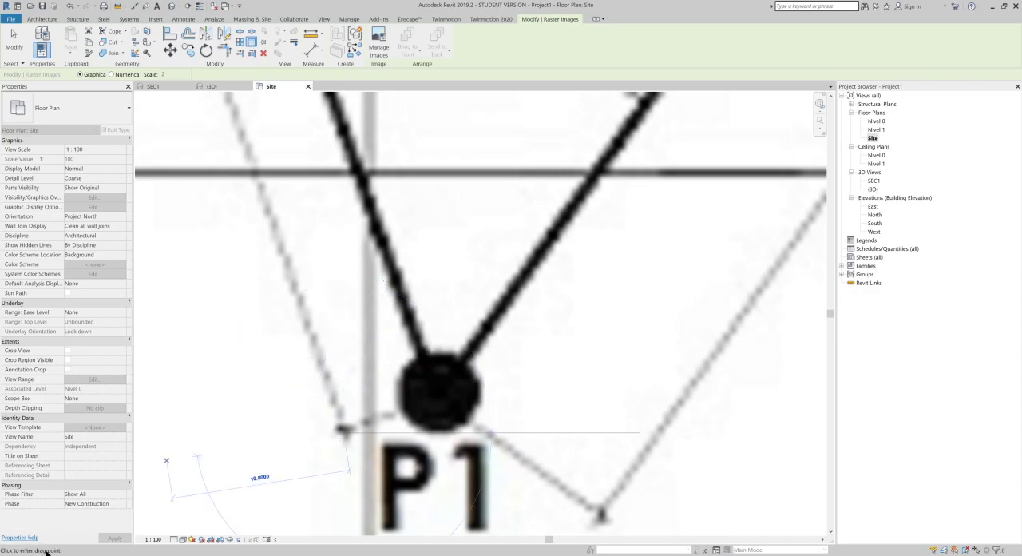
Step: Use the P4 end of the same dimension line as the scale reference and set its length to 109.07
scroll(443, 309, "down", 3)
middle_click_drag(274, 167, 426, 439)
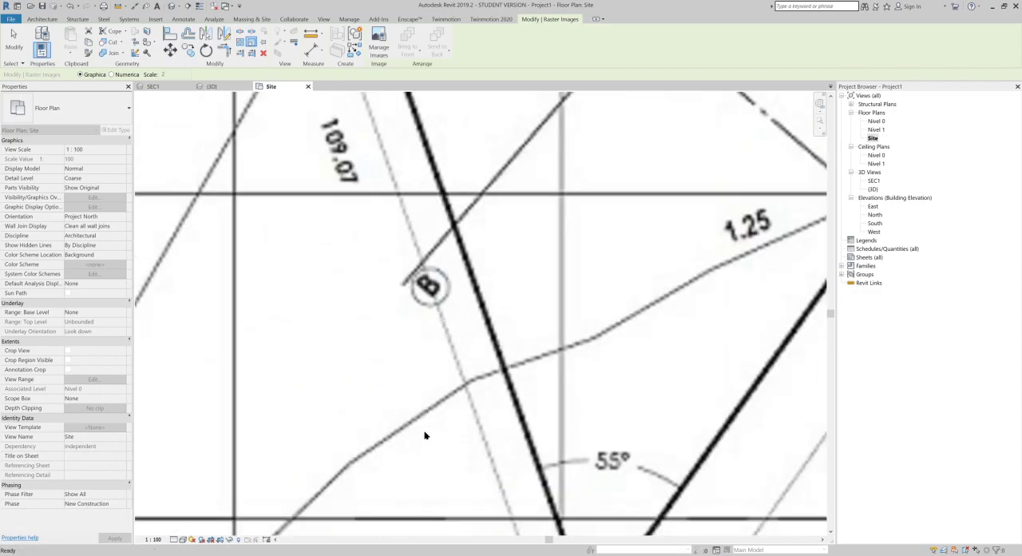
scroll(426, 438, "down", 1)
middle_click_drag(373, 204, 394, 447)
middle_click_drag(332, 211, 381, 439)
scroll(313, 238, "up", 4)
scroll(313, 238, "up", 3)
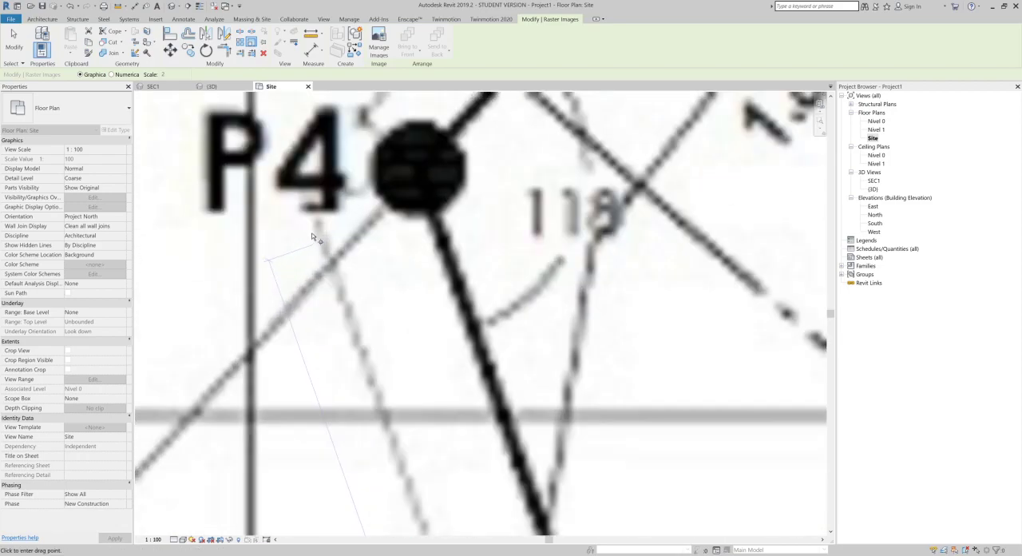
left_click(313, 209)
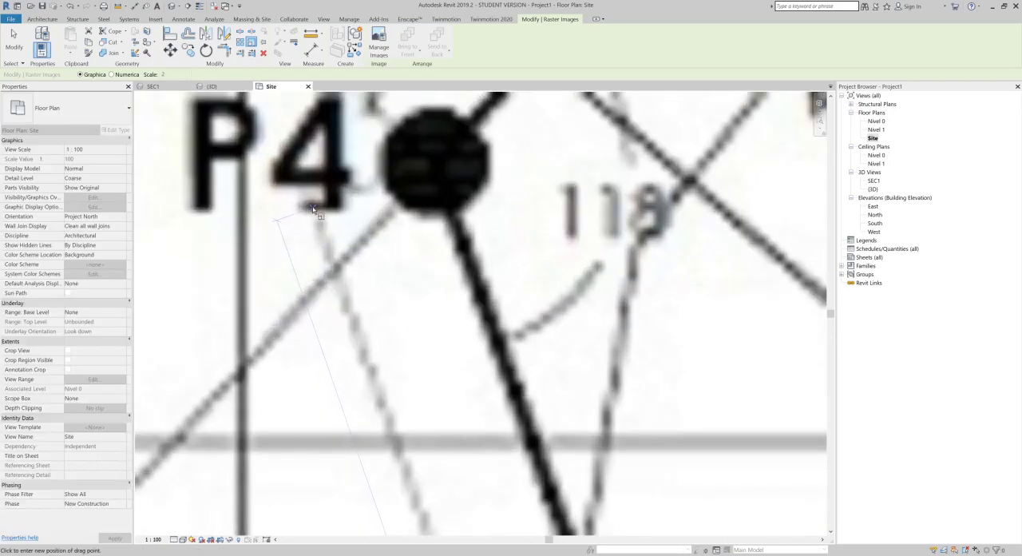
scroll(313, 210, "down", 5)
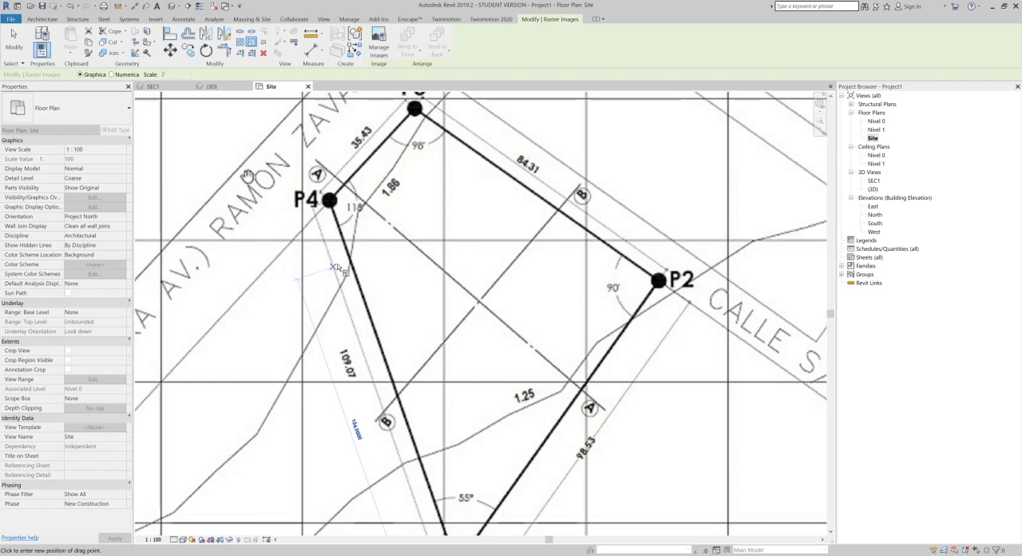
type("1")
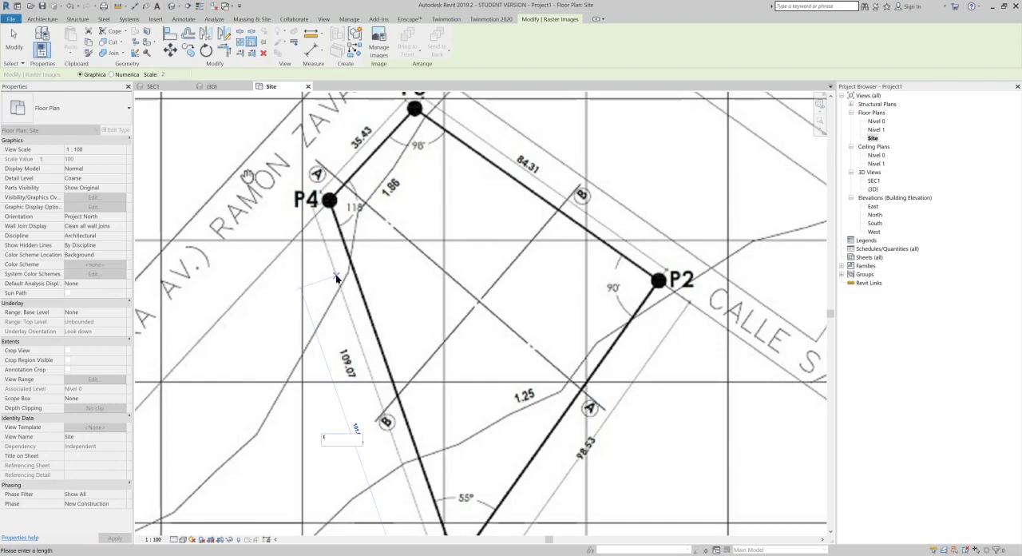
type("00.0")
type("7")
key("Return")
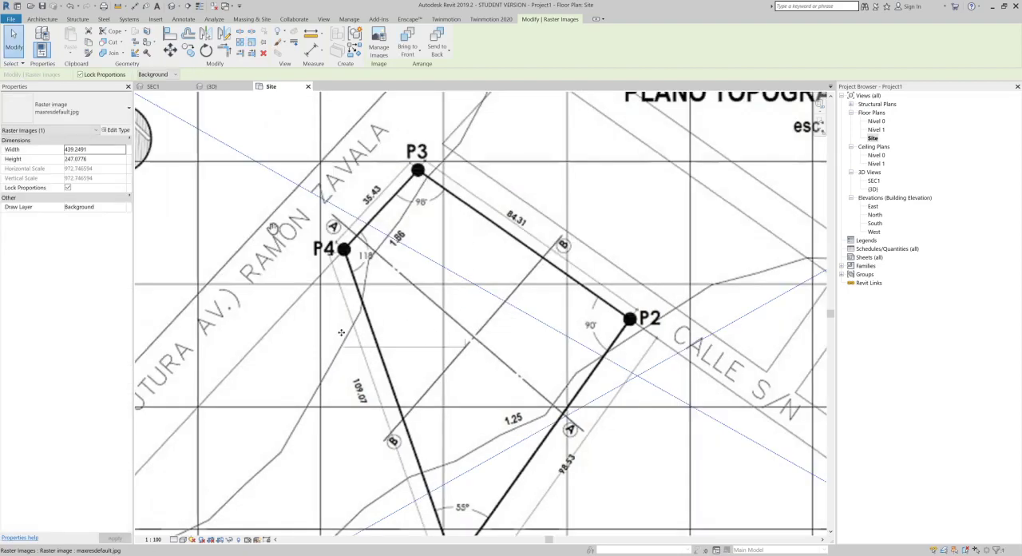
Step: Measure the spacing between two neighbouring vertical grid lines near P3 on the scaled plan image
middle_click_drag(546, 345, 578, 441)
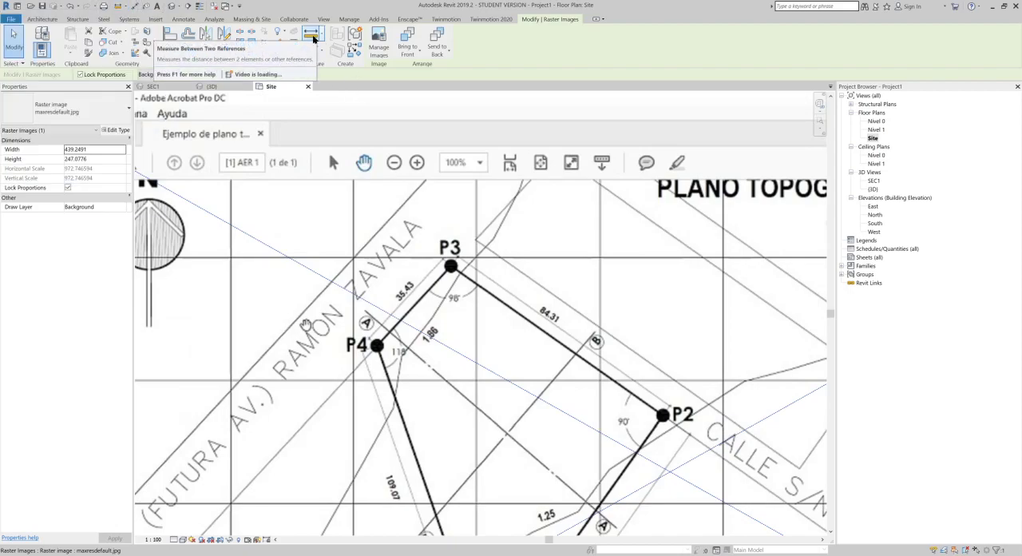
left_click(119, 7)
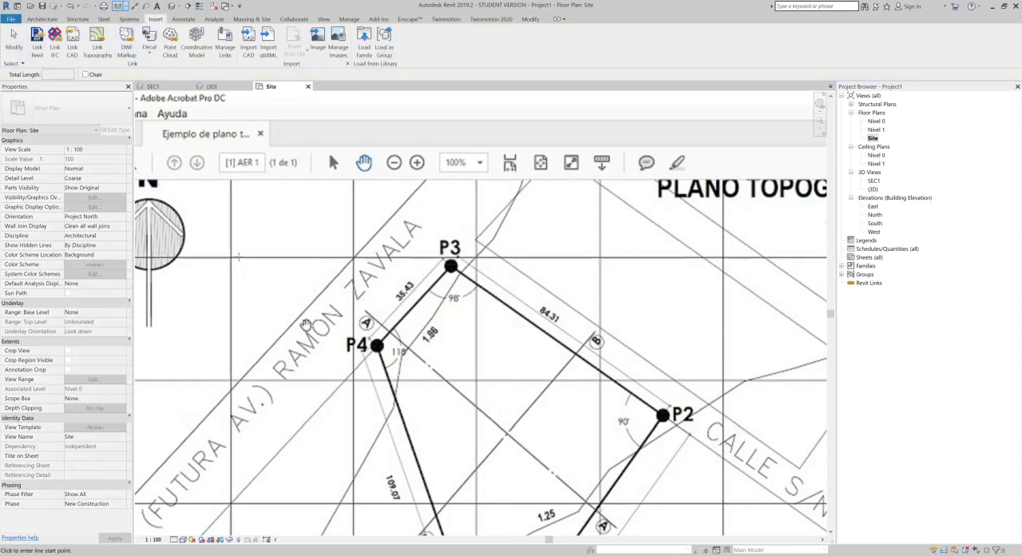
scroll(239, 257, "up", 3)
left_click(226, 256)
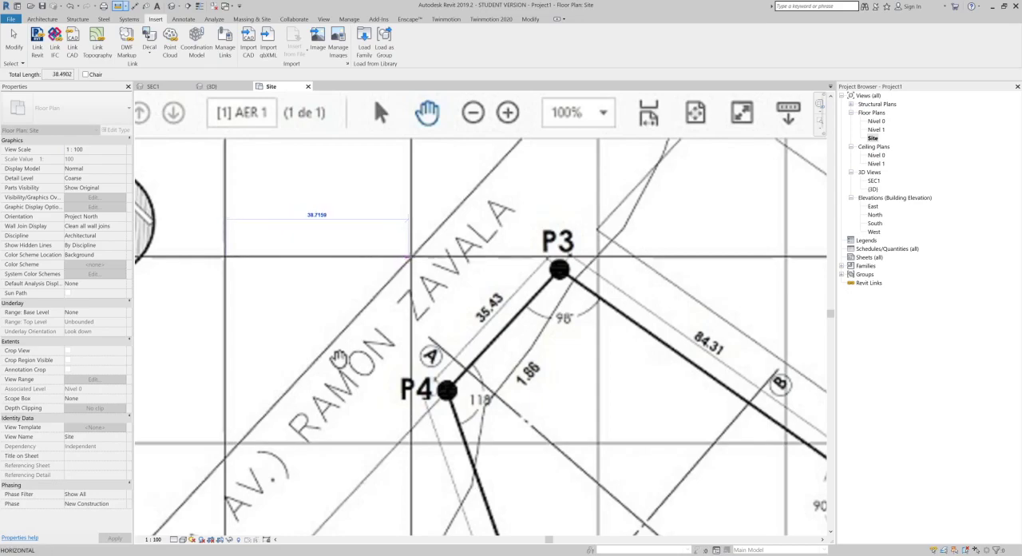
left_click(412, 256)
scroll(424, 256, "down", 1)
key("Escape")
scroll(478, 262, "down", 3)
scroll(477, 262, "down", 3)
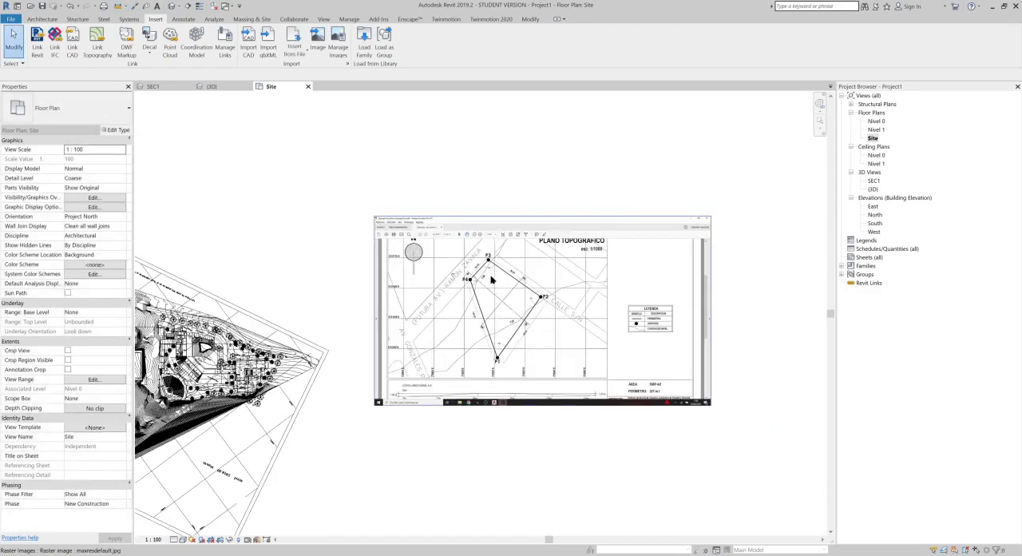
Step: Start a new toposurface in the Site plan and frame the plot on the topographic image
left_click(492, 286)
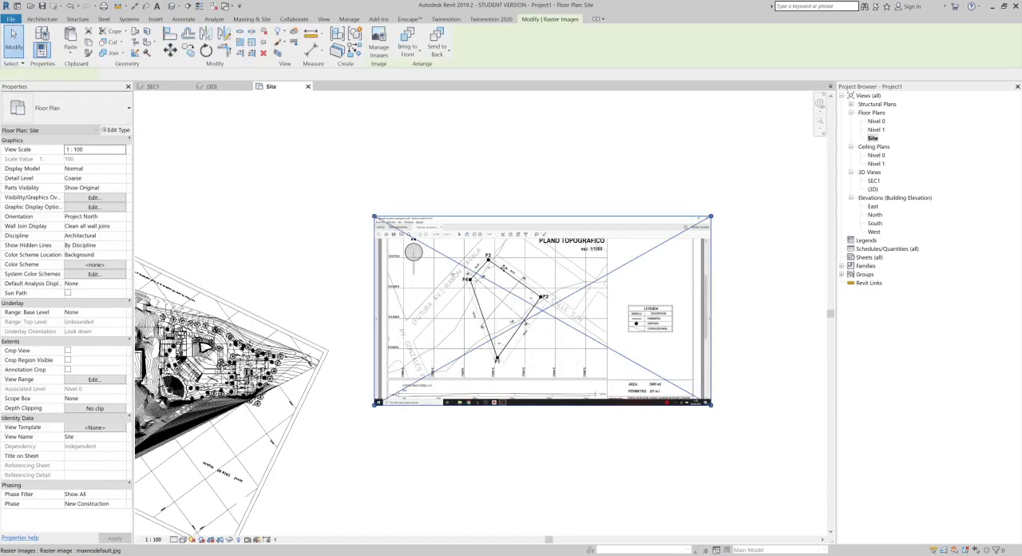
left_click(389, 162)
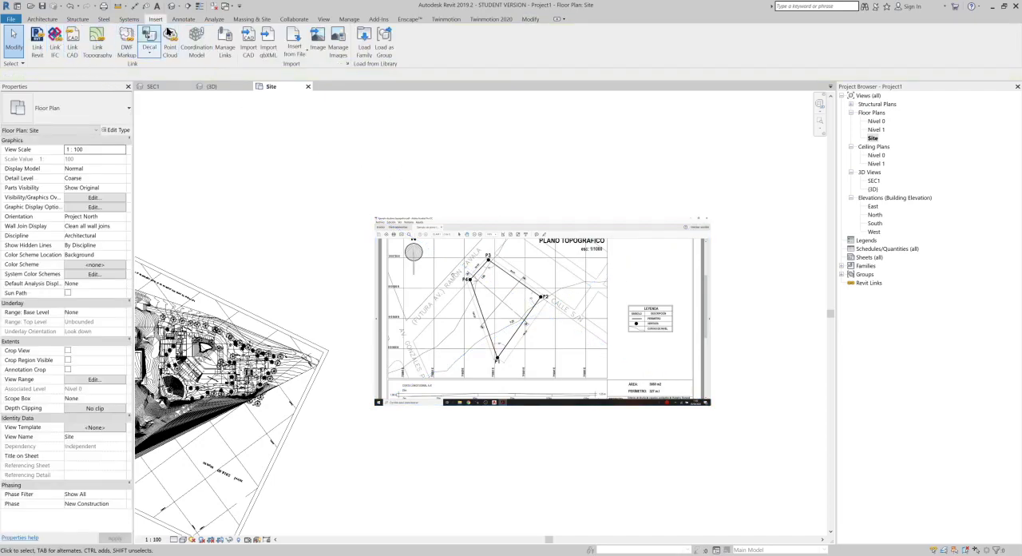
left_click(250, 20)
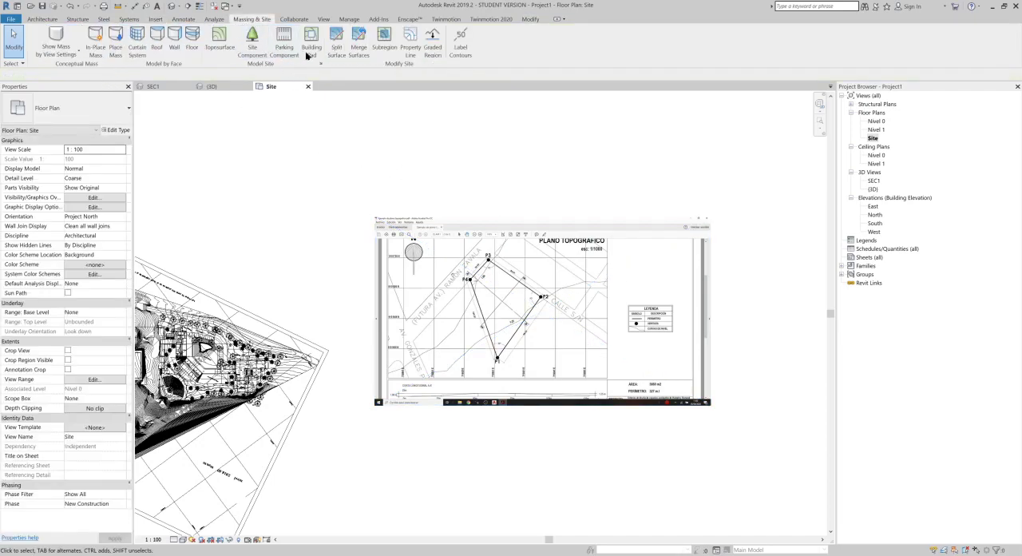
left_click(217, 46)
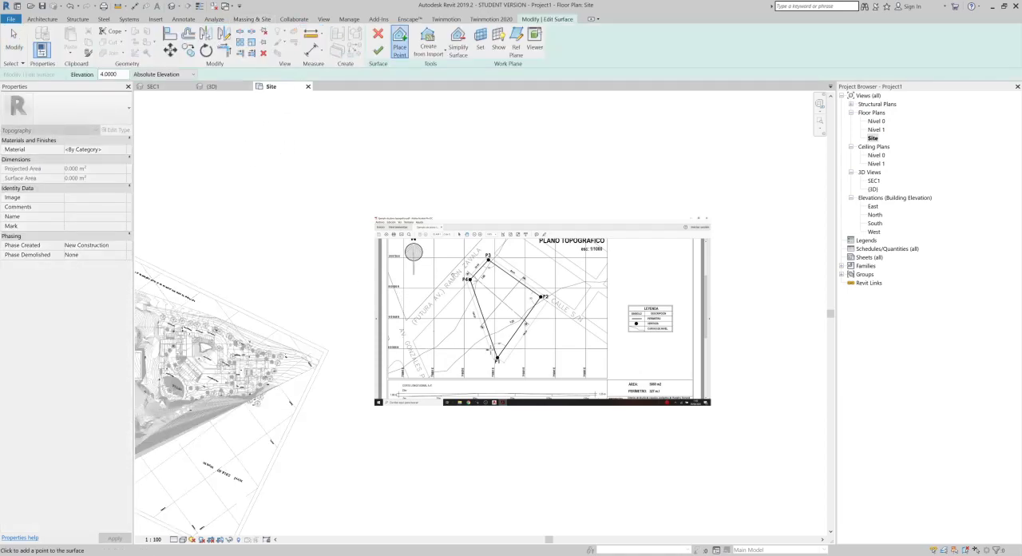
scroll(492, 348, "up", 5)
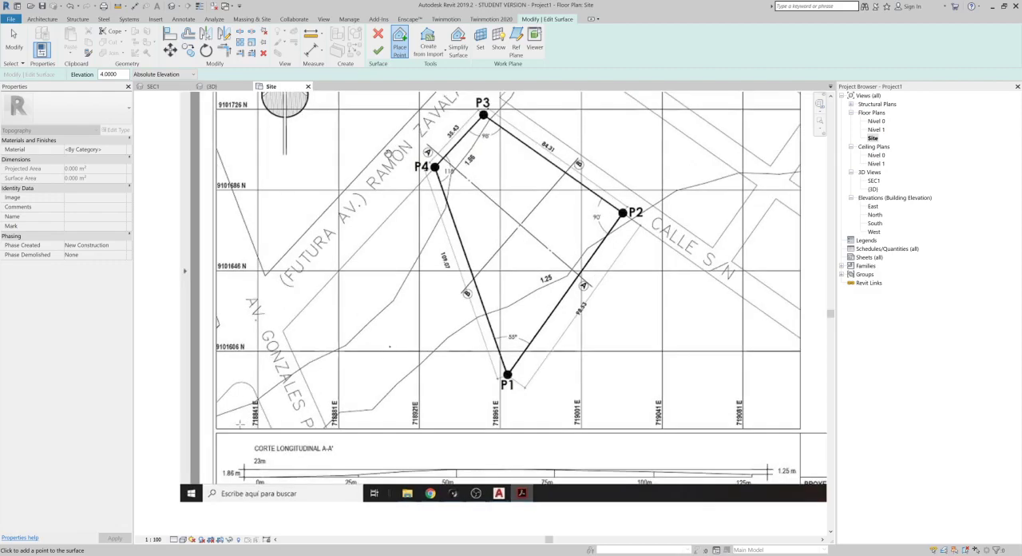
left_click(431, 48)
left_click(427, 70)
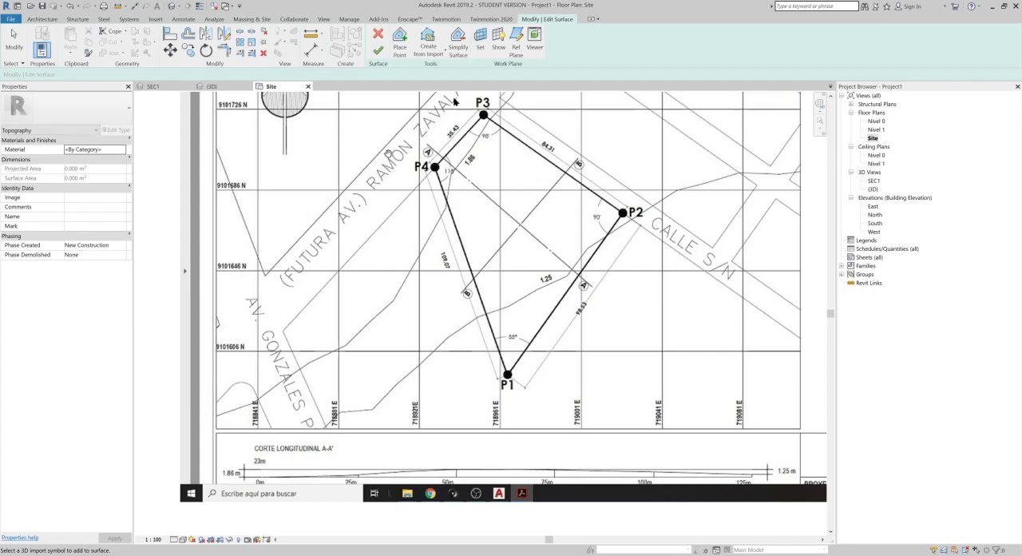
left_click(399, 42)
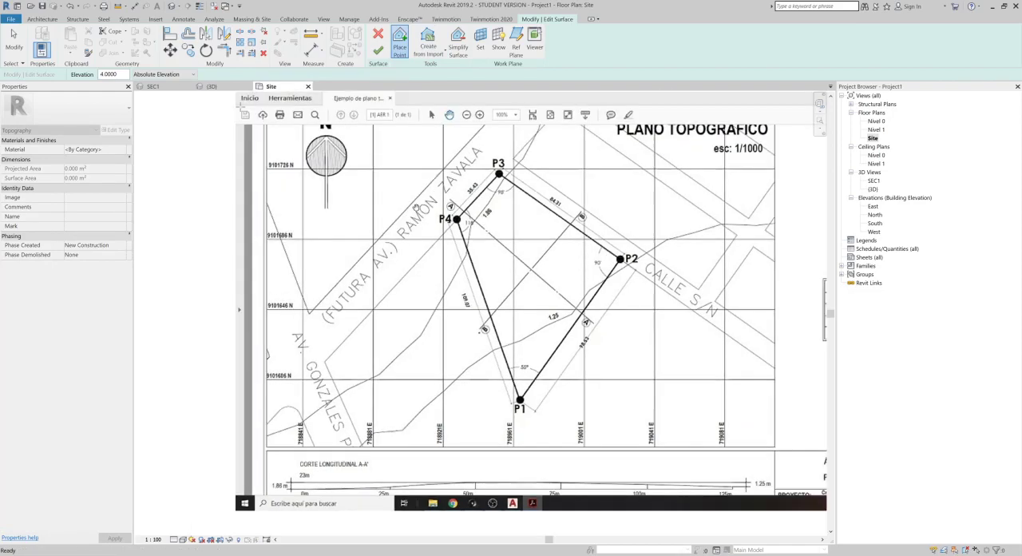
Step: Set the point elevation to 0 and place surface points along the contour passing beside P4 and P3
left_click_drag(124, 74, 70, 75)
type("0")
left_click(264, 433)
left_click(296, 424)
left_click(349, 387)
left_click(382, 371)
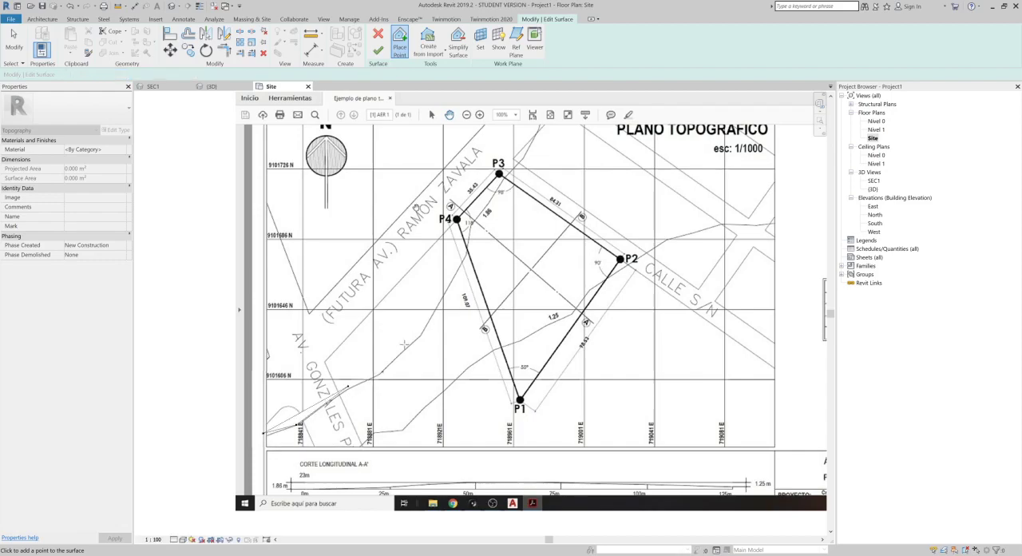
left_click(428, 322)
left_click(469, 232)
left_click(491, 197)
left_click(530, 154)
Step: Continue placing points at elevation 0 along the plan image's north edge and down its east edge
middle_click_drag(536, 187, 538, 253)
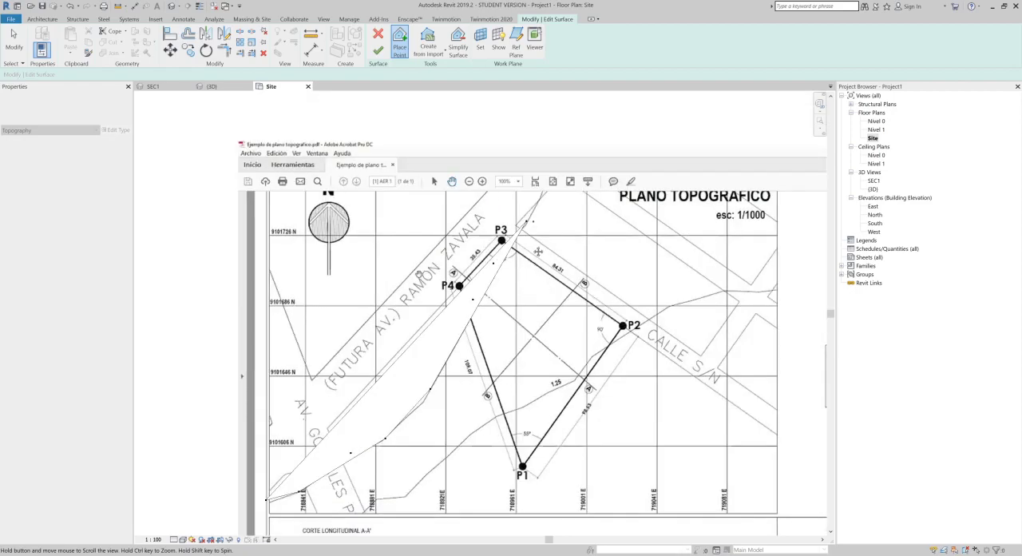
middle_click_drag(541, 163, 541, 218)
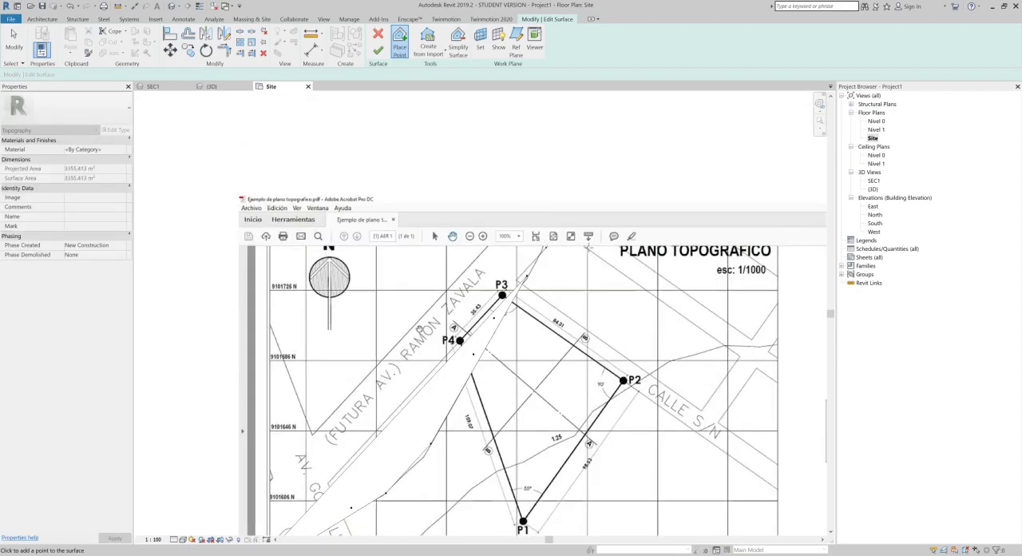
left_click(607, 244)
left_click(702, 242)
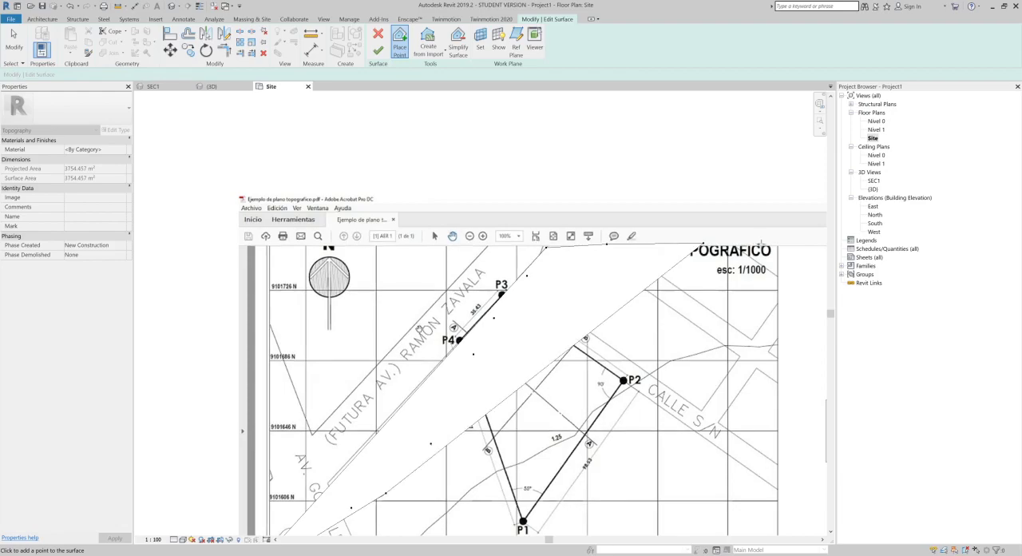
left_click(779, 246)
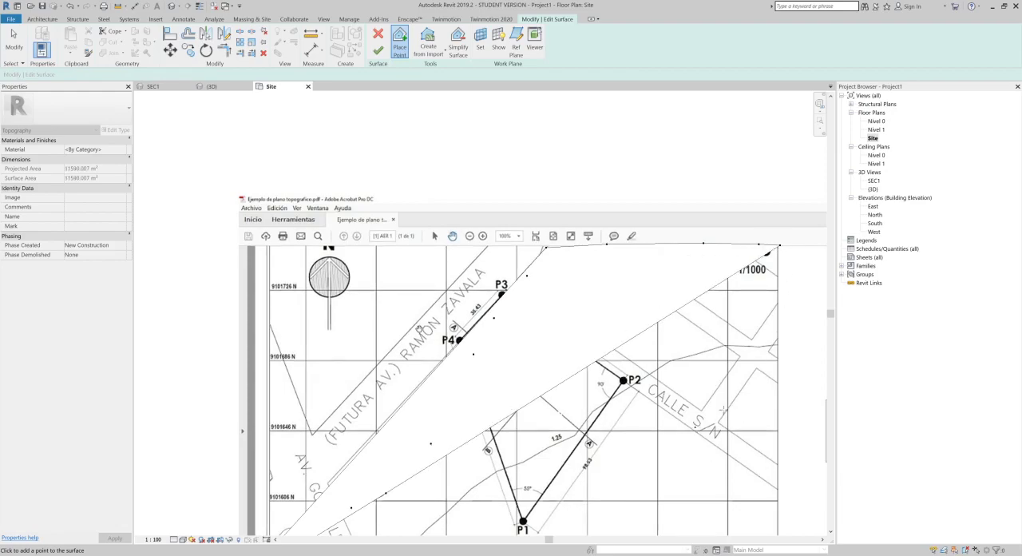
left_click(783, 357)
left_click(781, 384)
left_click(777, 427)
Step: Set the point elevation to 4 and place the first points of the next contour southwest of P1, near grid line 718881 E
scroll(576, 476, "down", 1)
middle_click_drag(575, 476, 626, 329)
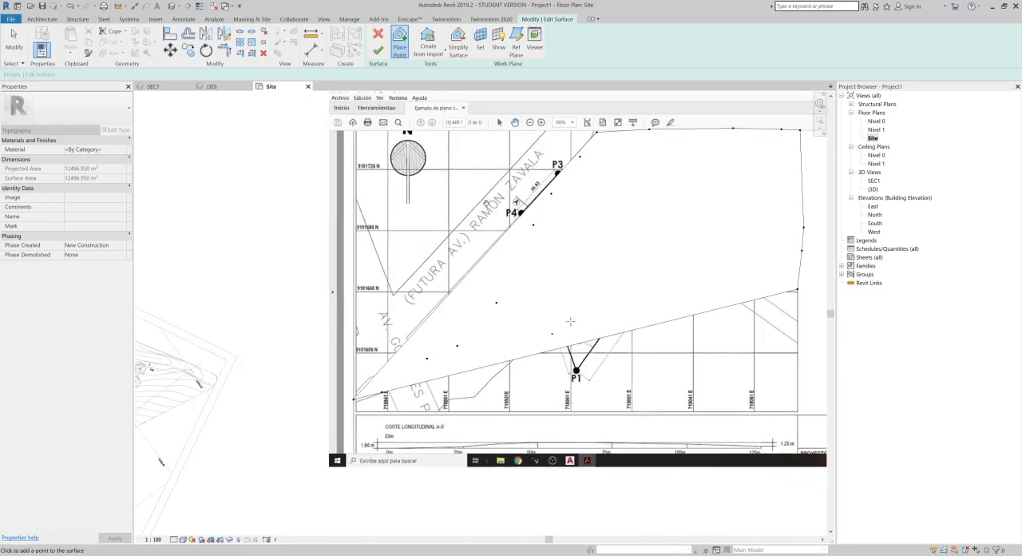
left_click(181, 94)
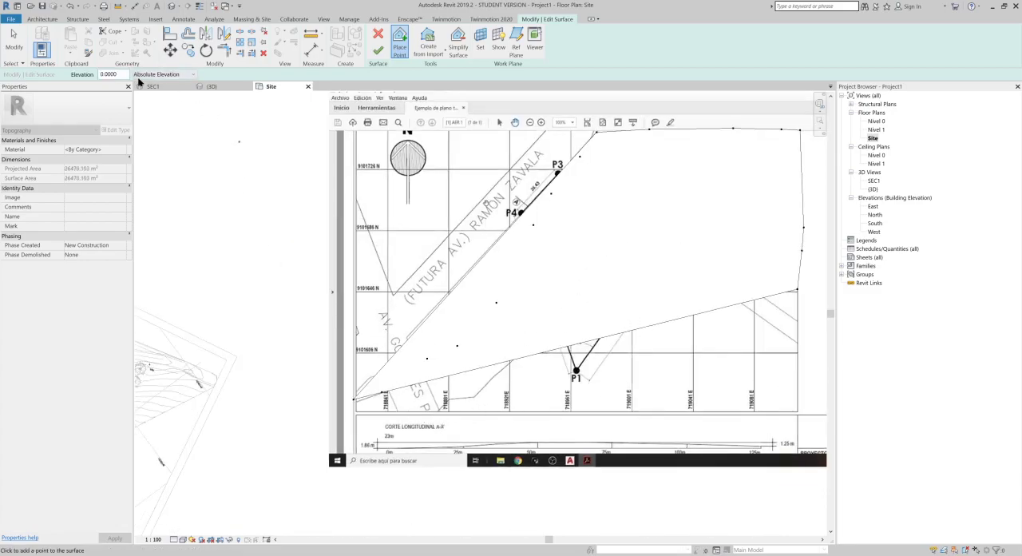
type("4")
left_click(449, 401)
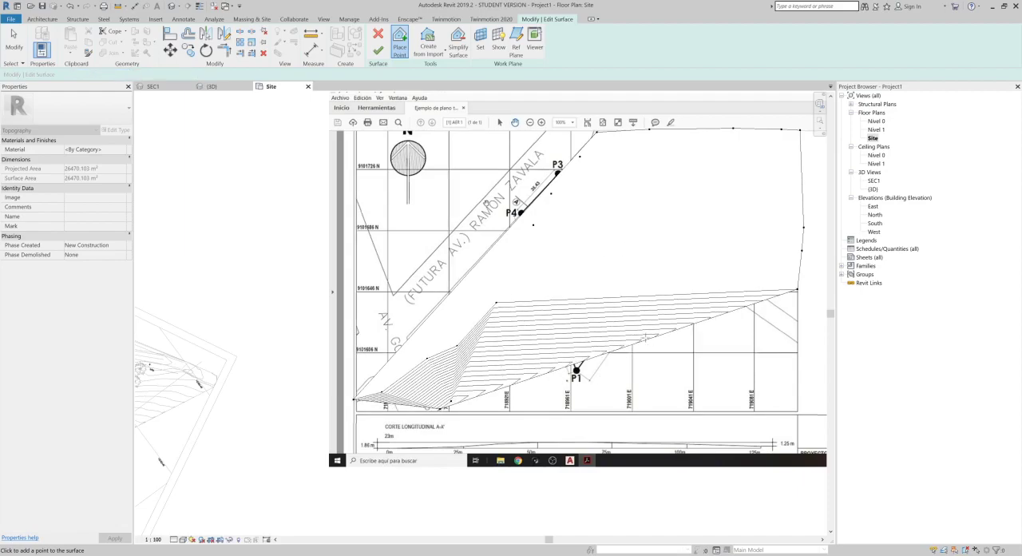
Step: Change the Site view's visual style to Wireframe so the plan image shows through the surface
scroll(578, 339, "up", 2)
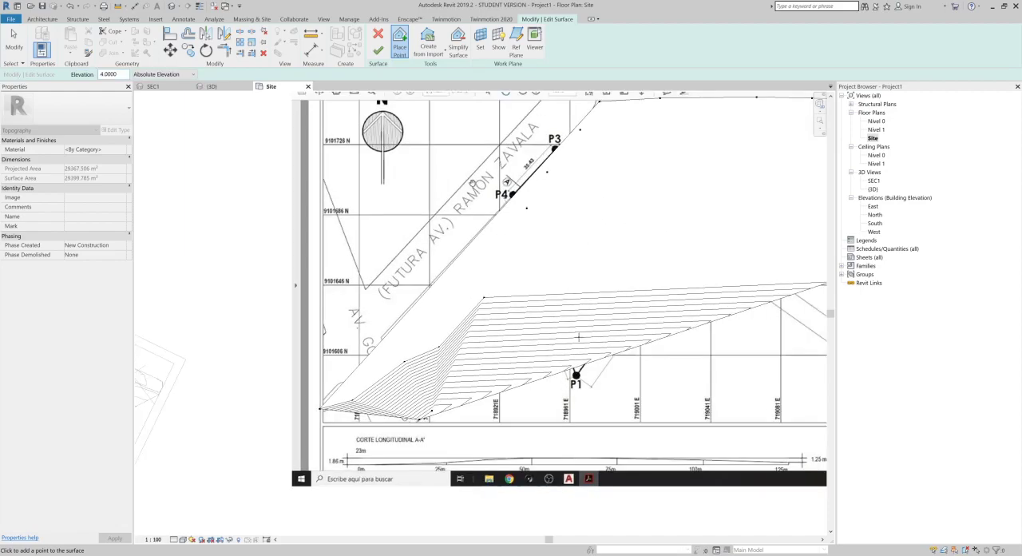
middle_click_drag(625, 325, 556, 343)
left_click(174, 540)
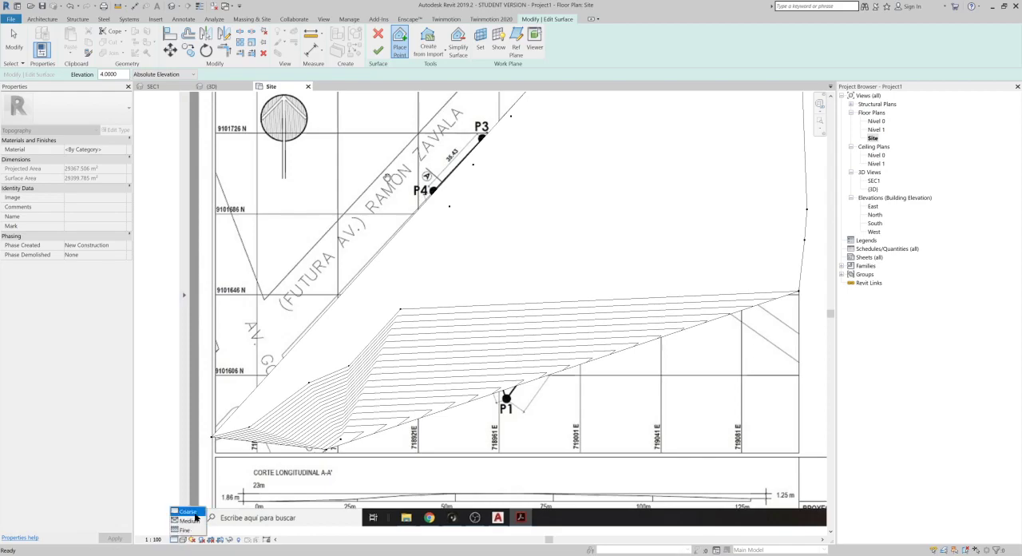
left_click(182, 540)
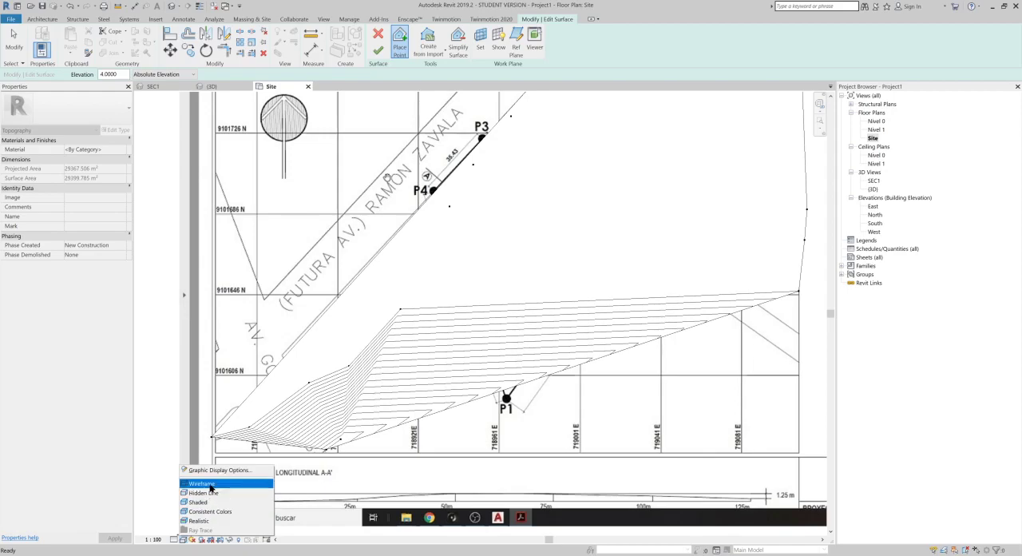
left_click(202, 484)
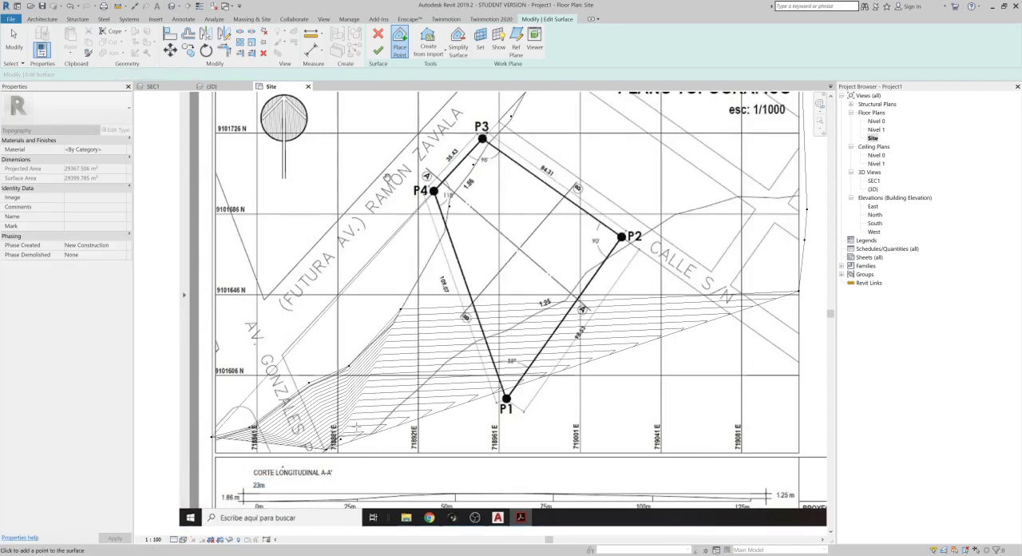
Step: Trace the contour marked 1.25 with points at elevation 4, crossing the plot and continuing east past P2
left_click(391, 417)
left_click(477, 343)
left_click(543, 310)
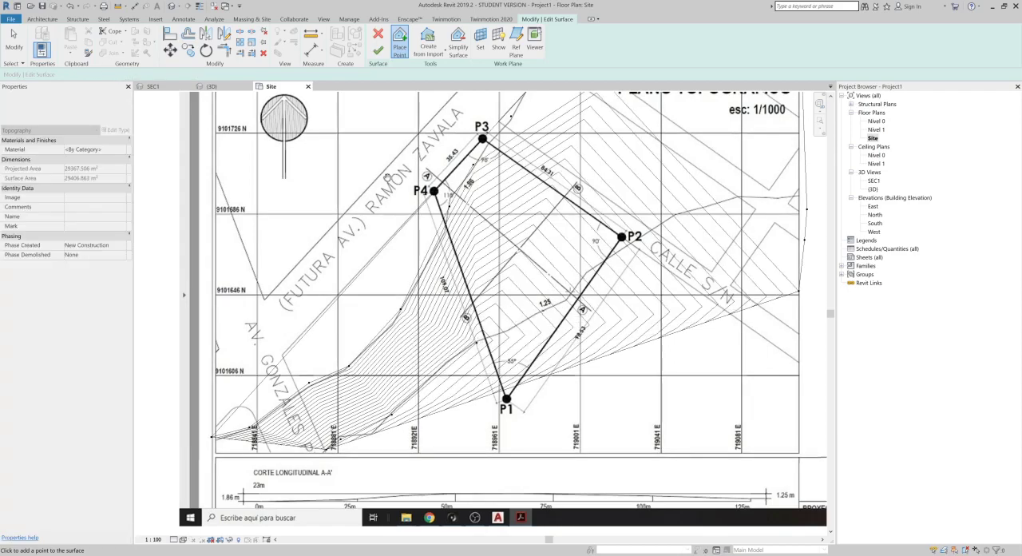
left_click(662, 224)
left_click(729, 197)
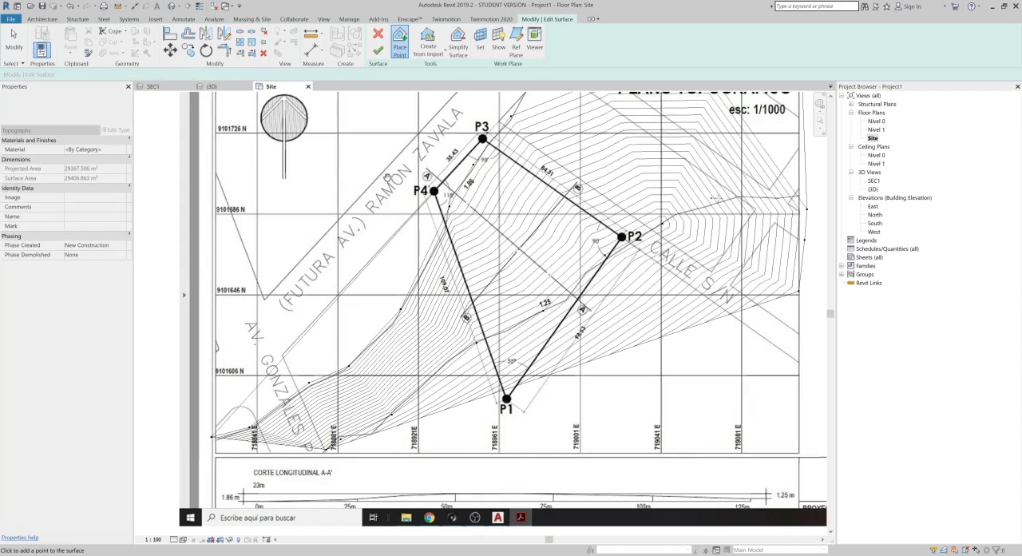
left_click(760, 194)
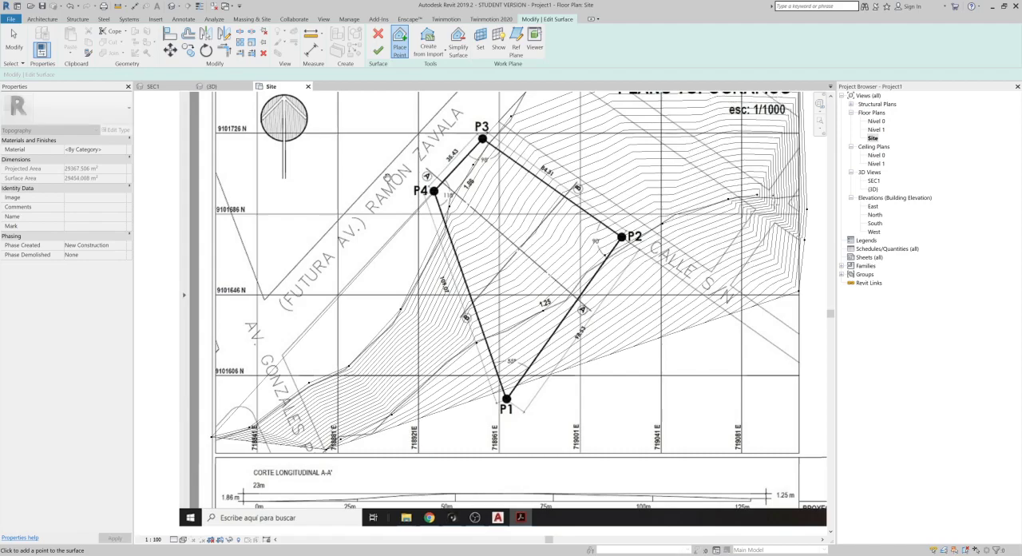
Step: Set the point elevation to 8 and place a row of points along the plan image's south edge, below P1
left_click_drag(119, 74, 90, 75)
type("8")
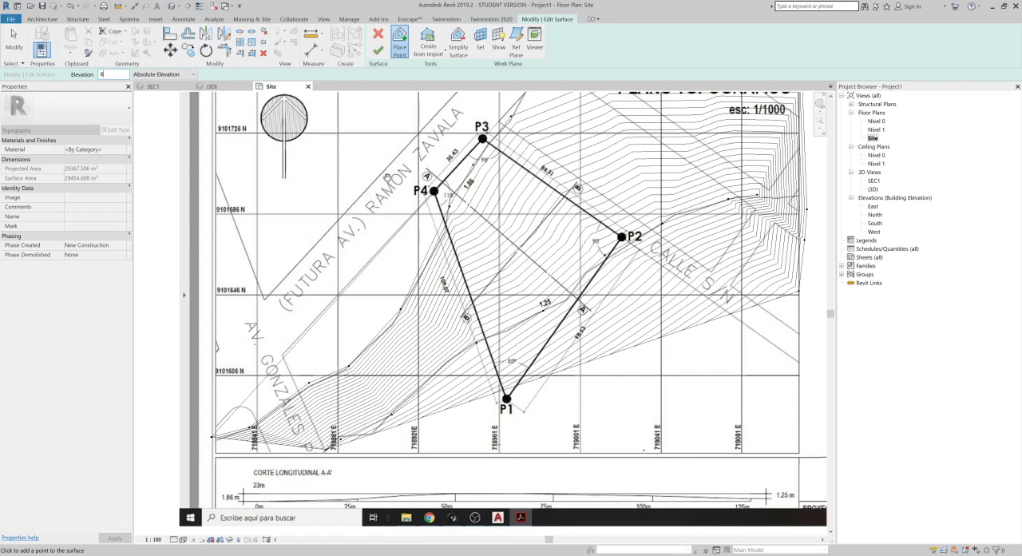
left_click(423, 449)
left_click(493, 461)
left_click(550, 445)
left_click(676, 438)
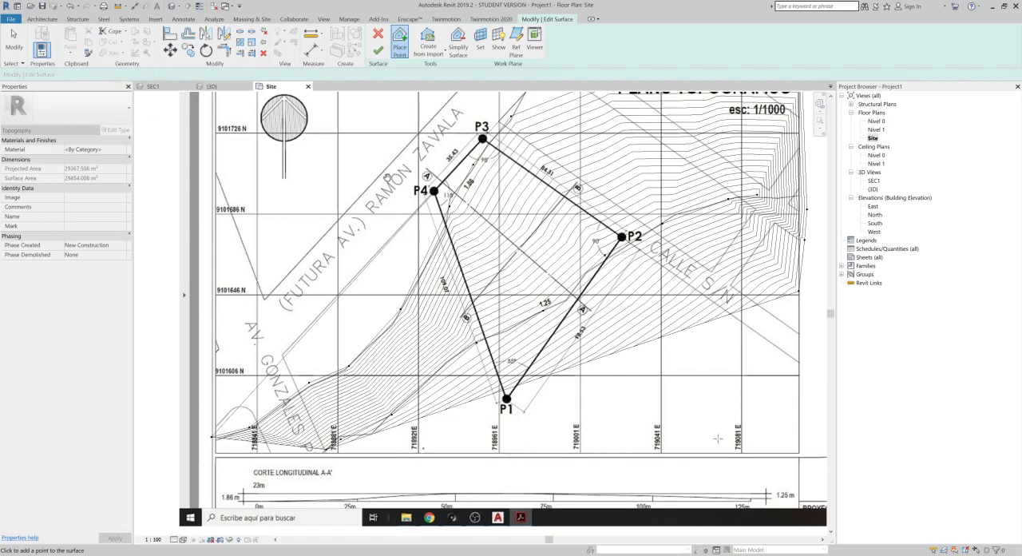
left_click(738, 437)
Step: Set the point elevation to -4 and place points along Ramon Zavala avenue, northwest of the plot
middle_click_drag(675, 271, 688, 388)
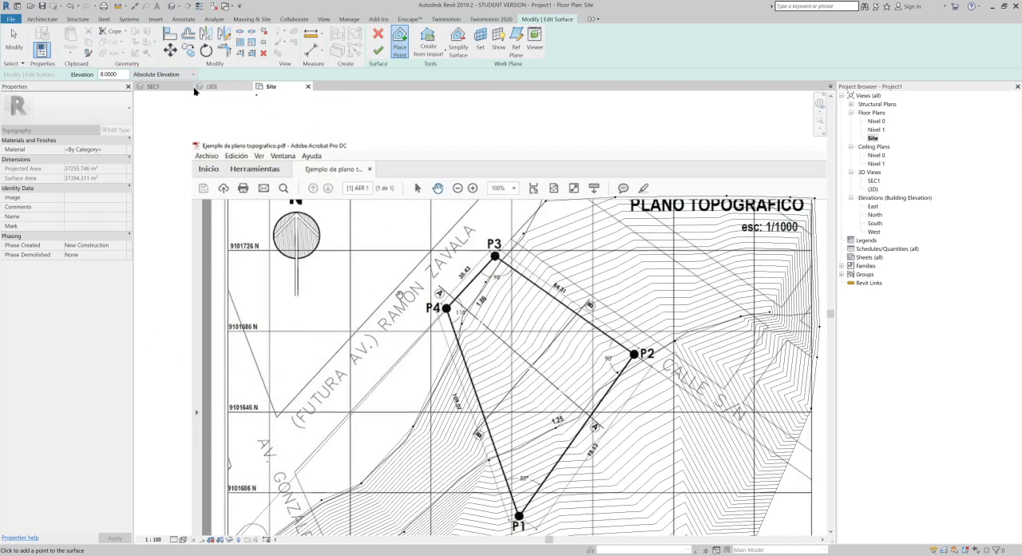
type("-4")
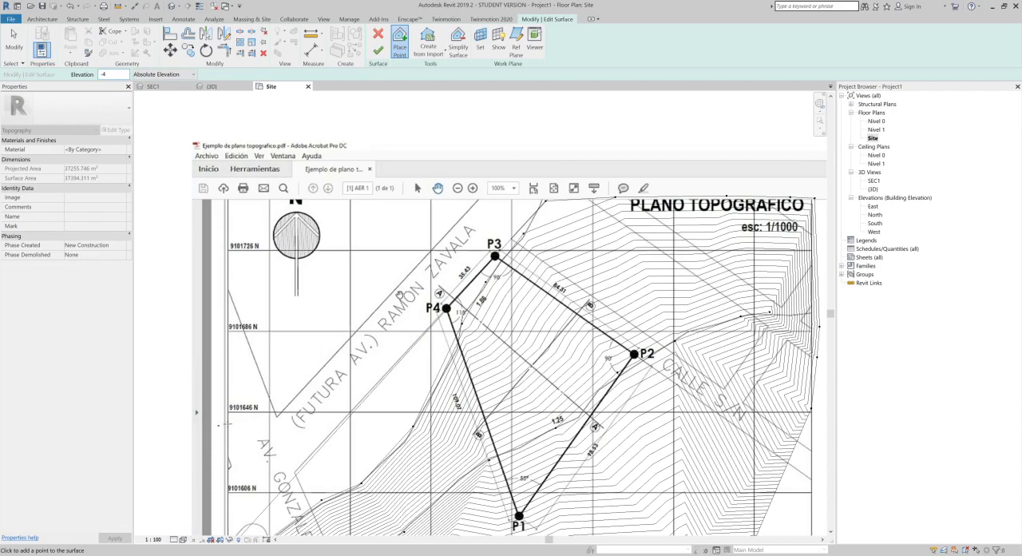
left_click(433, 204)
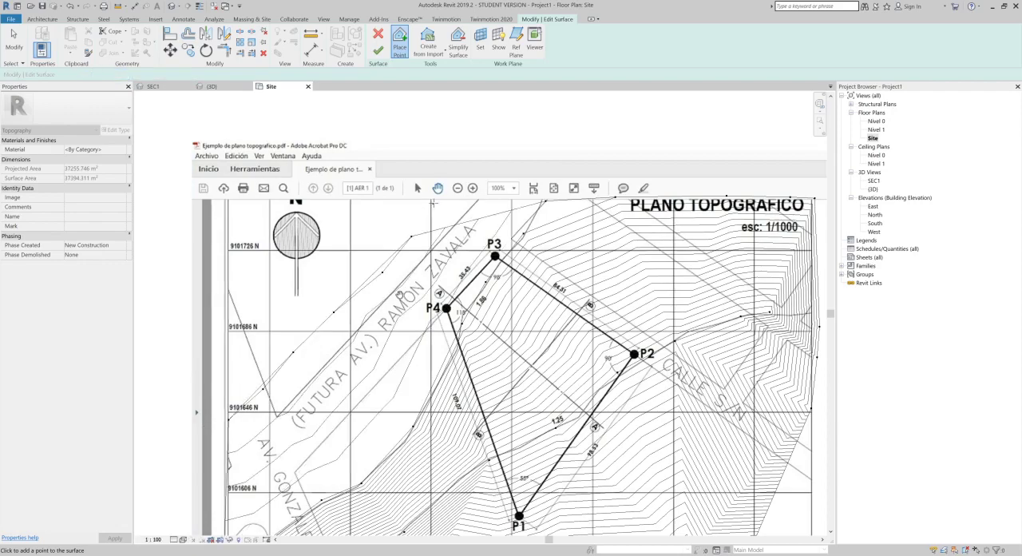
Step: Set the point elevation to -8, place points at the plan image's northwest corner, and finish the toposurface
left_click_drag(121, 75, 25, 74)
type("-")
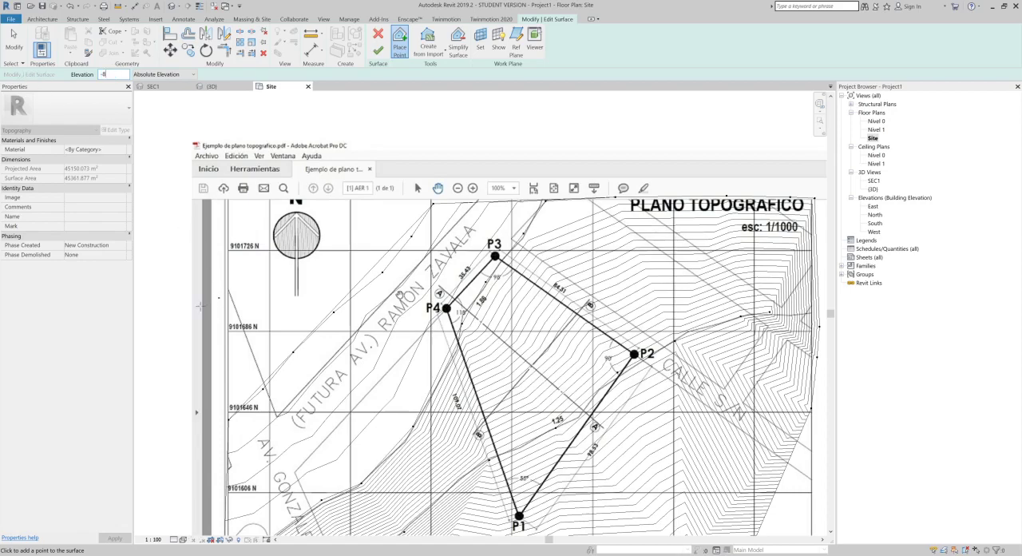
type("8")
left_click(228, 275)
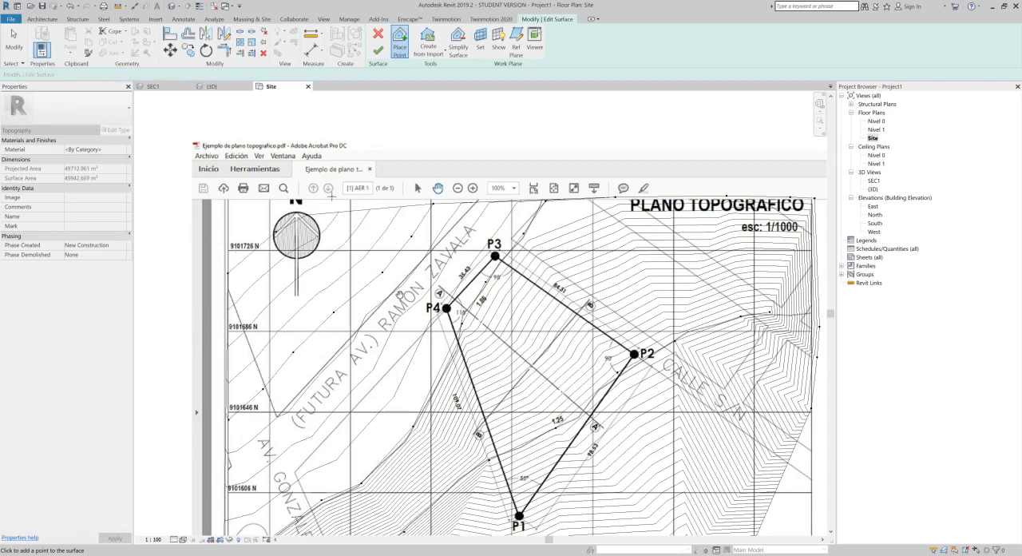
left_click(378, 50)
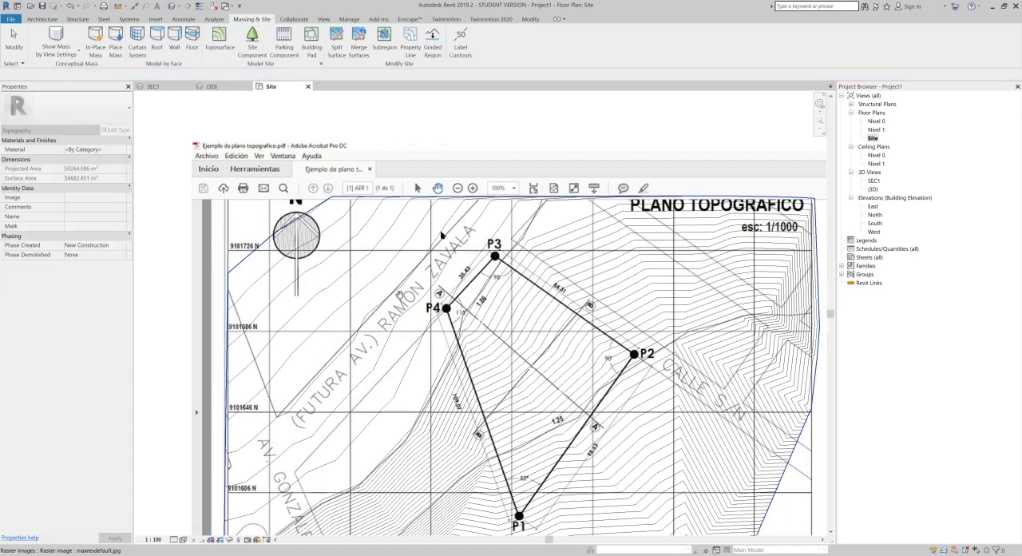
Step: Open the SEC1 3D view and examine the traced toposurface's relief beside the first terrain
scroll(493, 111, "down", 3)
left_click(172, 7)
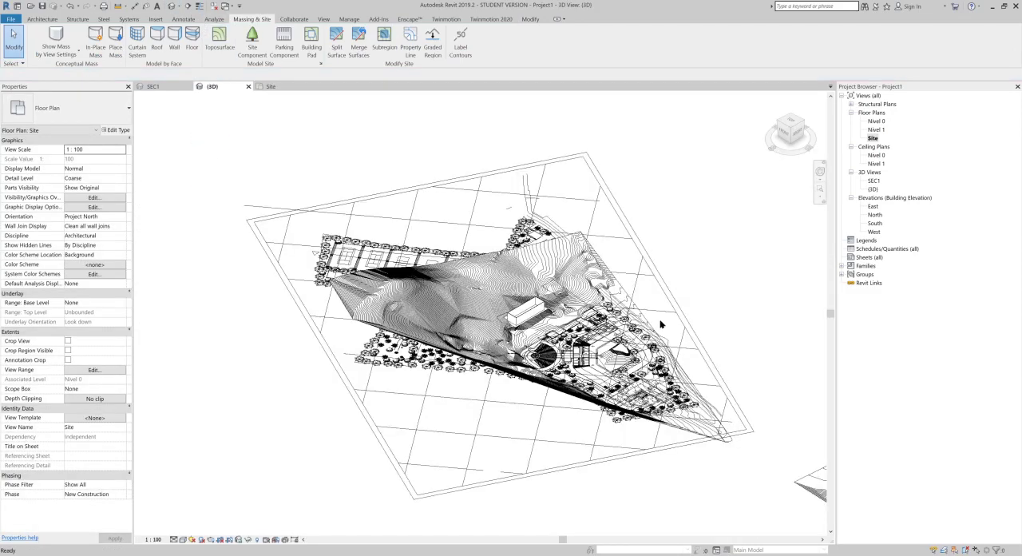
double_click(874, 182)
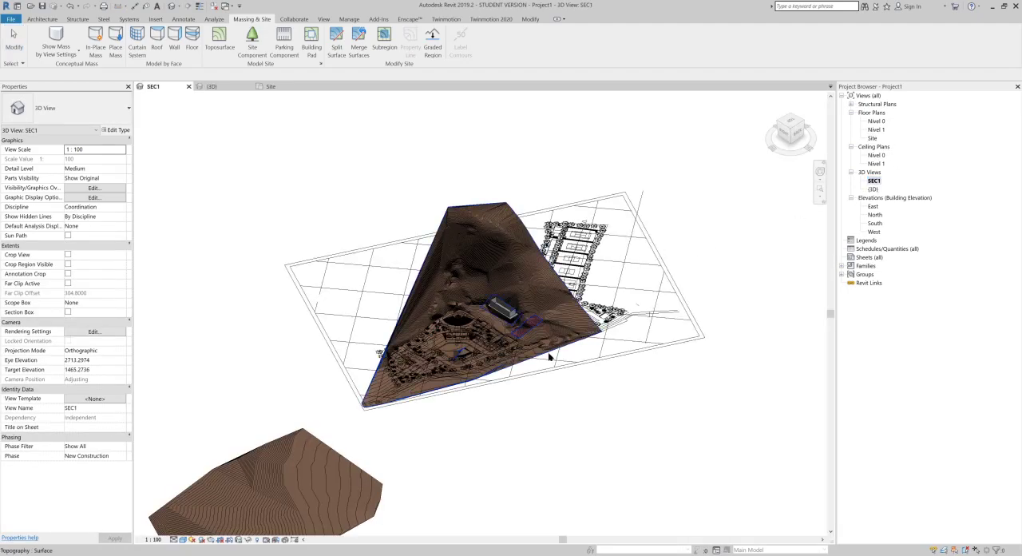
scroll(483, 330, "up", 4)
middle_click_drag(493, 360, 719, 168)
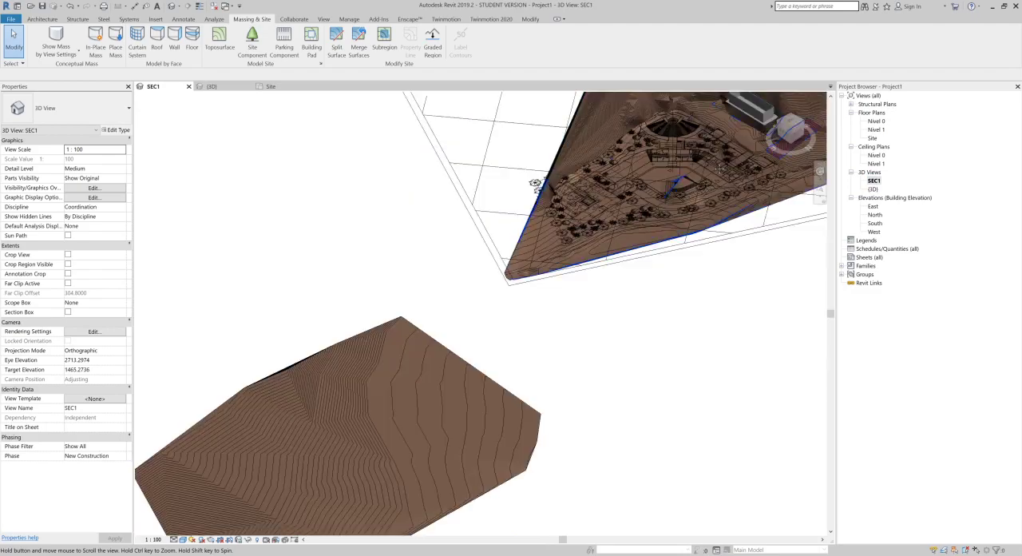
scroll(397, 424, "up", 5)
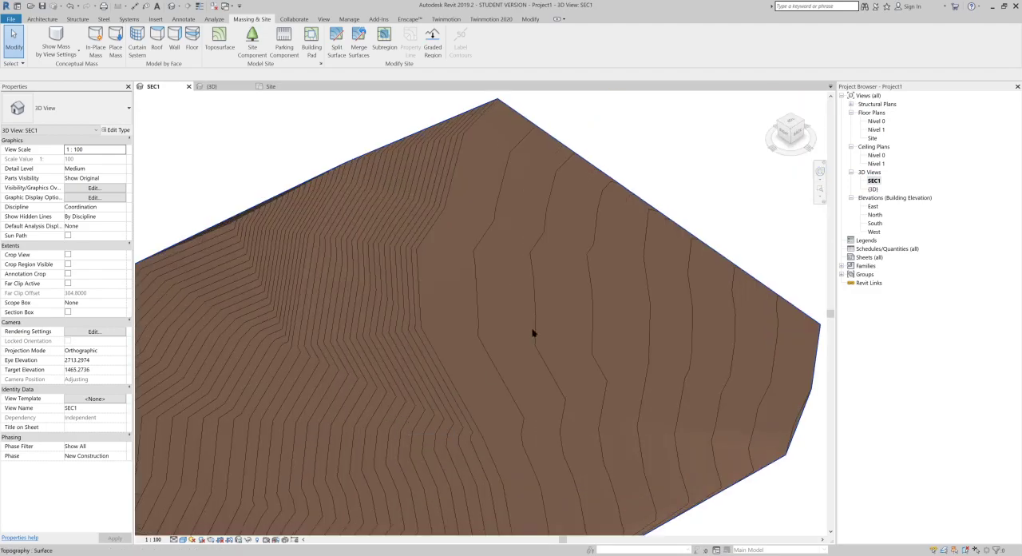
scroll(451, 390, "down", 4)
middle_click_drag(623, 268, 444, 442)
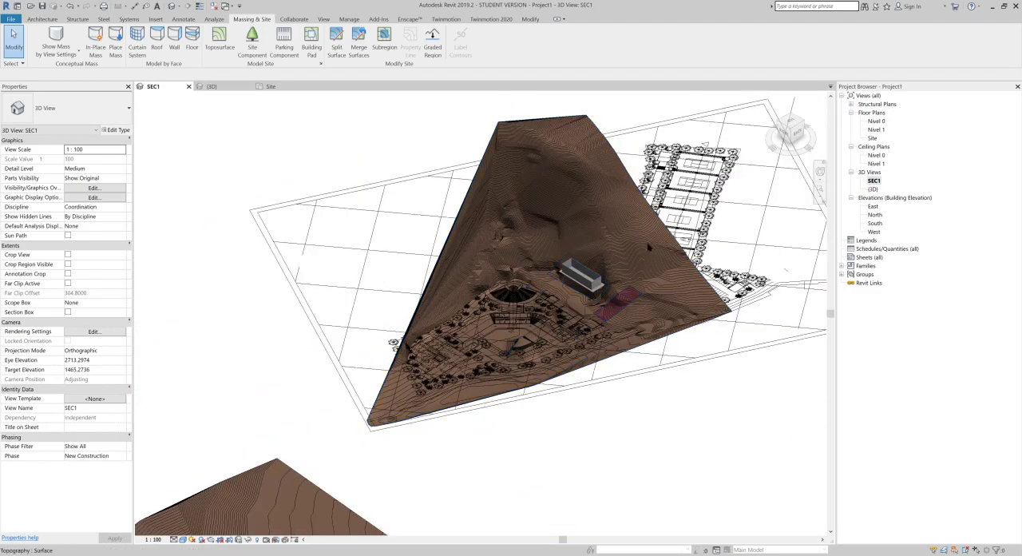